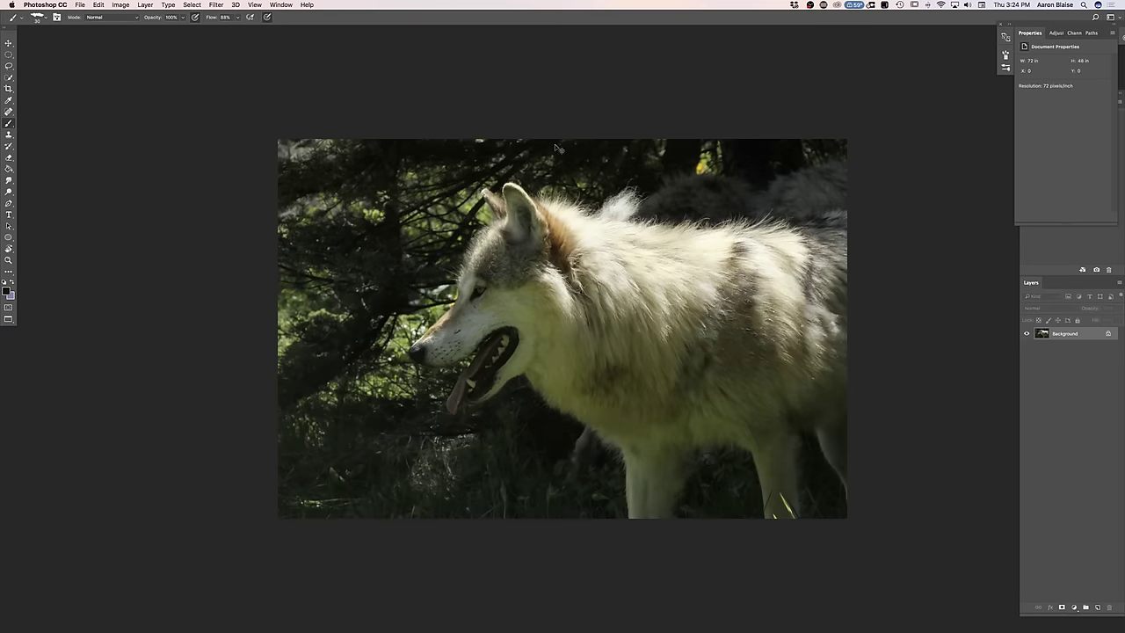
Examine the wolf reference photo, comparing the whole figure with close views of the head and fur
key("super+minus")
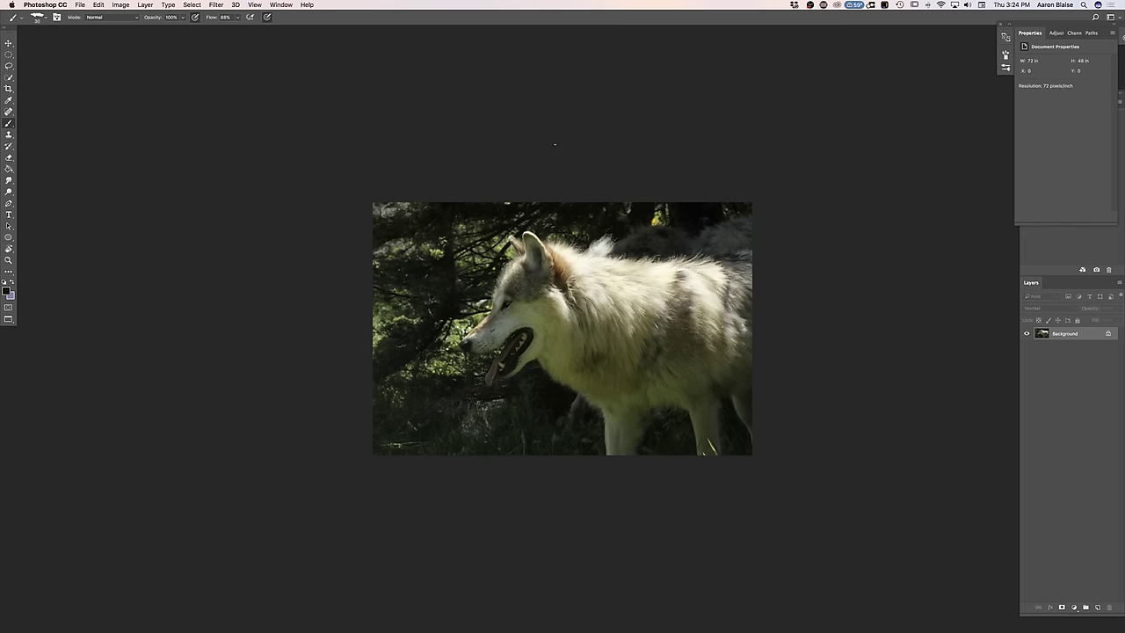
key("super+plus")
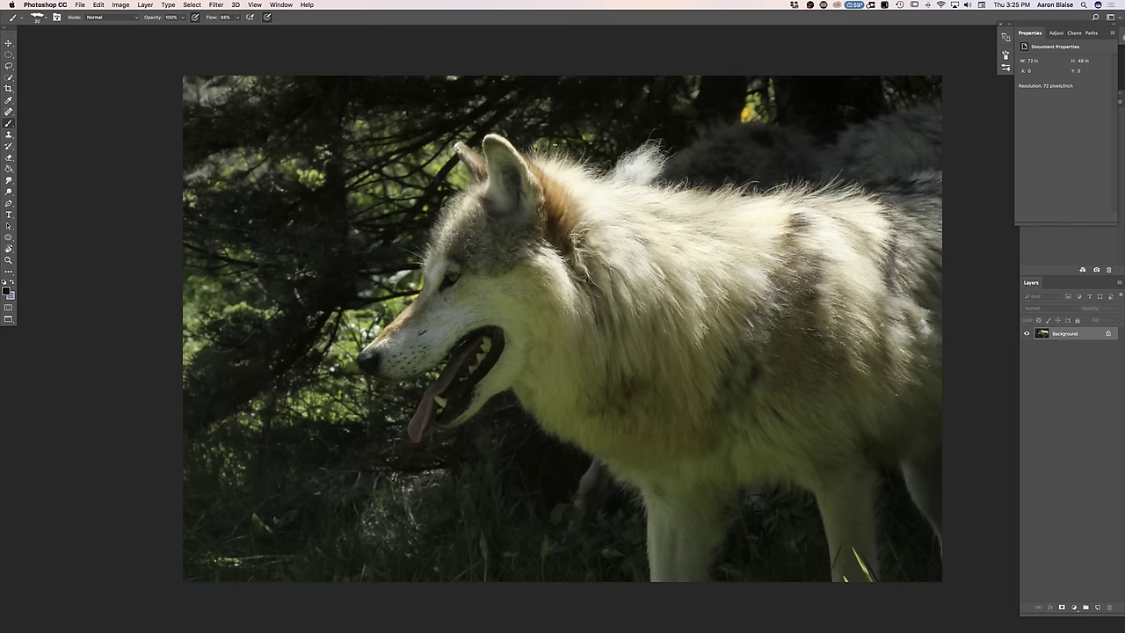
key("super+equal")
key("super+equal")
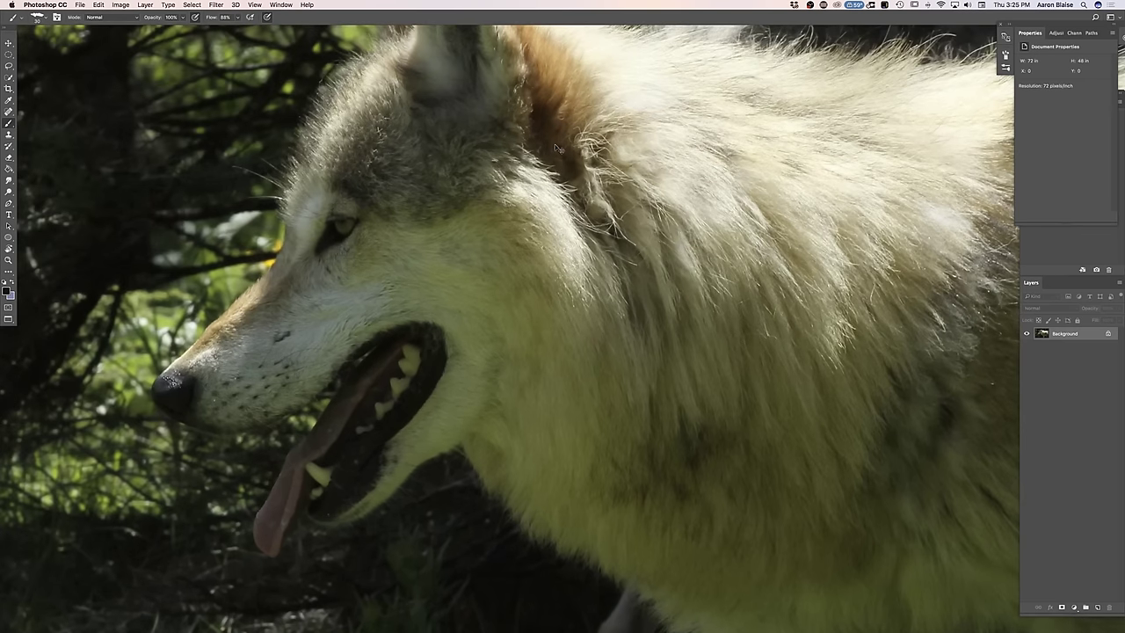
key("super+minus")
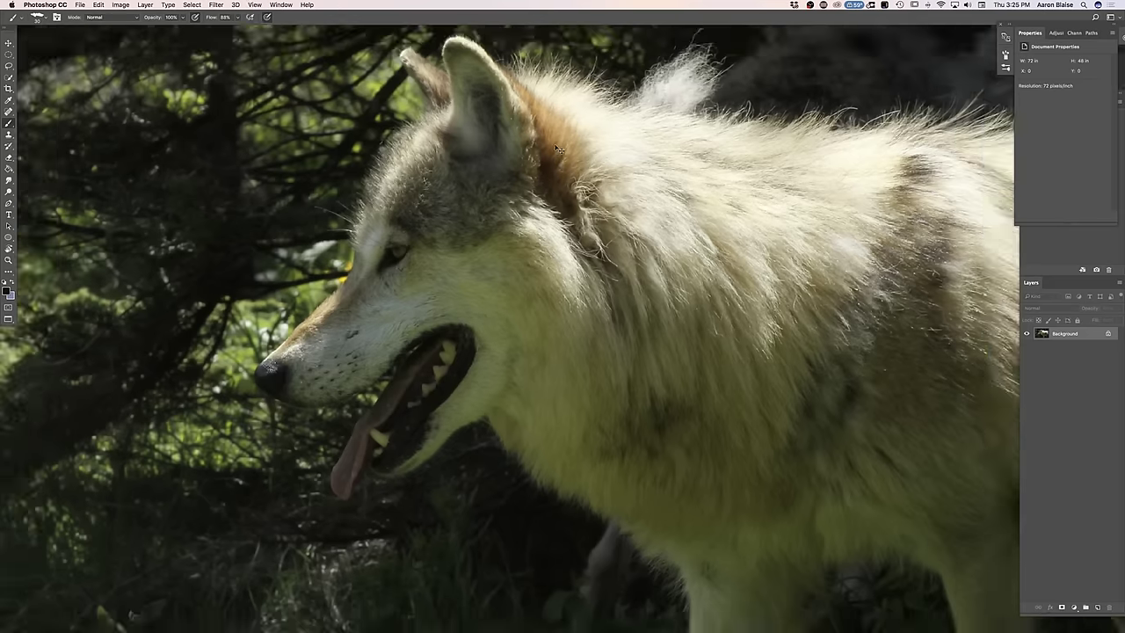
key("super+minus")
key("super+minus")
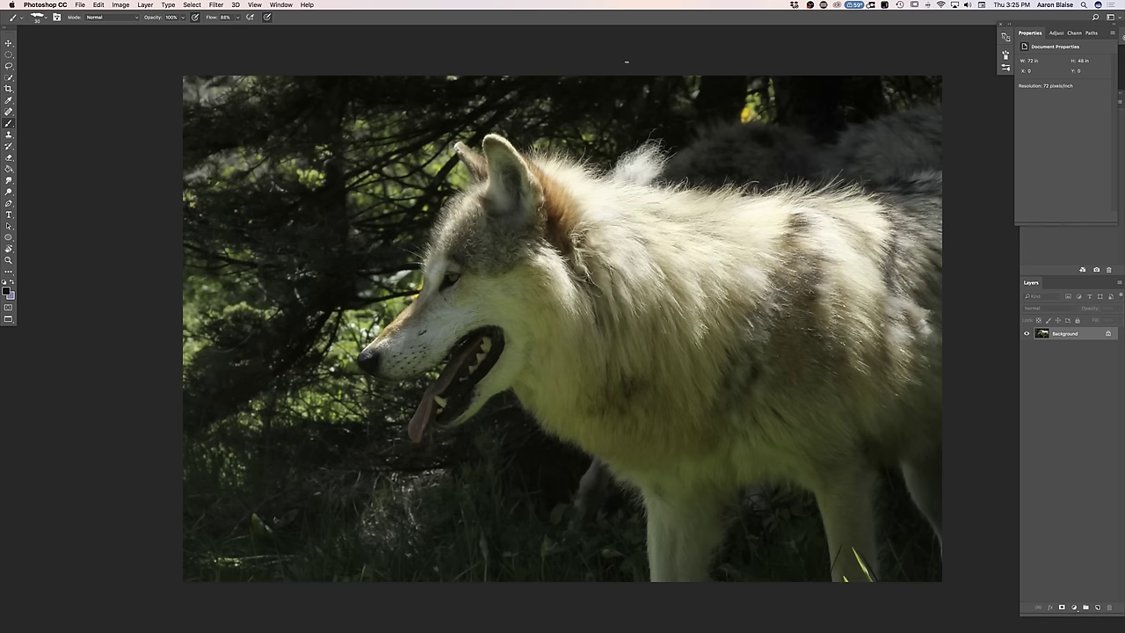
Switch from the wolf photo to the blank grey Untitled-1 canvas and show it in full-screen mode
key("f")
key("f")
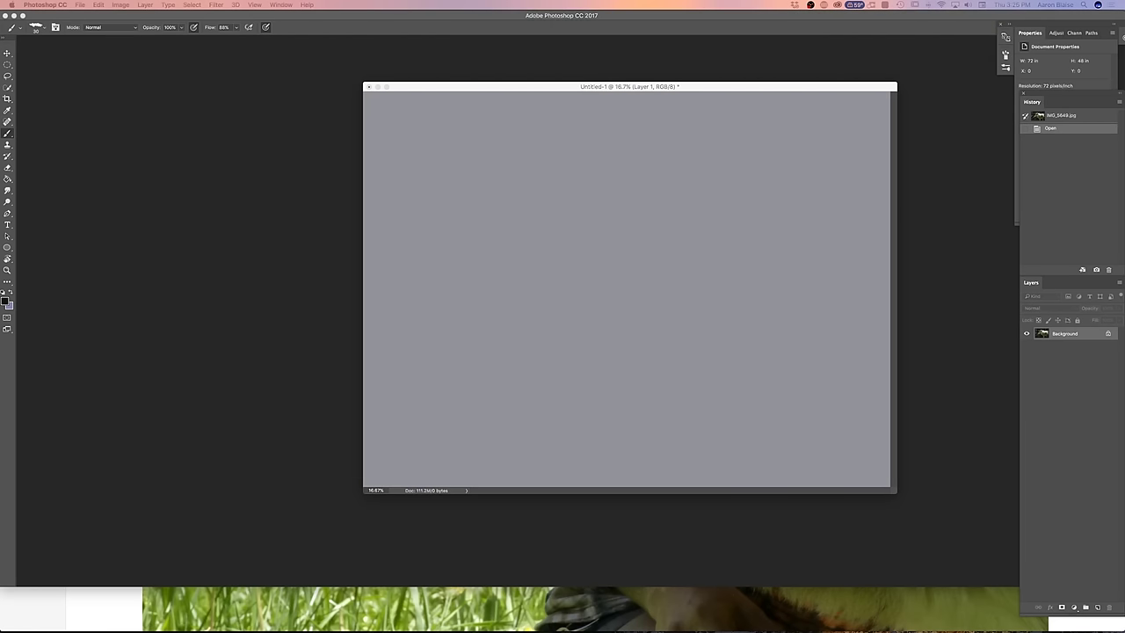
left_click(424, 87)
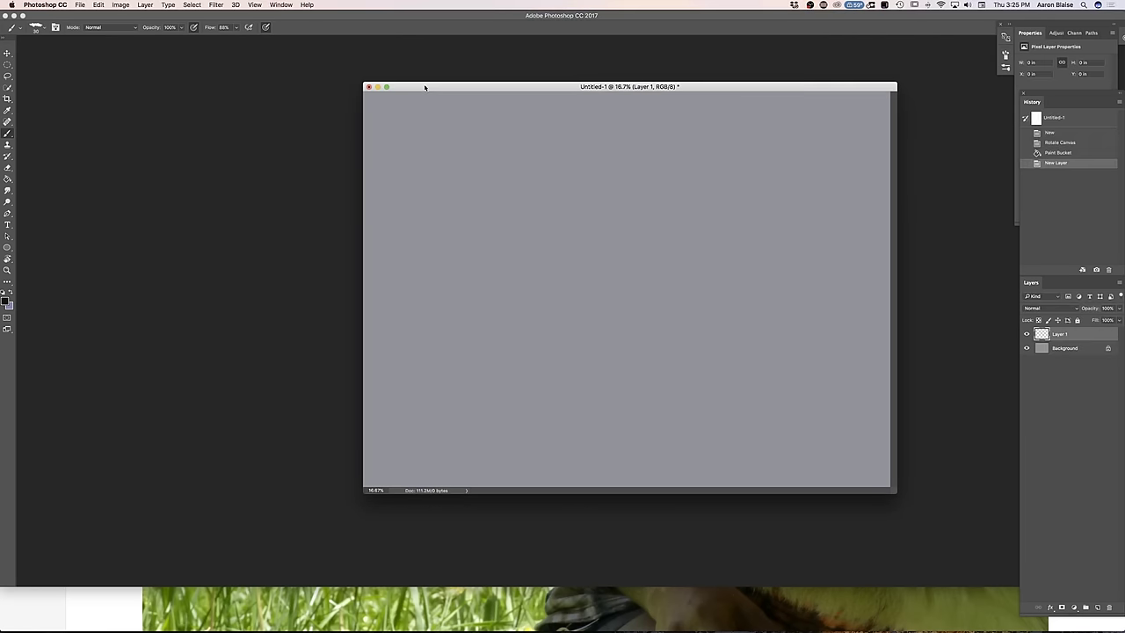
key("f")
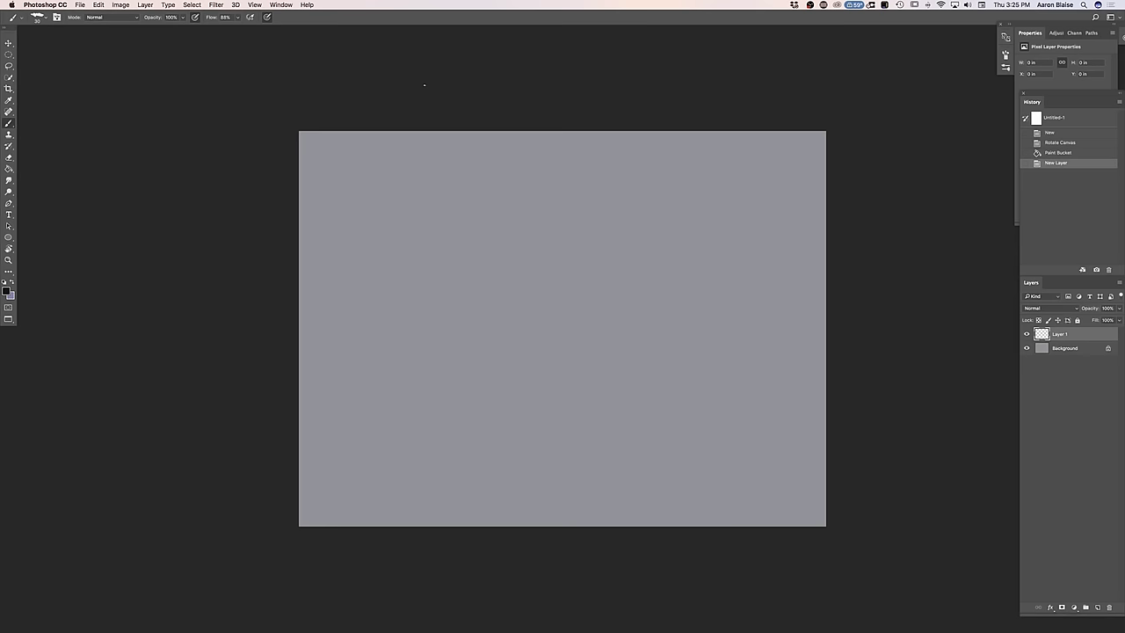
key("super+equal")
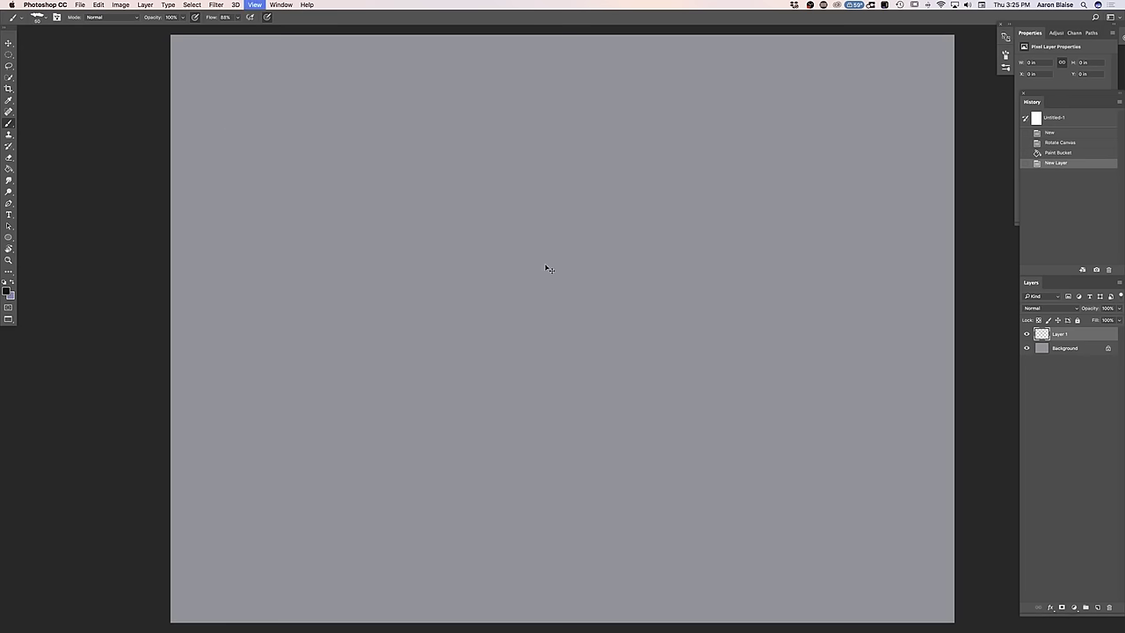
key("super+minus")
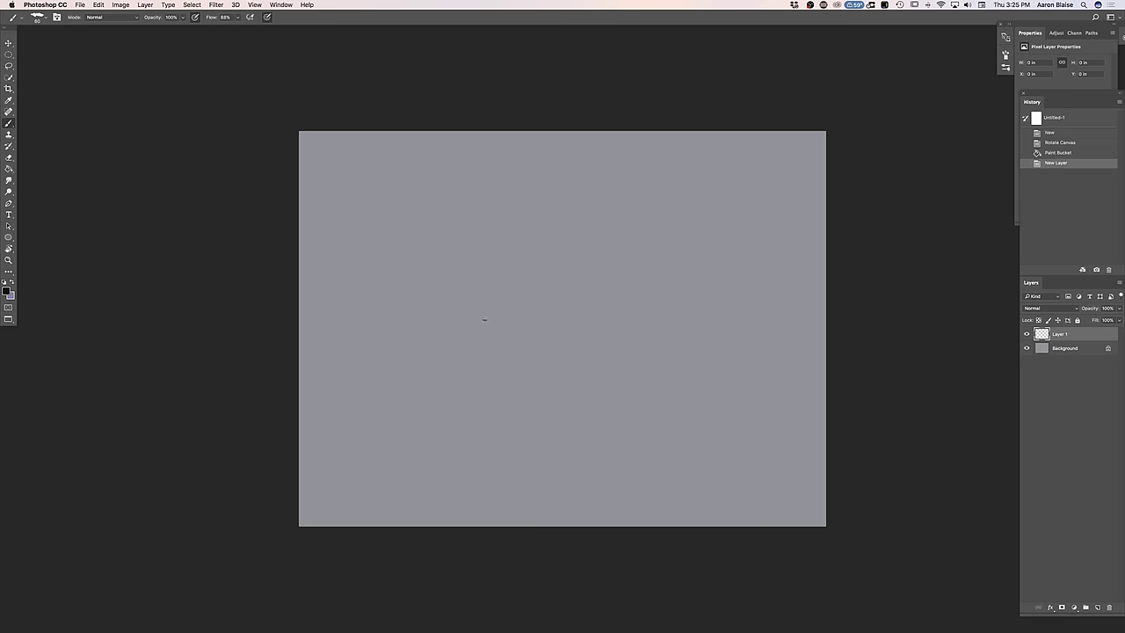
Sketch a loose construction circle for the wolf's skull in the upper middle of the canvas
mouse_move(546, 232)
left_mouse_down()
mouse_move(481, 221)
mouse_move(515, 326)
left_mouse_up()
left_click_drag(555, 273, 490, 319)
mouse_move(447, 271)
left_mouse_down()
mouse_move(515, 211)
mouse_move(537, 211)
left_mouse_up()
left_click_drag(559, 274, 515, 327)
Sketch the pointed near ear rising from the top of the skull circle
left_click_drag(527, 208, 544, 236)
left_click_drag(542, 229, 546, 236)
left_click_drag(509, 179, 530, 204)
mouse_move(495, 167)
left_mouse_down()
mouse_move(531, 208)
mouse_move(502, 227)
mouse_move(497, 211)
left_mouse_up()
mouse_move(488, 176)
left_mouse_down()
mouse_move(497, 216)
mouse_move(537, 232)
left_mouse_up()
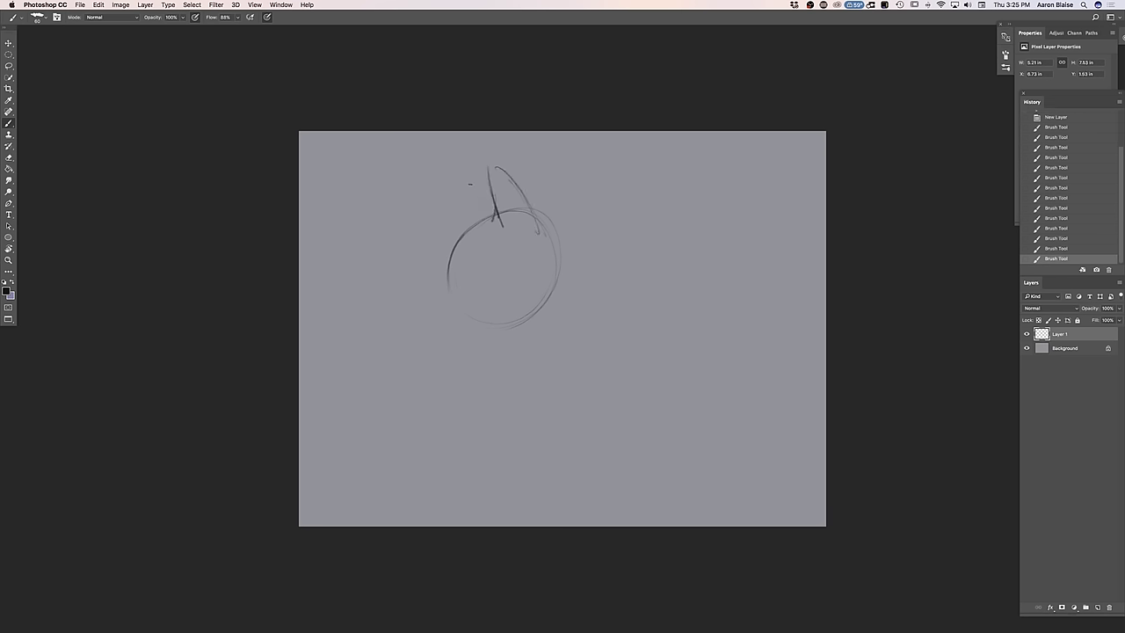
Sketch the far ear and the forehead-to-nose profile, and add fur lines behind the near ear
mouse_move(467, 175)
left_mouse_down()
mouse_move(475, 207)
mouse_move(470, 184)
mouse_move(441, 297)
mouse_move(384, 375)
left_mouse_up()
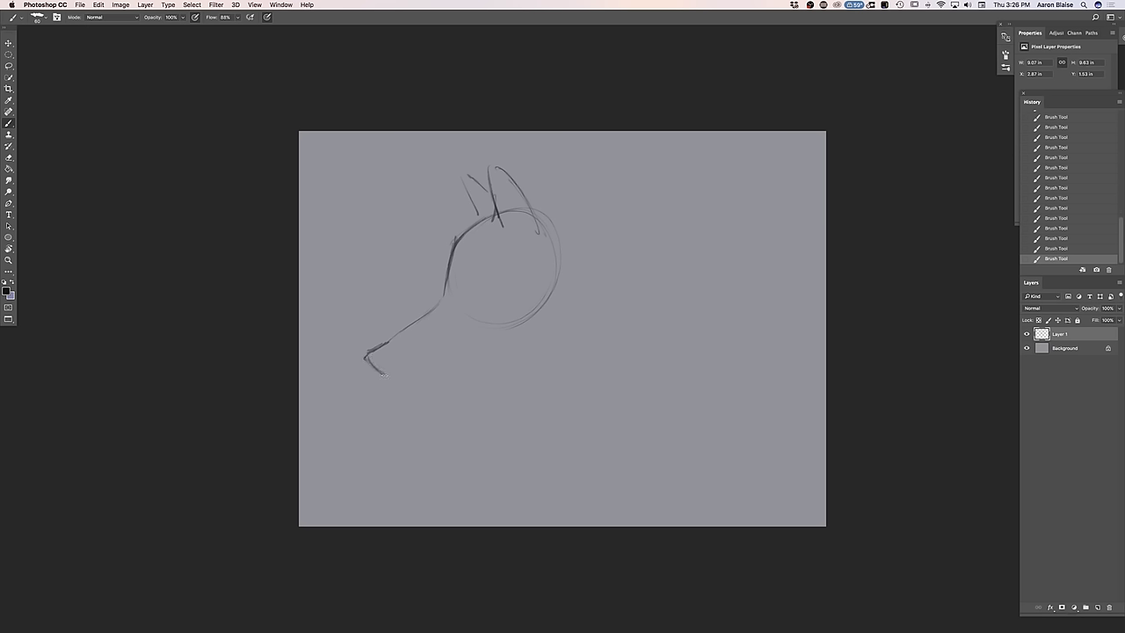
left_click_drag(495, 197, 492, 222)
left_click_drag(542, 211, 580, 233)
mouse_move(525, 188)
left_mouse_down()
mouse_move(566, 228)
mouse_move(569, 259)
mouse_move(542, 249)
mouse_move(575, 277)
mouse_move(566, 278)
mouse_move(584, 306)
left_mouse_up()
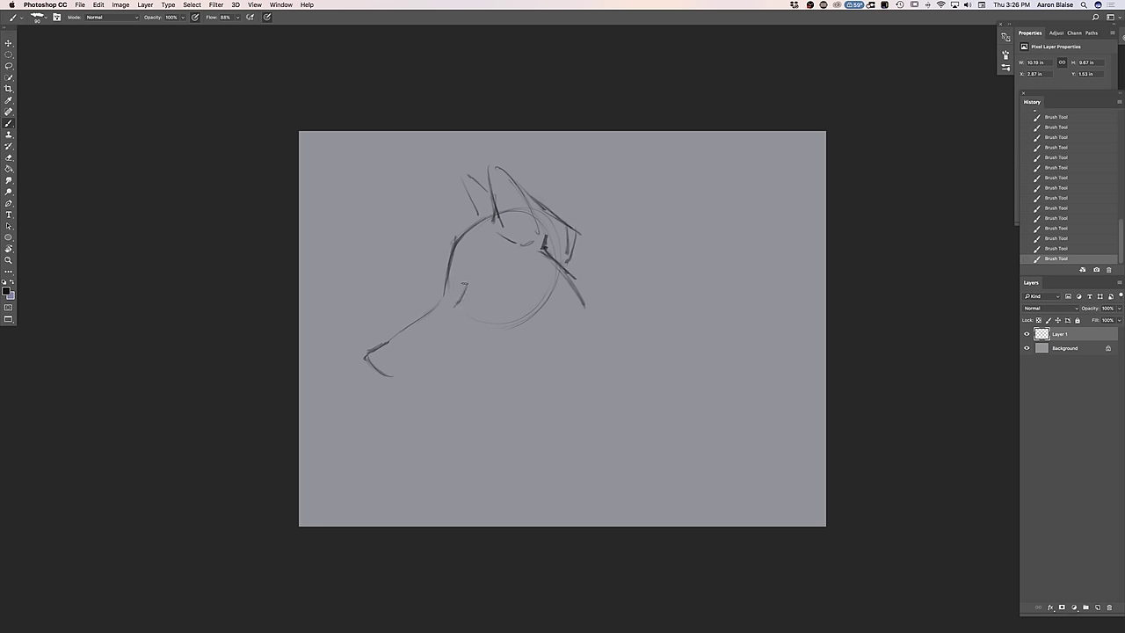
Sketch the wolf's slanted eye with lids and a dark inner corner, plus light cheek marks beneath it
left_click_drag(482, 288, 468, 288)
left_click_drag(480, 289, 474, 300)
key("super+plus")
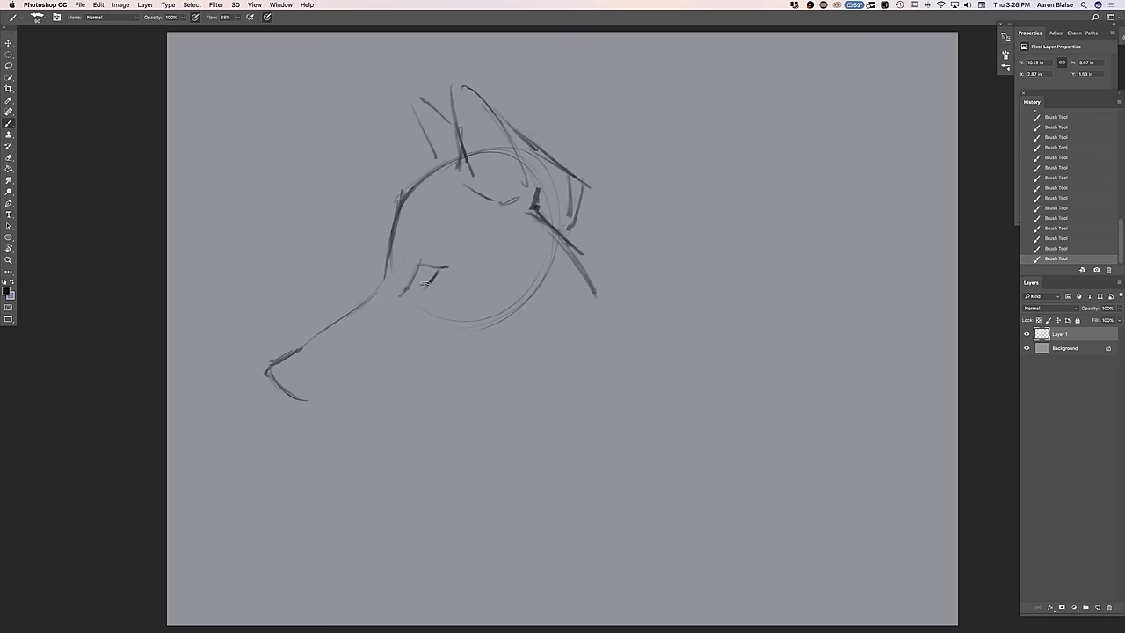
left_click_drag(415, 287, 406, 296)
left_click_drag(419, 271, 426, 278)
mouse_move(419, 273)
left_mouse_down()
mouse_move(423, 283)
mouse_move(450, 266)
left_mouse_up()
left_click_drag(459, 342, 438, 345)
mouse_move(418, 293)
left_mouse_down()
mouse_move(435, 304)
mouse_move(448, 264)
left_mouse_up()
left_click_drag(429, 310, 476, 308)
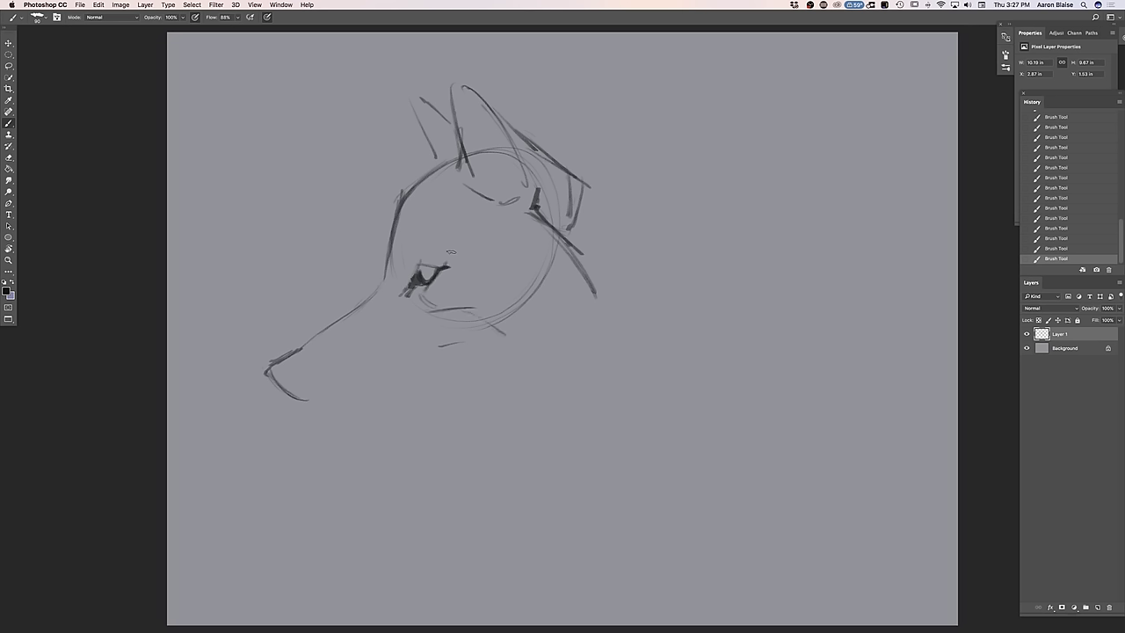
Add light brow and cheekbone contour lines around the eye and across the side of the face
left_click_drag(450, 301, 471, 279)
mouse_move(418, 323)
left_mouse_down()
mouse_move(399, 299)
mouse_move(430, 325)
left_mouse_up()
mouse_move(458, 264)
left_mouse_down()
mouse_move(505, 244)
mouse_move(528, 247)
left_mouse_up()
left_click_drag(477, 283, 522, 274)
mouse_move(415, 237)
left_mouse_down()
mouse_move(429, 233)
mouse_move(413, 274)
left_mouse_up()
left_click_drag(433, 288, 447, 264)
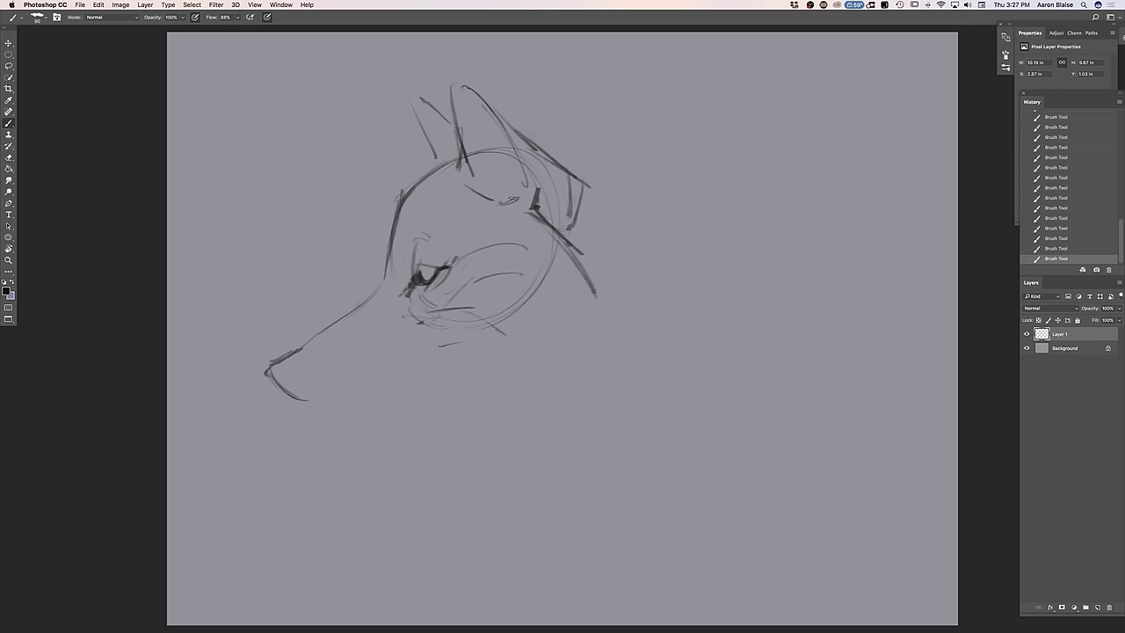
left_click_drag(489, 279, 515, 327)
mouse_move(525, 216)
left_mouse_down()
mouse_move(505, 269)
mouse_move(512, 303)
left_mouse_up()
left_click_drag(485, 262, 514, 319)
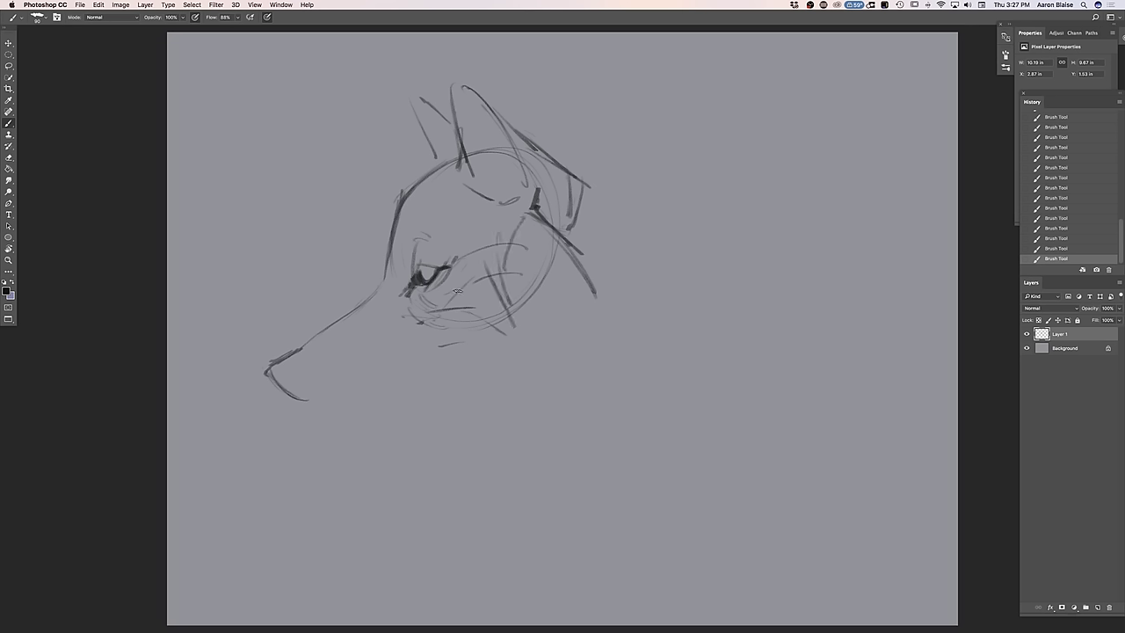
Draw the curved upper lip line from the nose to the corner of the mouth
mouse_move(426, 353)
left_mouse_down()
mouse_move(368, 399)
mouse_move(318, 403)
mouse_move(364, 397)
left_mouse_up()
mouse_move(315, 404)
left_mouse_down()
mouse_move(383, 393)
mouse_move(414, 362)
mouse_move(485, 342)
left_mouse_up()
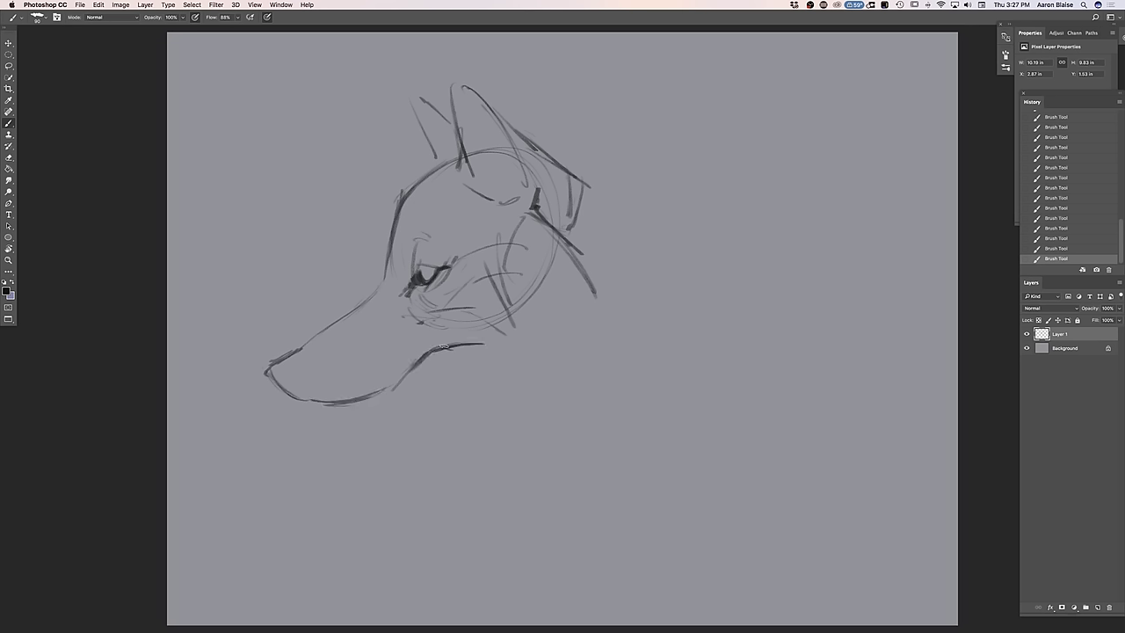
mouse_move(495, 344)
left_mouse_down()
mouse_move(491, 378)
mouse_move(464, 343)
mouse_move(399, 383)
mouse_move(343, 396)
left_mouse_up()
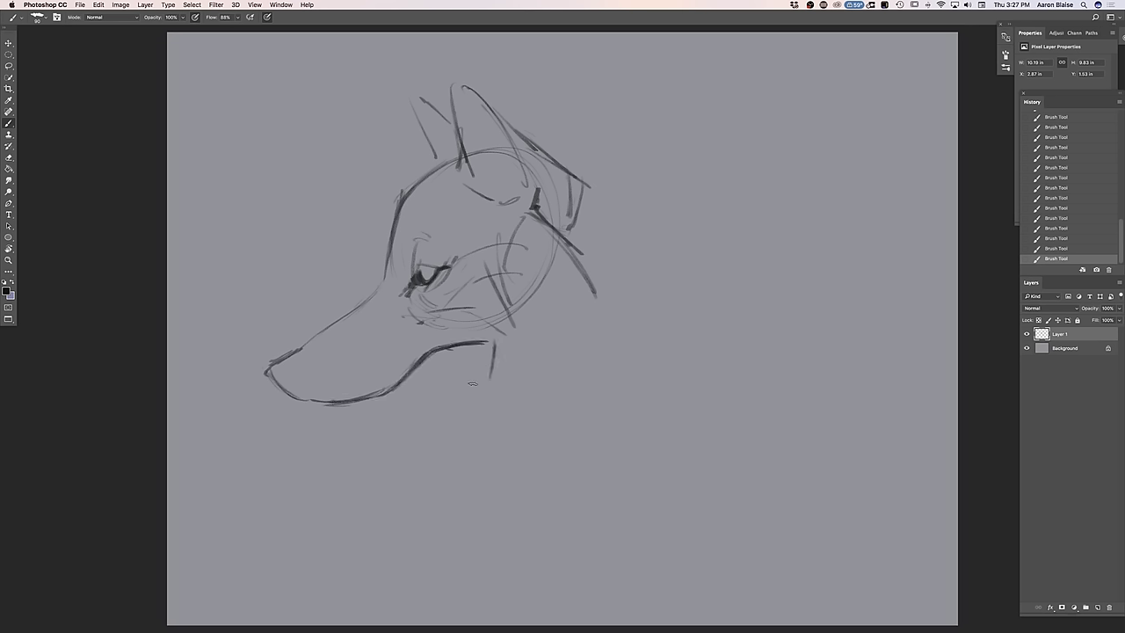
Draw the open lower jaw's lip from the mouth corner down to the chin, with the front lower tooth
mouse_move(494, 365)
left_mouse_down()
mouse_move(420, 430)
mouse_move(428, 420)
mouse_move(420, 458)
left_mouse_up()
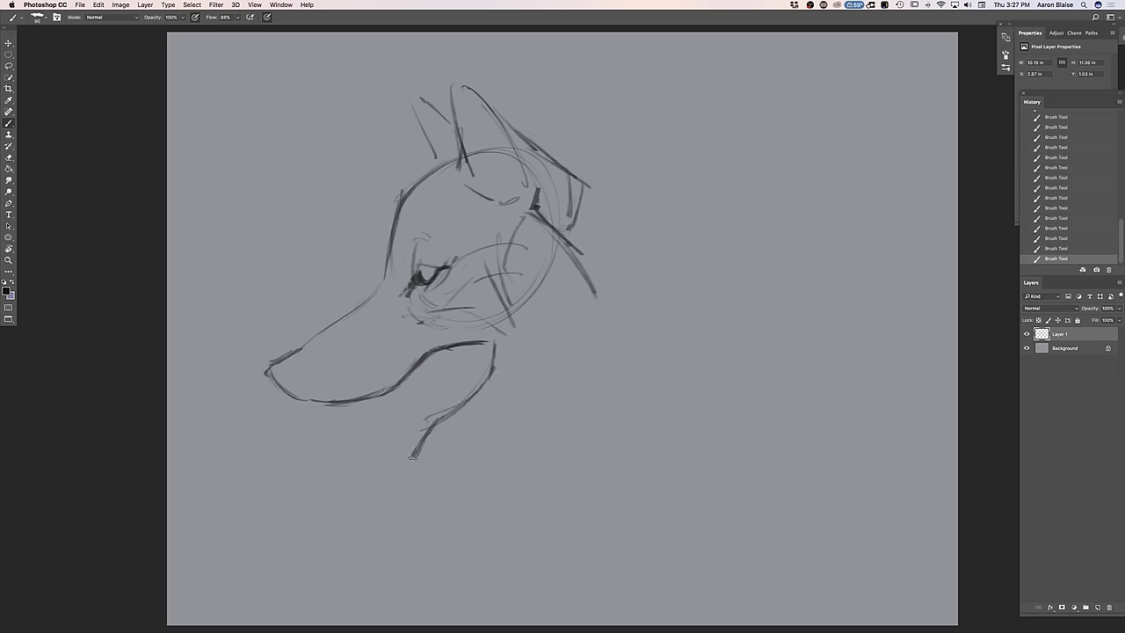
left_click_drag(375, 445, 388, 453)
mouse_move(378, 438)
left_mouse_down()
mouse_move(396, 449)
mouse_move(389, 458)
mouse_move(403, 451)
left_mouse_up()
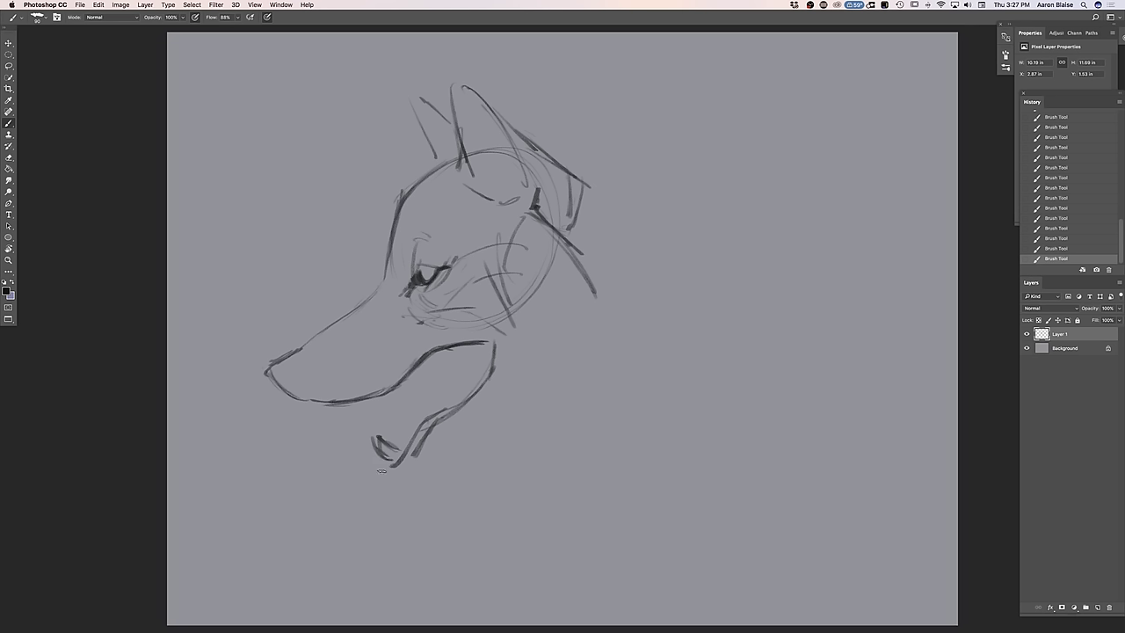
left_click_drag(376, 464, 399, 486)
mouse_move(500, 342)
left_mouse_down()
mouse_move(491, 386)
mouse_move(457, 415)
left_mouse_up()
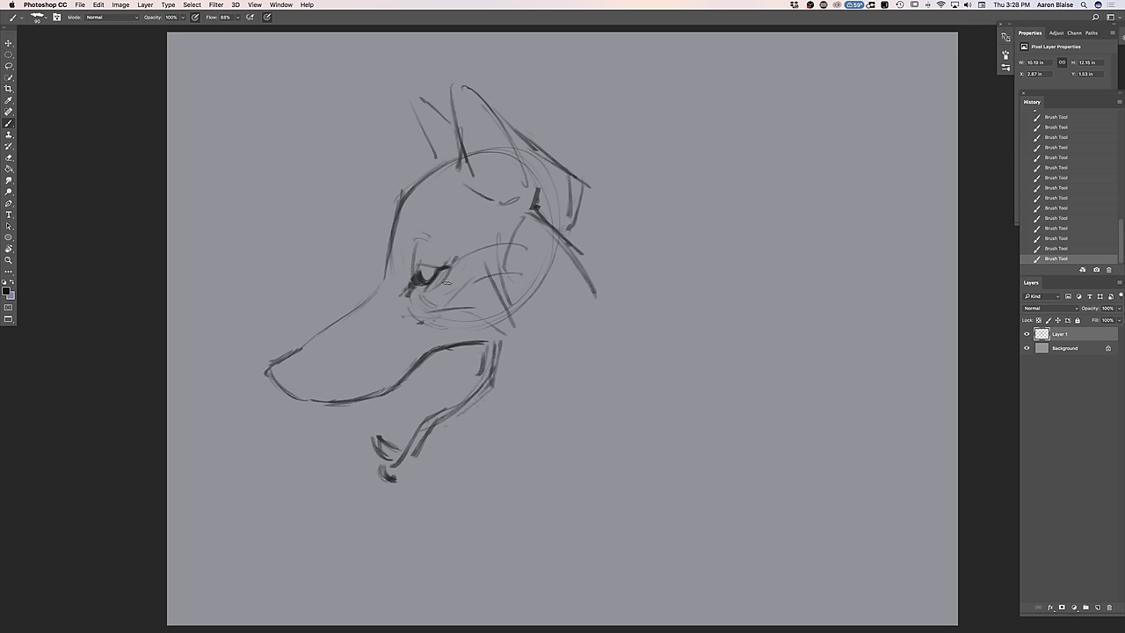
Thicken the upper lip line and add jagged back teeth inside the mouth
mouse_move(483, 351)
left_mouse_down()
mouse_move(434, 358)
mouse_move(380, 398)
left_mouse_up()
left_click_drag(423, 353, 362, 396)
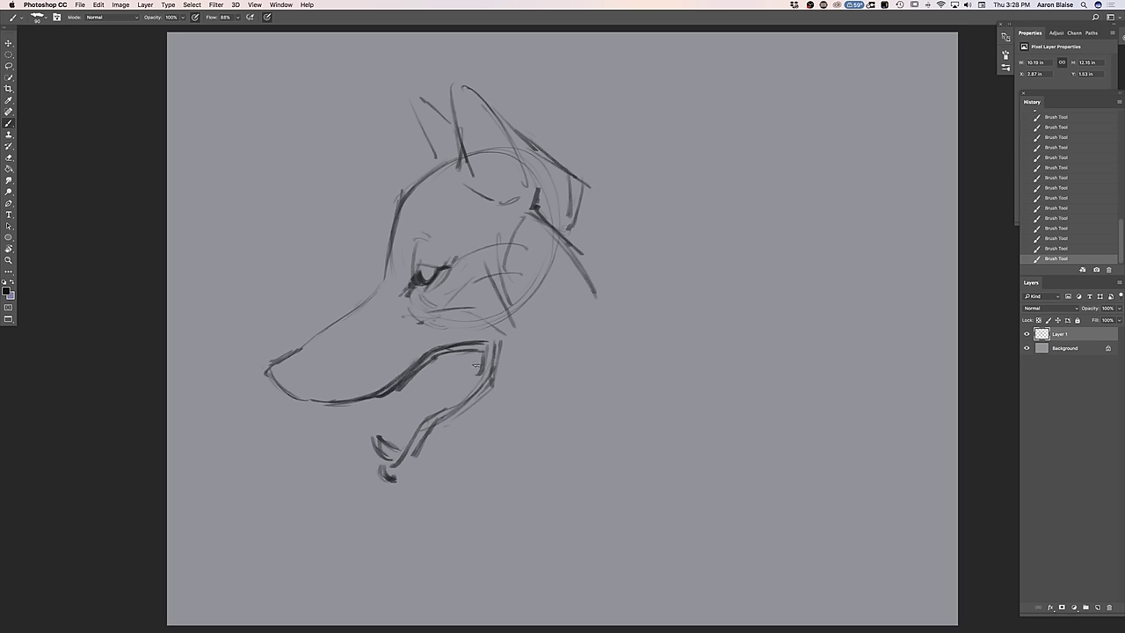
left_click_drag(471, 366, 439, 406)
Draw the chin and underside of the lower jaw, a throat tuft and the rear edge of the cheek
left_click_drag(469, 438, 419, 475)
mouse_move(431, 431)
left_mouse_down()
mouse_move(438, 440)
mouse_move(387, 477)
mouse_move(418, 455)
mouse_move(429, 480)
mouse_move(441, 472)
left_mouse_up()
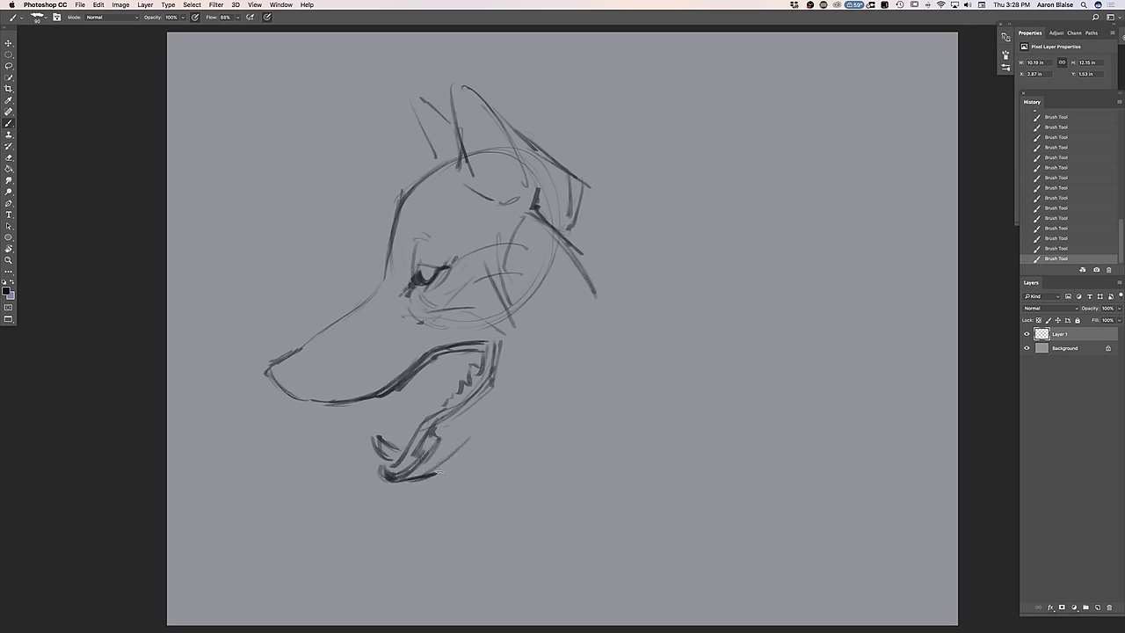
mouse_move(476, 431)
left_mouse_down()
mouse_move(418, 475)
mouse_move(511, 418)
left_mouse_up()
mouse_move(529, 364)
left_mouse_down()
mouse_move(516, 406)
mouse_move(530, 310)
left_mouse_up()
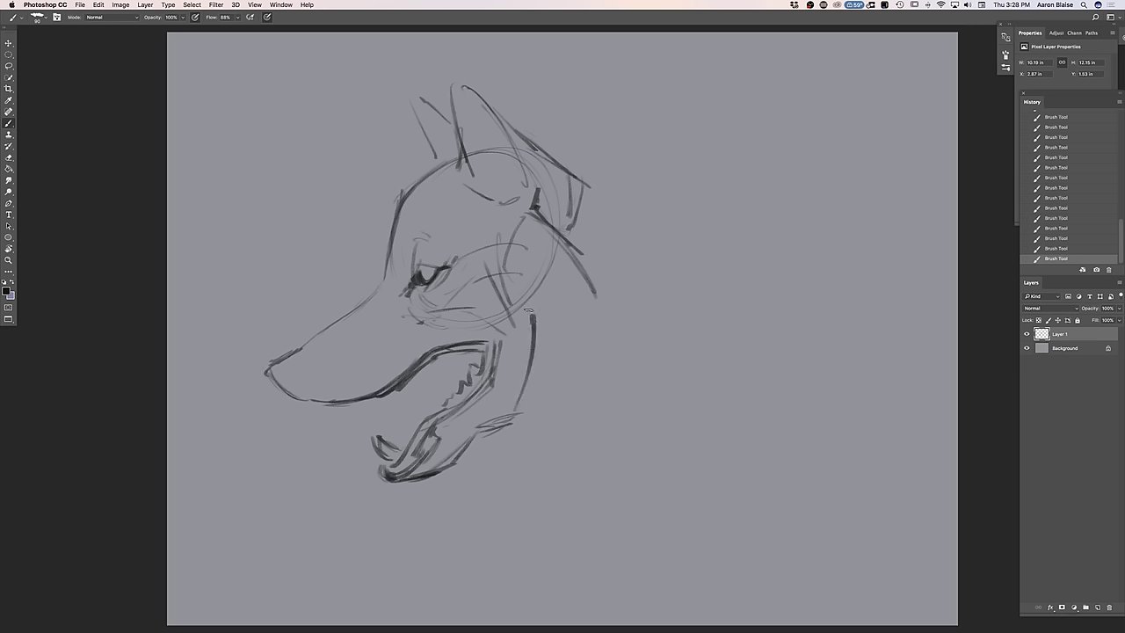
Lasso the lower jaw, enlarge it slightly and shift it forward with Free Transform, and clear the selection
mouse_move(424, 480)
left_mouse_down()
mouse_move(389, 484)
mouse_move(414, 481)
mouse_move(387, 474)
mouse_move(360, 442)
mouse_move(473, 362)
mouse_move(527, 363)
mouse_move(378, 530)
mouse_move(355, 455)
left_mouse_up()
left_click(9, 67)
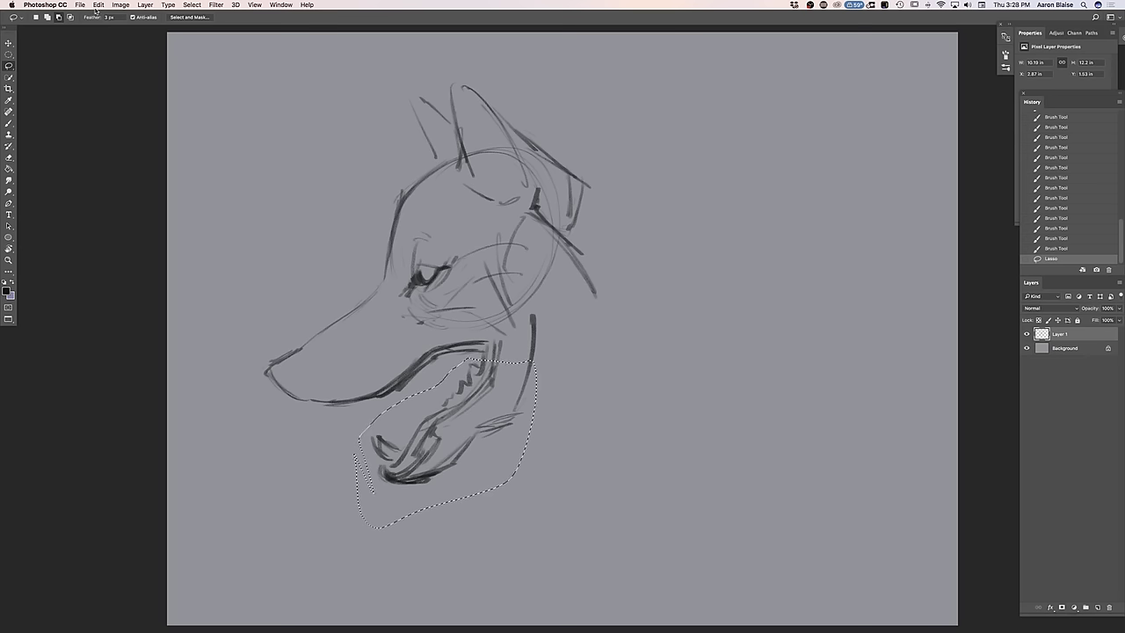
left_click(98, 6)
left_click(117, 192)
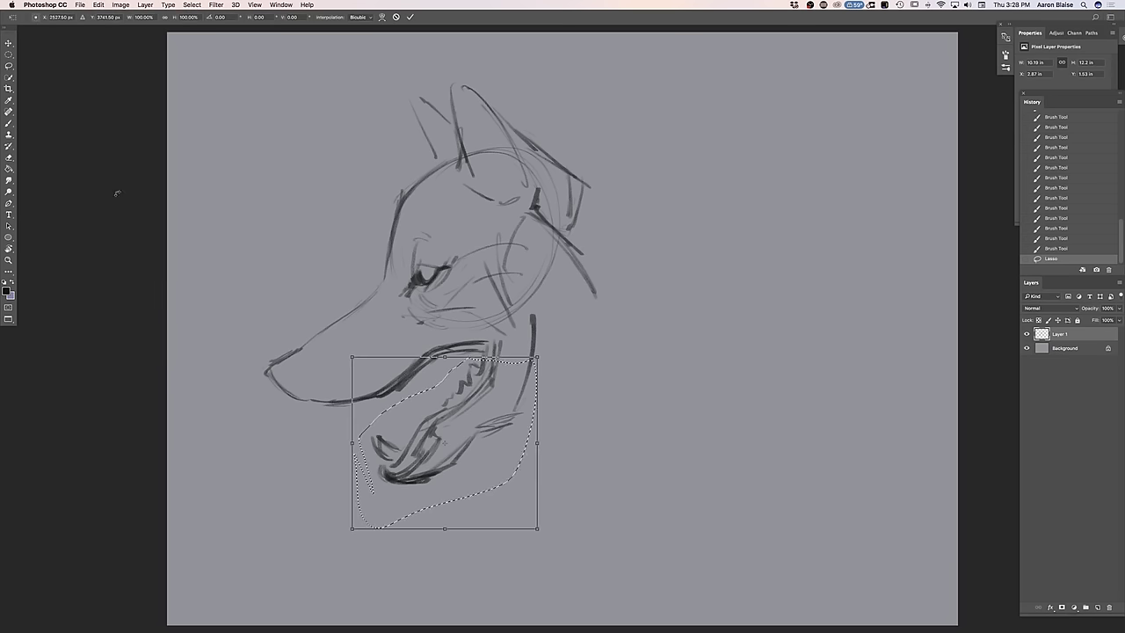
left_click_drag(537, 529, 548, 539)
left_click_drag(407, 515, 397, 517)
left_click_drag(539, 539, 543, 545)
left_click_drag(437, 518, 429, 510)
key("Return")
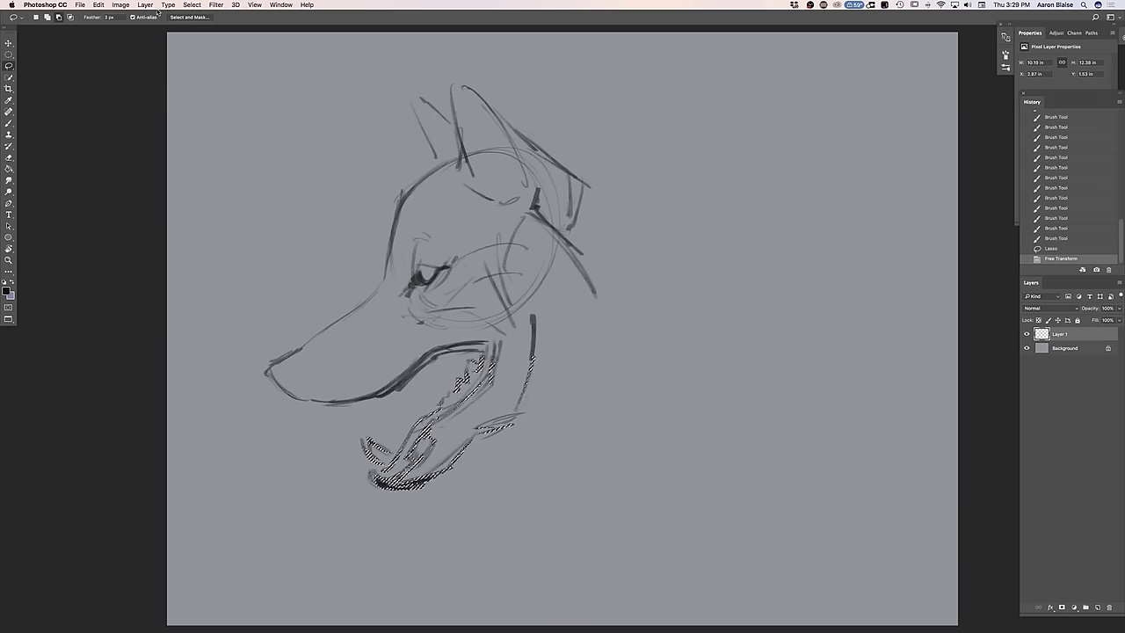
left_click(192, 4)
left_click(185, 25)
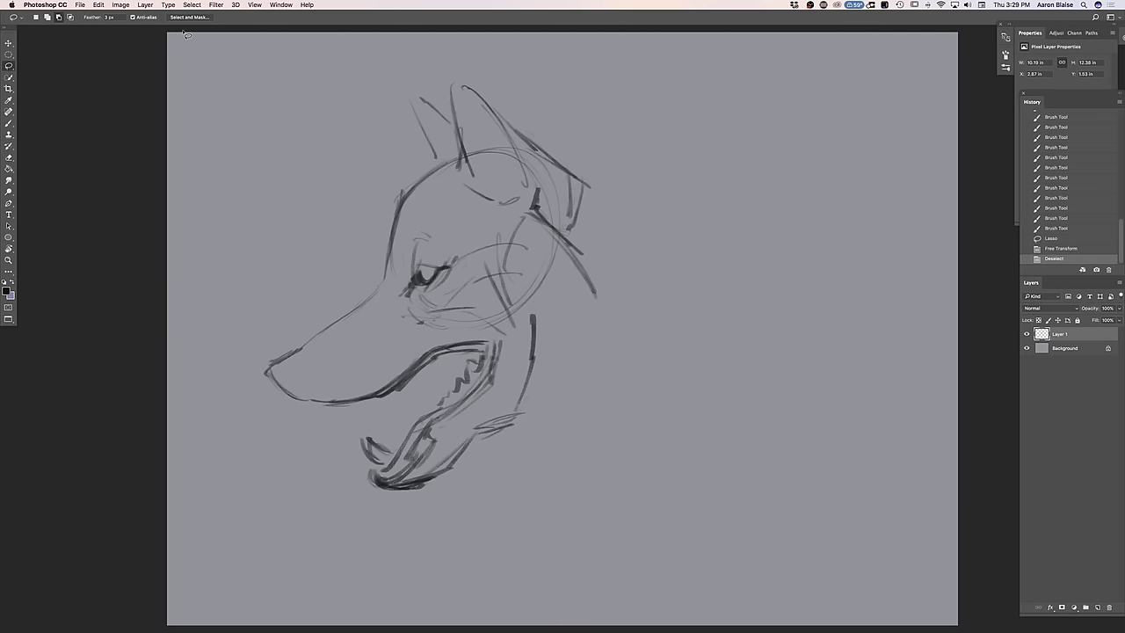
Brush in the ruff's rear edge curving down from behind the ear, and extend the cheek line
left_click(8, 124)
left_click_drag(557, 230, 580, 251)
left_click_drag(552, 227, 602, 265)
left_click_drag(610, 293, 620, 309)
left_click_drag(603, 269, 614, 293)
left_click_drag(615, 305, 633, 355)
left_click_drag(536, 253, 537, 261)
left_click_drag(527, 276, 524, 324)
Strengthen the ruff's edge with its lower tip and throat lines, and sketch the neck and back contour
left_click_drag(611, 295, 620, 312)
left_click_drag(619, 317, 637, 362)
left_click_drag(613, 409, 601, 426)
mouse_move(516, 423)
left_mouse_down()
mouse_move(555, 453)
mouse_move(539, 441)
mouse_move(555, 455)
mouse_move(555, 484)
left_mouse_up()
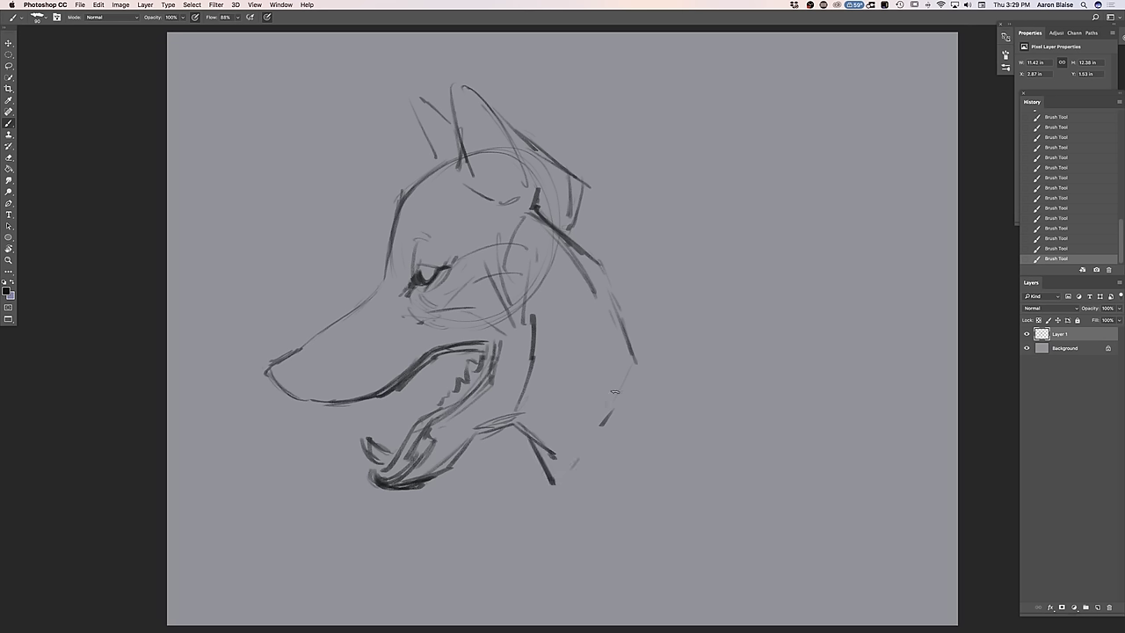
left_click_drag(615, 400, 573, 470)
mouse_move(648, 377)
left_mouse_down()
mouse_move(622, 297)
mouse_move(584, 236)
left_mouse_up()
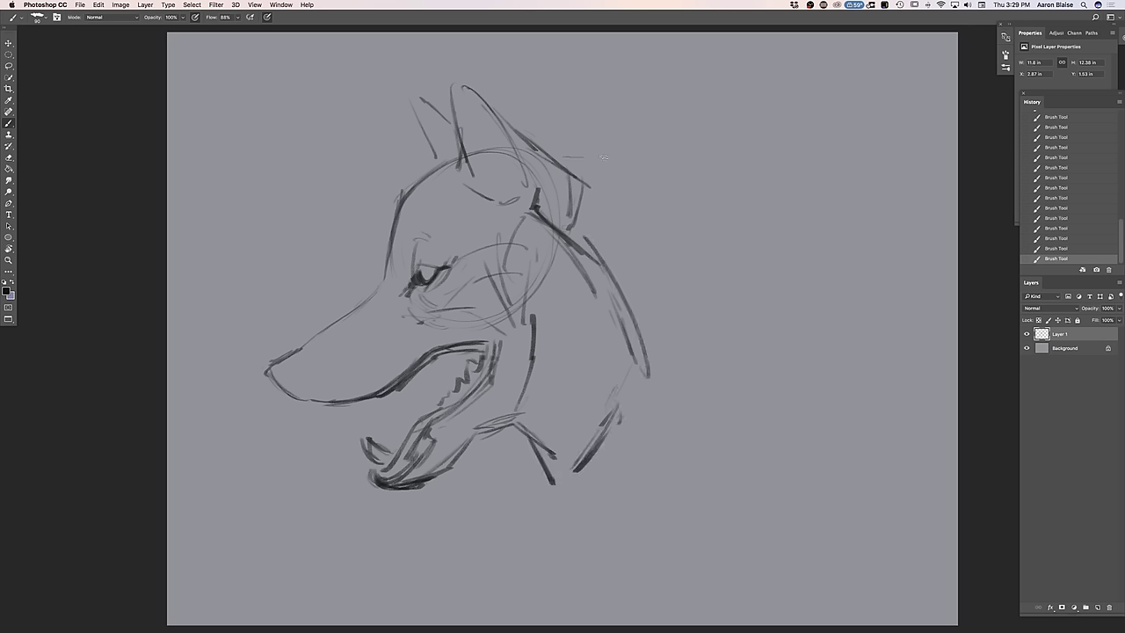
mouse_move(545, 139)
left_mouse_down()
mouse_move(634, 168)
mouse_move(590, 150)
mouse_move(627, 165)
mouse_move(659, 155)
mouse_move(917, 173)
mouse_move(799, 182)
mouse_move(633, 145)
left_mouse_up()
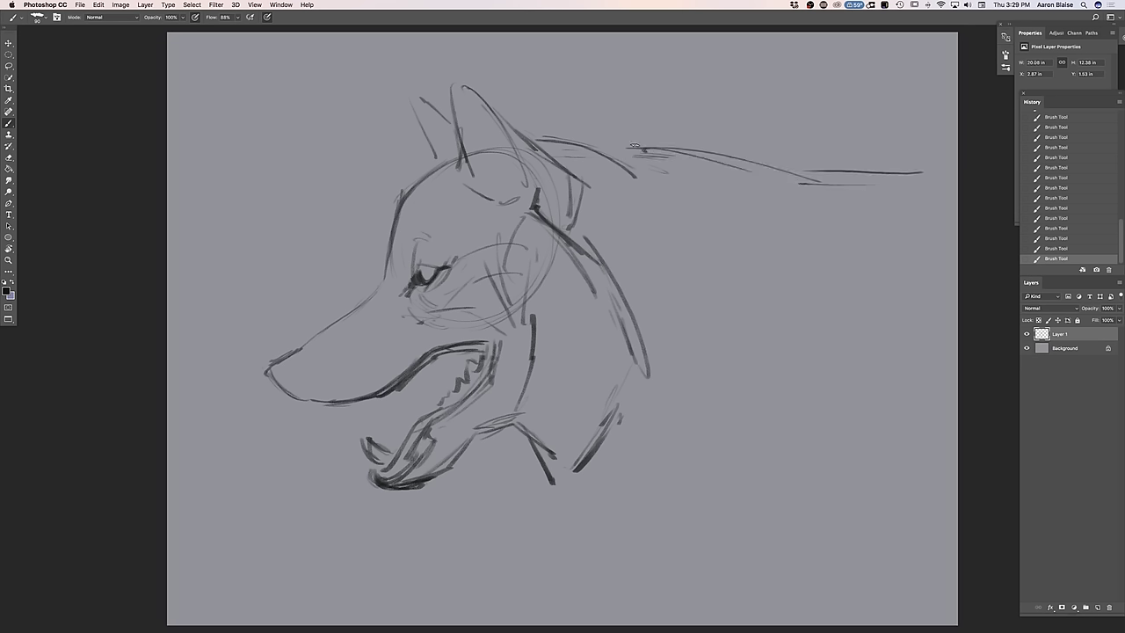
Define the nose pad and nostril, and add short contour marks on the muzzle below the eye
mouse_move(294, 359)
left_mouse_down()
mouse_move(314, 358)
mouse_move(305, 384)
left_mouse_up()
mouse_move(281, 381)
left_mouse_down()
mouse_move(302, 377)
mouse_move(294, 389)
mouse_move(280, 372)
left_mouse_up()
left_click_drag(400, 302, 377, 326)
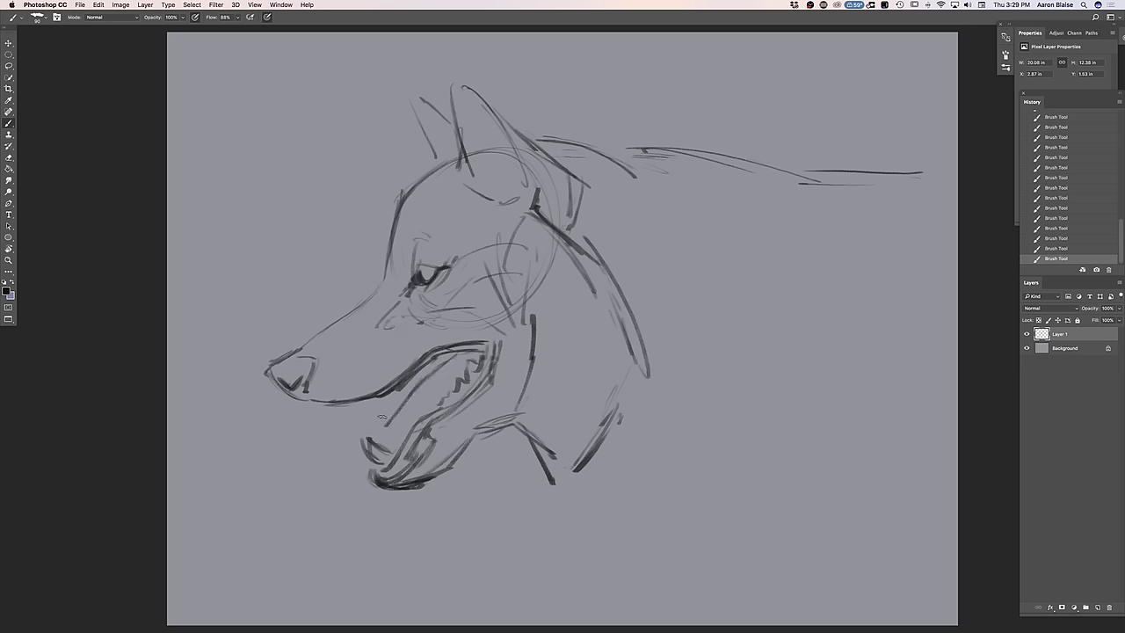
Draw the long tongue running through the open mouth and hanging over the front of the lower jaw
left_click_drag(362, 427, 328, 494)
left_click_drag(370, 437, 359, 500)
mouse_move(368, 457)
left_mouse_down()
mouse_move(353, 523)
mouse_move(343, 516)
mouse_move(350, 529)
left_mouse_up()
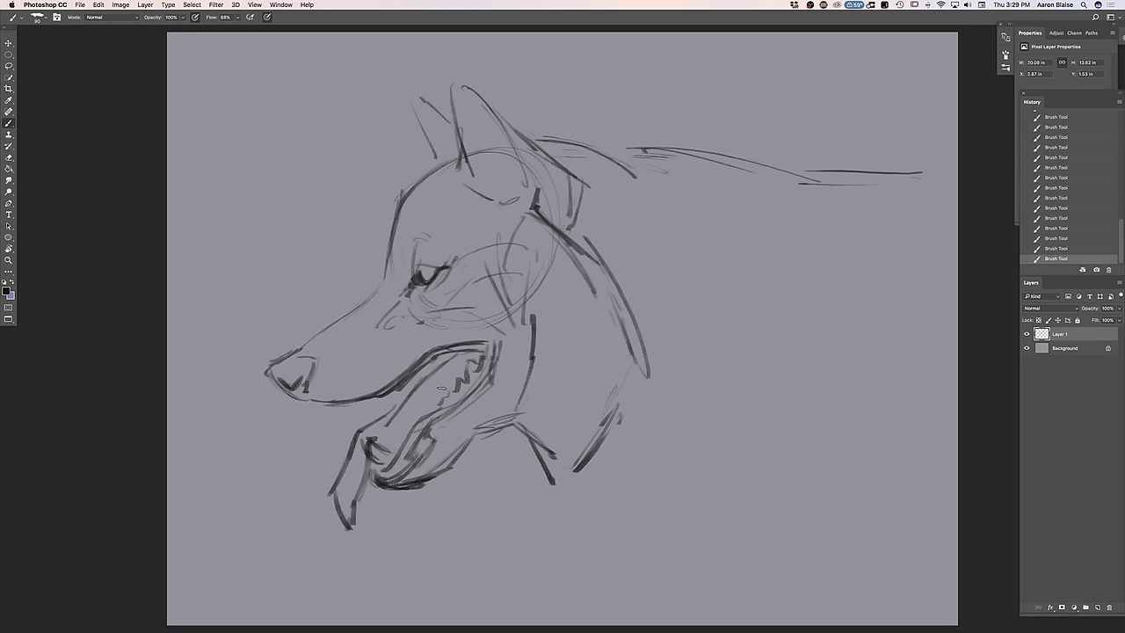
left_click_drag(471, 356, 376, 441)
Reinforce the lower edge of the muzzle and outline the brow patch above the eye
left_click_drag(295, 398, 349, 406)
left_click_drag(282, 385, 354, 401)
mouse_move(420, 230)
left_mouse_down()
mouse_move(400, 248)
mouse_move(423, 237)
mouse_move(415, 227)
mouse_move(451, 257)
mouse_move(414, 231)
left_mouse_up()
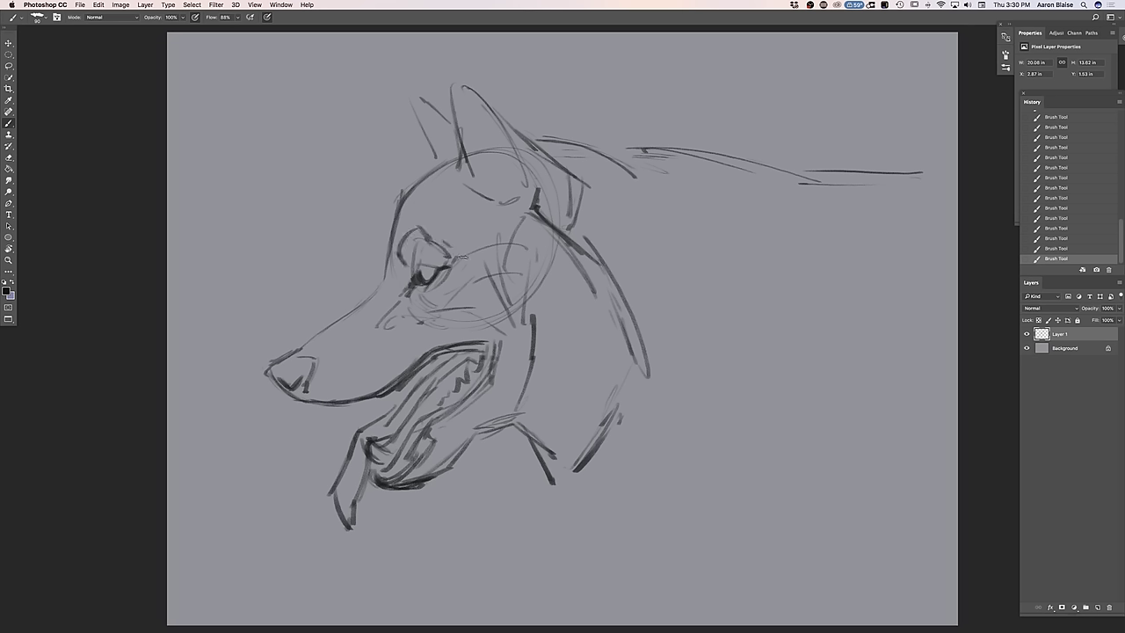
Draw a curved cheek line from the eye's outer corner to the ruff below the ear, and darken the eye
mouse_move(454, 262)
left_mouse_down()
mouse_move(516, 239)
mouse_move(466, 262)
left_mouse_up()
mouse_move(522, 234)
left_mouse_down()
mouse_move(578, 256)
mouse_move(522, 230)
left_mouse_up()
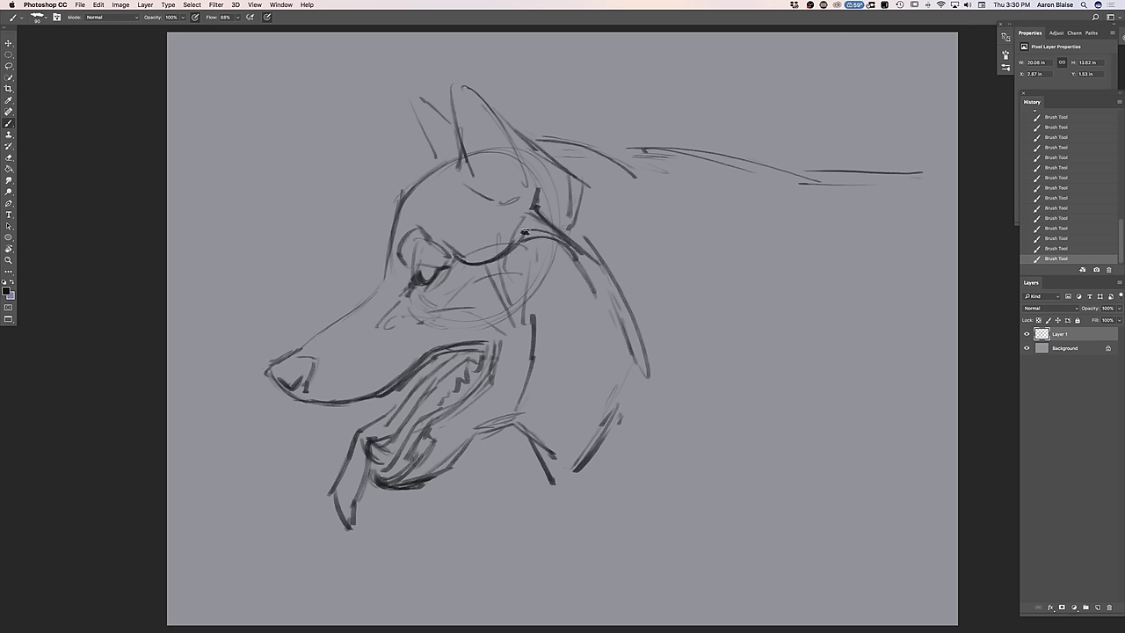
mouse_move(420, 267)
left_mouse_down()
mouse_move(430, 264)
mouse_move(428, 275)
left_mouse_up()
Darken the bridge of the muzzle, contour the area behind the nose pad and lightly outline the upper lip pad
left_click_drag(369, 292, 319, 329)
left_click_drag(322, 333, 299, 353)
left_click_drag(317, 337, 328, 336)
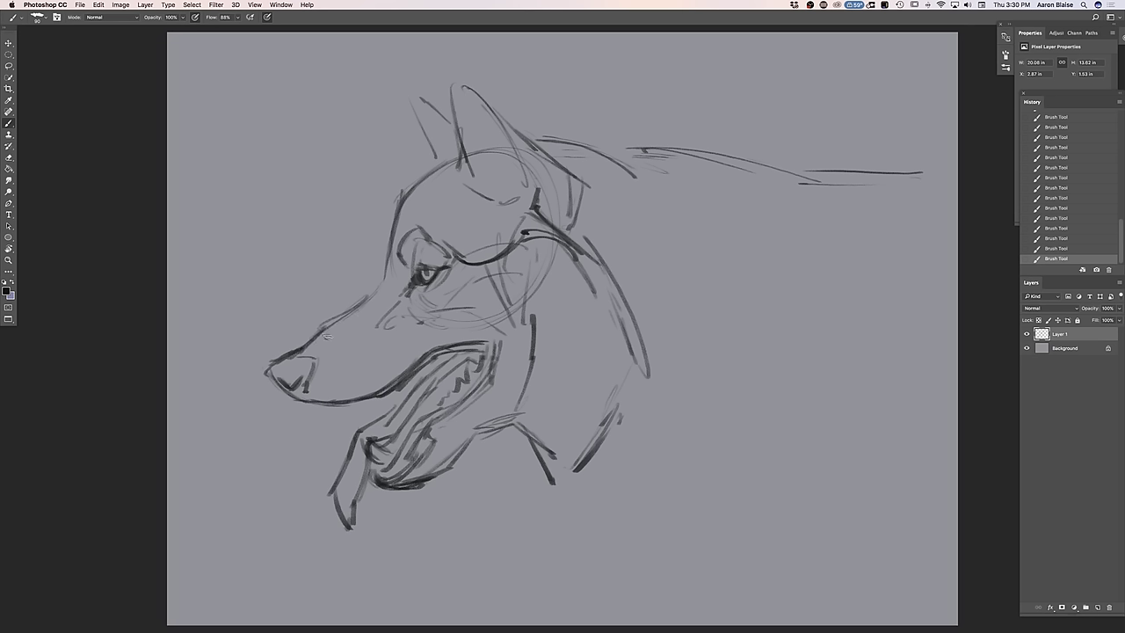
mouse_move(330, 346)
left_mouse_down()
mouse_move(319, 377)
mouse_move(302, 357)
left_mouse_up()
mouse_move(330, 346)
left_mouse_down()
mouse_move(339, 347)
mouse_move(318, 384)
mouse_move(297, 397)
left_mouse_up()
mouse_move(350, 349)
left_mouse_down()
mouse_move(387, 346)
mouse_move(401, 369)
mouse_move(387, 385)
left_mouse_up()
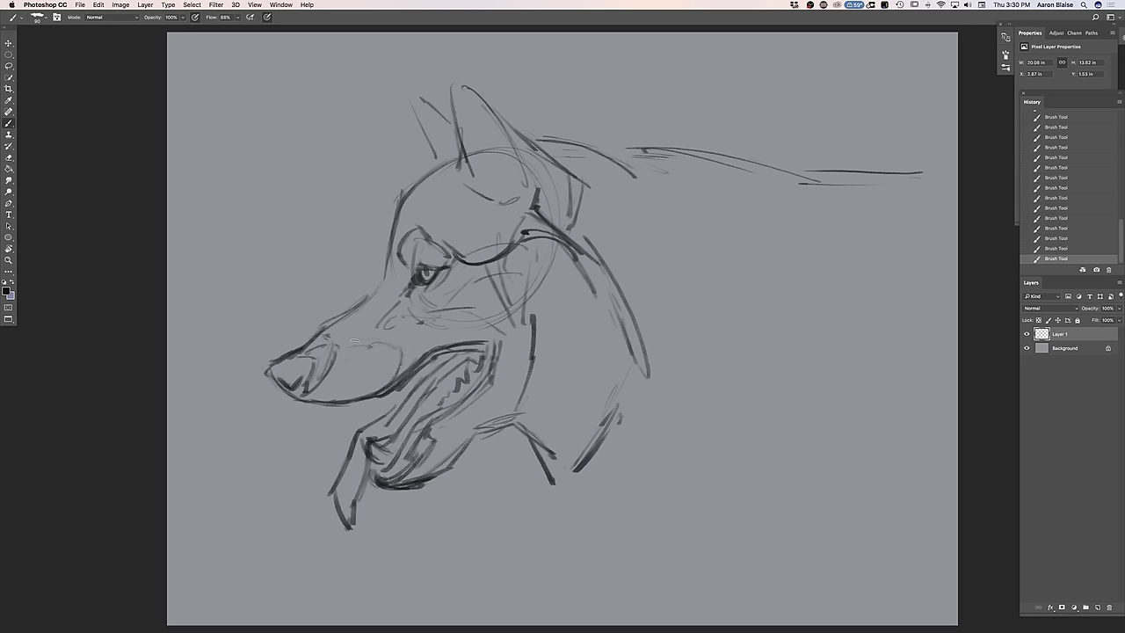
Fill the near ear's interior with dark fur strokes and add short fur ticks along the forehead and crown
mouse_move(440, 199)
left_mouse_down()
mouse_move(429, 224)
mouse_move(438, 218)
left_mouse_up()
mouse_move(484, 123)
left_mouse_down()
mouse_move(502, 183)
mouse_move(504, 160)
mouse_move(501, 188)
left_mouse_up()
mouse_move(472, 118)
left_mouse_down()
mouse_move(480, 176)
mouse_move(503, 153)
mouse_move(501, 184)
left_mouse_up()
mouse_move(496, 144)
left_mouse_down()
mouse_move(502, 184)
mouse_move(517, 193)
mouse_move(506, 200)
mouse_move(486, 178)
mouse_move(498, 211)
mouse_move(471, 192)
left_mouse_up()
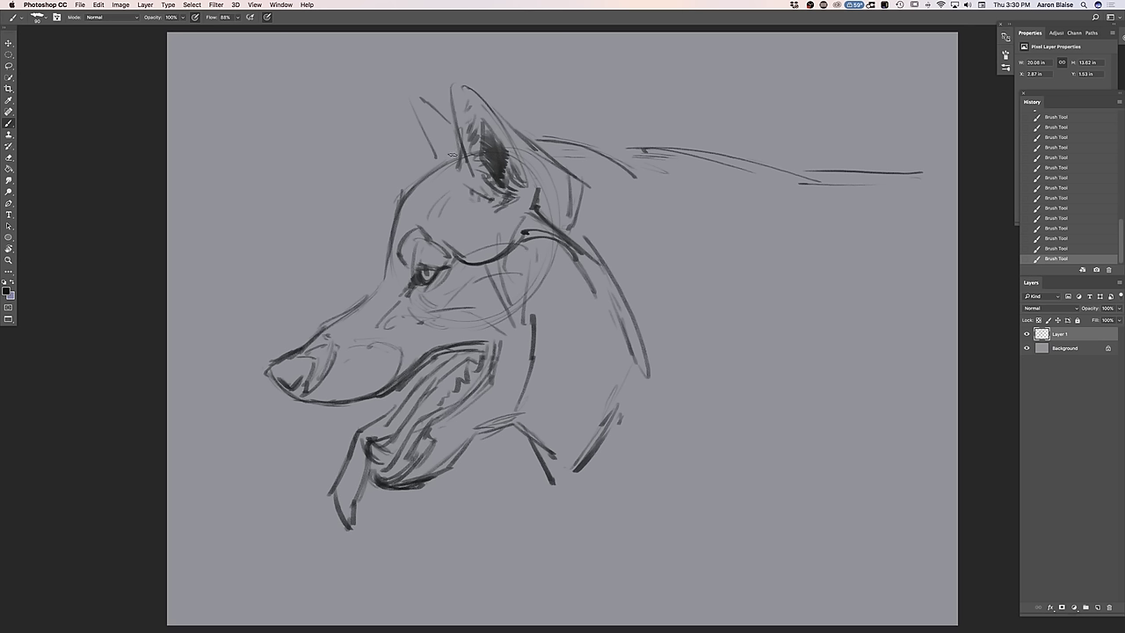
left_click_drag(457, 152, 397, 201)
Fill the lower and upper lip edges of the open mouth with a thick dark band
mouse_move(475, 348)
left_mouse_down()
mouse_move(491, 377)
mouse_move(482, 358)
mouse_move(481, 374)
mouse_move(439, 408)
mouse_move(481, 388)
mouse_move(431, 426)
left_mouse_up()
mouse_move(485, 374)
left_mouse_down()
mouse_move(457, 406)
mouse_move(418, 422)
mouse_move(388, 479)
mouse_move(386, 465)
mouse_move(373, 476)
left_mouse_up()
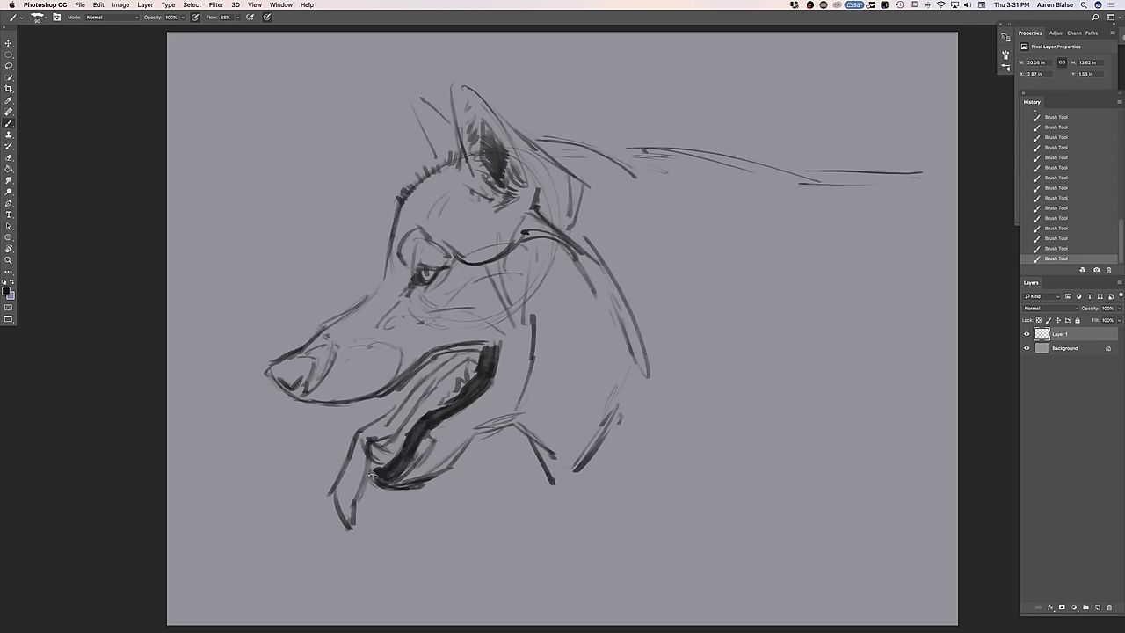
mouse_move(484, 349)
left_mouse_down()
mouse_move(427, 355)
mouse_move(400, 379)
left_mouse_up()
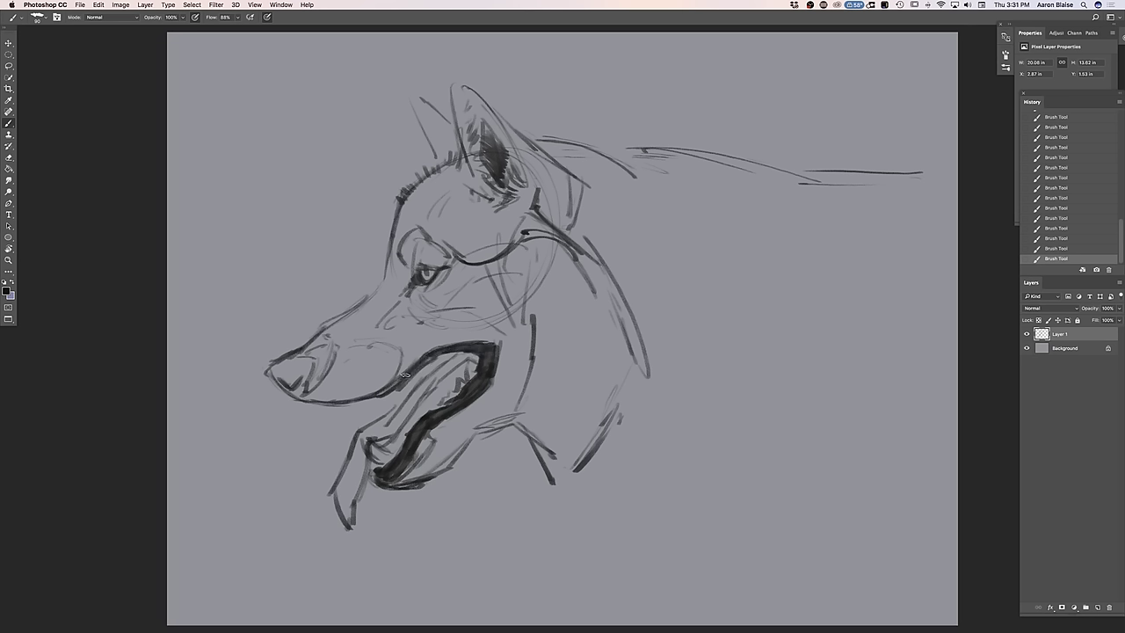
Shade the mouth interior around the teeth, tone the tongue down to its hanging tip and darken the nose pad
left_click(467, 370)
left_click_drag(462, 373, 431, 398)
mouse_move(466, 363)
left_mouse_down()
mouse_move(394, 436)
mouse_move(383, 432)
left_mouse_up()
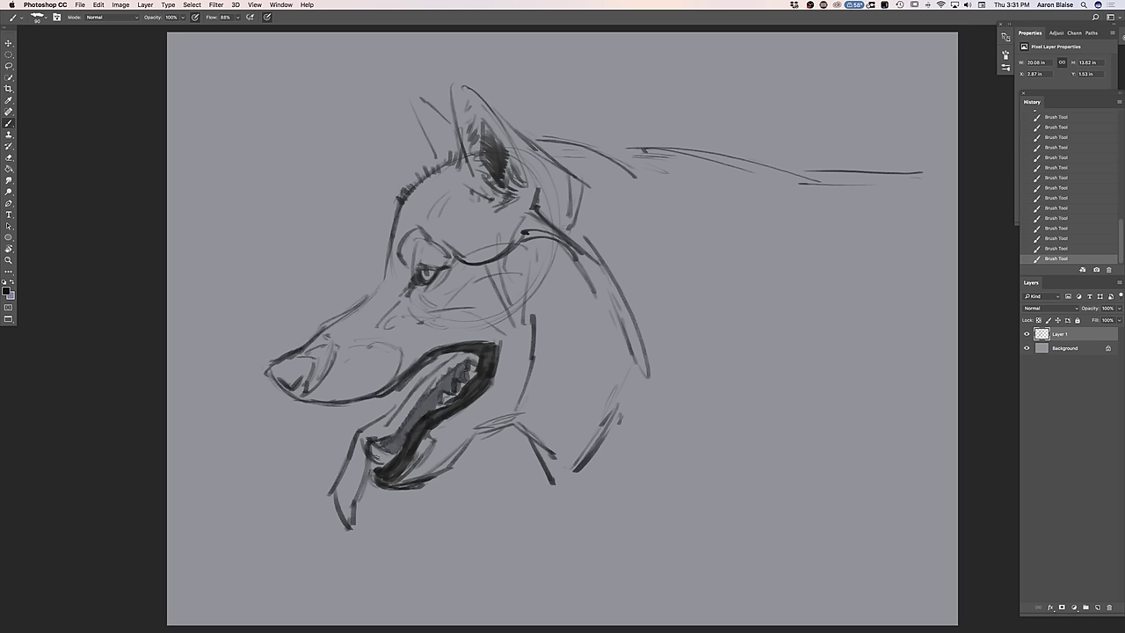
mouse_move(451, 363)
left_mouse_down()
mouse_move(427, 378)
mouse_move(466, 357)
mouse_move(362, 435)
mouse_move(343, 491)
left_mouse_up()
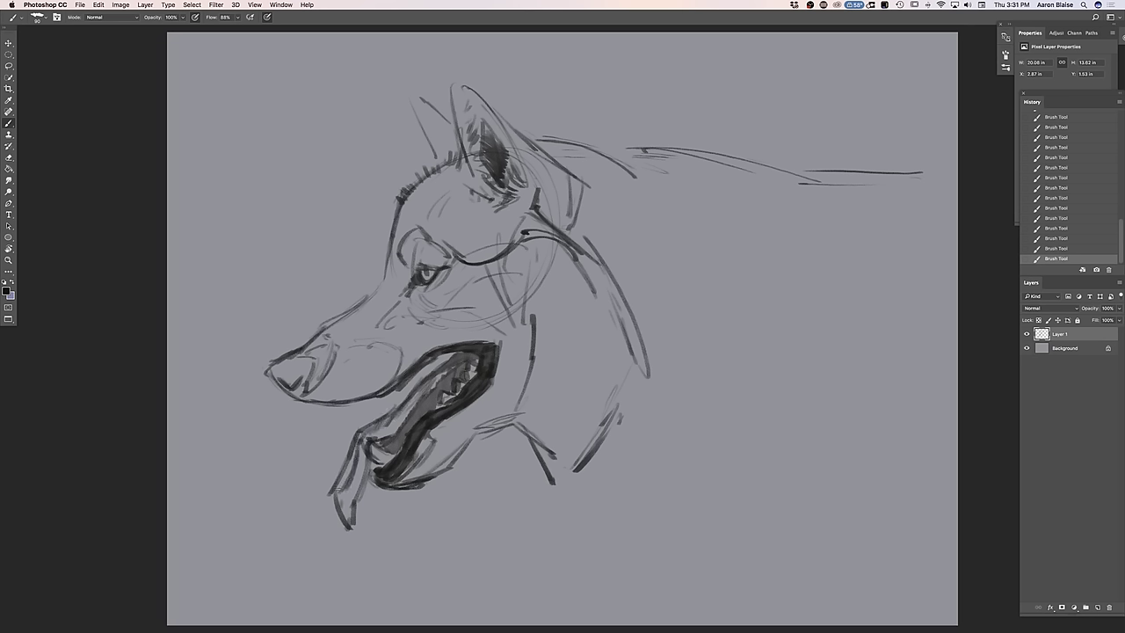
mouse_move(304, 370)
left_mouse_down()
mouse_move(290, 369)
mouse_move(303, 367)
mouse_move(289, 372)
mouse_move(290, 391)
mouse_move(269, 373)
mouse_move(301, 366)
left_mouse_up()
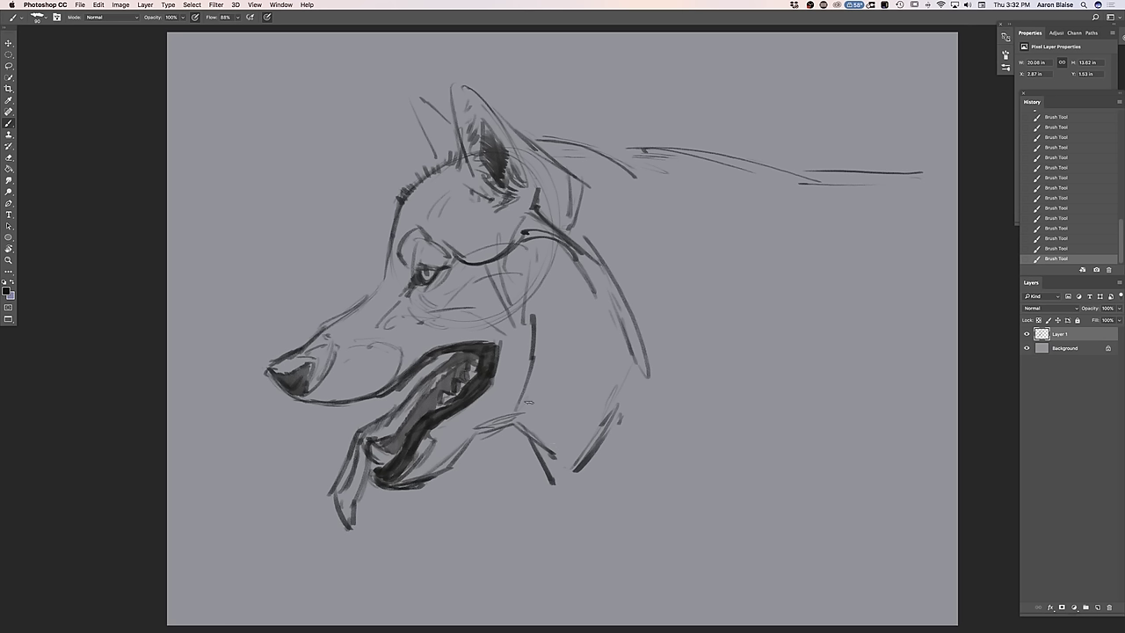
Add fur strokes to the lower ruff, draw the curved chest line below it and reinforce the sloping back contour
mouse_move(531, 402)
left_mouse_down()
mouse_move(556, 478)
mouse_move(612, 406)
left_mouse_up()
mouse_move(532, 436)
left_mouse_down()
mouse_move(555, 480)
mouse_move(650, 541)
left_mouse_up()
left_click_drag(570, 492, 671, 543)
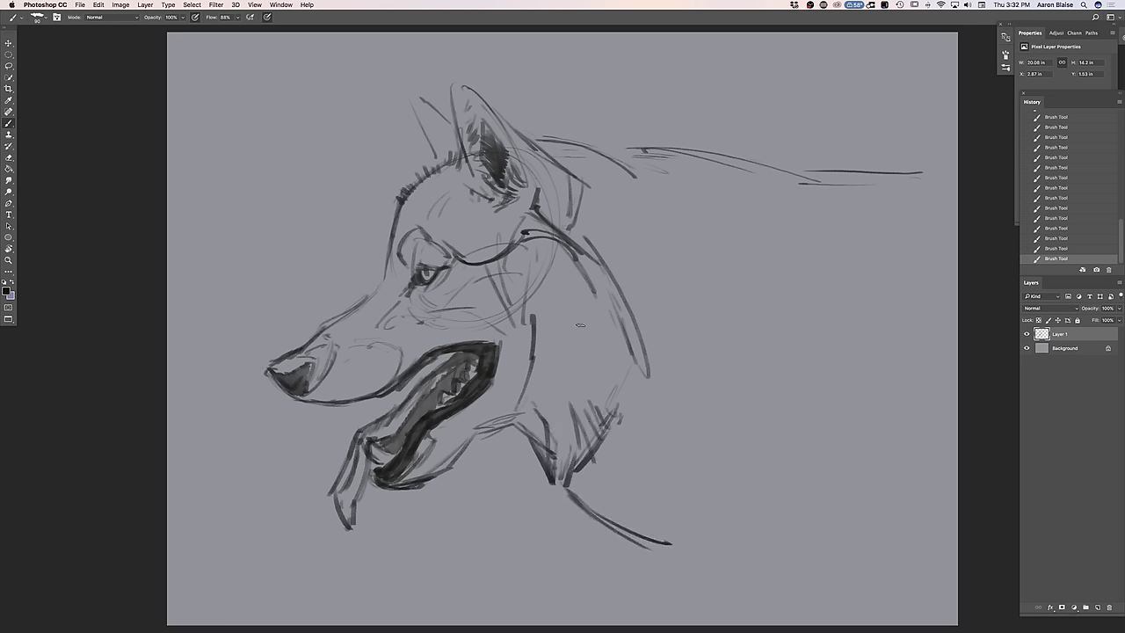
left_click_drag(602, 158, 842, 221)
mouse_move(711, 164)
left_mouse_down()
mouse_move(842, 193)
mouse_move(877, 185)
left_mouse_up()
left_click_drag(800, 184, 586, 150)
left_click_drag(569, 494, 729, 547)
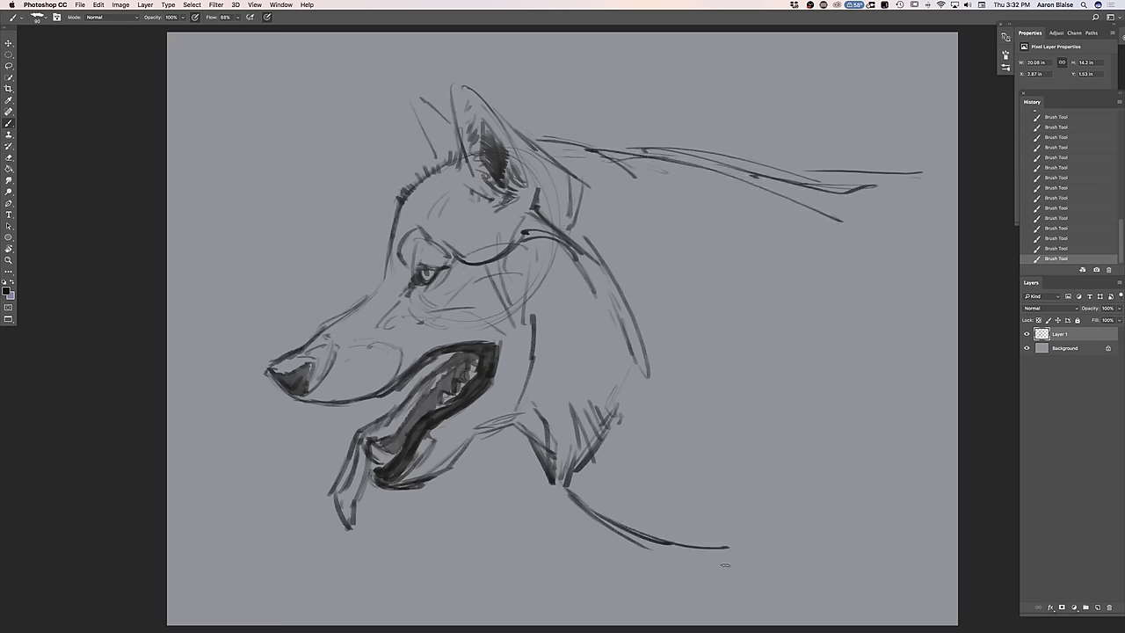
Move the sketch toward the canvas's upper left and scale it down slightly with Free Transform
key("super+minus")
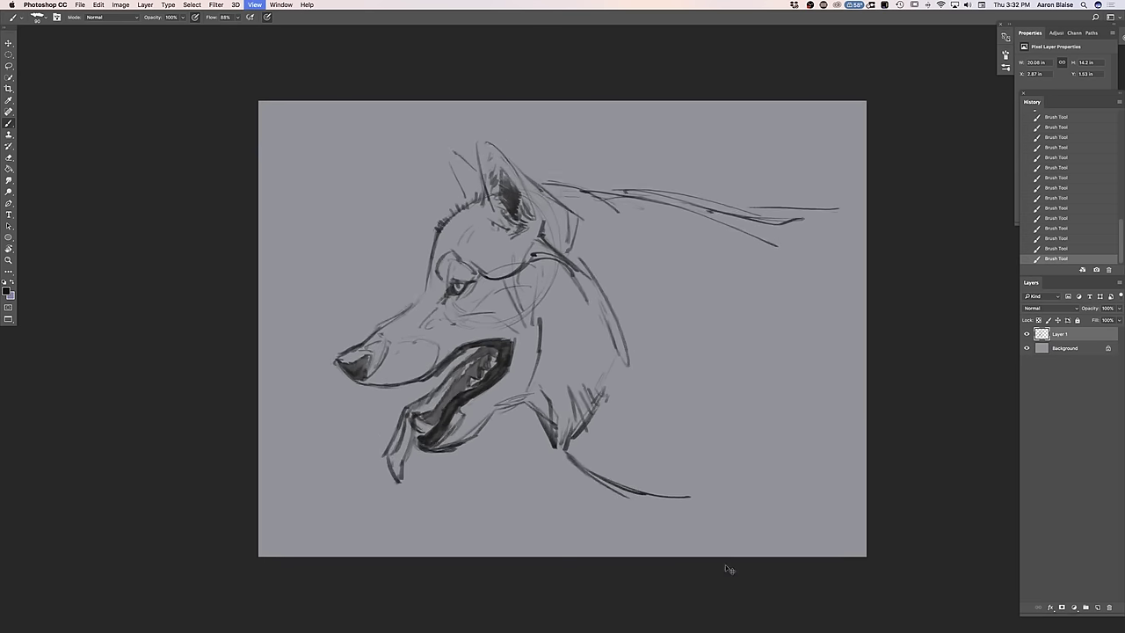
key("v")
left_click_drag(405, 436, 375, 418)
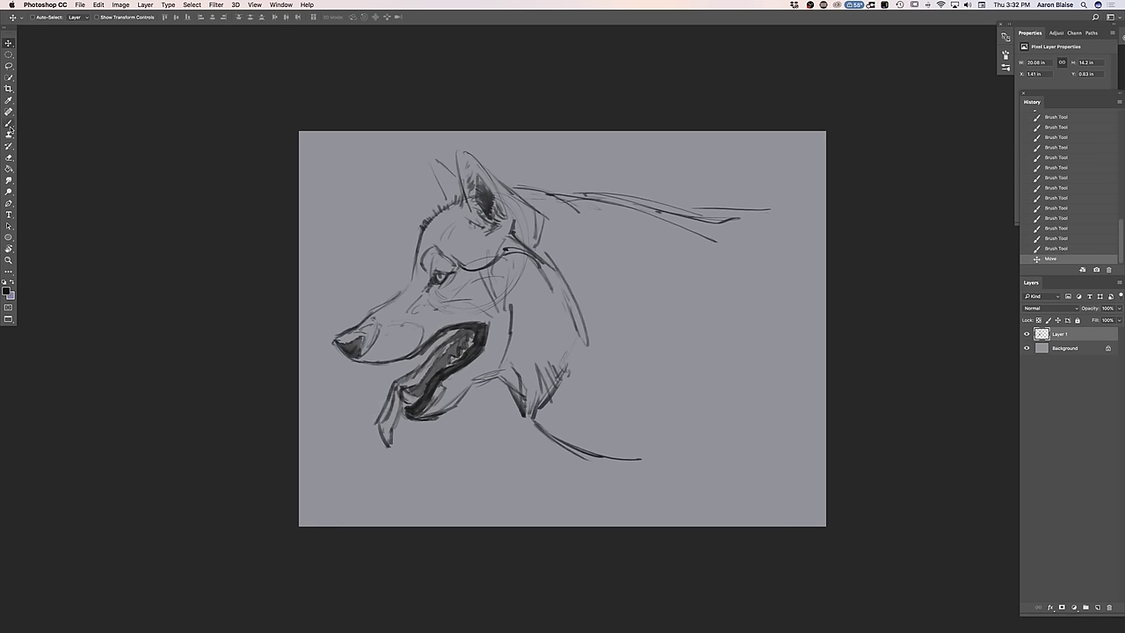
left_click(99, 5)
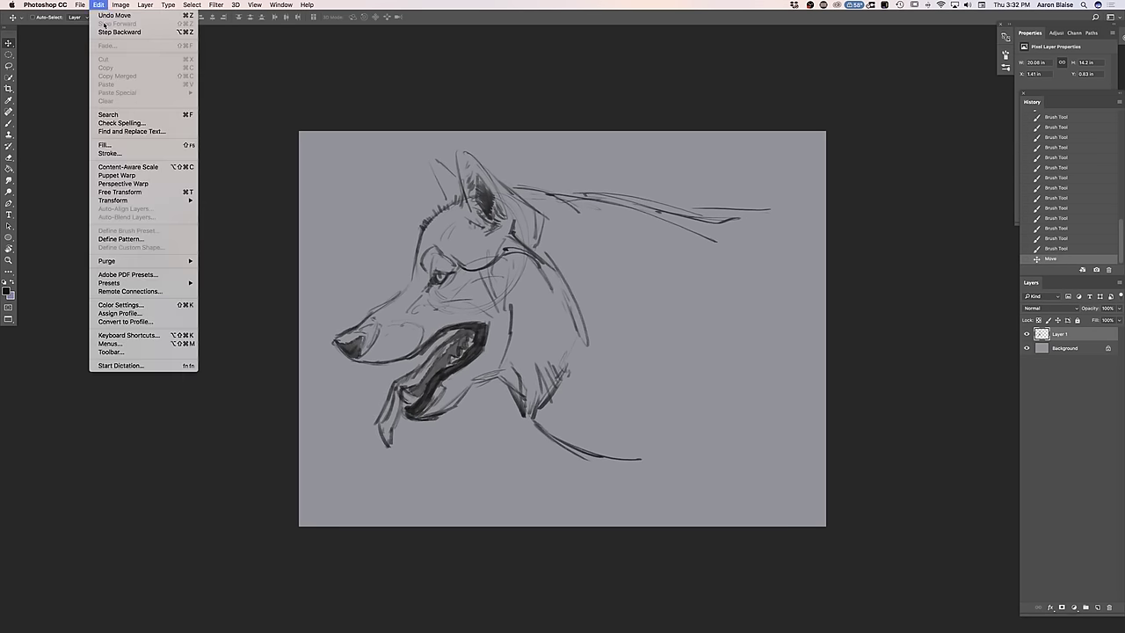
left_click(138, 193)
left_click_drag(770, 459, 740, 431)
key("Return")
Sketch the slanted shoulder line down to the elbow, the back's slope behind the withers and the start of the belly
key("b")
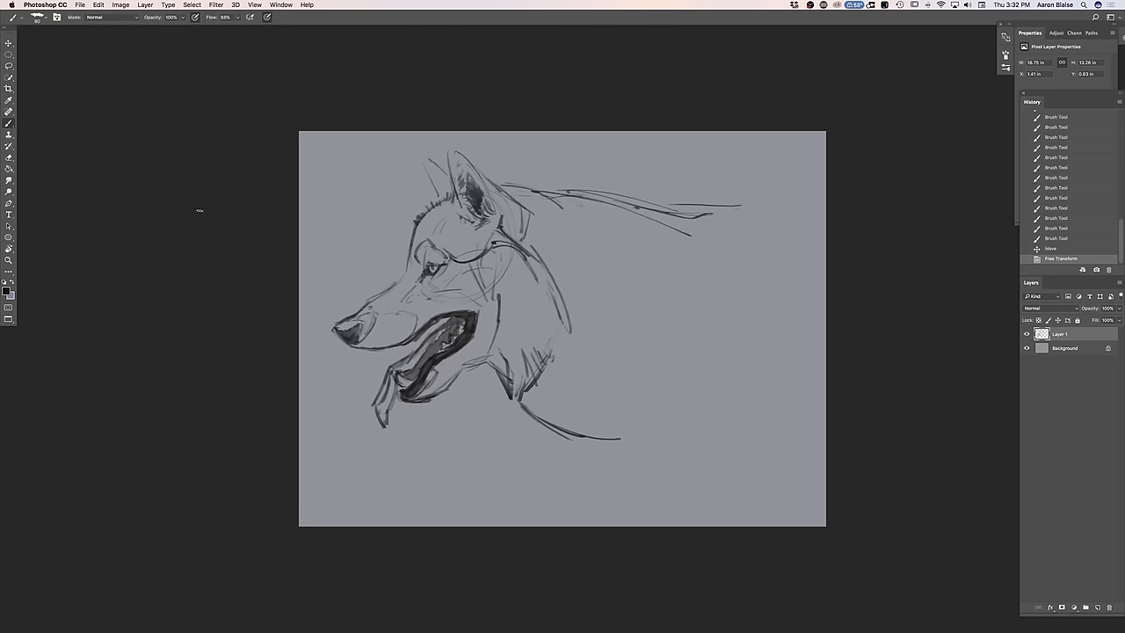
left_click_drag(712, 231, 664, 381)
left_click_drag(703, 283, 676, 380)
mouse_move(676, 381)
left_mouse_down()
mouse_move(661, 410)
mouse_move(574, 439)
mouse_move(681, 348)
left_mouse_up()
left_click_drag(722, 271, 704, 294)
mouse_move(713, 222)
left_mouse_down()
mouse_move(767, 232)
mouse_move(807, 264)
left_mouse_up()
mouse_move(710, 236)
left_mouse_down()
mouse_move(655, 422)
mouse_move(675, 420)
left_mouse_up()
left_click_drag(673, 418, 745, 461)
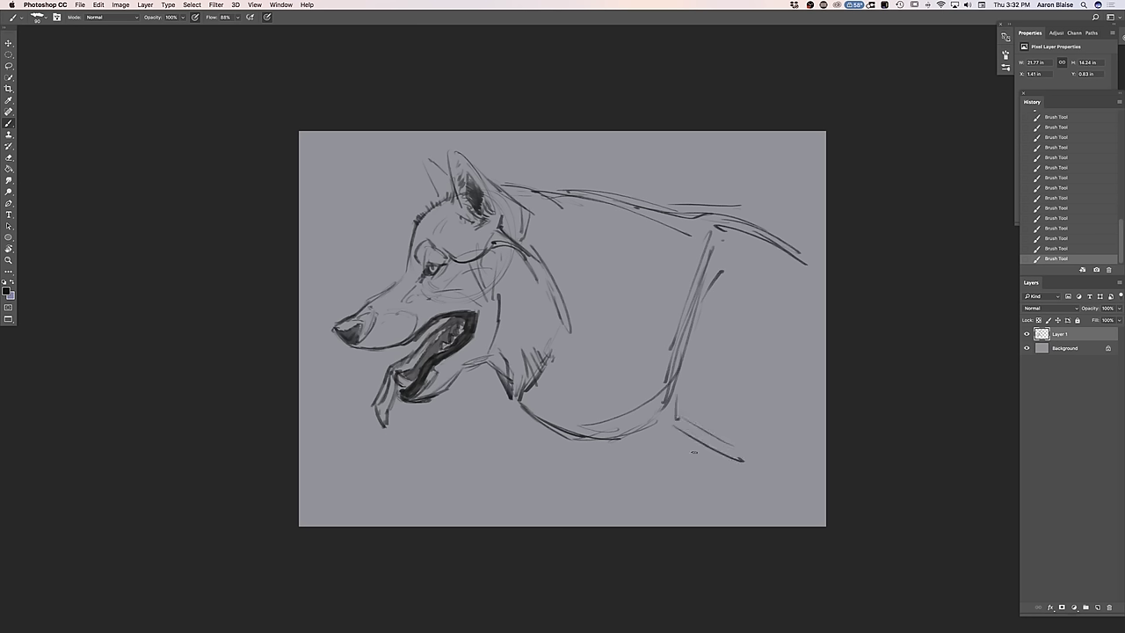
Strengthen the lower chest contour with a line toward the belly, and block in the front legs beneath it
mouse_move(645, 452)
left_mouse_down()
mouse_move(704, 466)
mouse_move(673, 444)
left_mouse_up()
left_click_drag(533, 407, 611, 448)
left_click_drag(620, 451, 715, 459)
mouse_move(587, 441)
left_mouse_down()
mouse_move(610, 462)
mouse_move(608, 506)
left_mouse_up()
left_click_drag(608, 458, 614, 517)
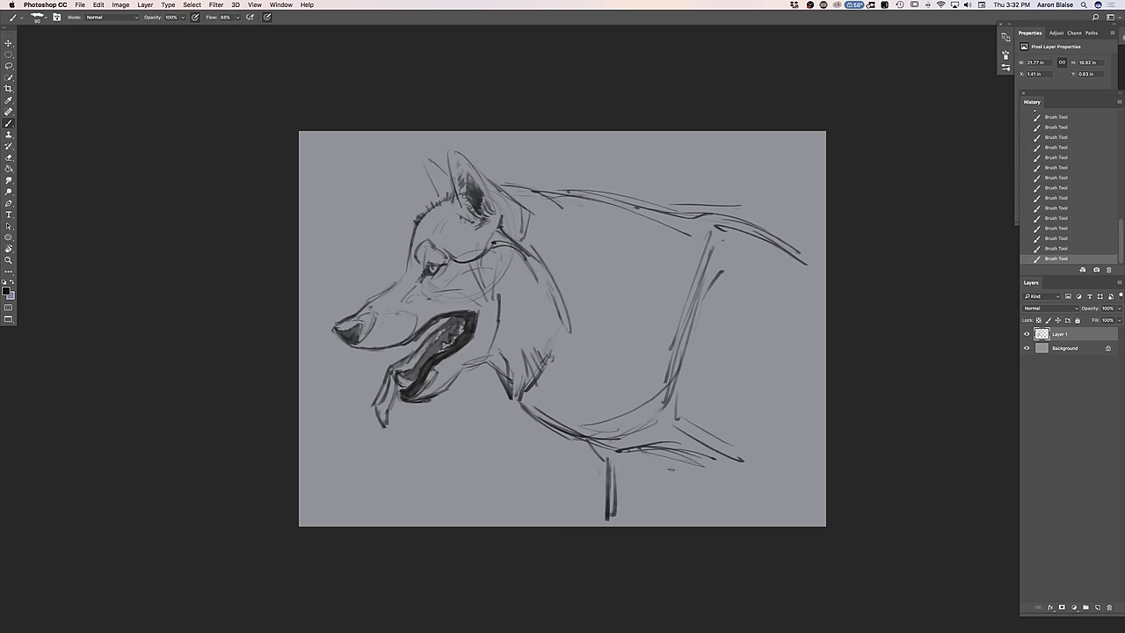
left_click_drag(675, 460, 661, 526)
Darken the line running back from the elbow, draw the rearmost leg below it and sketch jagged belly fur
left_click_drag(666, 408, 756, 459)
left_click_drag(703, 434, 749, 463)
left_click_drag(747, 466, 772, 526)
left_click_drag(751, 471, 765, 522)
mouse_move(740, 431)
left_mouse_down()
mouse_move(795, 450)
mouse_move(824, 418)
left_mouse_up()
mouse_move(770, 448)
left_mouse_down()
mouse_move(765, 463)
mouse_move(799, 444)
left_mouse_up()
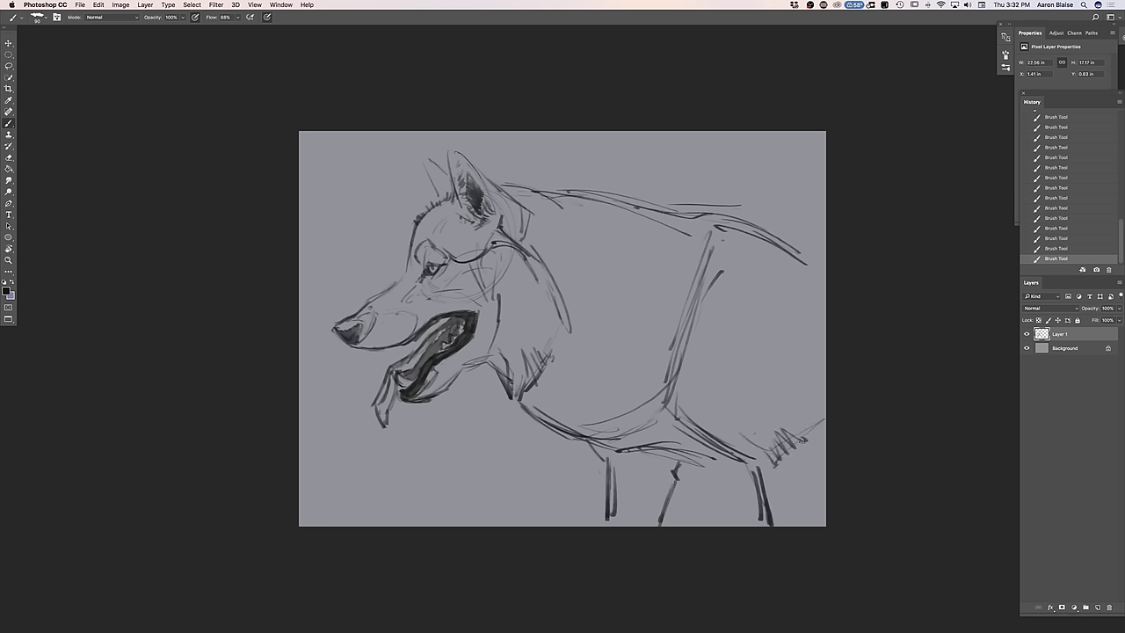
Extend the back line toward the canvas edge and add slanted fur strokes across the neck and shoulder
left_click_drag(758, 227, 816, 217)
mouse_move(569, 286)
left_mouse_down()
mouse_move(583, 341)
mouse_move(586, 284)
mouse_move(613, 331)
left_mouse_up()
left_click_drag(595, 262, 661, 315)
left_click_drag(642, 257, 704, 297)
mouse_move(680, 261)
left_mouse_down()
mouse_move(701, 287)
mouse_move(696, 259)
left_mouse_up()
mouse_move(684, 246)
left_mouse_down()
mouse_move(701, 250)
mouse_move(710, 235)
left_mouse_up()
left_click_drag(698, 241, 719, 234)
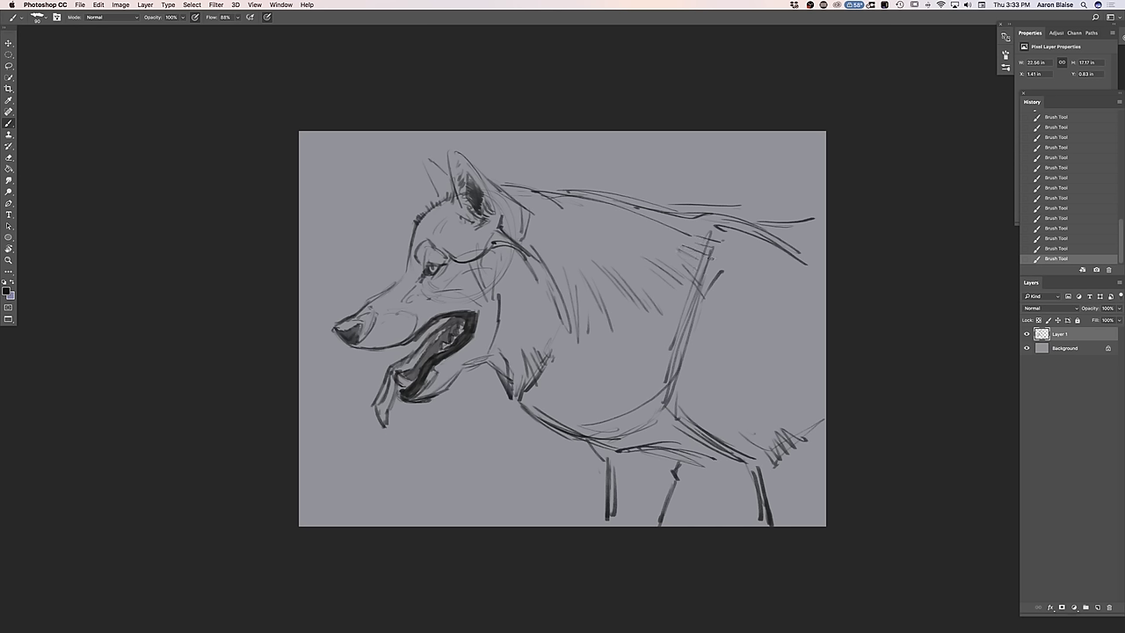
Add short fur strokes below the back and withers, and tick fur down the cheek edge behind the mouth
left_click_drag(614, 234, 643, 221)
left_click_drag(724, 257, 778, 251)
mouse_move(738, 248)
left_mouse_down()
mouse_move(802, 262)
mouse_move(759, 240)
left_mouse_up()
left_click_drag(763, 234, 790, 242)
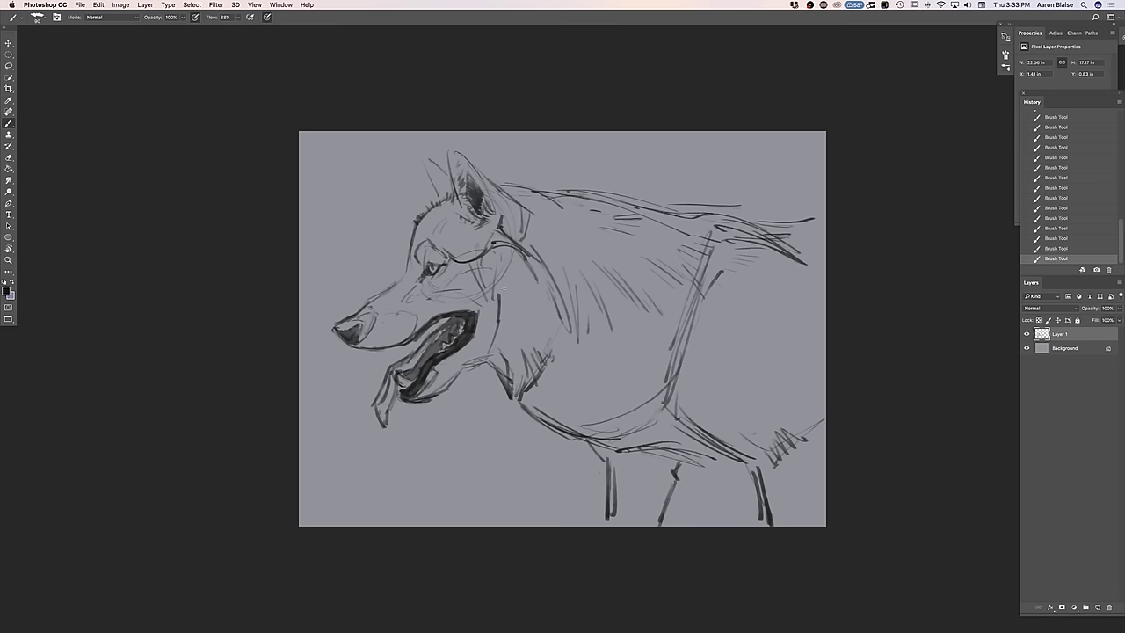
mouse_move(489, 295)
left_mouse_down()
mouse_move(497, 338)
mouse_move(482, 349)
left_mouse_up()
Reinforce the forehead profile with short fur ticks and darken the outlines of both ears
key("super+equal")
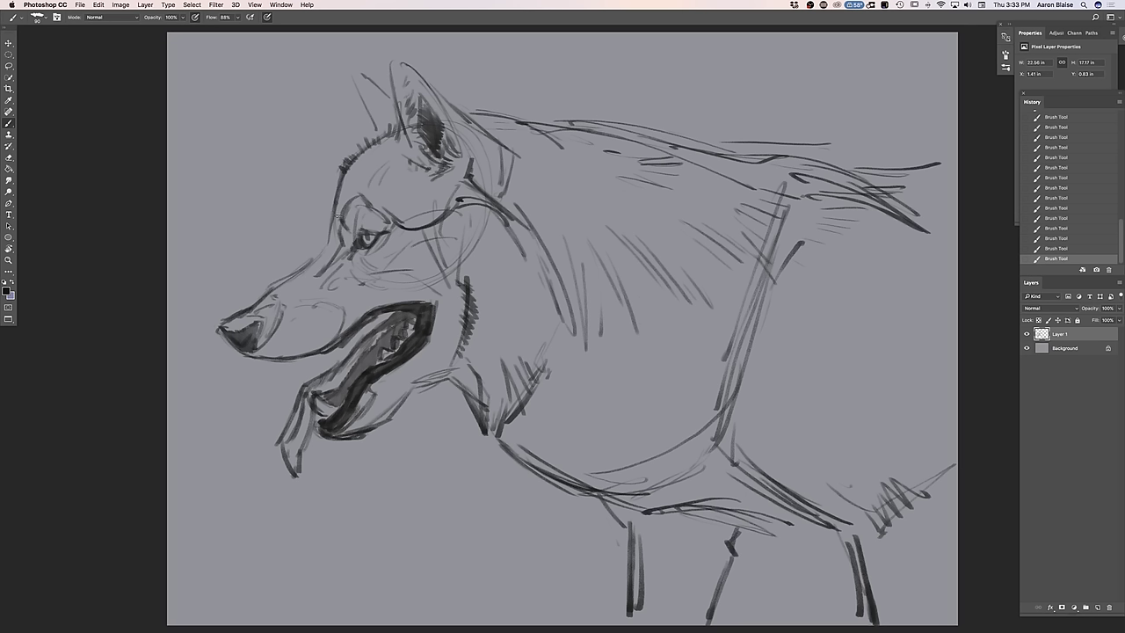
left_click_drag(336, 202, 307, 265)
left_click_drag(327, 205, 339, 171)
mouse_move(380, 133)
left_mouse_down()
mouse_move(360, 99)
mouse_move(373, 84)
mouse_move(392, 99)
mouse_move(355, 73)
mouse_move(366, 100)
mouse_move(394, 70)
mouse_move(446, 123)
left_mouse_up()
left_click_drag(420, 88, 455, 137)
mouse_move(420, 81)
left_mouse_down()
mouse_move(392, 64)
mouse_move(392, 84)
left_mouse_up()
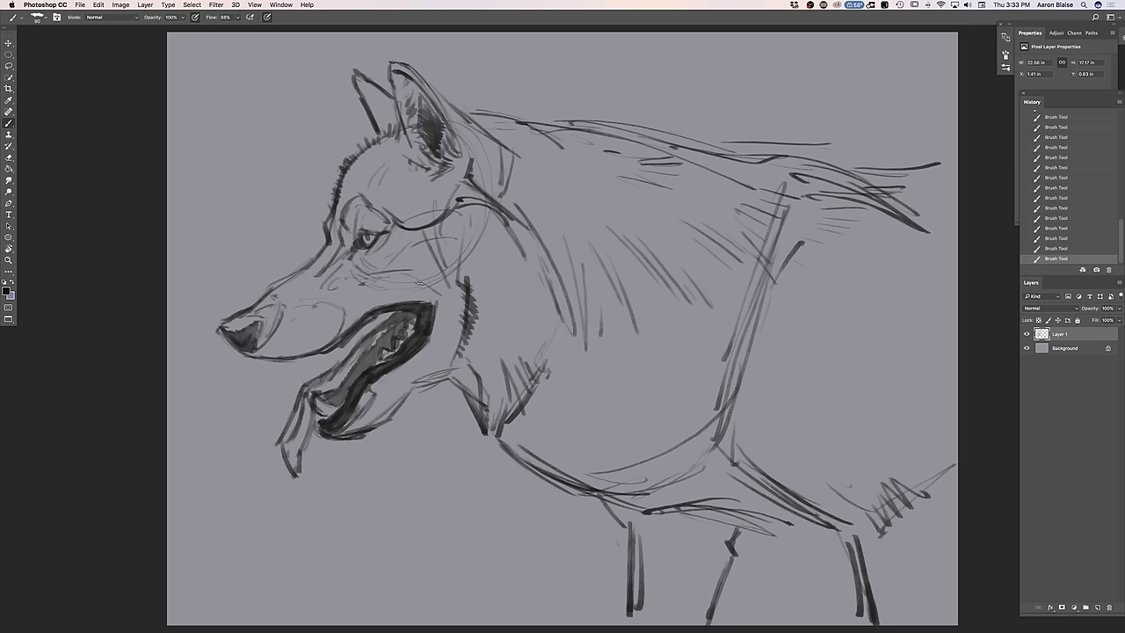
Darken the ruff's pointed edge behind the cheek and add short fur strokes behind the near ear
mouse_move(475, 220)
left_mouse_down()
mouse_move(529, 254)
mouse_move(549, 315)
left_mouse_up()
left_click_drag(533, 237, 555, 312)
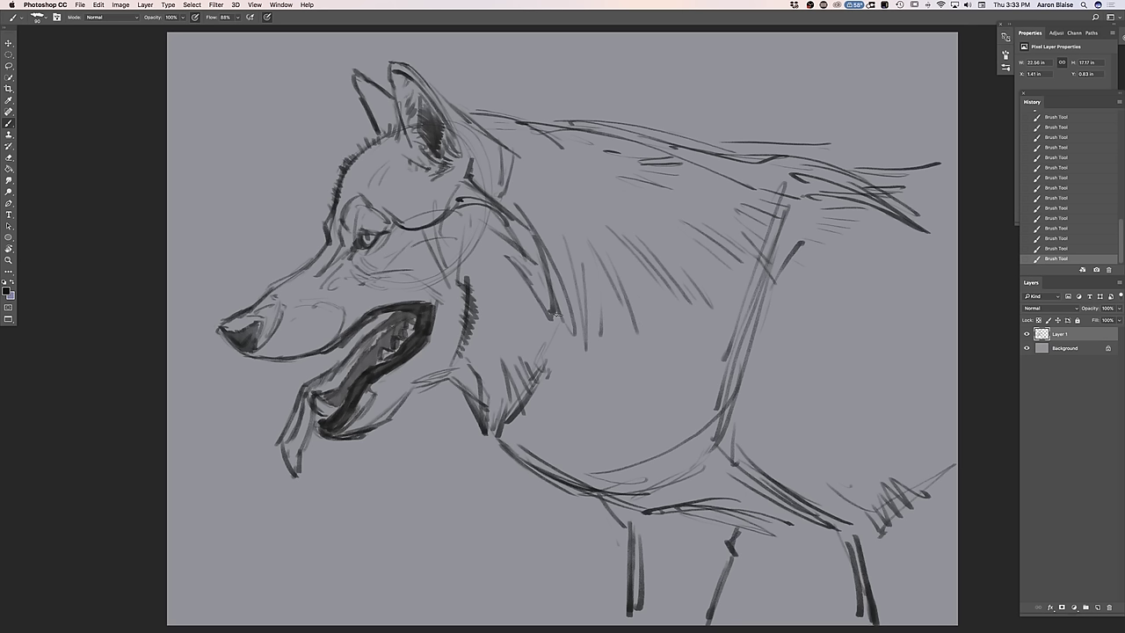
mouse_move(507, 176)
left_mouse_down()
mouse_move(517, 202)
mouse_move(497, 190)
left_mouse_up()
mouse_move(485, 151)
left_mouse_down()
mouse_move(497, 186)
mouse_move(481, 162)
left_mouse_up()
left_click_drag(463, 123, 471, 153)
Add fur strokes along the nape and the whole back contour, and hatch across the shoulder line
mouse_move(447, 115)
left_mouse_down()
mouse_move(459, 132)
mouse_move(470, 117)
mouse_move(497, 120)
left_mouse_up()
mouse_move(504, 100)
left_mouse_down()
mouse_move(511, 123)
mouse_move(535, 130)
left_mouse_up()
left_click_drag(542, 116, 561, 139)
left_click_drag(569, 126, 578, 137)
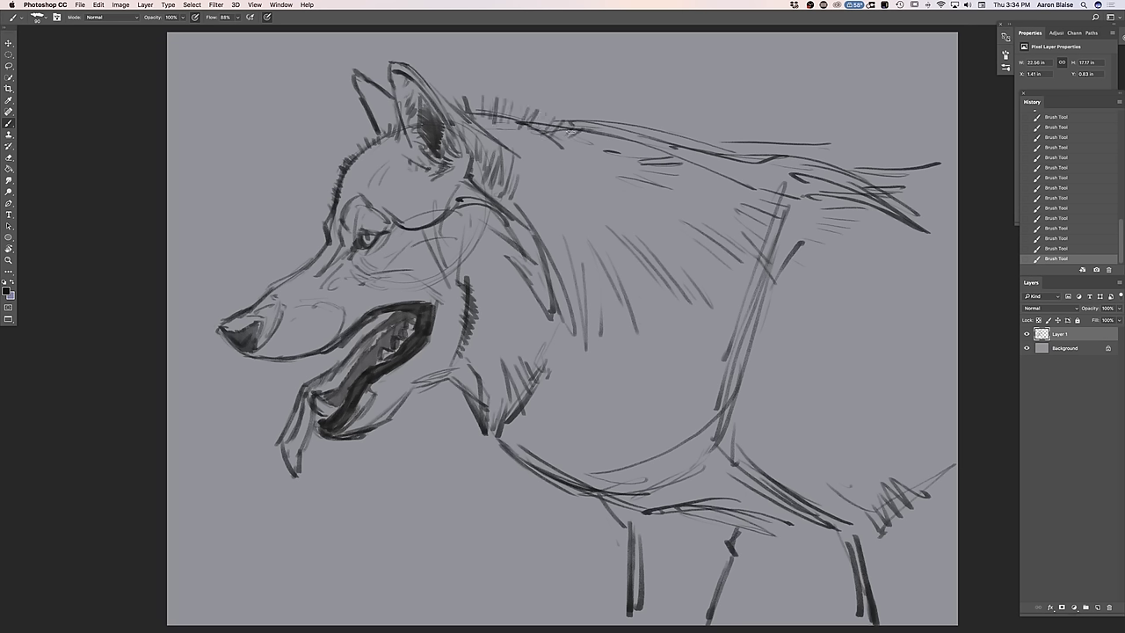
mouse_move(571, 134)
left_mouse_down()
mouse_move(709, 156)
mouse_move(691, 154)
mouse_move(730, 170)
mouse_move(760, 153)
mouse_move(835, 163)
left_mouse_up()
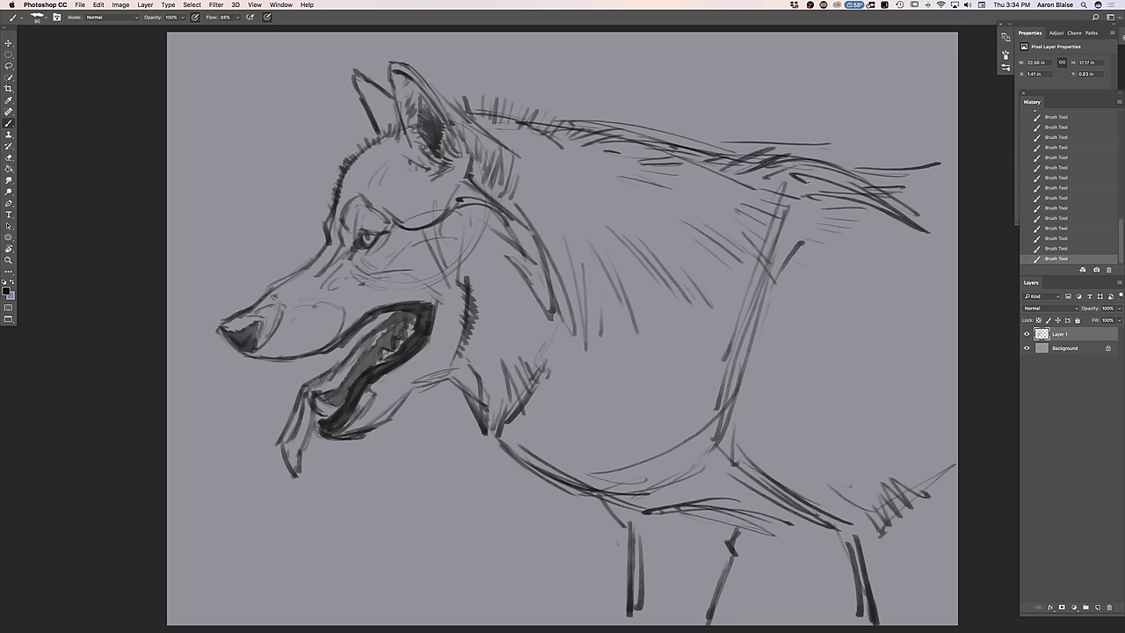
left_click_drag(784, 187, 771, 282)
left_click_drag(763, 298, 738, 323)
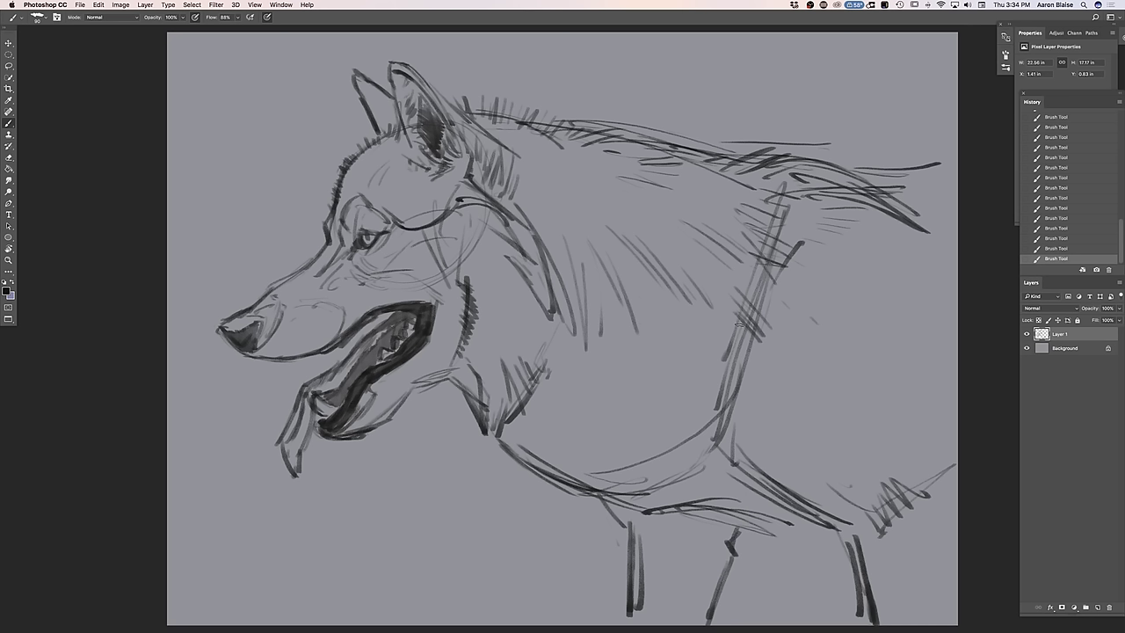
Add short fur strokes along the lower chest contour from the throat to the elbow
left_click_drag(515, 418, 509, 447)
left_click_drag(517, 434, 521, 468)
mouse_move(543, 438)
left_mouse_down()
mouse_move(529, 474)
mouse_move(551, 467)
mouse_move(559, 480)
left_mouse_up()
left_click_drag(571, 465, 570, 482)
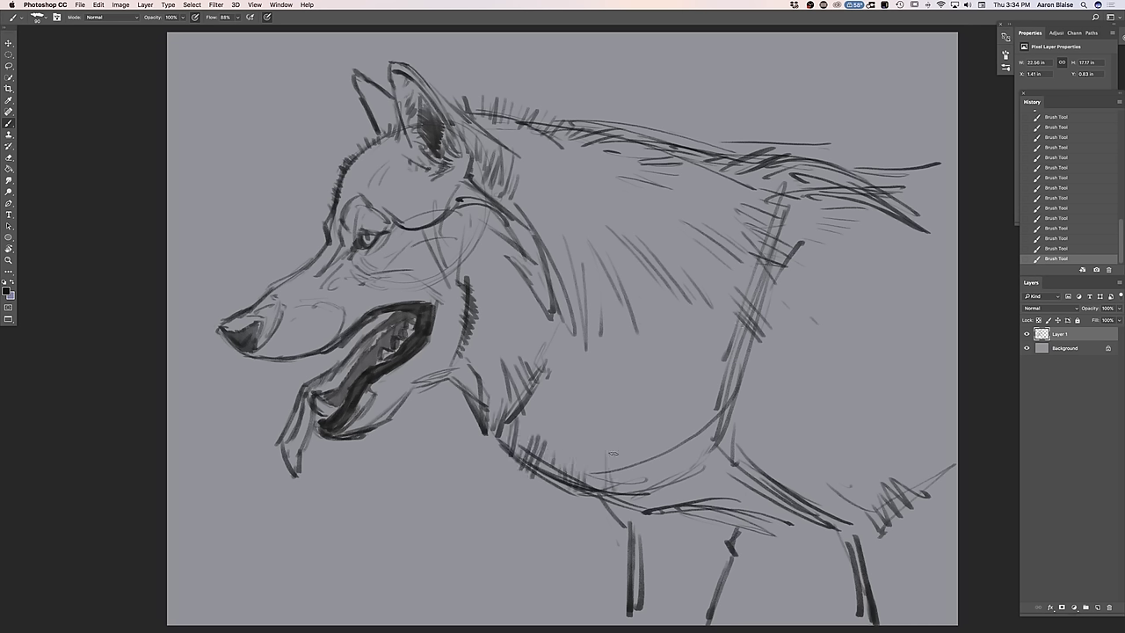
left_click_drag(615, 474, 610, 490)
left_click_drag(652, 469, 648, 489)
mouse_move(620, 406)
left_mouse_down()
mouse_move(654, 485)
mouse_move(682, 491)
left_mouse_up()
left_click_drag(696, 457, 701, 488)
left_click_drag(703, 484, 710, 423)
left_click_drag(719, 429, 711, 480)
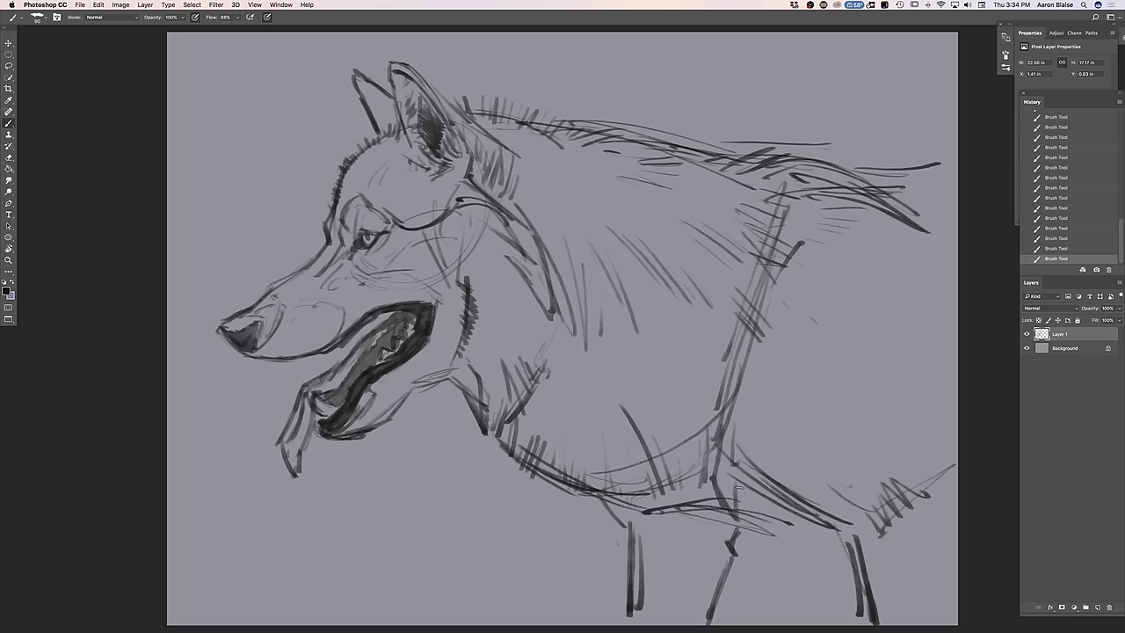
Darken the elbow line and add hanging fur strokes along the contour from the elbow to the rearmost leg
left_click_drag(711, 474, 737, 520)
left_click_drag(740, 480, 744, 515)
left_click_drag(761, 499, 778, 532)
left_click_drag(773, 506, 791, 531)
left_click_drag(795, 512, 809, 532)
left_click_drag(812, 512, 826, 535)
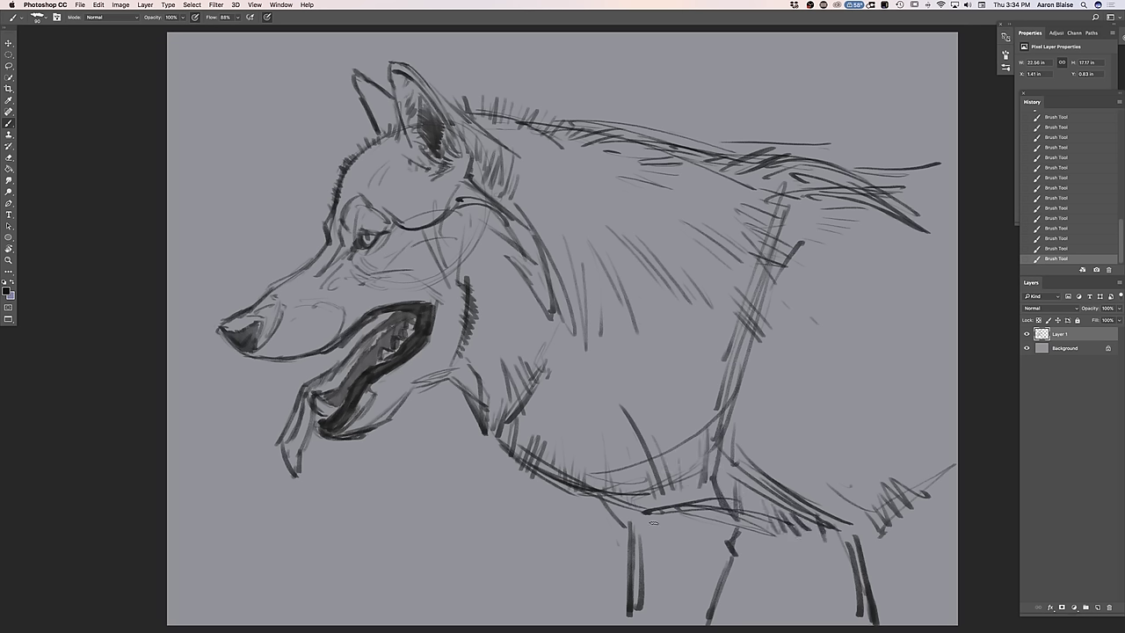
Hatch the inside of the middle leg and darken the front leg's leading edge down to the canvas bottom
left_click_drag(698, 522, 707, 538)
left_click_drag(678, 520, 703, 563)
left_click_drag(689, 528, 716, 573)
left_click_drag(695, 552, 703, 591)
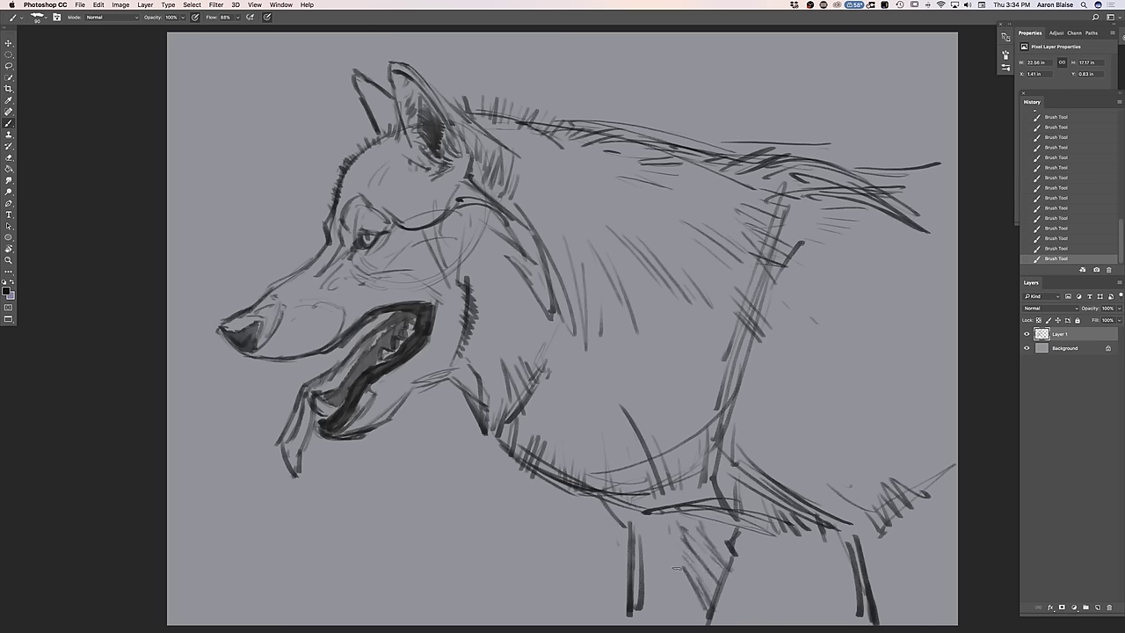
left_click_drag(609, 508, 628, 535)
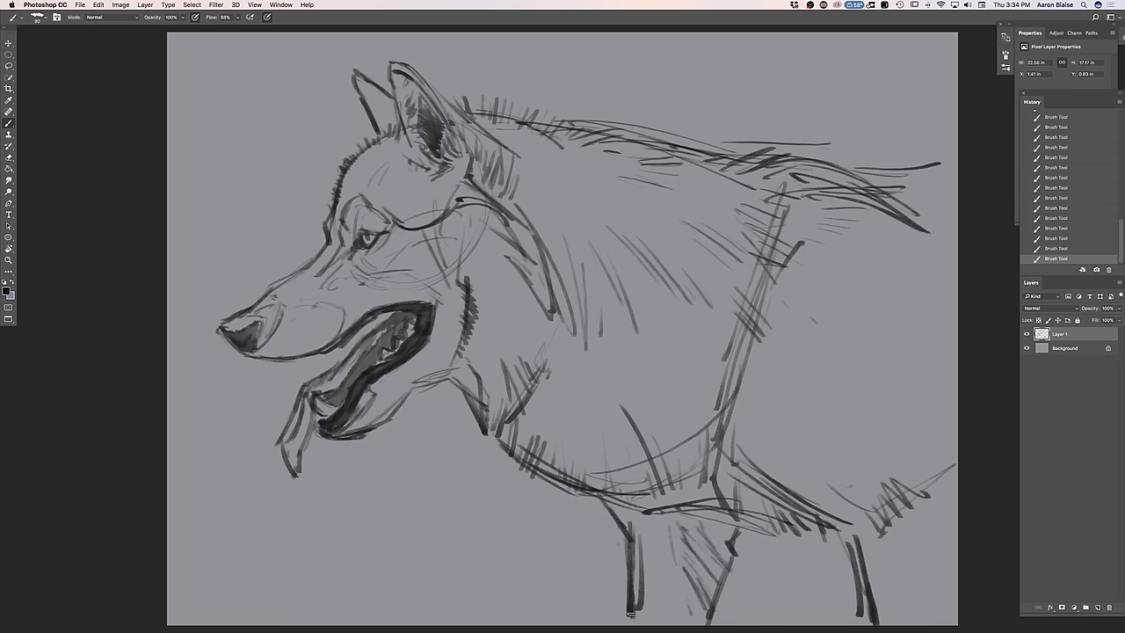
key("super+minus")
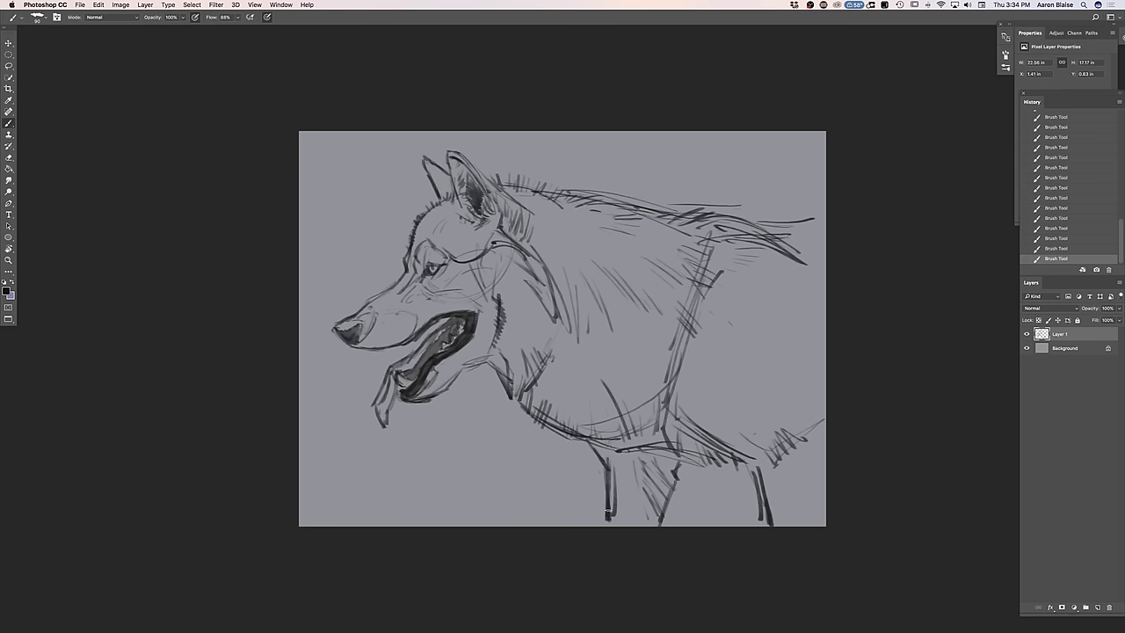
left_click_drag(606, 509, 609, 526)
Darken the rearmost leg and add dense jagged fur strokes above and behind it
left_click_drag(756, 477, 767, 514)
mouse_move(761, 465)
left_mouse_down()
mouse_move(775, 481)
mouse_move(775, 469)
left_mouse_up()
mouse_move(747, 434)
left_mouse_down()
mouse_move(774, 457)
mouse_move(775, 492)
left_mouse_up()
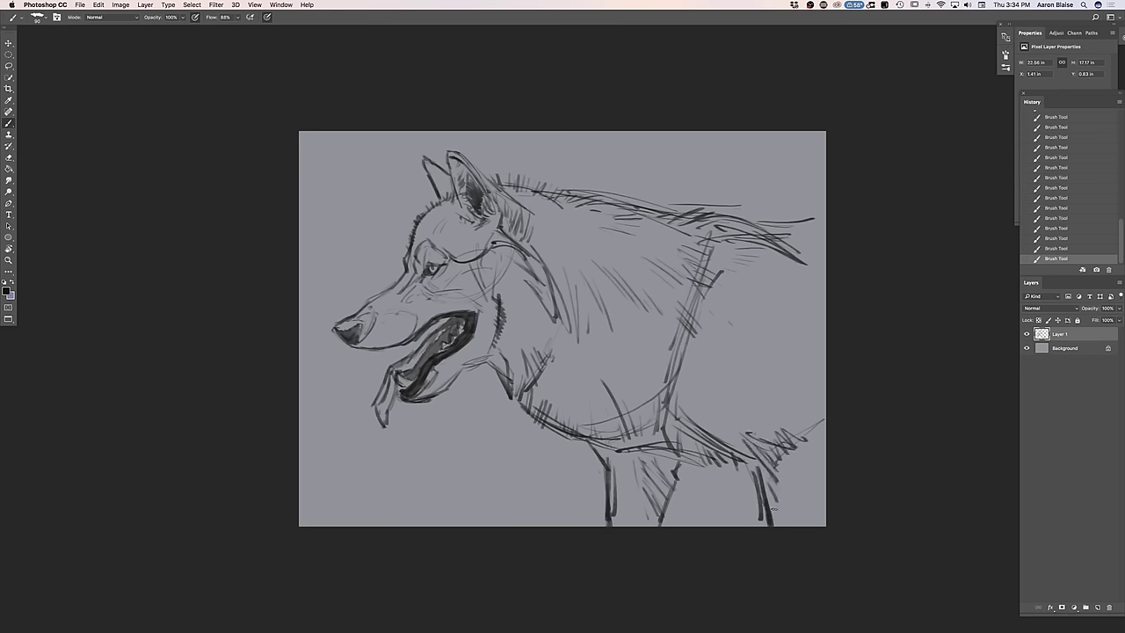
Deepen the shading inside the lower mouth and on the nose pad
key("super+equal")
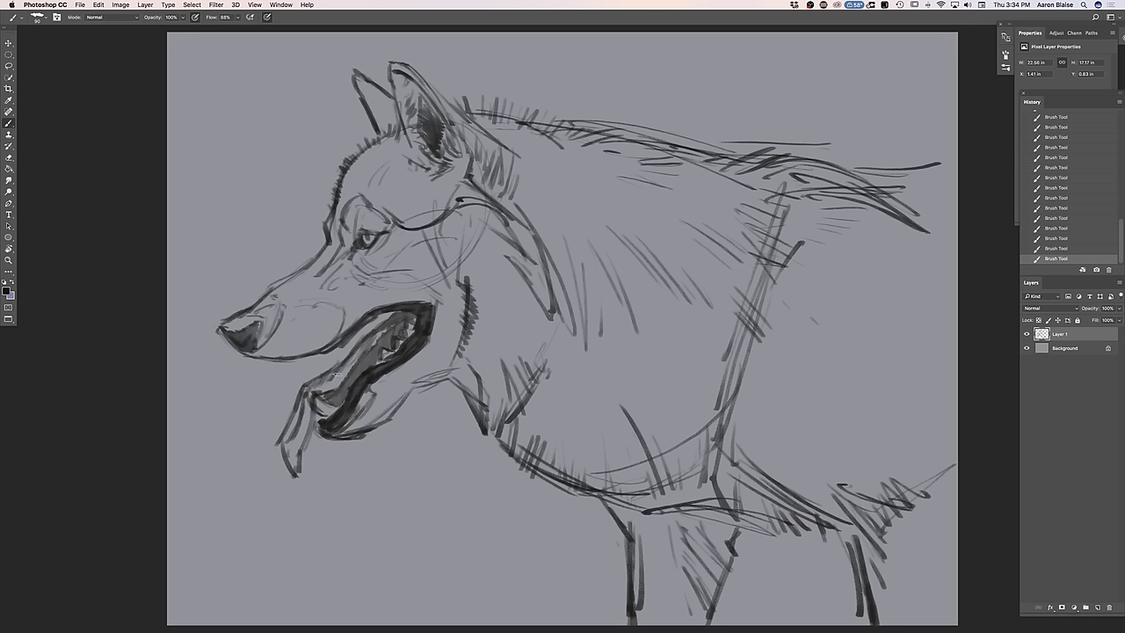
left_click_drag(371, 386, 343, 424)
left_click_drag(245, 345, 271, 350)
key("super+minus")
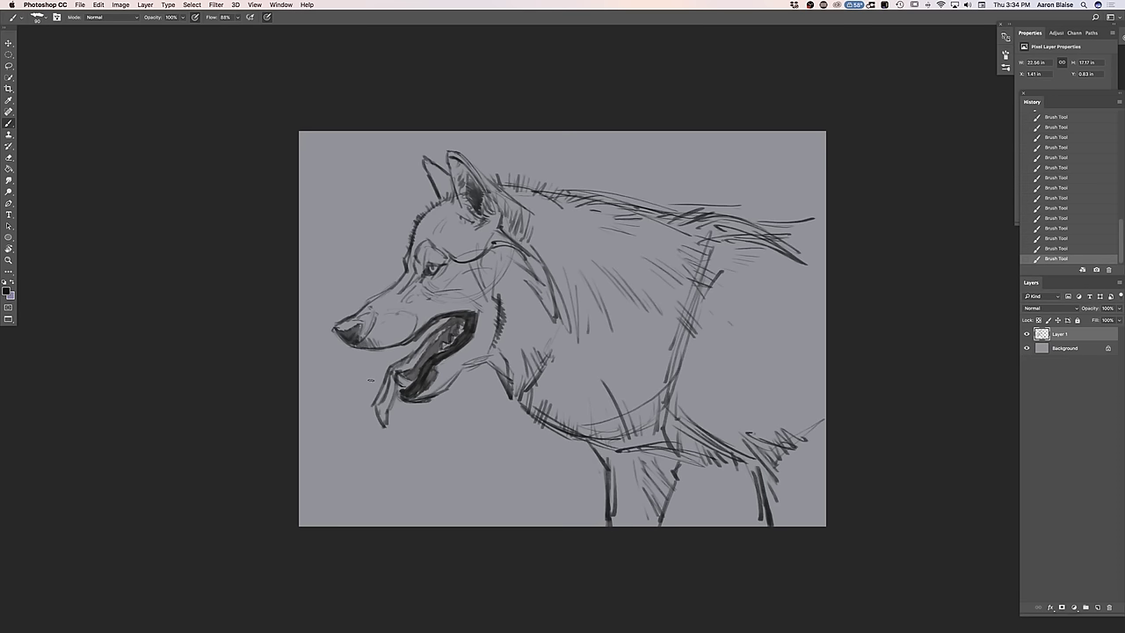
Extend the wolf's back line to the canvas edge and lower the sketch layer's opacity to 33%
left_click_drag(796, 222, 826, 217)
left_click(1119, 309)
mouse_move(1116, 319)
left_mouse_down()
mouse_move(1090, 320)
mouse_move(1086, 333)
left_mouse_up()
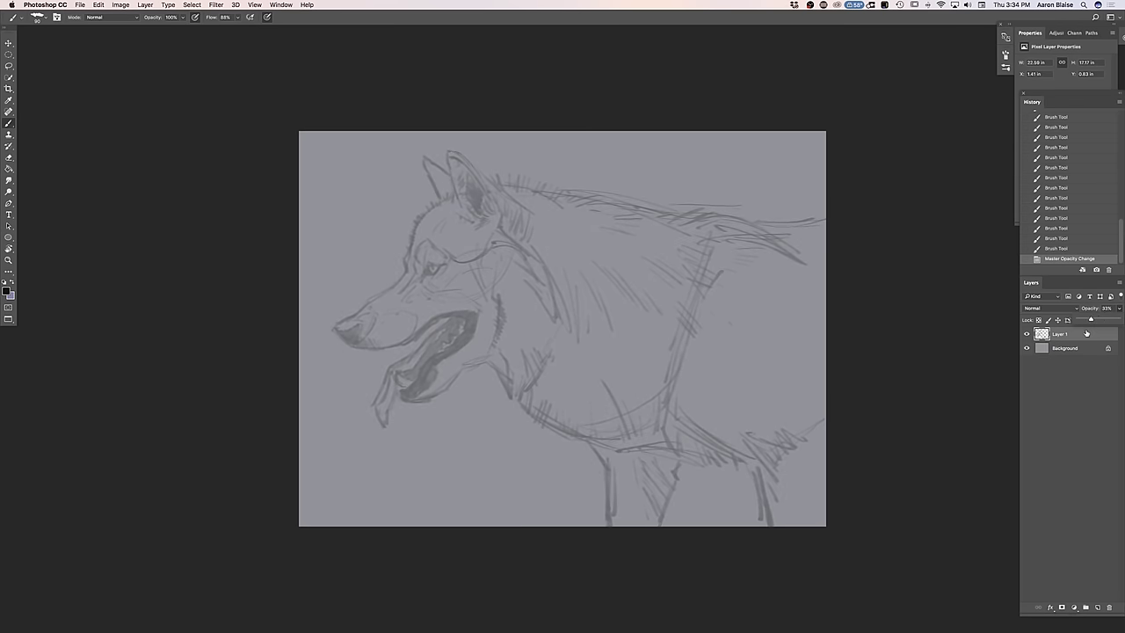
Add a new layer above the faded sketch and ink the wolf's upper eyelid line with short dark strokes
key("super+plus")
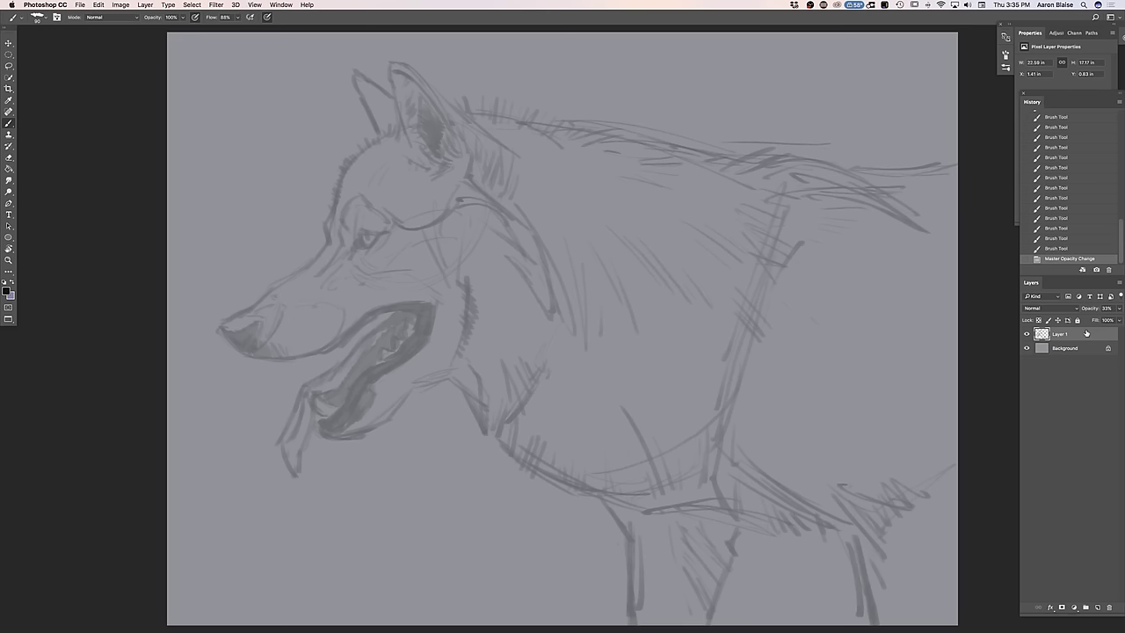
key("super+plus")
left_click_drag(328, 574, 434, 593)
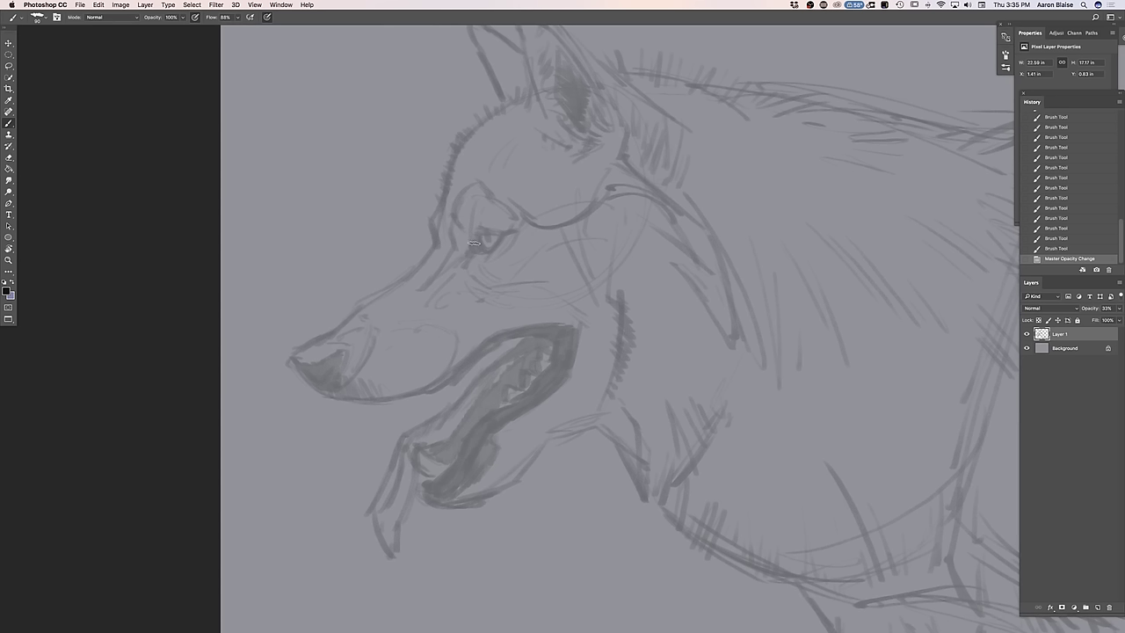
left_click_drag(509, 232, 499, 234)
left_click_drag(511, 230, 501, 234)
left_click_drag(514, 230, 506, 232)
left_click(1095, 607)
left_click_drag(498, 230, 506, 231)
left_click_drag(500, 231, 495, 234)
left_click_drag(508, 232, 485, 230)
left_click_drag(499, 232, 477, 230)
left_click_drag(492, 232, 475, 231)
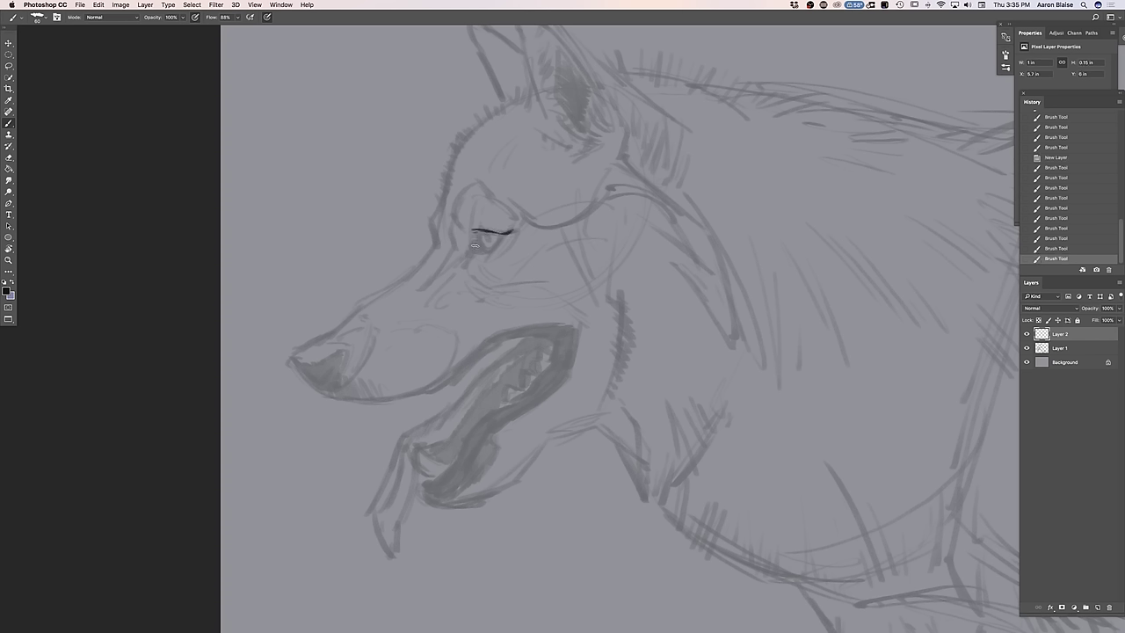
Ink the iris, the dark inner corner of the eye and the curved brow outline around it
left_click_drag(473, 232, 458, 259)
left_click_drag(482, 253, 458, 266)
left_click_drag(476, 232, 458, 263)
left_click_drag(506, 233, 517, 230)
left_click_drag(478, 235, 463, 232)
mouse_move(503, 207)
left_mouse_down()
mouse_move(517, 221)
mouse_move(494, 197)
left_mouse_up()
mouse_move(481, 193)
left_mouse_down()
mouse_move(450, 215)
mouse_move(447, 248)
left_mouse_up()
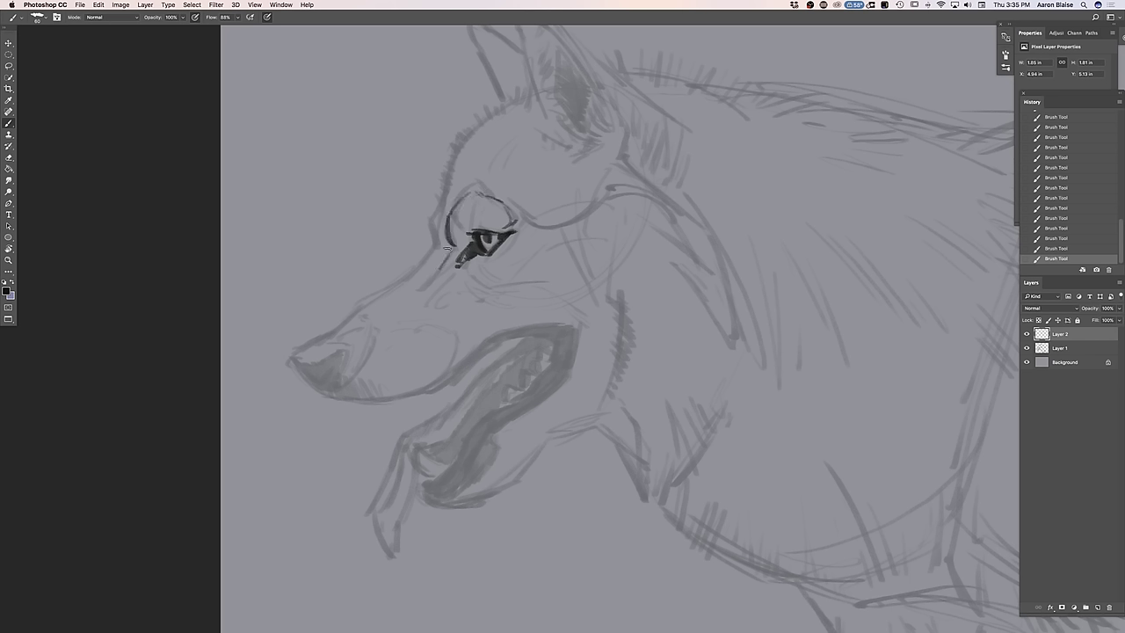
Ink the lower forehead fur and the muzzle's bridge line from the brow down to the nose
left_click_drag(446, 187, 420, 267)
mouse_move(442, 220)
left_mouse_down()
mouse_move(428, 262)
mouse_move(440, 219)
mouse_move(421, 265)
mouse_move(430, 253)
mouse_move(296, 352)
left_mouse_up()
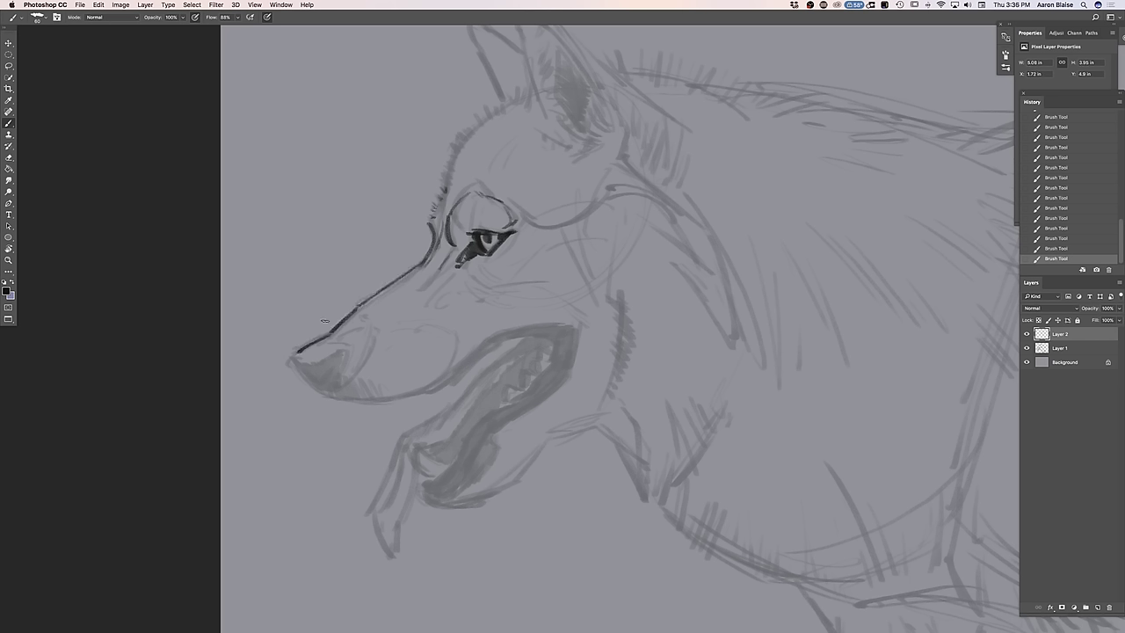
key("e")
mouse_move(347, 264)
left_mouse_down()
mouse_move(332, 306)
mouse_move(339, 285)
mouse_move(331, 301)
mouse_move(357, 290)
mouse_move(341, 307)
mouse_move(394, 280)
mouse_move(366, 301)
left_mouse_up()
left_click_drag(386, 286, 364, 304)
left_click_drag(378, 297, 345, 319)
mouse_move(357, 308)
left_mouse_down()
mouse_move(294, 350)
mouse_move(309, 343)
left_mouse_up()
Ink the nose pad with its nostril and the upper lip line back to the mouth corner, edged with short fur
mouse_move(301, 350)
left_mouse_down()
mouse_move(295, 367)
mouse_move(326, 392)
left_mouse_up()
mouse_move(319, 343)
left_mouse_down()
mouse_move(351, 347)
mouse_move(330, 390)
left_mouse_up()
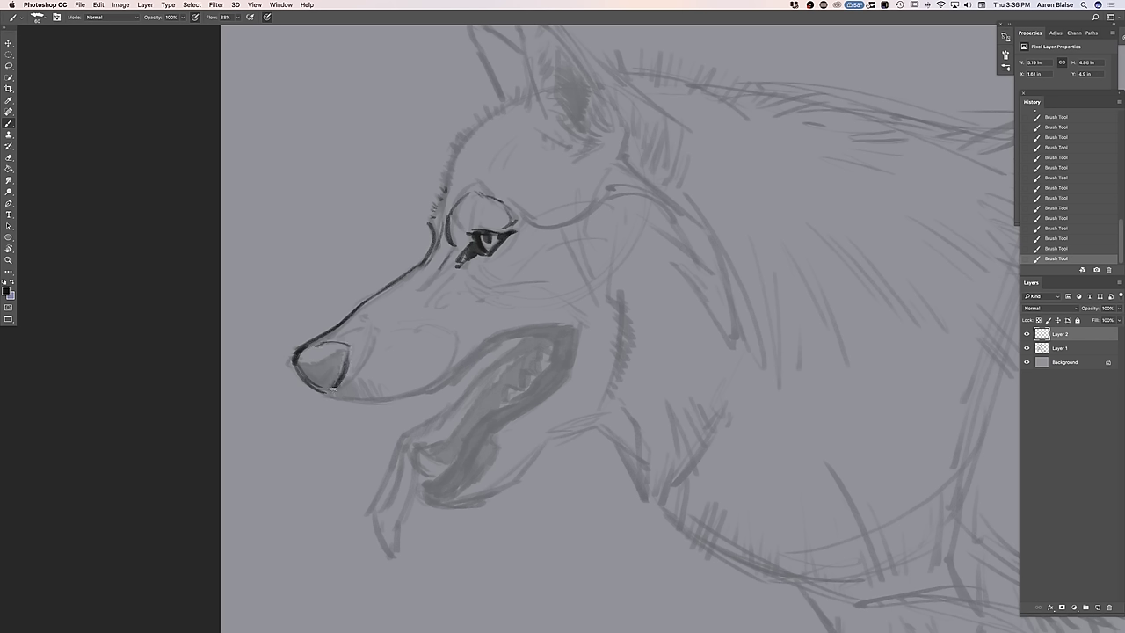
mouse_move(310, 363)
left_mouse_down()
mouse_move(300, 359)
mouse_move(317, 377)
mouse_move(332, 369)
mouse_move(313, 381)
mouse_move(326, 386)
mouse_move(309, 378)
mouse_move(325, 392)
mouse_move(311, 375)
left_mouse_up()
mouse_move(472, 320)
left_mouse_down()
mouse_move(435, 385)
mouse_move(381, 399)
mouse_move(428, 389)
mouse_move(386, 395)
mouse_move(421, 346)
mouse_move(363, 406)
mouse_move(369, 390)
mouse_move(328, 391)
mouse_move(363, 402)
left_mouse_up()
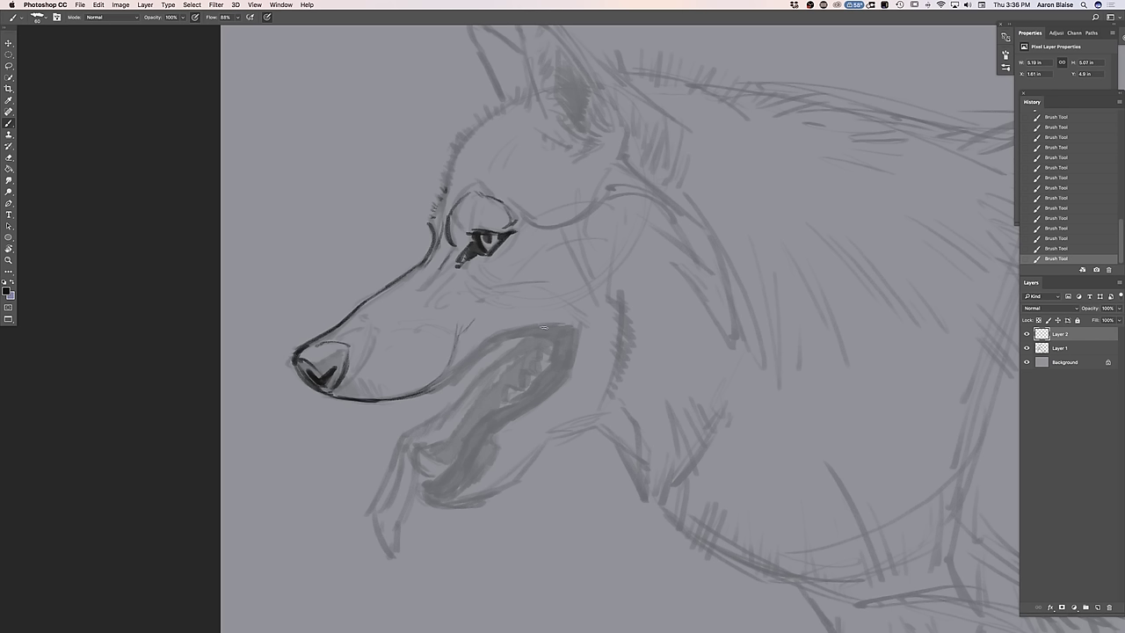
mouse_move(555, 331)
left_mouse_down()
mouse_move(490, 344)
mouse_move(578, 326)
left_mouse_up()
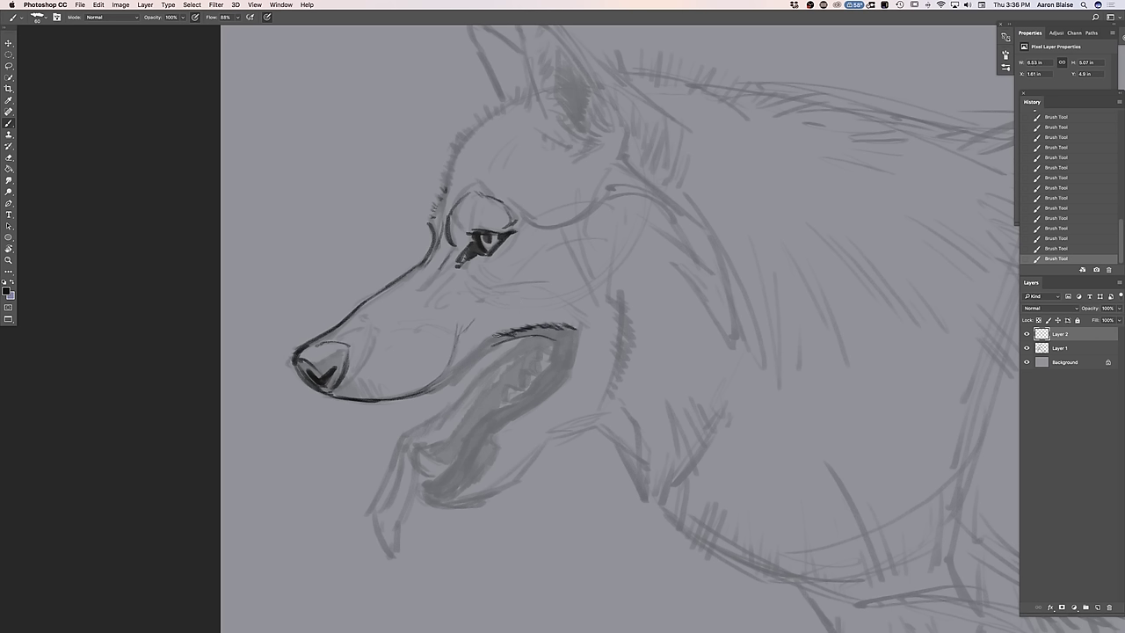
mouse_move(491, 340)
left_mouse_down()
mouse_move(446, 384)
mouse_move(410, 395)
mouse_move(477, 346)
mouse_move(408, 394)
mouse_move(437, 381)
left_mouse_up()
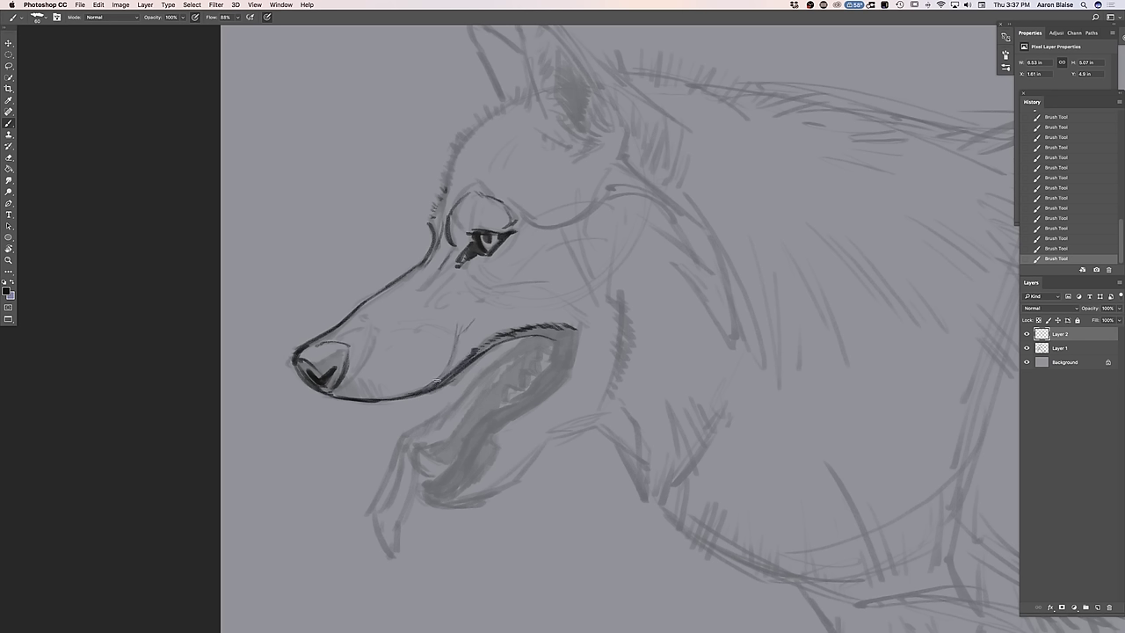
Extend the dark tear line down the muzzle and add crease lines below the eye
left_click_drag(466, 253, 425, 294)
left_click_drag(473, 266, 471, 283)
left_click_drag(489, 286, 523, 283)
Ink the cheek contour behind the mouth with short fur strokes, curving down to the jaw
mouse_move(567, 293)
left_mouse_down()
mouse_move(547, 284)
mouse_move(609, 310)
mouse_move(618, 330)
left_mouse_up()
mouse_move(618, 313)
left_mouse_down()
mouse_move(616, 360)
mouse_move(620, 316)
mouse_move(624, 326)
left_mouse_up()
left_click_drag(620, 323, 626, 336)
left_click_drag(620, 333, 626, 341)
left_click_drag(619, 338, 625, 350)
mouse_move(618, 349)
left_mouse_down()
mouse_move(625, 360)
mouse_move(603, 389)
left_mouse_up()
mouse_move(613, 384)
left_mouse_down()
mouse_move(588, 424)
mouse_move(564, 434)
left_mouse_up()
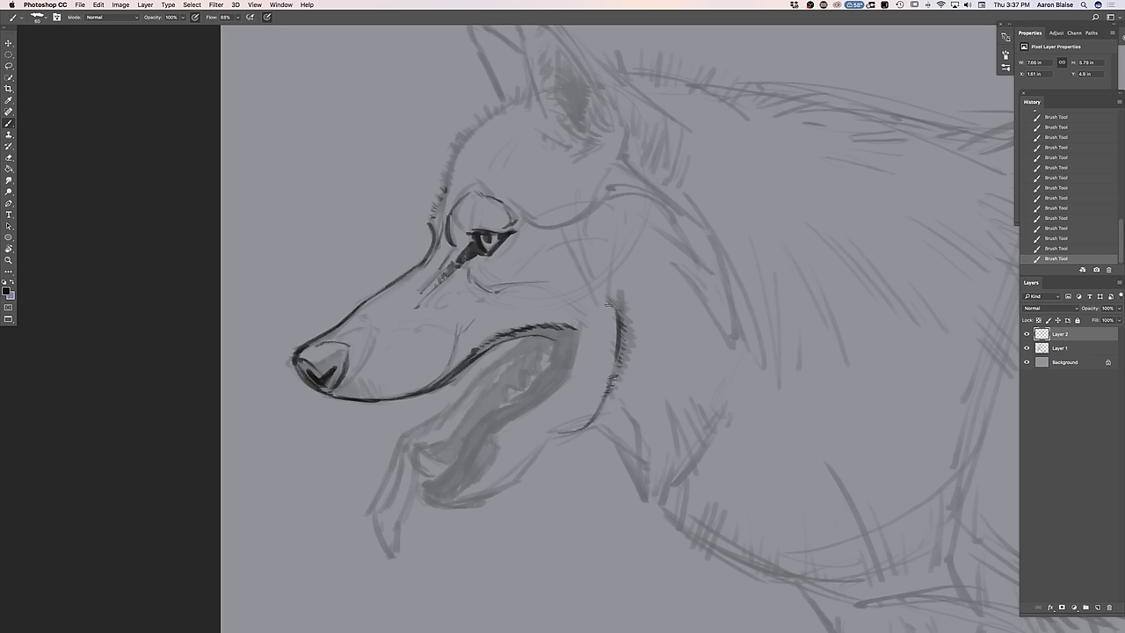
Add thin curved fur lines across the cheek above the mouth and behind the eye
mouse_move(605, 304)
left_mouse_down()
mouse_move(541, 307)
mouse_move(589, 306)
mouse_move(493, 332)
mouse_move(513, 314)
mouse_move(472, 333)
mouse_move(446, 369)
left_mouse_up()
mouse_move(479, 281)
left_mouse_down()
mouse_move(539, 292)
mouse_move(511, 295)
mouse_move(549, 299)
left_mouse_up()
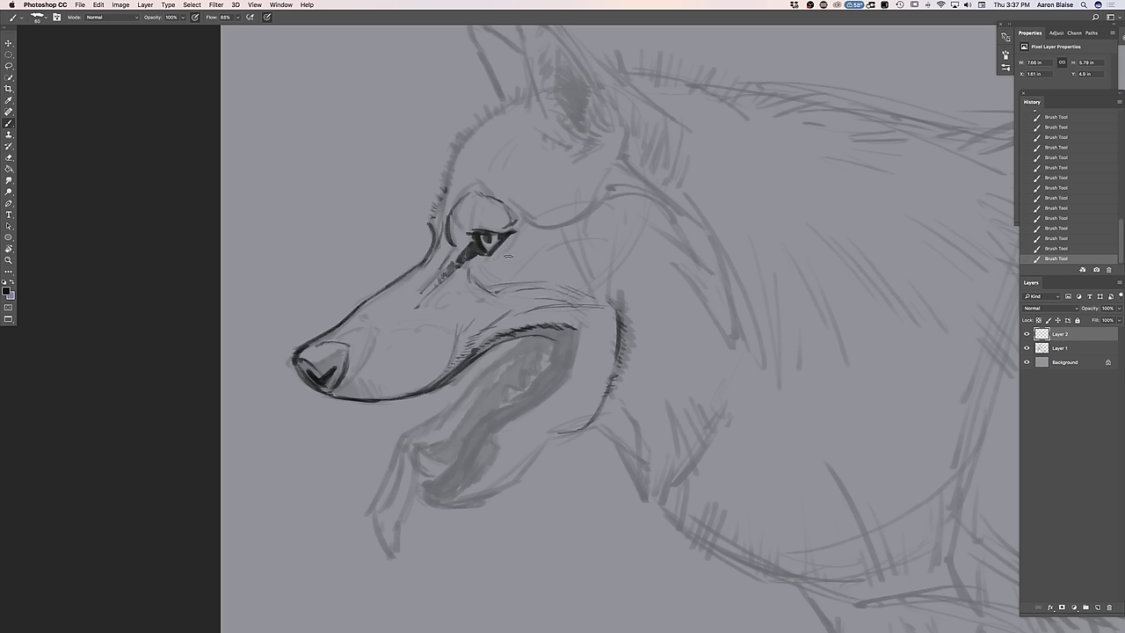
mouse_move(512, 236)
left_mouse_down()
mouse_move(499, 251)
mouse_move(509, 232)
left_mouse_up()
mouse_move(533, 251)
left_mouse_down()
mouse_move(575, 247)
mouse_move(648, 272)
left_mouse_up()
Dot whisker spots across the side of the muzzle behind the nose
left_click(392, 348)
left_click(371, 377)
left_click(385, 372)
left_click(392, 367)
left_click(438, 340)
left_click(430, 357)
left_click(411, 374)
left_click(396, 379)
left_click(390, 384)
left_click(381, 386)
left_click(355, 391)
left_click(393, 387)
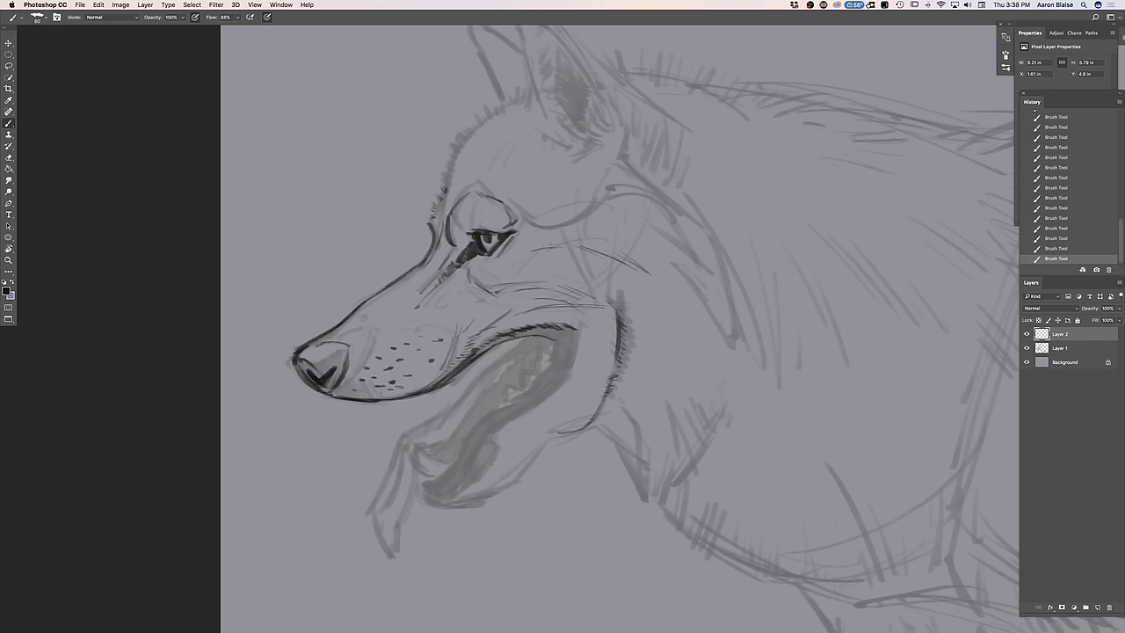
Ink the fur along the forehead up to the ears and outline the near ear's tip, front edge and base
mouse_move(515, 95)
left_mouse_down()
mouse_move(457, 144)
mouse_move(434, 182)
left_mouse_up()
scroll(307, 431, "up", 5)
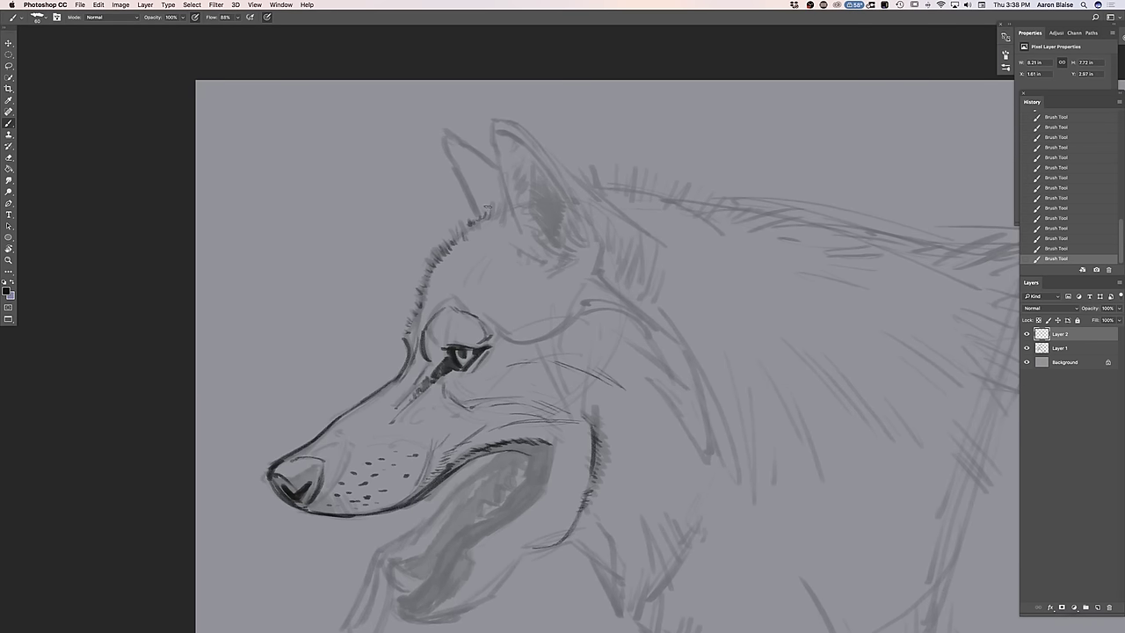
left_click_drag(507, 205, 503, 225)
mouse_move(515, 244)
left_mouse_down()
mouse_move(551, 248)
mouse_move(529, 250)
left_mouse_up()
mouse_move(525, 127)
left_mouse_down()
mouse_move(494, 121)
mouse_move(490, 144)
left_mouse_up()
left_click_drag(502, 161, 507, 195)
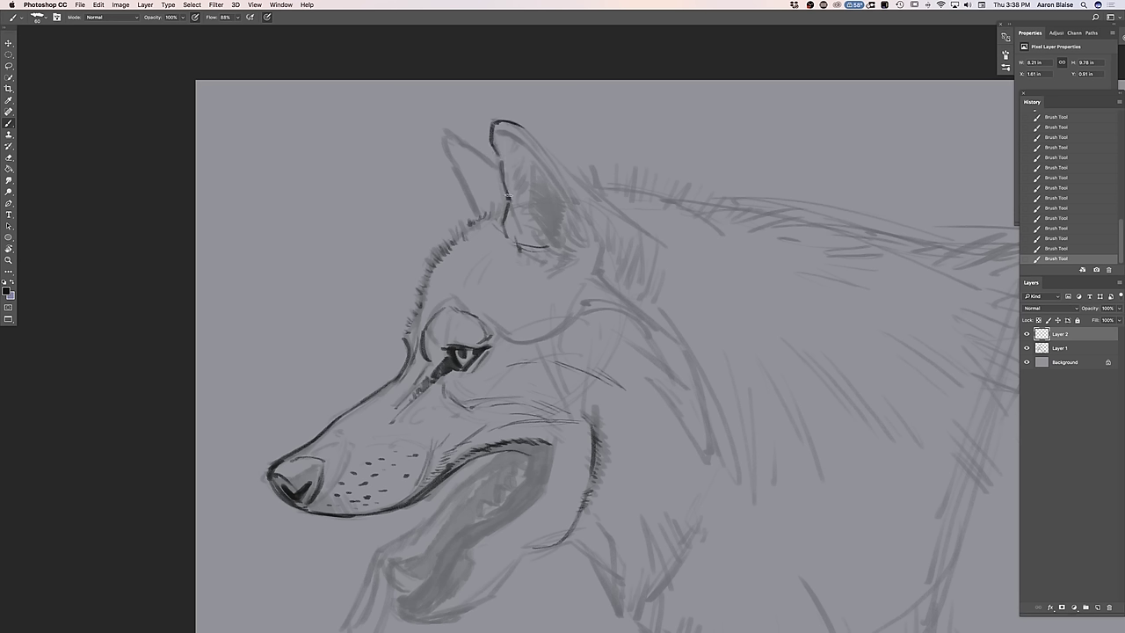
Complete both ear outlines, adding inner folds to the near ear and jagged fur behind it
left_click_drag(517, 131, 591, 210)
left_click_drag(567, 203, 582, 250)
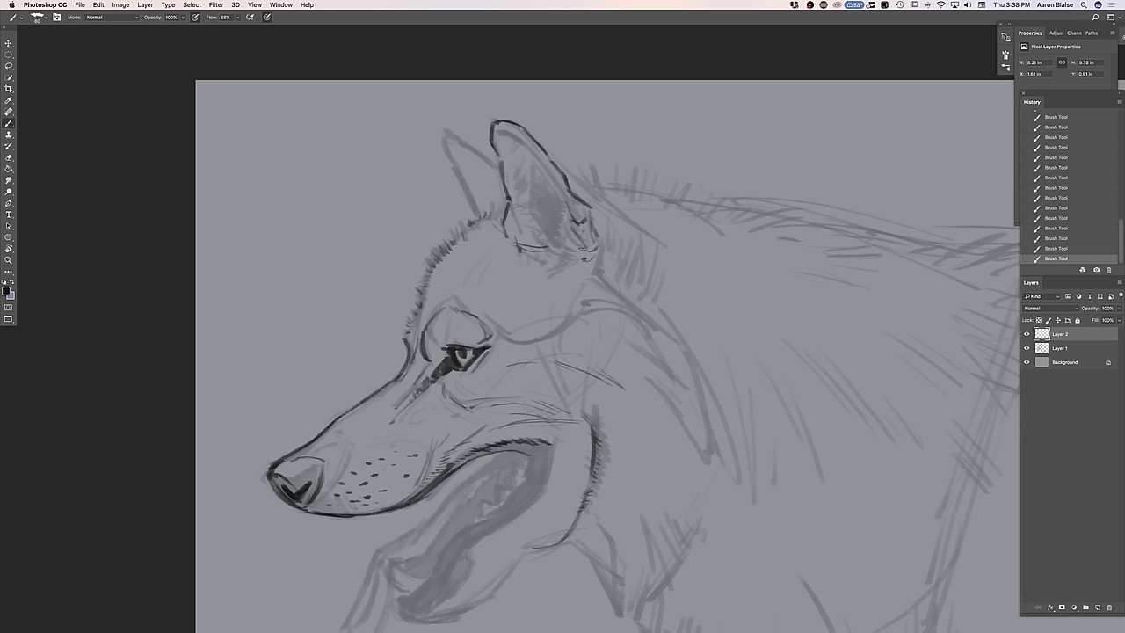
mouse_move(545, 146)
left_mouse_down()
mouse_move(656, 244)
mouse_move(648, 287)
left_mouse_up()
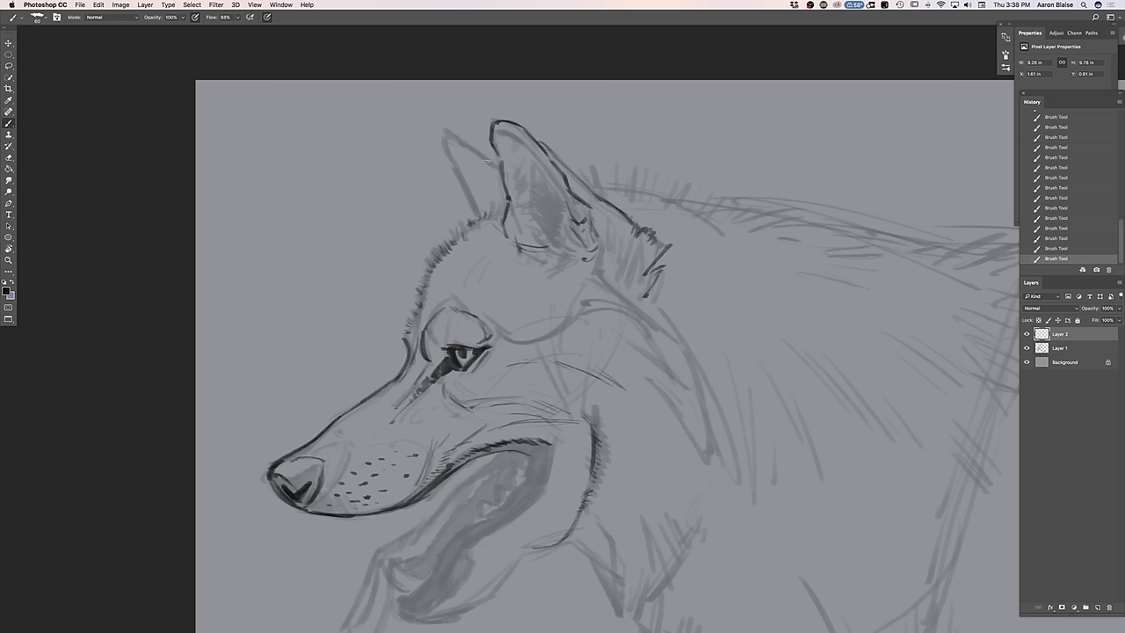
mouse_move(493, 161)
left_mouse_down()
mouse_move(441, 135)
mouse_move(456, 140)
mouse_move(443, 137)
mouse_move(449, 164)
mouse_move(479, 216)
left_mouse_up()
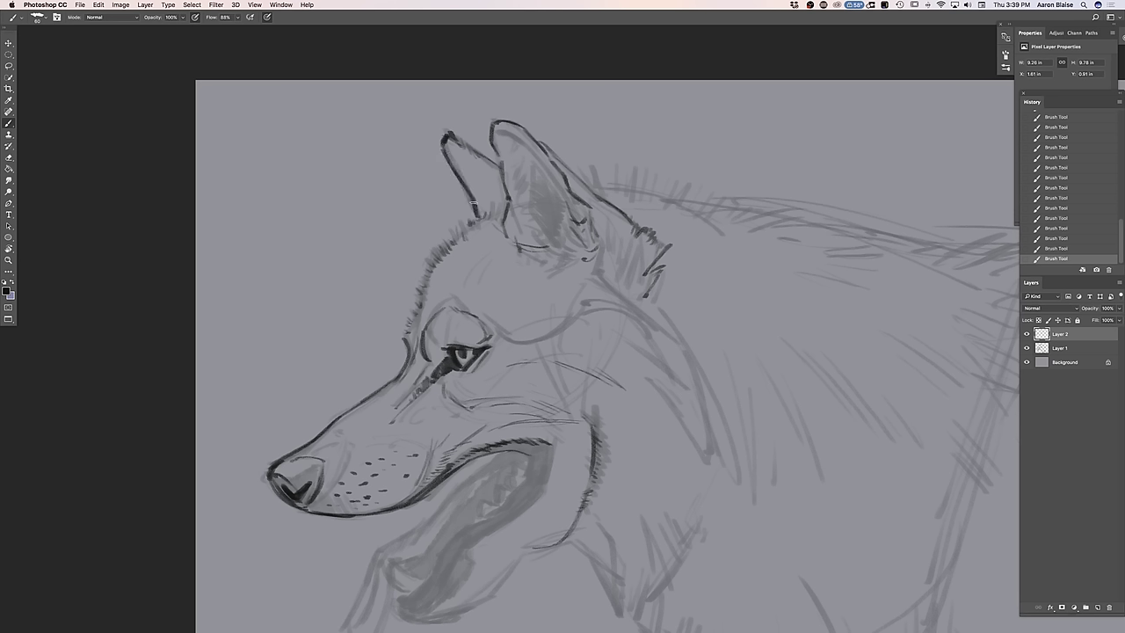
Ink the inner mouth corner and lower lip edges down to the lower fang and front teeth
left_click_drag(524, 455, 529, 478)
left_click_drag(550, 447, 546, 485)
left_click_drag(512, 494, 499, 506)
left_click_drag(173, 373, 151, 194)
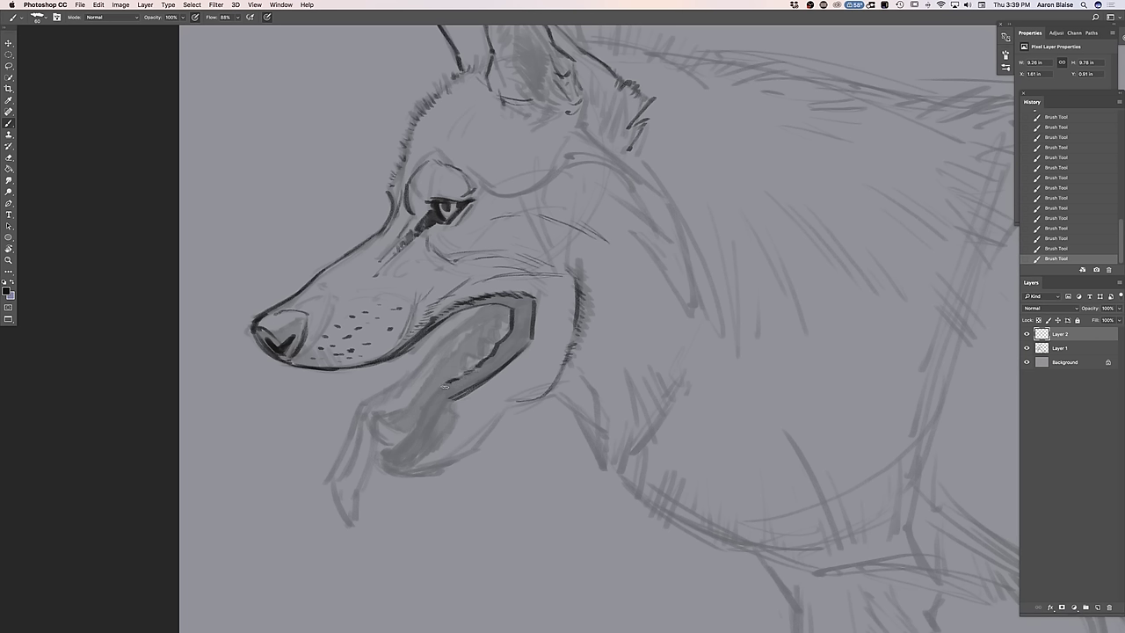
left_click_drag(448, 383, 400, 439)
mouse_move(402, 429)
left_mouse_down()
mouse_move(372, 414)
mouse_move(383, 453)
left_mouse_up()
left_click_drag(373, 454, 392, 467)
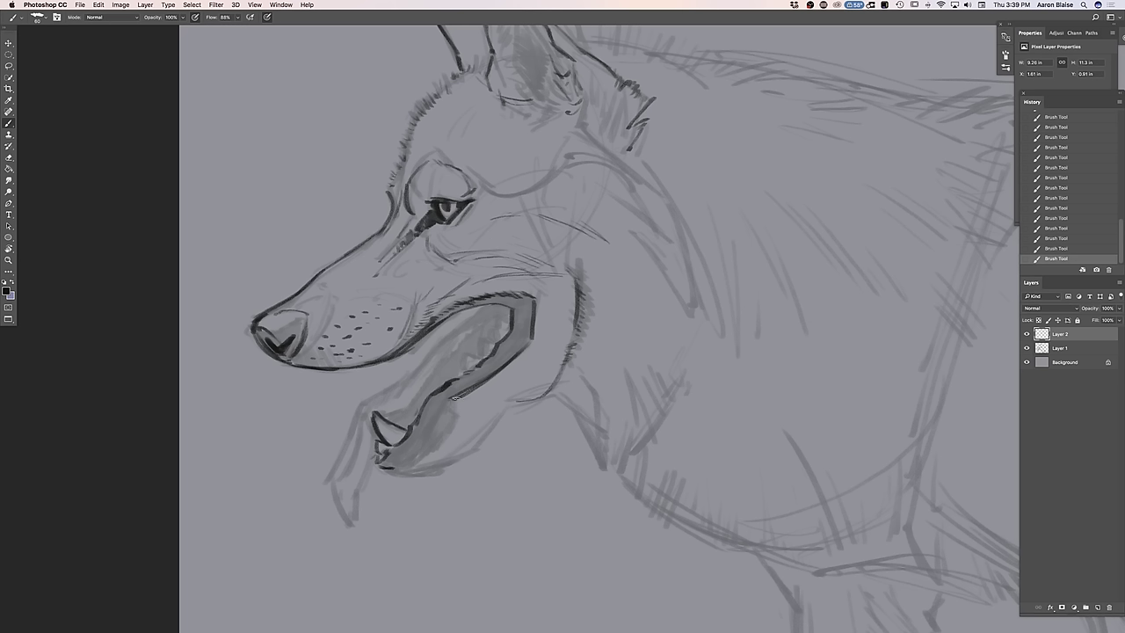
left_click_drag(455, 397, 397, 463)
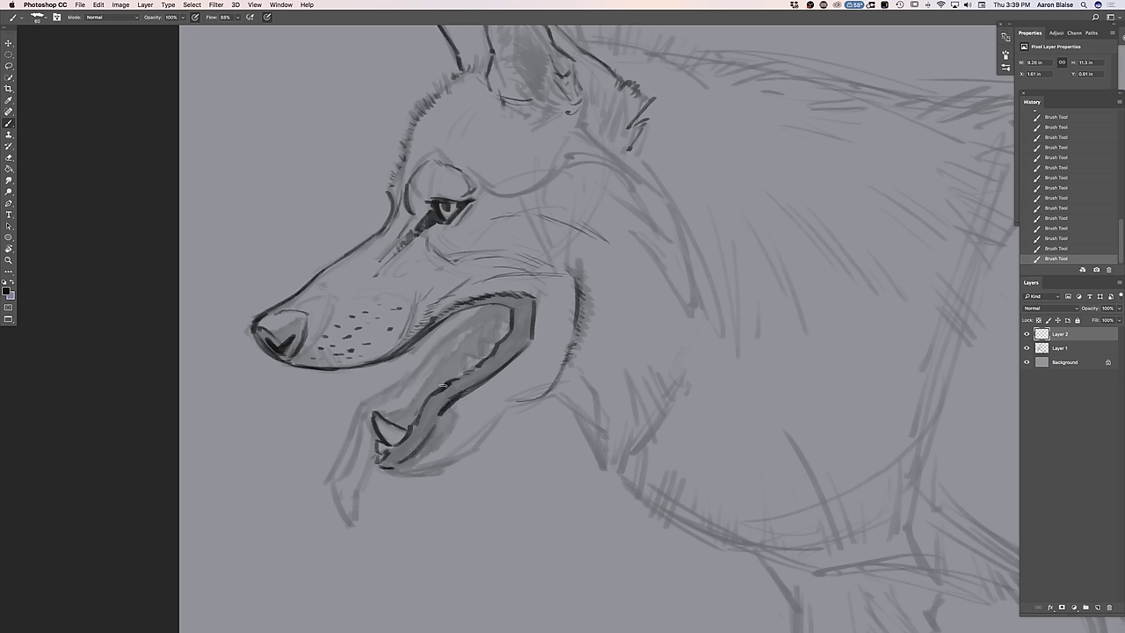
Add small dark spots below the lower lip and outline the row of pointed teeth inside the mouth
left_click_drag(449, 418, 457, 422)
left_click(451, 437)
left_click_drag(504, 316, 471, 358)
left_click_drag(467, 357, 454, 372)
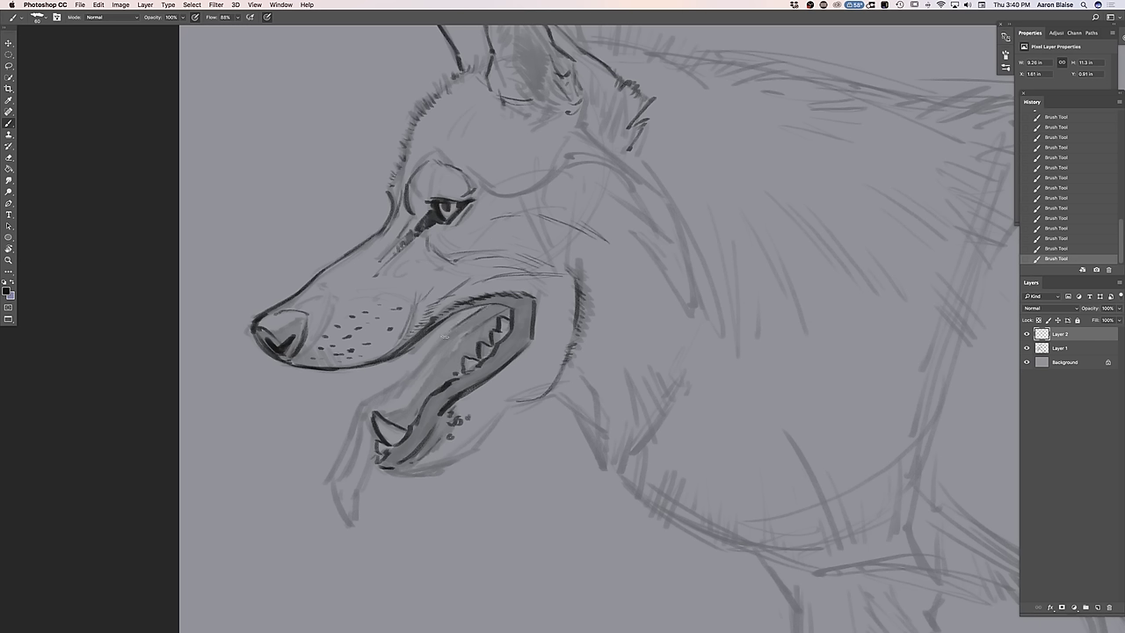
Outline the tongue from inside the mouth over the lower lip to its hanging tip
mouse_move(429, 353)
left_mouse_down()
mouse_move(373, 396)
mouse_move(396, 398)
mouse_move(363, 402)
mouse_move(365, 414)
mouse_move(417, 394)
mouse_move(367, 415)
left_mouse_up()
left_click_drag(442, 361, 383, 411)
mouse_move(406, 402)
left_mouse_down()
mouse_move(371, 418)
mouse_move(359, 483)
left_mouse_up()
left_click_drag(375, 427, 353, 522)
mouse_move(355, 425)
left_mouse_down()
mouse_move(328, 476)
mouse_move(350, 518)
mouse_move(348, 507)
left_mouse_up()
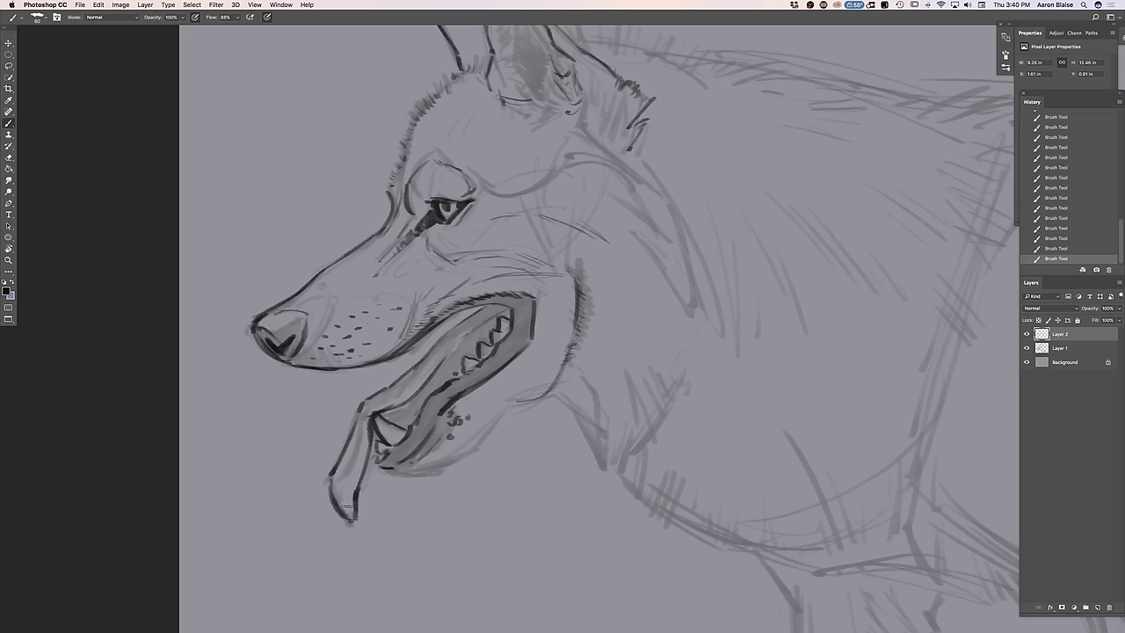
Thicken the hanging tongue's contour and add fold lines and shading along its length
left_click_drag(379, 440, 355, 496)
left_click_drag(366, 424, 348, 491)
left_click_drag(377, 409, 392, 402)
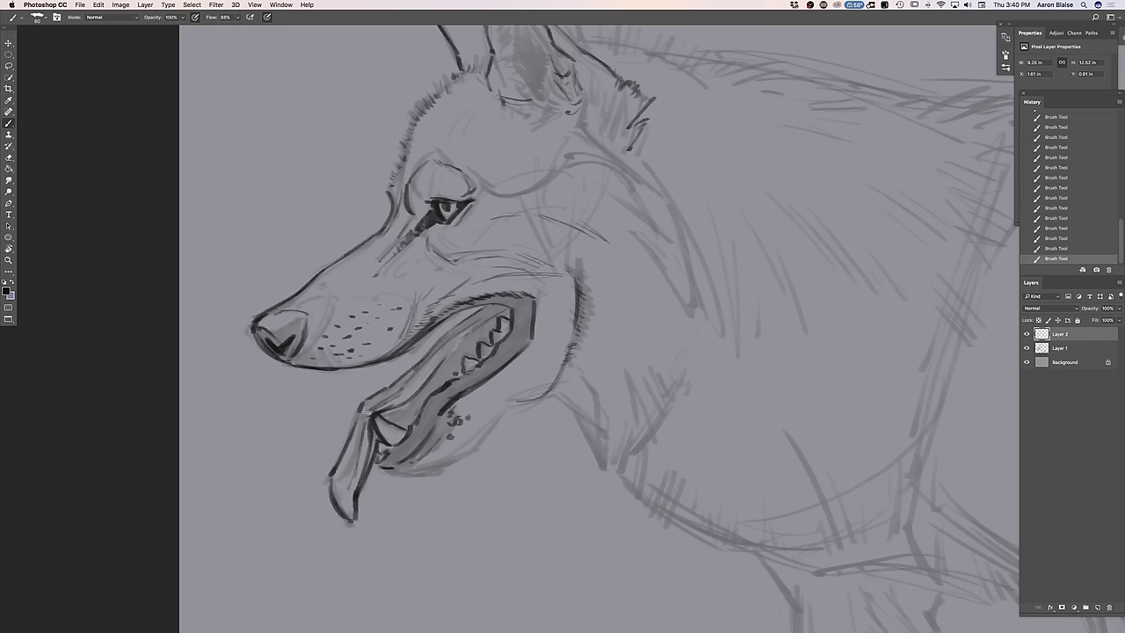
left_click_drag(356, 453, 347, 498)
left_click_drag(352, 454, 344, 473)
Ink the lower jaw's underside and the jagged fur ruff from the throat up to behind the ear
mouse_move(501, 409)
left_mouse_down()
mouse_move(459, 456)
mouse_move(395, 471)
left_mouse_up()
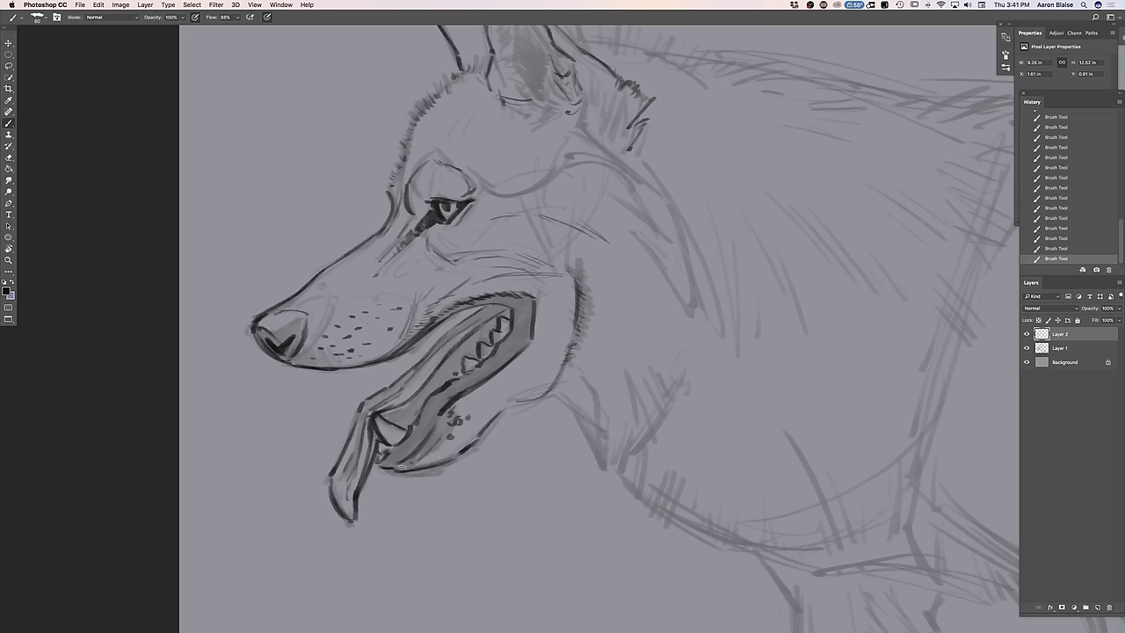
mouse_move(550, 393)
left_mouse_down()
mouse_move(580, 421)
mouse_move(581, 400)
mouse_move(589, 438)
mouse_move(594, 420)
mouse_move(591, 455)
mouse_move(595, 387)
mouse_move(606, 473)
mouse_move(645, 411)
left_mouse_up()
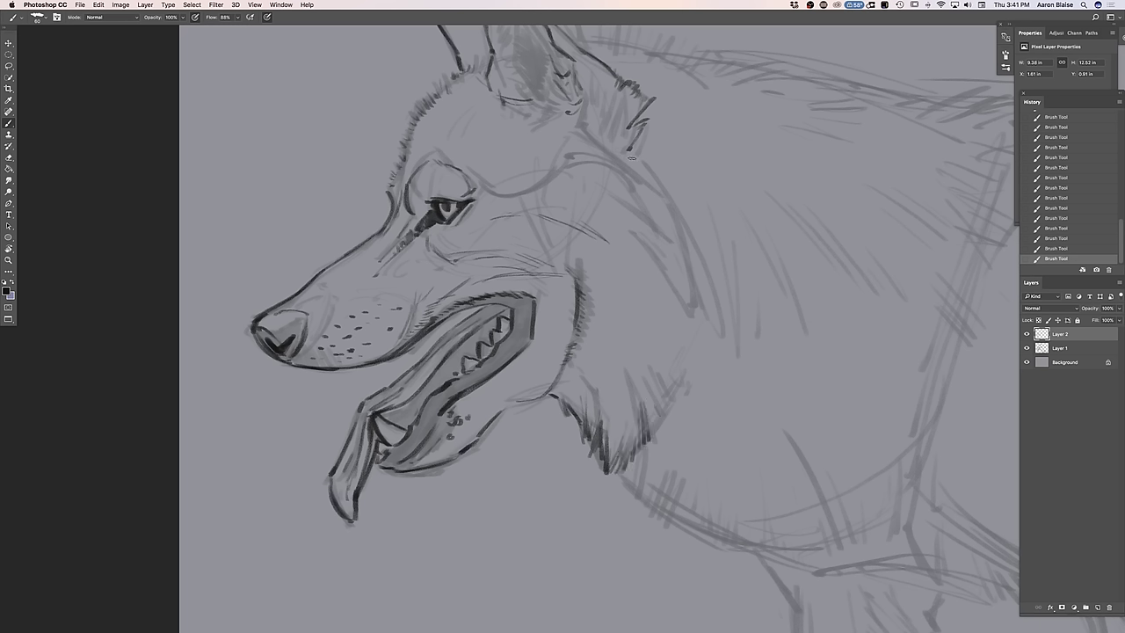
mouse_move(630, 158)
left_mouse_down()
mouse_move(657, 167)
mouse_move(687, 246)
left_mouse_up()
mouse_move(580, 130)
left_mouse_down()
mouse_move(613, 153)
mouse_move(605, 164)
left_mouse_up()
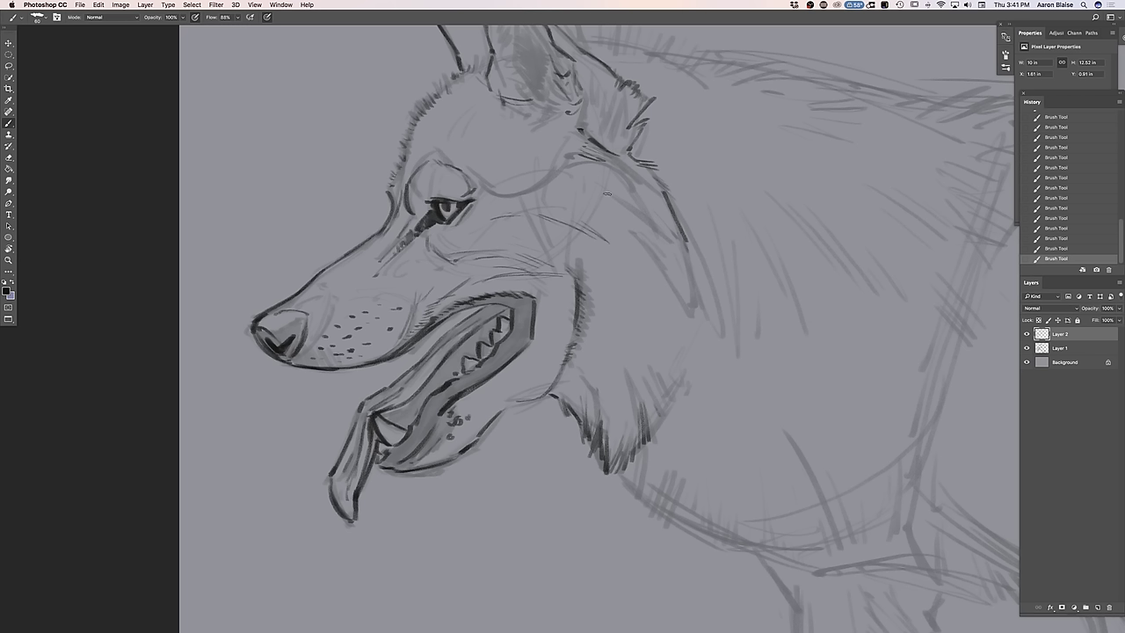
mouse_move(601, 162)
left_mouse_down()
mouse_move(688, 261)
mouse_move(690, 355)
mouse_move(675, 376)
mouse_move(668, 362)
left_mouse_up()
left_click_drag(649, 302, 669, 373)
Shade inside the near ear and ink fur strokes along the nape and down the upper shoulder
key("super+minus")
key("super+minus")
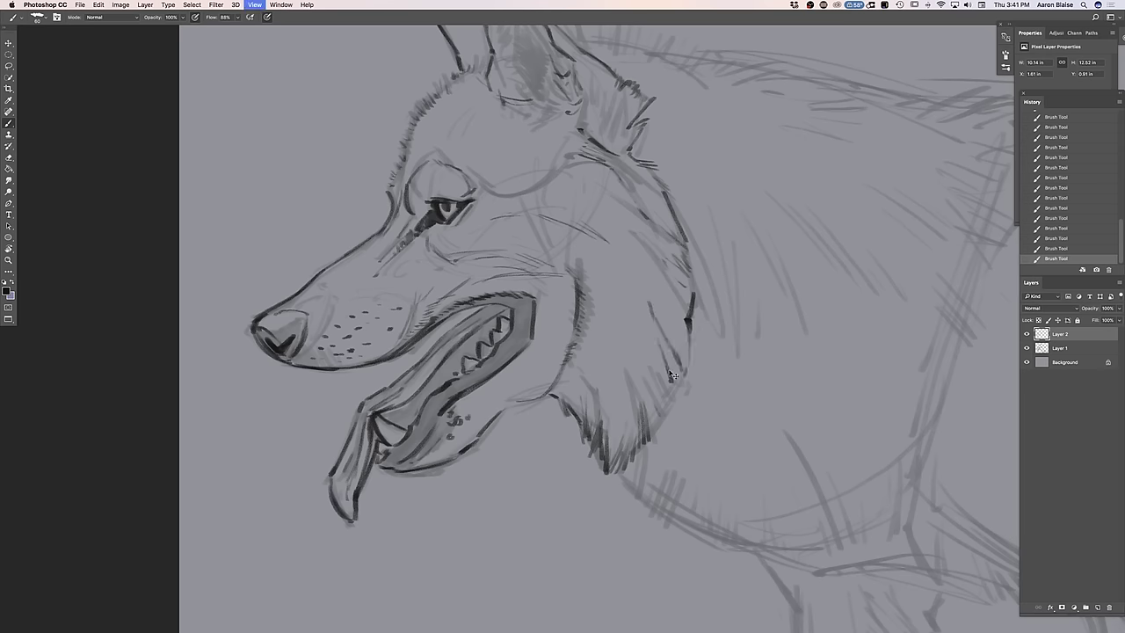
key("super+plus")
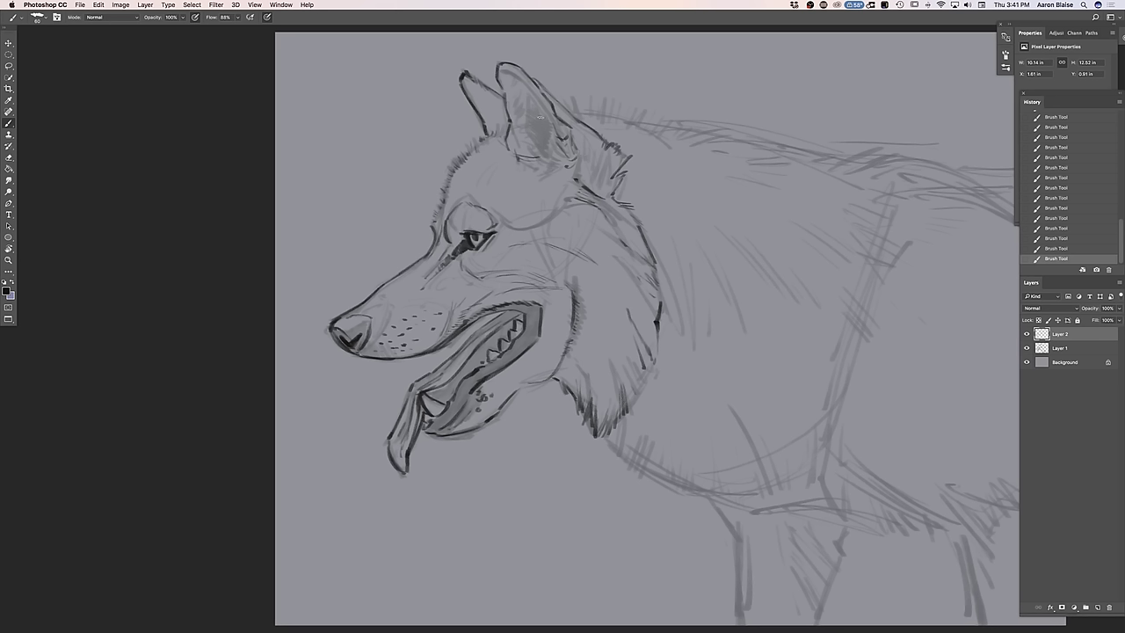
left_click_drag(538, 109, 552, 136)
mouse_move(565, 108)
left_mouse_down()
mouse_move(592, 92)
mouse_move(591, 107)
mouse_move(658, 108)
mouse_move(654, 123)
mouse_move(671, 108)
mouse_move(674, 143)
mouse_move(698, 124)
mouse_move(724, 154)
mouse_move(760, 152)
mouse_move(735, 156)
mouse_move(772, 169)
mouse_move(790, 193)
mouse_move(769, 186)
mouse_move(788, 203)
mouse_move(743, 192)
mouse_move(831, 237)
mouse_move(778, 218)
mouse_move(823, 247)
left_mouse_up()
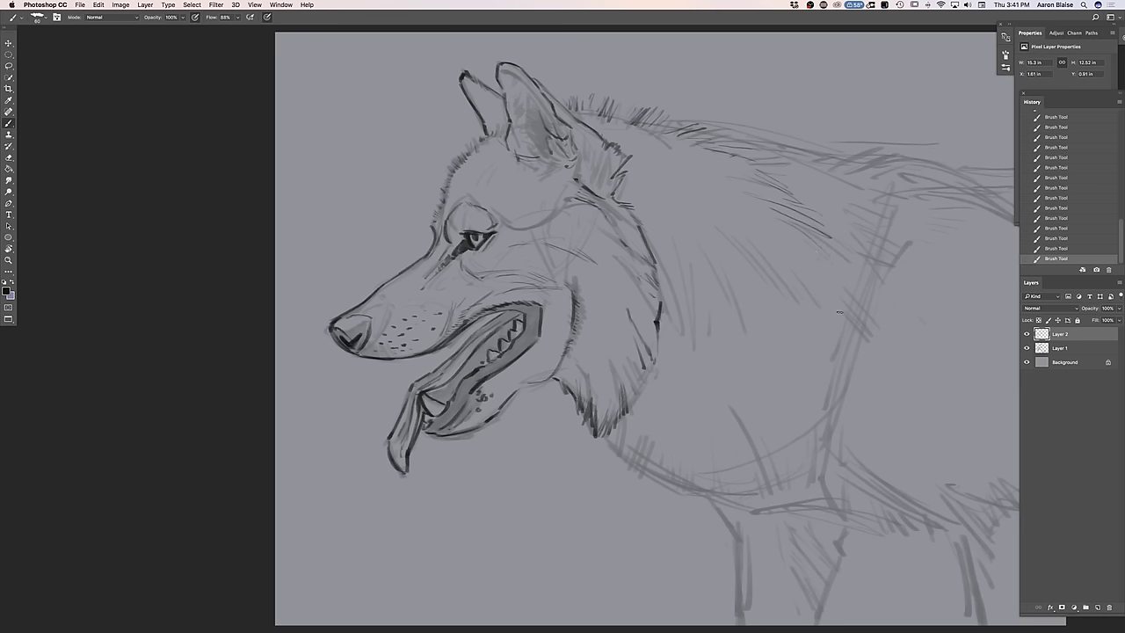
Ink the chest contour below the ruff with jagged fur strokes running back toward the front leg
left_click_drag(175, 486, 85, 444)
left_click_drag(532, 387, 604, 447)
left_click_drag(608, 443, 676, 452)
left_click_drag(673, 427, 689, 462)
left_click_drag(693, 429, 703, 457)
mouse_move(710, 424)
left_mouse_down()
mouse_move(715, 454)
mouse_move(728, 450)
left_mouse_up()
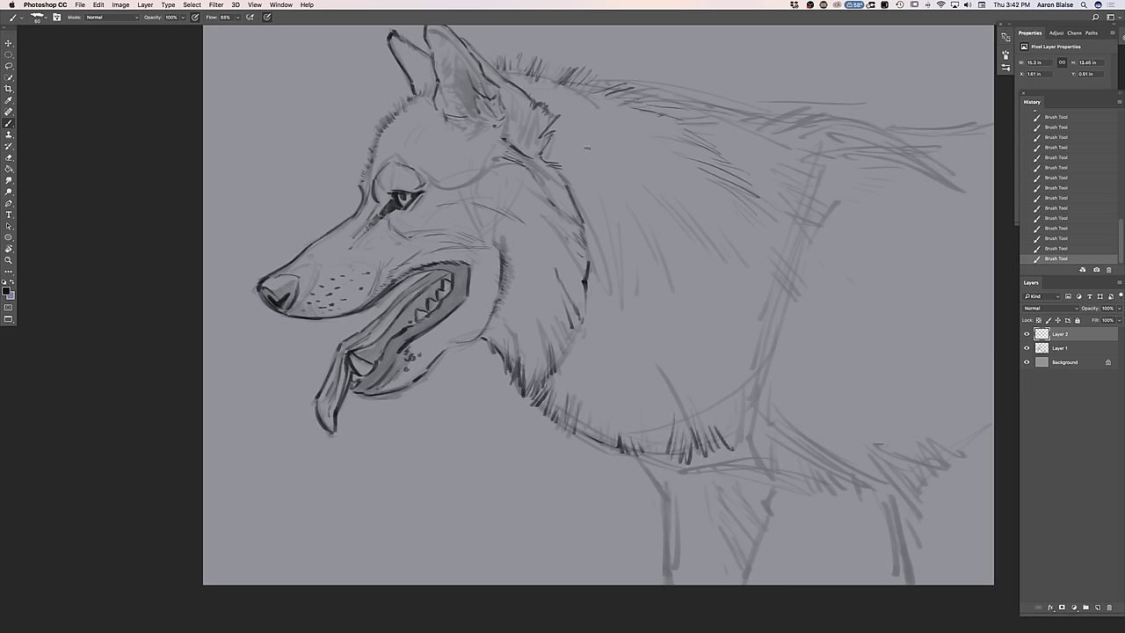
Select Layer 1 and Layer 2 together and move the wolf slightly to the right on the canvas
key("super+minus")
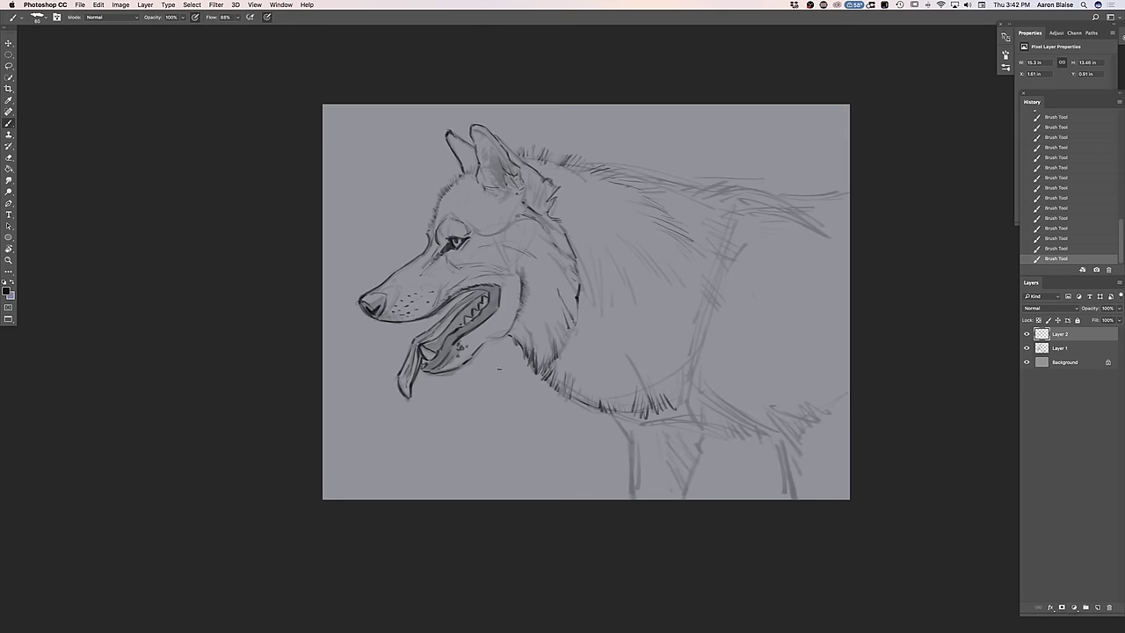
left_click(1061, 348, "shift")
key("v")
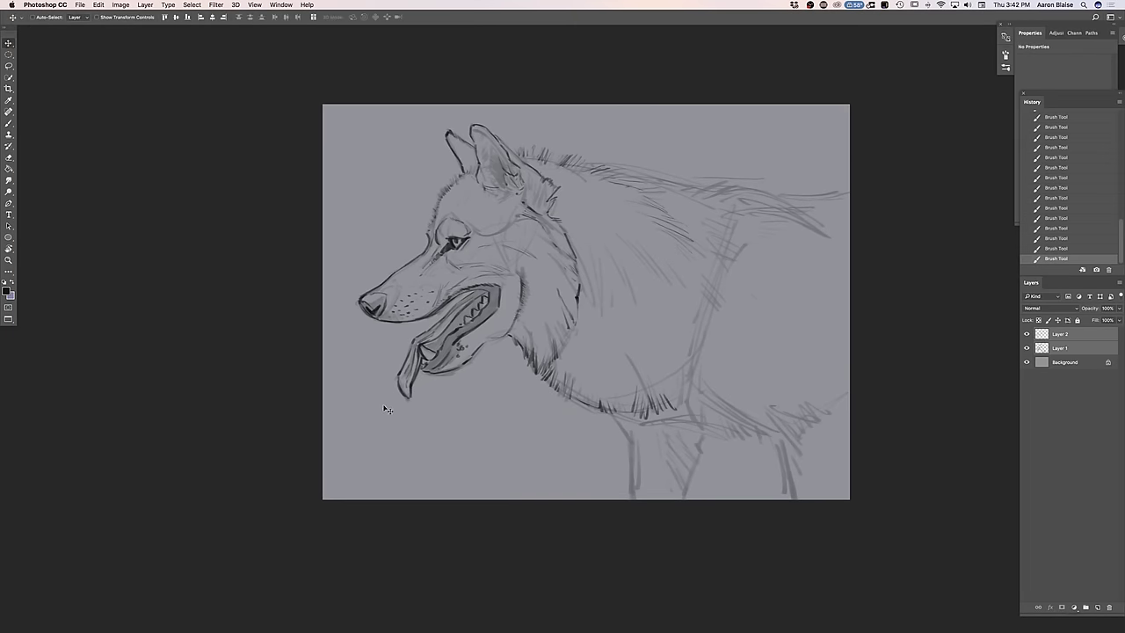
left_click_drag(397, 422, 404, 420)
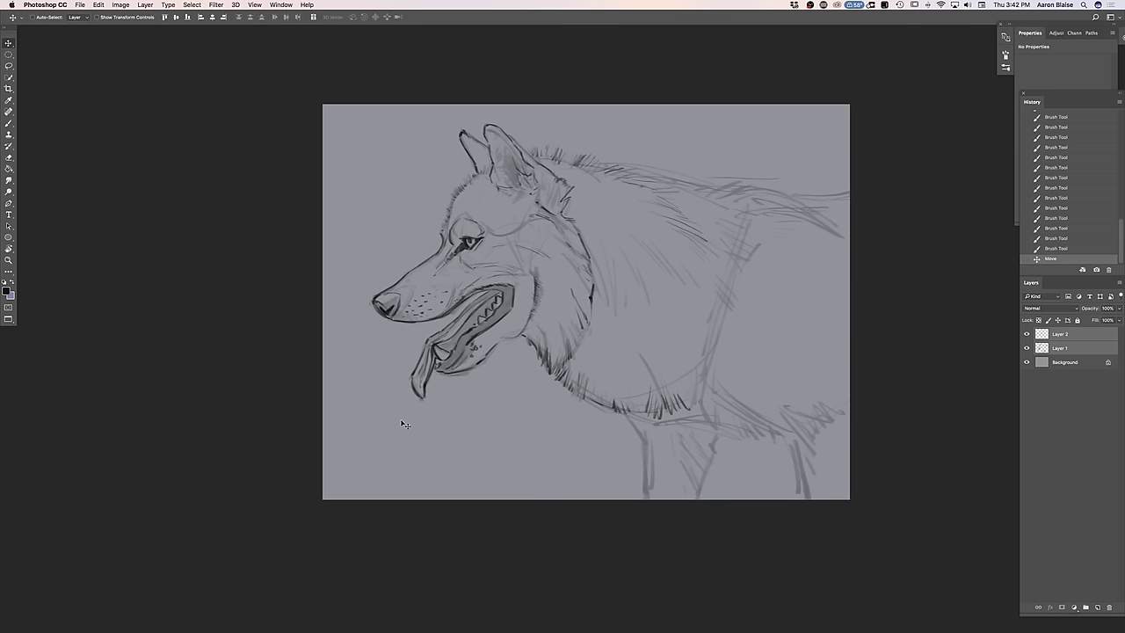
Add a new empty layer above Layer 2
left_click(1067, 341)
left_click(1097, 609)
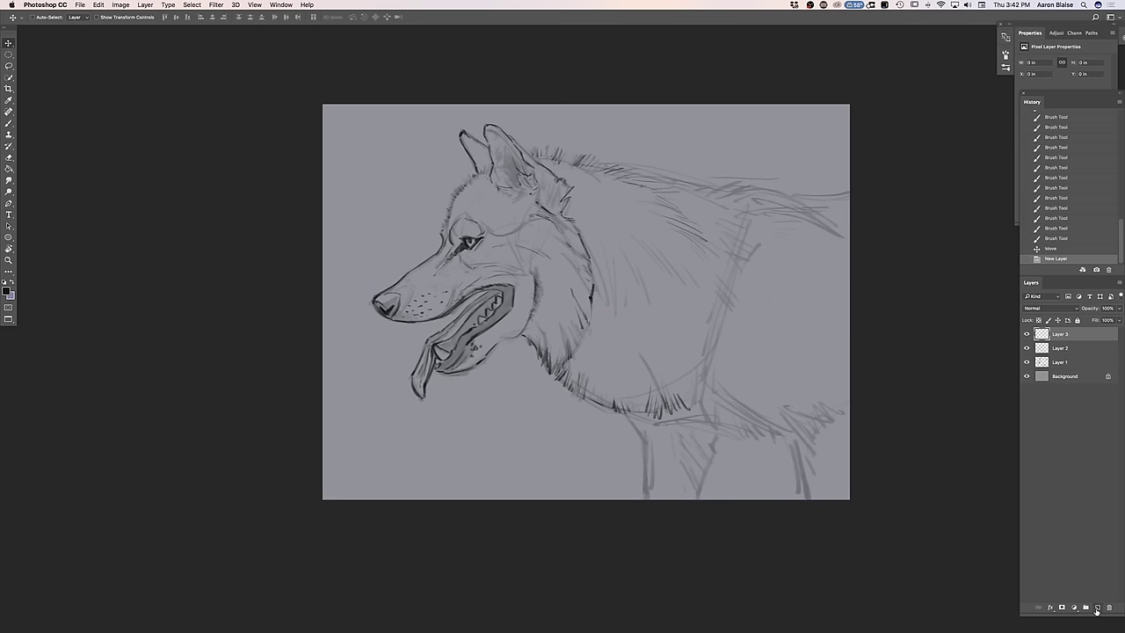
Brush a rule-of-thirds grid over the canvas on Layer 3, with two vertical and two horizontal lines
key("b")
left_click_drag(498, 97, 508, 501)
left_click_drag(667, 93, 668, 537)
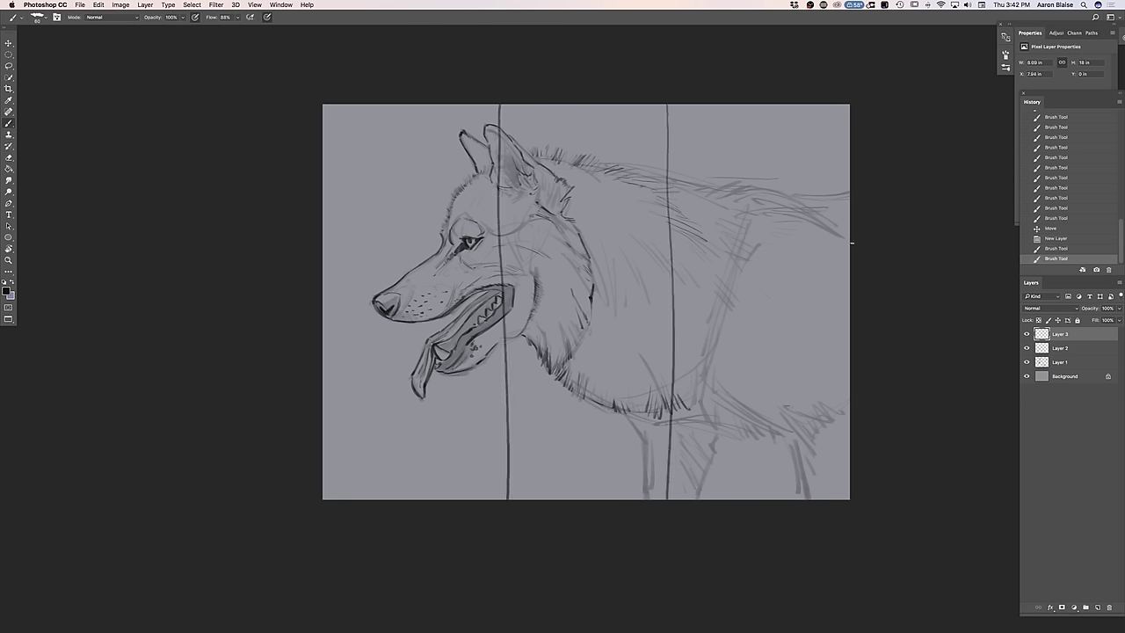
left_click_drag(850, 239, 307, 241)
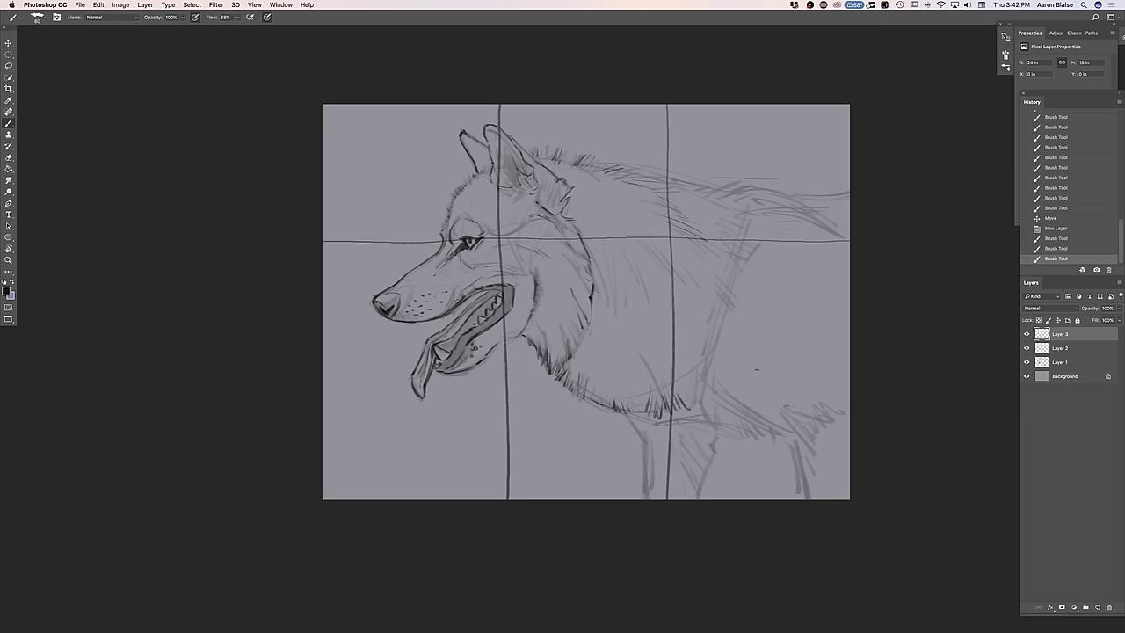
left_click_drag(853, 358, 301, 361)
Mark the eye near the upper grid intersection, circle the focal area around the face, and delete Layer 3
left_click(471, 242)
left_click(471, 241)
left_click(471, 242)
left_click(471, 242)
left_click(471, 241)
left_click(471, 242)
left_click(471, 242)
left_click(471, 242)
mouse_move(466, 195)
left_mouse_down()
mouse_move(505, 290)
mouse_move(501, 175)
mouse_move(544, 193)
mouse_move(492, 283)
left_mouse_up()
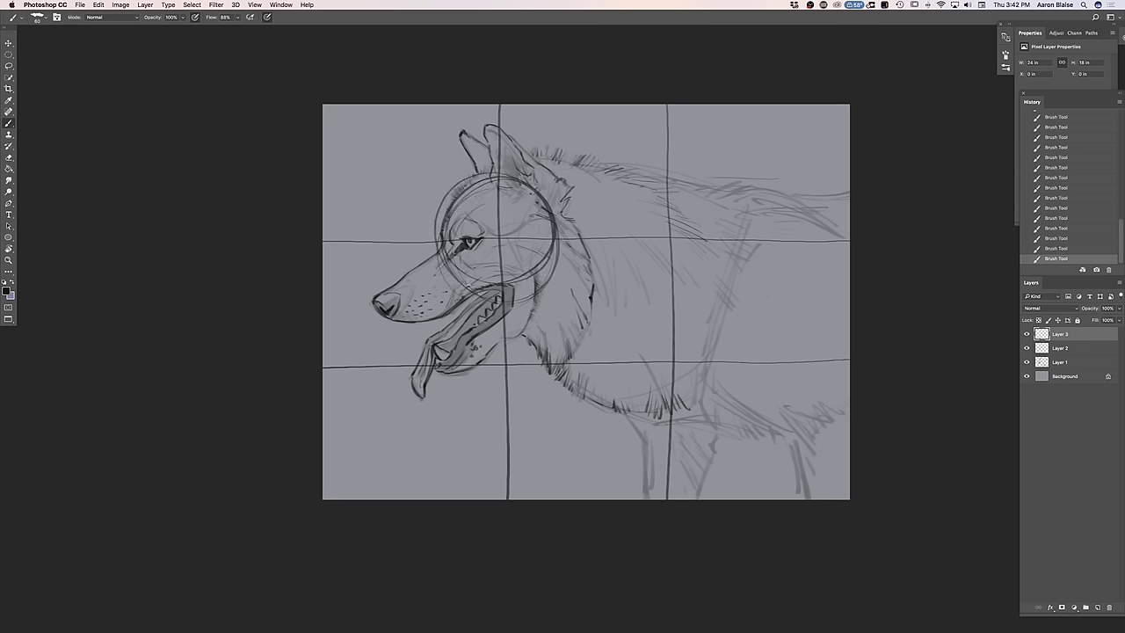
mouse_move(492, 283)
left_mouse_down()
mouse_move(557, 254)
mouse_move(475, 285)
mouse_move(527, 292)
mouse_move(536, 198)
left_mouse_up()
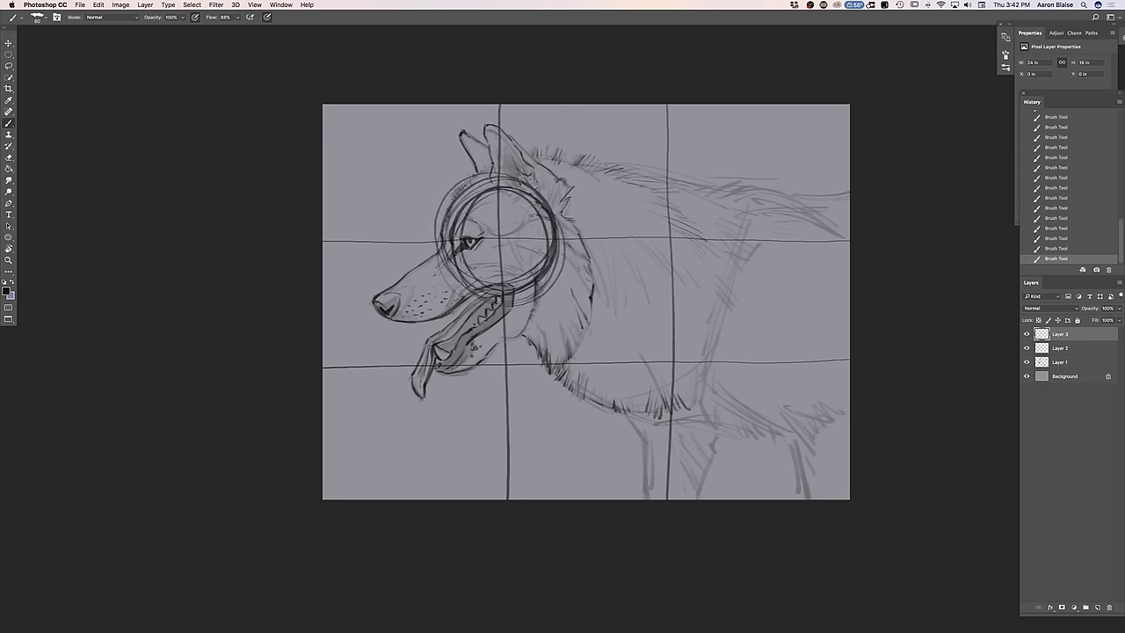
left_click_drag(1061, 336, 1110, 608)
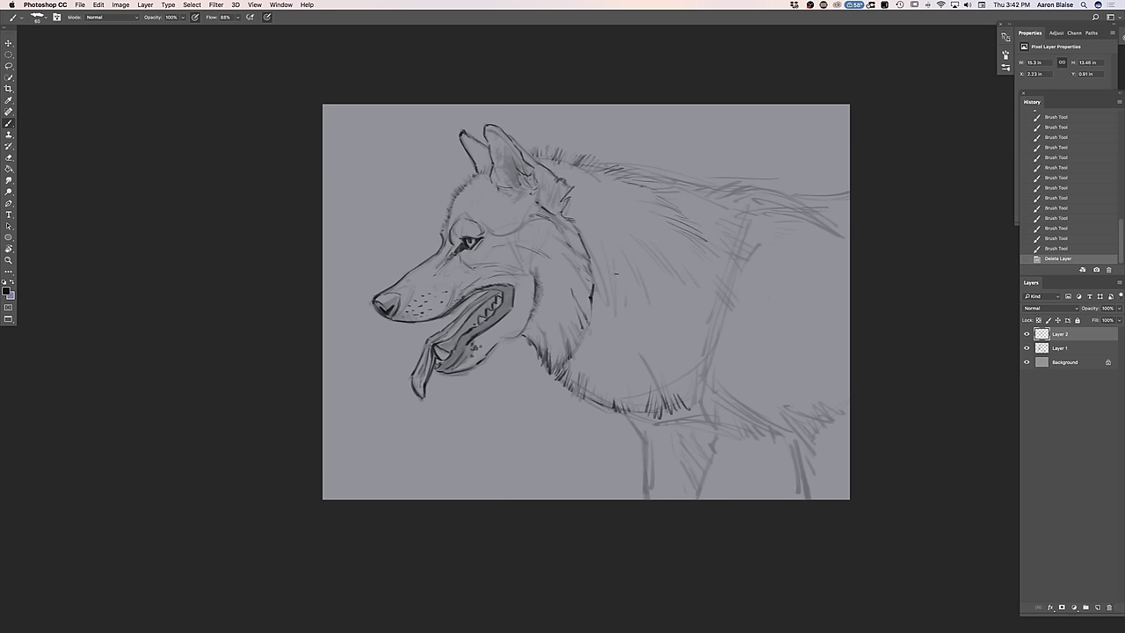
Ink a row of downward fur strokes on Layer 2 across the shoulder, just behind the neck ruff
left_click_drag(596, 254, 603, 295)
left_click_drag(604, 258, 617, 306)
left_click_drag(618, 257, 633, 302)
left_click_drag(629, 262, 645, 301)
left_click_drag(639, 264, 652, 297)
left_click_drag(649, 262, 655, 297)
Ink the rear edge of the shoulder, the legs, the belly fur and the back line over the rough sketch
left_click_drag(703, 369, 709, 394)
left_click_drag(709, 352, 707, 392)
mouse_move(701, 314)
left_mouse_down()
mouse_move(719, 345)
mouse_move(730, 318)
left_mouse_up()
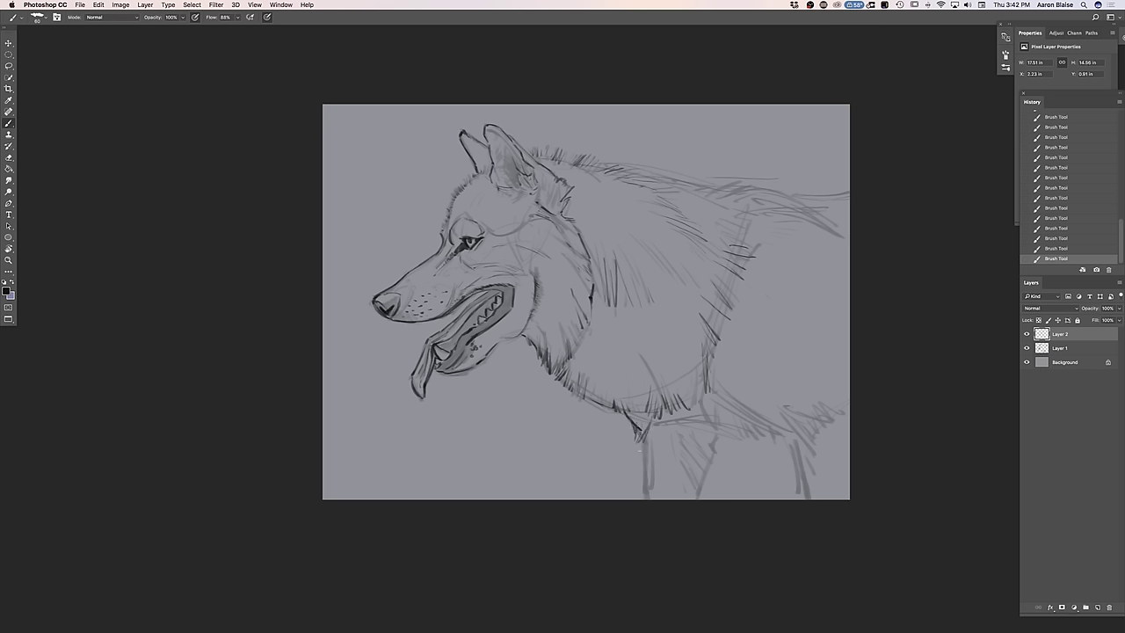
left_click_drag(644, 451, 646, 498)
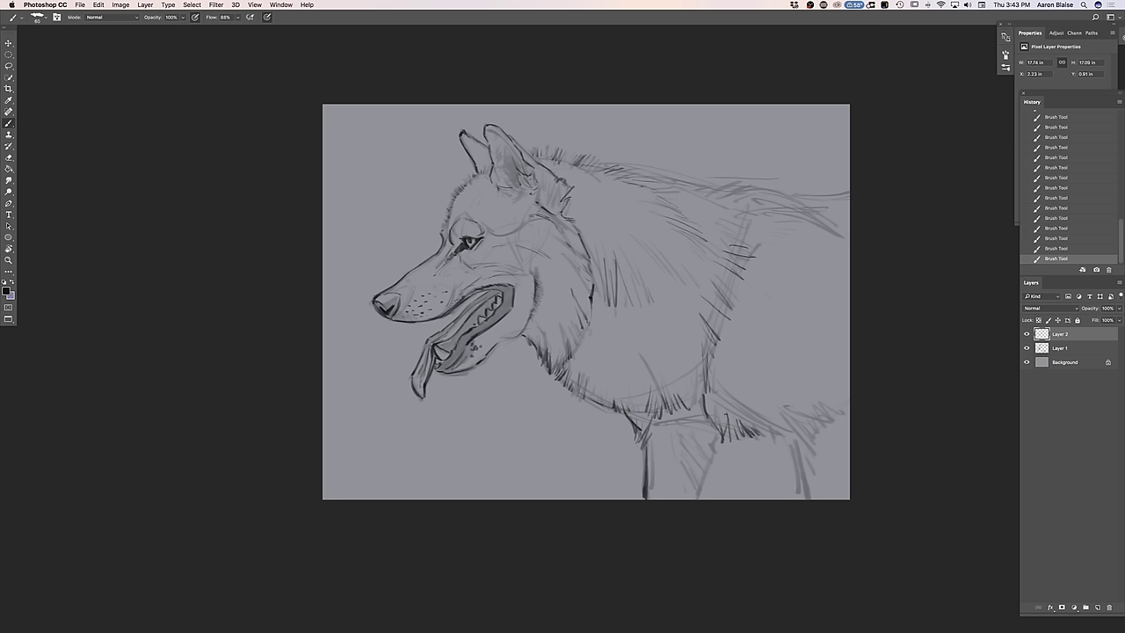
left_click_drag(722, 388, 771, 420)
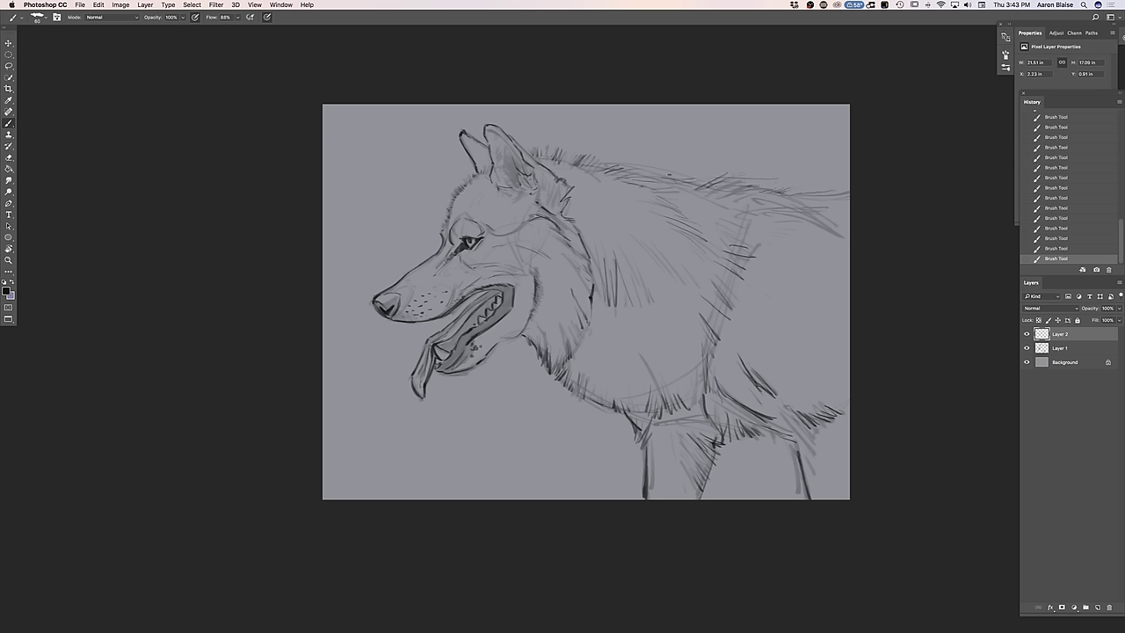
Add a new layer directly above Background and set the foreground colour to pale beige (#beb59f)
left_click(1065, 362)
left_click(1096, 607)
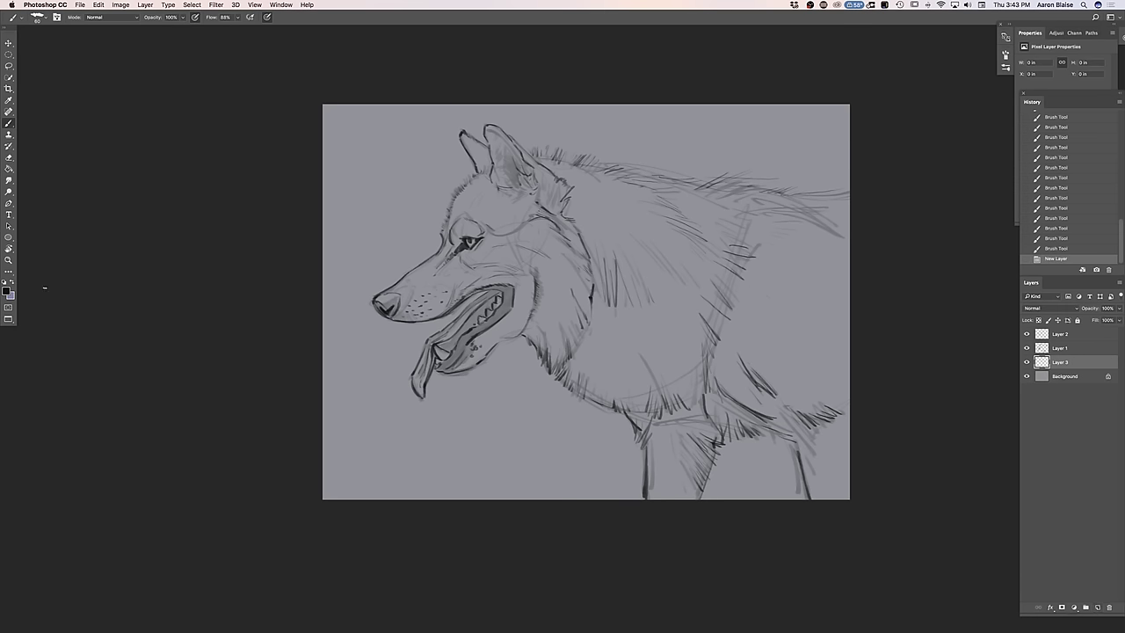
left_click(7, 291)
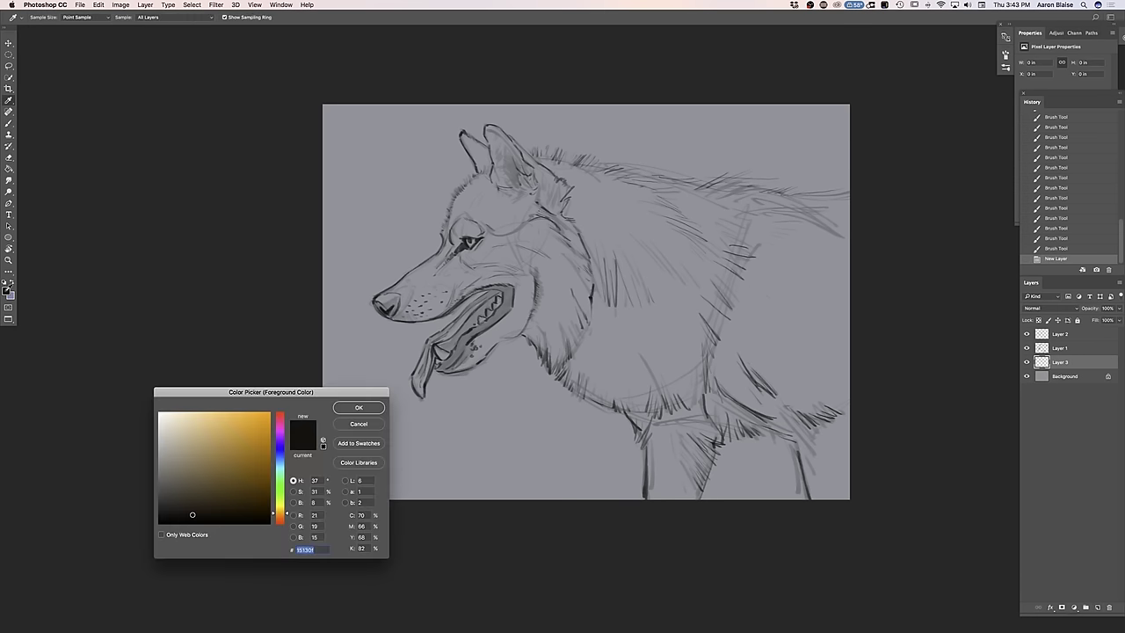
left_click_drag(283, 514, 283, 510)
left_click(178, 440)
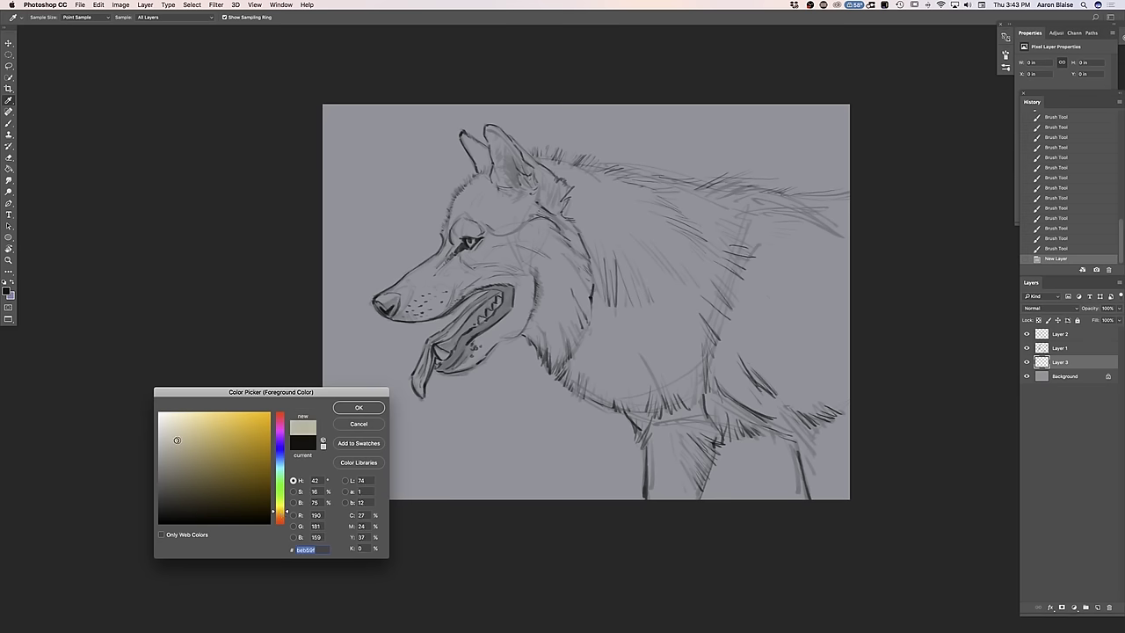
left_click(358, 409)
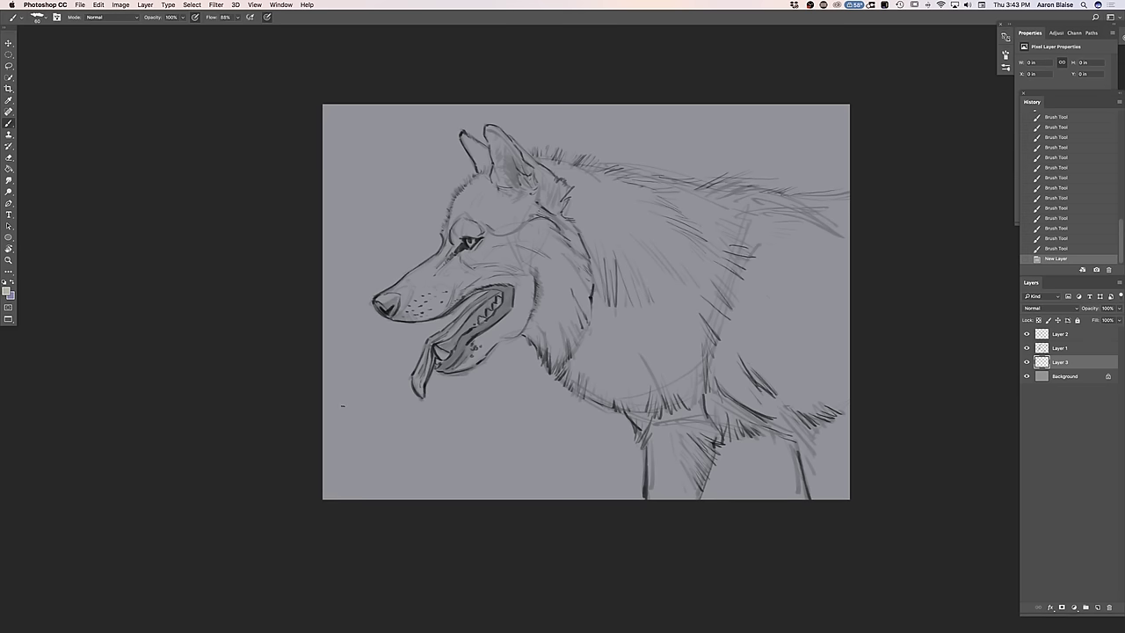
Choose the 91 px brush preset, turn off its Shape Dynamics and enlarge the brush to 700 px
right_click(43, 56)
left_click(33, 104)
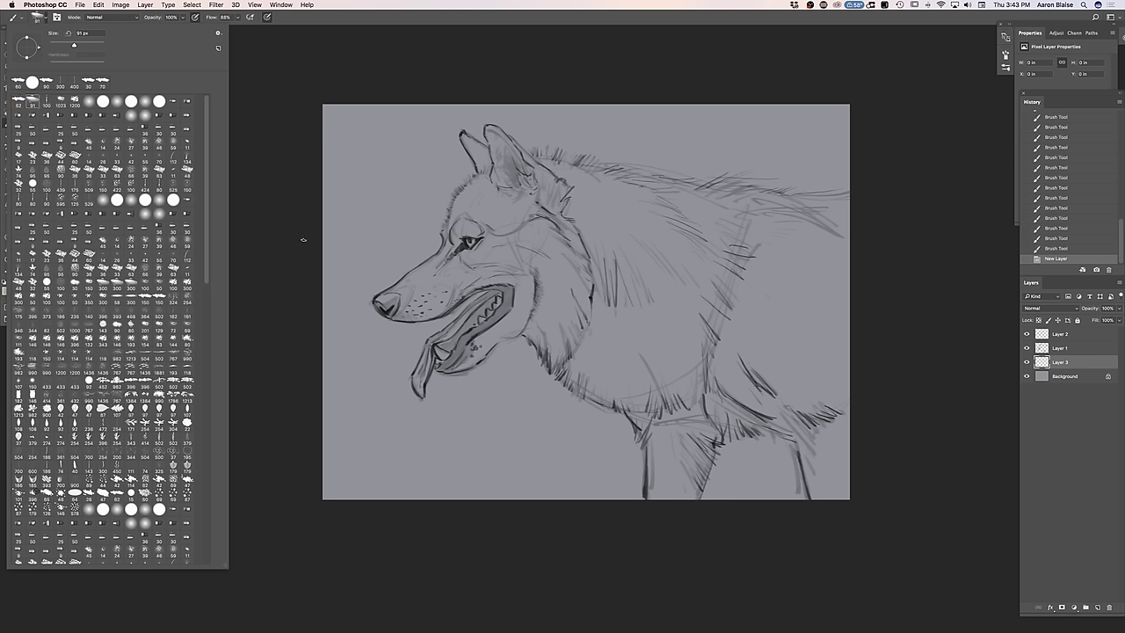
left_click(270, 24)
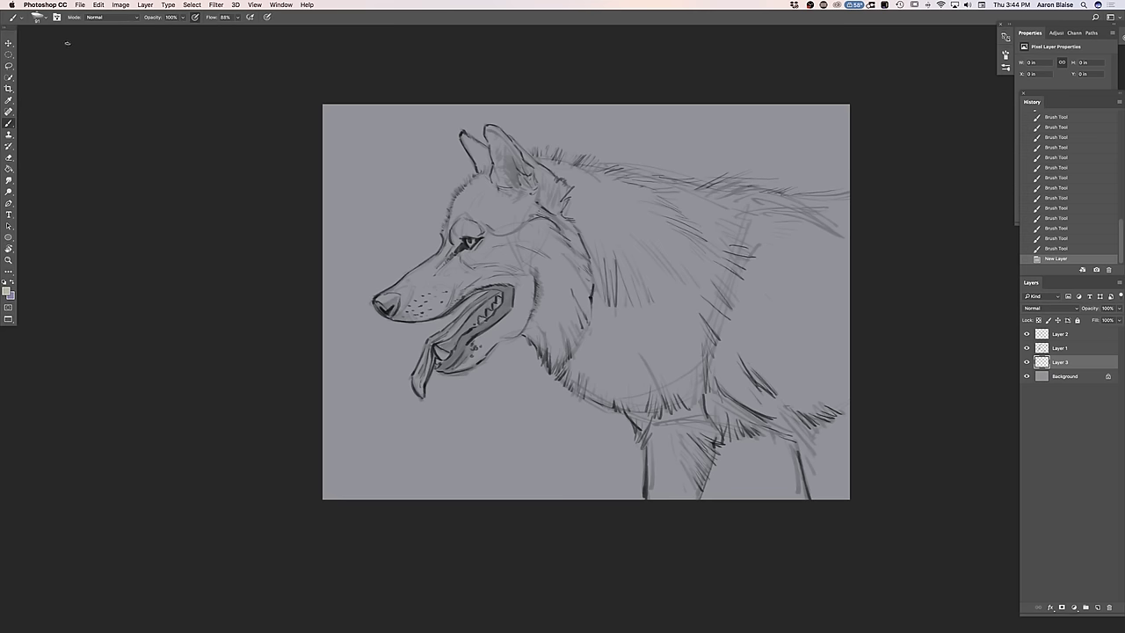
left_click(58, 18)
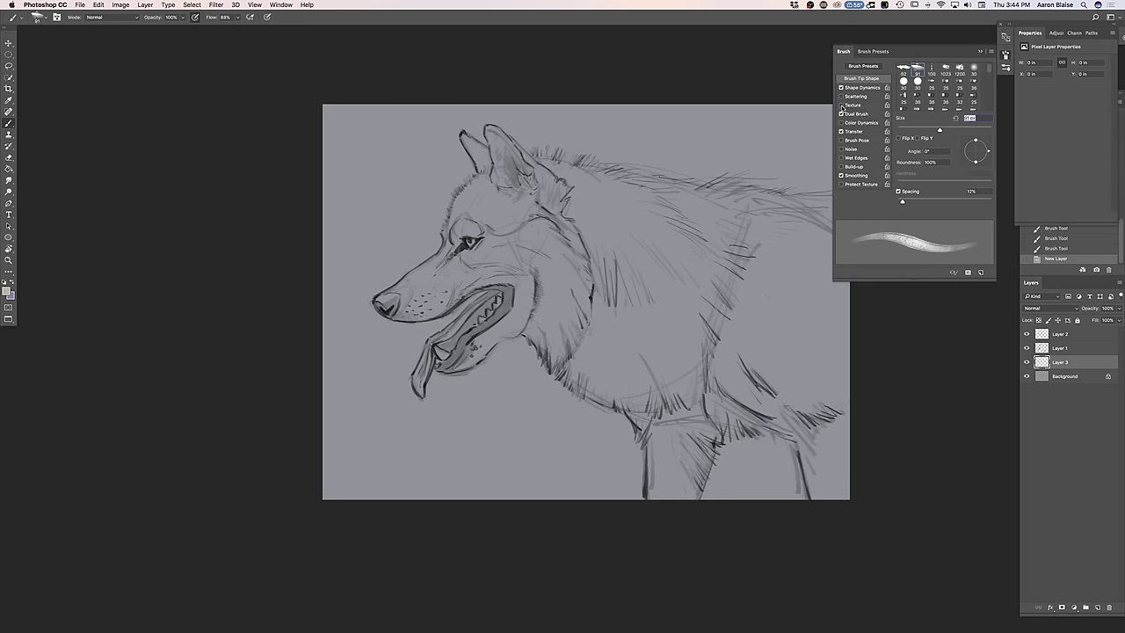
left_click(841, 88)
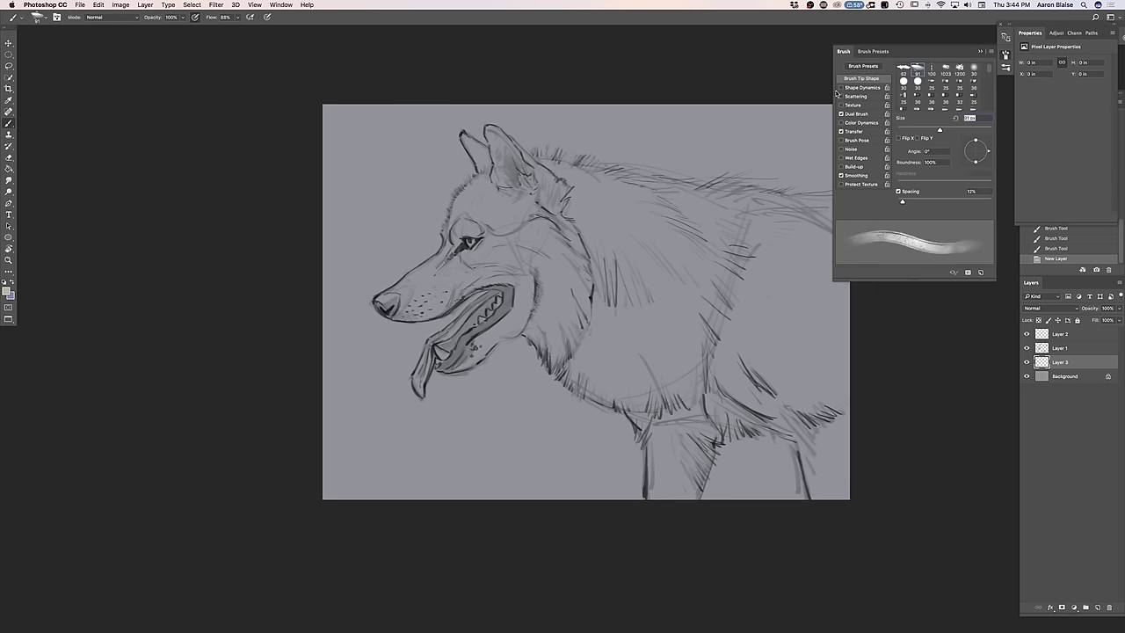
key("bracketright")
key("bracketright")
left_click(304, 256)
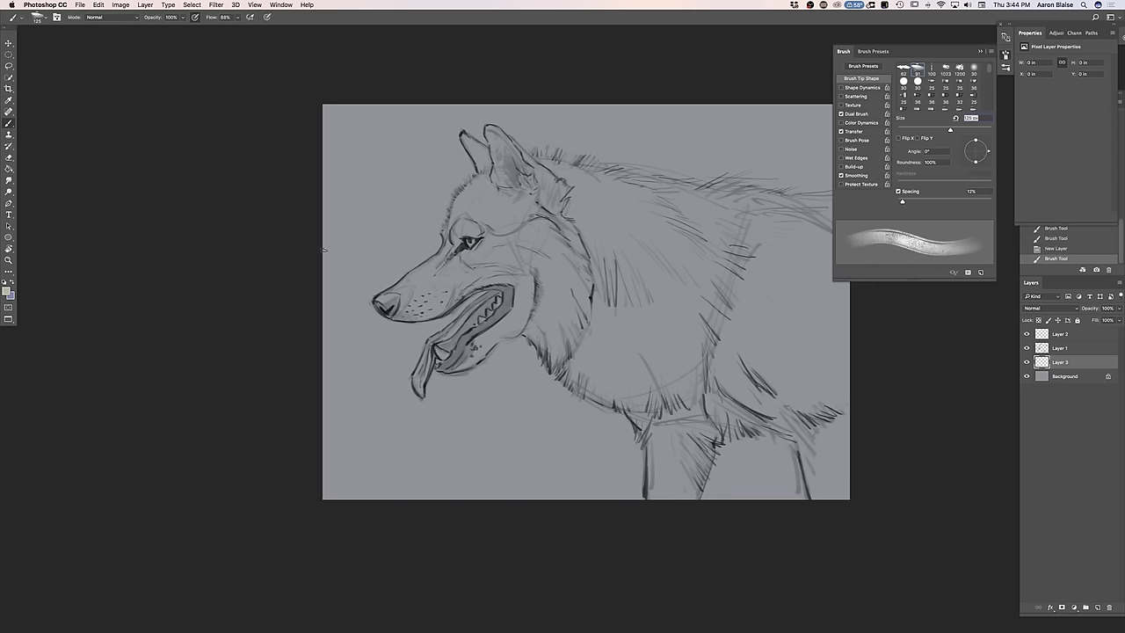
left_click(980, 51)
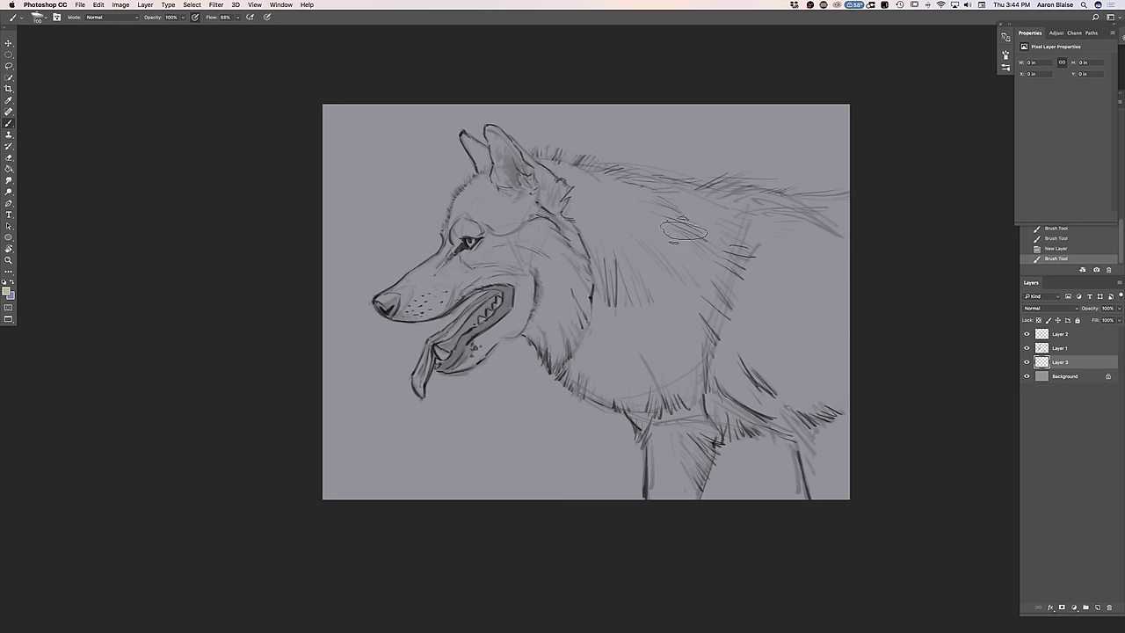
Paint the beige base colour over the wolf's back, forehead, nape, flank and hind area on Layer 3
mouse_move(617, 188)
left_mouse_down()
mouse_move(713, 221)
mouse_move(729, 208)
mouse_move(611, 187)
mouse_move(572, 161)
mouse_move(538, 159)
left_mouse_up()
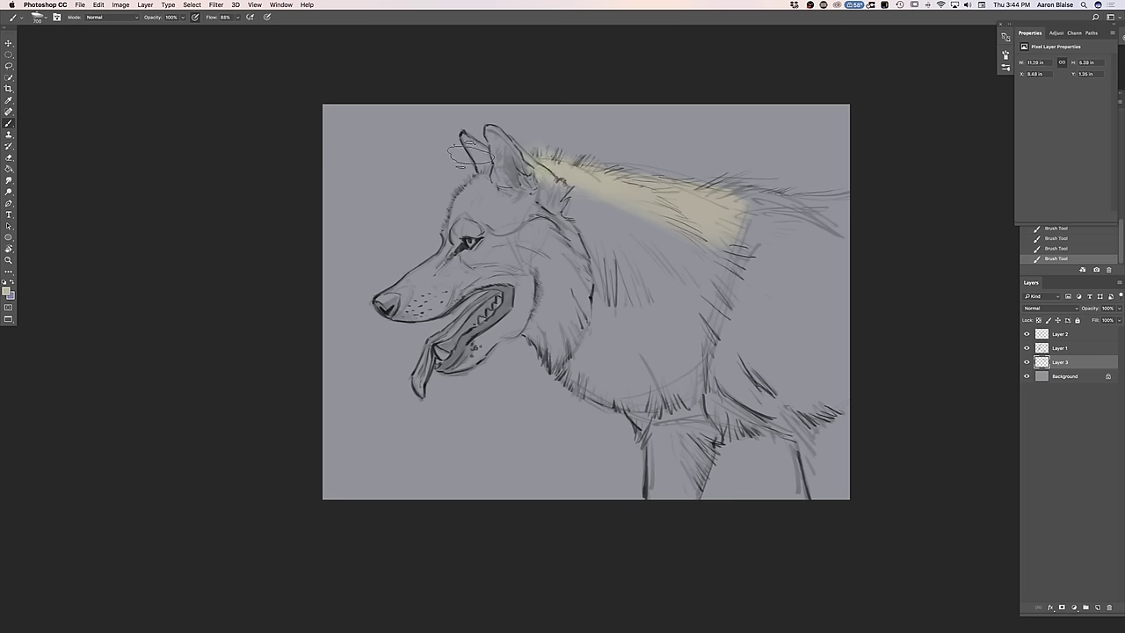
key("[")
key("super+0")
left_click_drag(422, 160, 416, 154)
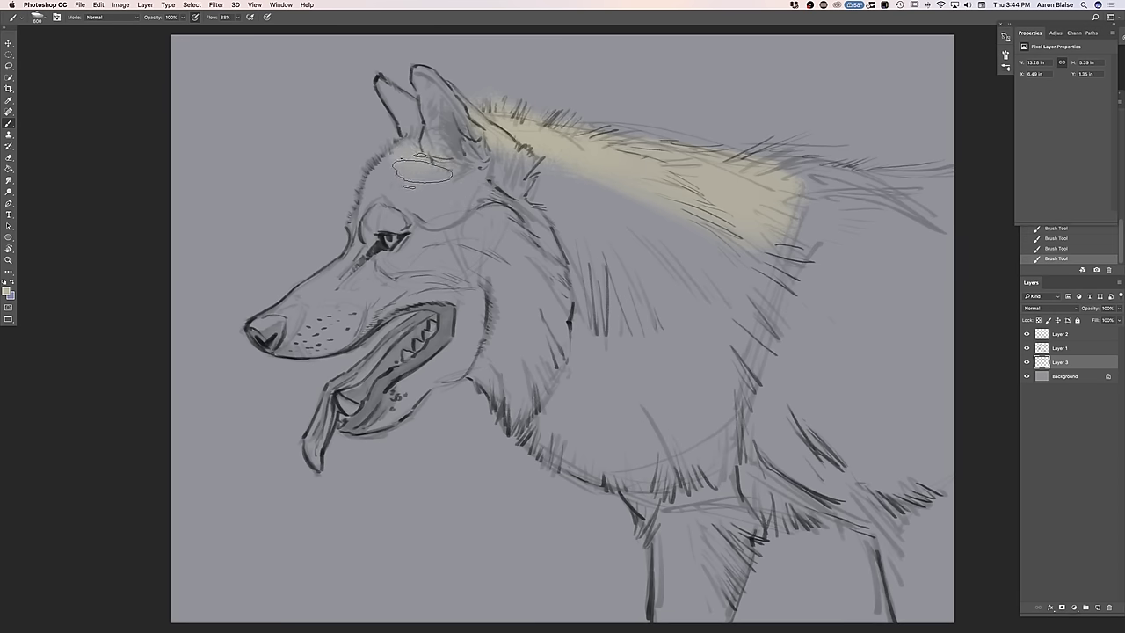
key("bracketleft")
key("bracketleft")
key("bracketleft")
key("bracketleft")
mouse_move(419, 146)
left_mouse_down()
mouse_move(386, 142)
mouse_move(389, 173)
mouse_move(375, 163)
mouse_move(360, 224)
mouse_move(380, 187)
mouse_move(390, 209)
mouse_move(410, 162)
mouse_move(425, 203)
mouse_move(444, 158)
mouse_move(479, 187)
mouse_move(486, 161)
mouse_move(515, 144)
mouse_move(619, 205)
mouse_move(610, 195)
mouse_move(608, 214)
mouse_move(606, 191)
mouse_move(695, 257)
mouse_move(692, 235)
mouse_move(748, 248)
mouse_move(750, 208)
mouse_move(773, 195)
mouse_move(745, 178)
mouse_move(865, 176)
mouse_move(703, 182)
mouse_move(722, 162)
mouse_move(587, 153)
mouse_move(803, 213)
mouse_move(899, 222)
mouse_move(956, 196)
mouse_move(949, 186)
mouse_move(845, 192)
mouse_move(906, 201)
mouse_move(910, 190)
mouse_move(944, 263)
mouse_move(920, 314)
mouse_move(877, 282)
mouse_move(865, 337)
mouse_move(793, 291)
mouse_move(784, 357)
mouse_move(762, 338)
mouse_move(865, 421)
mouse_move(902, 412)
mouse_move(943, 426)
mouse_move(953, 402)
mouse_move(941, 459)
mouse_move(932, 352)
left_mouse_up()
mouse_move(833, 276)
left_mouse_down()
mouse_move(800, 392)
mouse_move(777, 421)
mouse_move(782, 452)
mouse_move(809, 478)
mouse_move(870, 487)
mouse_move(898, 473)
mouse_move(914, 617)
mouse_move(923, 485)
mouse_move(927, 536)
left_mouse_up()
left_click_drag(389, 477, 267, 416)
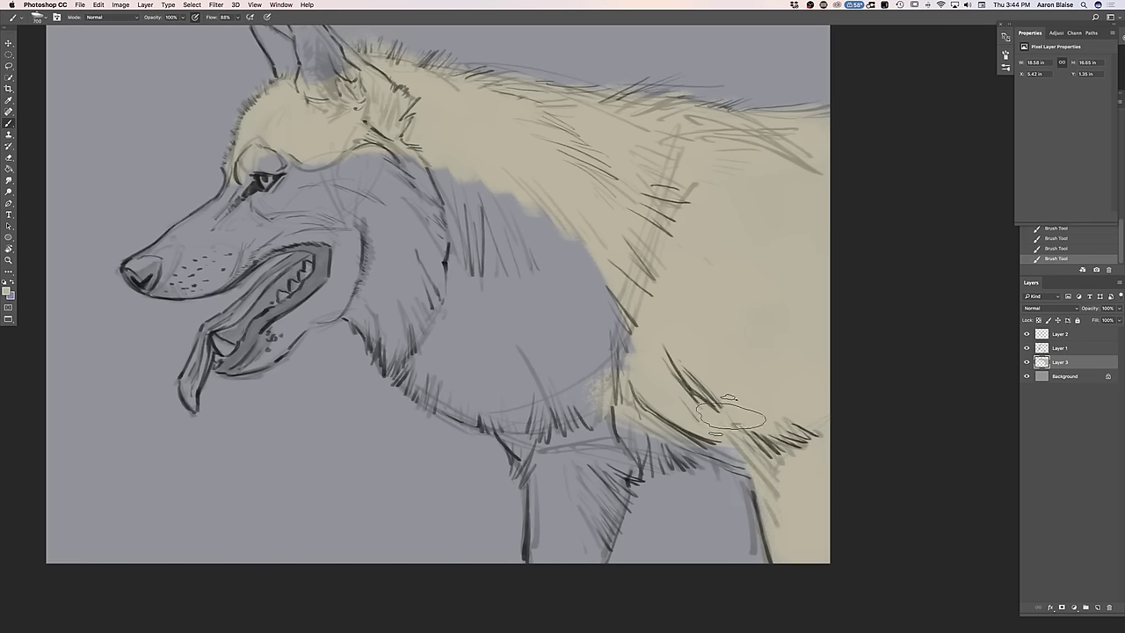
Extend the beige base over the front leg, belly, lower chest, shoulder and side of the neck
mouse_move(660, 448)
left_mouse_down()
mouse_move(583, 415)
mouse_move(568, 542)
mouse_move(565, 460)
mouse_move(559, 561)
mouse_move(583, 478)
mouse_move(598, 463)
mouse_move(587, 515)
mouse_move(573, 558)
mouse_move(585, 448)
mouse_move(574, 558)
mouse_move(596, 491)
left_mouse_up()
key("[")
mouse_move(523, 394)
left_mouse_down()
mouse_move(499, 388)
mouse_move(492, 413)
mouse_move(517, 429)
left_mouse_up()
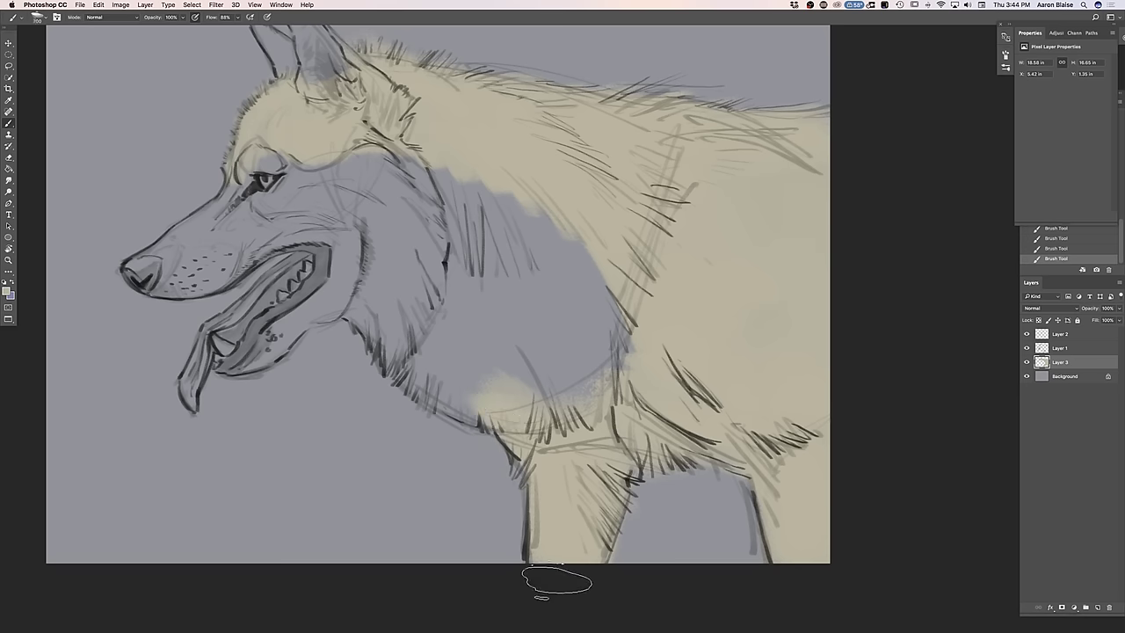
mouse_move(515, 307)
left_mouse_down()
mouse_move(503, 239)
mouse_move(542, 246)
mouse_move(592, 314)
mouse_move(576, 272)
left_mouse_up()
mouse_move(425, 278)
left_mouse_down()
mouse_move(426, 289)
mouse_move(395, 197)
mouse_move(423, 286)
left_mouse_up()
Fill both ears, the eye area, the cheek and the upper muzzle with beige using a smaller brush
left_click_drag(355, 470, 546, 559)
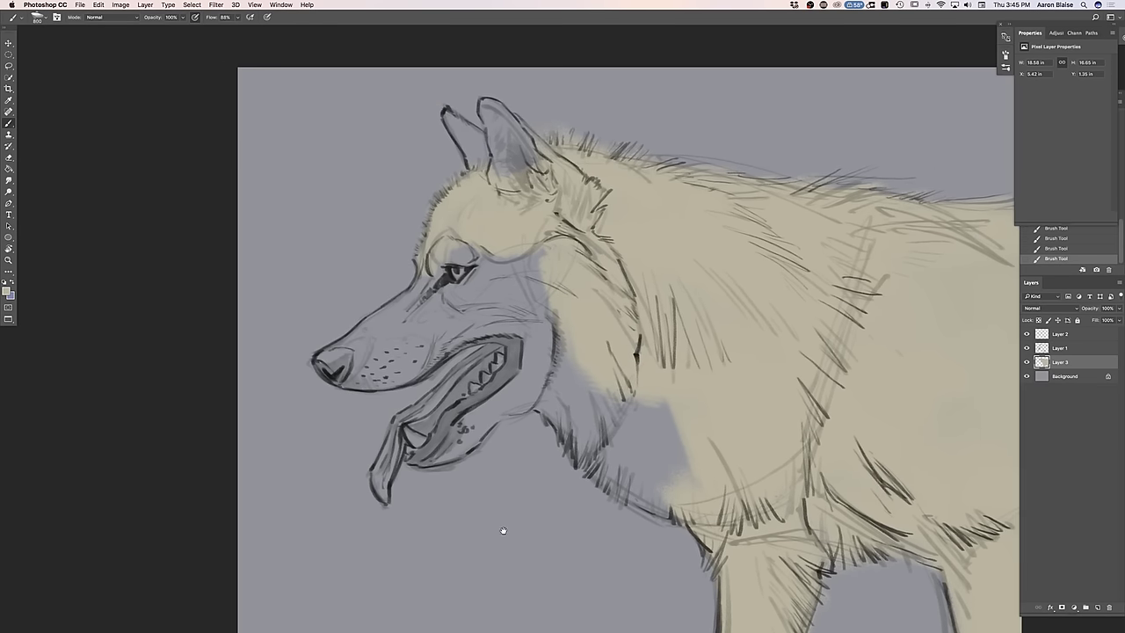
key("[")
key("[")
key("[")
mouse_move(488, 107)
left_mouse_down()
mouse_move(490, 125)
mouse_move(517, 134)
mouse_move(514, 149)
mouse_move(492, 151)
mouse_move(446, 113)
left_mouse_up()
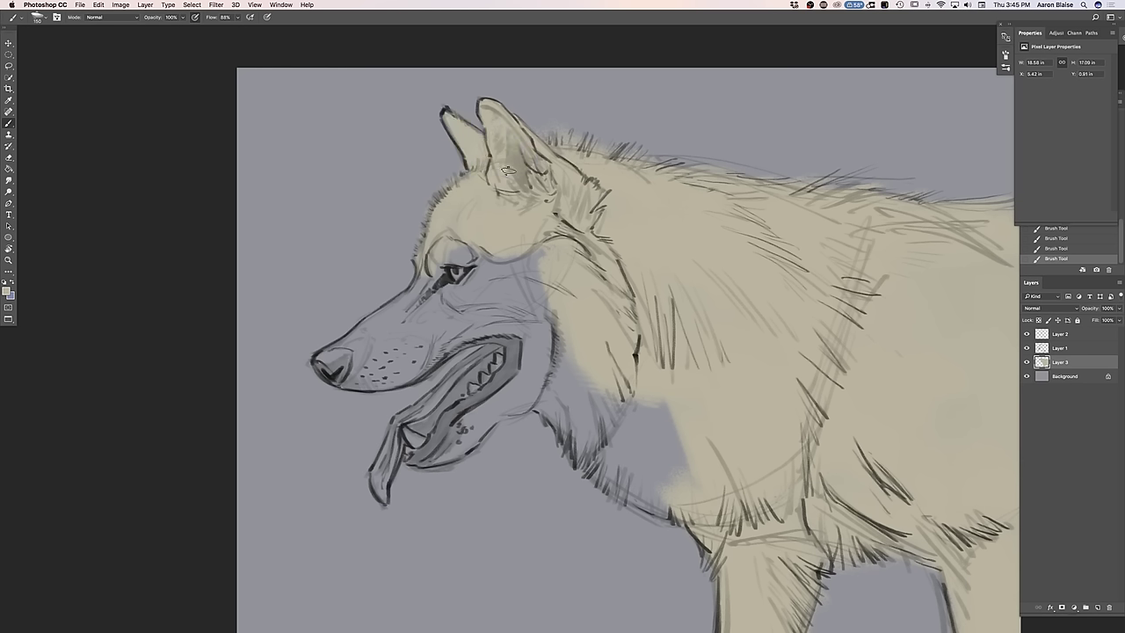
mouse_move(446, 257)
left_mouse_down()
mouse_move(423, 317)
mouse_move(422, 295)
mouse_move(389, 332)
mouse_move(369, 331)
mouse_move(400, 316)
mouse_move(378, 328)
mouse_move(352, 319)
mouse_move(338, 362)
mouse_move(320, 362)
mouse_move(347, 319)
mouse_move(328, 358)
mouse_move(392, 364)
mouse_move(396, 335)
mouse_move(456, 327)
mouse_move(449, 295)
mouse_move(494, 274)
mouse_move(551, 277)
left_mouse_up()
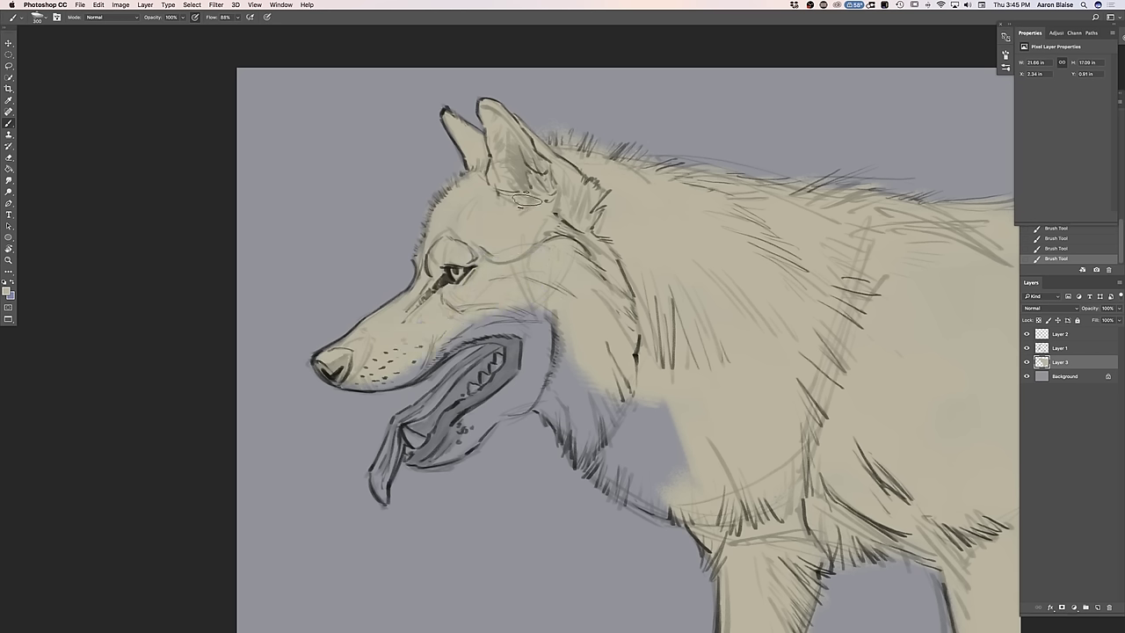
Paint beige over the remaining chest gap, the throat, the corner of the mouth and the lower jaw
mouse_move(663, 449)
left_mouse_down()
mouse_move(655, 396)
mouse_move(620, 392)
mouse_move(590, 326)
mouse_move(572, 319)
mouse_move(547, 387)
mouse_move(600, 451)
mouse_move(575, 424)
mouse_move(583, 402)
mouse_move(617, 447)
mouse_move(642, 458)
mouse_move(650, 500)
mouse_move(668, 514)
mouse_move(685, 490)
mouse_move(700, 520)
left_mouse_up()
mouse_move(521, 360)
left_mouse_down()
mouse_move(539, 303)
mouse_move(520, 366)
mouse_move(489, 327)
mouse_move(402, 361)
mouse_move(428, 338)
mouse_move(417, 343)
mouse_move(430, 346)
mouse_move(421, 361)
mouse_move(349, 383)
left_mouse_up()
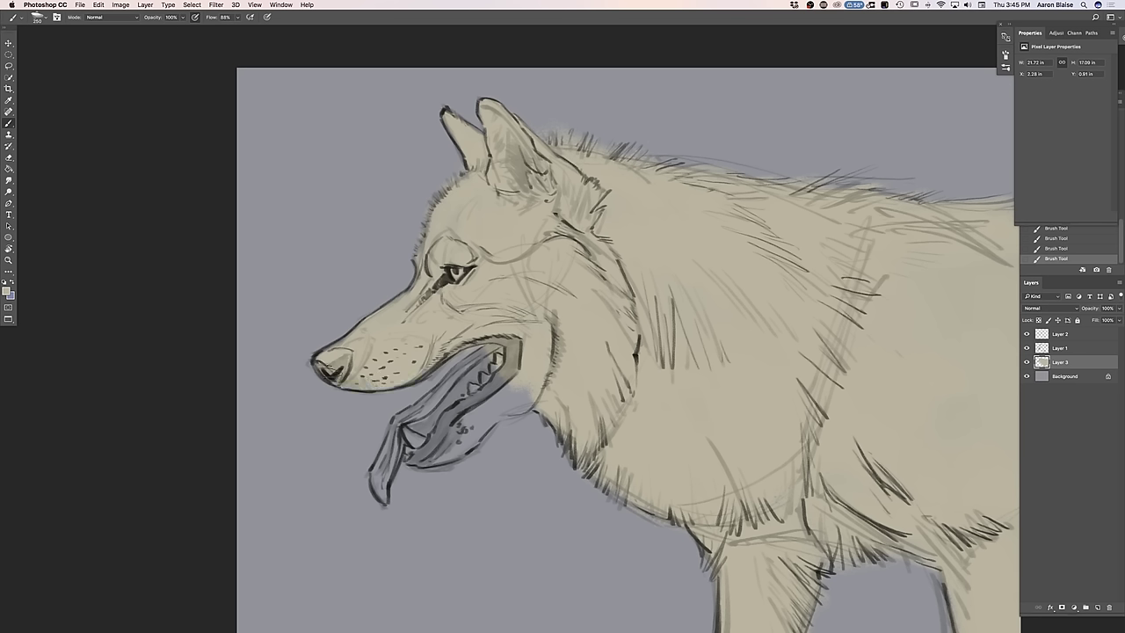
mouse_move(498, 397)
left_mouse_down()
mouse_move(530, 401)
mouse_move(447, 451)
mouse_move(430, 455)
mouse_move(454, 423)
mouse_move(404, 456)
mouse_move(413, 429)
left_mouse_up()
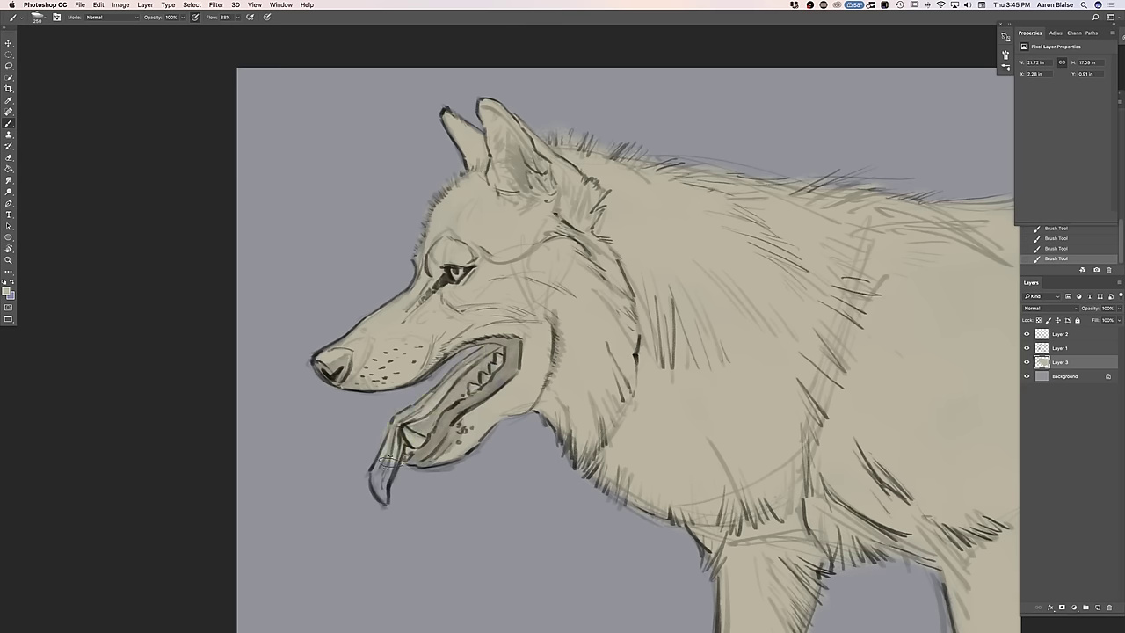
Switch to the finer brush preset at the start of the list and fill the hanging tongue with beige
left_click(39, 16)
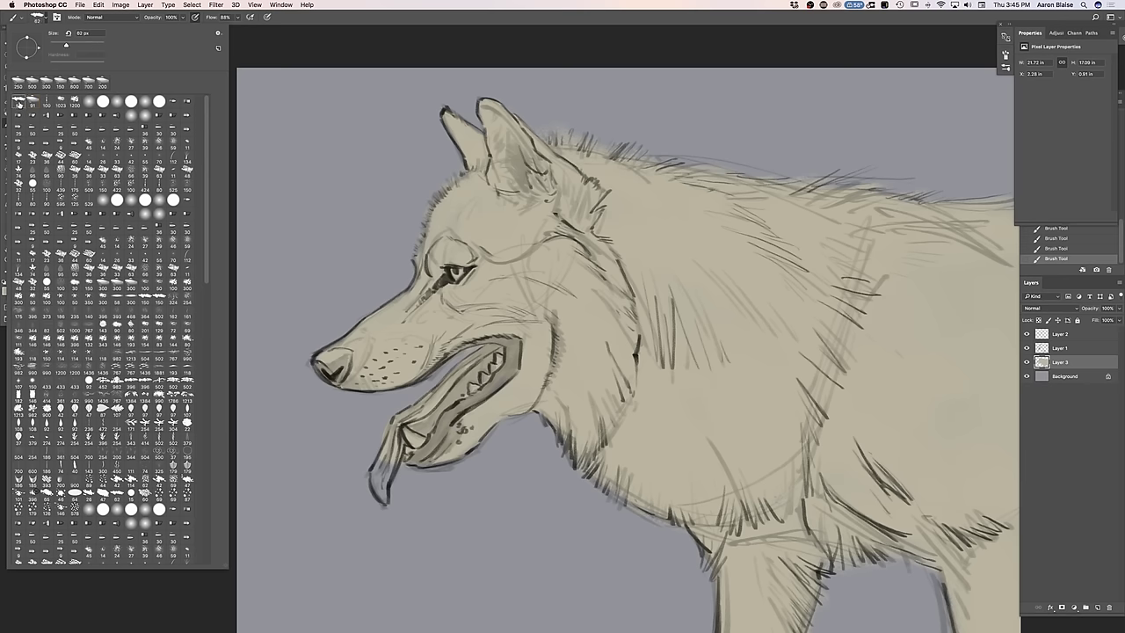
double_click(18, 103)
mouse_move(386, 475)
left_mouse_down()
mouse_move(375, 465)
mouse_move(387, 502)
left_mouse_up()
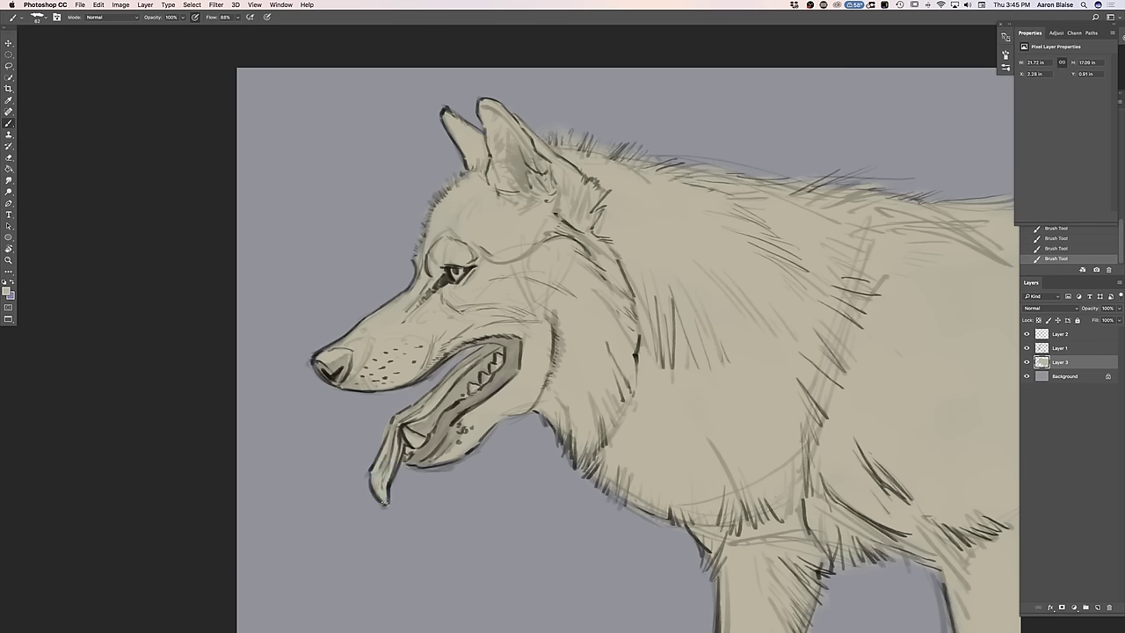
Touch up the beige edges around the tongue and lower jaw, and lock Layer 3's transparent pixels
left_click_drag(381, 422, 369, 437)
key("[")
left_click_drag(422, 382, 415, 386)
left_click_drag(476, 427, 447, 454)
mouse_move(447, 453)
left_mouse_down()
mouse_move(479, 433)
mouse_move(434, 444)
left_mouse_up()
left_click(1038, 321)
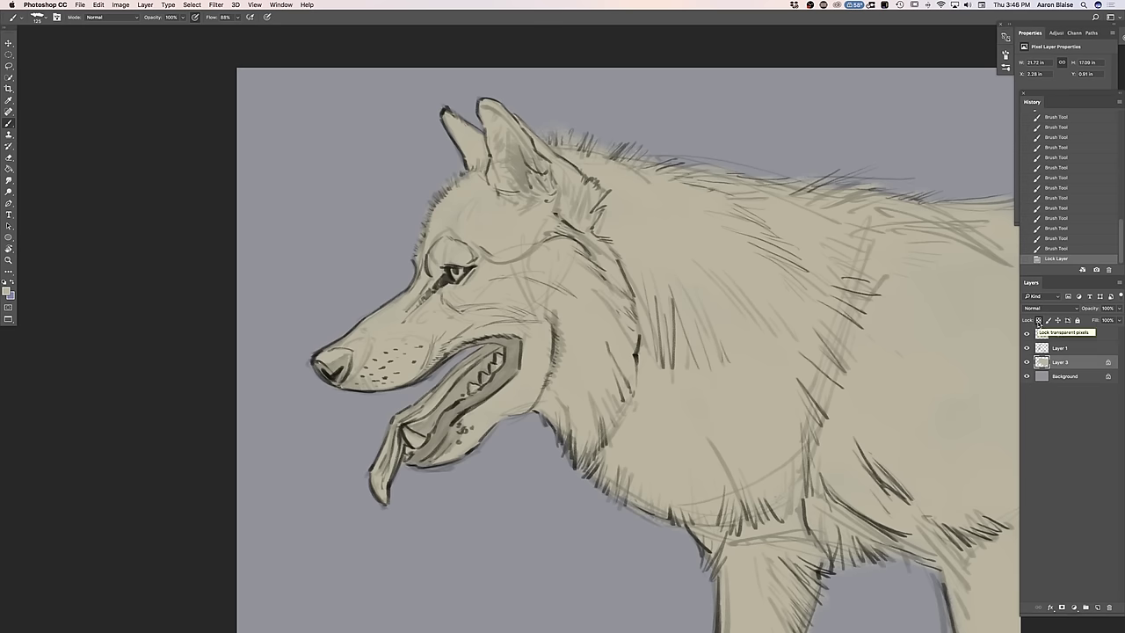
Test the transparency lock with a wide dark olive-brown stroke down the neck, and undo the stroke
left_click(7, 291)
left_click(244, 486)
left_click(356, 408)
key("bracketright")
key("bracketright")
key("bracketright")
key("bracketright")
mouse_move(607, 550)
left_mouse_down()
mouse_move(648, 365)
mouse_move(631, 161)
mouse_move(543, 62)
left_mouse_up()
left_click_drag(654, 273, 618, 151)
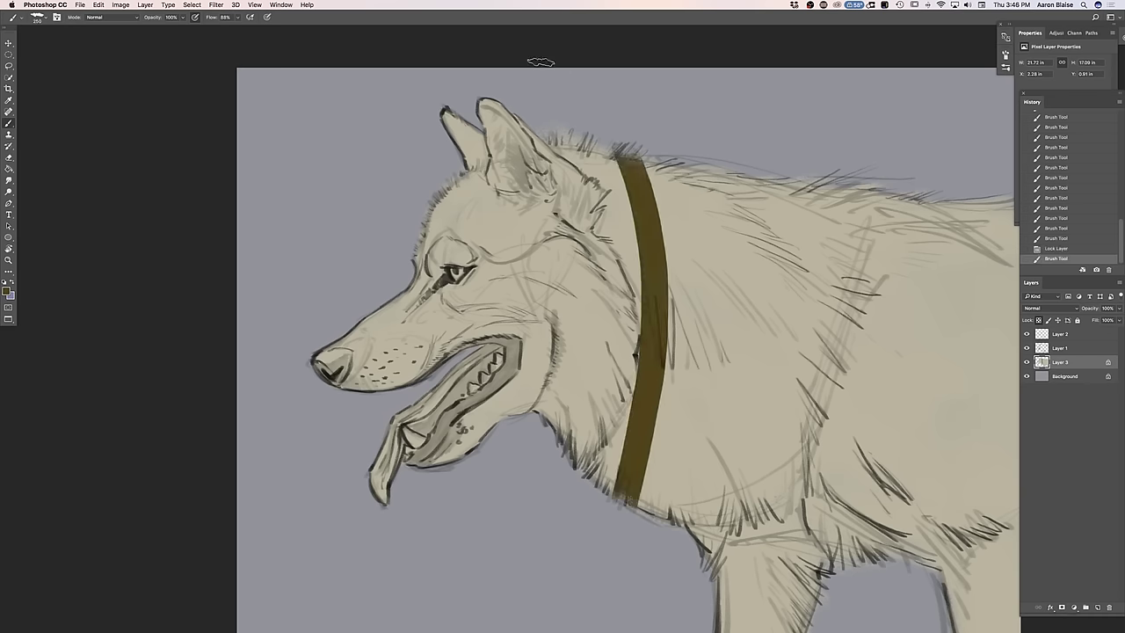
key("super+z")
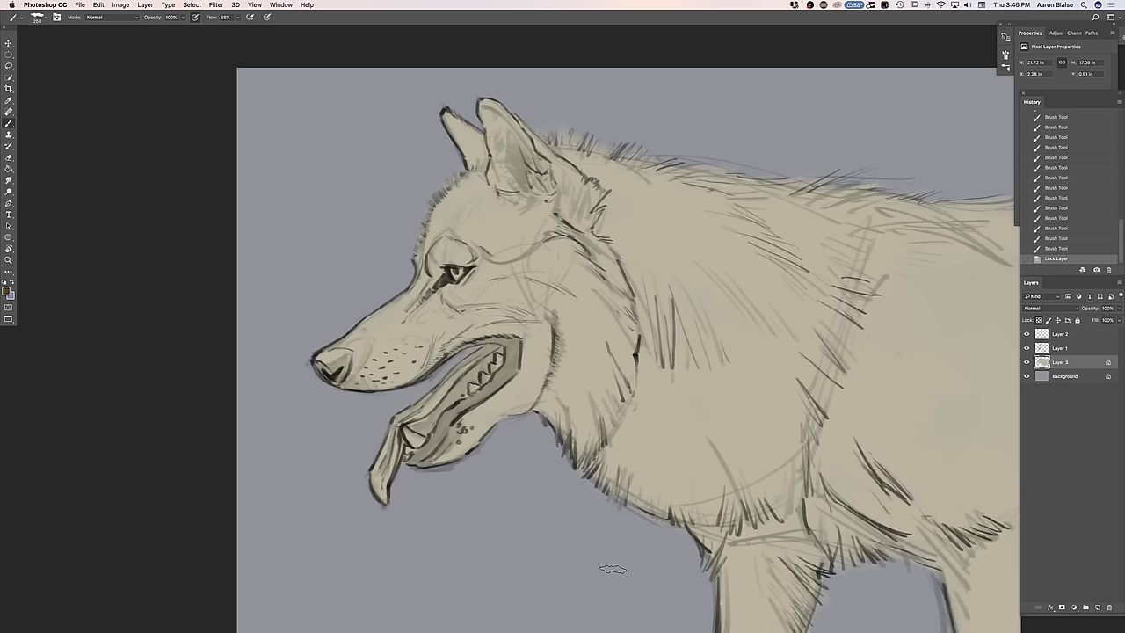
Sample the beige fur and shift it to a warmer, darker tan as the foreground colour
left_click(7, 293)
left_click(577, 381)
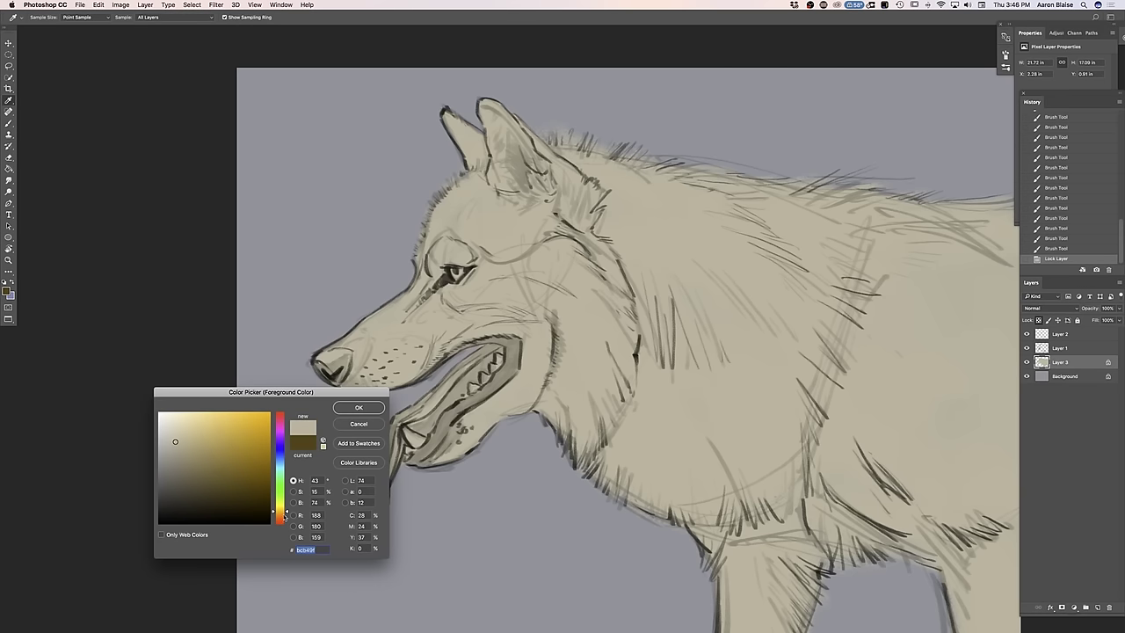
left_click(280, 514)
left_click_drag(191, 446, 200, 450)
left_click(355, 408)
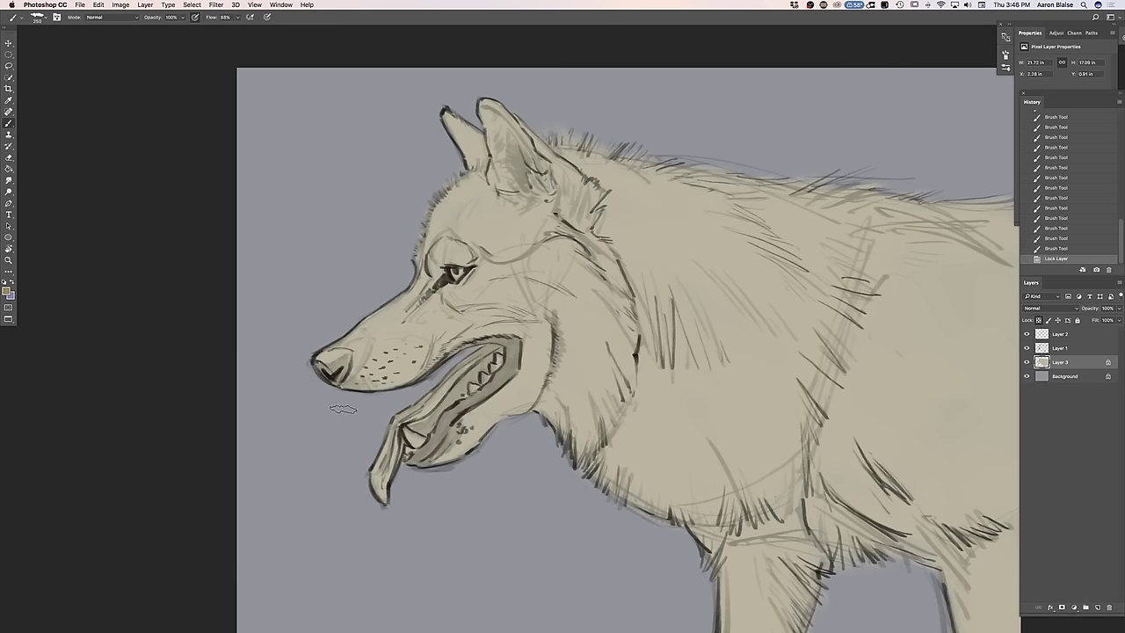
Shade tan along the bridge of the muzzle from the brow toward the nose with a smaller brush
key("[")
key("[")
key("[")
left_click(421, 262)
left_click(421, 261)
left_click(421, 262)
left_click(421, 262)
left_click(421, 262)
left_click(421, 261)
left_click_drag(421, 262, 420, 271)
left_click_drag(423, 264, 408, 300)
mouse_move(420, 281)
left_mouse_down()
mouse_move(397, 308)
mouse_move(420, 286)
mouse_move(355, 334)
left_mouse_up()
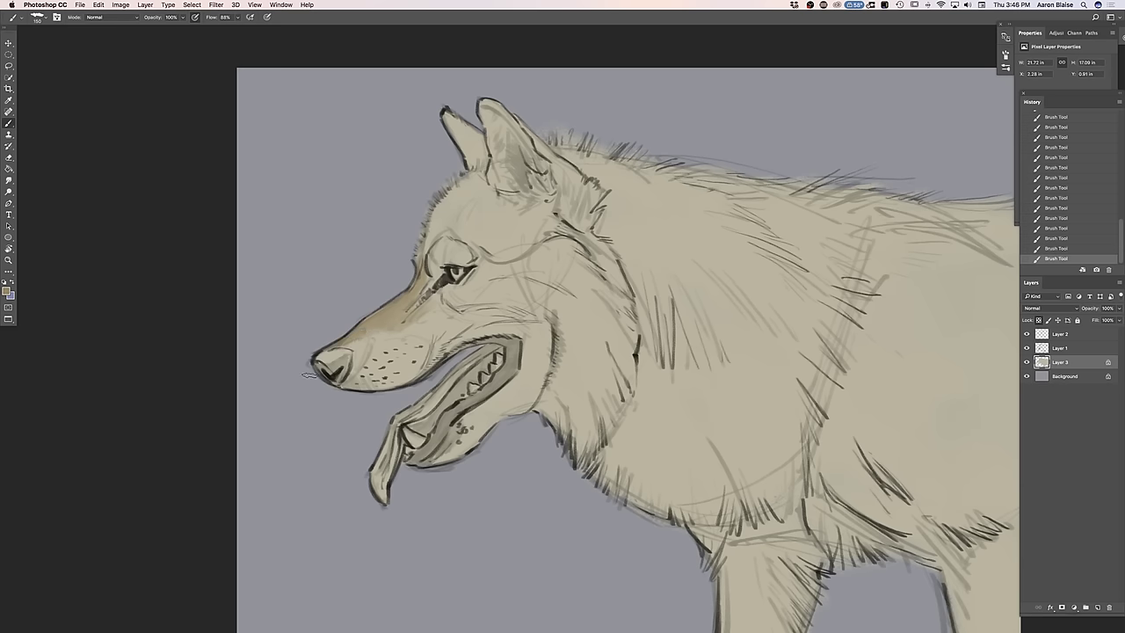
Set the foreground colour to dark blue-grey #353f49 and paint the wolf's nose
key("i")
left_click(7, 291)
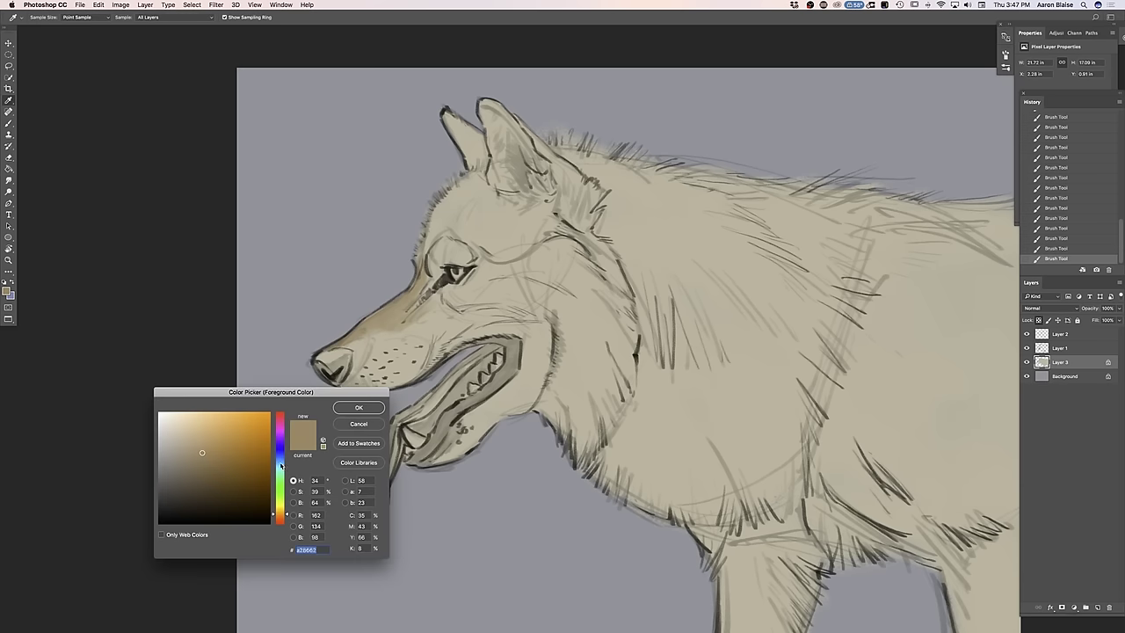
left_click(281, 459)
left_click_drag(196, 488, 188, 491)
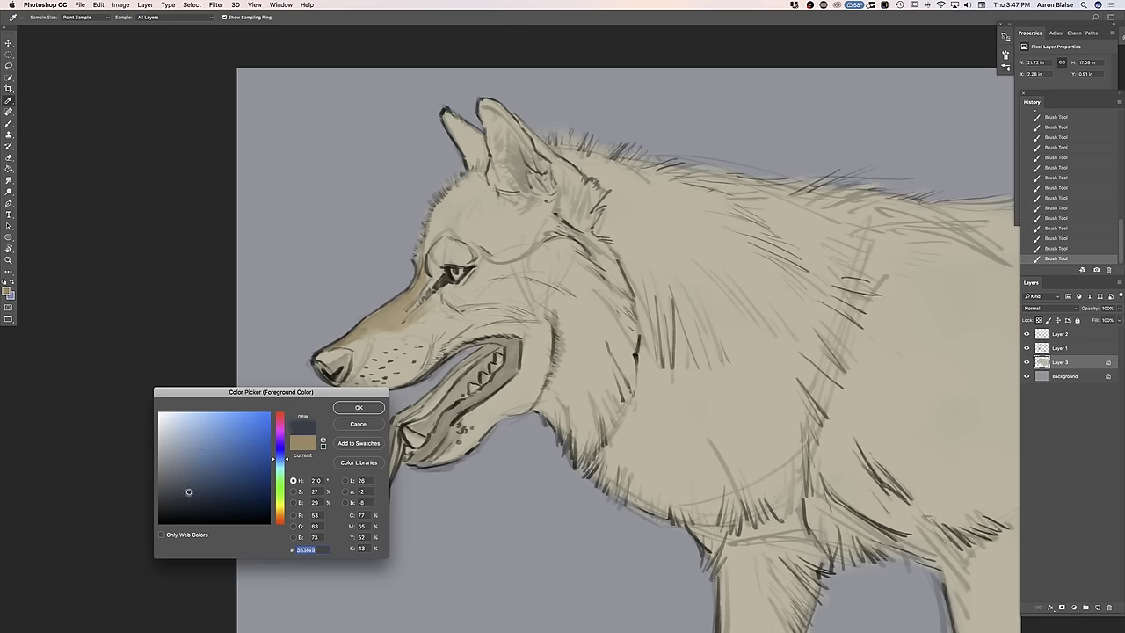
left_click(344, 409)
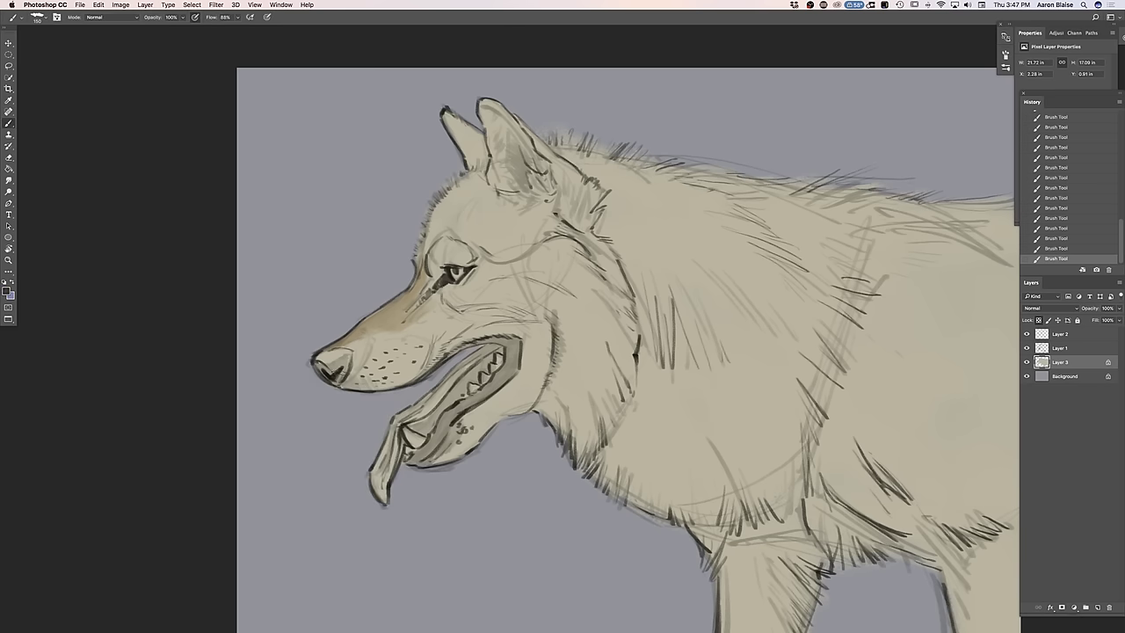
mouse_move(342, 352)
left_mouse_down()
mouse_move(345, 373)
mouse_move(327, 354)
mouse_move(318, 364)
mouse_move(342, 359)
mouse_move(341, 379)
mouse_move(321, 369)
mouse_move(359, 389)
mouse_move(373, 386)
mouse_move(359, 378)
mouse_move(379, 387)
mouse_move(418, 369)
mouse_move(376, 391)
mouse_move(352, 385)
left_mouse_up()
Paint the dark blue-grey lip line along the lower jaw and around the upper mouth edge with a smaller brush
key("]")
key("]")
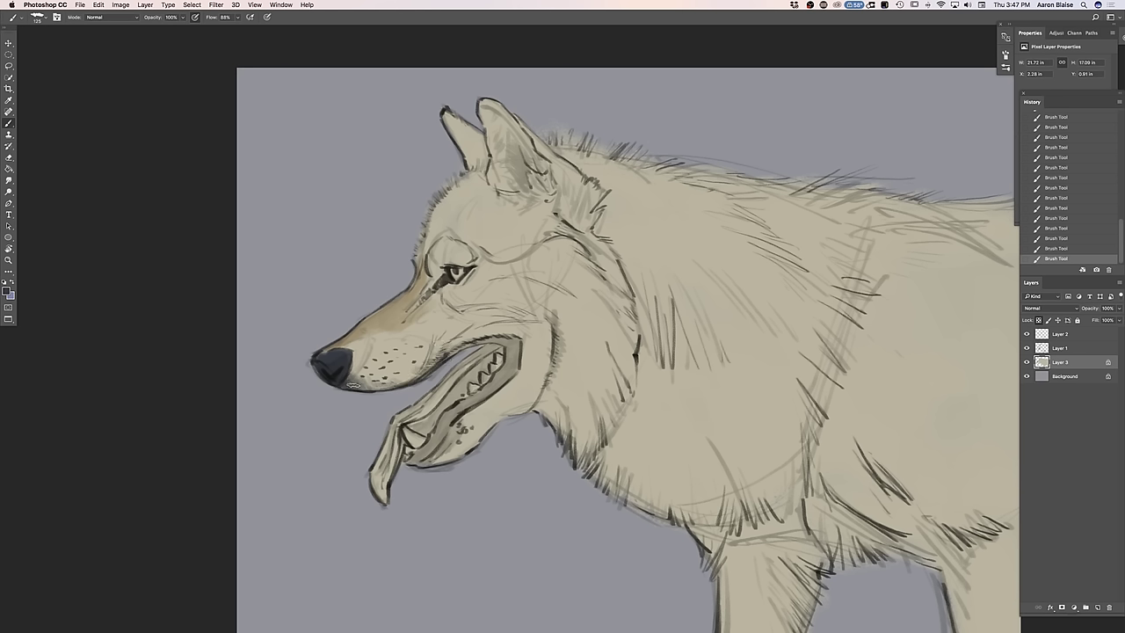
mouse_move(515, 344)
left_mouse_down()
mouse_move(514, 374)
mouse_move(510, 356)
mouse_move(510, 374)
mouse_move(466, 397)
mouse_move(444, 428)
left_mouse_up()
key("super+plus")
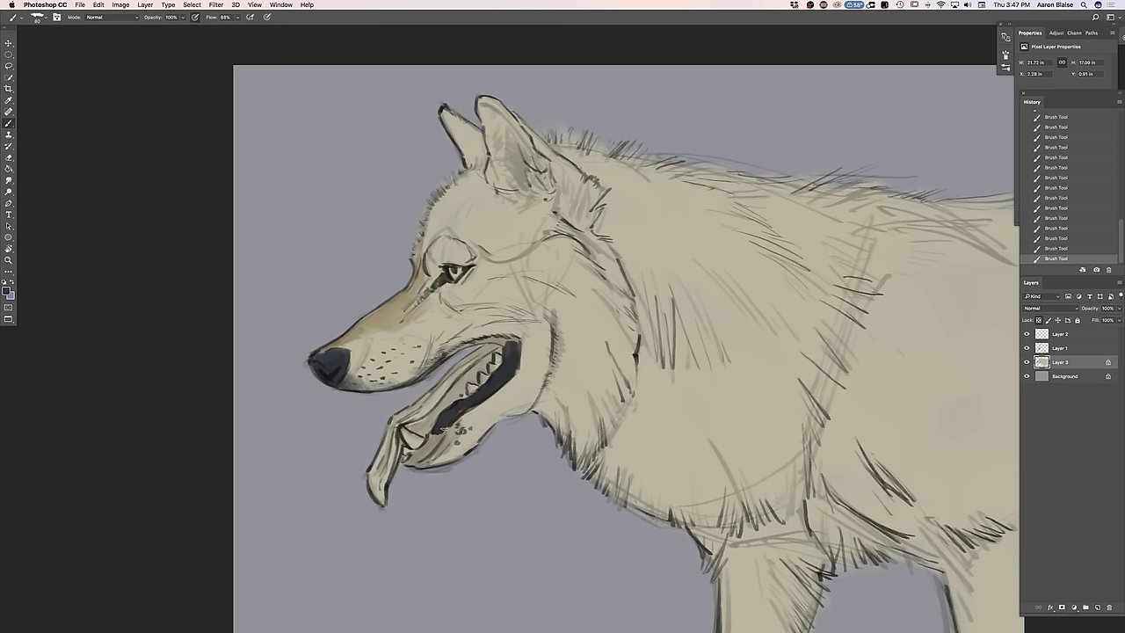
key("super+plus")
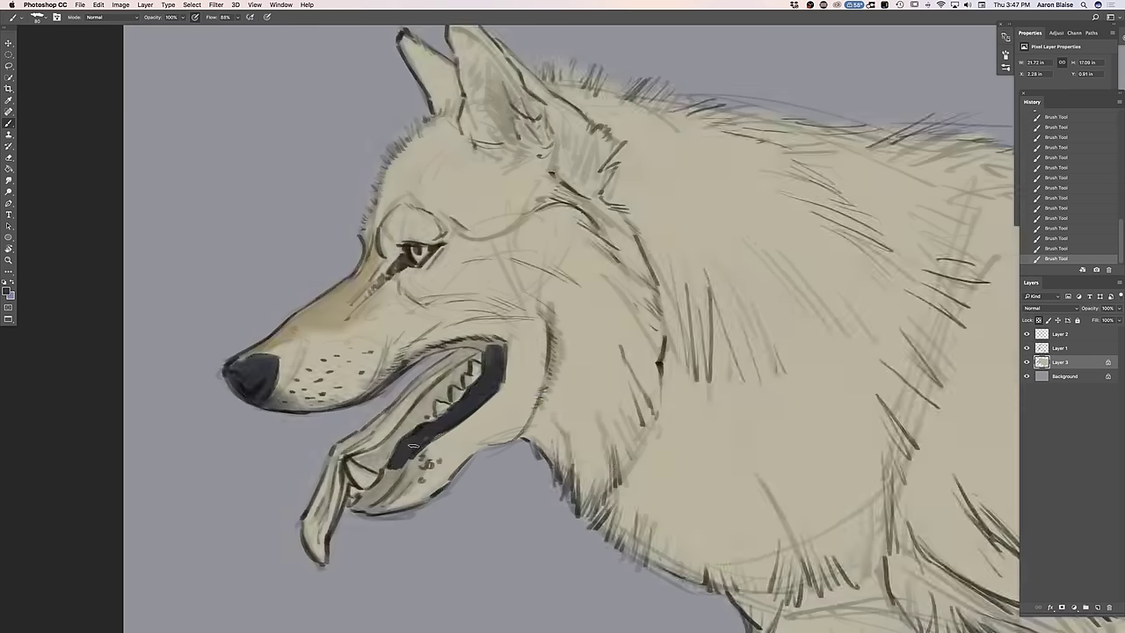
mouse_move(436, 431)
left_mouse_down()
mouse_move(375, 497)
mouse_move(367, 485)
mouse_move(349, 501)
mouse_move(378, 492)
left_mouse_up()
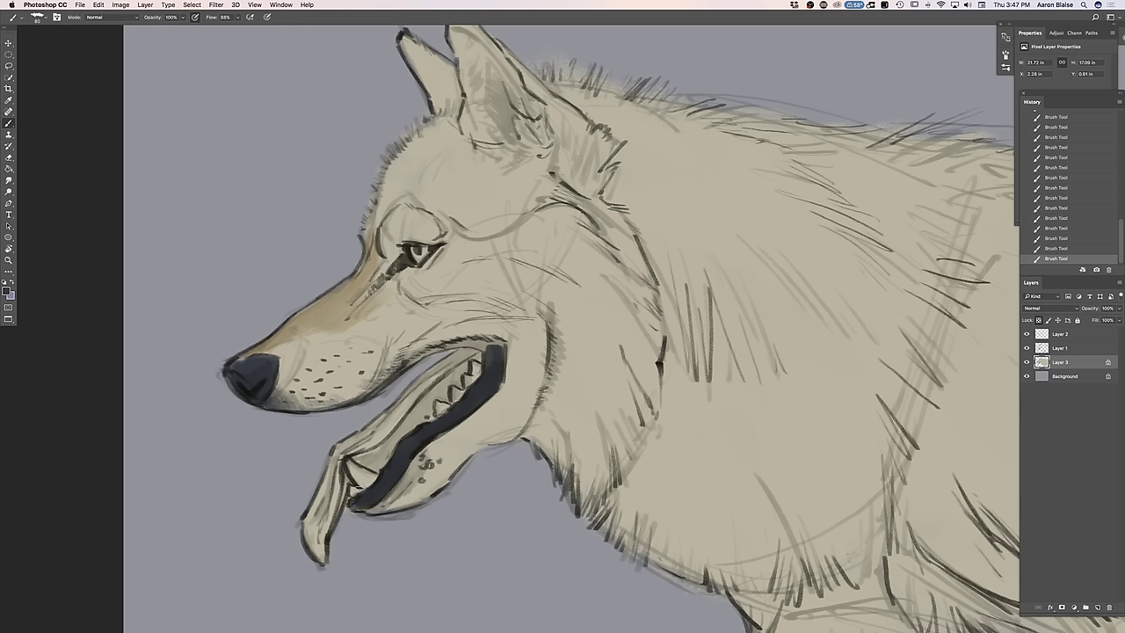
mouse_move(477, 345)
left_mouse_down()
mouse_move(498, 343)
mouse_move(451, 341)
mouse_move(384, 384)
left_mouse_up()
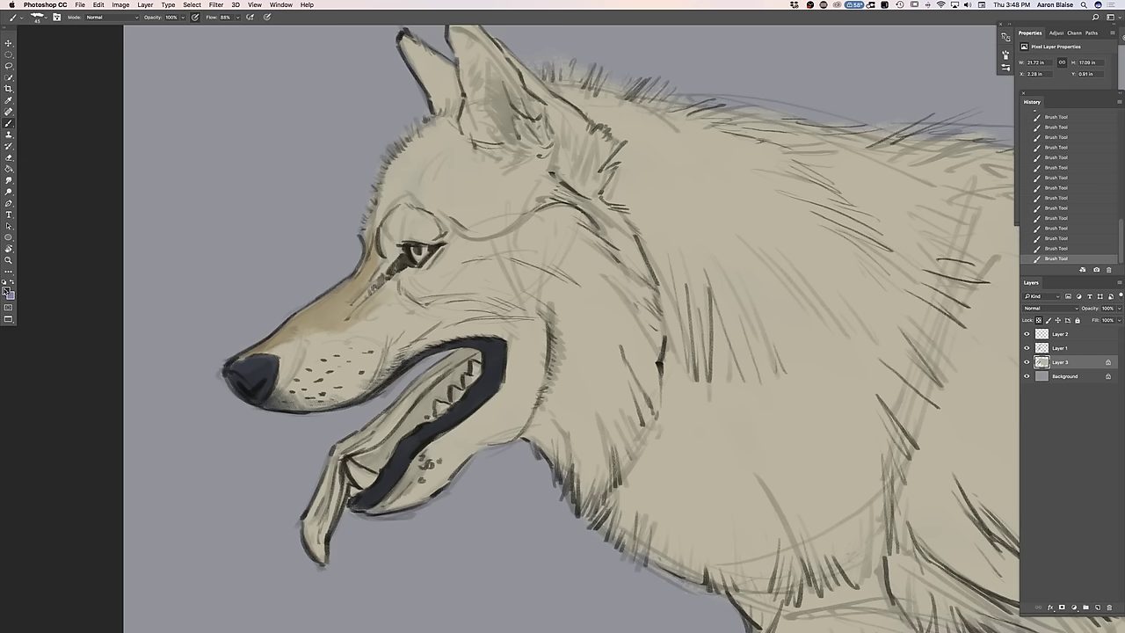
Change the foreground colour to a muted pink, #905e6a
left_click(9, 291)
left_click(279, 519)
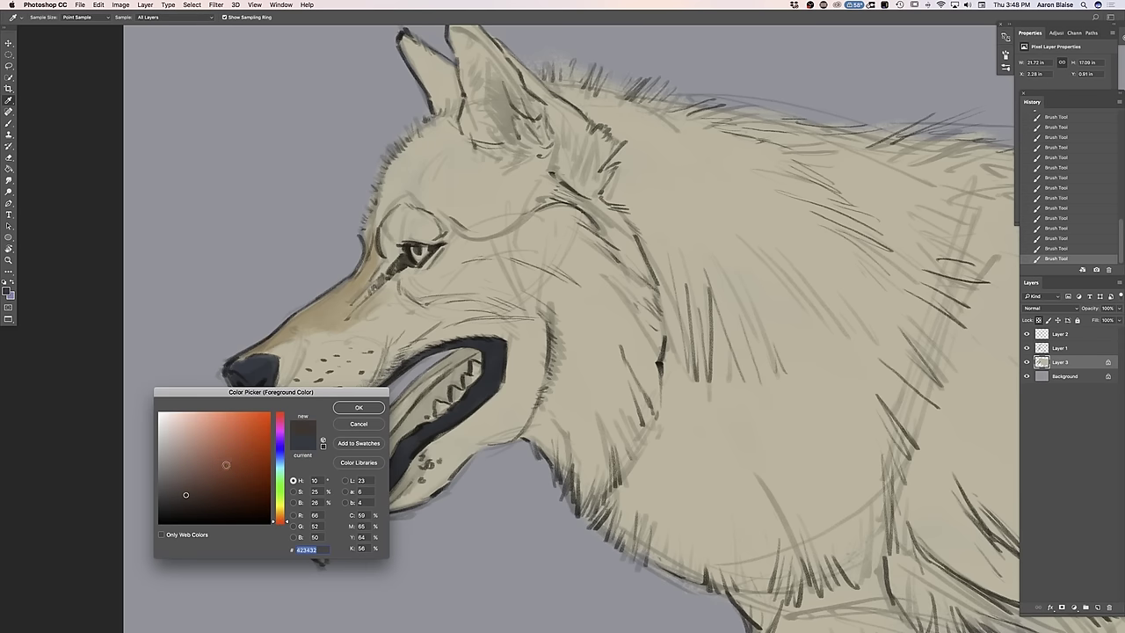
left_click(281, 418)
left_click(206, 448)
left_click_drag(206, 449, 196, 461)
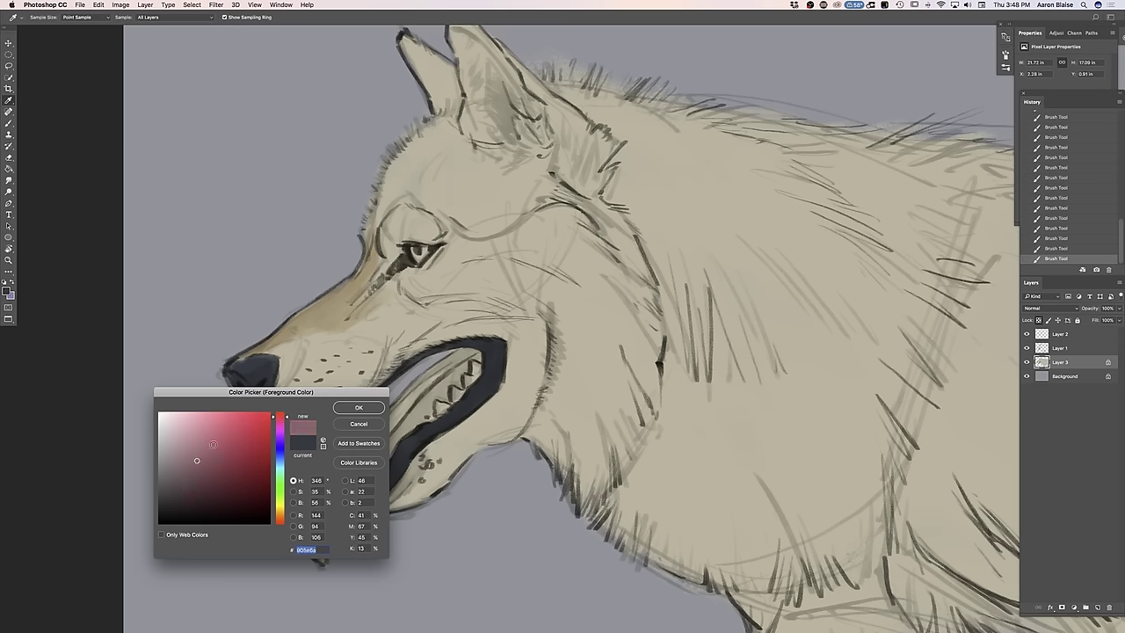
left_click(342, 412)
Paint the inside of the mouth and the whole hanging tongue pink, leaving the teeth unpainted
mouse_move(466, 354)
left_mouse_down()
mouse_move(436, 376)
mouse_move(466, 358)
left_mouse_up()
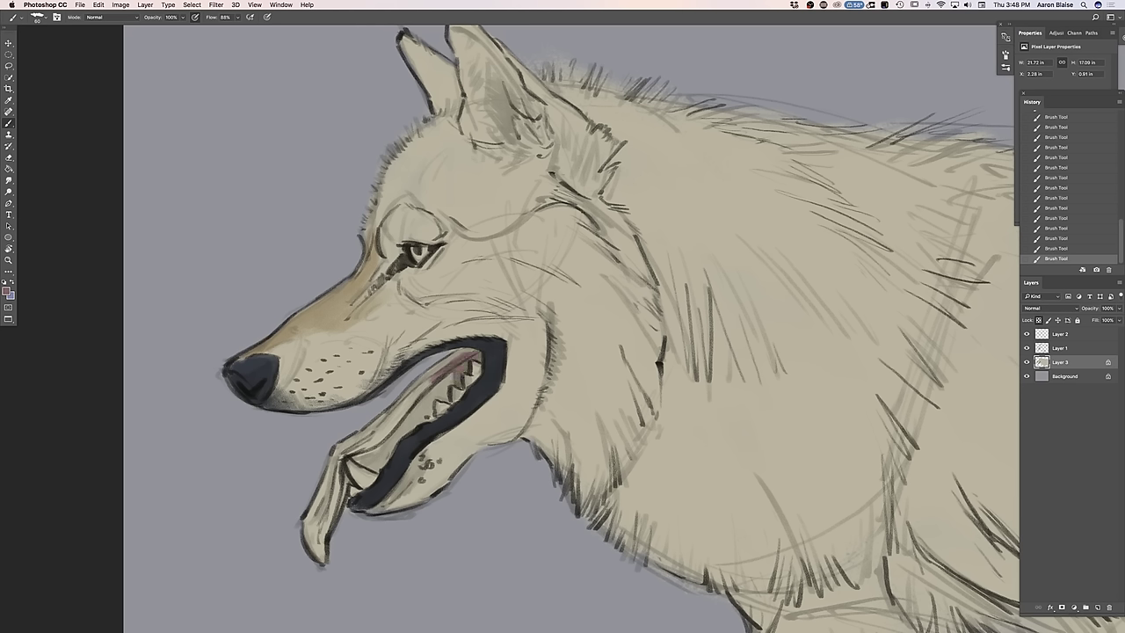
mouse_move(457, 352)
left_mouse_down()
mouse_move(426, 386)
mouse_move(449, 392)
left_mouse_up()
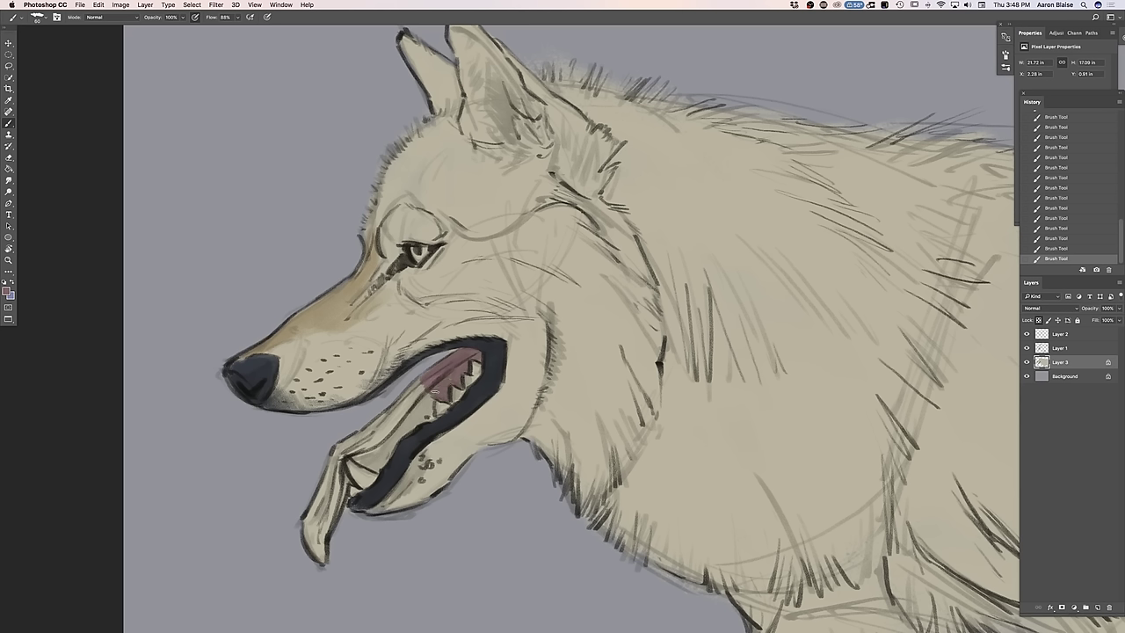
mouse_move(429, 381)
left_mouse_down()
mouse_move(408, 398)
mouse_move(438, 366)
mouse_move(397, 404)
mouse_move(432, 412)
left_mouse_up()
mouse_move(417, 424)
left_mouse_down()
mouse_move(368, 431)
mouse_move(385, 427)
mouse_move(371, 446)
mouse_move(392, 437)
mouse_move(373, 465)
mouse_move(341, 443)
mouse_move(361, 432)
mouse_move(326, 479)
mouse_move(334, 467)
mouse_move(345, 480)
mouse_move(329, 527)
mouse_move(321, 492)
mouse_move(309, 520)
mouse_move(320, 566)
left_mouse_up()
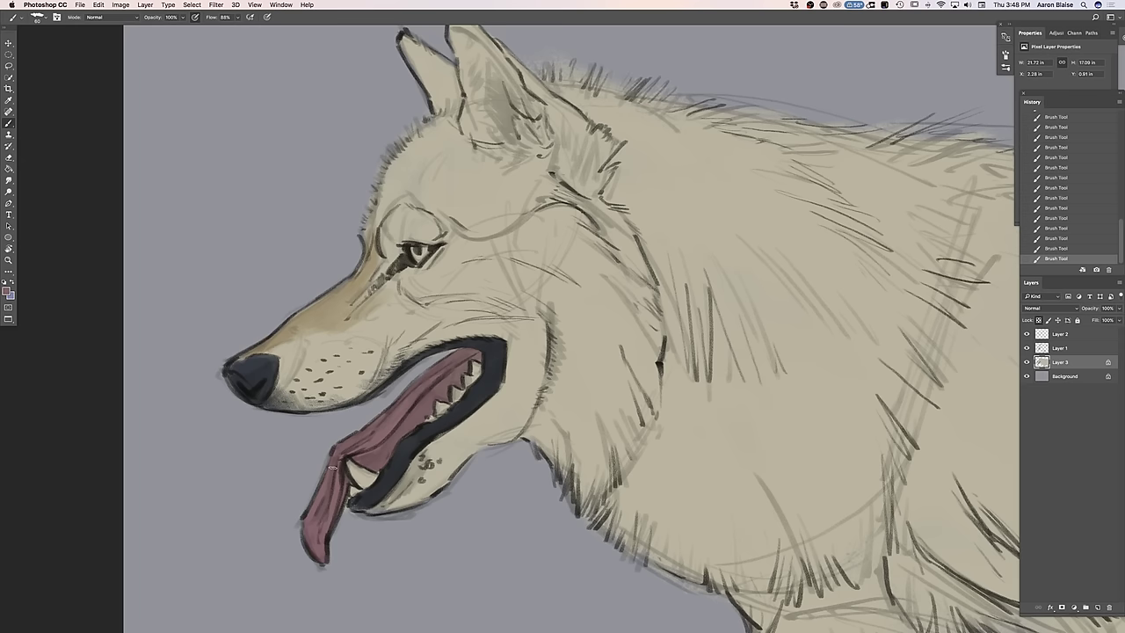
Set the foreground colour to golden yellow #cdaa5f and paint the iris of the eye
left_click(8, 292)
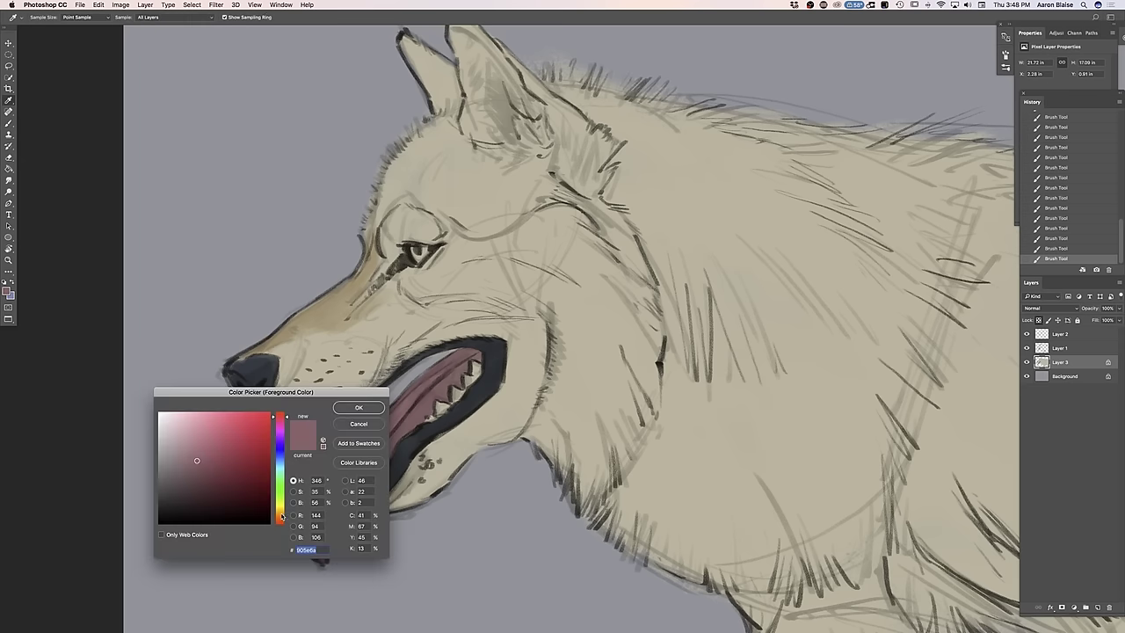
left_click(280, 514)
left_click_drag(280, 514, 279, 511)
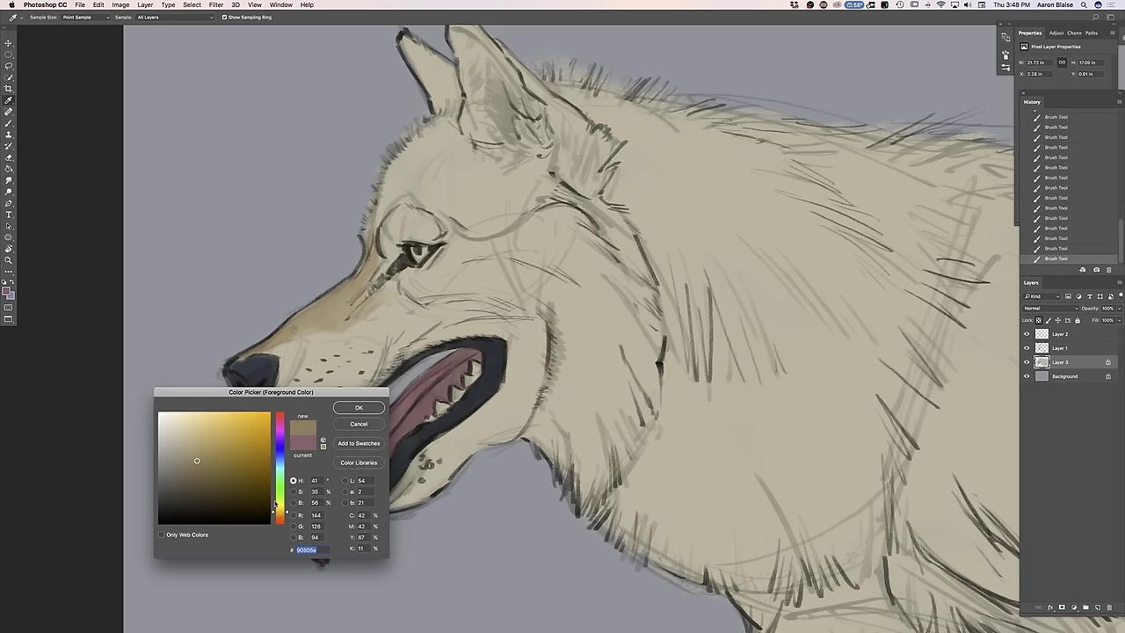
left_click_drag(204, 444, 215, 437)
key("Return")
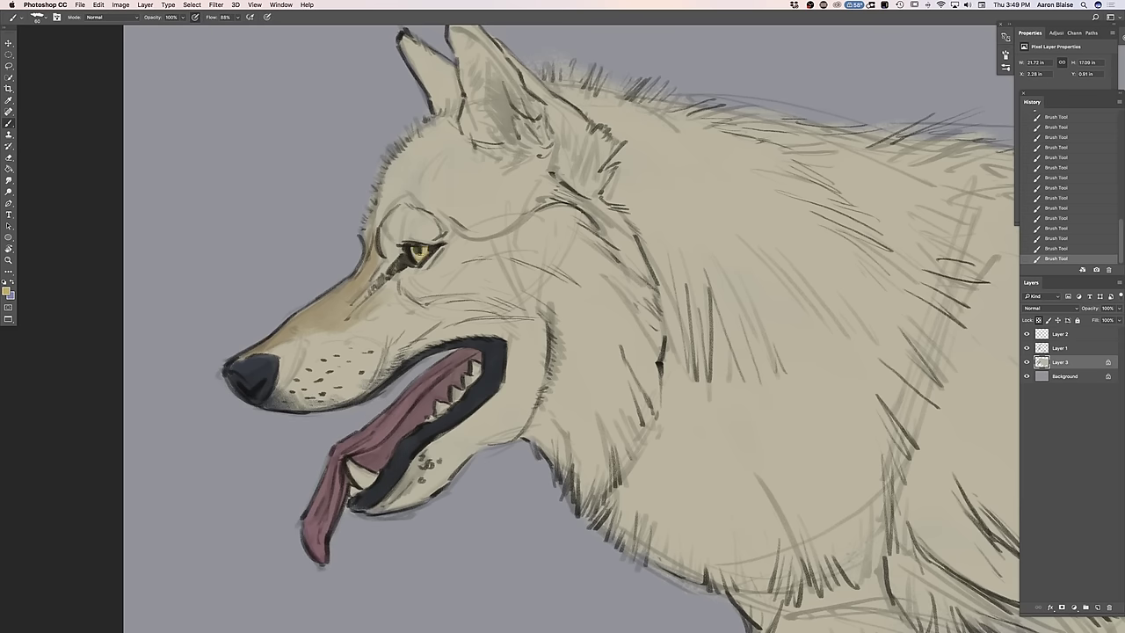
Sample the dark lip colour and darken the markings around the eye with a small brush
left_click(7, 292)
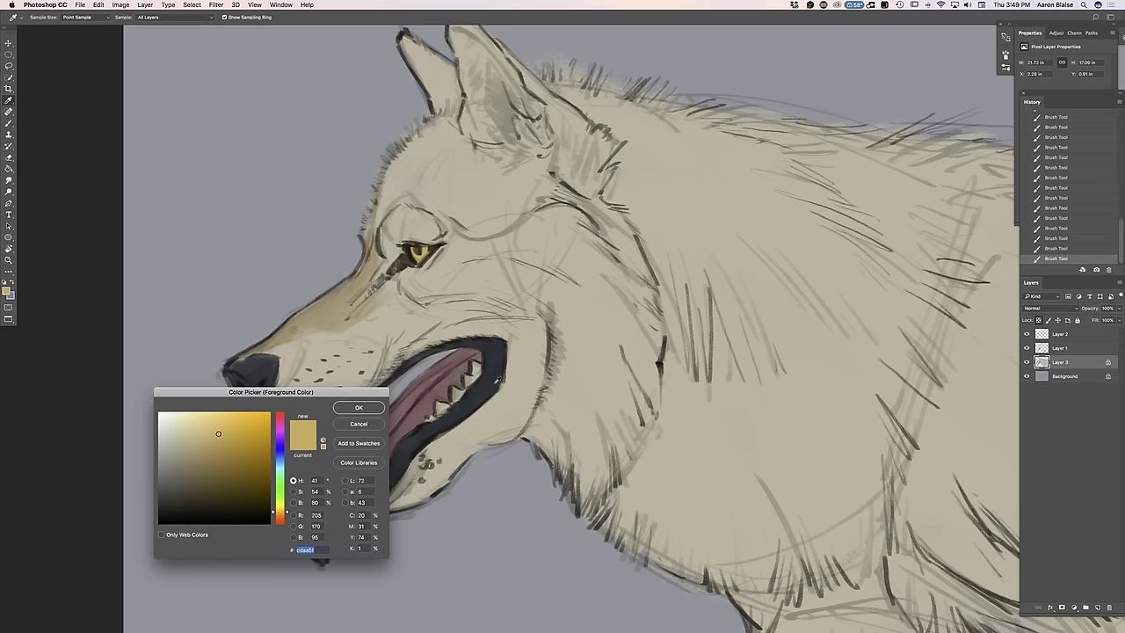
left_click(496, 379)
left_click(358, 408)
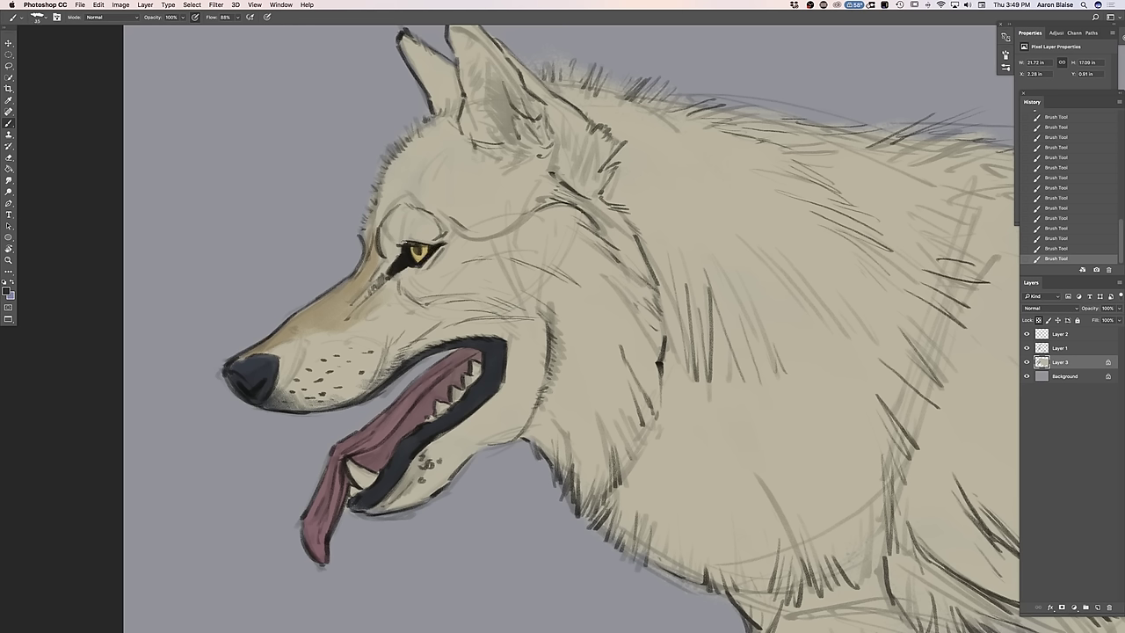
Set the foreground colour to blue-grey #4d555c and paint the fur patch over the brow and forehead up to the ears
left_click(6, 291)
left_click(178, 484)
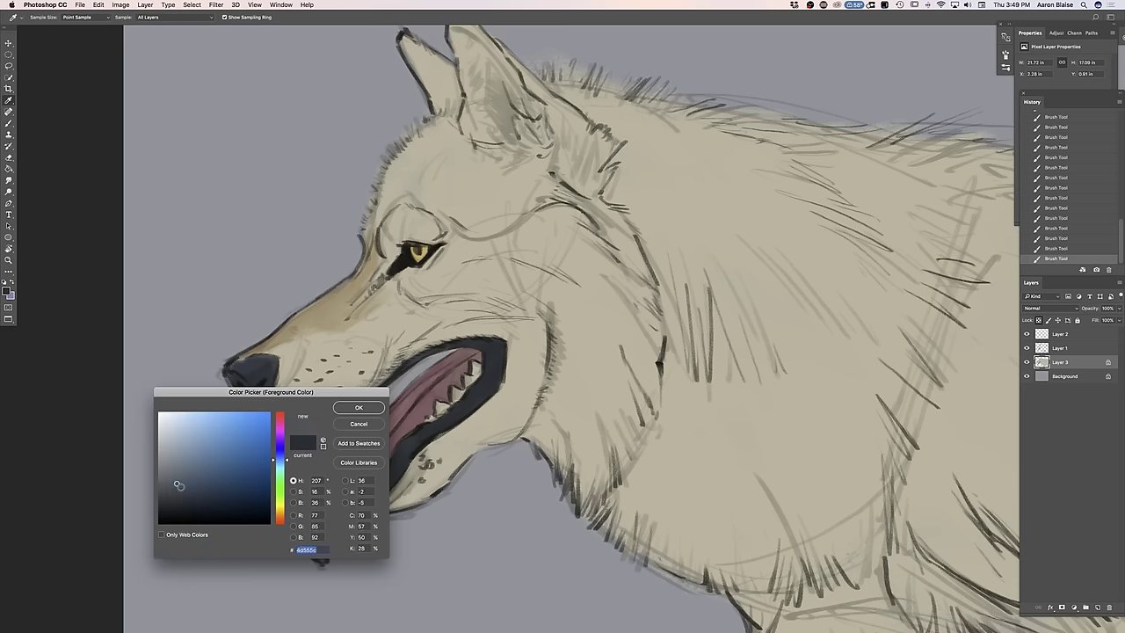
left_click(352, 409)
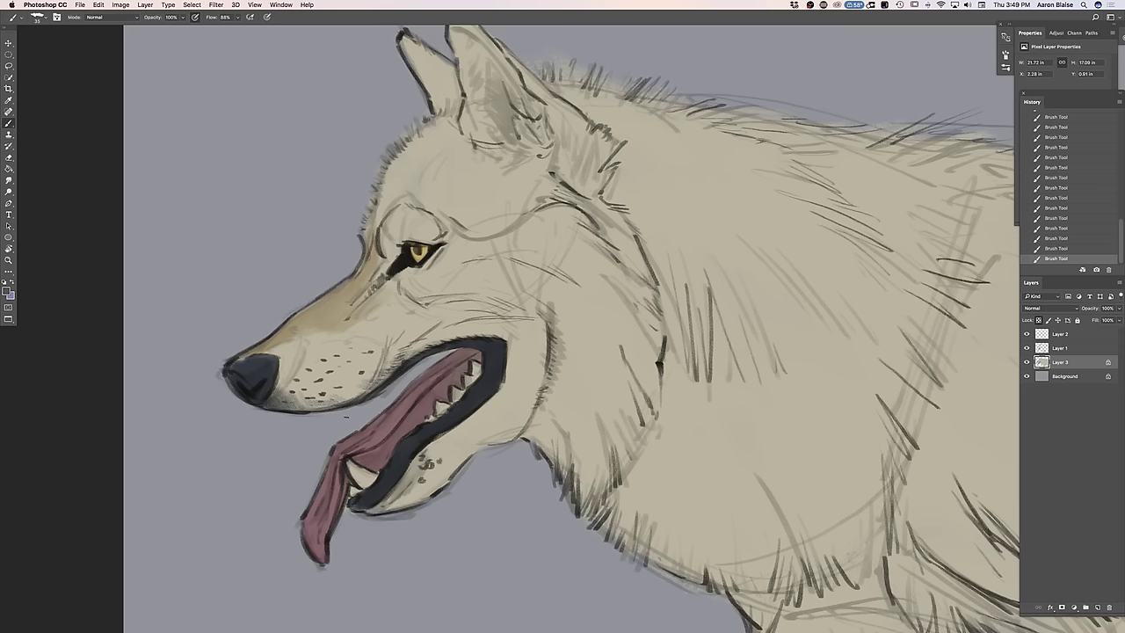
mouse_move(439, 216)
left_mouse_down()
mouse_move(484, 237)
mouse_move(503, 232)
mouse_move(475, 221)
mouse_move(531, 215)
mouse_move(479, 232)
left_mouse_up()
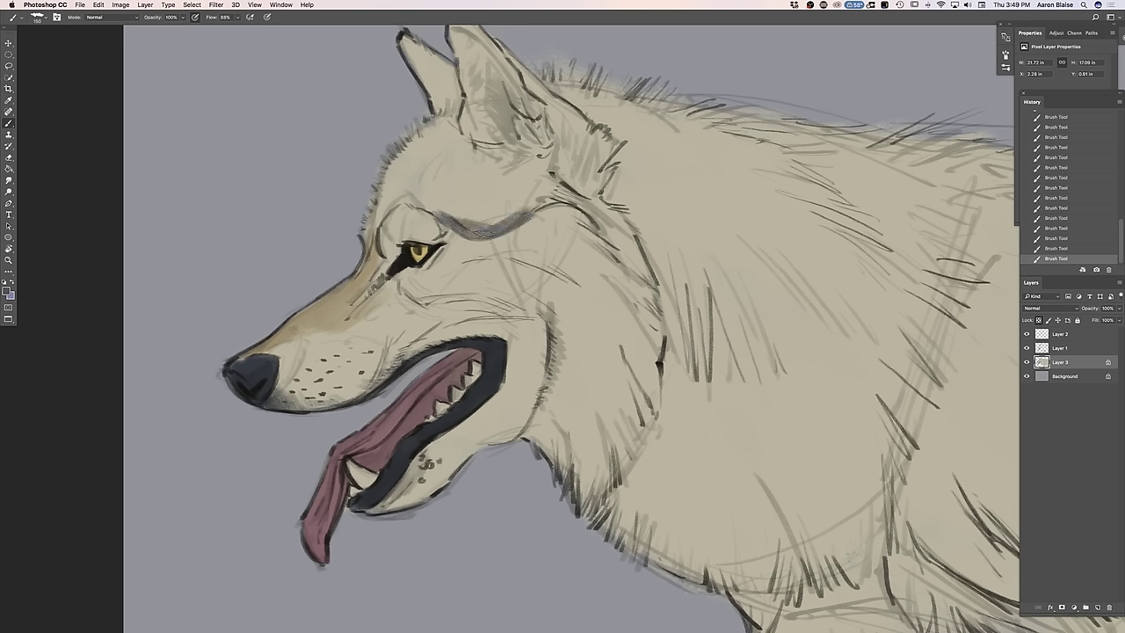
mouse_move(532, 204)
left_mouse_down()
mouse_move(499, 201)
mouse_move(502, 216)
mouse_move(476, 219)
mouse_move(484, 193)
mouse_move(506, 192)
mouse_move(476, 180)
mouse_move(480, 162)
mouse_move(460, 161)
mouse_move(510, 165)
mouse_move(512, 175)
mouse_move(539, 160)
mouse_move(542, 193)
mouse_move(549, 176)
mouse_move(458, 186)
mouse_move(458, 149)
mouse_move(480, 159)
mouse_move(452, 195)
mouse_move(474, 182)
mouse_move(463, 172)
mouse_move(411, 204)
mouse_move(444, 175)
mouse_move(451, 147)
mouse_move(460, 163)
mouse_move(449, 114)
mouse_move(436, 158)
mouse_move(410, 147)
mouse_move(387, 166)
left_mouse_up()
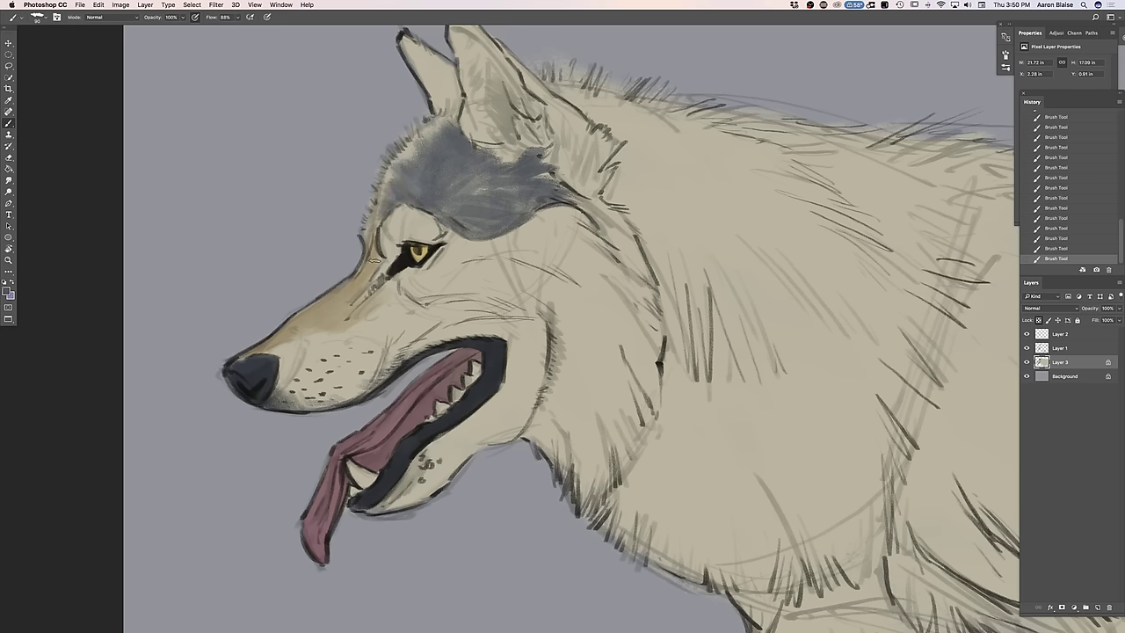
Set the foreground colour to pale cream #d9d1bf and lighten the fur above the eye, on the muzzle, cheek and lower jaw
left_click(7, 291)
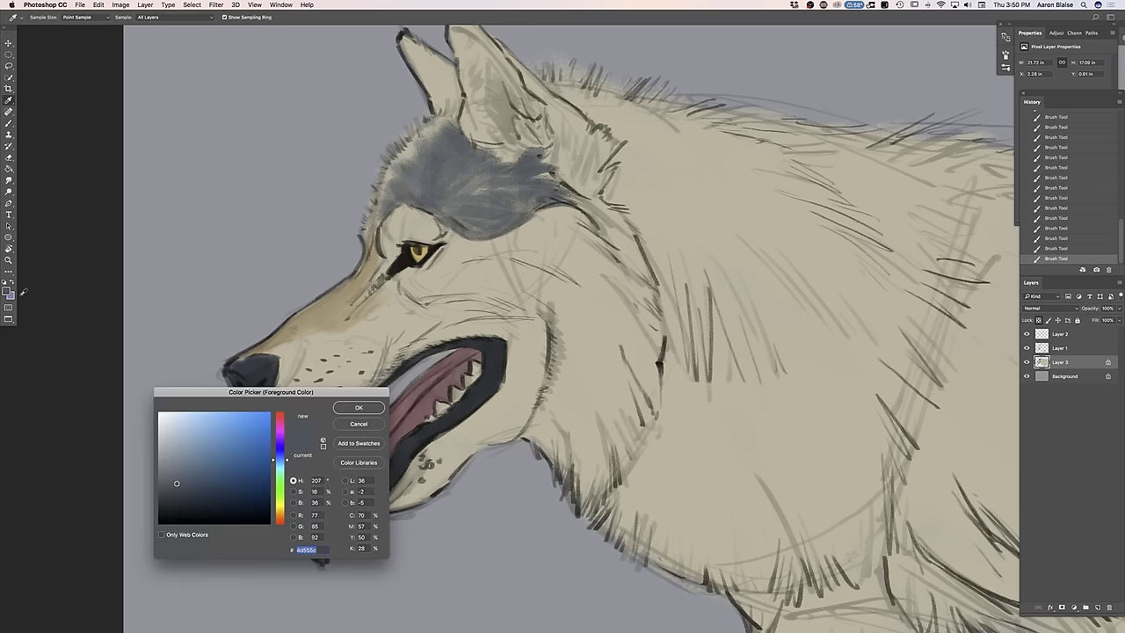
left_click(422, 228)
left_click(176, 428)
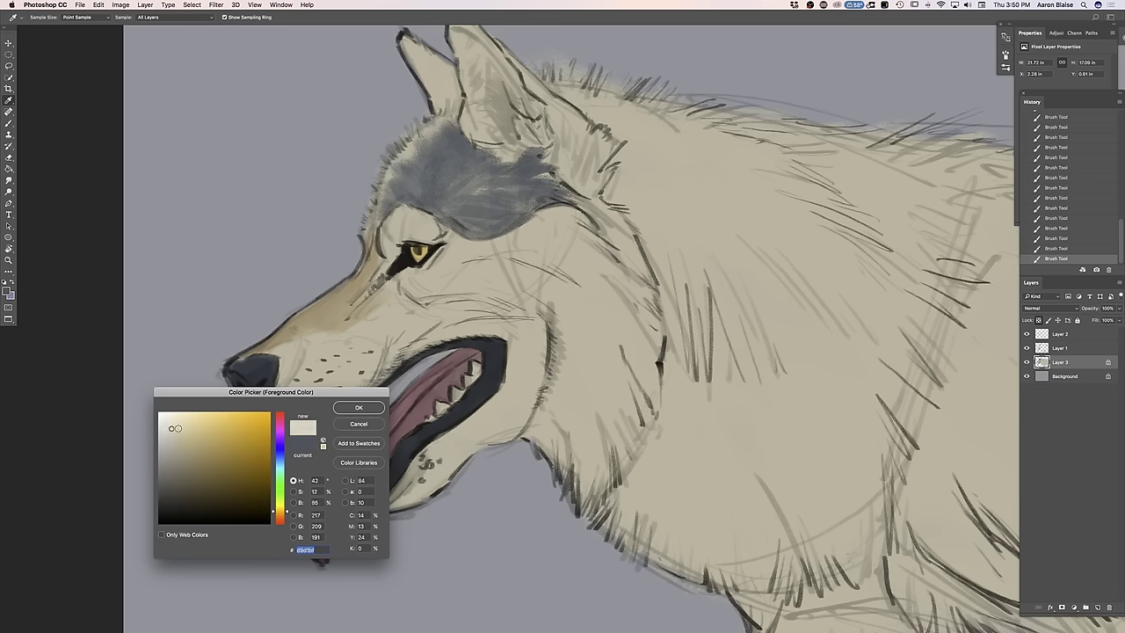
left_click(348, 409)
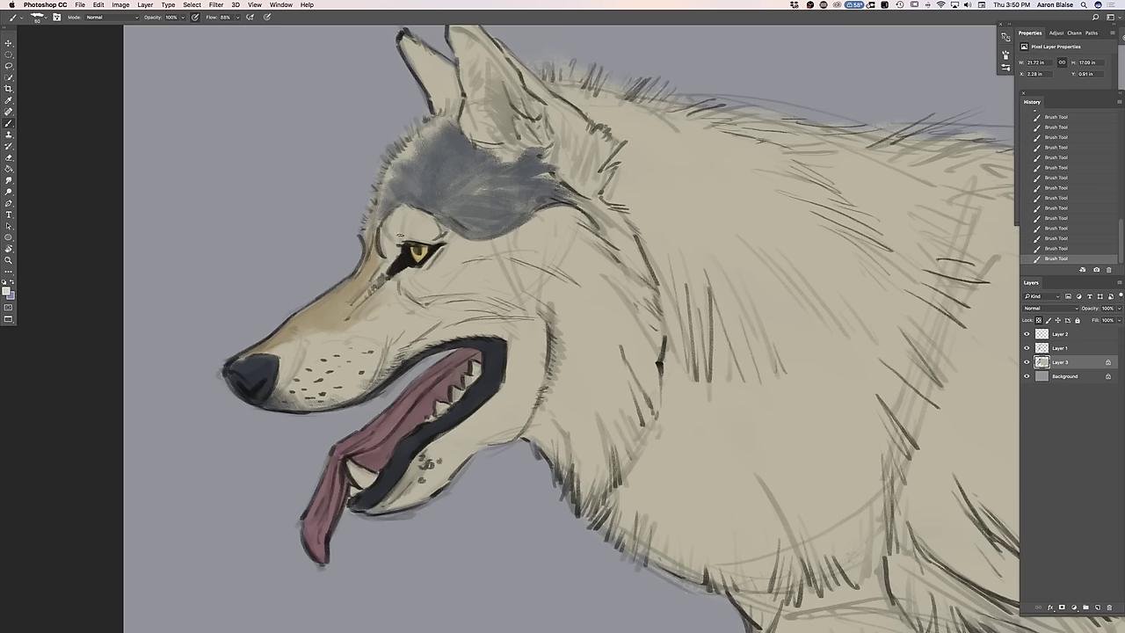
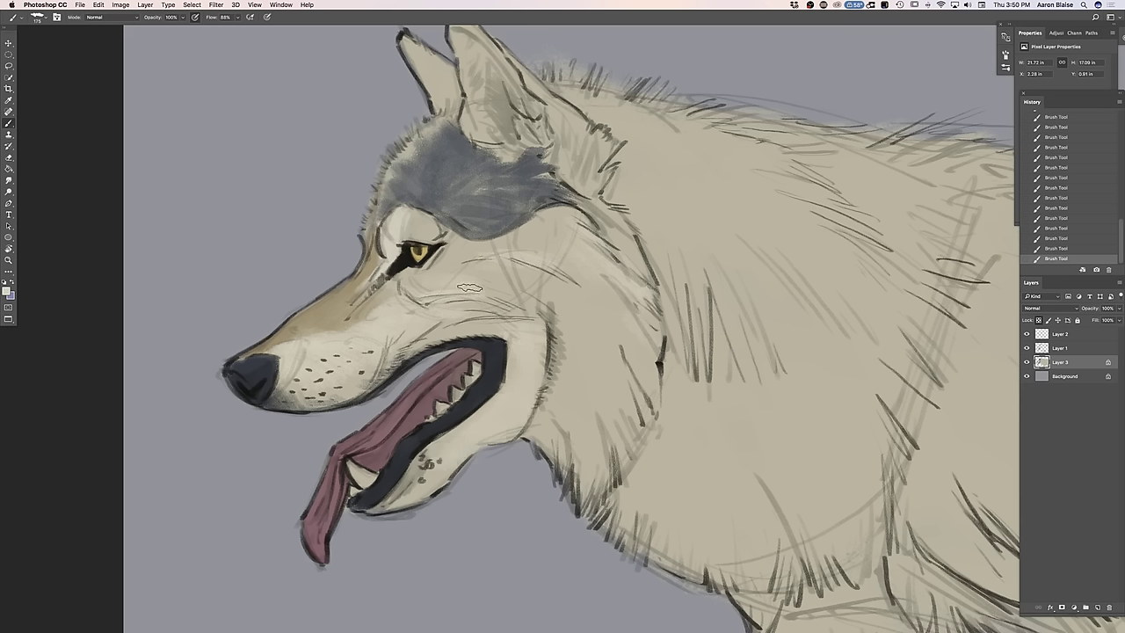
Sample greyish brown #82735f from the muzzle and shade the fur beside and behind the eye, enlarging the brush
left_click_drag(176, 360, 193, 434)
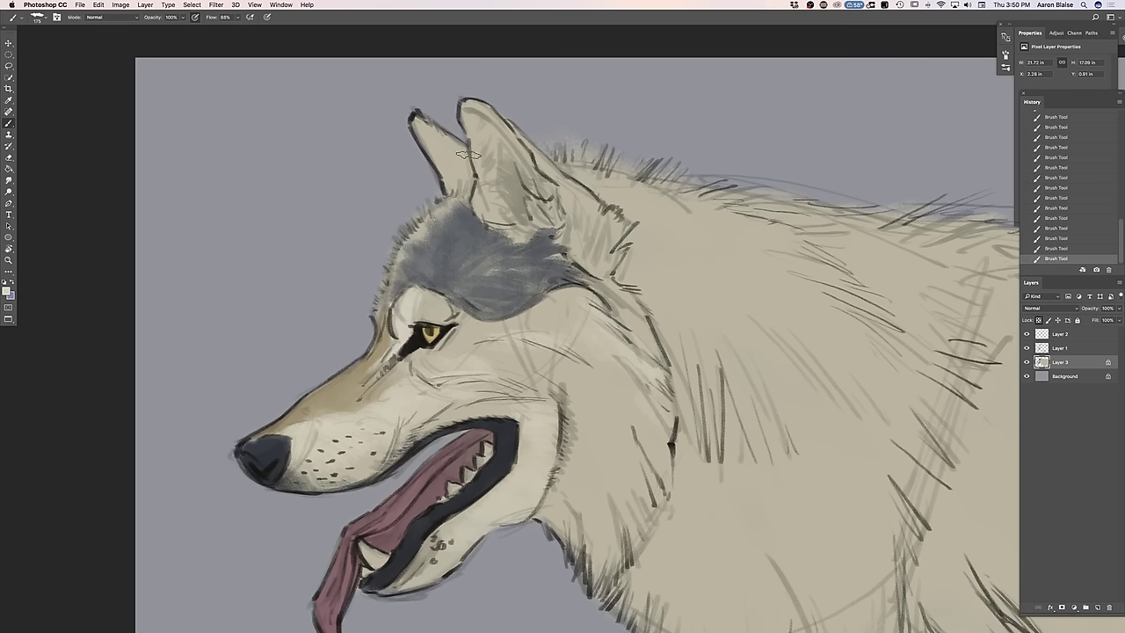
left_click(9, 290)
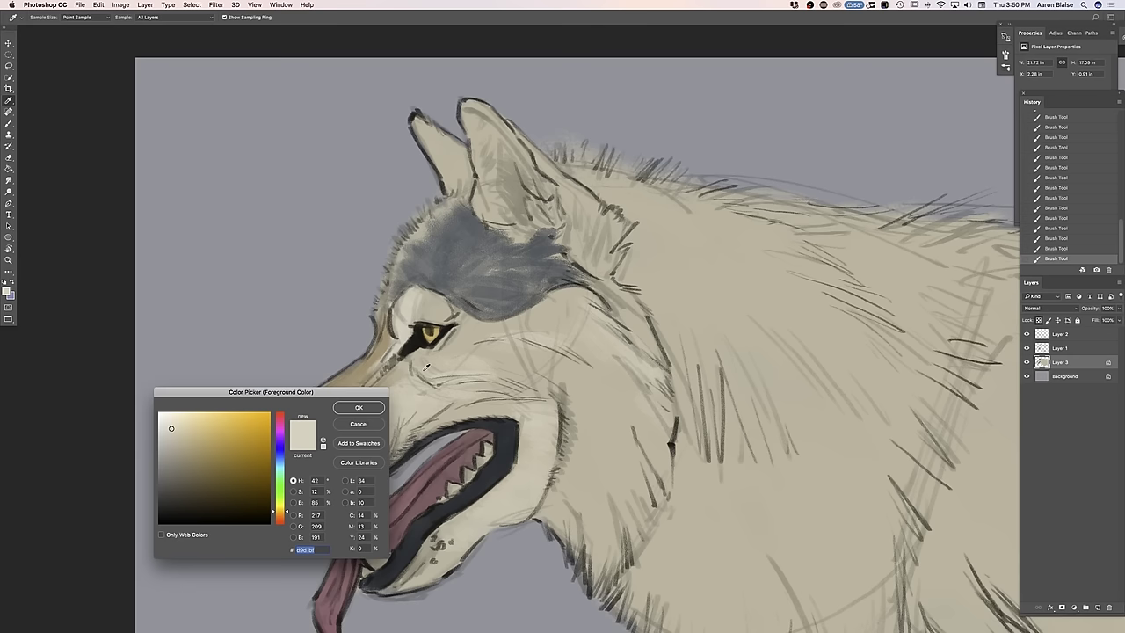
left_click(346, 370)
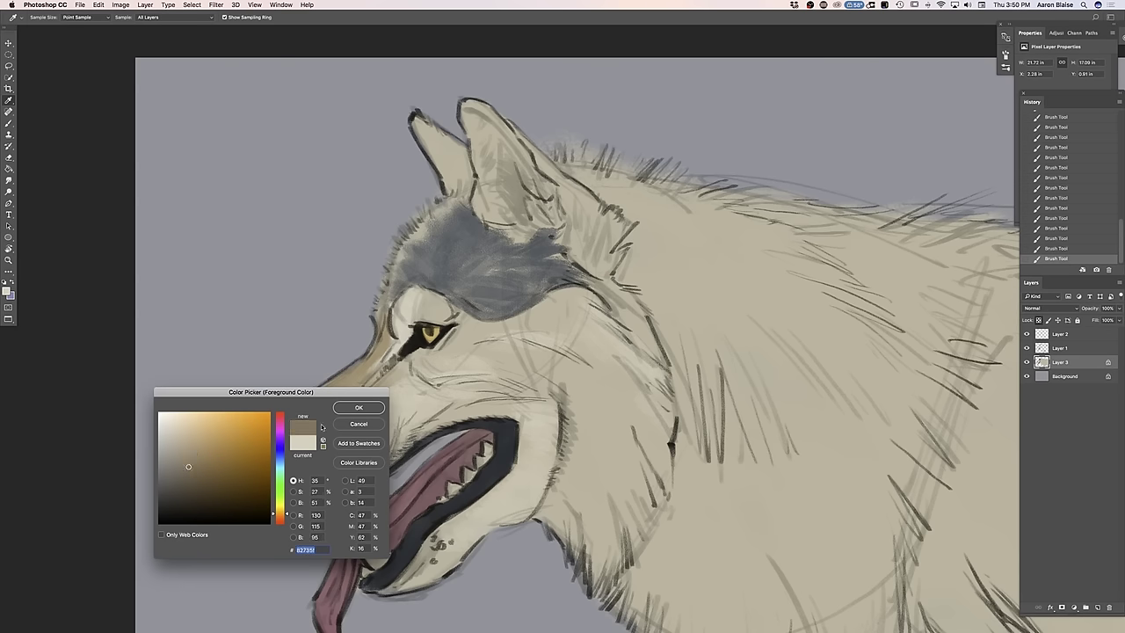
left_click(352, 409)
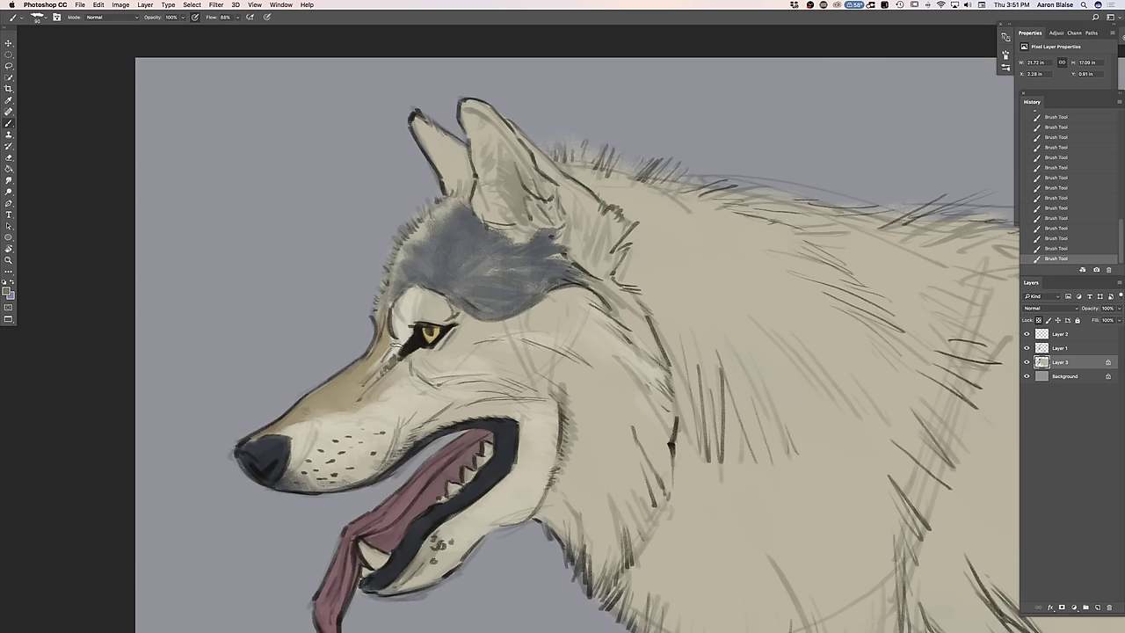
left_click_drag(392, 356, 343, 398)
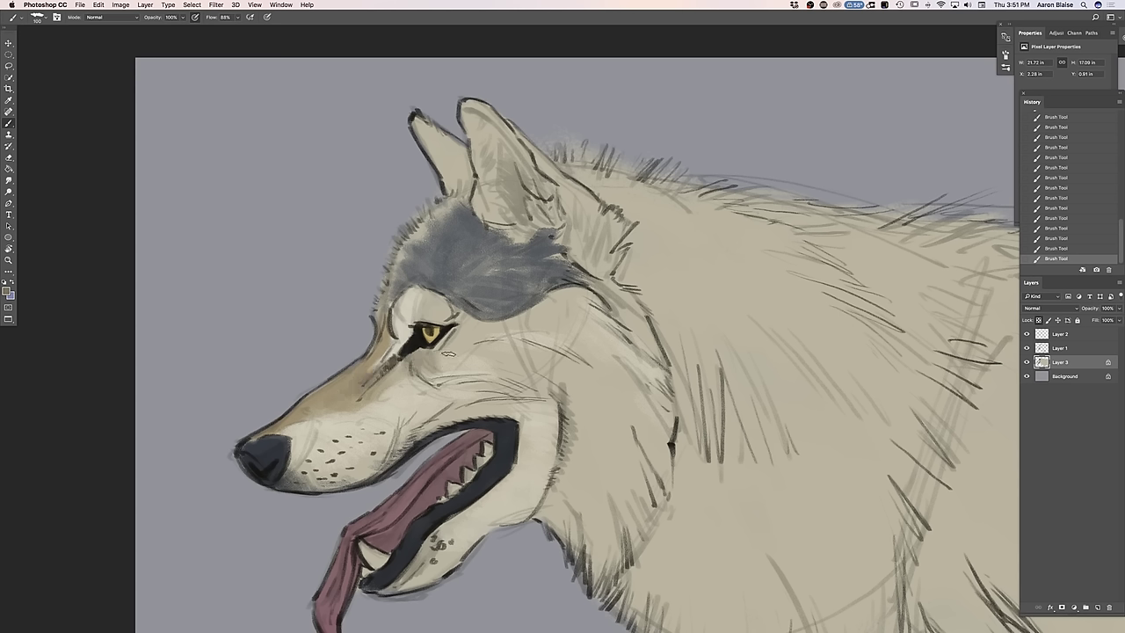
key("]")
key("]")
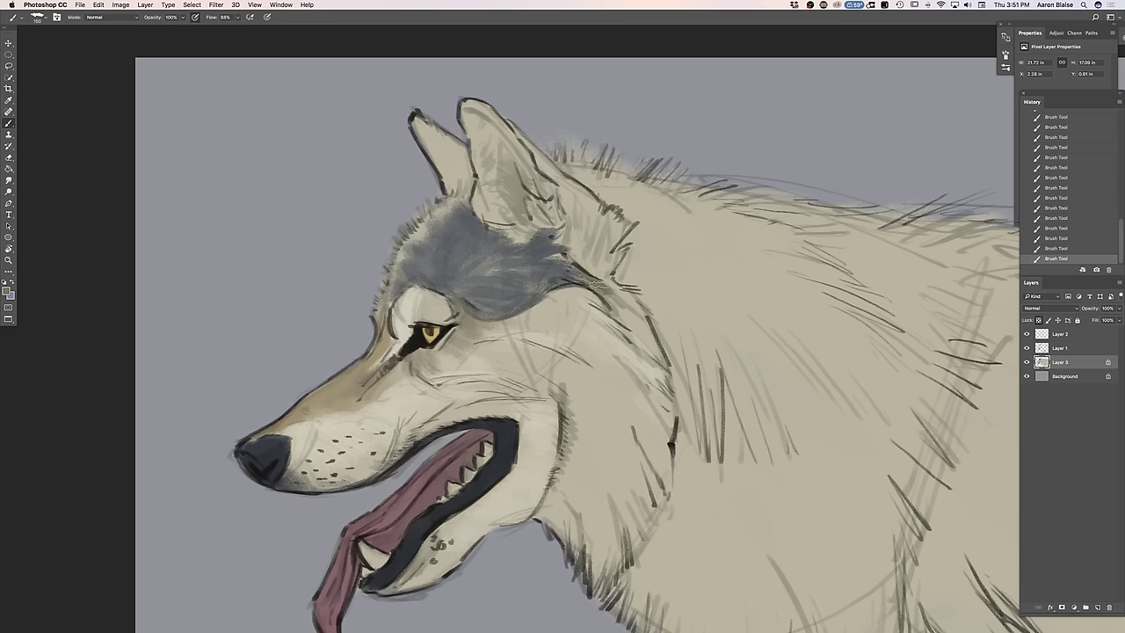
Set the foreground colour to reddish brown #9d6841 and paint the back of the near ear down to its base
left_click(6, 291)
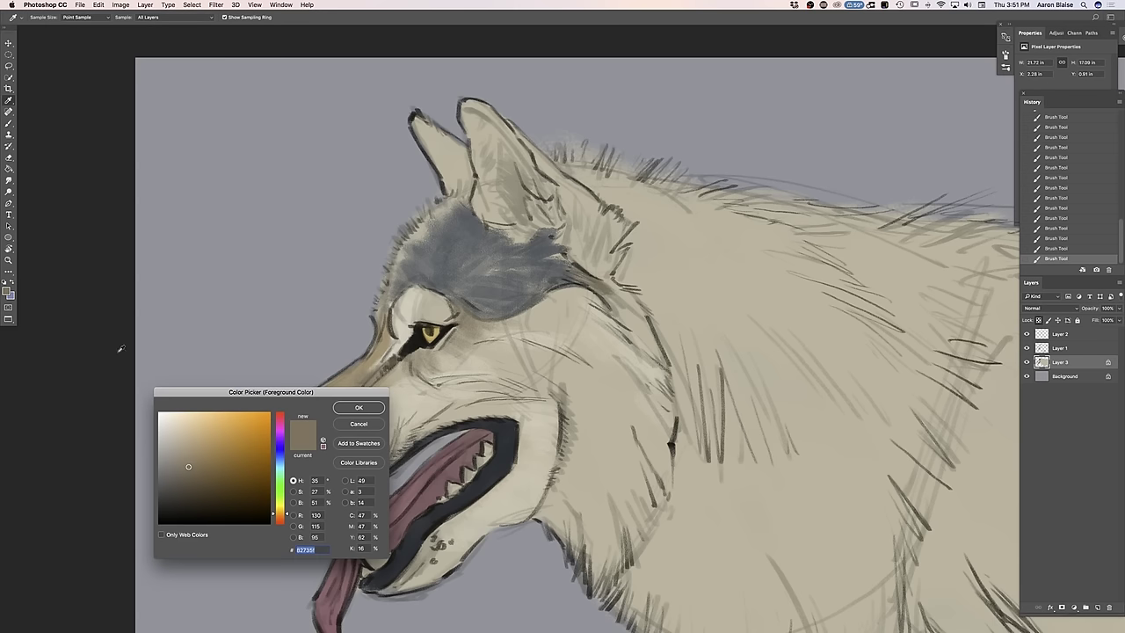
left_click_drag(280, 518, 281, 519)
left_click(223, 454)
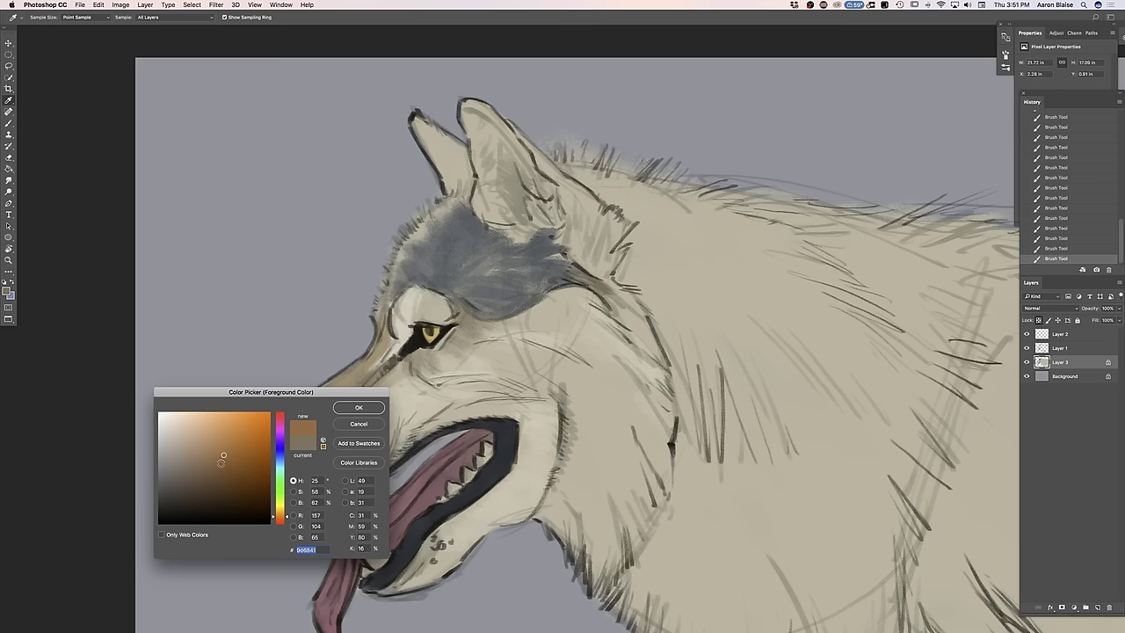
left_click(357, 408)
mouse_move(625, 225)
left_mouse_down()
mouse_move(595, 263)
mouse_move(613, 254)
mouse_move(591, 250)
mouse_move(591, 209)
mouse_move(553, 174)
mouse_move(568, 204)
mouse_move(508, 118)
left_mouse_up()
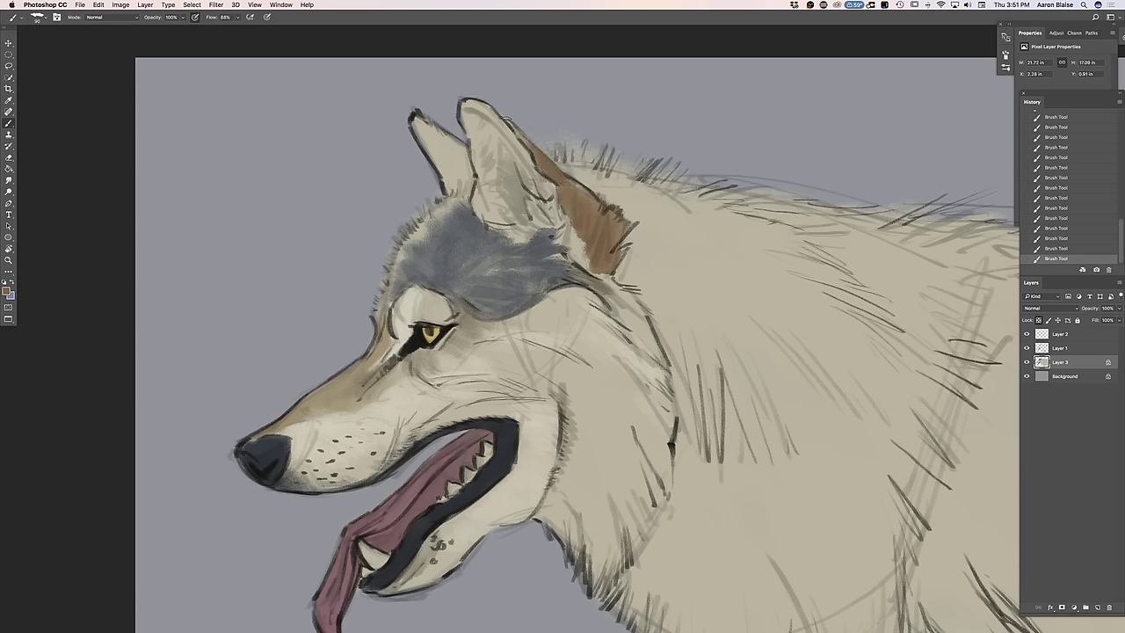
Finish the reddish brown at the base of the near ear and fill the back of the far ear
mouse_move(584, 213)
left_mouse_down()
mouse_move(567, 230)
mouse_move(580, 262)
left_mouse_up()
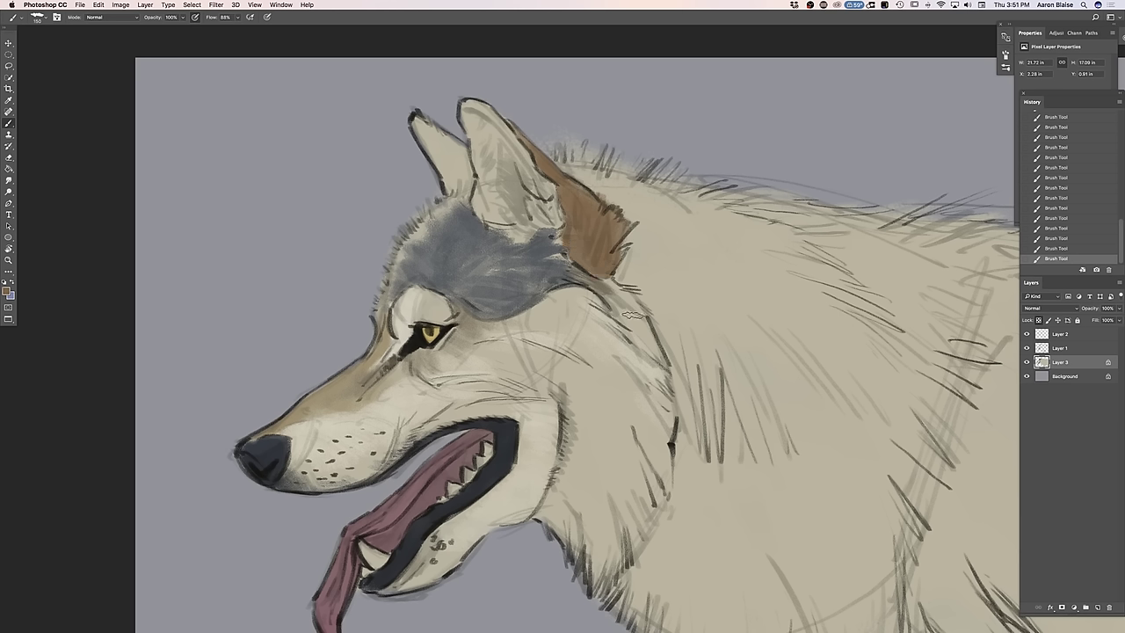
mouse_move(464, 160)
left_mouse_down()
mouse_move(438, 133)
mouse_move(450, 179)
mouse_move(420, 121)
mouse_move(455, 158)
mouse_move(443, 160)
mouse_move(446, 191)
left_mouse_up()
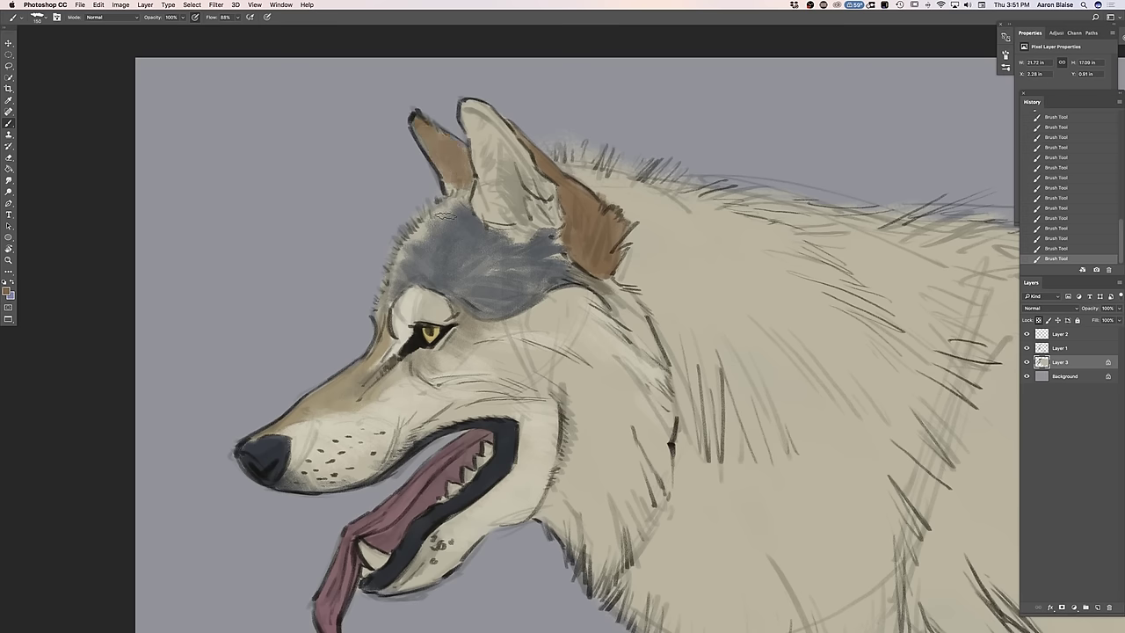
Sample beige from the neck fur, darken it to a greyish olive, and paint the shadowed fur behind the ear and cheek down the neck
left_click(8, 290)
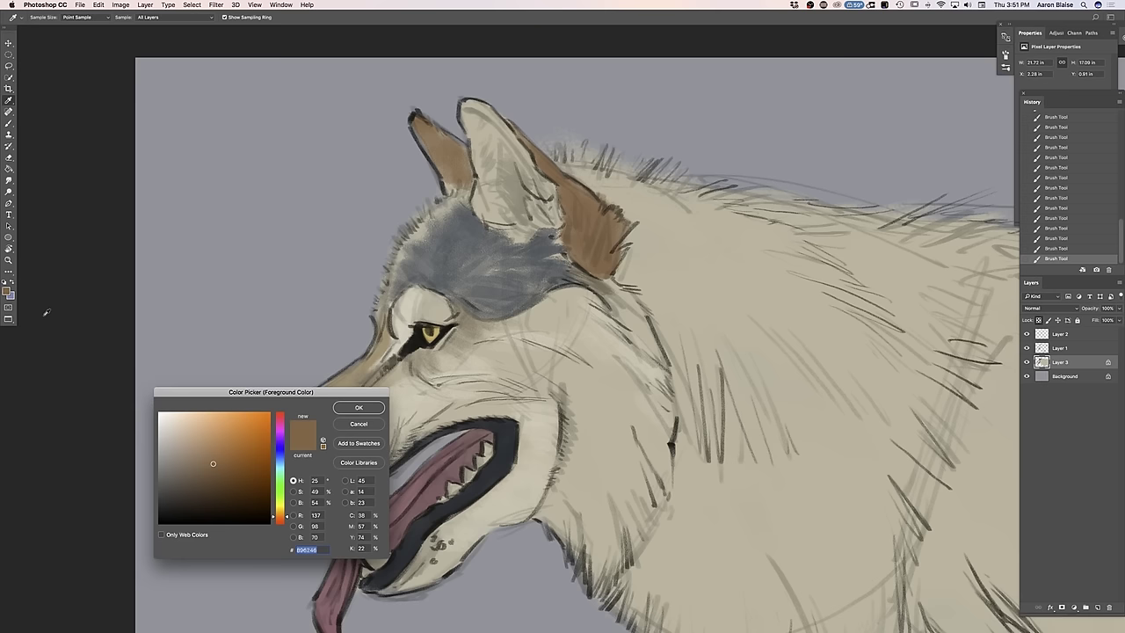
left_click(700, 302)
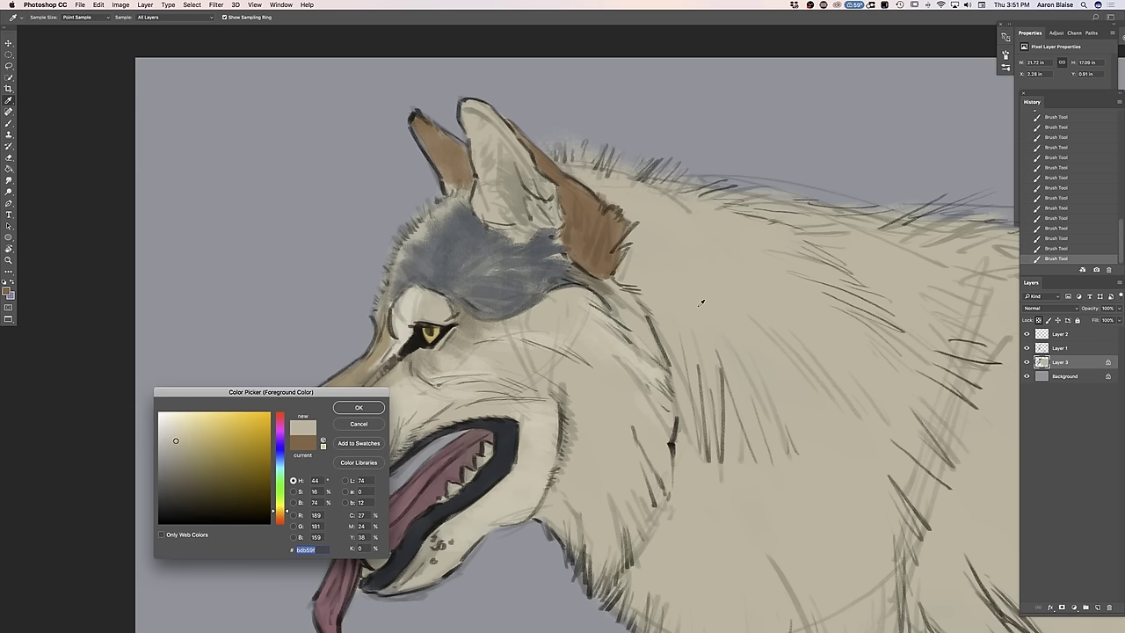
left_click(179, 465)
left_click(339, 409)
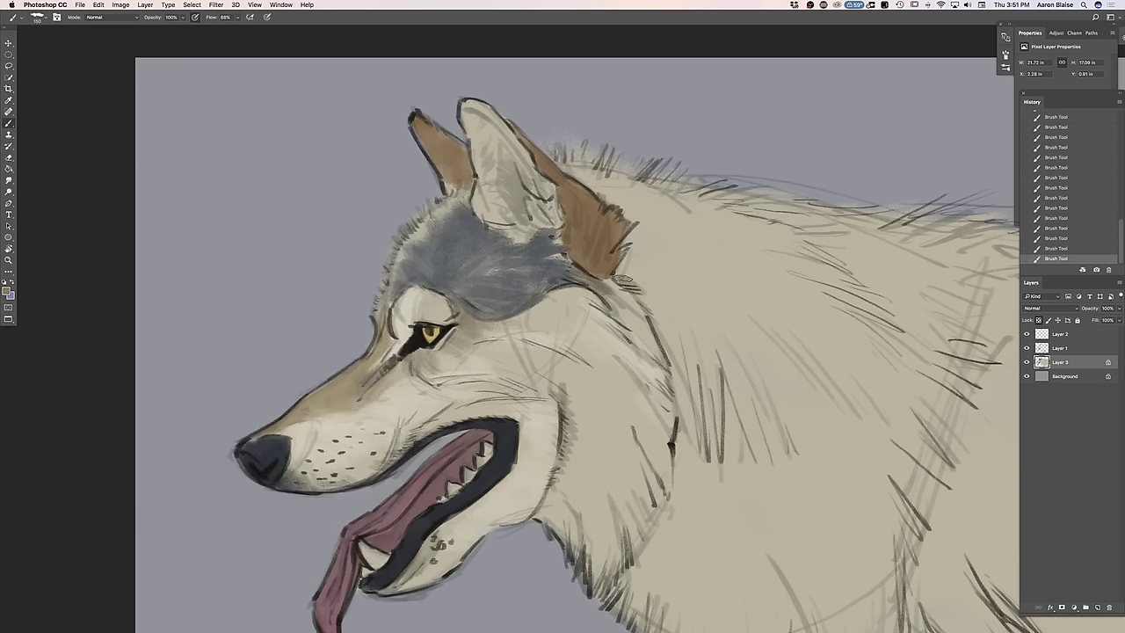
mouse_move(550, 275)
left_mouse_down()
mouse_move(531, 265)
mouse_move(539, 256)
left_mouse_up()
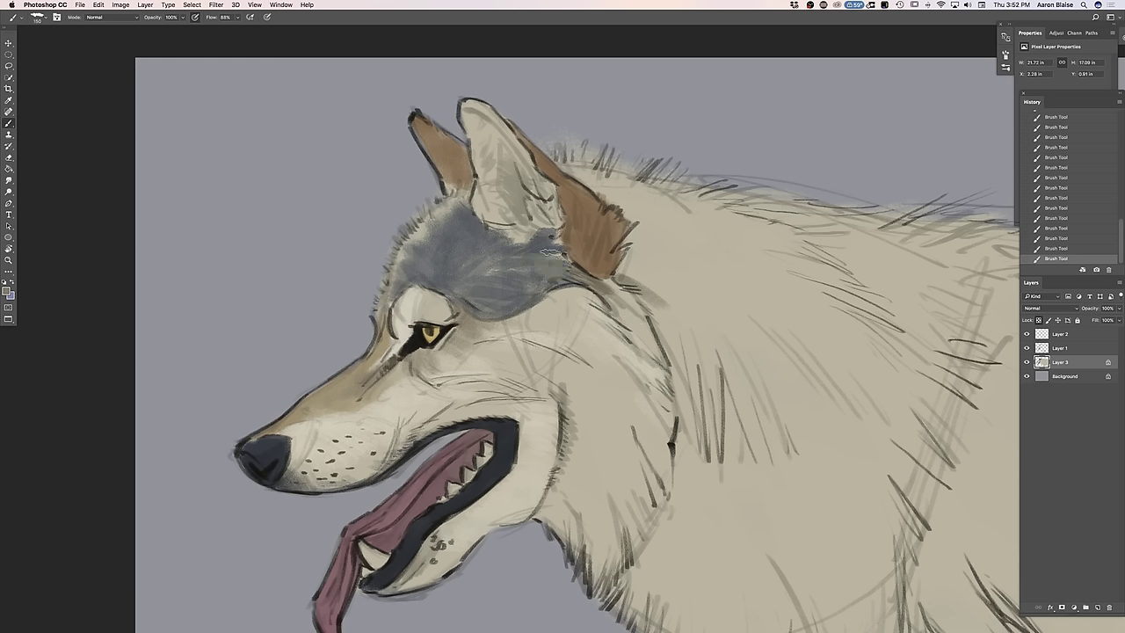
left_click_drag(525, 298, 503, 303)
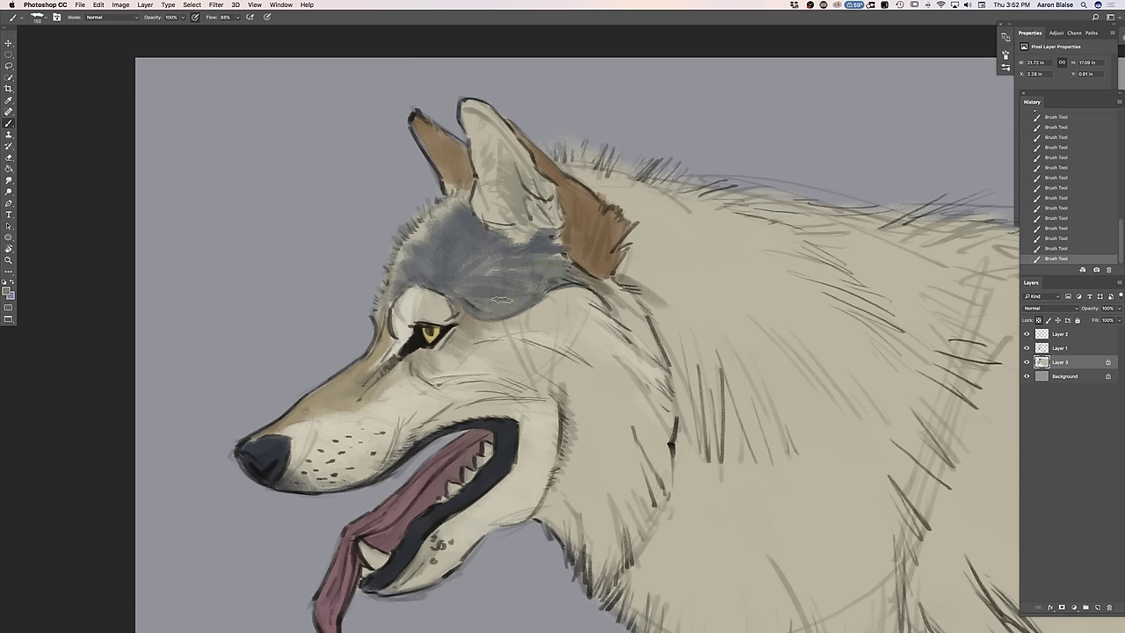
mouse_move(627, 278)
left_mouse_down()
mouse_move(664, 305)
mouse_move(645, 272)
mouse_move(658, 269)
mouse_move(634, 269)
mouse_move(634, 289)
mouse_move(695, 372)
mouse_move(699, 334)
mouse_move(668, 290)
mouse_move(721, 290)
mouse_move(692, 276)
mouse_move(747, 336)
left_mouse_up()
mouse_move(684, 413)
left_mouse_down()
mouse_move(696, 472)
mouse_move(686, 508)
mouse_move(683, 416)
mouse_move(696, 480)
mouse_move(708, 463)
mouse_move(721, 514)
mouse_move(734, 516)
mouse_move(746, 479)
mouse_move(775, 530)
mouse_move(755, 457)
mouse_move(746, 541)
mouse_move(701, 461)
mouse_move(690, 421)
mouse_move(710, 412)
mouse_move(712, 559)
mouse_move(696, 490)
mouse_move(657, 557)
mouse_move(659, 481)
left_mouse_up()
key("space")
left_click_drag(135, 521, 83, 457)
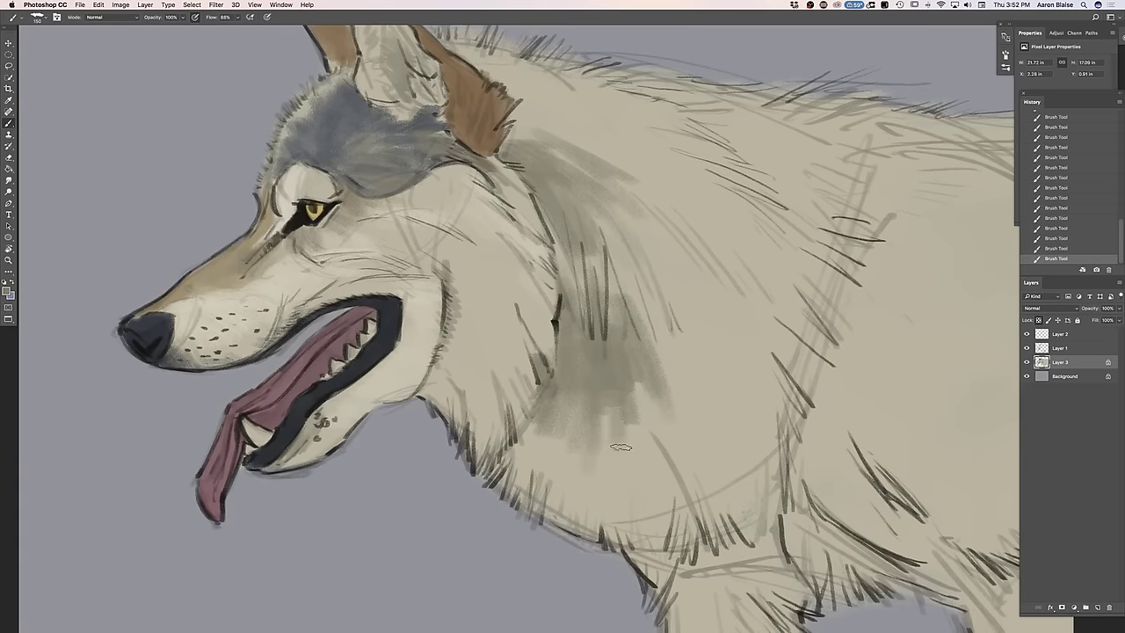
Paint greyish olive fur strokes across the shoulder and up its rear edge to just below the back line
mouse_move(639, 353)
left_mouse_down()
mouse_move(672, 386)
mouse_move(665, 324)
mouse_move(690, 378)
mouse_move(703, 349)
left_mouse_up()
left_click_drag(688, 284, 736, 387)
mouse_move(714, 319)
left_mouse_down()
mouse_move(740, 356)
mouse_move(731, 333)
mouse_move(715, 358)
mouse_move(723, 403)
mouse_move(726, 381)
mouse_move(711, 377)
mouse_move(736, 489)
mouse_move(674, 381)
mouse_move(684, 479)
mouse_move(654, 402)
mouse_move(639, 421)
mouse_move(668, 442)
mouse_move(725, 349)
mouse_move(748, 355)
mouse_move(693, 232)
mouse_move(754, 313)
mouse_move(735, 258)
mouse_move(746, 252)
mouse_move(794, 293)
mouse_move(807, 289)
mouse_move(736, 200)
mouse_move(788, 232)
mouse_move(731, 172)
mouse_move(788, 207)
mouse_move(755, 238)
mouse_move(695, 206)
left_mouse_up()
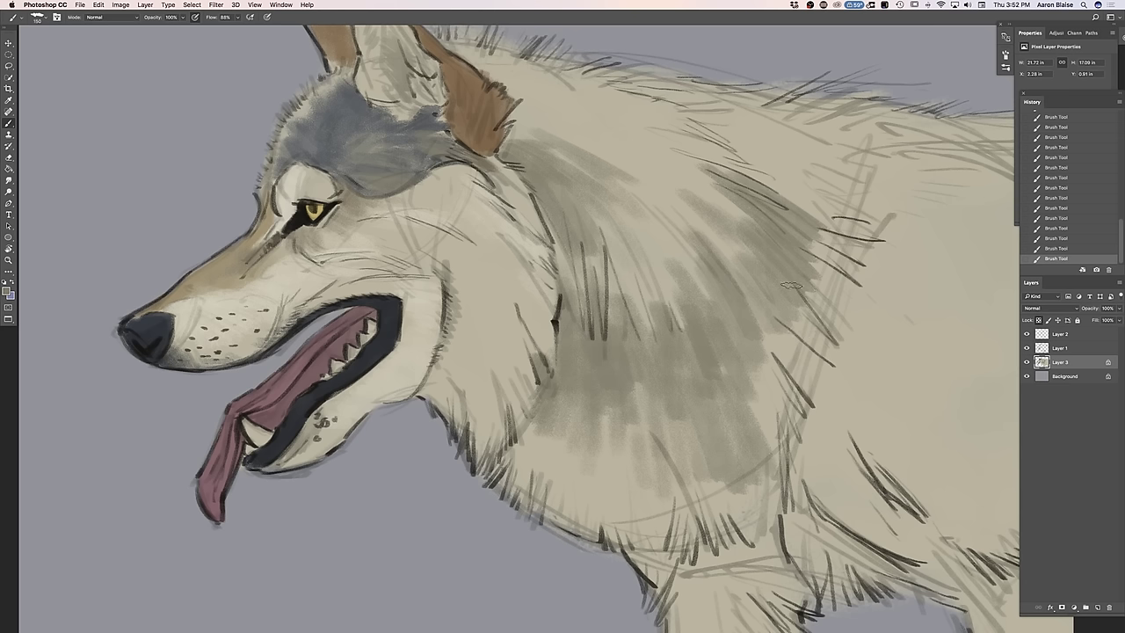
left_click_drag(798, 204, 847, 249)
left_click_drag(805, 190, 850, 230)
left_click_drag(776, 157, 841, 202)
mouse_move(749, 137)
left_mouse_down()
mouse_move(850, 185)
mouse_move(826, 152)
left_mouse_up()
mouse_move(775, 122)
left_mouse_down()
mouse_move(842, 157)
mouse_move(807, 126)
left_mouse_up()
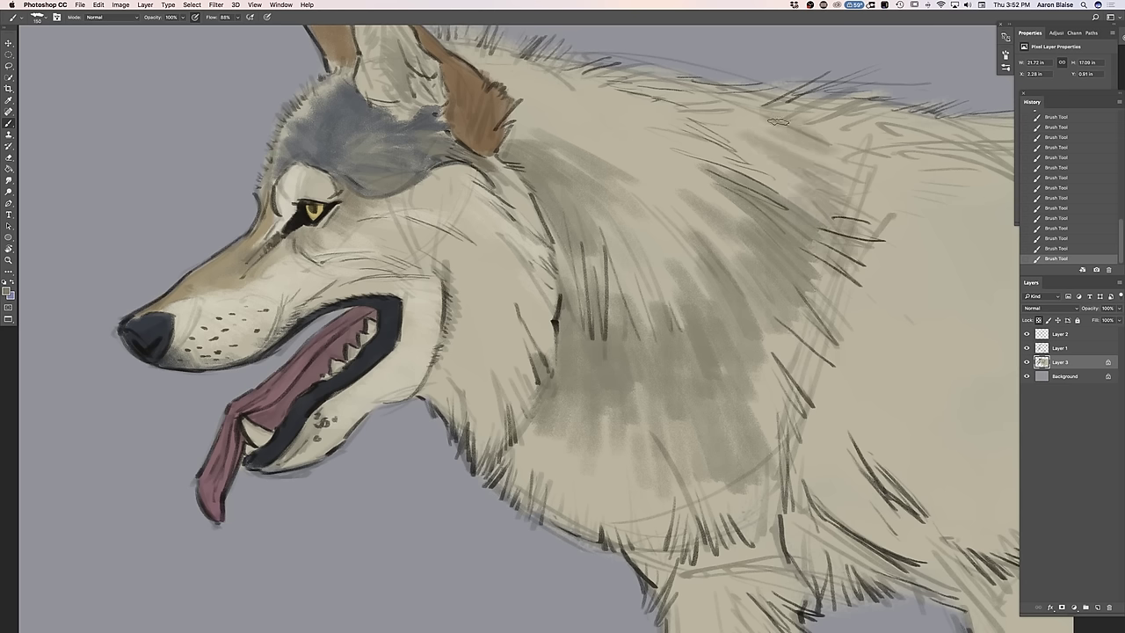
Shade the upper mane and nape with greyish olive strokes, and add more along the rear edge of the shoulder
mouse_move(659, 150)
left_mouse_down()
mouse_move(713, 188)
mouse_move(713, 203)
mouse_move(668, 132)
mouse_move(637, 119)
mouse_move(696, 121)
mouse_move(729, 139)
mouse_move(694, 101)
mouse_move(615, 85)
mouse_move(732, 119)
mouse_move(743, 132)
mouse_move(712, 145)
mouse_move(778, 189)
left_mouse_up()
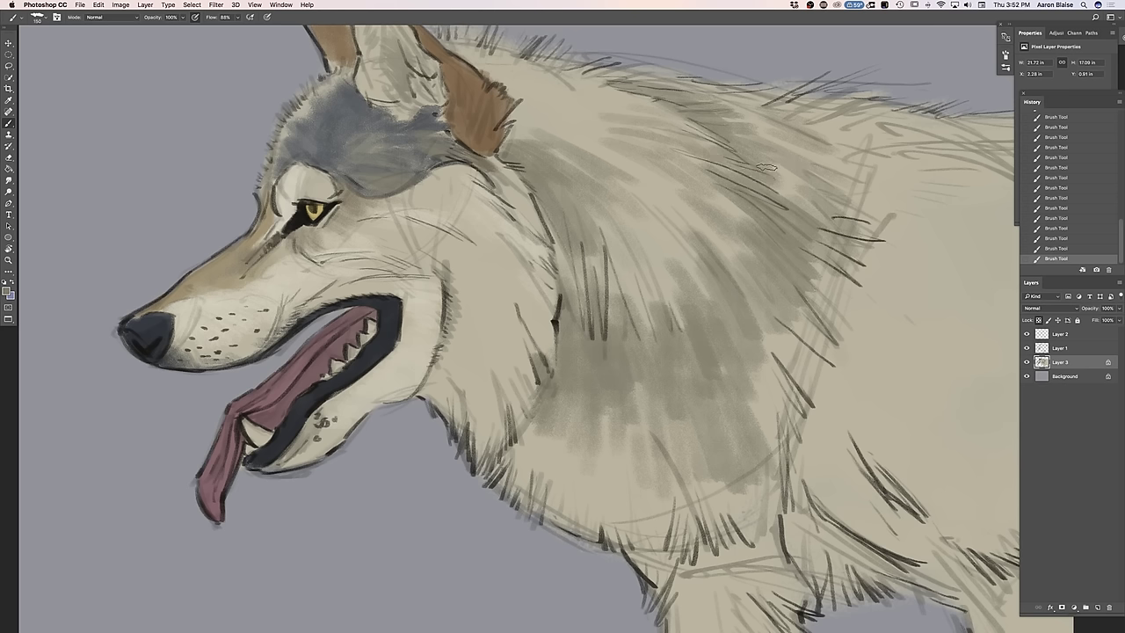
mouse_move(606, 131)
left_mouse_down()
mouse_move(564, 111)
mouse_move(576, 87)
left_mouse_up()
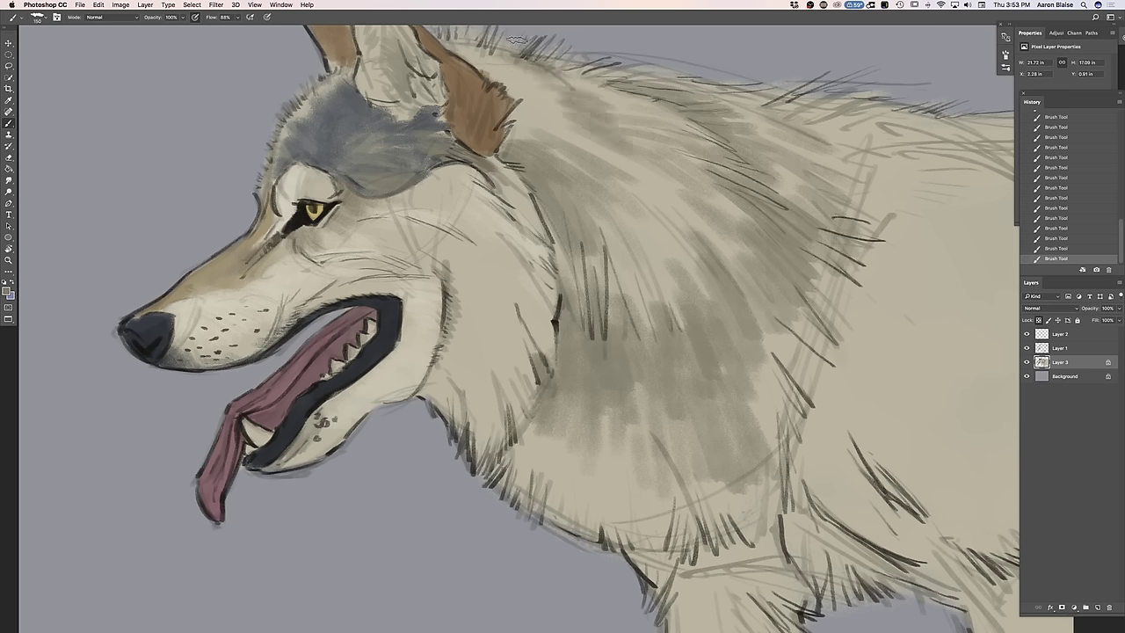
key("super+minus")
key("super+minus")
key("super+plus")
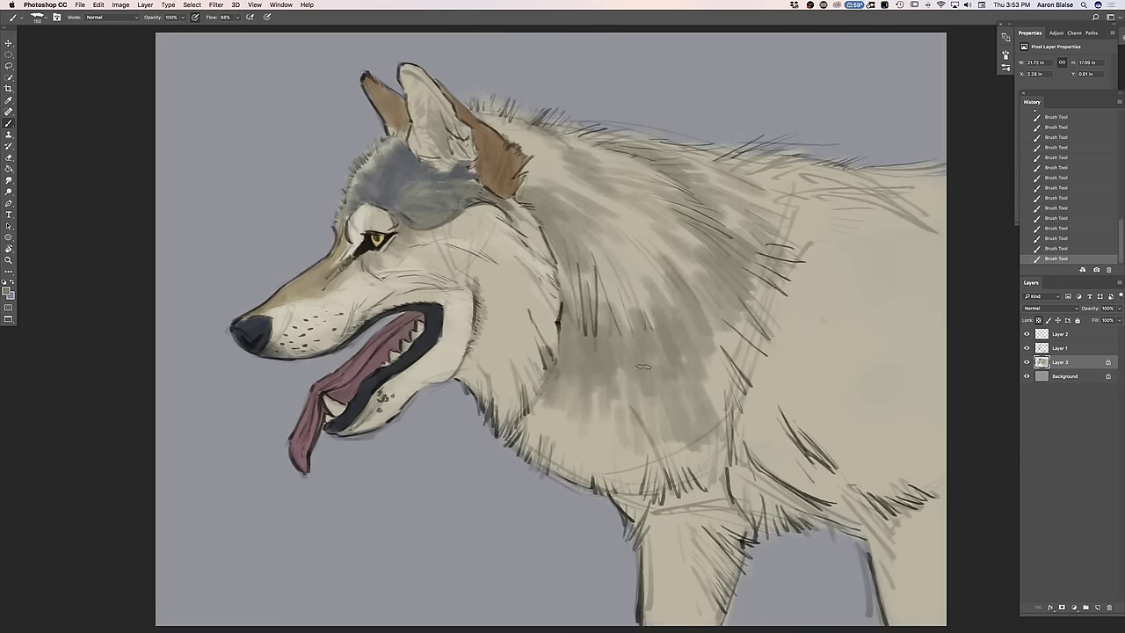
mouse_move(732, 453)
left_mouse_down()
mouse_move(743, 413)
mouse_move(714, 326)
mouse_move(730, 325)
mouse_move(726, 302)
mouse_move(758, 350)
left_mouse_up()
mouse_move(719, 273)
left_mouse_down()
mouse_move(761, 339)
mouse_move(768, 325)
left_mouse_up()
mouse_move(728, 257)
left_mouse_down()
mouse_move(776, 317)
mouse_move(778, 306)
left_mouse_up()
Darken the foreground colour and paint a dark fur band behind the shoulder, extending strokes onto the upper flank
left_click(7, 291)
left_click(175, 485)
left_click(356, 407)
mouse_move(733, 350)
left_mouse_down()
mouse_move(759, 365)
mouse_move(755, 349)
mouse_move(770, 332)
mouse_move(748, 286)
mouse_move(752, 266)
mouse_move(799, 276)
mouse_move(825, 217)
mouse_move(826, 207)
mouse_move(786, 195)
mouse_move(830, 186)
mouse_move(828, 196)
mouse_move(821, 189)
mouse_move(868, 211)
left_mouse_up()
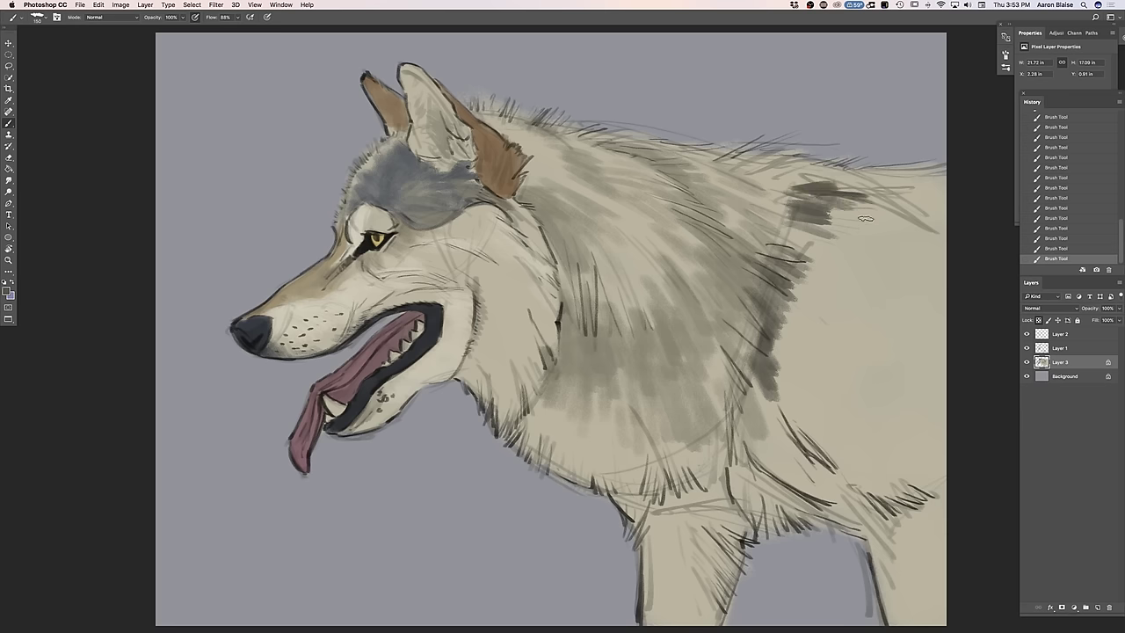
left_click_drag(149, 496, 29, 438)
mouse_move(666, 196)
left_mouse_down()
mouse_move(694, 188)
mouse_move(637, 176)
mouse_move(699, 163)
mouse_move(647, 174)
mouse_move(698, 197)
mouse_move(634, 209)
mouse_move(690, 227)
mouse_move(656, 217)
mouse_move(672, 231)
mouse_move(646, 239)
mouse_move(677, 260)
mouse_move(654, 272)
left_mouse_up()
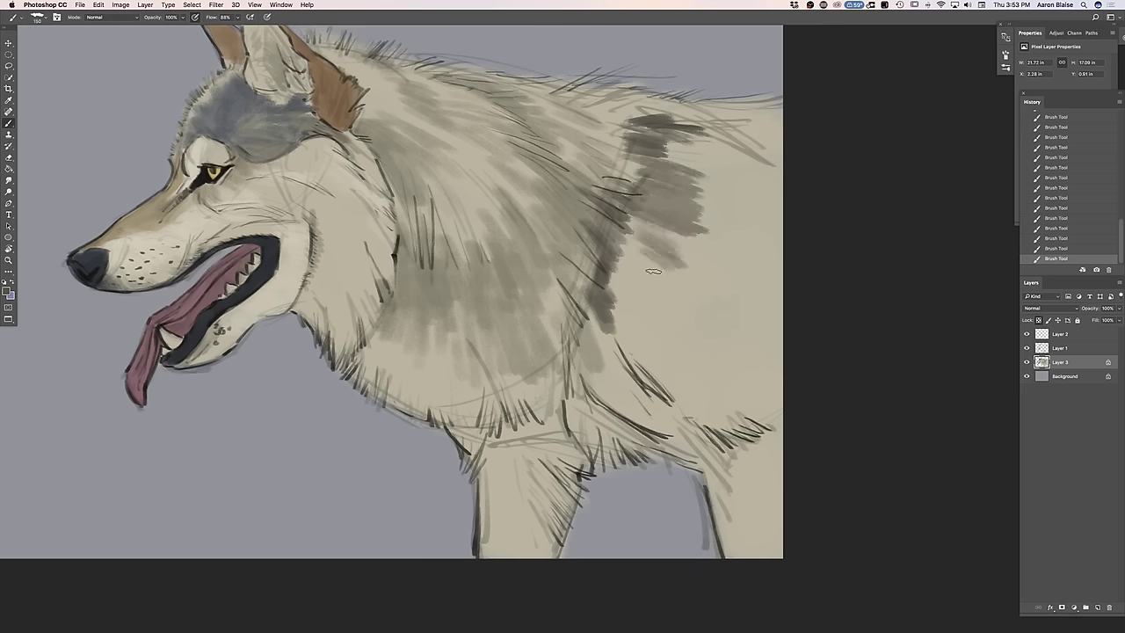
Choose a larger textured brush and cover the flank with dark fur strokes from the back down to the belly
left_click(37, 17)
double_click(33, 101)
mouse_move(716, 290)
left_mouse_down()
mouse_move(644, 239)
mouse_move(699, 242)
left_mouse_up()
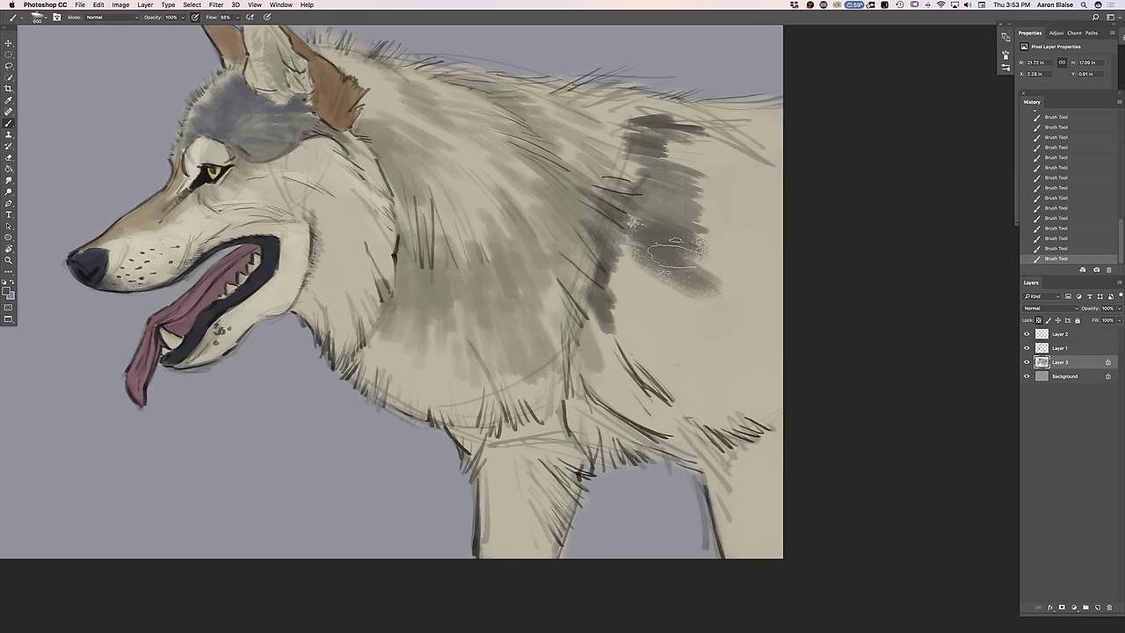
mouse_move(748, 321)
left_mouse_down()
mouse_move(634, 255)
mouse_move(677, 299)
mouse_move(624, 228)
mouse_move(624, 275)
left_mouse_up()
left_click_drag(708, 327, 643, 274)
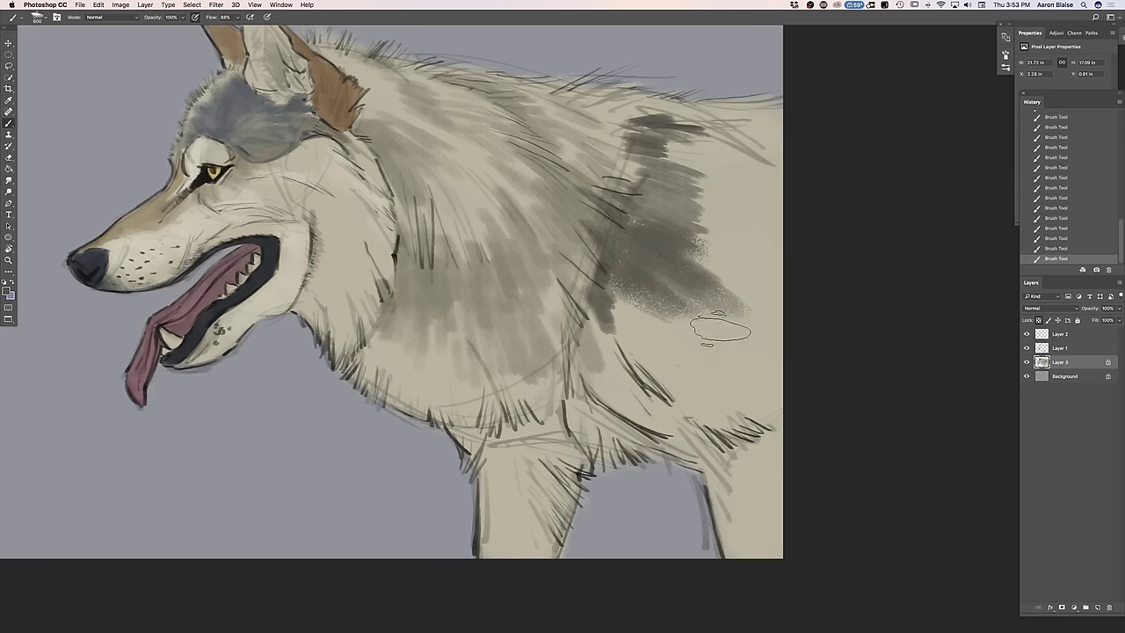
mouse_move(706, 244)
left_mouse_down()
mouse_move(668, 187)
mouse_move(666, 171)
mouse_move(717, 164)
mouse_move(683, 155)
mouse_move(684, 138)
mouse_move(633, 207)
mouse_move(654, 282)
mouse_move(636, 286)
mouse_move(652, 308)
mouse_move(635, 303)
mouse_move(634, 316)
mouse_move(610, 296)
mouse_move(622, 326)
mouse_move(608, 358)
mouse_move(670, 415)
mouse_move(624, 365)
mouse_move(578, 345)
mouse_move(657, 488)
mouse_move(690, 382)
mouse_move(675, 359)
mouse_move(763, 434)
mouse_move(758, 422)
mouse_move(757, 454)
mouse_move(745, 463)
mouse_move(765, 519)
mouse_move(751, 518)
mouse_move(765, 413)
mouse_move(728, 379)
mouse_move(694, 321)
mouse_move(708, 299)
mouse_move(698, 281)
mouse_move(712, 275)
mouse_move(720, 128)
mouse_move(738, 136)
mouse_move(713, 110)
mouse_move(646, 112)
left_mouse_up()
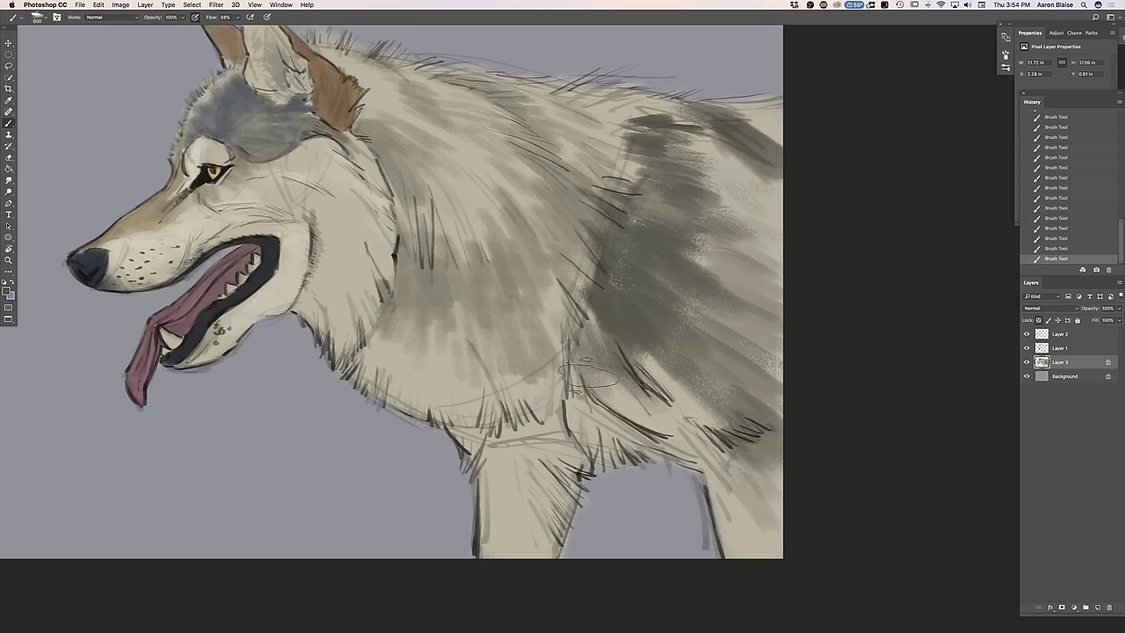
Shade the lower chest above the foreleg and darken the neck fur behind the cheek with a smaller brush
mouse_move(572, 413)
left_mouse_down()
mouse_move(545, 378)
mouse_move(531, 405)
left_mouse_up()
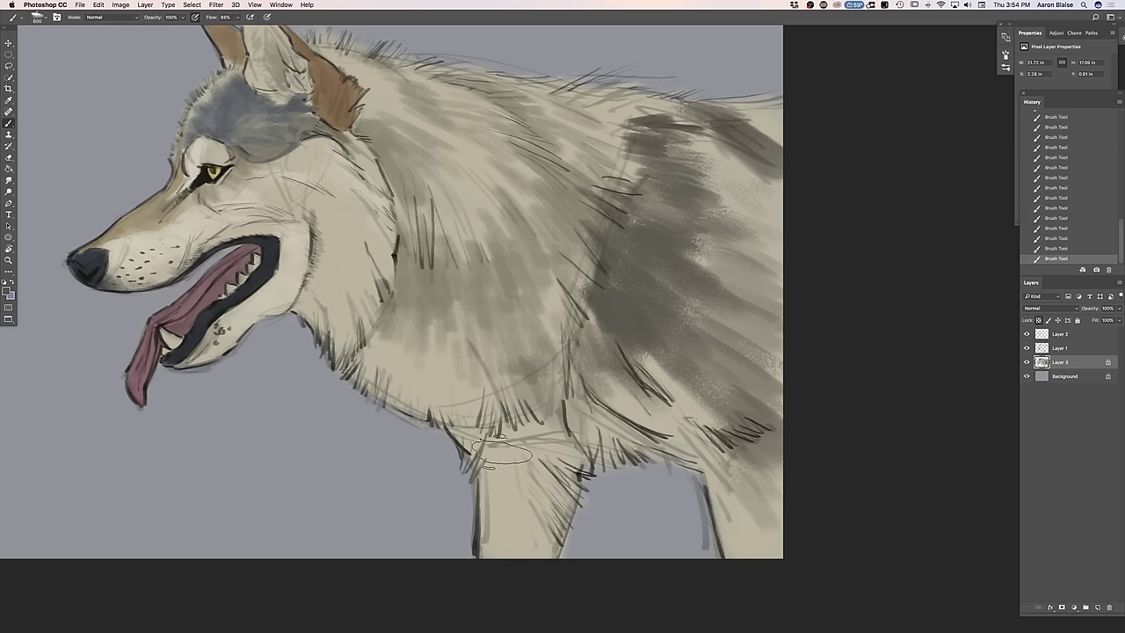
key("super+minus")
key("super+minus")
key("super+minus")
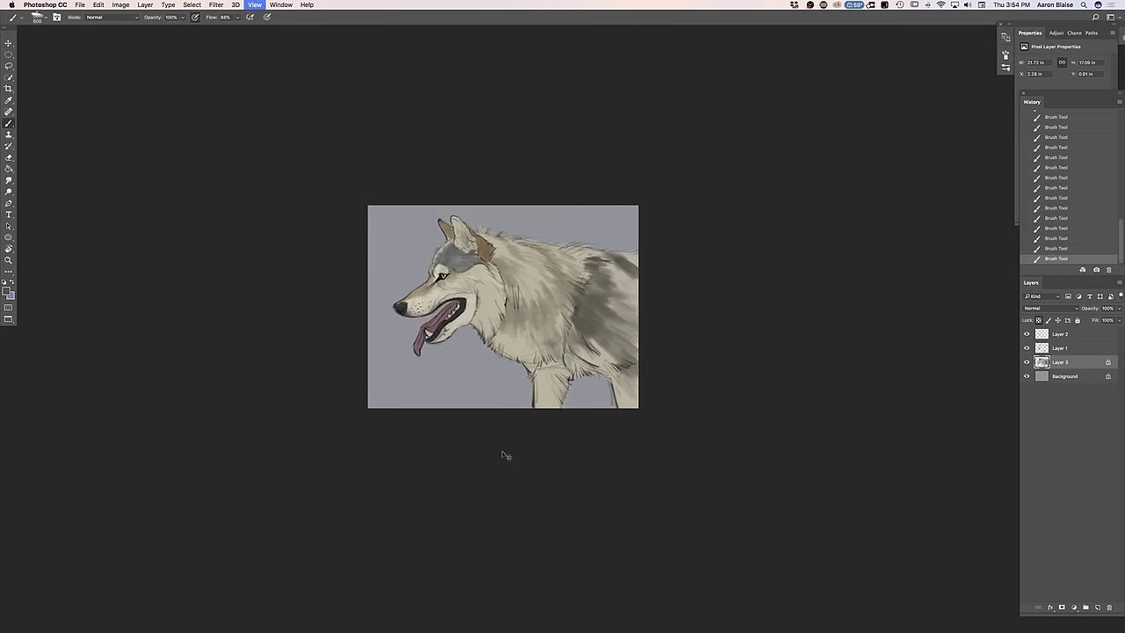
key("super+plus")
key("super+plus")
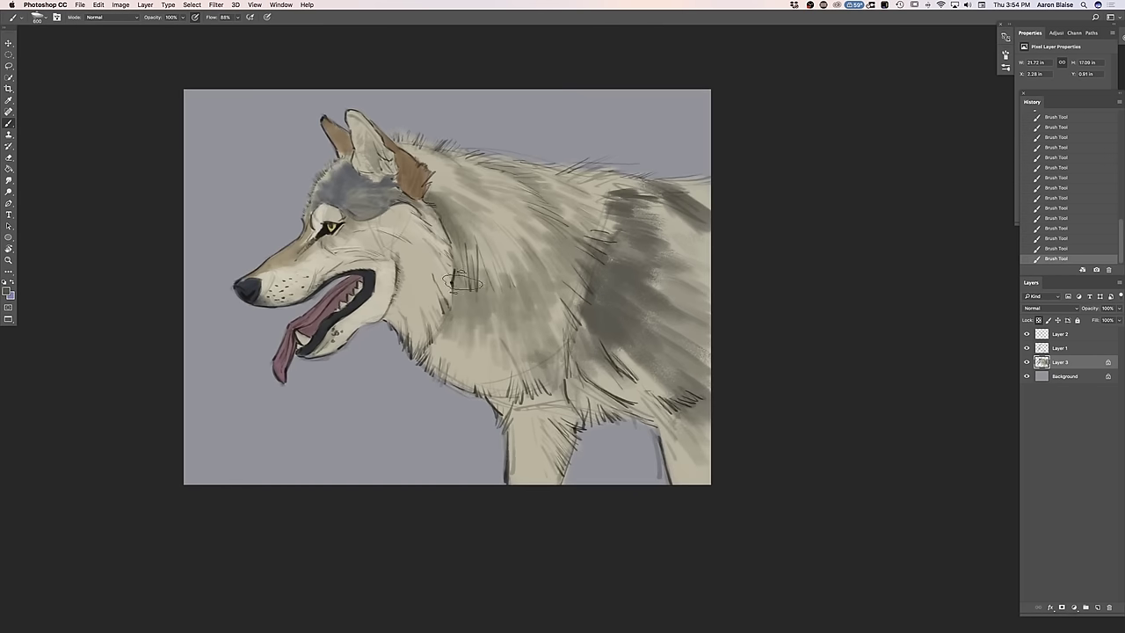
mouse_move(458, 239)
left_mouse_down()
mouse_move(465, 280)
mouse_move(462, 253)
mouse_move(472, 290)
mouse_move(474, 277)
mouse_move(473, 310)
mouse_move(480, 274)
mouse_move(492, 307)
mouse_move(487, 282)
mouse_move(503, 297)
mouse_move(511, 277)
mouse_move(529, 293)
mouse_move(466, 288)
mouse_move(455, 327)
left_mouse_up()
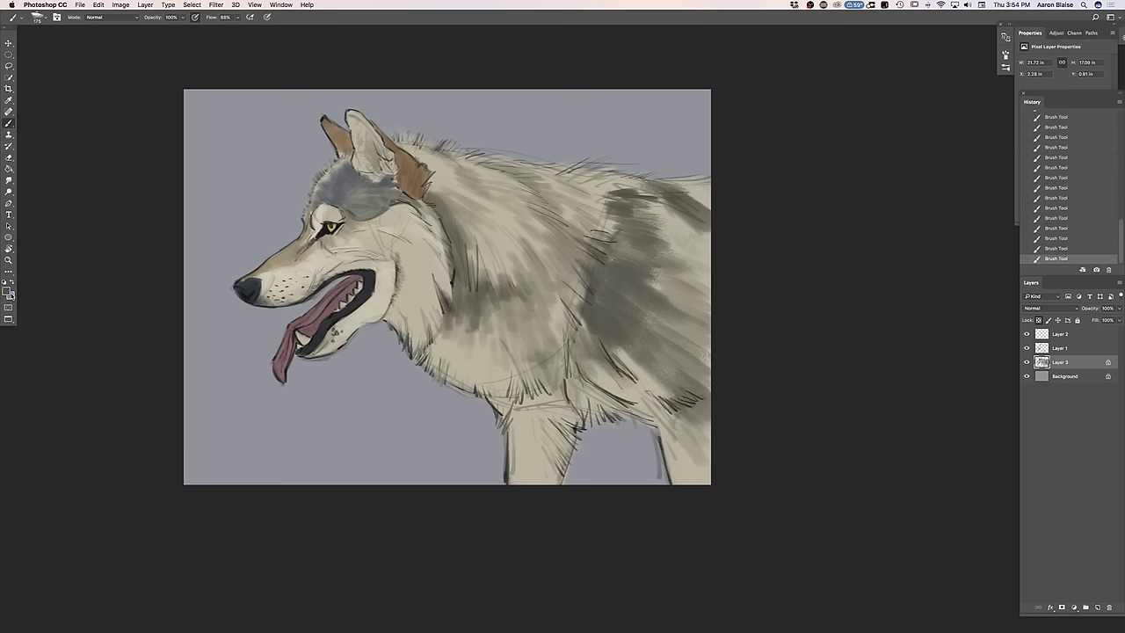
Sample the forehead's blue-grey, shift its hue to a warm orange-brown, and shade the inside of the near ear along its rim
left_click(10, 295)
left_click(349, 186)
left_click(352, 407)
left_click(6, 290)
left_click(167, 483)
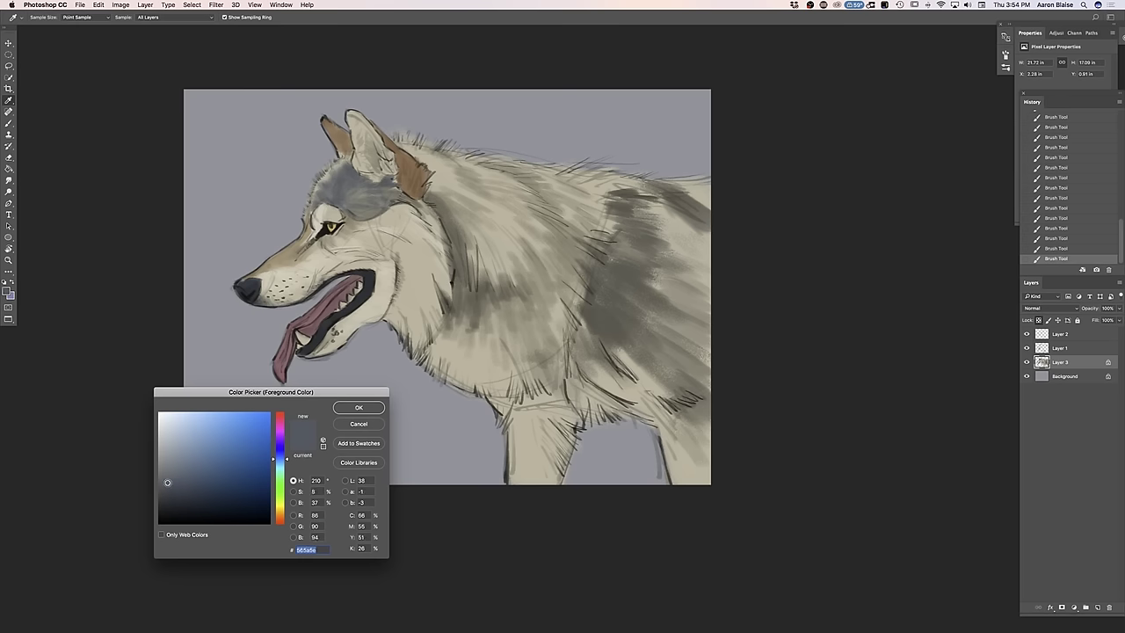
left_click(280, 518)
left_click(359, 407)
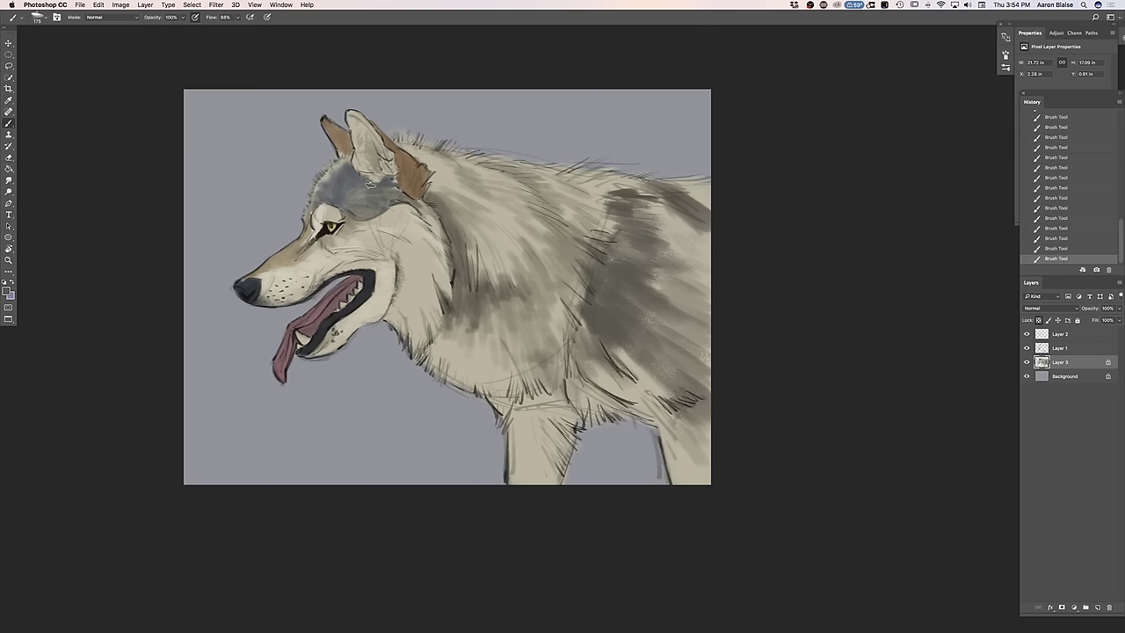
key("super+plus")
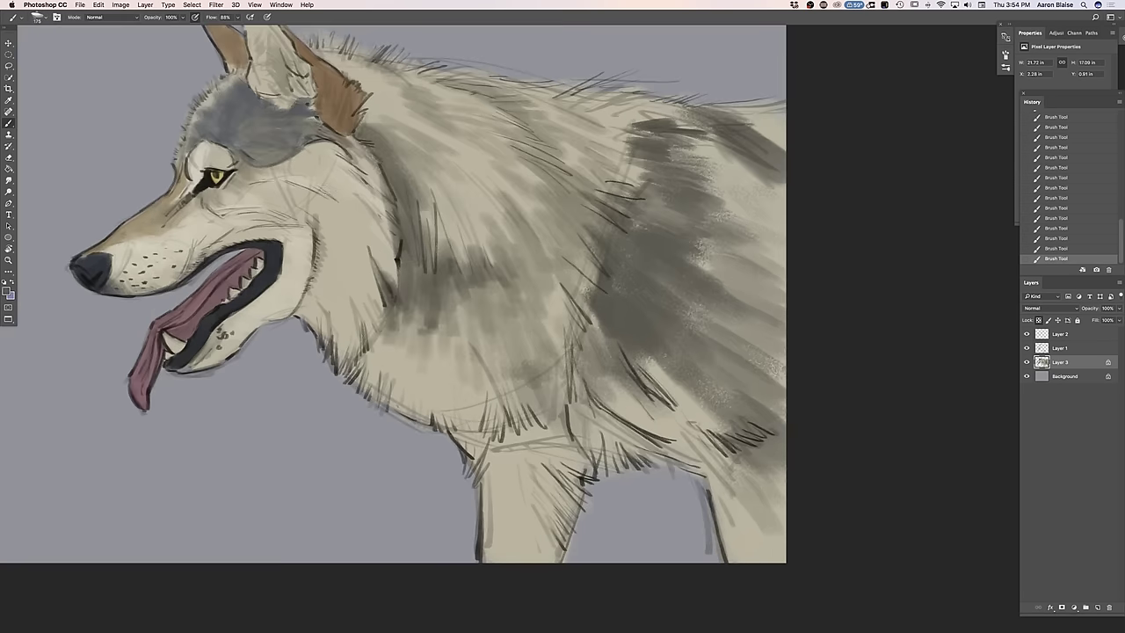
scroll(317, 573, "left", 4)
scroll(317, 573, "up", 2)
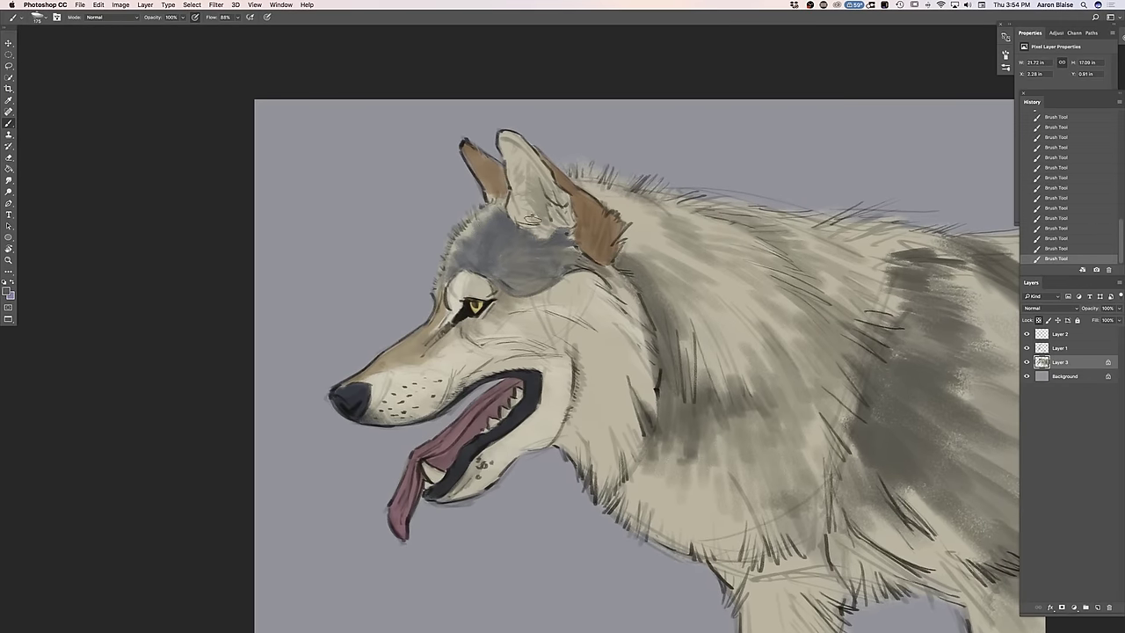
left_click_drag(555, 225, 543, 205)
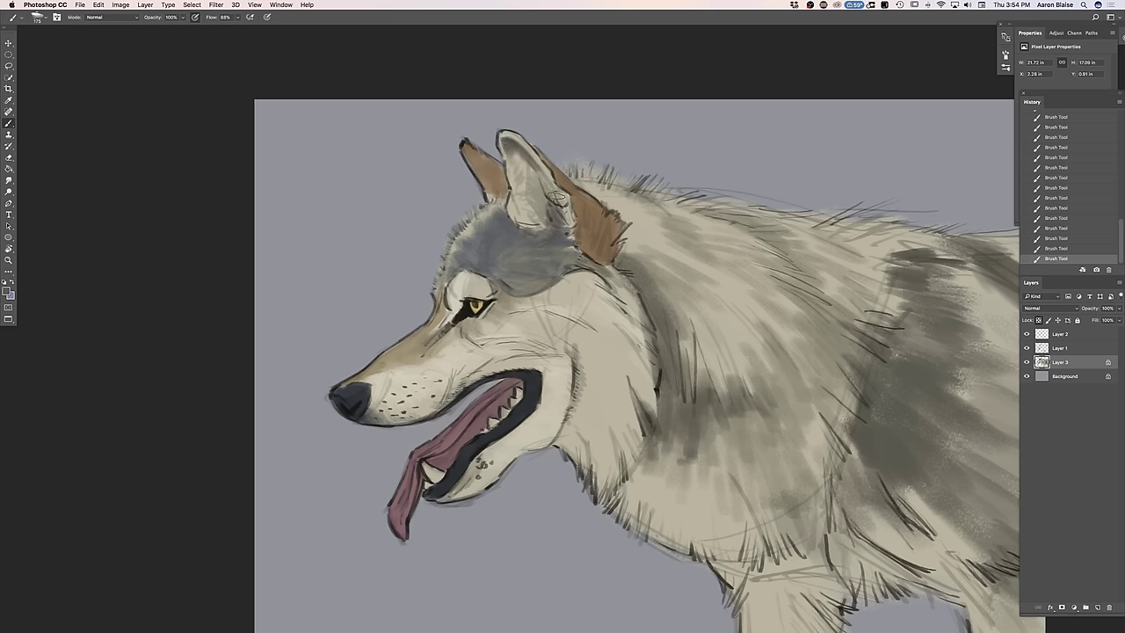
Reduce the brush size and adjust the foreground colour to dark warm grey #5f5b58
left_click(8, 290)
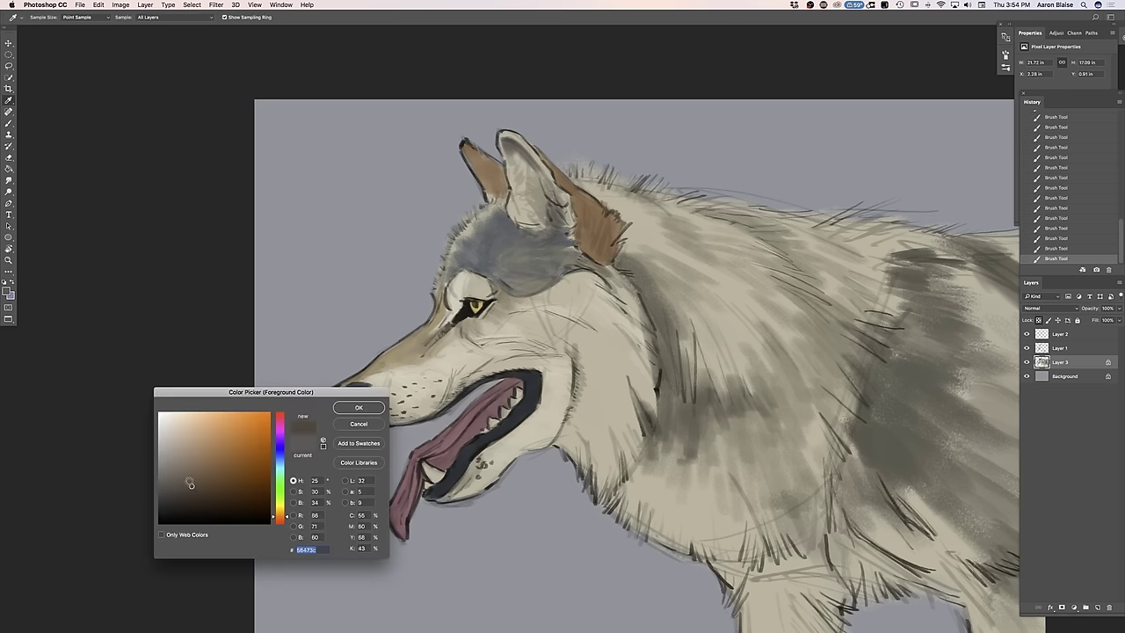
left_click(356, 409)
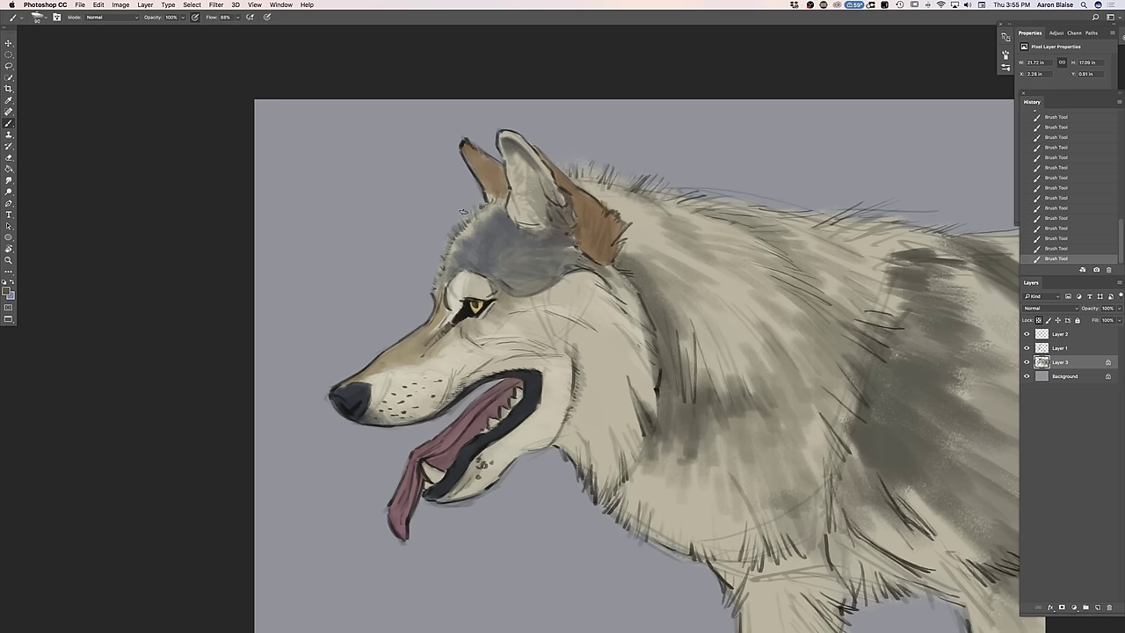
left_click(7, 292)
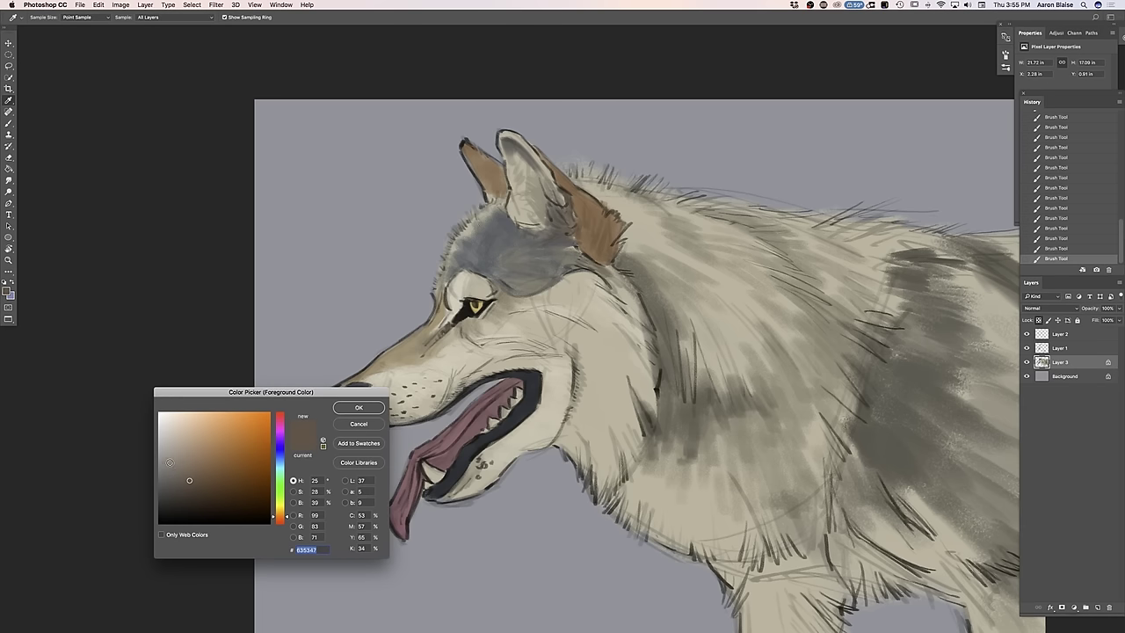
left_click(348, 407)
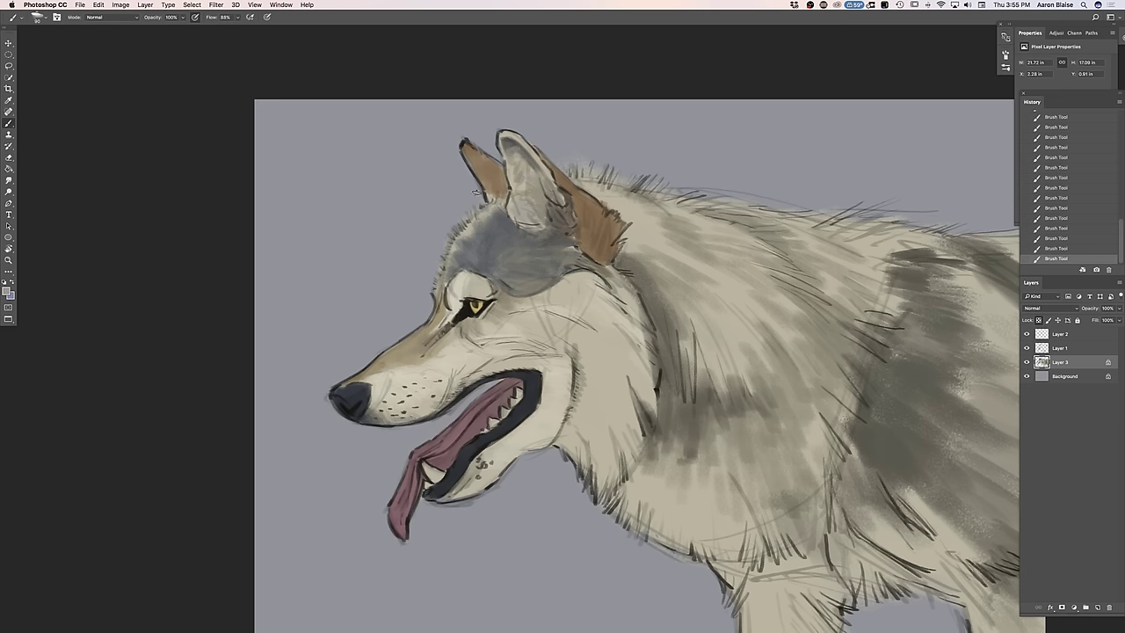
left_click(7, 291)
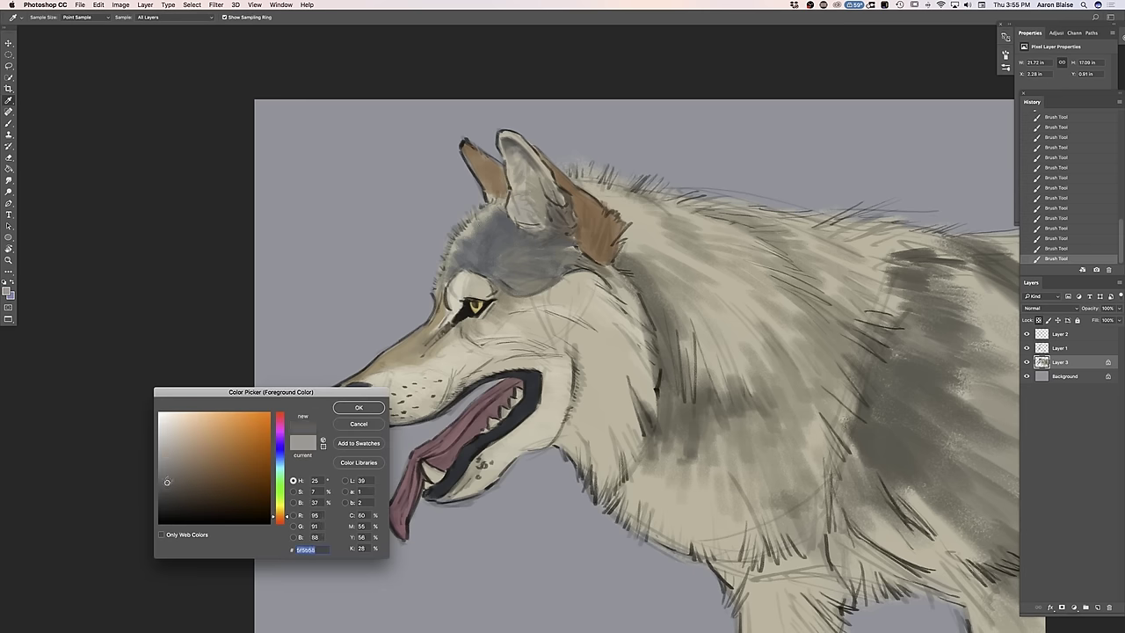
left_click(358, 407)
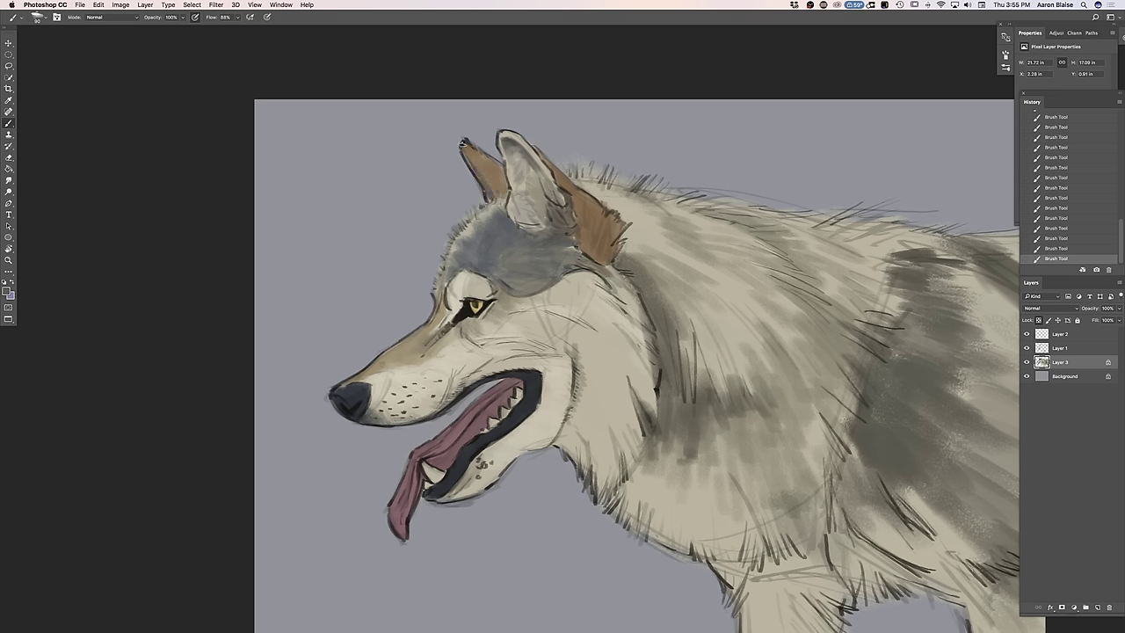
Unlock transparent pixels on Layer 3 and paint fine dark strokes along the edges and tips of both ears
left_click(1037, 322)
left_click_drag(465, 157, 478, 178)
left_click_drag(466, 152, 487, 204)
left_click_drag(505, 141, 512, 151)
left_click_drag(506, 139, 515, 149)
left_click_drag(508, 140, 520, 150)
left_click_drag(512, 140, 524, 152)
left_click_drag(515, 141, 549, 187)
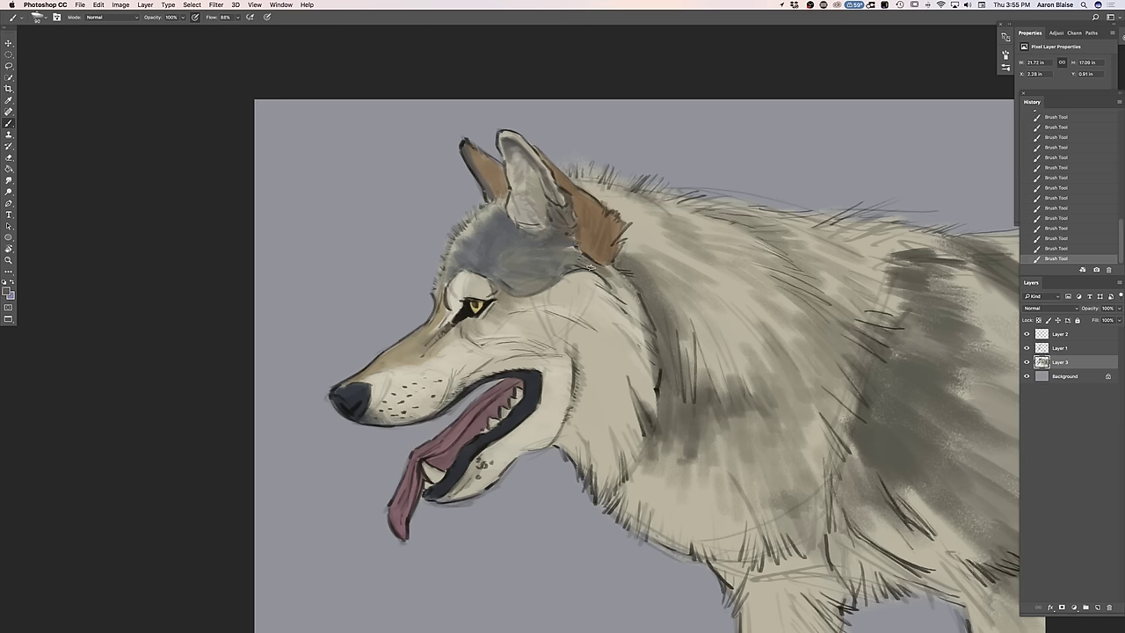
key("super+minus")
key("super+minus")
key("super+minus")
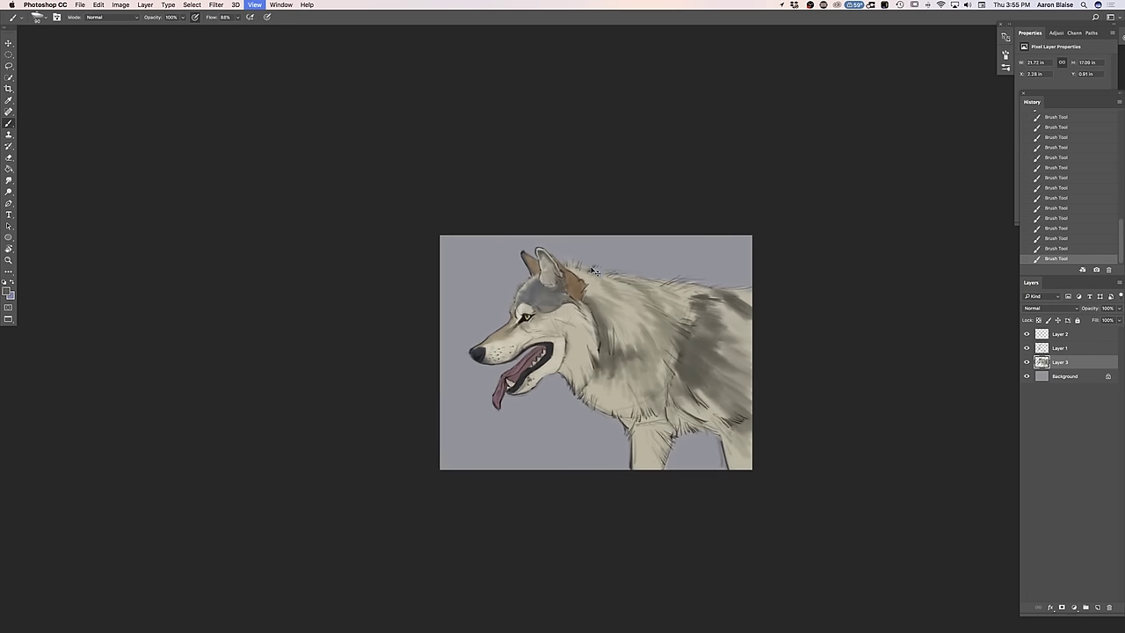
Rename the three artwork layers, from the colour layer upward, as local color, Rough Drawing and Refined Drawing
key("super+plus")
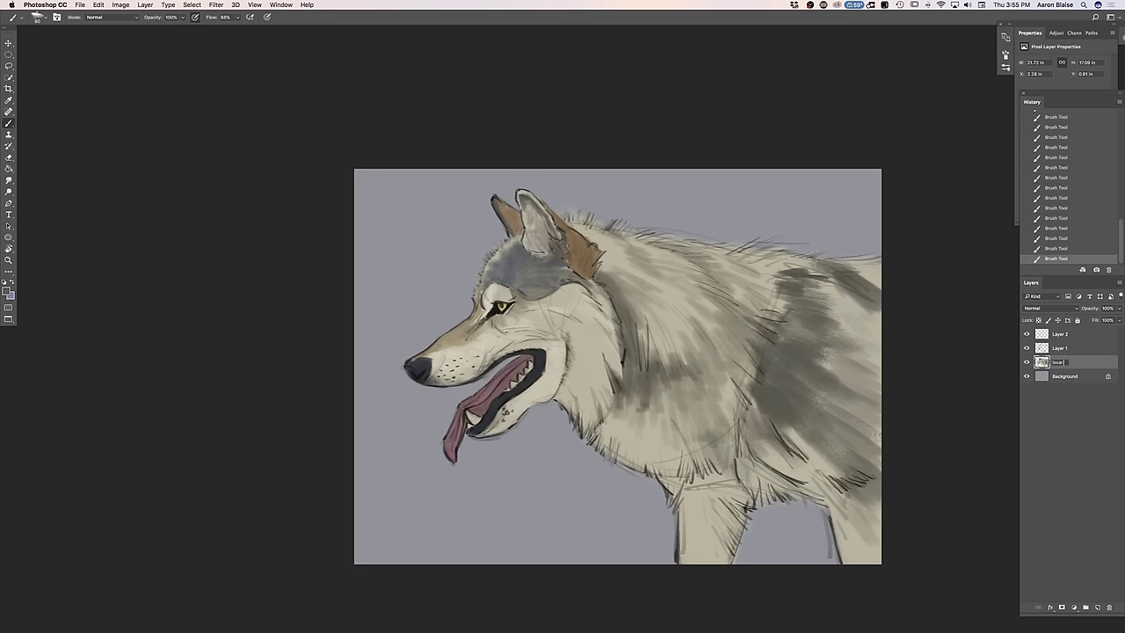
key("Return")
double_click(1055, 349)
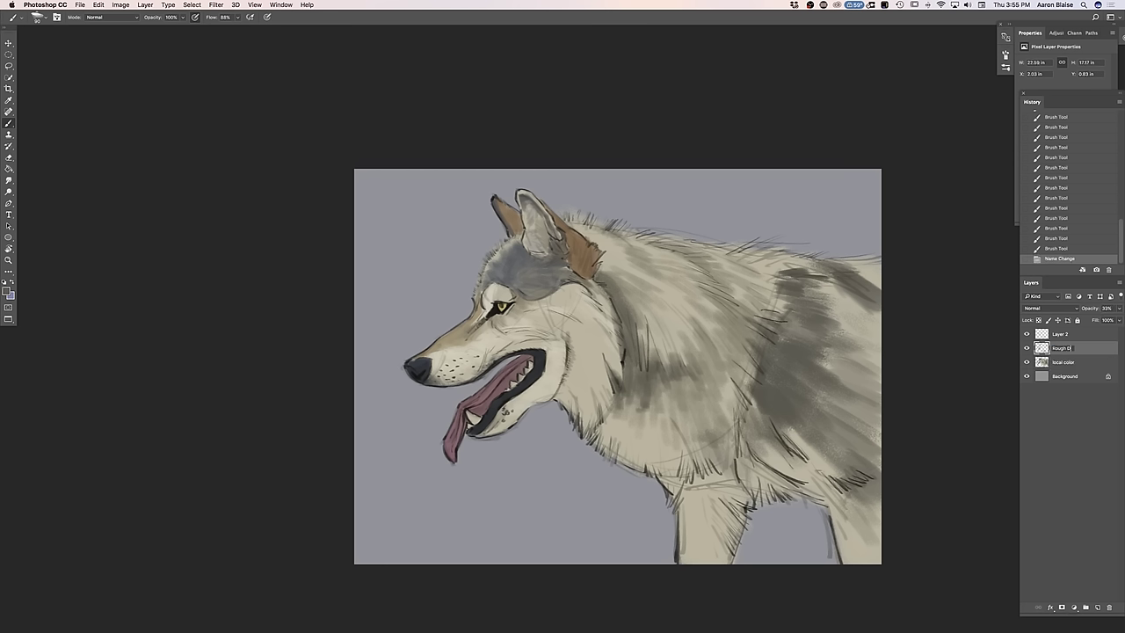
key("Return")
left_click(1056, 335)
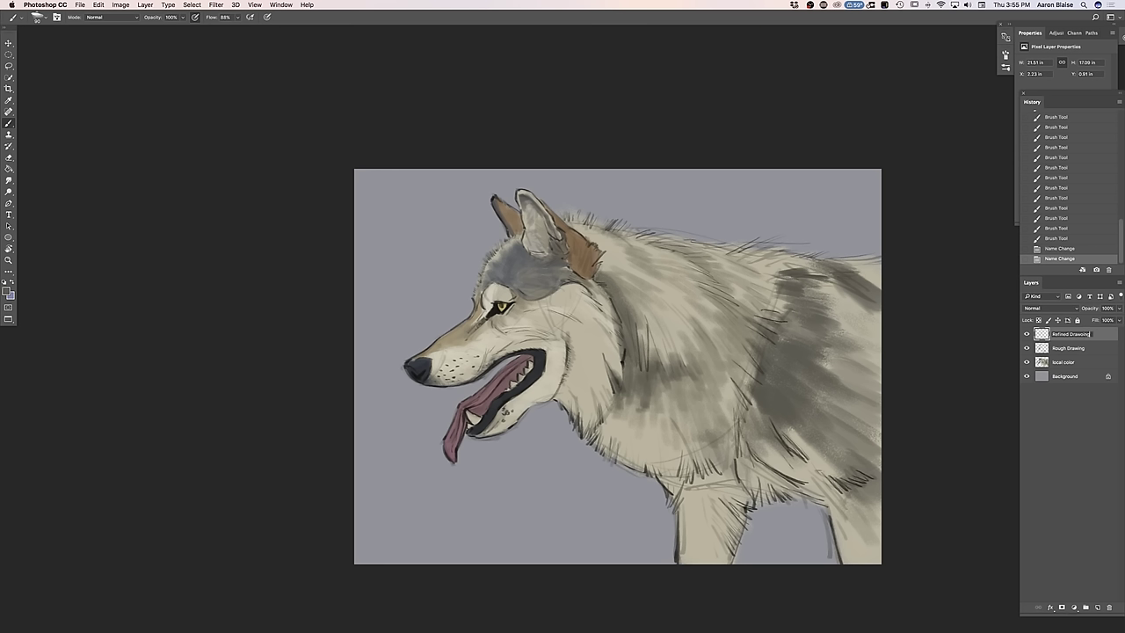
double_click(1079, 335)
left_click(1081, 337)
key("Return")
Create a new layer named Shadow 1 above Refined Drawing and set its blending mode to Multiply
left_click(1086, 609)
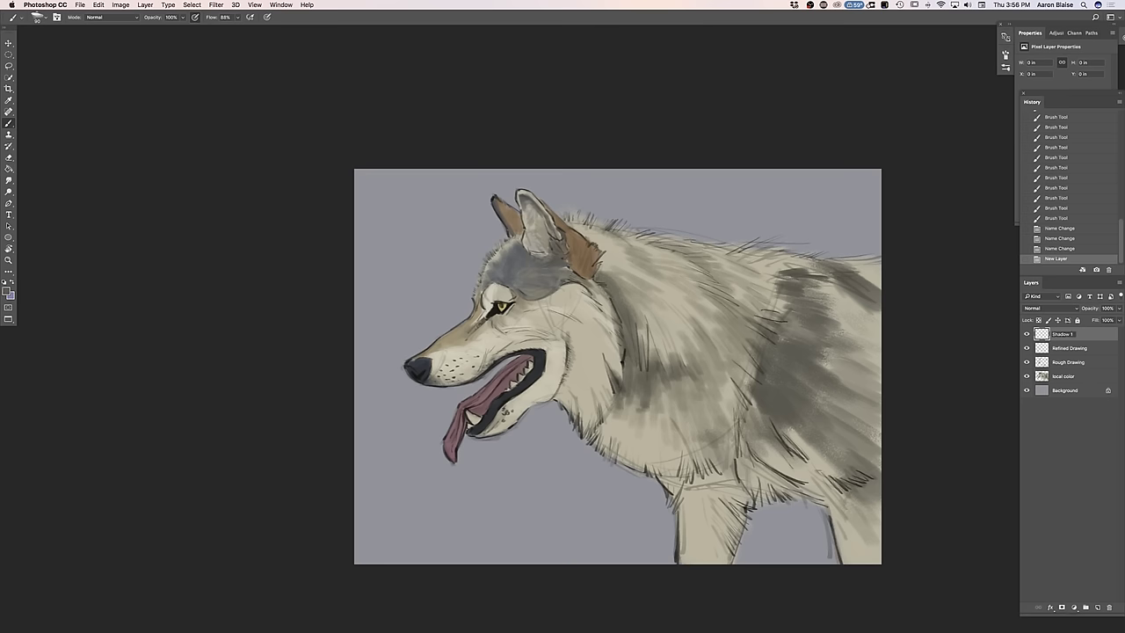
key("Return")
left_click(1028, 310)
left_click(1025, 333)
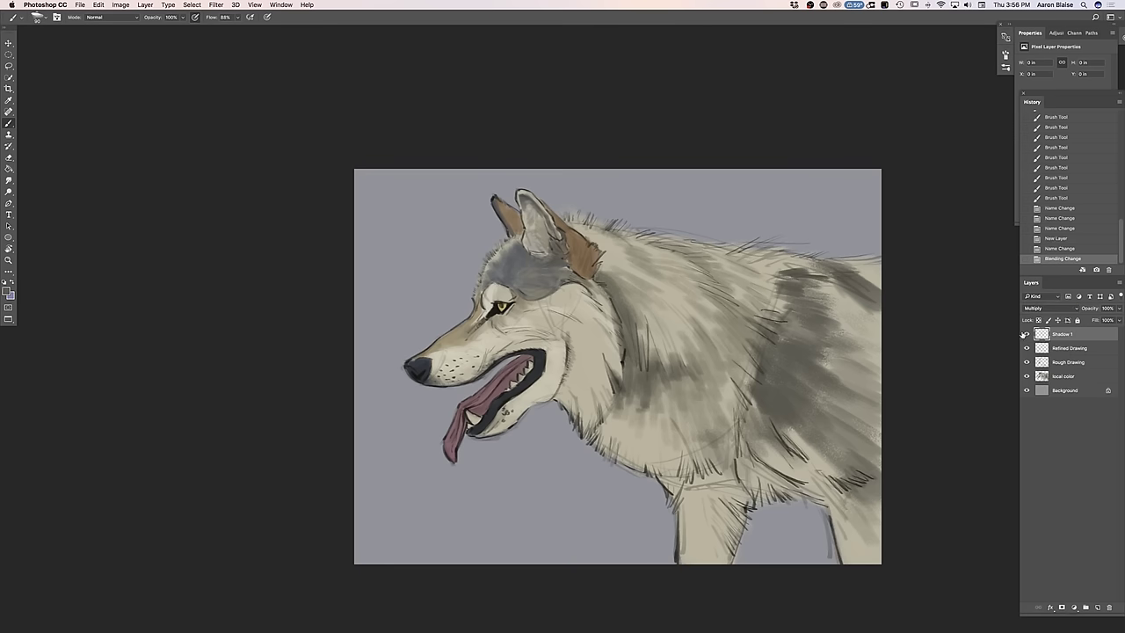
Change the foreground colour to a muted mid-tone blue-grey for painting shadows with the Brush tool
left_click(8, 292)
left_click(281, 463)
left_click(180, 459)
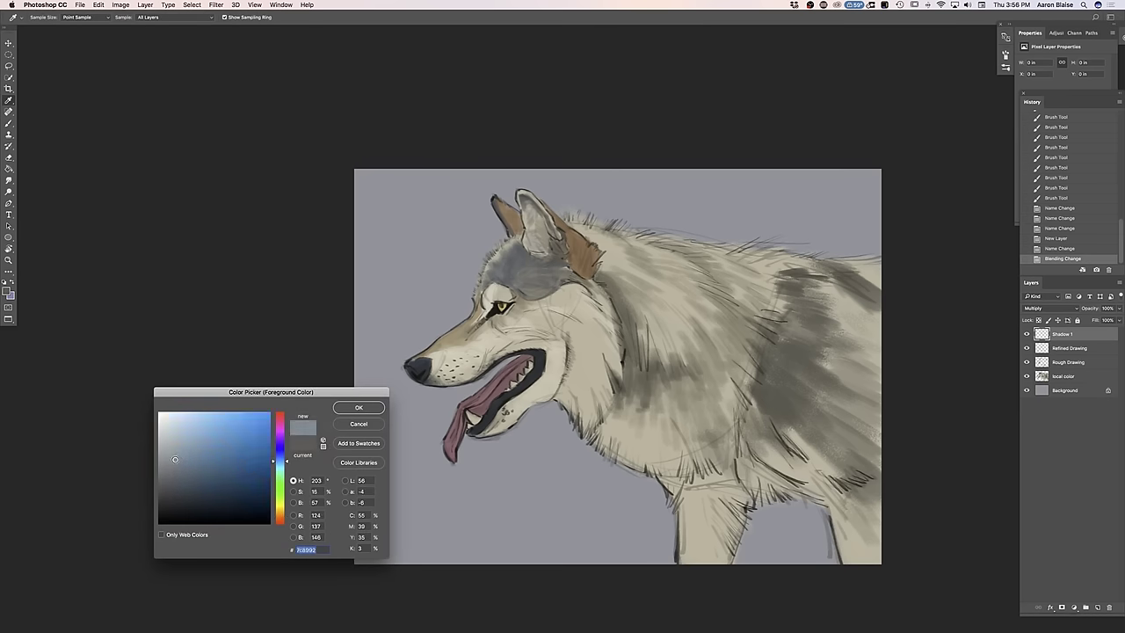
left_click_drag(172, 461, 173, 458)
left_click(345, 407)
key("b")
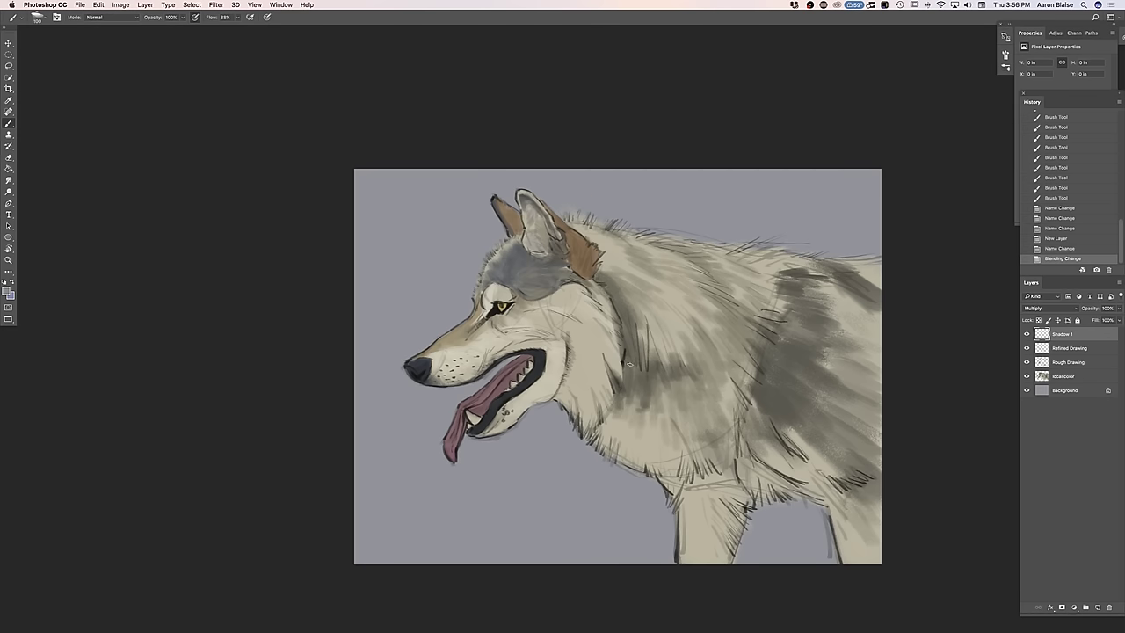
Paint broad shadow strokes over the wolf's shoulder and flank on Shadow 1 with a much larger brush
key("bracketright")
key("bracketright")
key("bracketright")
key("bracketright")
left_click_drag(691, 348, 671, 305)
left_click_drag(692, 334, 665, 298)
left_click_drag(690, 332, 657, 290)
left_click_drag(689, 330, 659, 293)
left_click_drag(694, 338, 668, 303)
mouse_move(713, 361)
left_mouse_down()
mouse_move(687, 323)
mouse_move(717, 355)
mouse_move(720, 314)
mouse_move(738, 322)
mouse_move(735, 290)
mouse_move(784, 271)
mouse_move(731, 338)
mouse_move(771, 259)
mouse_move(711, 341)
mouse_move(764, 254)
mouse_move(729, 311)
mouse_move(713, 310)
mouse_move(709, 327)
mouse_move(785, 252)
mouse_move(789, 320)
mouse_move(812, 279)
mouse_move(837, 270)
mouse_move(824, 319)
mouse_move(857, 288)
mouse_move(859, 315)
mouse_move(865, 280)
mouse_move(819, 272)
mouse_move(845, 261)
mouse_move(784, 261)
mouse_move(757, 296)
mouse_move(871, 304)
mouse_move(874, 372)
mouse_move(804, 292)
mouse_move(720, 386)
mouse_move(749, 310)
mouse_move(752, 335)
mouse_move(717, 276)
left_mouse_up()
Reduce the brush size and paint shadow streaks through the mane up toward the base of the near ear
key("[")
key("[")
key("[")
key("[")
key("[")
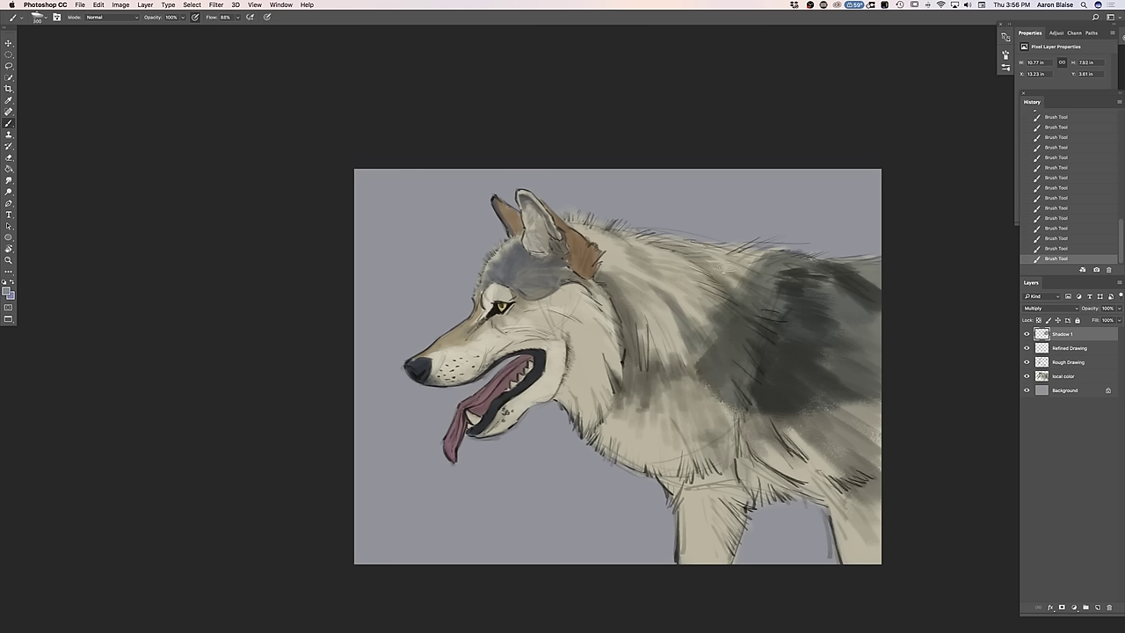
mouse_move(725, 330)
left_mouse_down()
mouse_move(709, 327)
mouse_move(684, 347)
mouse_move(689, 374)
mouse_move(659, 322)
mouse_move(667, 387)
mouse_move(646, 332)
mouse_move(633, 351)
mouse_move(617, 290)
mouse_move(626, 283)
mouse_move(646, 312)
mouse_move(664, 338)
mouse_move(613, 280)
mouse_move(573, 276)
mouse_move(567, 239)
mouse_move(577, 252)
left_mouse_up()
Enlarge the brush and cover the chest, belly and both forelegs with shadow
key("]")
key("]")
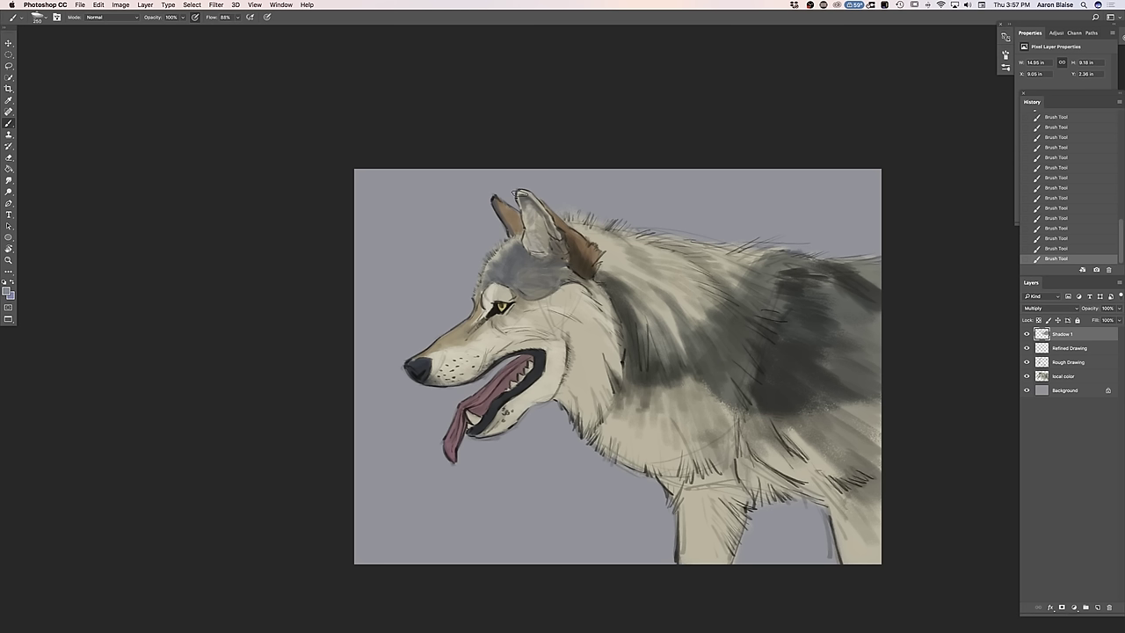
left_click_drag(696, 368, 703, 439)
key("]")
key("]")
key("]")
mouse_move(677, 379)
left_mouse_down()
mouse_move(704, 448)
mouse_move(656, 380)
mouse_move(640, 428)
mouse_move(637, 401)
mouse_move(631, 409)
mouse_move(682, 451)
mouse_move(715, 388)
mouse_move(779, 451)
mouse_move(823, 373)
mouse_move(843, 369)
mouse_move(881, 418)
mouse_move(888, 548)
mouse_move(877, 561)
mouse_move(836, 457)
mouse_move(864, 564)
mouse_move(824, 451)
mouse_move(865, 573)
mouse_move(822, 445)
mouse_move(840, 498)
mouse_move(805, 476)
mouse_move(766, 471)
mouse_move(761, 484)
mouse_move(756, 460)
mouse_move(849, 529)
left_mouse_up()
mouse_move(724, 455)
left_mouse_down()
mouse_move(735, 492)
mouse_move(716, 568)
mouse_move(723, 541)
mouse_move(708, 542)
mouse_move(700, 492)
mouse_move(698, 518)
mouse_move(684, 450)
mouse_move(688, 487)
mouse_move(647, 442)
mouse_move(654, 460)
mouse_move(635, 456)
mouse_move(615, 422)
mouse_move(674, 468)
mouse_move(691, 507)
mouse_move(683, 484)
mouse_move(723, 475)
left_mouse_up()
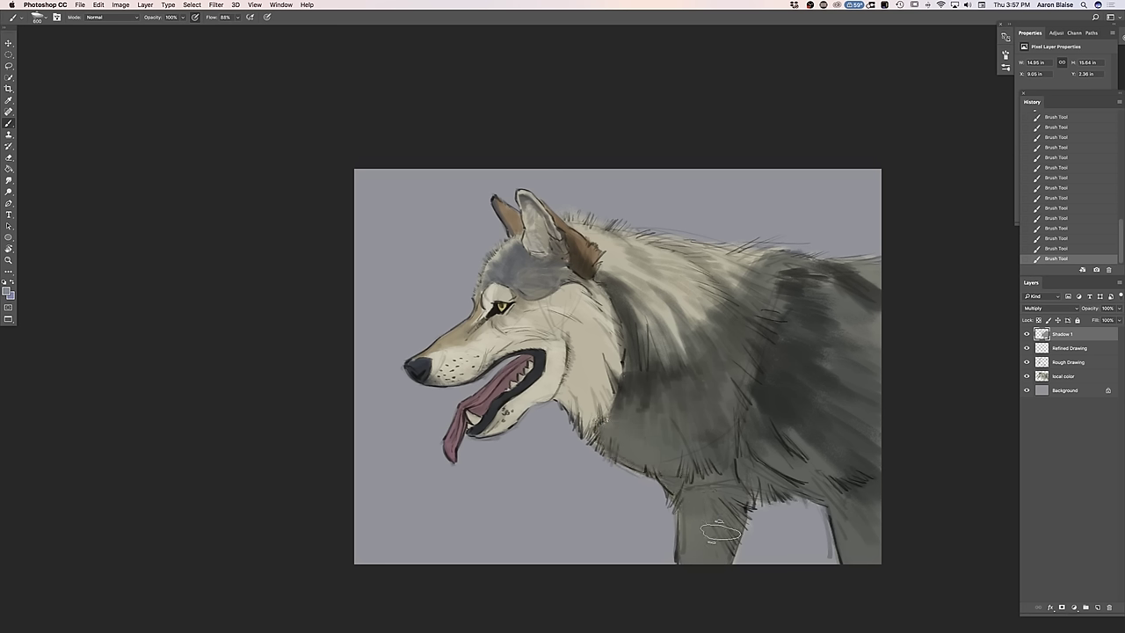
Touch up the shadow behind the cheek and erase its excess along the edge of the neck fur
mouse_move(602, 370)
left_mouse_down()
mouse_move(605, 389)
mouse_move(607, 352)
left_mouse_up()
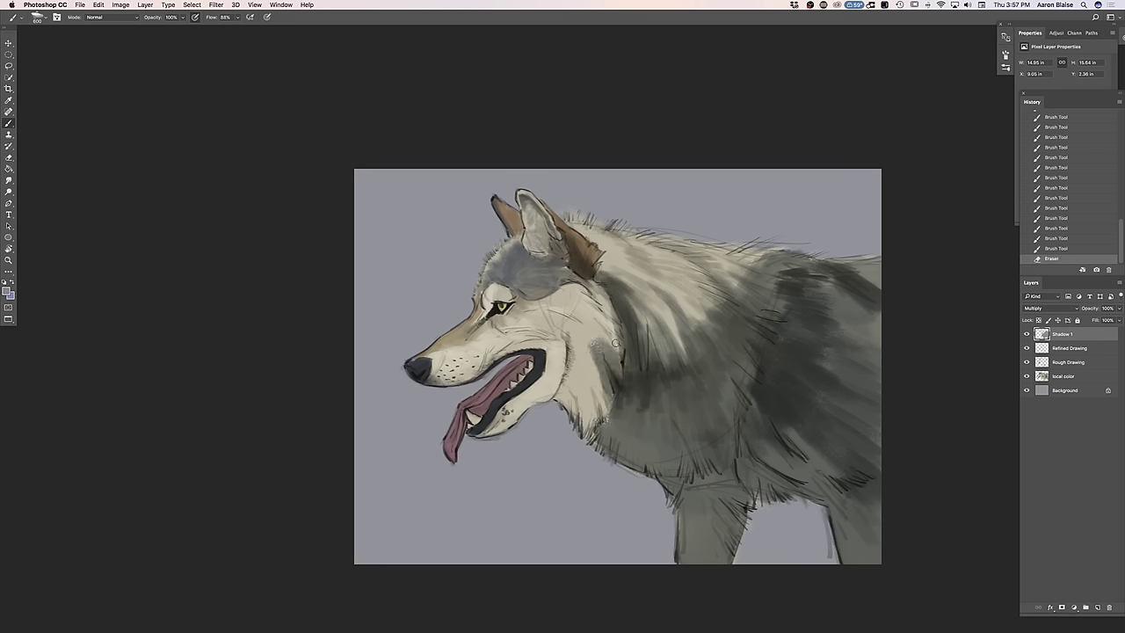
left_click_drag(614, 318, 617, 369)
Sample cream #beb59f from the cheek and paint it along the rear edge of the cheek ruff on the local color layer
left_click(1051, 376)
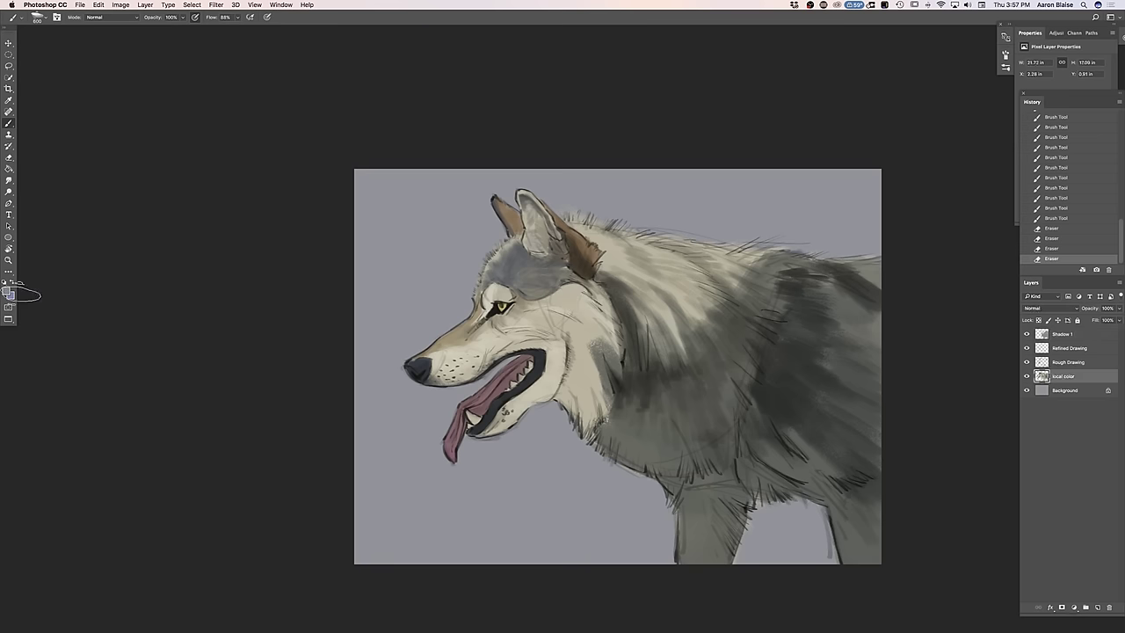
left_click(10, 292)
left_click(561, 347)
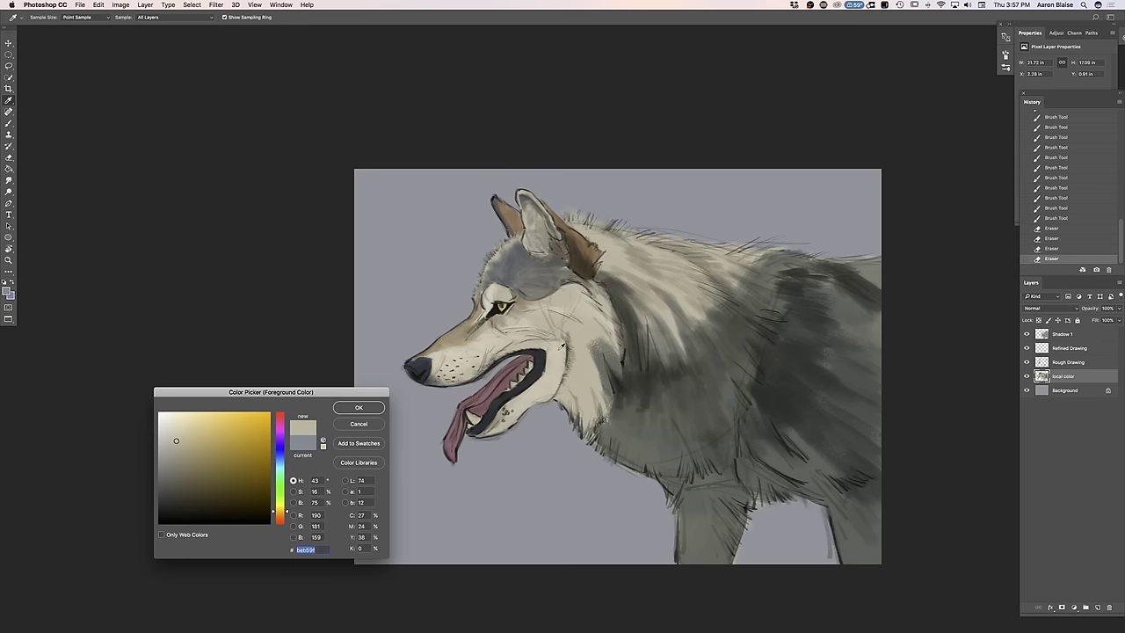
left_click(356, 407)
key("bracketleft")
key("bracketleft")
left_click_drag(605, 306, 620, 350)
left_click_drag(615, 330, 620, 349)
Set the foreground colour to blue-grey #7e8b9a
left_click(8, 291)
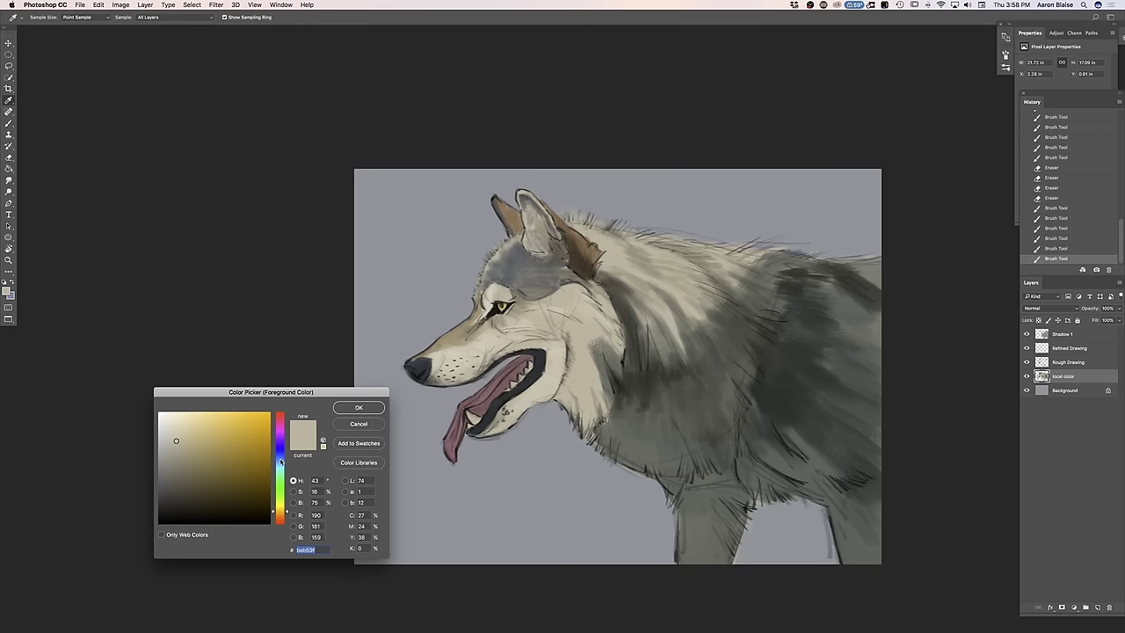
left_click(280, 459)
left_click(181, 454)
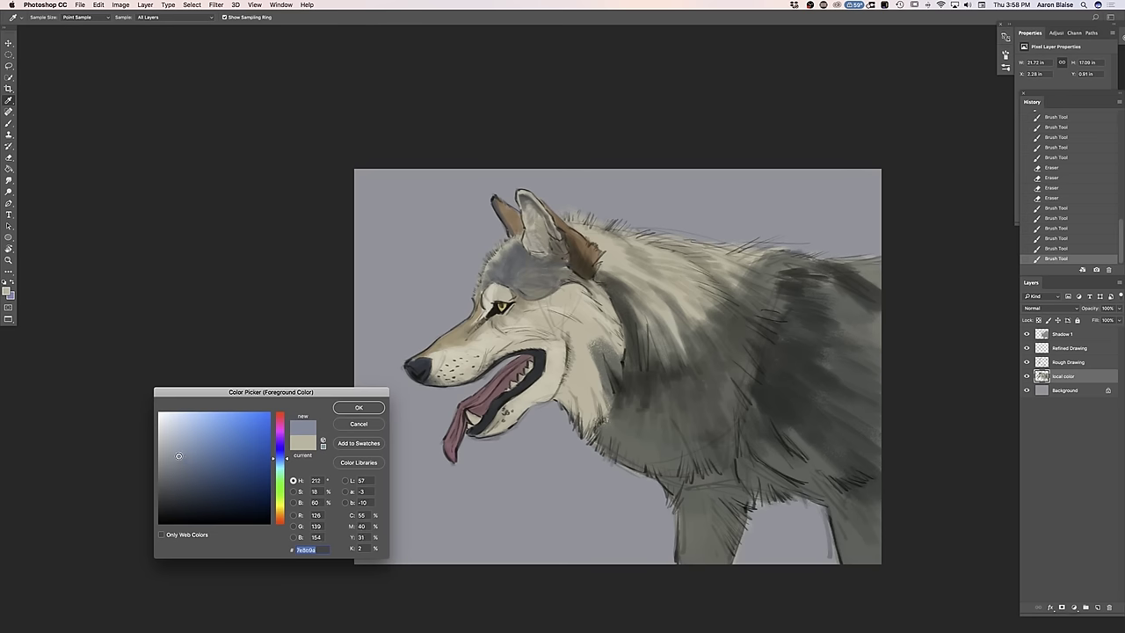
left_click(354, 408)
left_click_drag(589, 356, 597, 405)
key("ctrl+z")
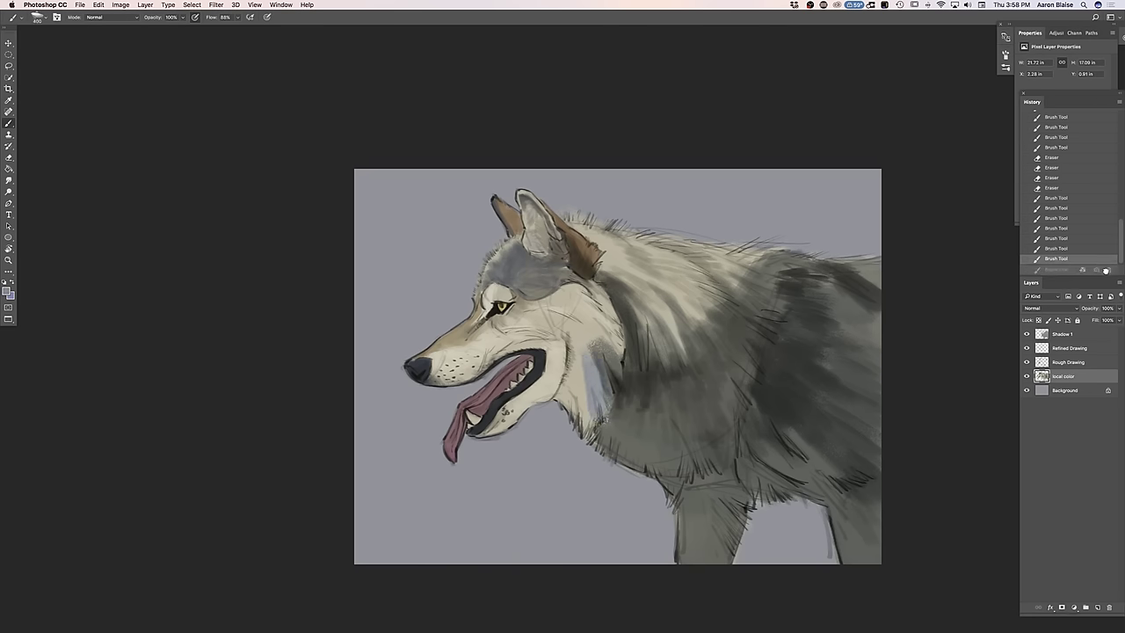
left_click(1108, 269)
Shade the cheek from below the ear to the corner of the jaw on the Shadow 1 layer
left_click(1056, 335)
mouse_move(581, 368)
left_mouse_down()
mouse_move(594, 394)
mouse_move(603, 370)
mouse_move(590, 355)
mouse_move(603, 357)
mouse_move(649, 432)
mouse_move(682, 418)
mouse_move(626, 374)
mouse_move(559, 273)
left_mouse_up()
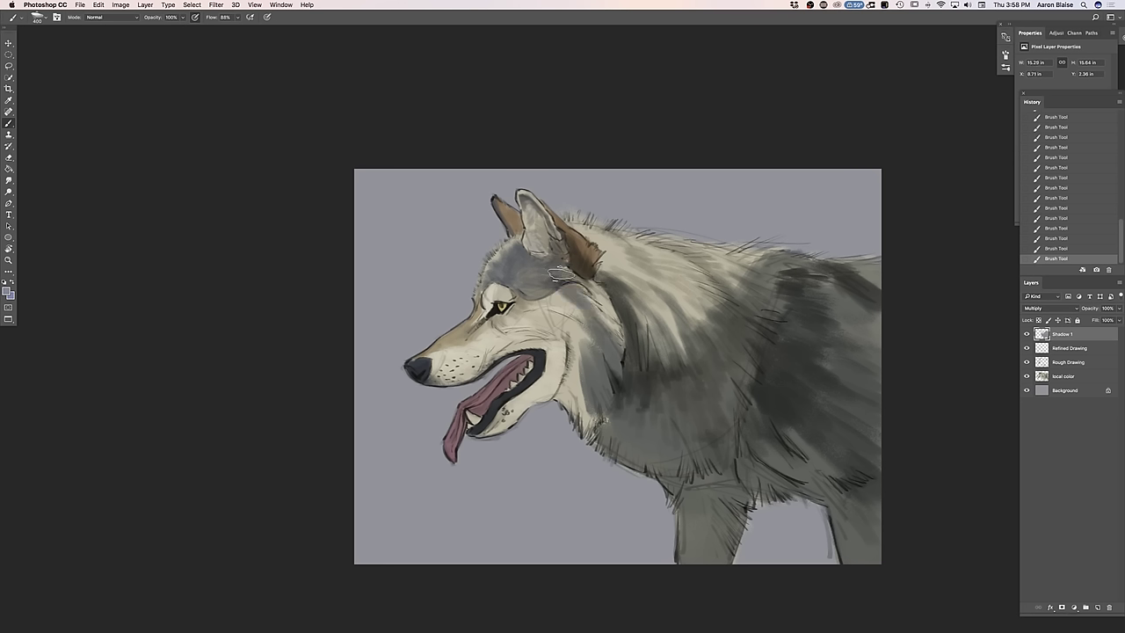
left_click_drag(552, 289, 594, 346)
left_click_drag(568, 298, 587, 353)
mouse_move(555, 303)
left_mouse_down()
mouse_move(562, 345)
mouse_move(553, 318)
mouse_move(542, 334)
mouse_move(592, 413)
mouse_move(576, 385)
mouse_move(582, 411)
mouse_move(542, 385)
left_mouse_up()
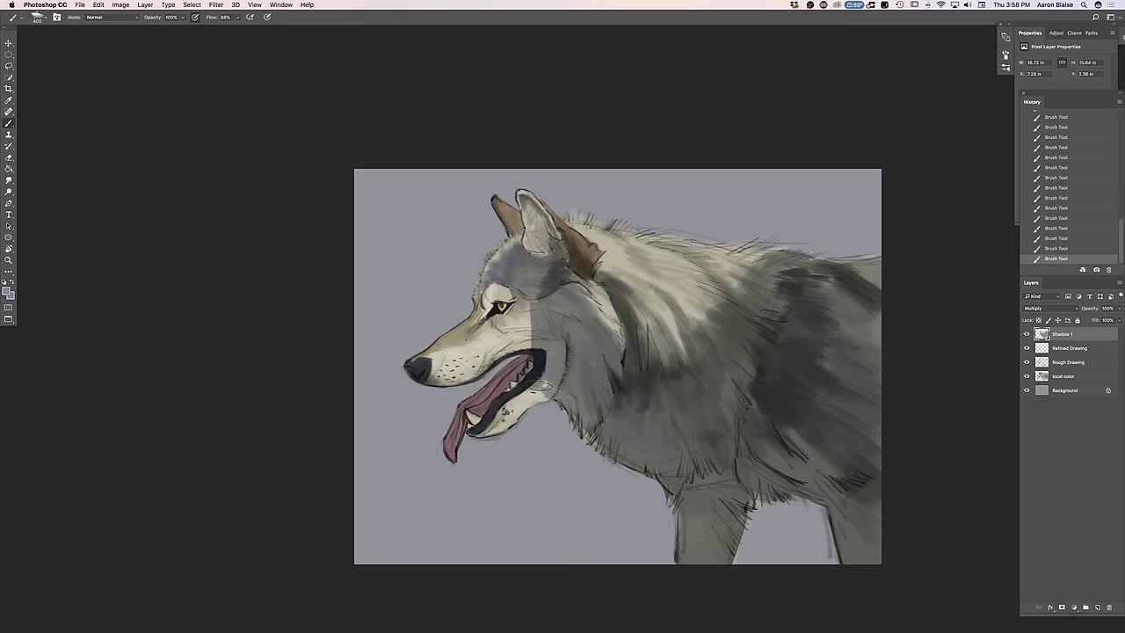
Shade the forehead and the inside of the near ear with a smaller brush, erasing overspill around the ear
key("super+plus")
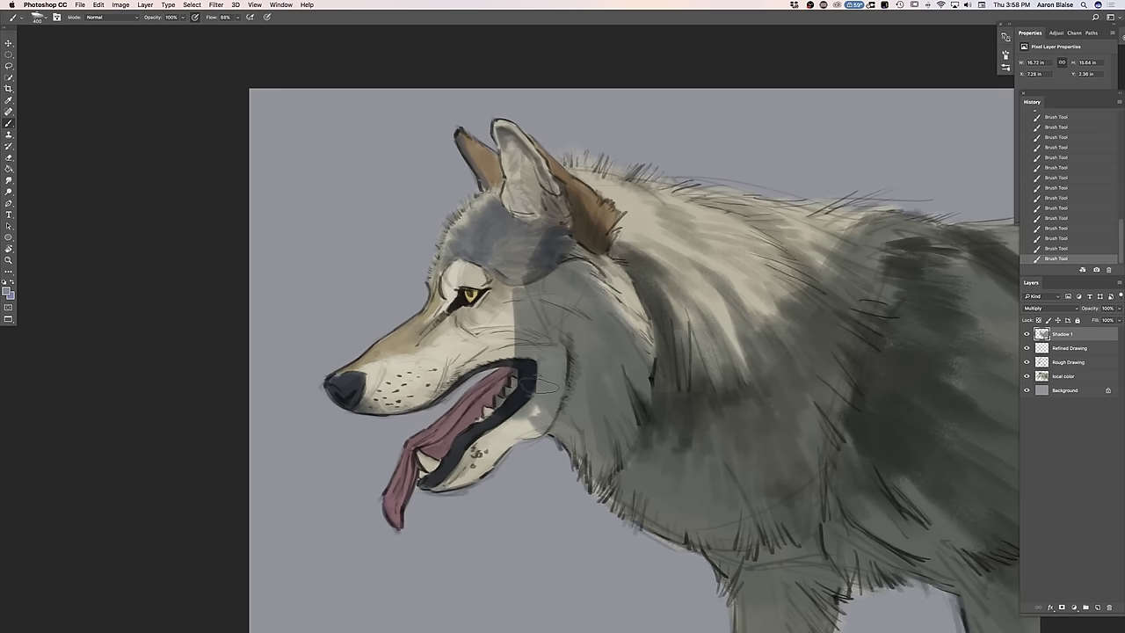
mouse_move(494, 214)
left_mouse_down()
mouse_move(512, 212)
mouse_move(496, 241)
mouse_move(531, 211)
left_mouse_up()
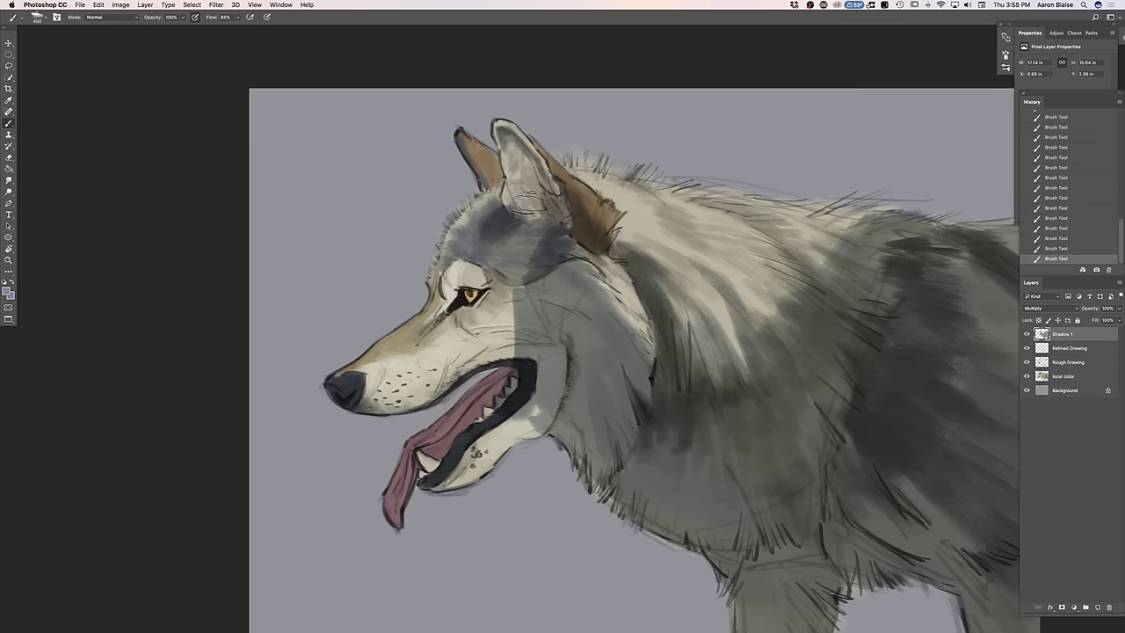
mouse_move(512, 132)
left_mouse_down()
mouse_move(514, 187)
mouse_move(511, 149)
left_mouse_up()
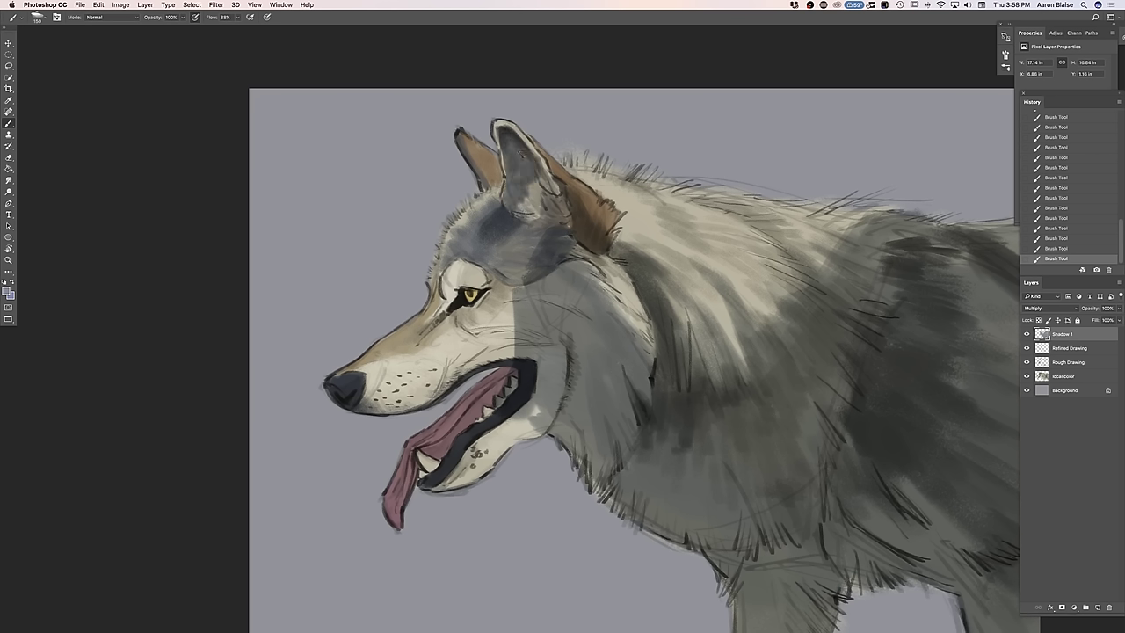
left_click_drag(536, 162, 549, 195)
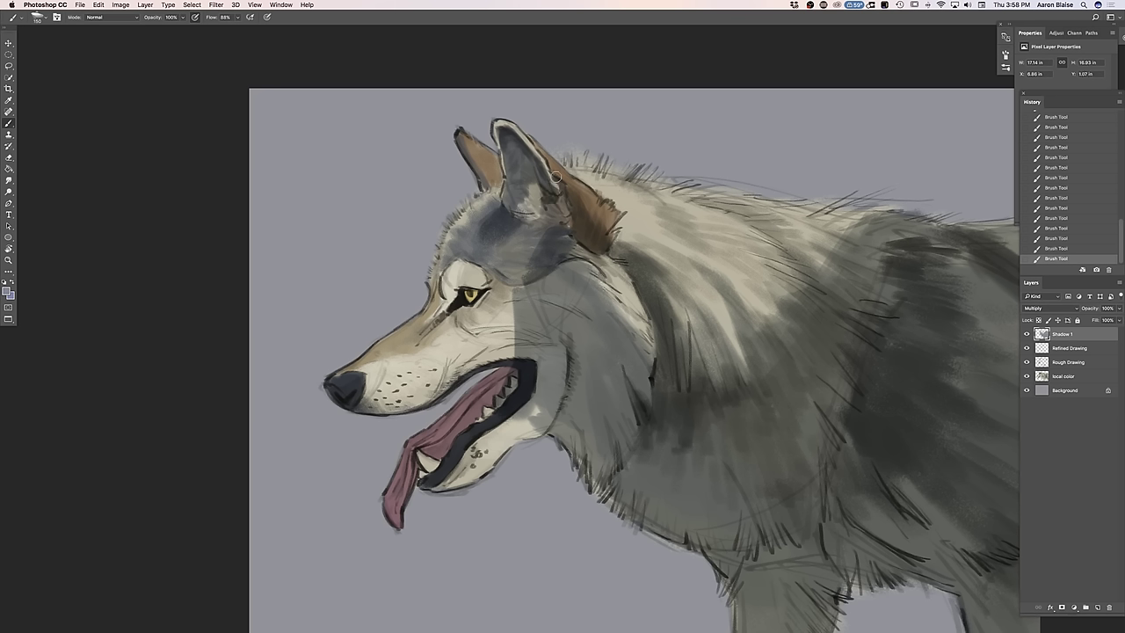
key("e")
mouse_move(565, 191)
left_mouse_down()
mouse_move(573, 206)
mouse_move(575, 195)
mouse_move(549, 194)
mouse_move(522, 255)
mouse_move(492, 242)
mouse_move(507, 226)
mouse_move(479, 255)
mouse_move(489, 236)
mouse_move(461, 250)
left_mouse_up()
key("b")
key("]")
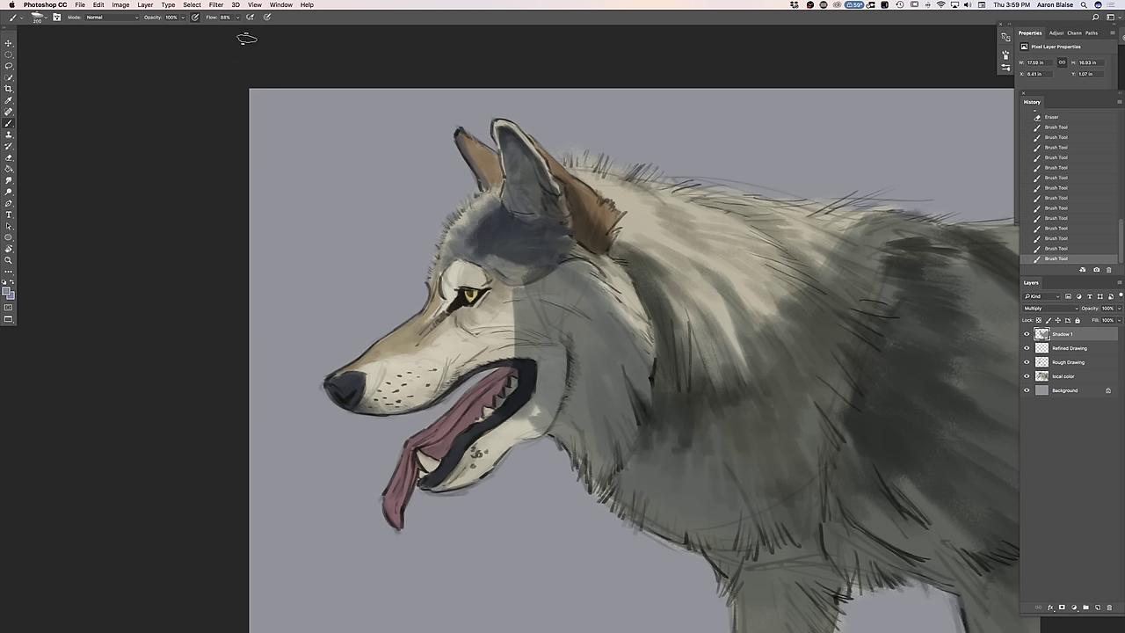
Extend the shadow around the eye and onto the rear of the muzzle, and deepen it over the cheek and throat fur
left_click(840, 88)
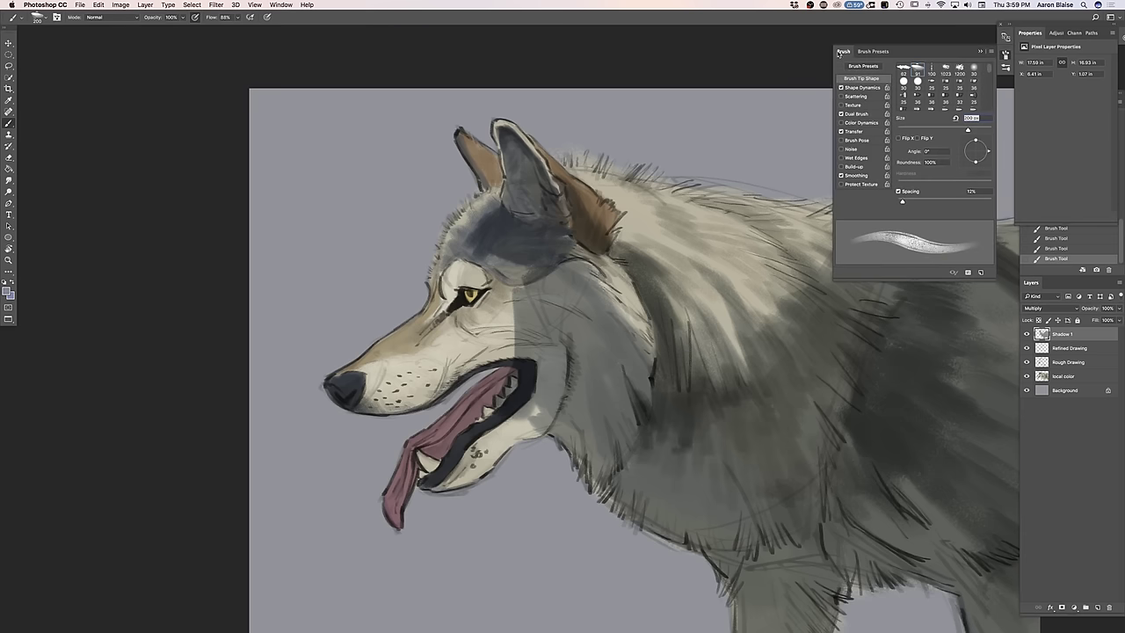
left_click(842, 51)
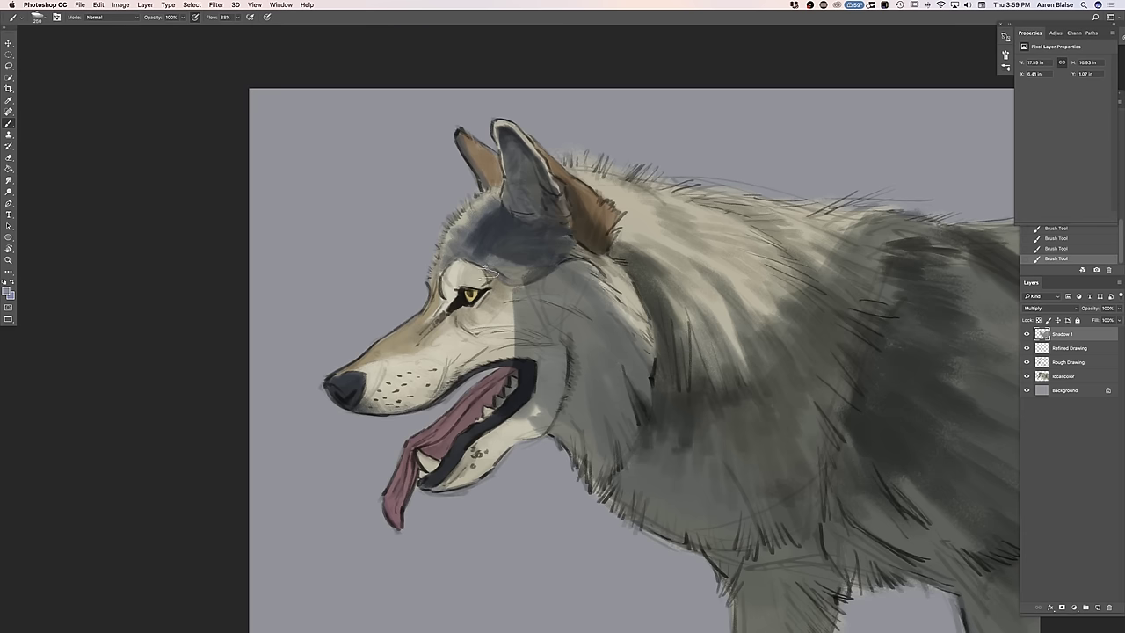
mouse_move(514, 283)
left_mouse_down()
mouse_move(492, 351)
mouse_move(540, 348)
mouse_move(563, 295)
mouse_move(515, 271)
mouse_move(471, 292)
mouse_move(457, 280)
mouse_move(443, 317)
mouse_move(475, 351)
mouse_move(439, 387)
mouse_move(499, 354)
mouse_move(418, 383)
left_mouse_up()
mouse_move(565, 296)
left_mouse_down()
mouse_move(587, 364)
mouse_move(597, 334)
left_mouse_up()
mouse_move(576, 268)
left_mouse_down()
mouse_move(626, 325)
mouse_move(614, 294)
left_mouse_up()
left_click_drag(576, 396, 605, 460)
left_click_drag(552, 414, 601, 471)
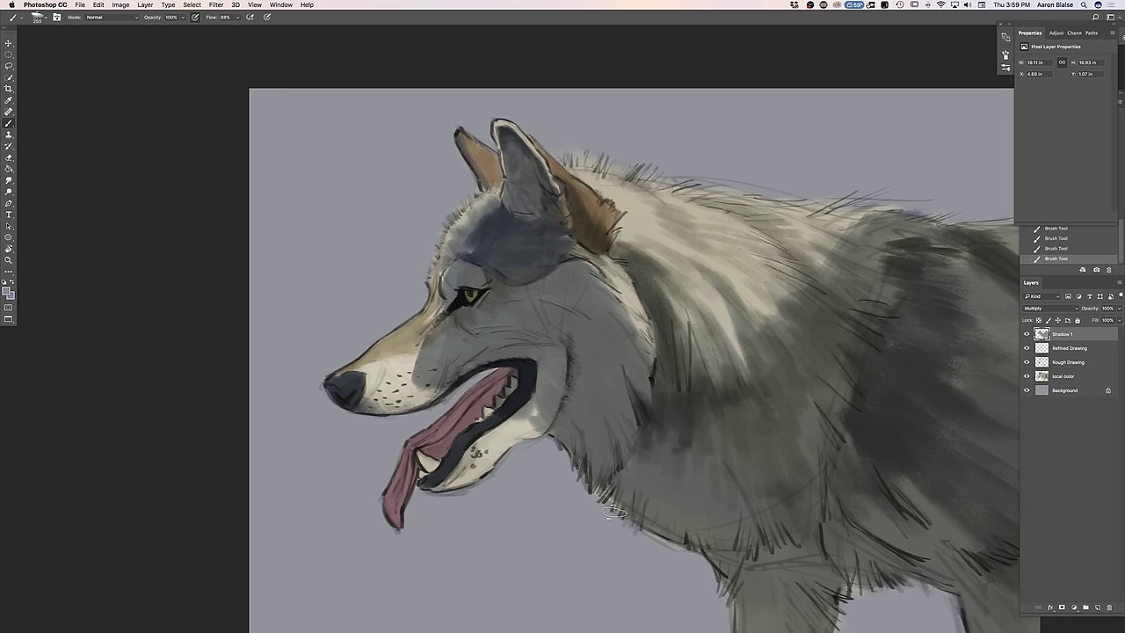
Shade the mouth interior and lower jaw, and darken the hanging tongue down to its tip with a smaller brush
mouse_move(534, 392)
left_mouse_down()
mouse_move(443, 480)
mouse_move(513, 368)
mouse_move(464, 417)
mouse_move(489, 385)
mouse_move(426, 473)
mouse_move(481, 443)
mouse_move(466, 474)
left_mouse_up()
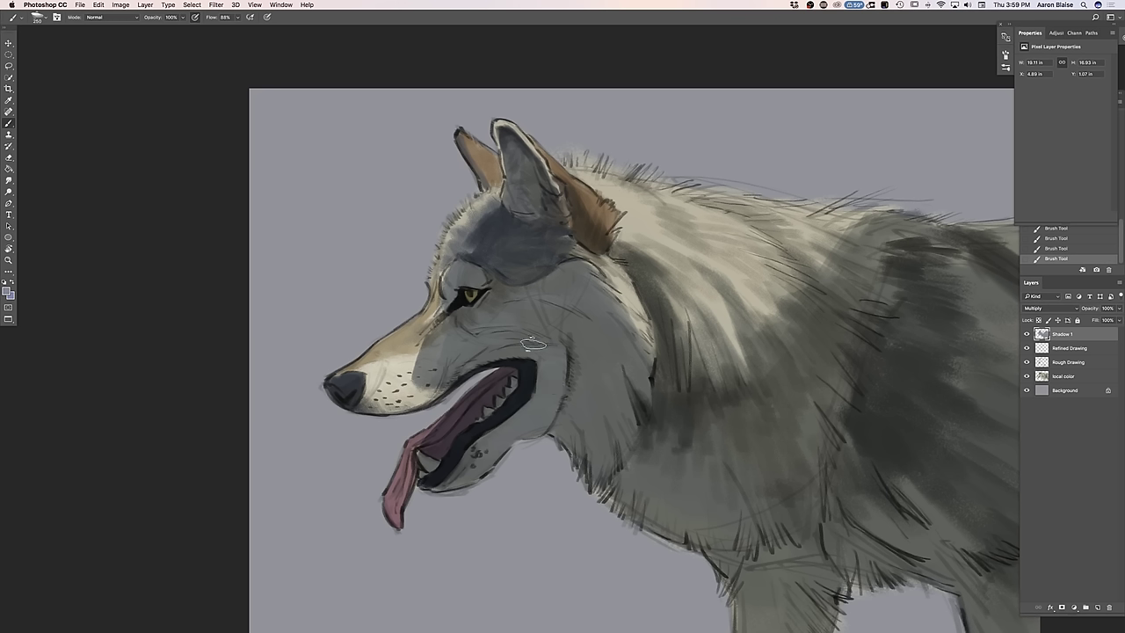
key("[")
key("[")
key("[")
mouse_move(416, 442)
left_mouse_down()
mouse_move(401, 498)
mouse_move(402, 473)
mouse_move(392, 497)
left_mouse_up()
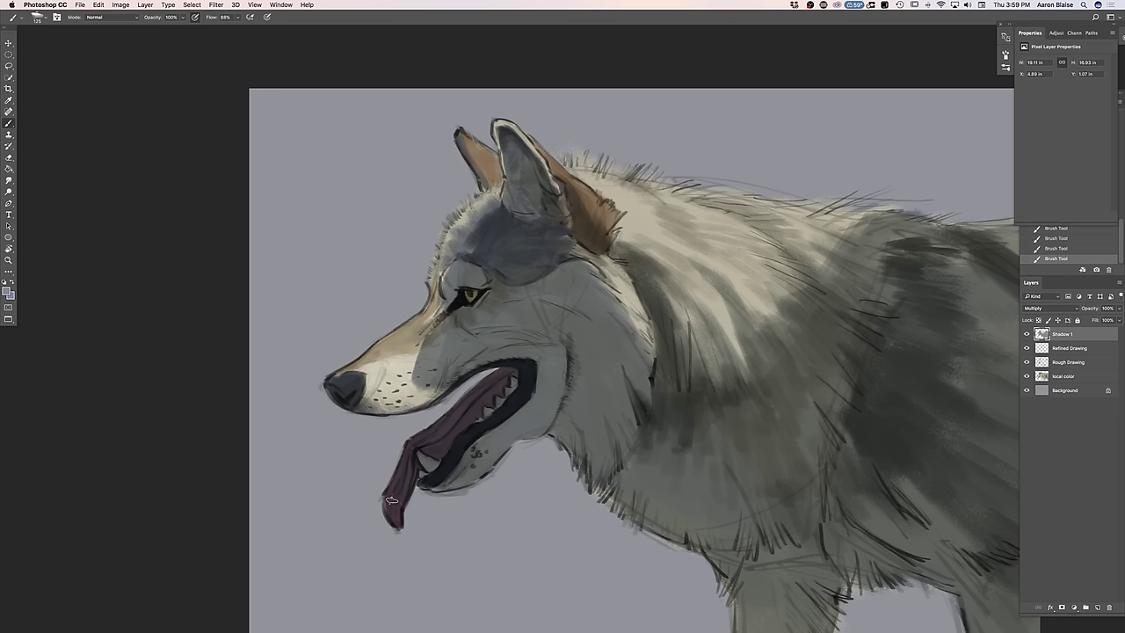
left_click_drag(386, 499, 397, 519)
Enlarge the brush, darken the bridge of the nose below the eye, and erase shadow streaks along the upper muzzle
key("bracketright")
key("bracketright")
key("bracketright")
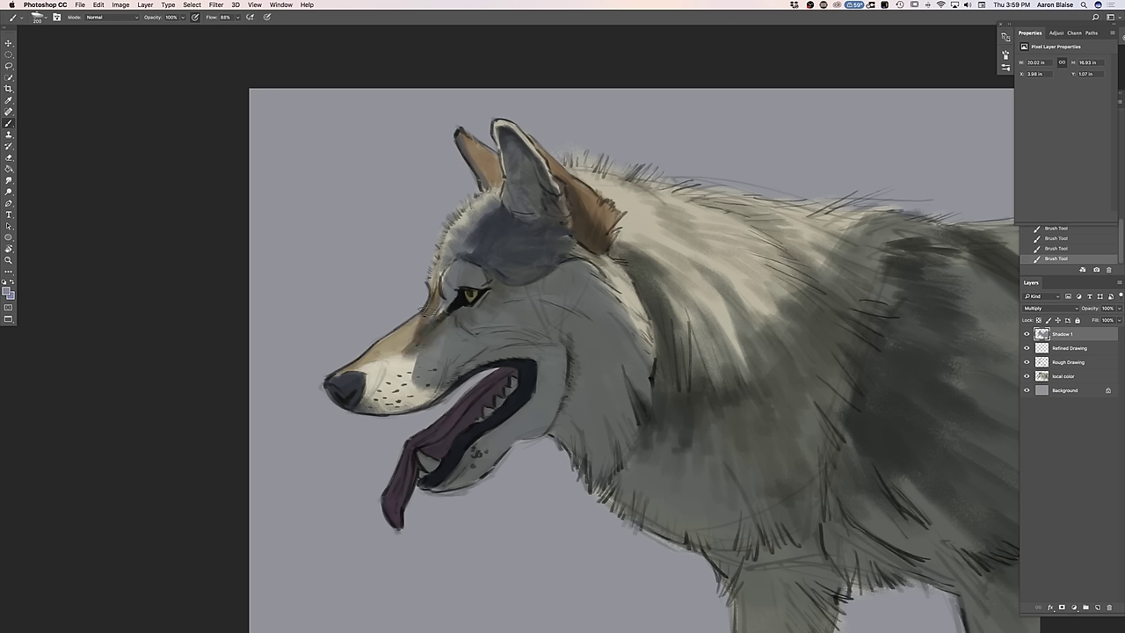
mouse_move(397, 355)
left_mouse_down()
mouse_move(422, 330)
mouse_move(377, 369)
mouse_move(408, 374)
mouse_move(403, 386)
mouse_move(395, 370)
mouse_move(383, 376)
left_mouse_up()
left_click_drag(397, 355, 380, 372)
left_click_drag(391, 357, 374, 374)
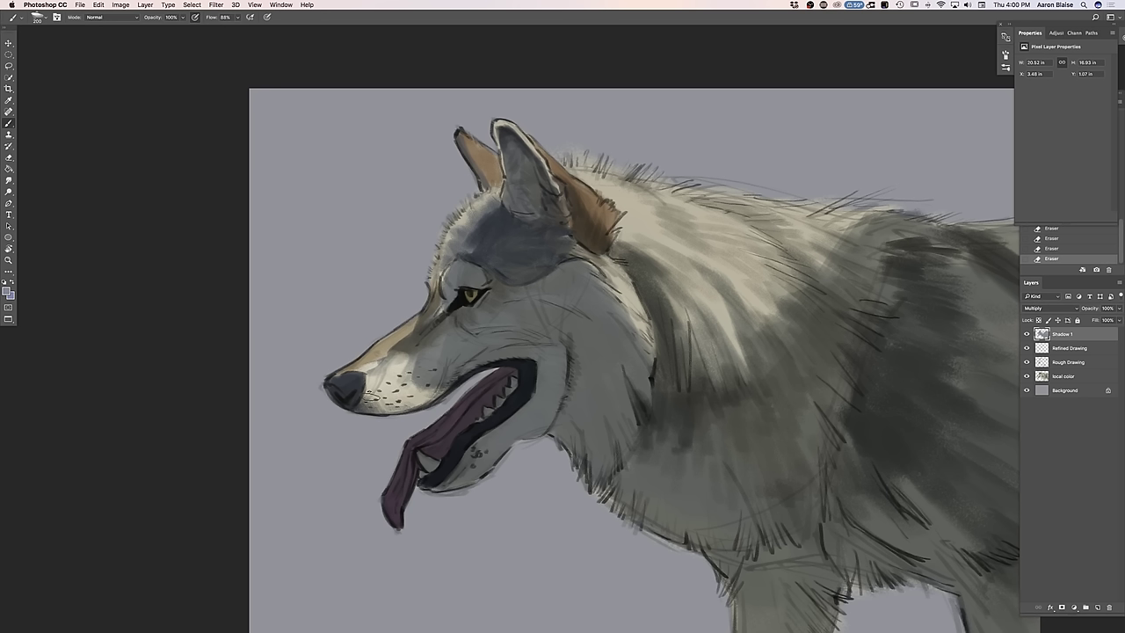
Paint shadow across the side of the muzzle and whisker area up to the nose, finishing with a larger brush
key("b")
mouse_move(398, 335)
left_mouse_down()
mouse_move(415, 347)
mouse_move(385, 364)
left_mouse_up()
mouse_move(403, 356)
left_mouse_down()
mouse_move(379, 365)
mouse_move(410, 363)
left_mouse_up()
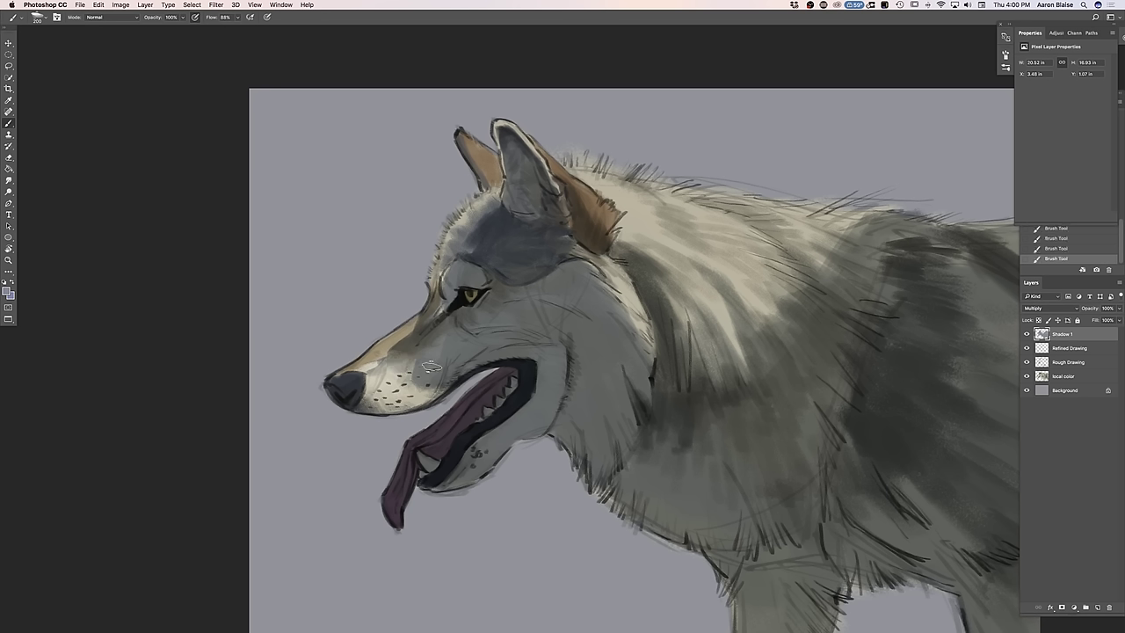
left_click_drag(396, 409, 381, 394)
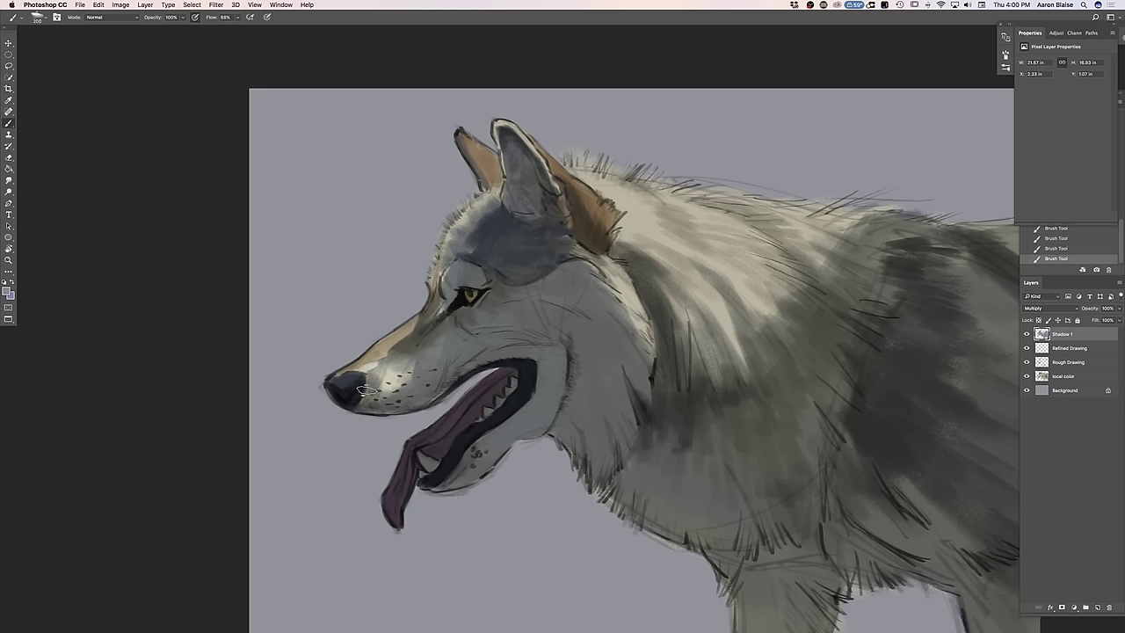
key("]")
key("]")
key("]")
left_click_drag(392, 387, 418, 363)
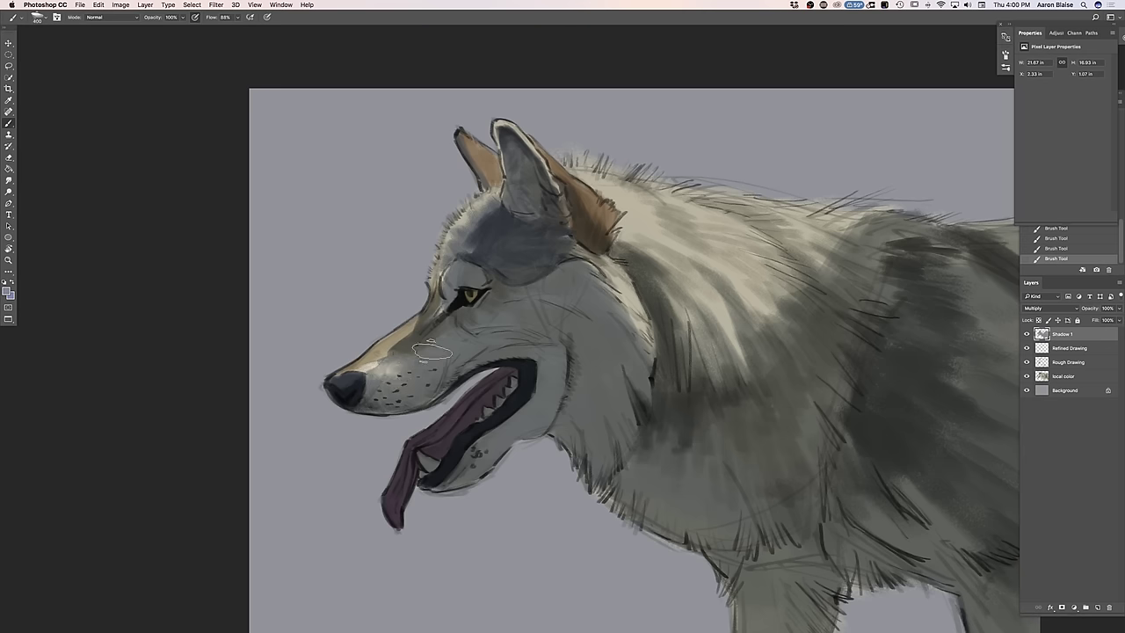
Add a new empty layer directly above the Background layer
key("super+minus")
key("super+minus")
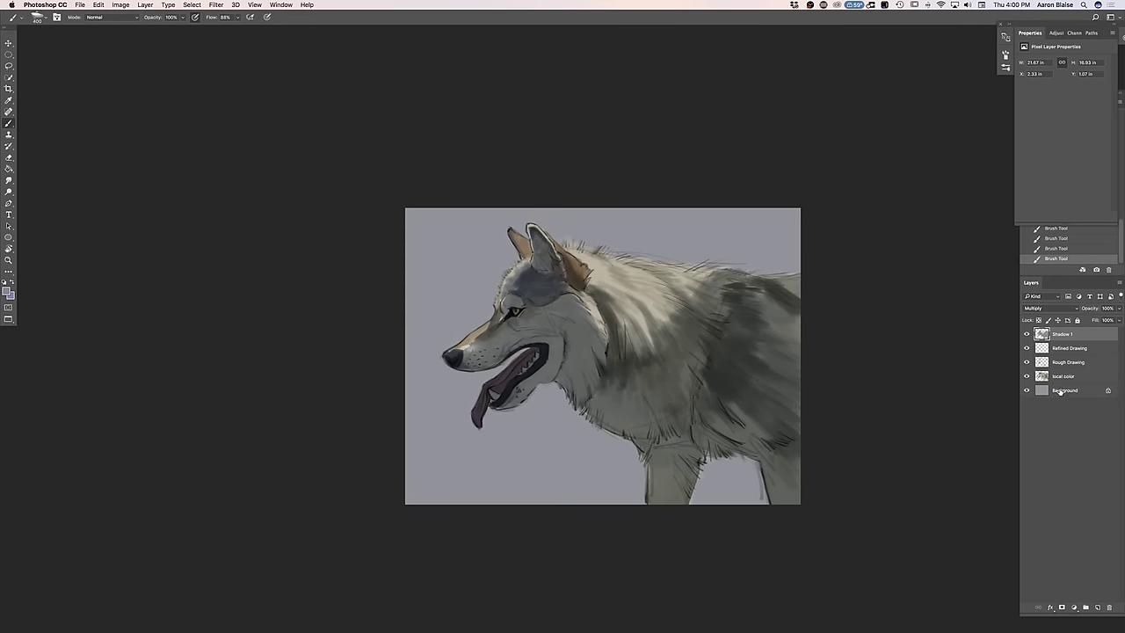
left_click(1053, 392)
left_click(1098, 608)
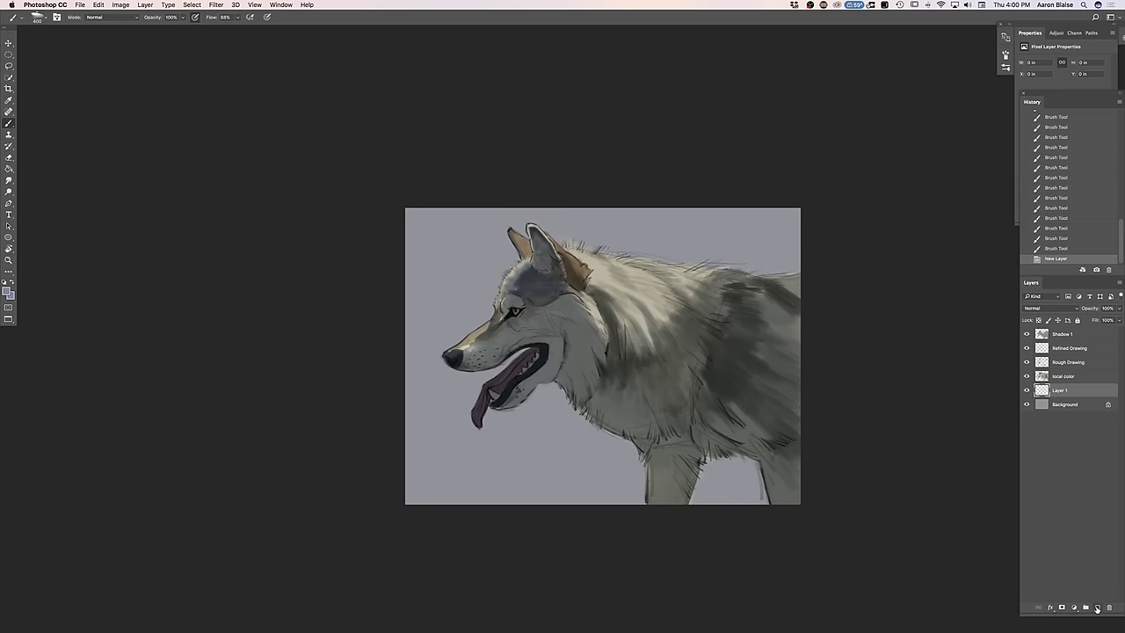
Set the foreground colour to dark slate blue #334257 and fill the new layer above the Background with it
key("i")
left_click(10, 292)
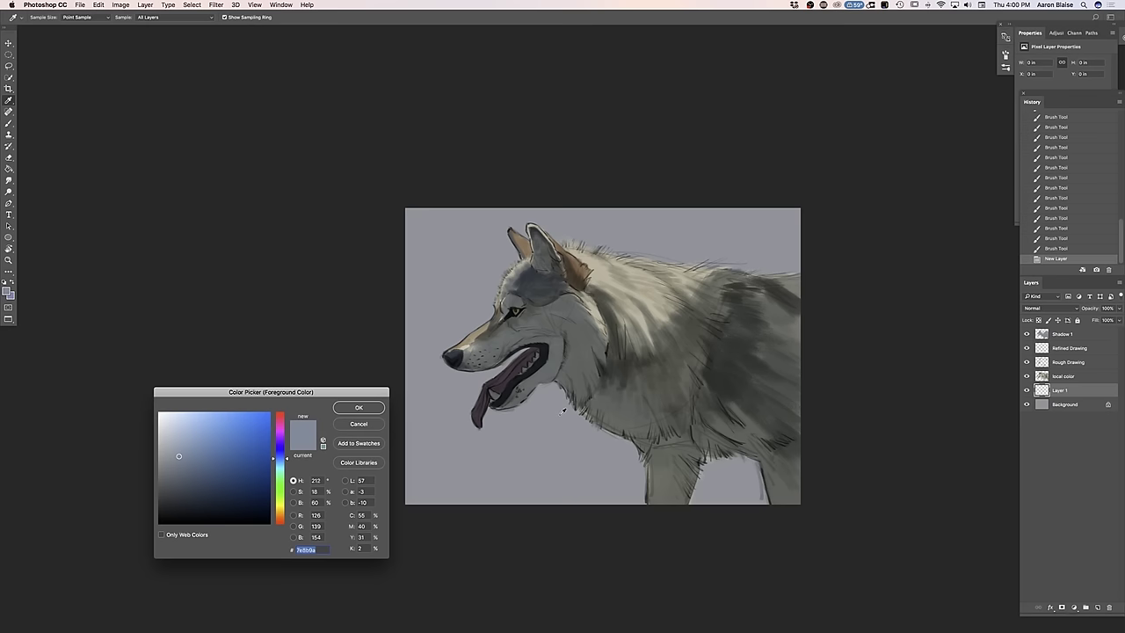
left_click(208, 479)
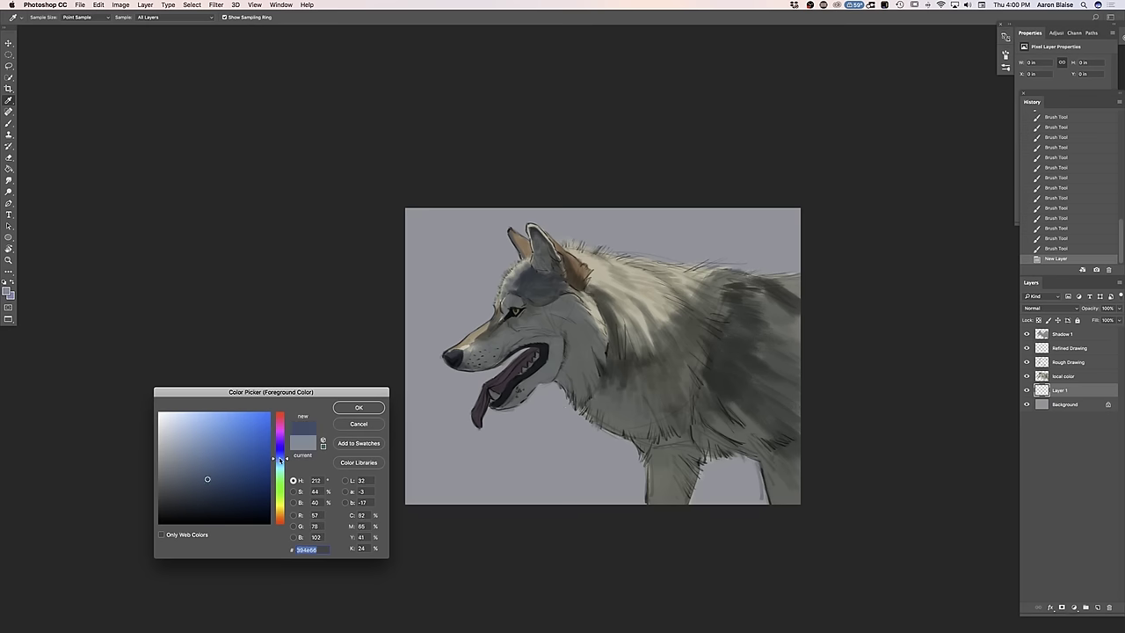
left_click(203, 487)
left_click(359, 406)
key("g")
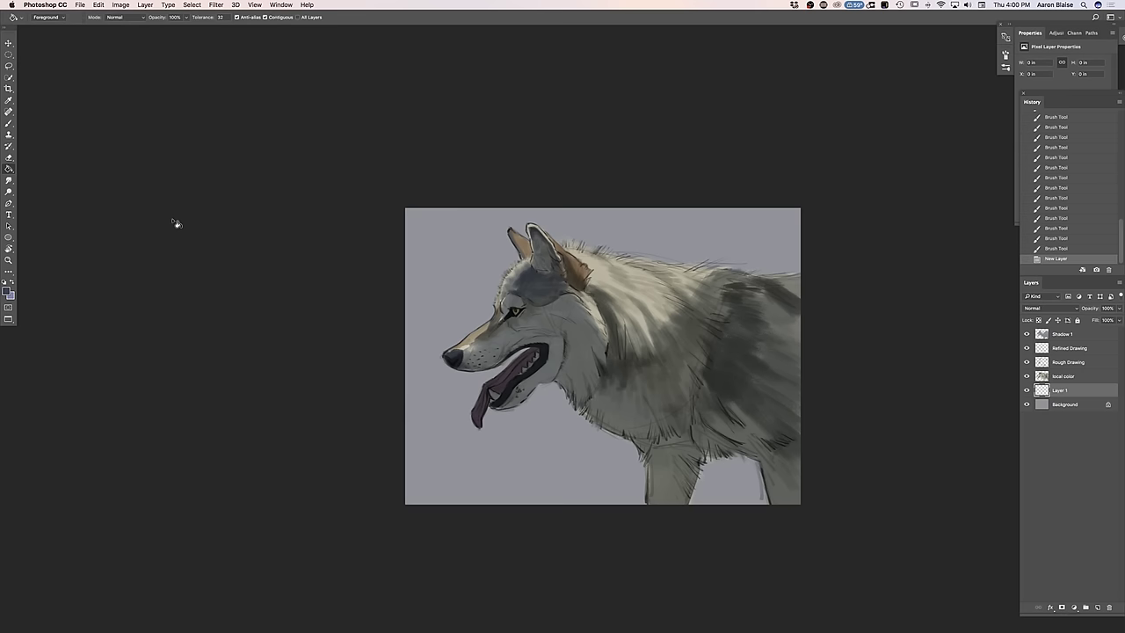
left_click(548, 446)
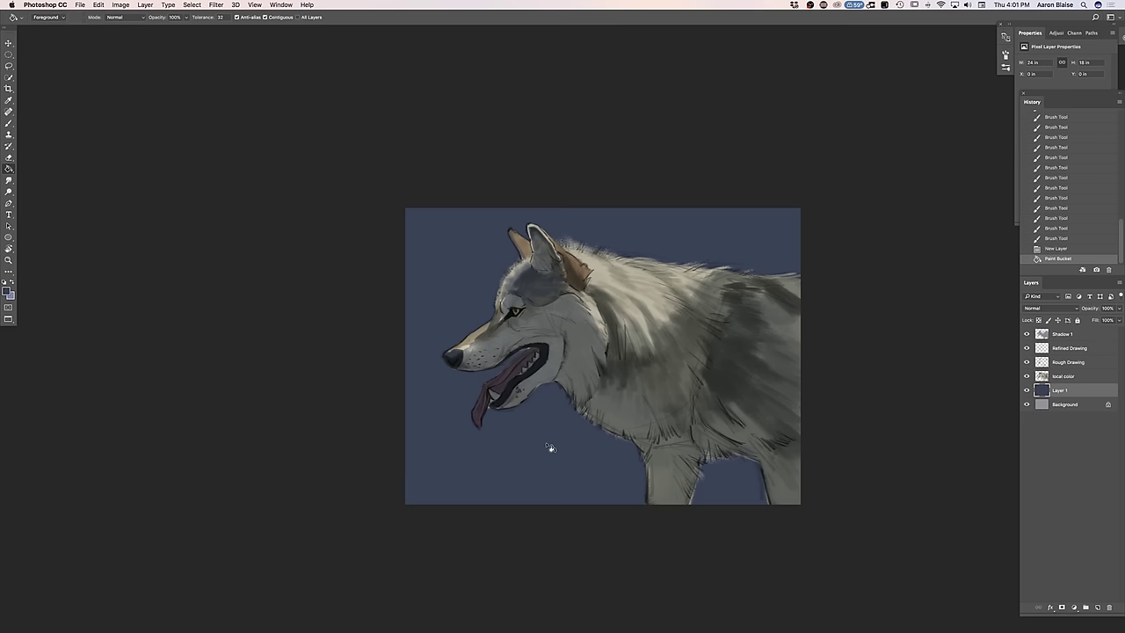
Add another layer above the blue fill, naming the filled layer BG and the new one BG variation
key("super+plus")
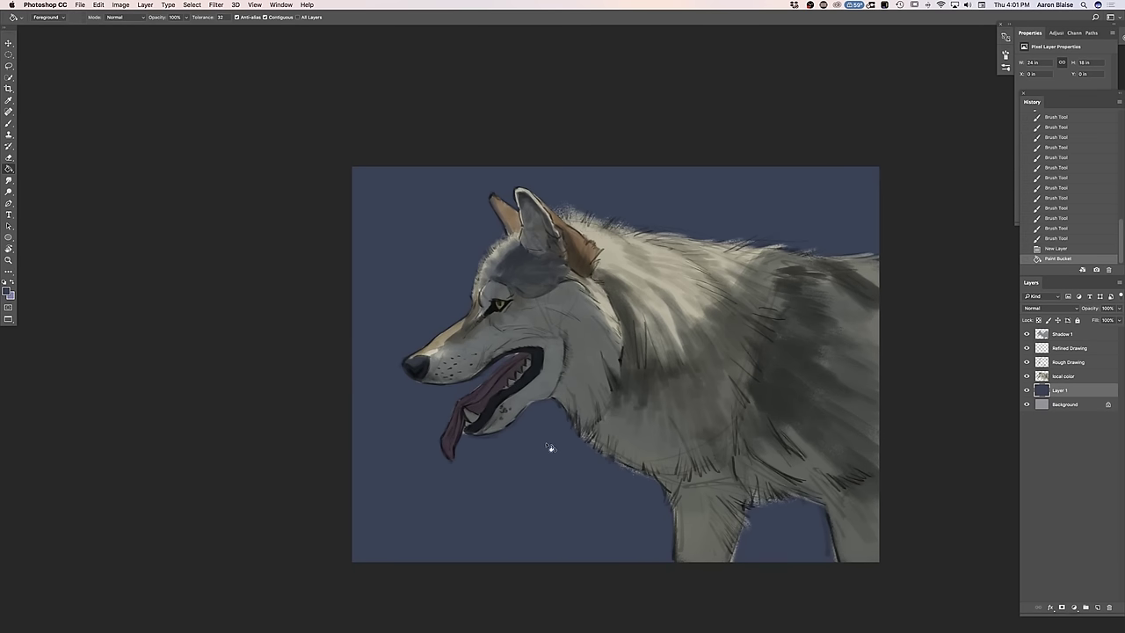
left_click(1097, 608)
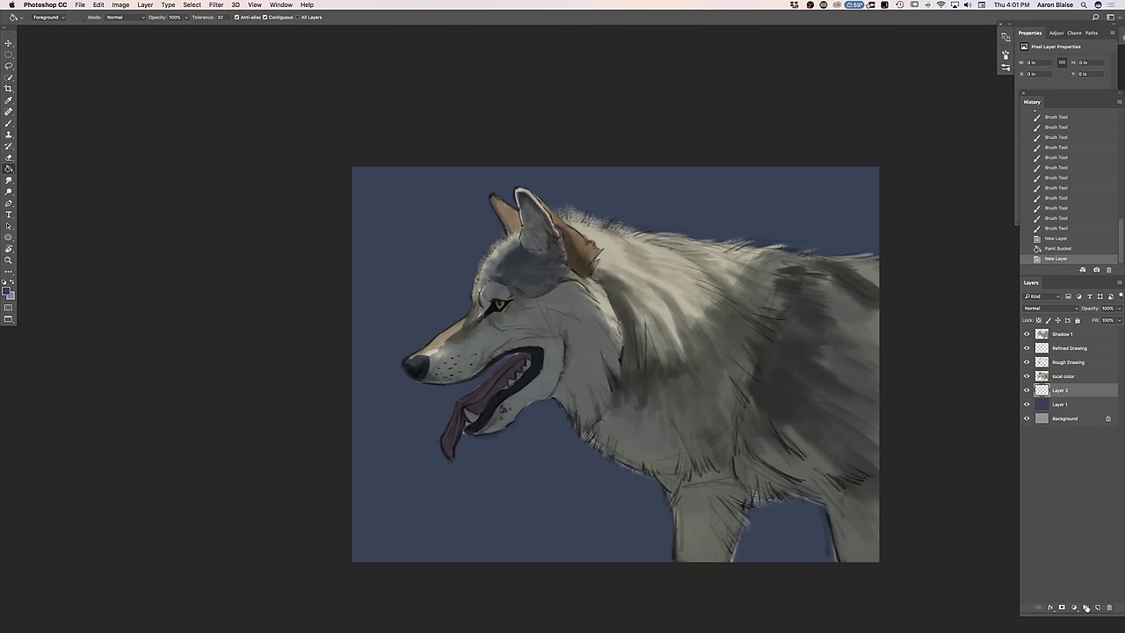
left_click(1055, 406)
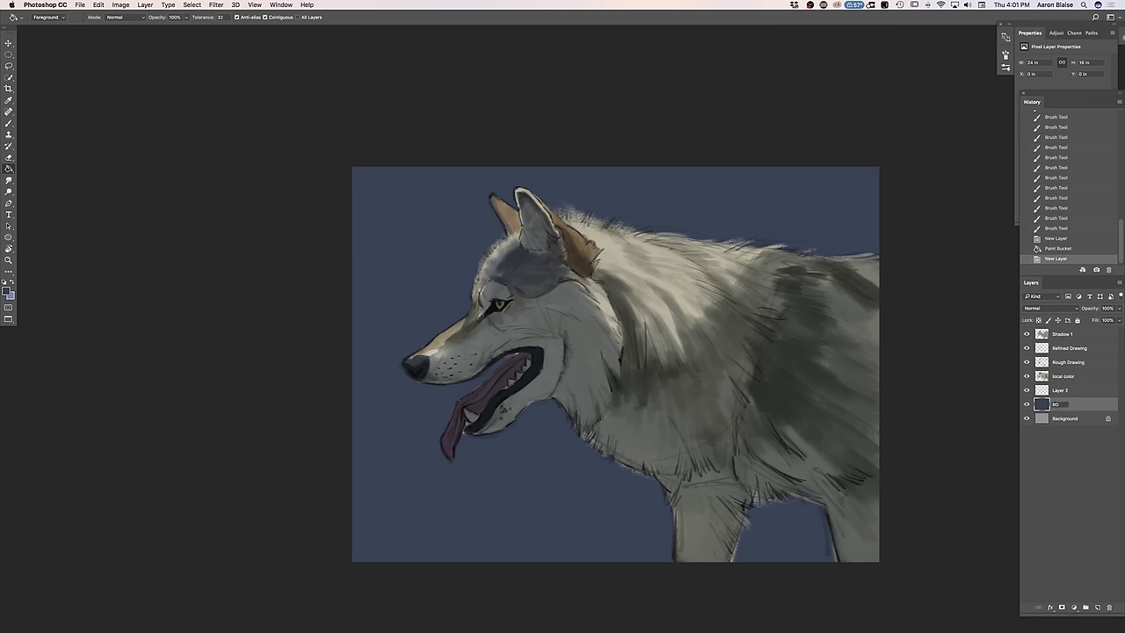
double_click(1059, 390)
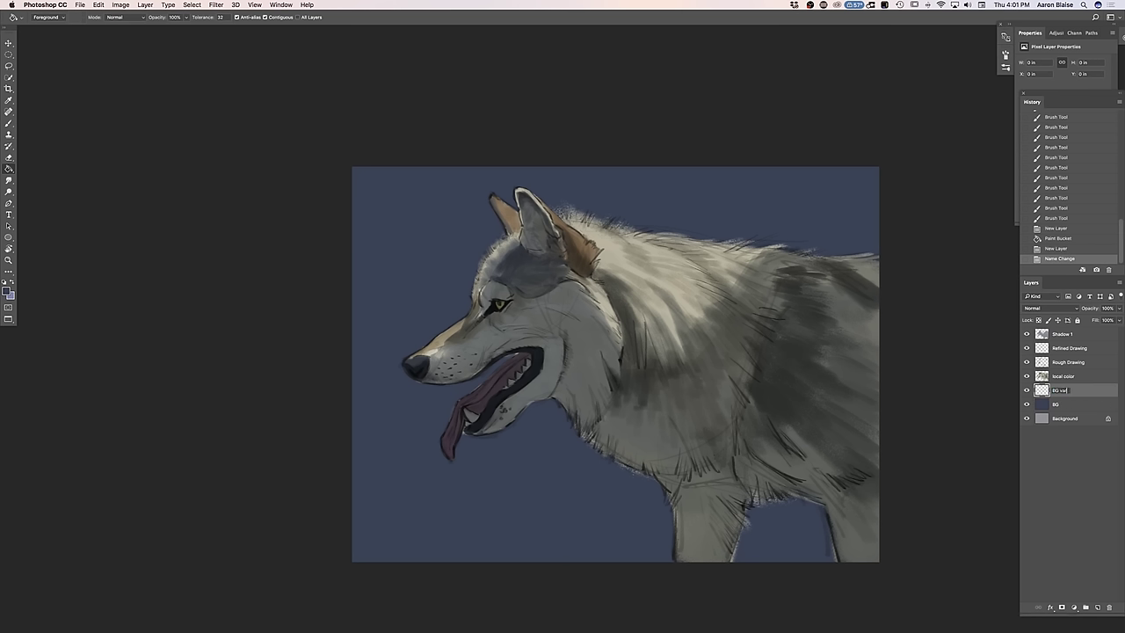
key("Return")
Switch to the Brush tool, enlarge the brush to 1000 px and review its tip settings
key("b")
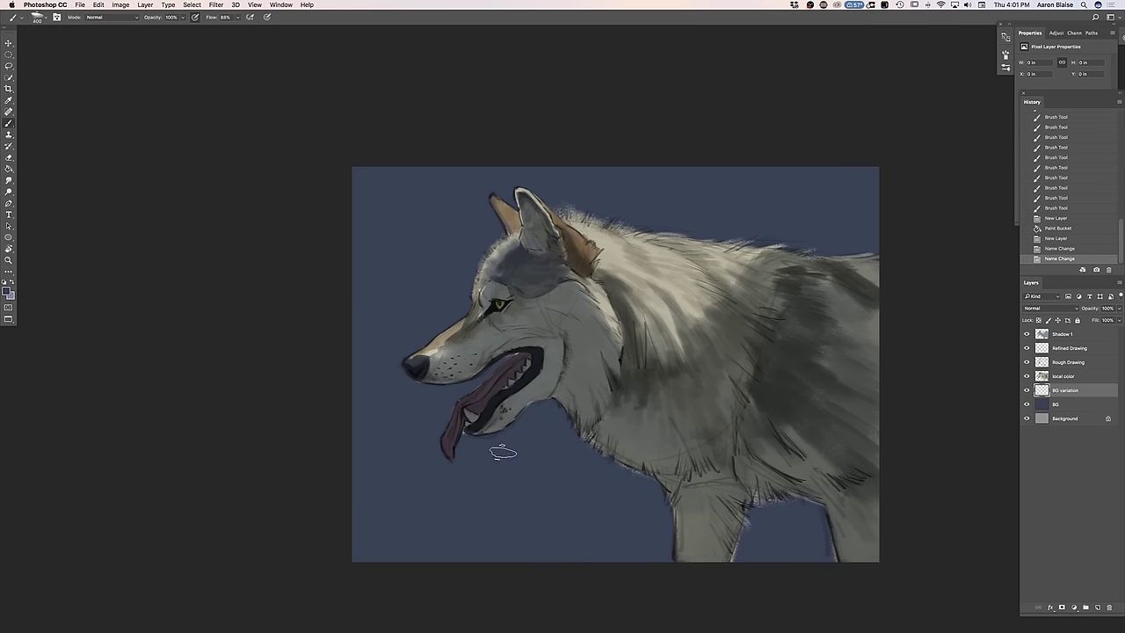
key("]")
key("]")
key("]")
key("]")
key("]")
left_click(57, 16)
left_click(841, 87)
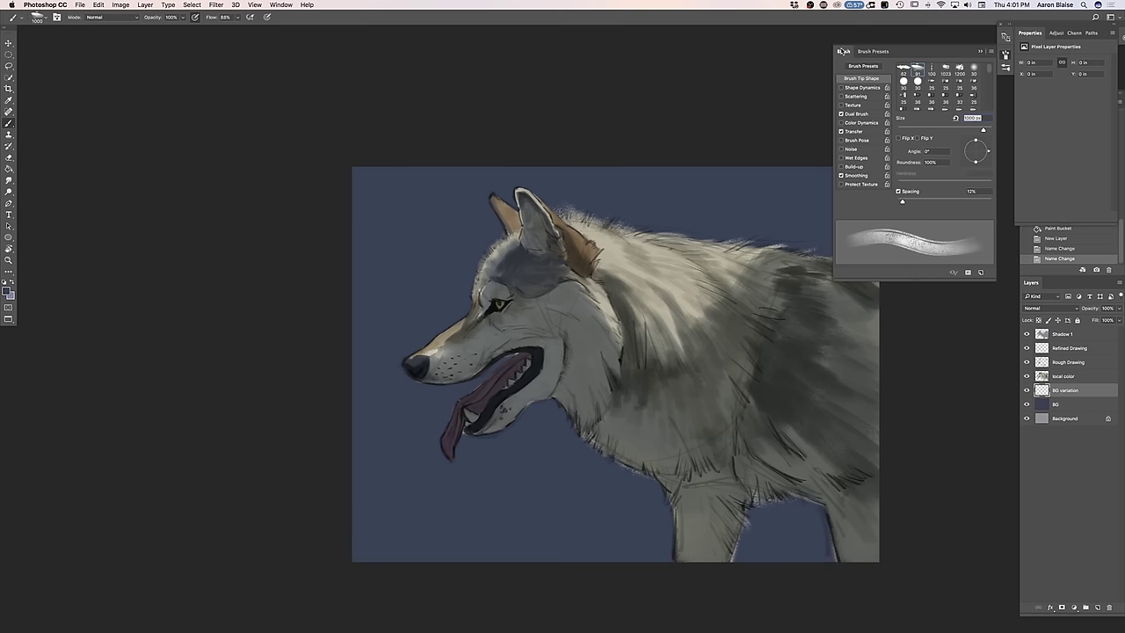
left_click(841, 53)
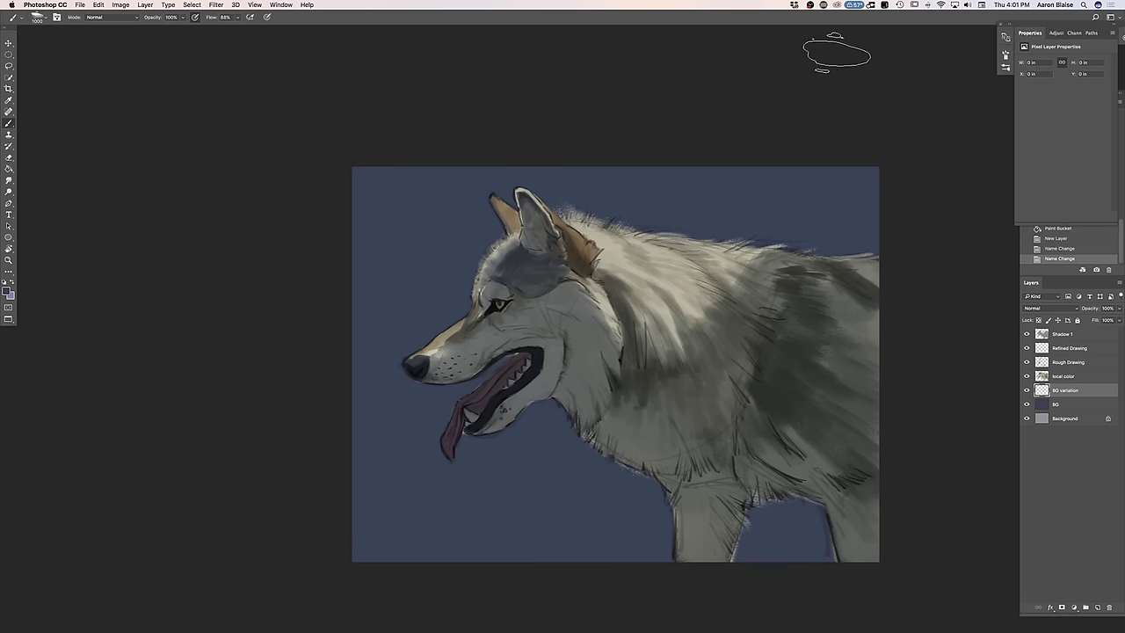
Choose a darker slate blue and paint it behind the wolf's forehead and ears and along the upper back
left_click(7, 292)
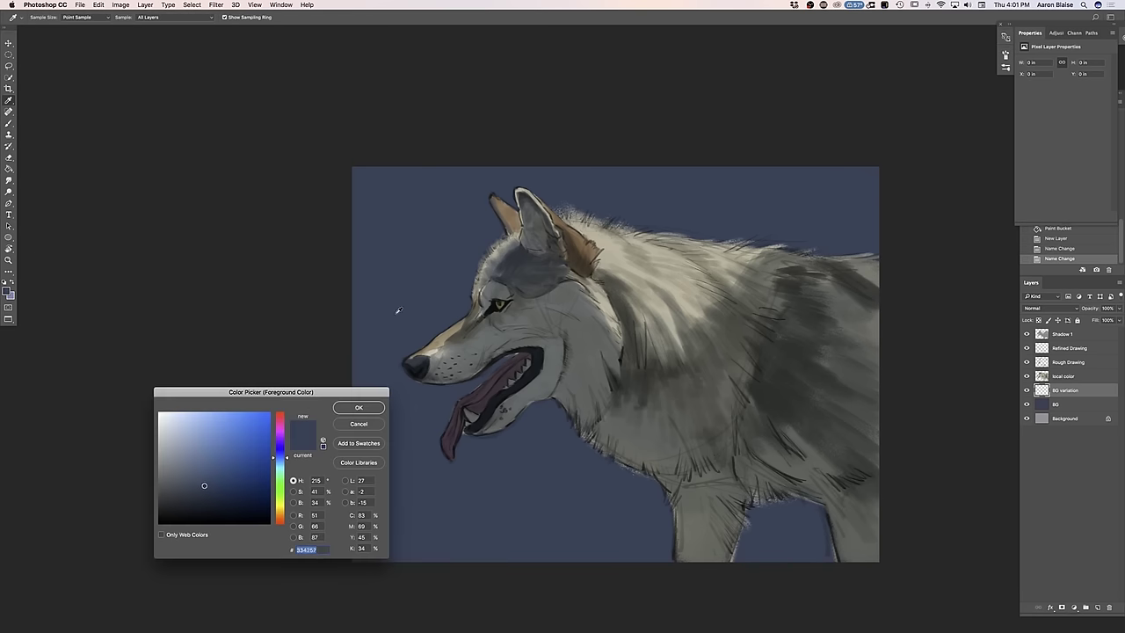
left_click(200, 498)
left_click(358, 407)
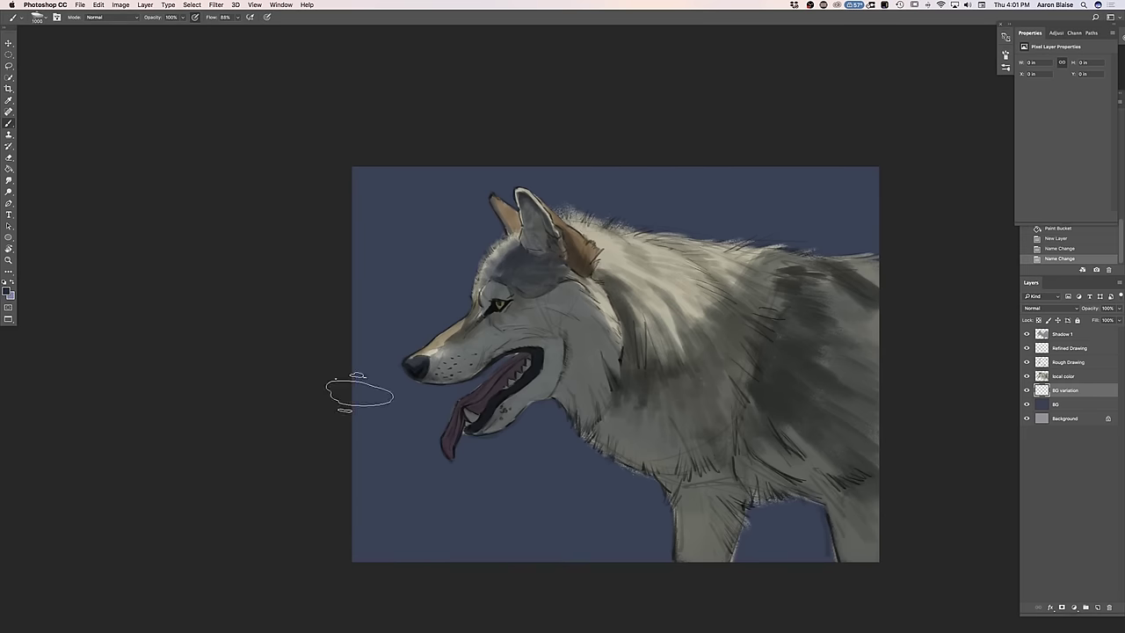
left_click_drag(479, 312, 439, 268)
left_click_drag(487, 350, 409, 287)
left_click_drag(498, 322, 422, 256)
left_click_drag(494, 272, 444, 227)
mouse_move(536, 255)
left_mouse_down()
mouse_move(468, 166)
mouse_move(507, 219)
mouse_move(483, 144)
left_mouse_up()
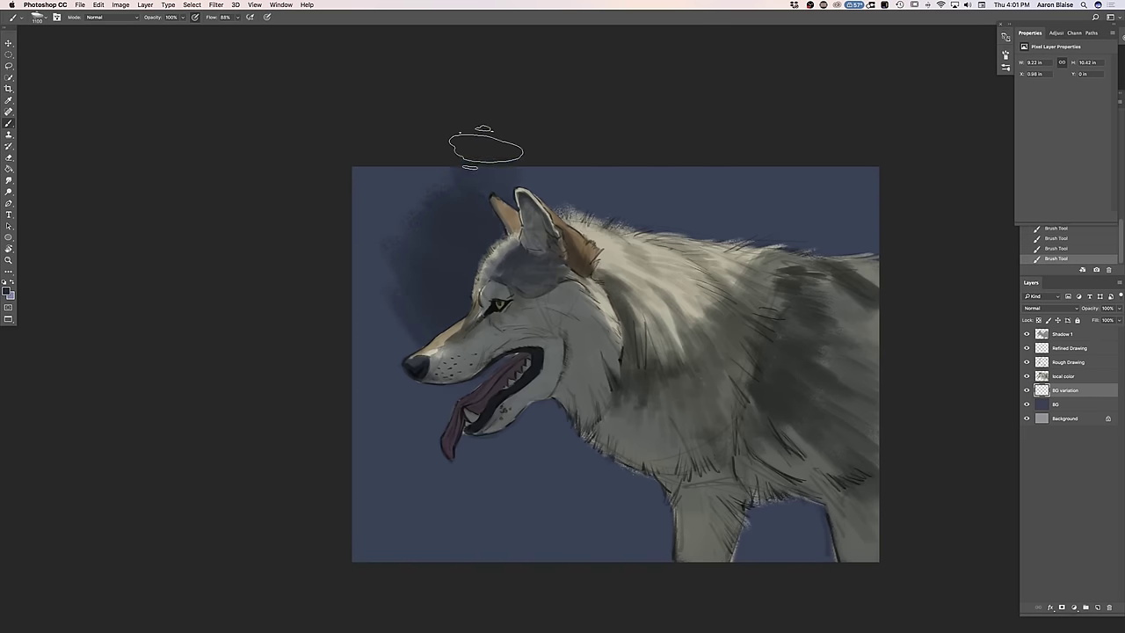
left_click_drag(553, 230, 546, 156)
mouse_move(615, 278)
left_mouse_down()
mouse_move(600, 163)
mouse_move(665, 214)
mouse_move(779, 392)
left_mouse_up()
left_click_drag(396, 283, 431, 373)
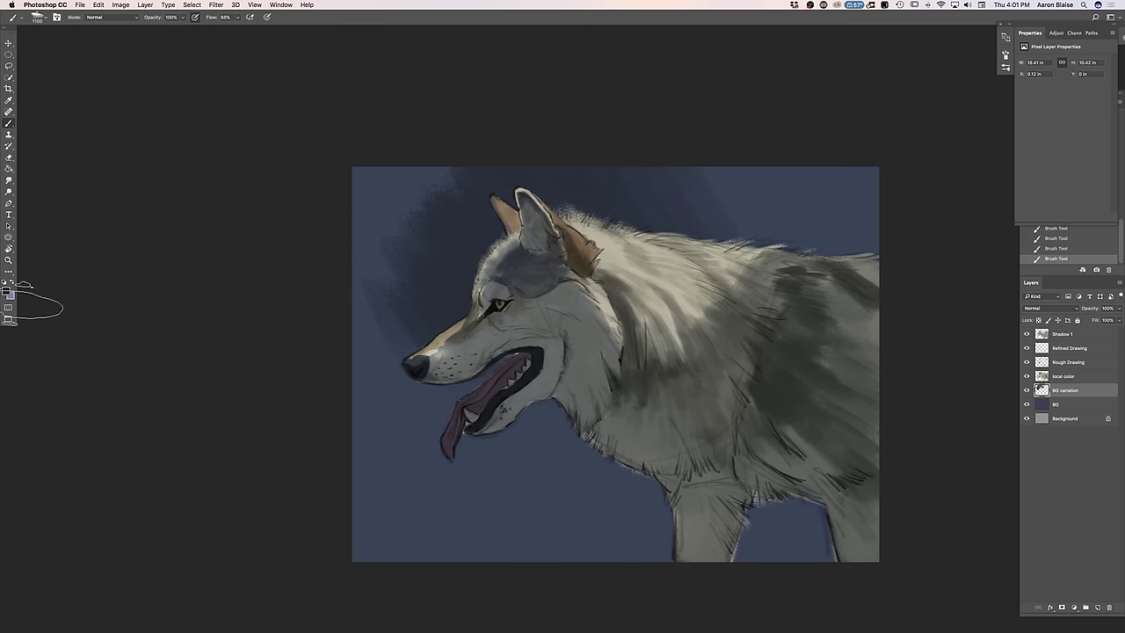
Set the colour to near-black blue #19202b and brush it around the face, below the jaw and down to the front leg
left_click(7, 291)
left_click(204, 504)
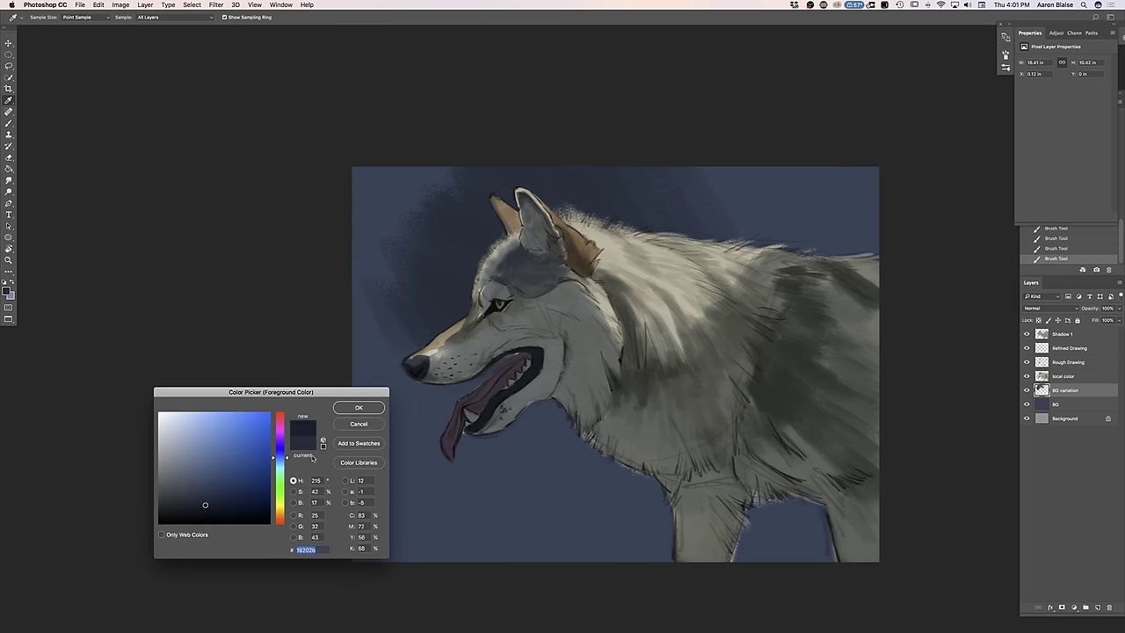
left_click(346, 409)
left_click_drag(474, 259, 437, 305)
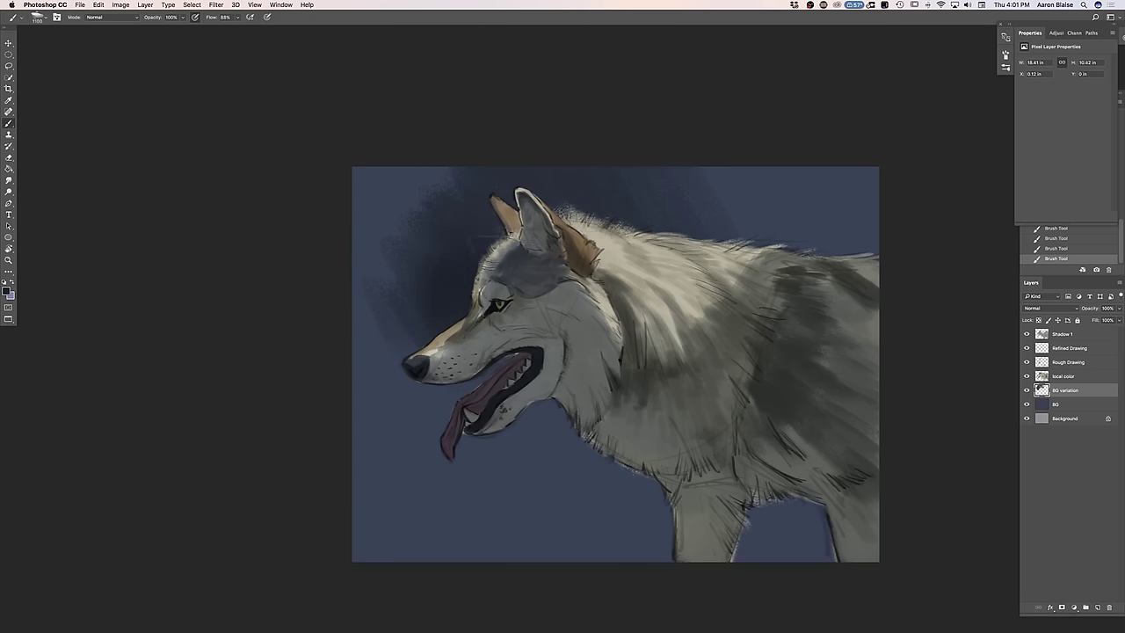
mouse_move(396, 143)
left_mouse_down()
mouse_move(409, 283)
mouse_move(449, 272)
mouse_move(479, 342)
mouse_move(491, 334)
mouse_move(400, 358)
mouse_move(374, 327)
mouse_move(424, 406)
mouse_move(528, 440)
mouse_move(549, 433)
mouse_move(572, 397)
mouse_move(517, 486)
mouse_move(405, 395)
mouse_move(484, 505)
left_mouse_up()
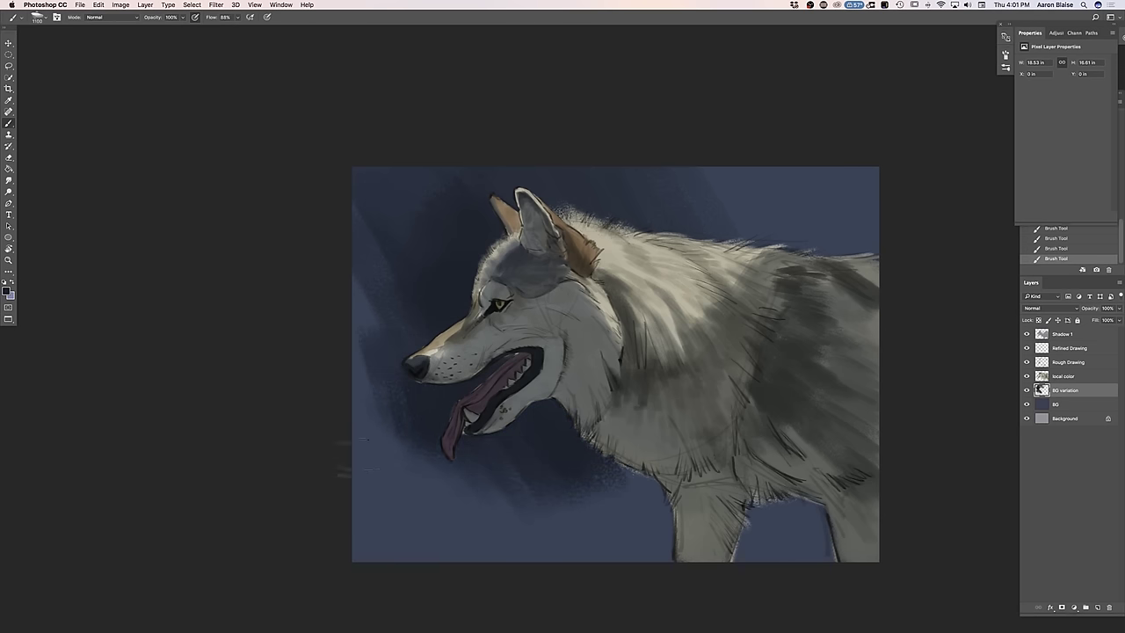
left_click_drag(343, 493, 314, 527)
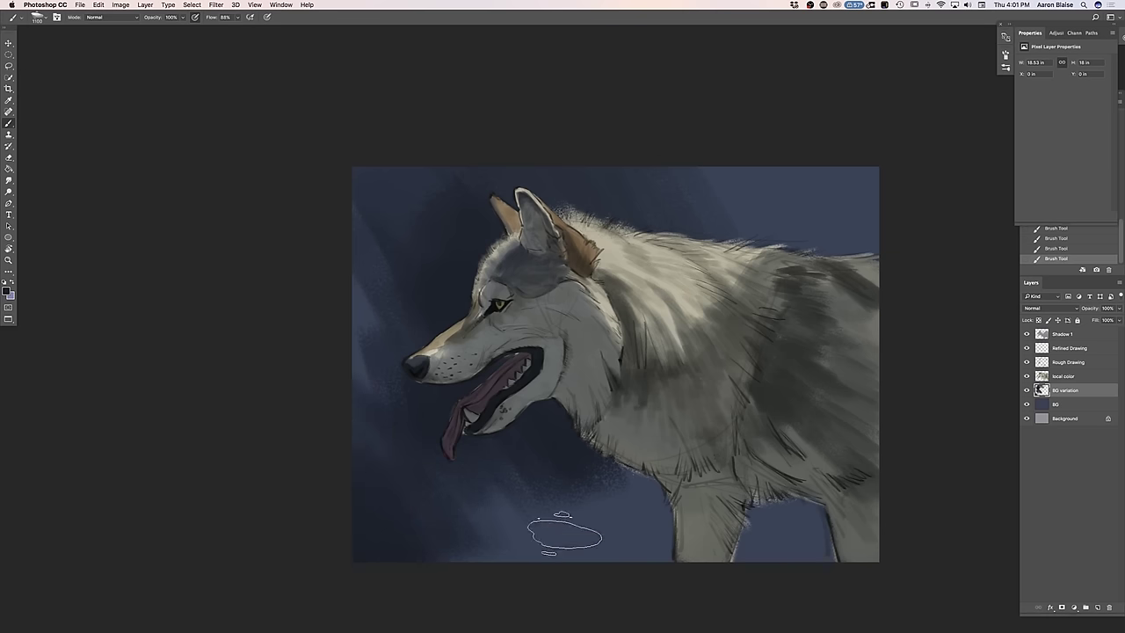
left_click_drag(589, 551, 518, 428)
left_click_drag(591, 466, 655, 541)
Change the colour to lighter blue #445b7b and brush streaks in front of the muzzle and across the upper background to the rear corner
left_click(7, 291)
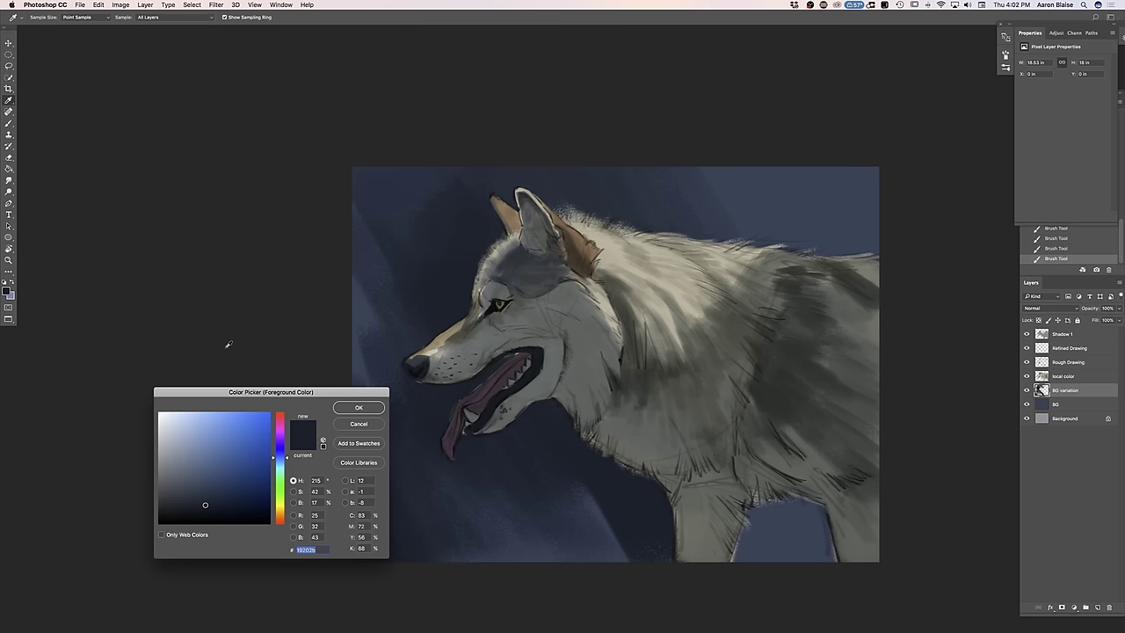
left_click(774, 535)
left_click(347, 406)
left_click_drag(383, 247, 407, 318)
left_click_drag(319, 186, 391, 330)
left_click_drag(334, 270, 410, 445)
left_click_drag(333, 323, 386, 438)
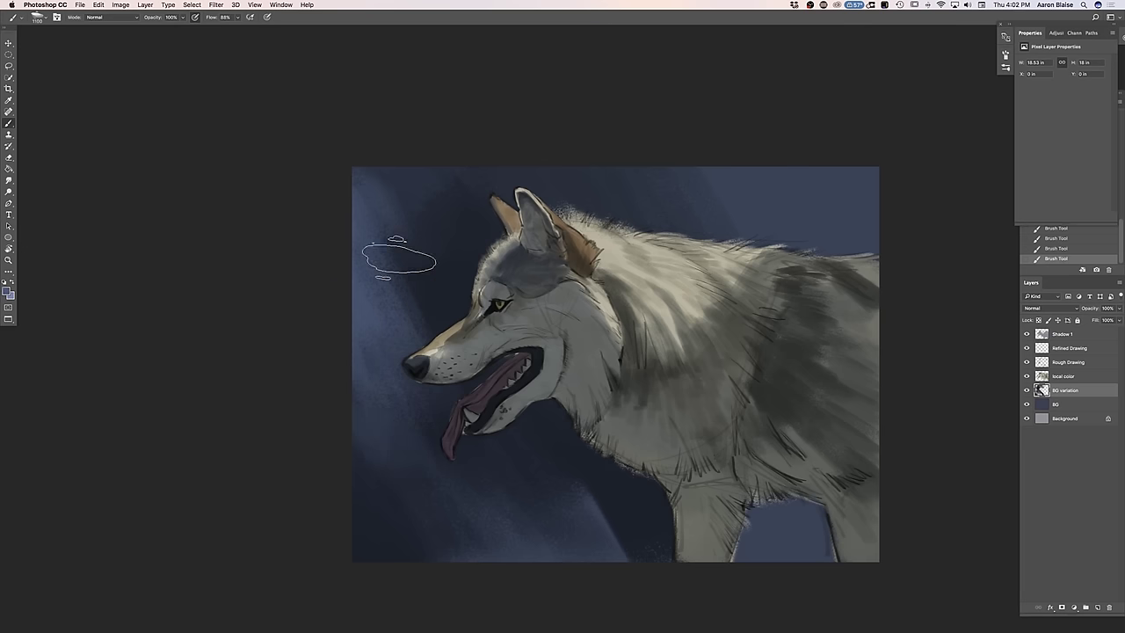
left_click_drag(372, 171, 464, 214)
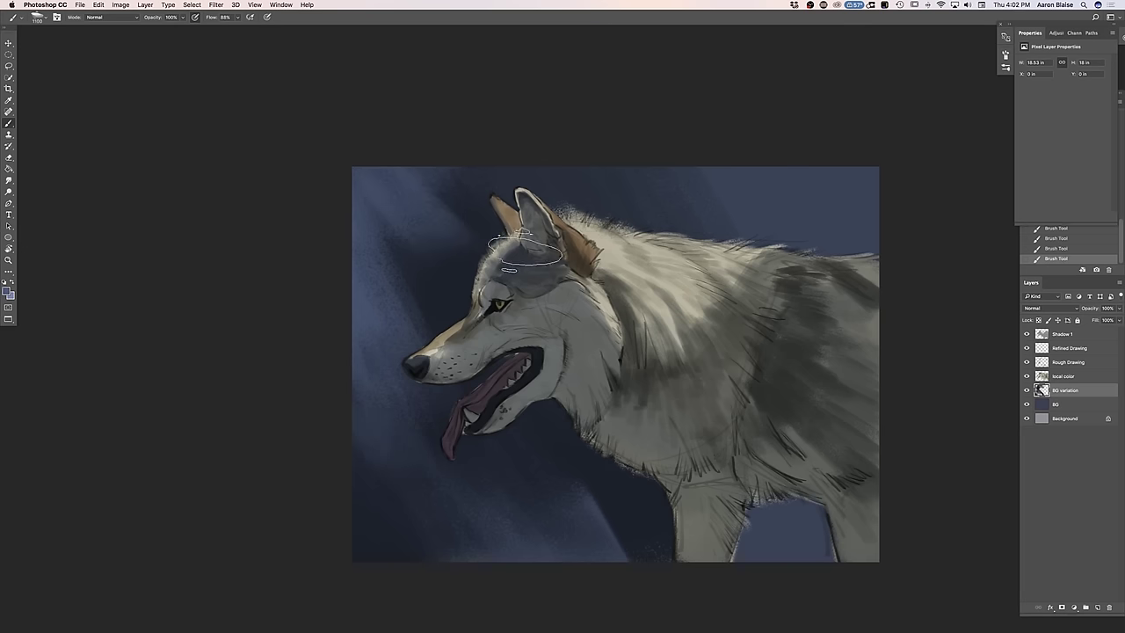
mouse_move(755, 137)
left_mouse_down()
mouse_move(828, 234)
mouse_move(849, 232)
left_mouse_up()
mouse_move(814, 146)
left_mouse_down()
mouse_move(884, 201)
mouse_move(884, 236)
left_mouse_up()
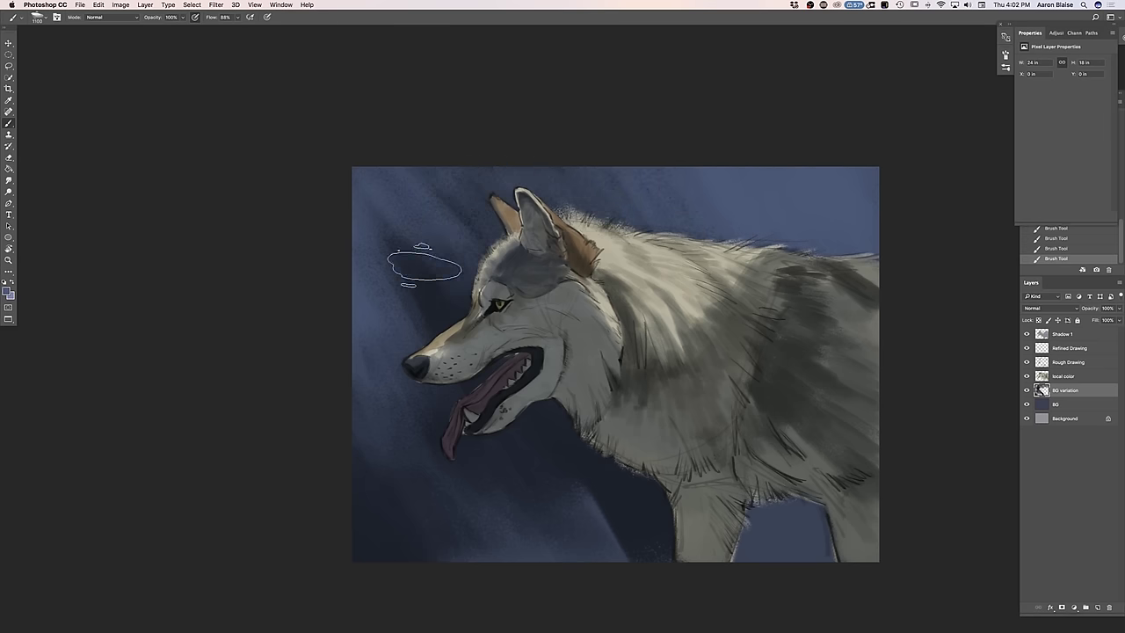
Sample the dark blue in front of the face and brush it over the light streaks above the back and before the muzzle
left_click(6, 290)
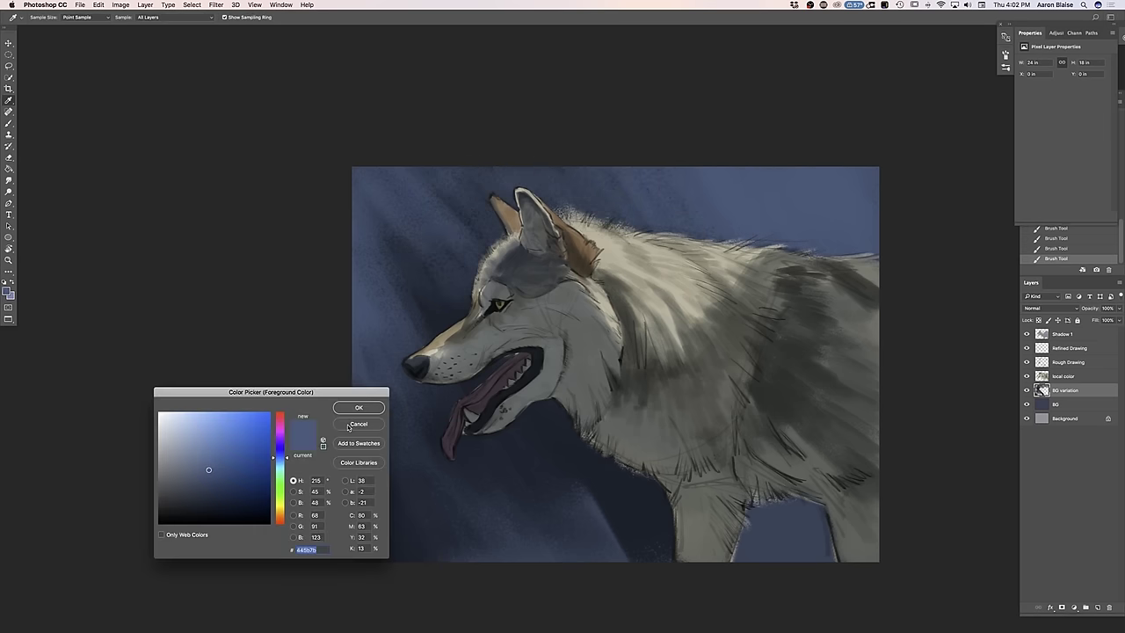
left_click(431, 312)
left_click(359, 407)
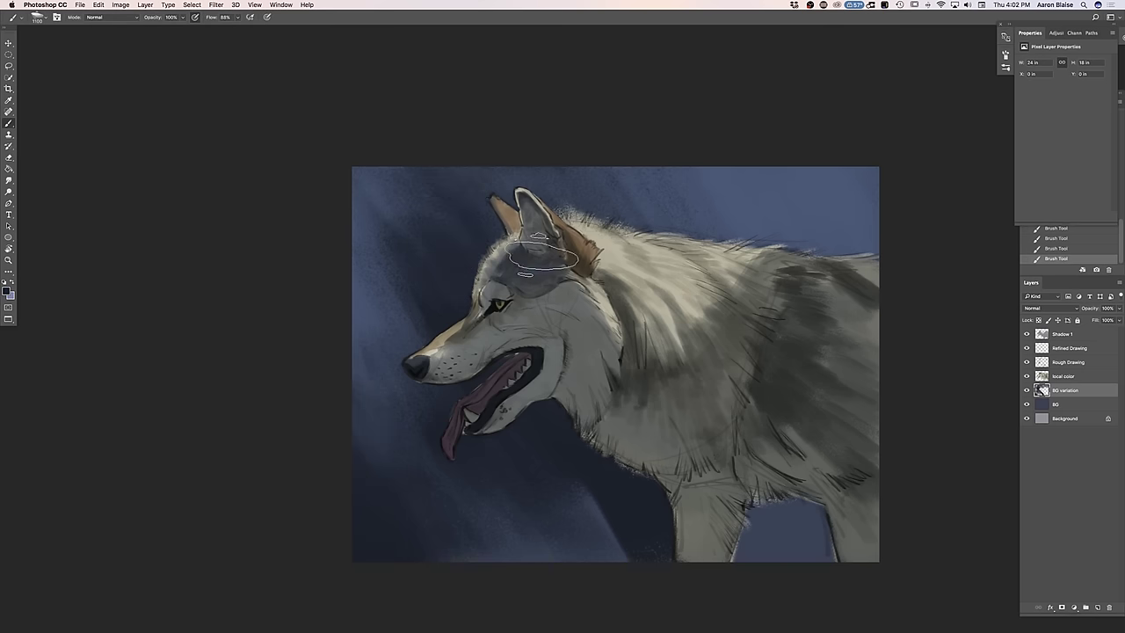
mouse_move(703, 233)
left_mouse_down()
mouse_move(721, 131)
mouse_move(440, 164)
left_mouse_up()
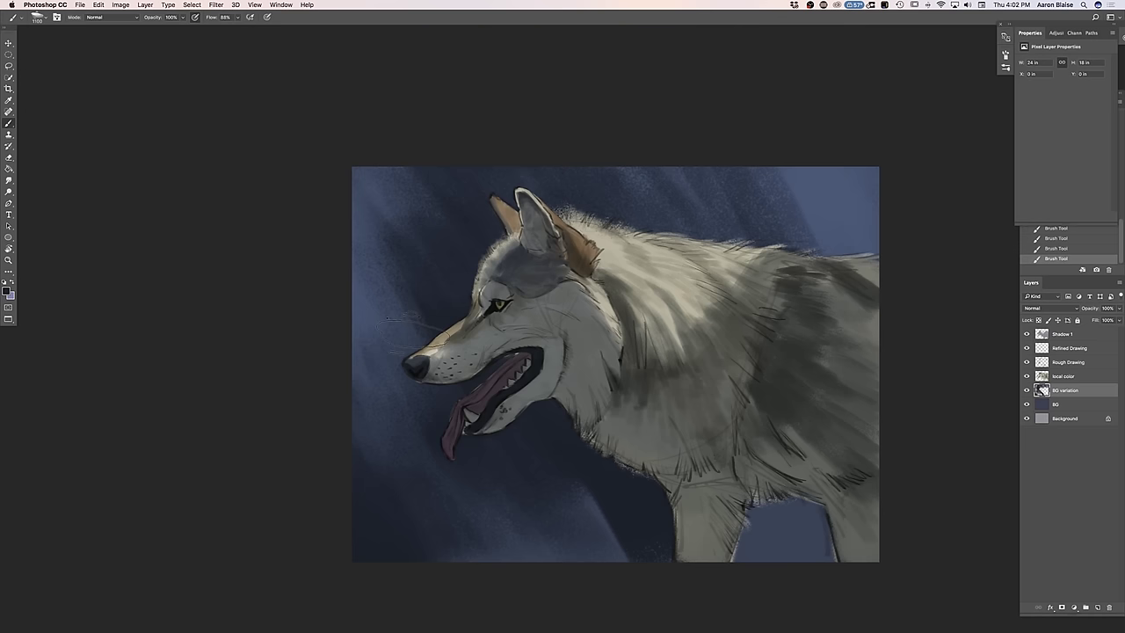
mouse_move(413, 332)
left_mouse_down()
mouse_move(329, 326)
mouse_move(361, 383)
mouse_move(534, 565)
mouse_move(474, 332)
left_mouse_up()
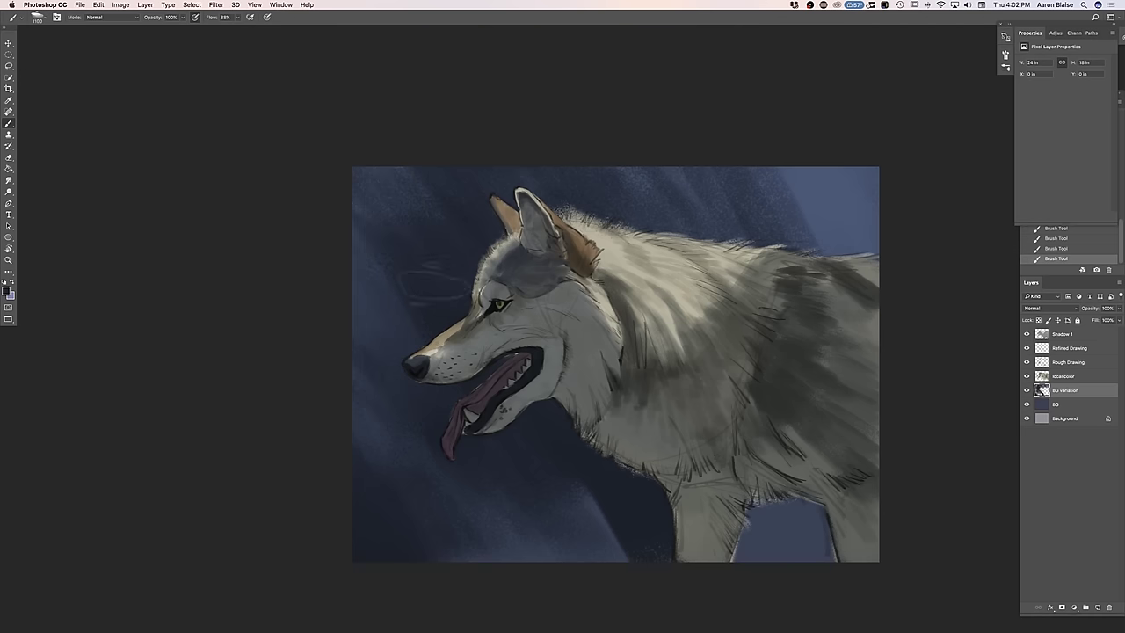
left_click_drag(347, 280, 391, 176)
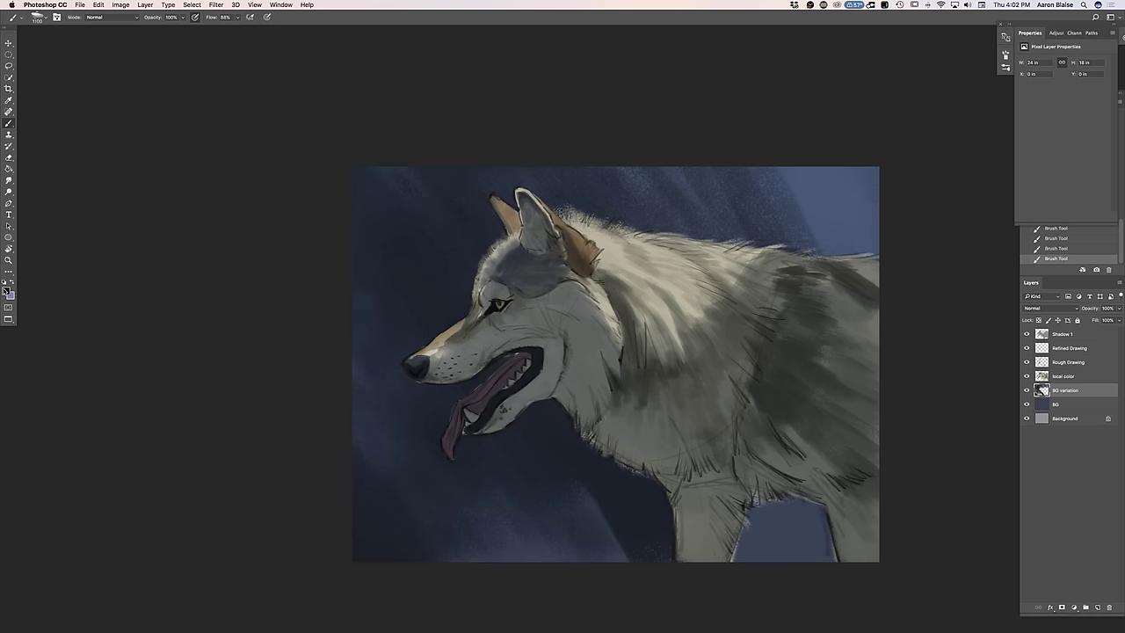
Set the colour to medium blue #324563 and brush a lighter patch into the background below the jaw
left_click(6, 291)
left_click(213, 480)
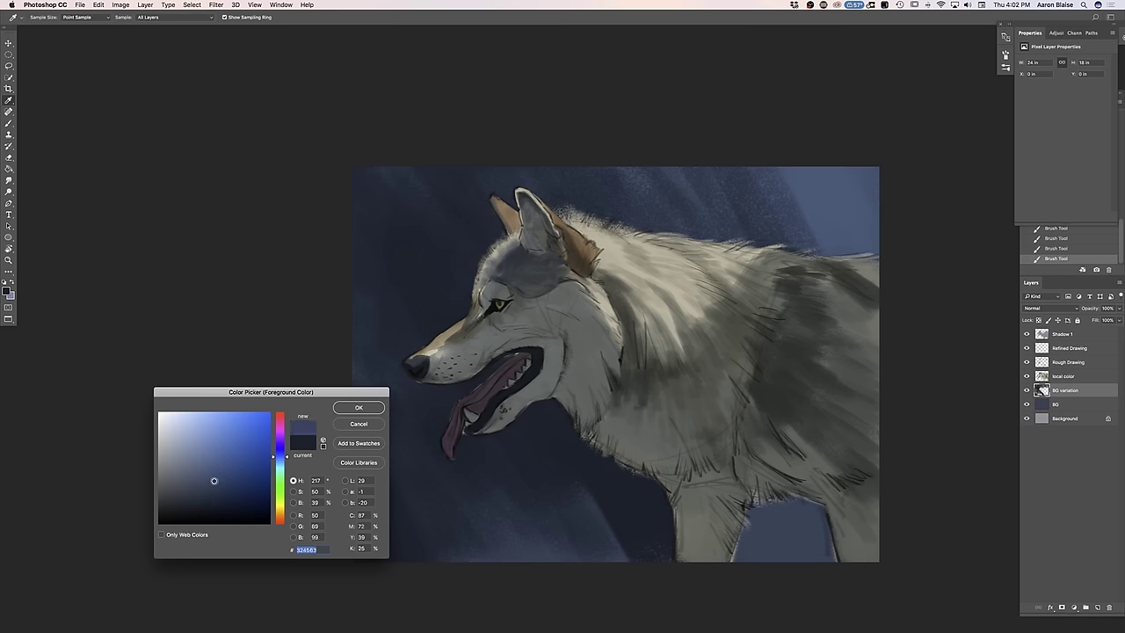
left_click(358, 408)
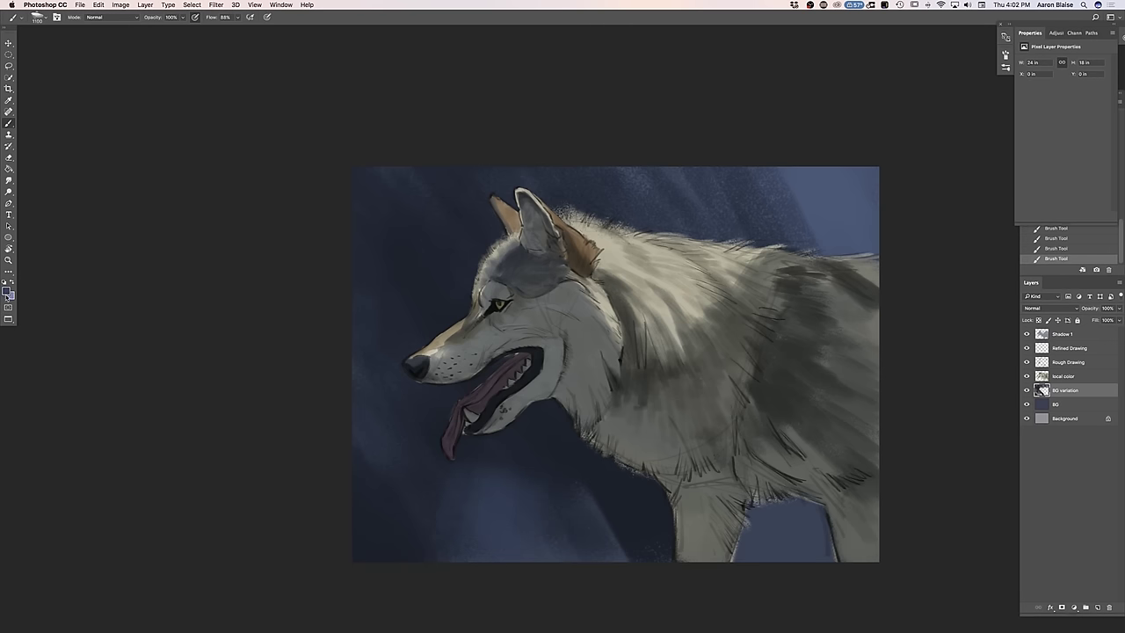
Deepen the blue and paint it across the background below the wolf, between the legs and over the upper area above the back
left_click(7, 294)
left_click(346, 413)
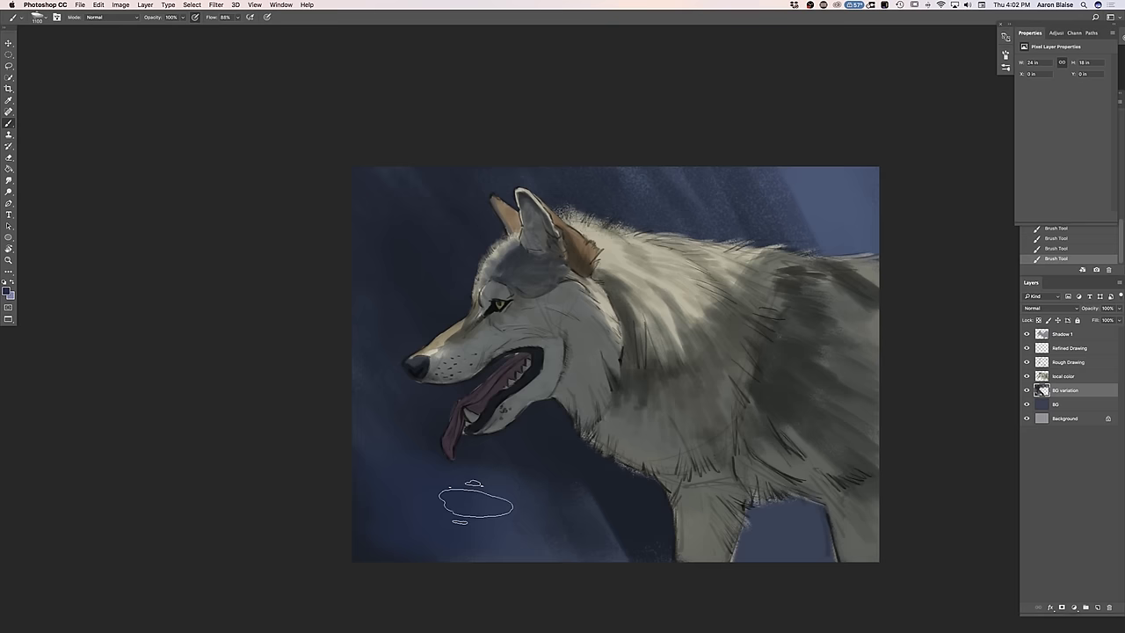
mouse_move(580, 469)
left_mouse_down()
mouse_move(737, 548)
mouse_move(818, 570)
mouse_move(870, 622)
left_mouse_up()
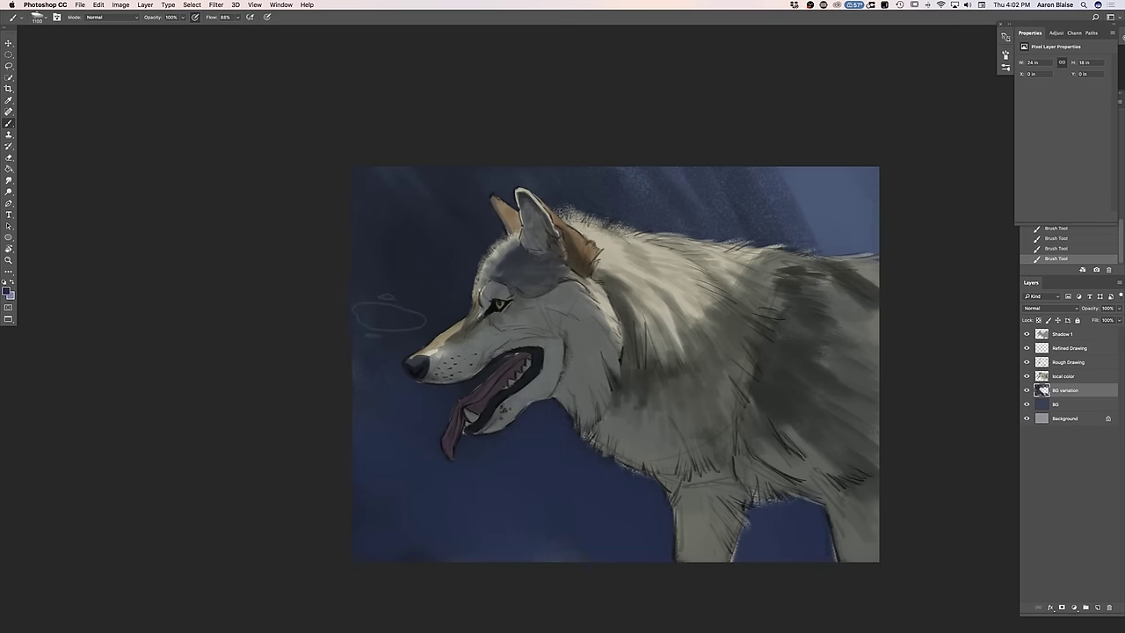
mouse_move(800, 224)
left_mouse_down()
mouse_move(817, 189)
mouse_move(848, 180)
left_mouse_up()
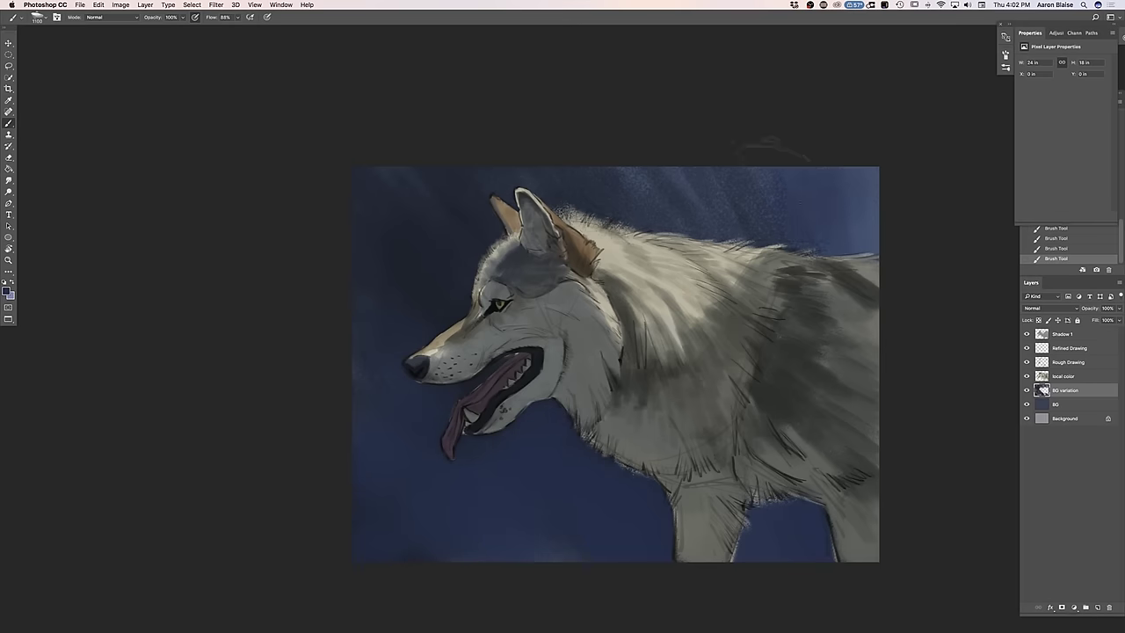
left_click_drag(640, 187, 571, 210)
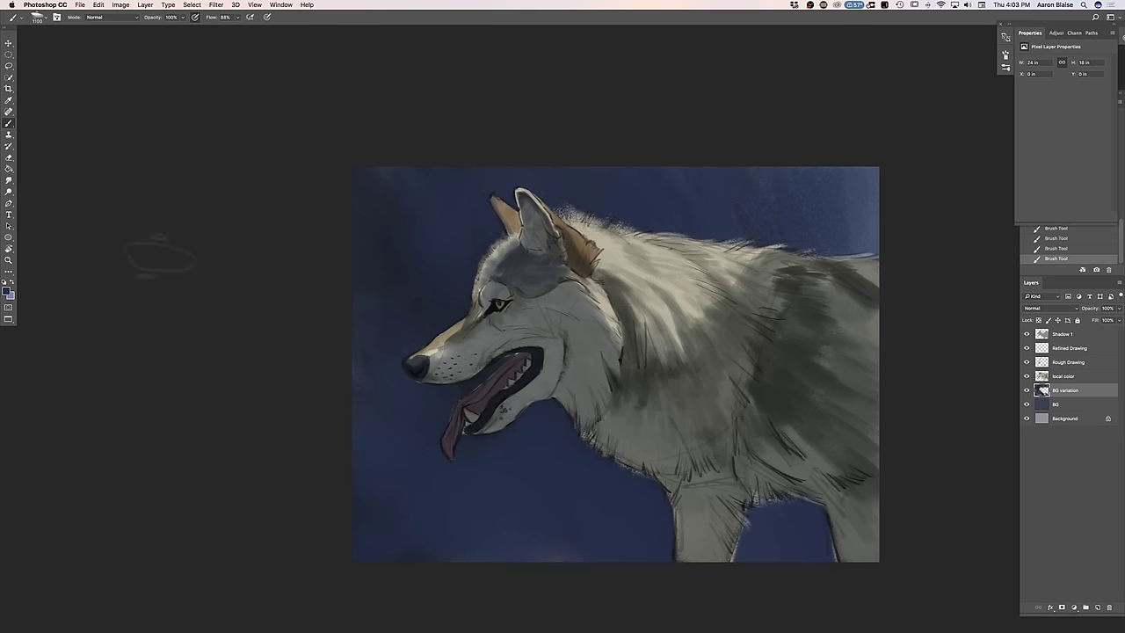
Choose a more saturated blue and even out the background in front of and below the wolf
left_click(8, 294)
left_click(226, 490)
left_click(359, 407)
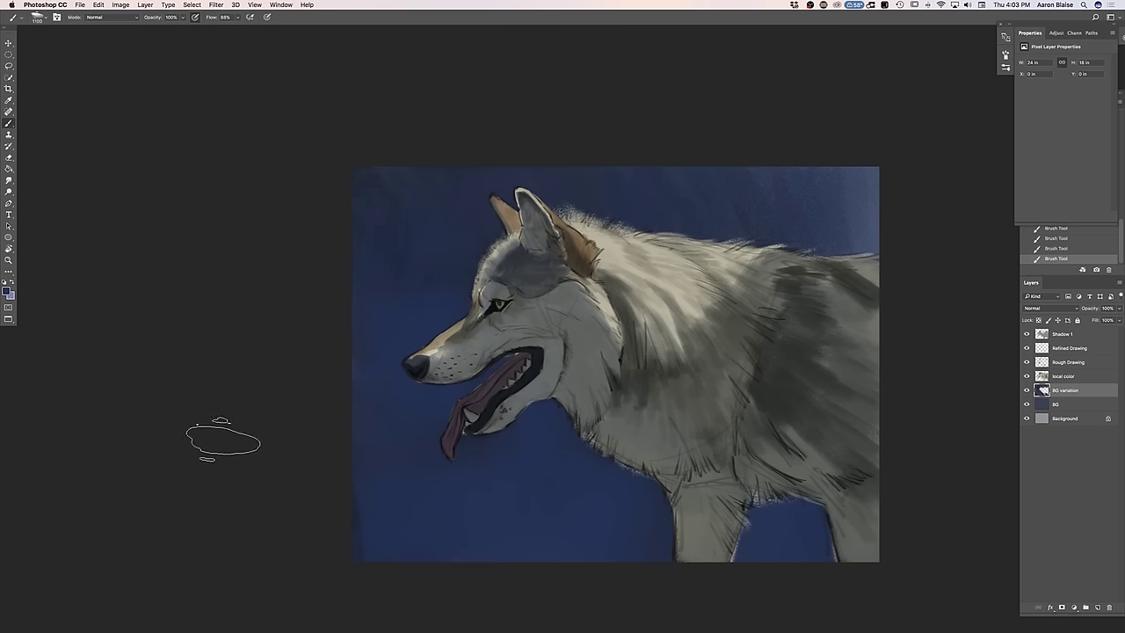
Set the colour to dark navy #12233d and darken the background around the head, above the back and beneath the chest
left_click(7, 292)
left_click(235, 496)
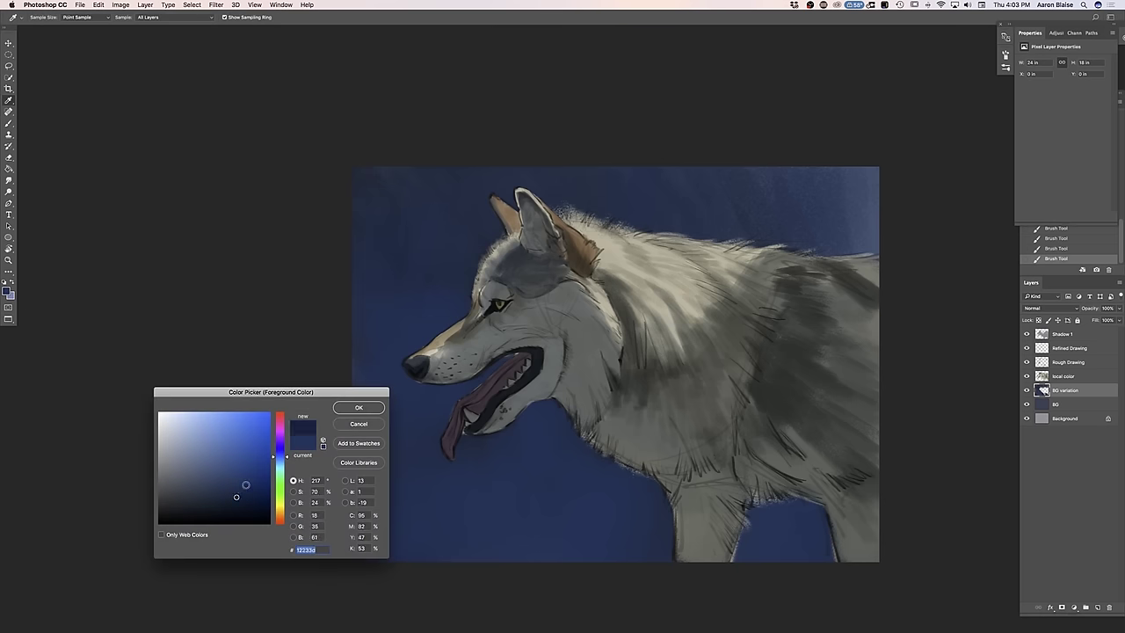
left_click(357, 407)
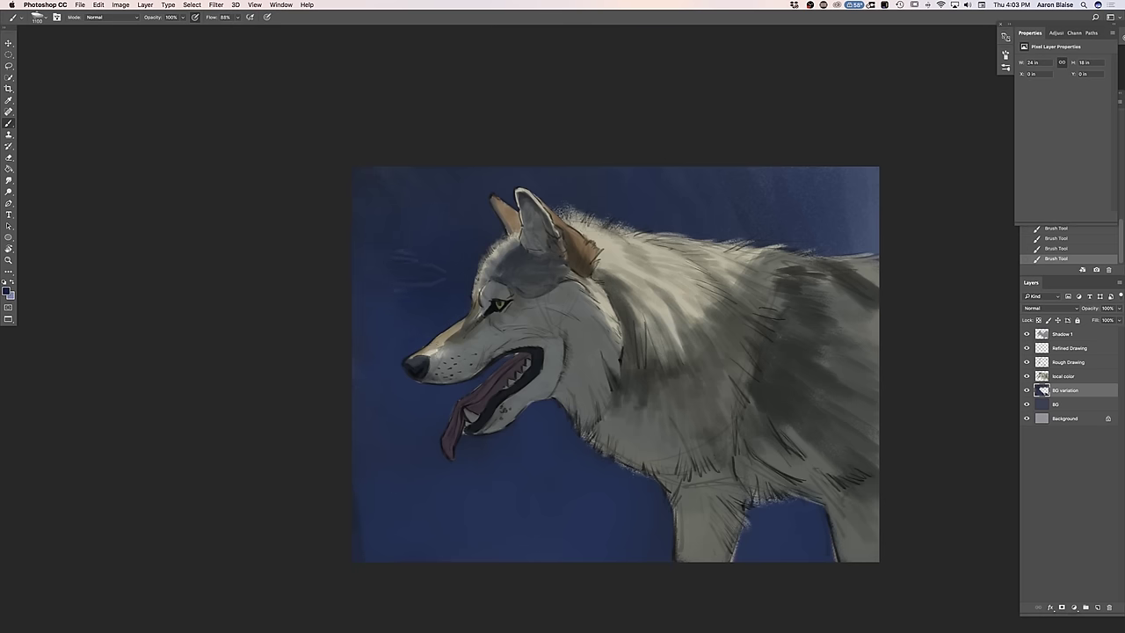
left_click_drag(418, 355, 442, 345)
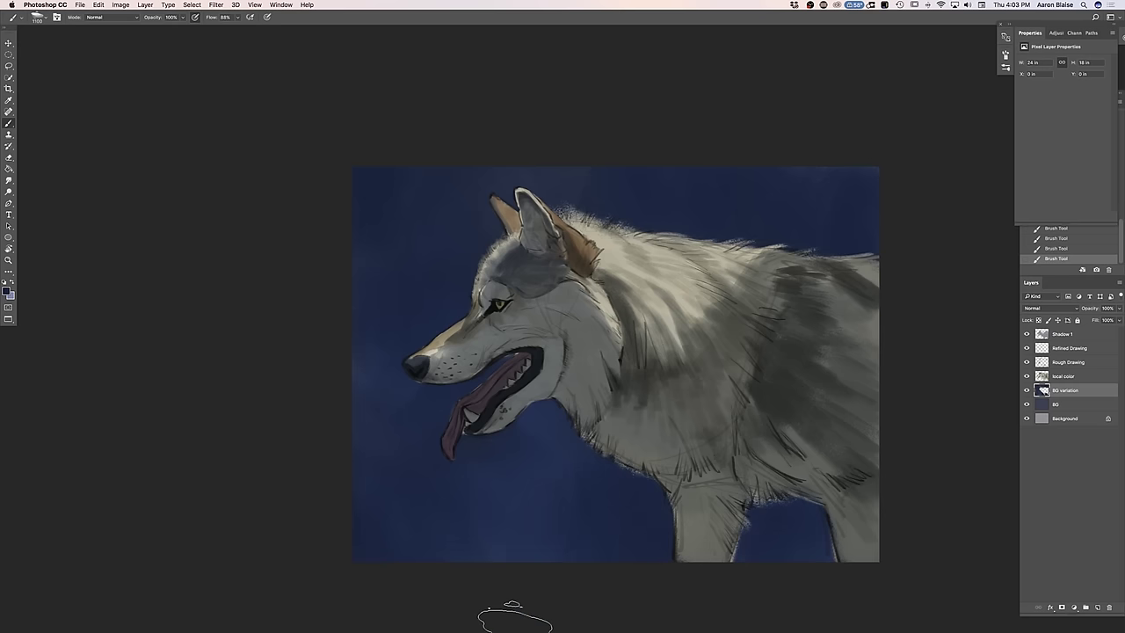
Open the foreground colour for editing
left_click(7, 292)
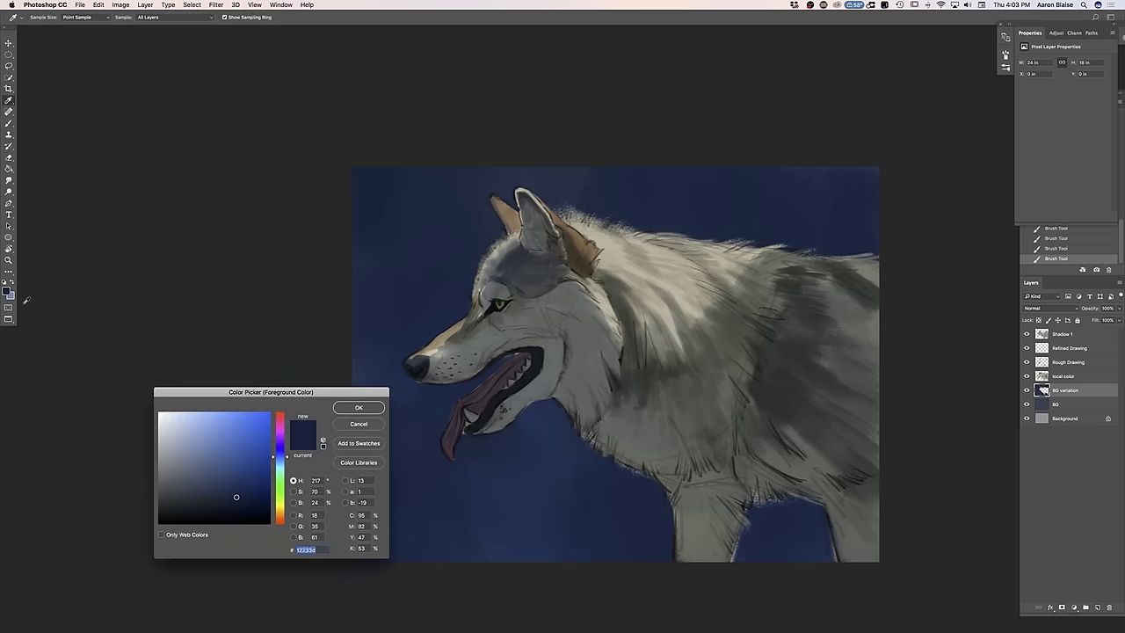
Set the foreground colour to blue #1e4178 and brighten the background below the wolf's jaw on the BG variation layer
left_click(541, 413)
left_click(242, 471)
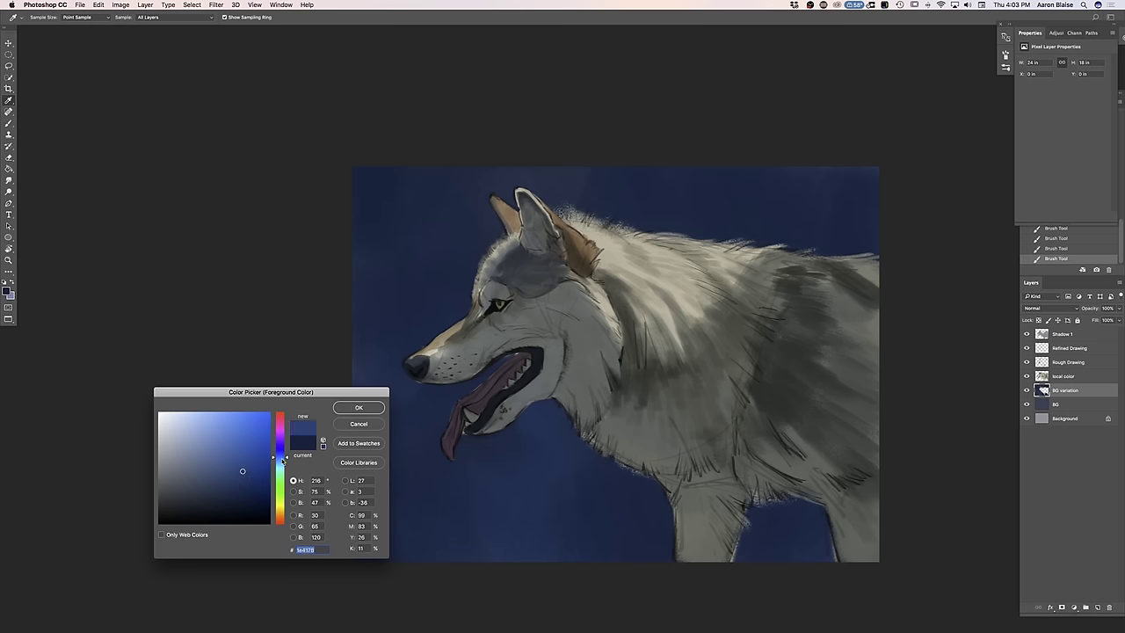
left_click(344, 408)
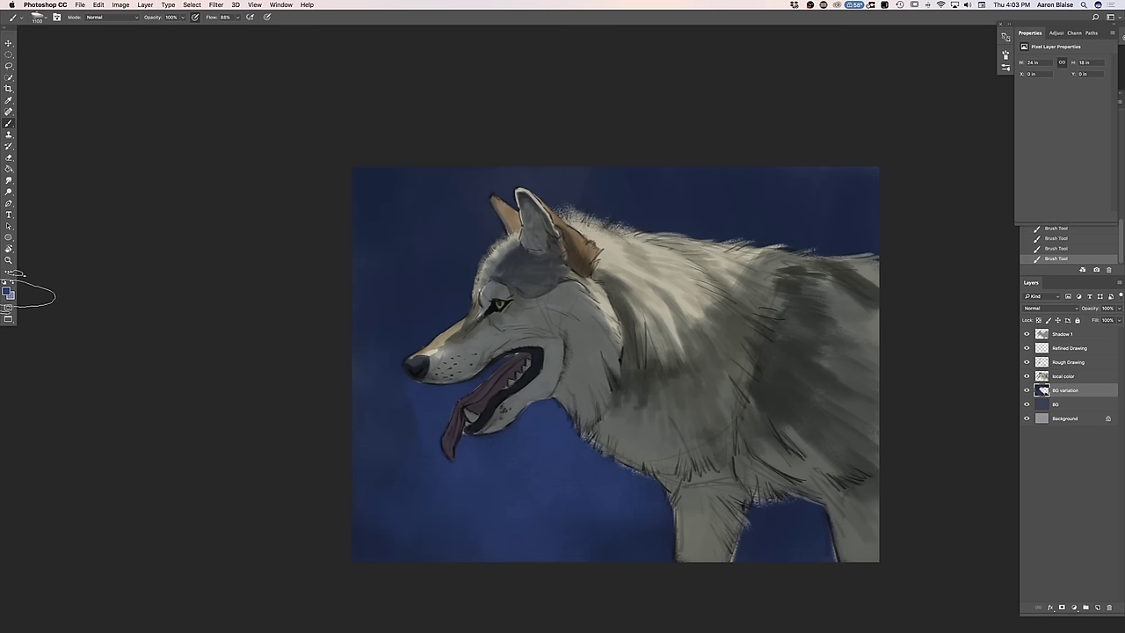
Set the foreground colour to dark navy #182842 and darken the upper background, the area around the muzzle and patches below the chest
left_click(7, 293)
left_click(368, 406)
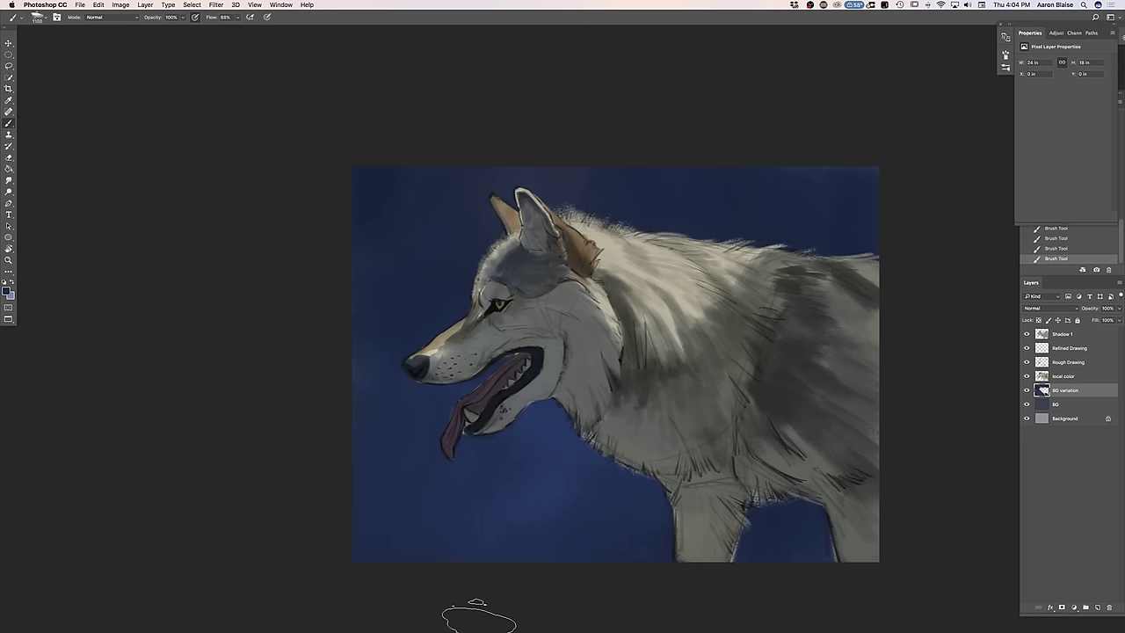
left_click(7, 291)
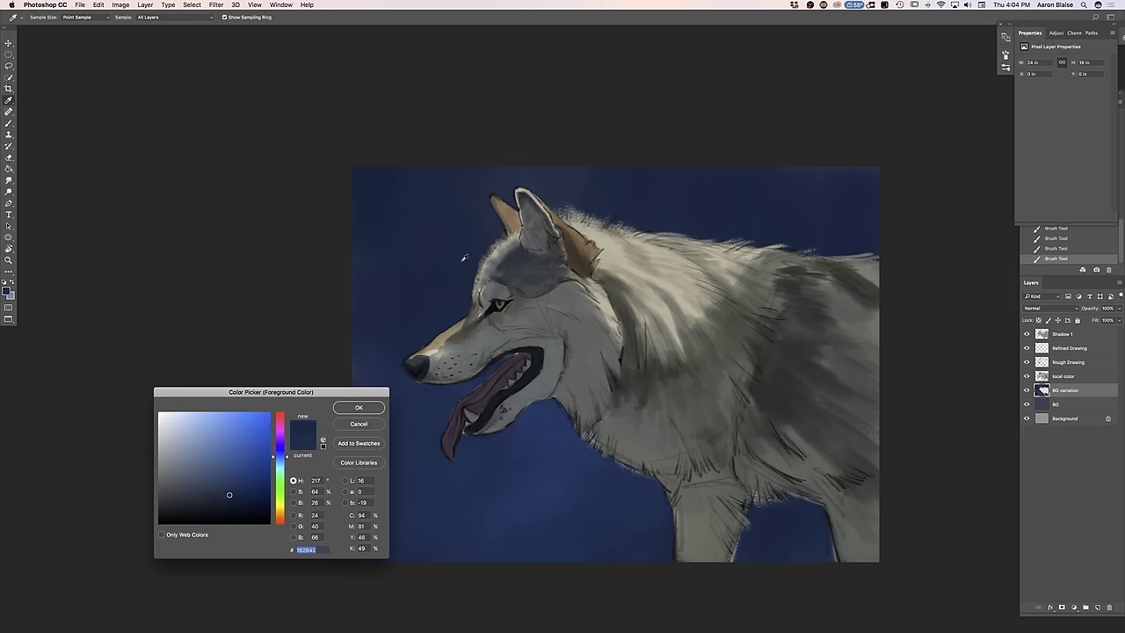
left_click(229, 495)
left_click(345, 409)
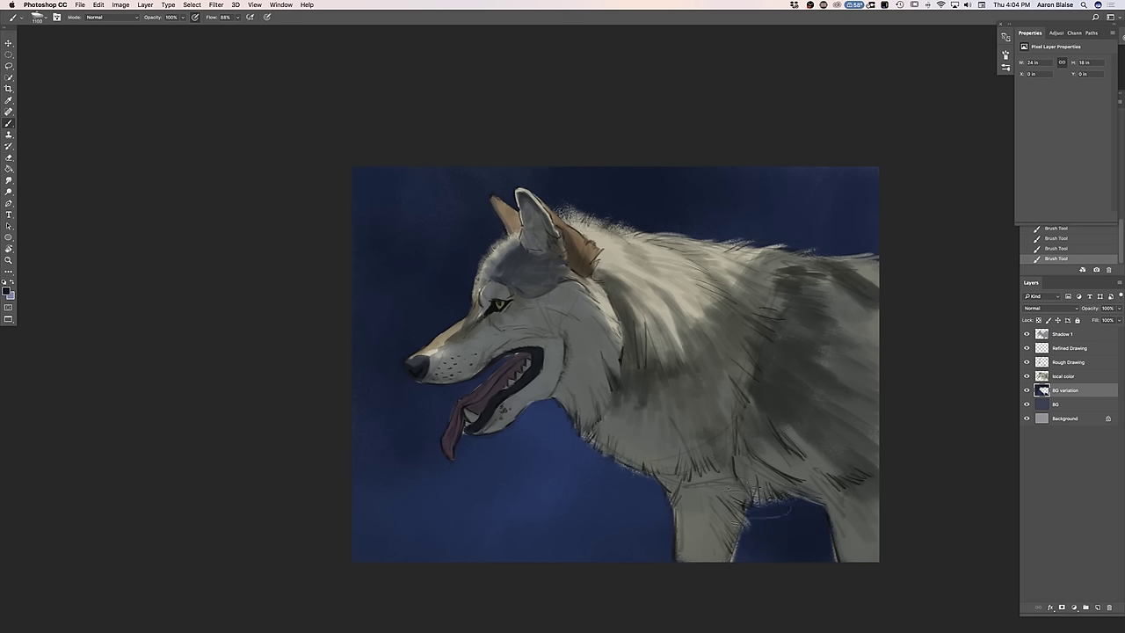
mouse_move(537, 525)
left_mouse_down()
mouse_move(550, 541)
mouse_move(567, 518)
left_mouse_up()
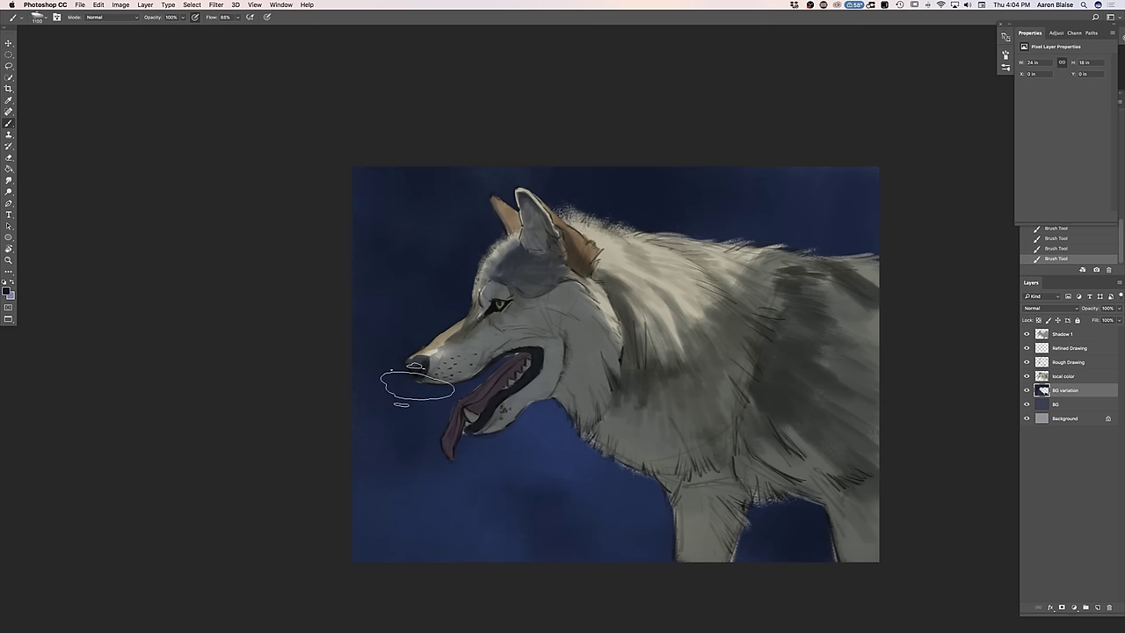
On the local color layer, erase the stray paint along the edges of the wolf's legs
left_click(1055, 378)
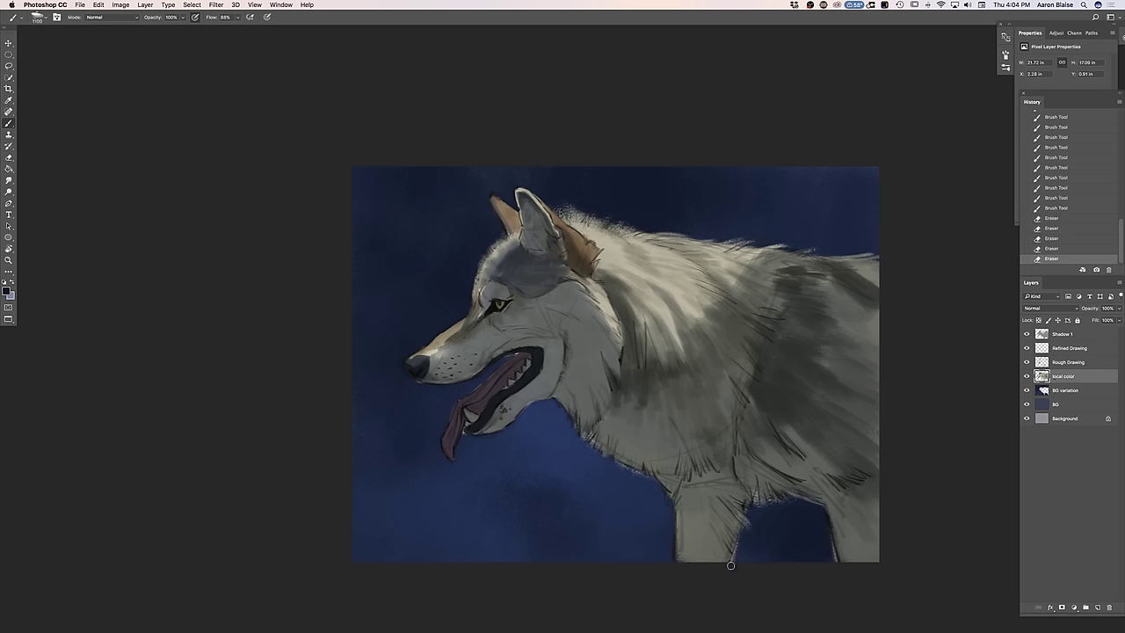
left_click_drag(839, 567, 827, 533)
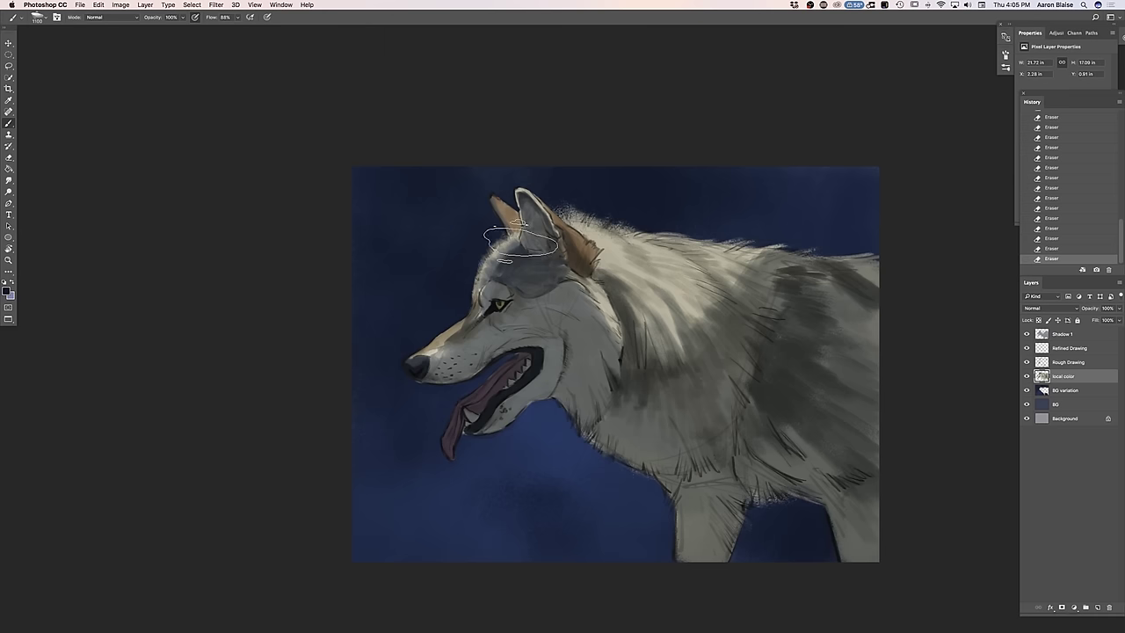
key("ctrl+equal")
key("ctrl+equal")
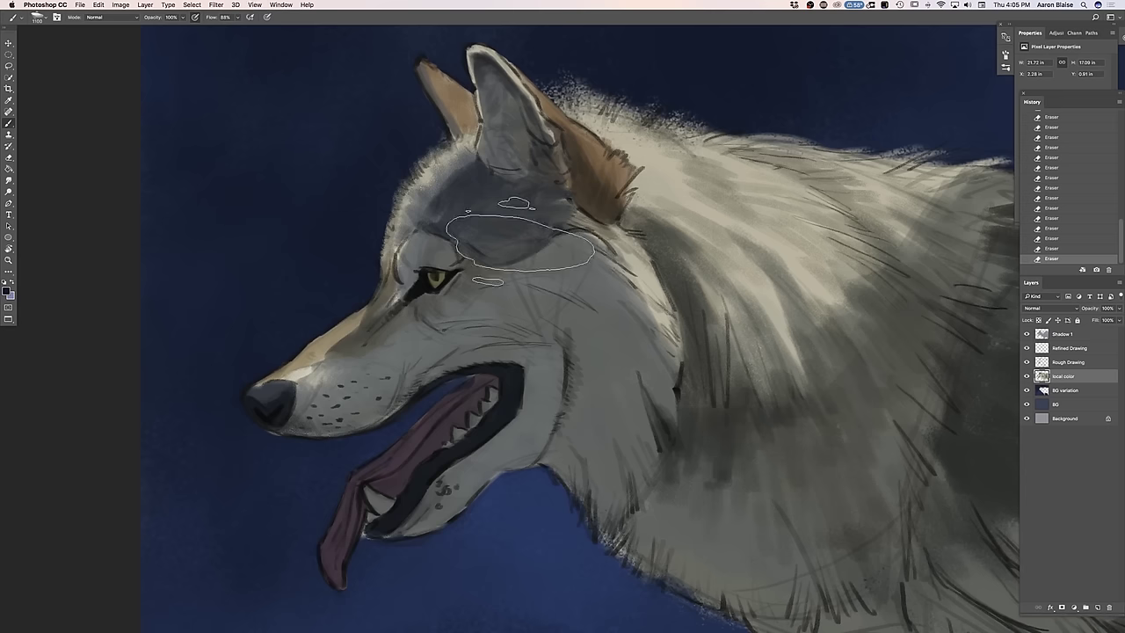
key("ctrl+minus")
key("ctrl+minus")
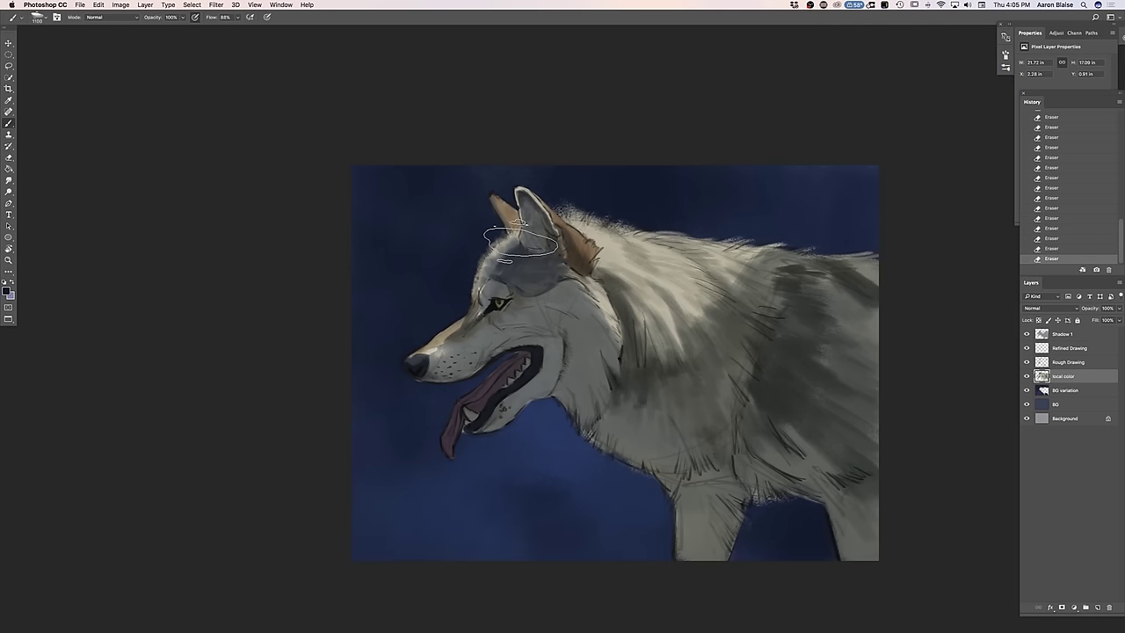
Add a new layer named Light above Shadow 1 and set its blend mode to Overlay
left_click(1097, 607)
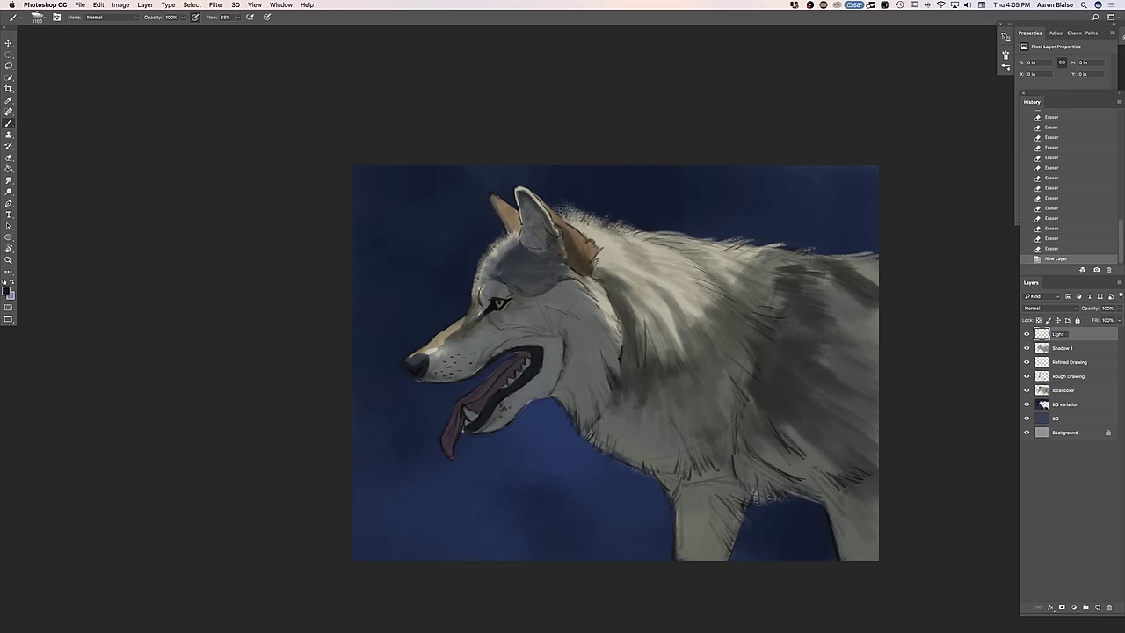
key("Return")
left_click(1032, 308)
left_click(1037, 402)
Set the foreground colour to warm tan #ad9d77 and activate the Brush tool
left_click(6, 290)
left_click(279, 511)
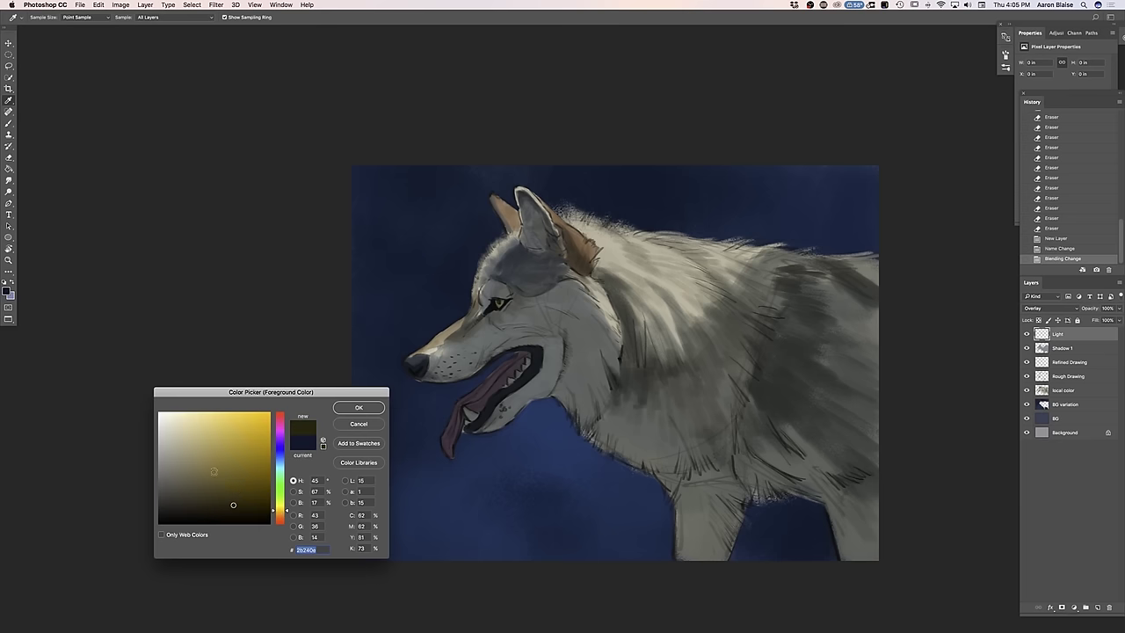
left_click(199, 451)
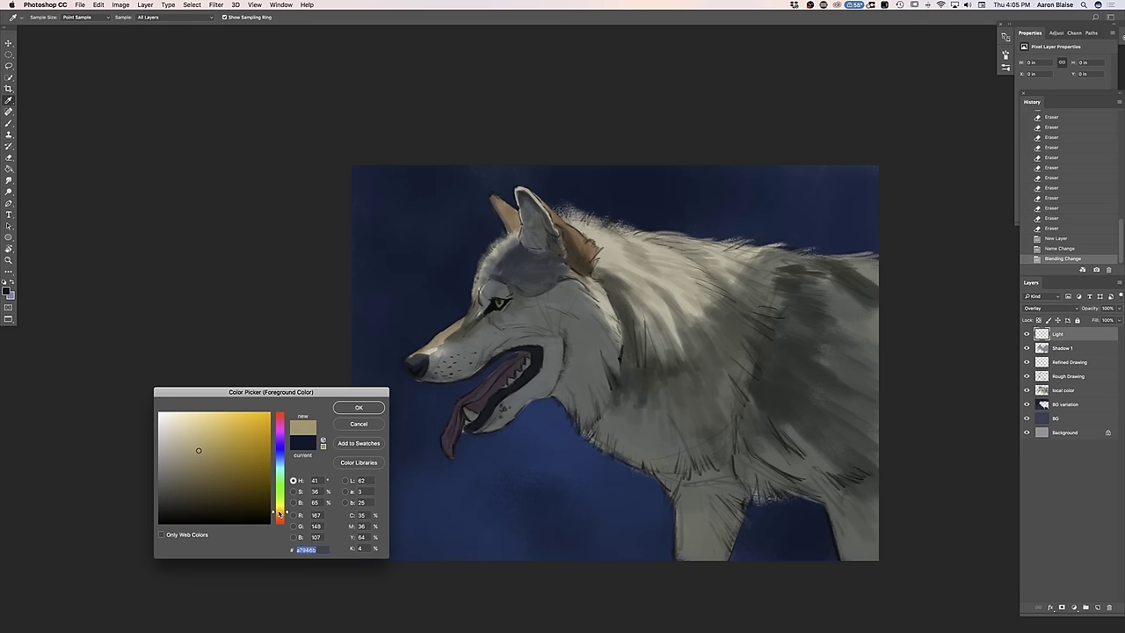
left_click(193, 445)
left_click(357, 408)
key("b")
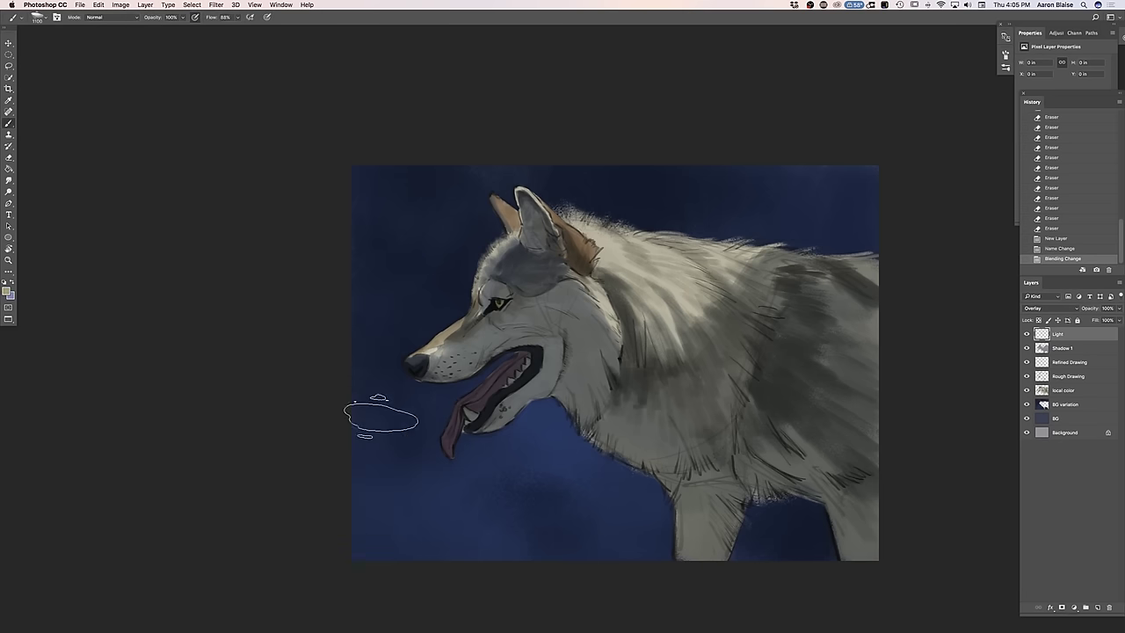
With a smaller brush, paint warm light over the fur on the wolf's neck, mane and shoulder
key("bracketleft")
key("bracketleft")
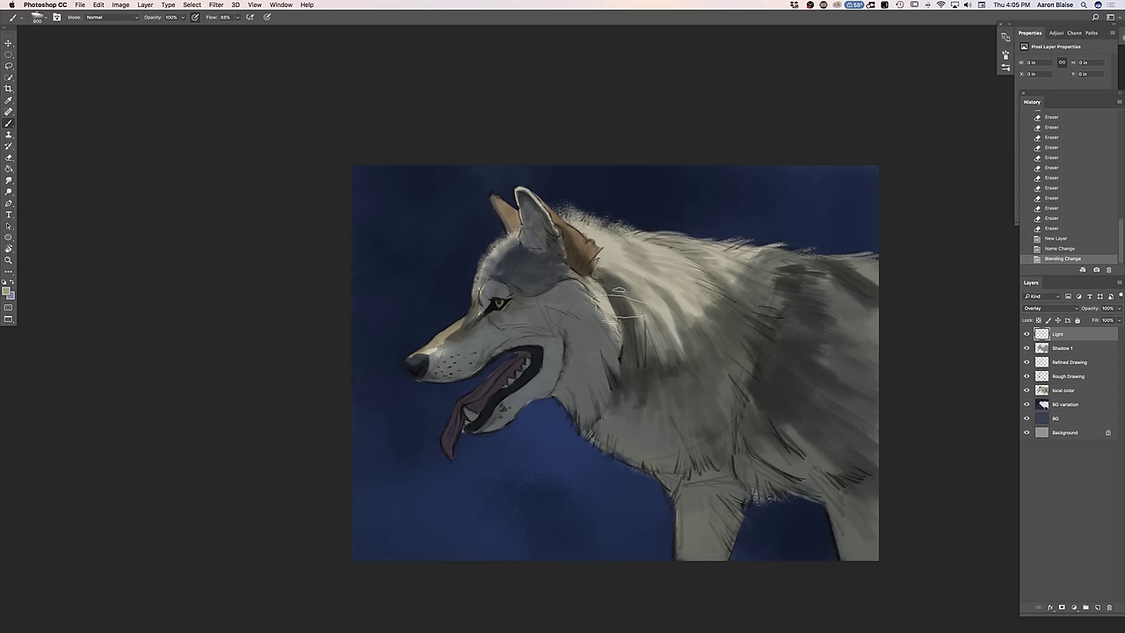
mouse_move(666, 295)
left_mouse_down()
mouse_move(655, 278)
mouse_move(677, 318)
left_mouse_up()
mouse_move(627, 259)
left_mouse_down()
mouse_move(688, 312)
mouse_move(681, 284)
mouse_move(633, 250)
mouse_move(701, 290)
mouse_move(692, 266)
mouse_move(665, 255)
mouse_move(713, 279)
left_mouse_up()
left_click_drag(661, 250, 726, 264)
mouse_move(690, 251)
left_mouse_down()
mouse_move(723, 261)
mouse_move(681, 220)
mouse_move(684, 233)
mouse_move(709, 234)
mouse_move(716, 281)
mouse_move(769, 312)
left_mouse_up()
mouse_move(729, 255)
left_mouse_down()
mouse_move(702, 303)
mouse_move(737, 256)
mouse_move(715, 261)
mouse_move(686, 230)
left_mouse_up()
mouse_move(622, 260)
left_mouse_down()
mouse_move(606, 238)
mouse_move(571, 225)
mouse_move(600, 300)
left_mouse_up()
Reduce the brush further and paint warm highlights along the wolf's forehead, brow and the bridge of the muzzle
key("bracketleft")
key("bracketleft")
key("bracketleft")
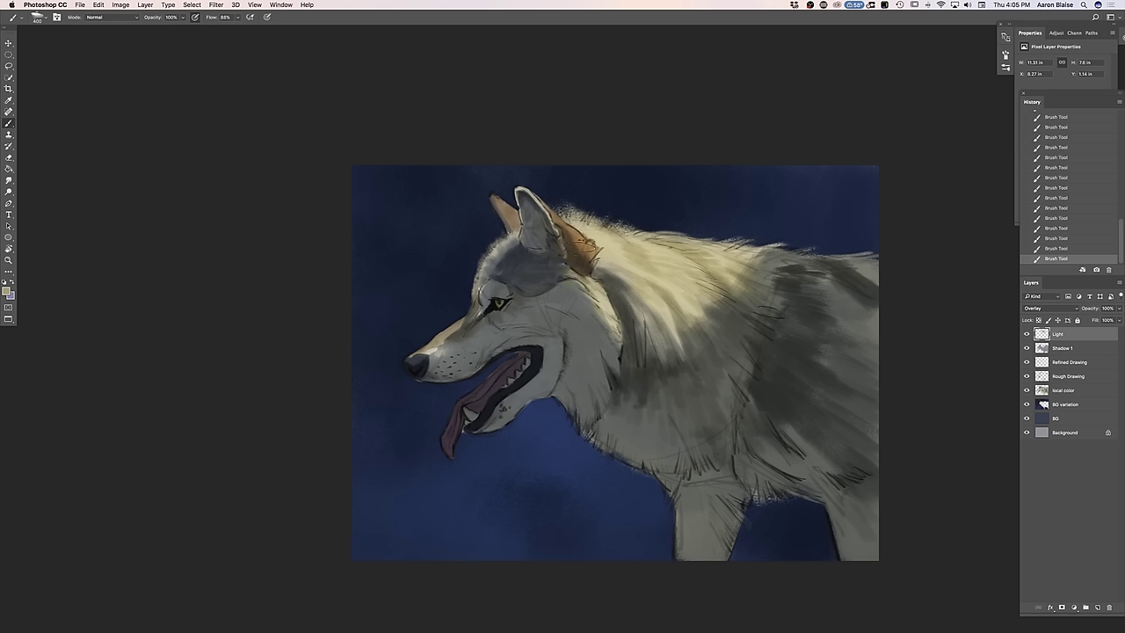
key("bracketleft")
key("bracketleft")
left_click_drag(499, 249, 509, 237)
mouse_move(487, 269)
left_mouse_down()
mouse_move(472, 307)
mouse_move(491, 275)
left_mouse_up()
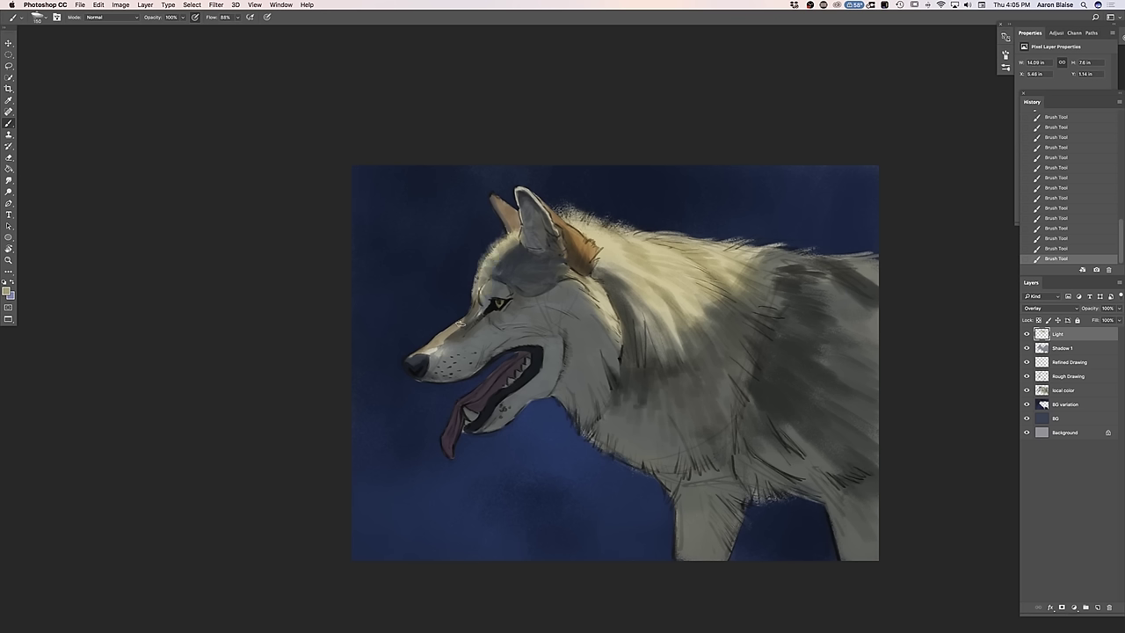
left_click_drag(461, 323, 423, 346)
key("super+equal")
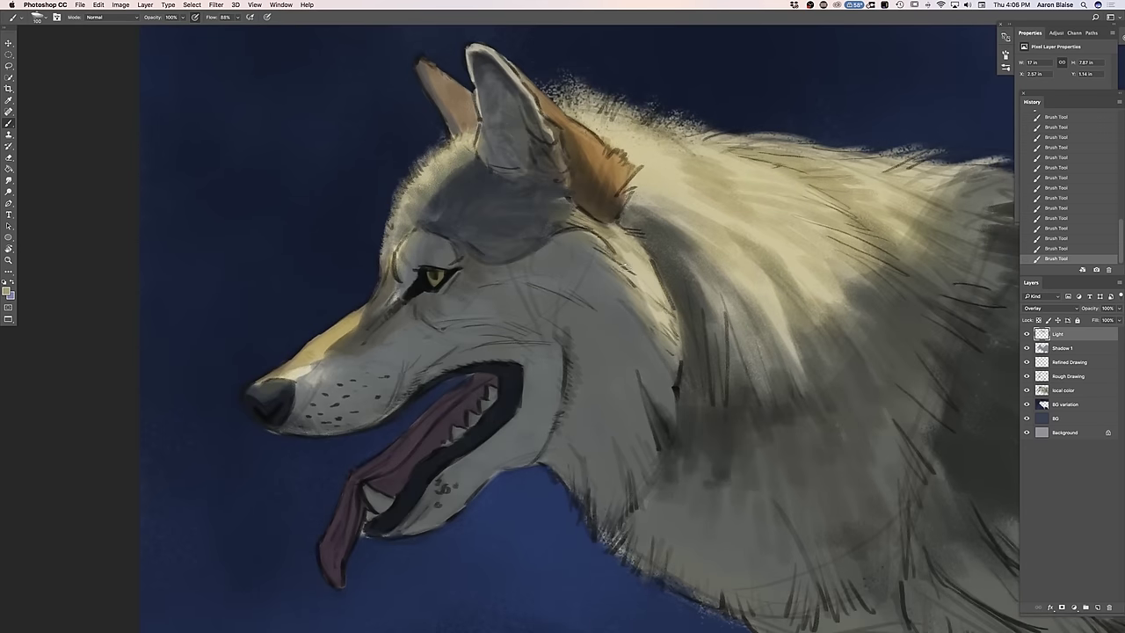
Flip the canvas horizontally to check the painting mirrored
key("super+minus")
key("super+minus")
key("super+minus")
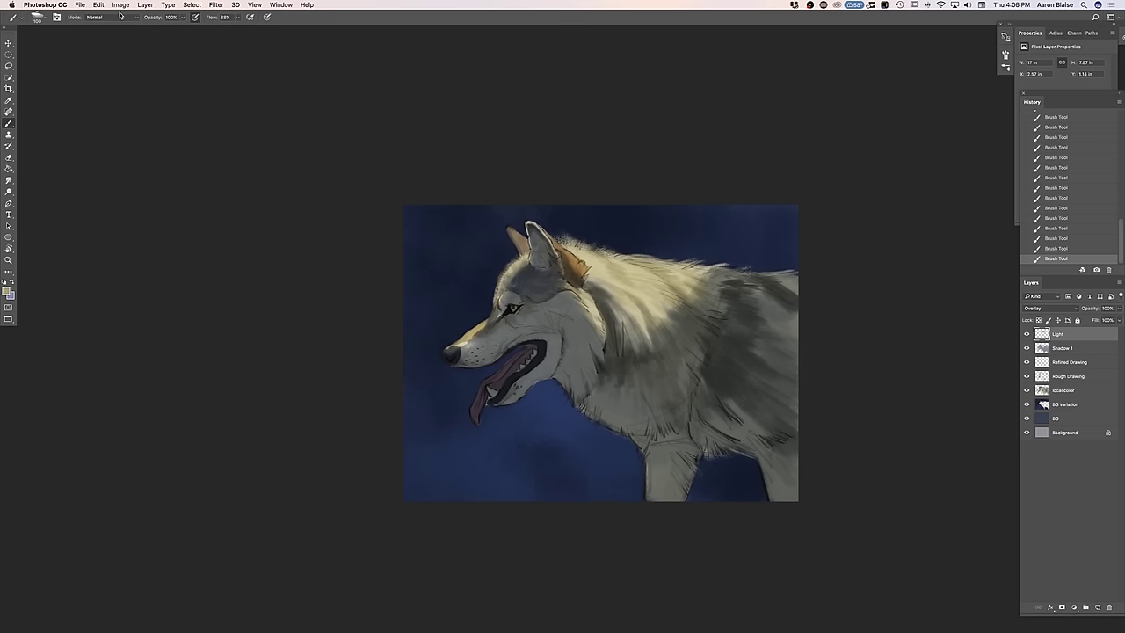
left_click(121, 5)
mouse_move(159, 89)
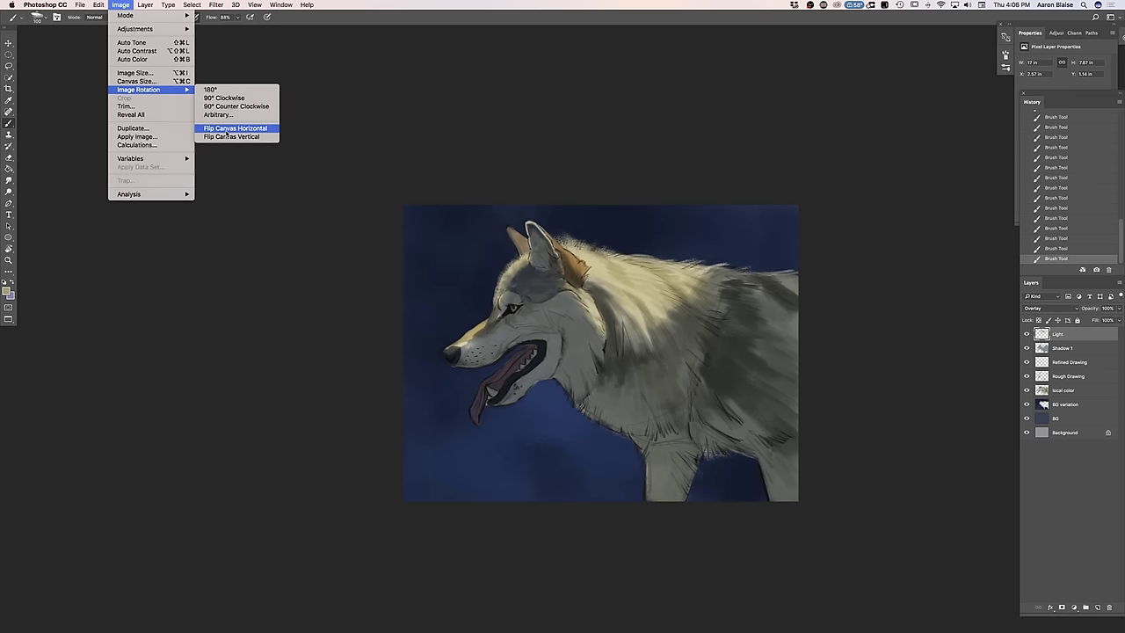
left_click(225, 130)
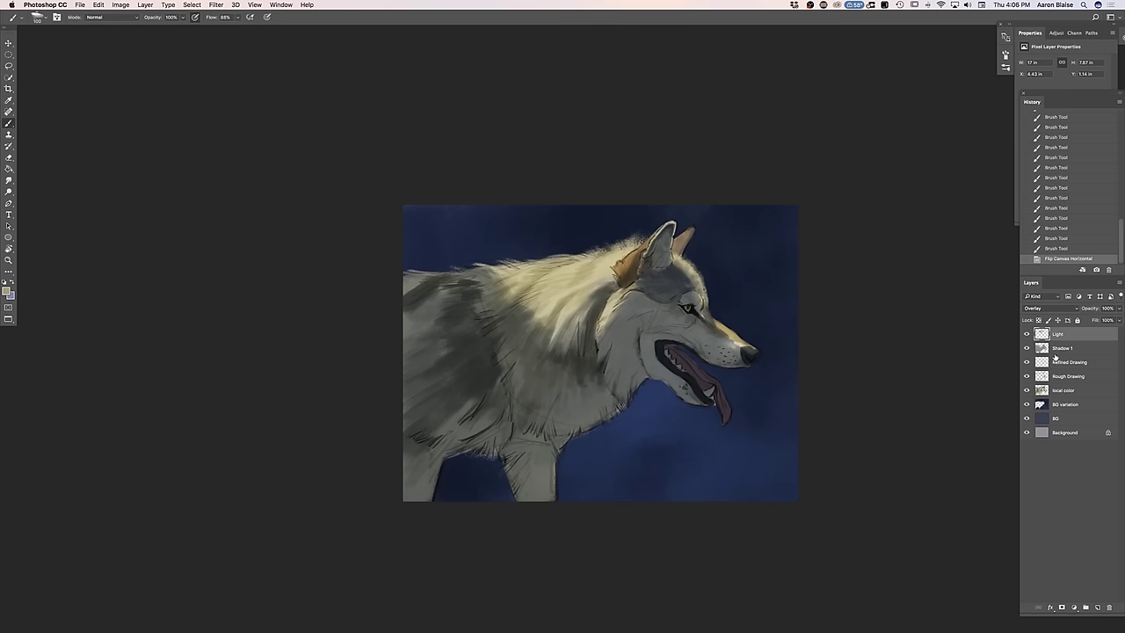
Add a new layer above Light and set its blend mode to Multiply
left_click(1096, 607)
left_click(1037, 308)
left_click(1034, 314)
left_click(1031, 308)
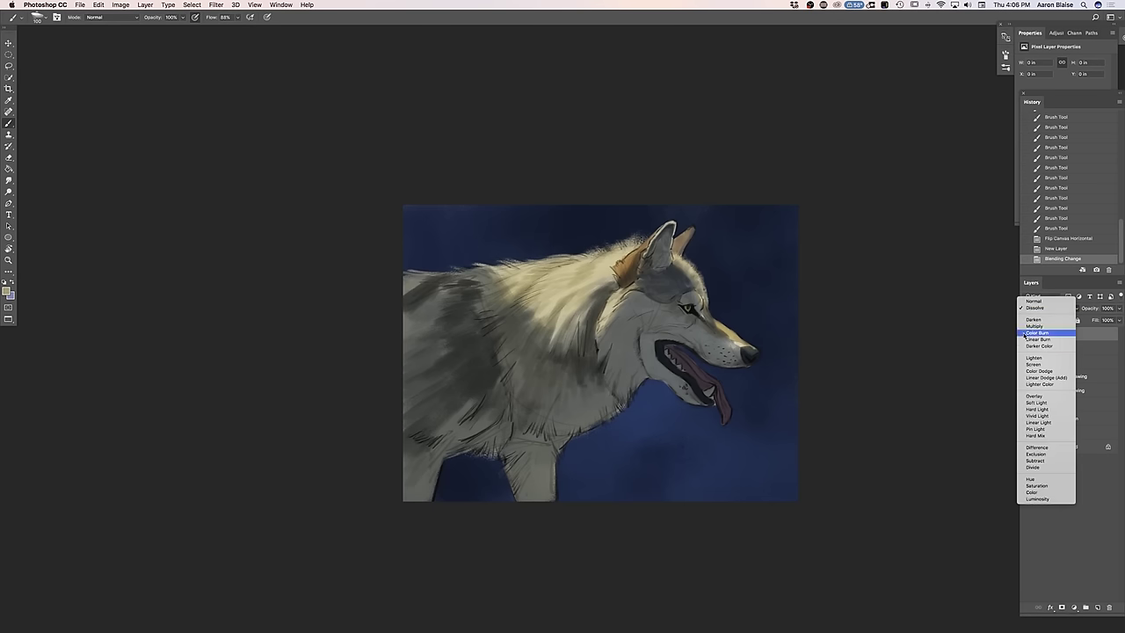
left_click(1035, 326)
Set the foreground colour to muted blue #7796ad for the shadow painting
left_click(7, 291)
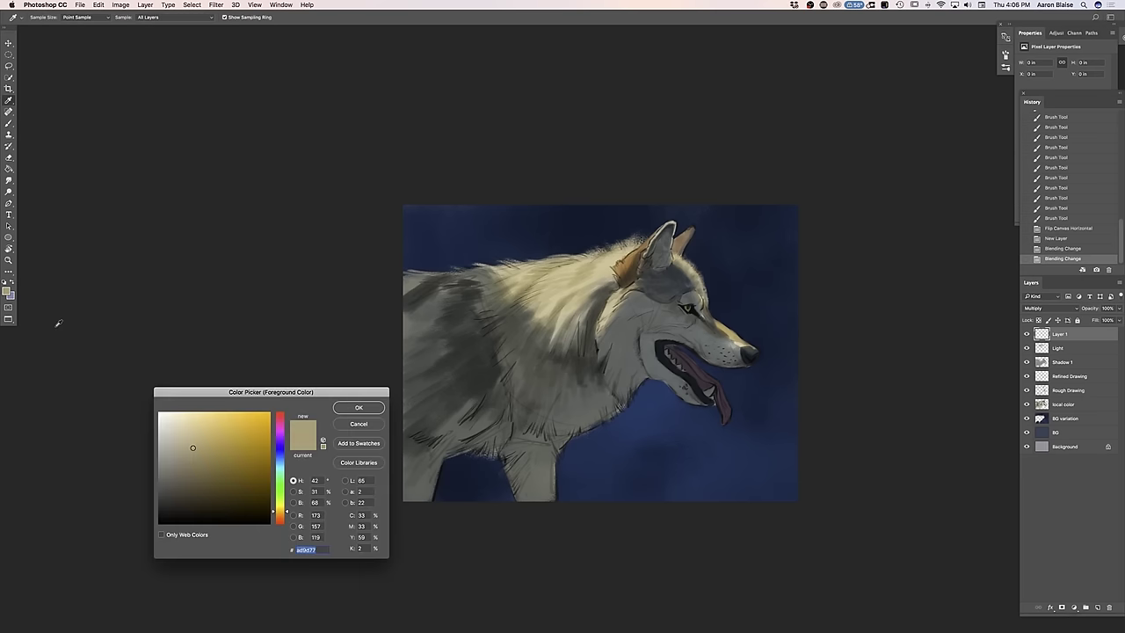
left_click(280, 462)
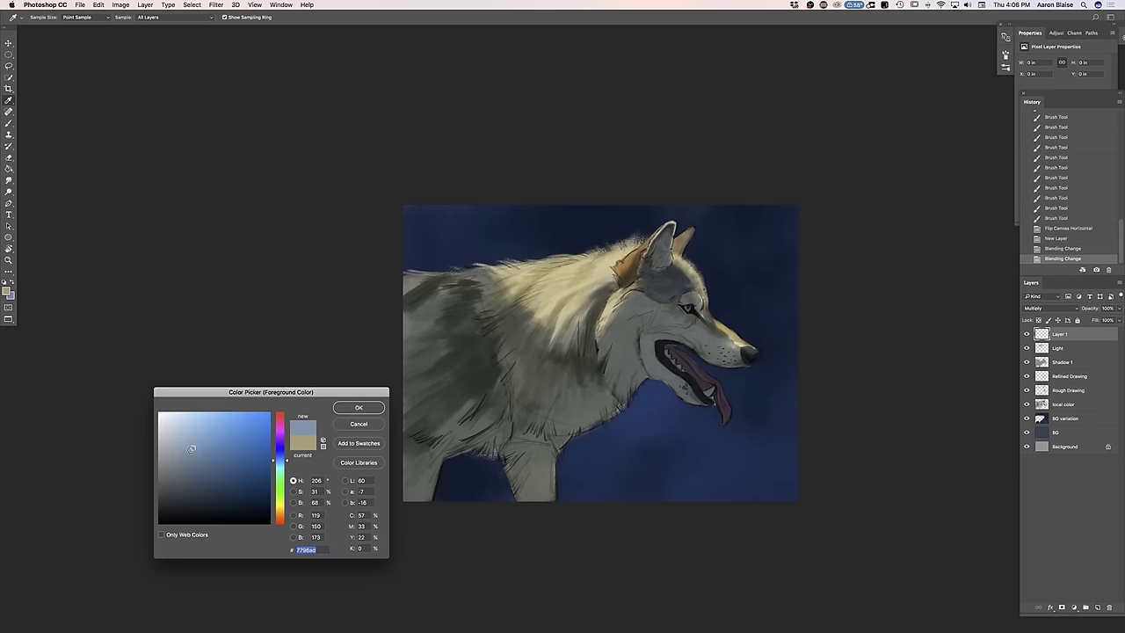
left_click(350, 411)
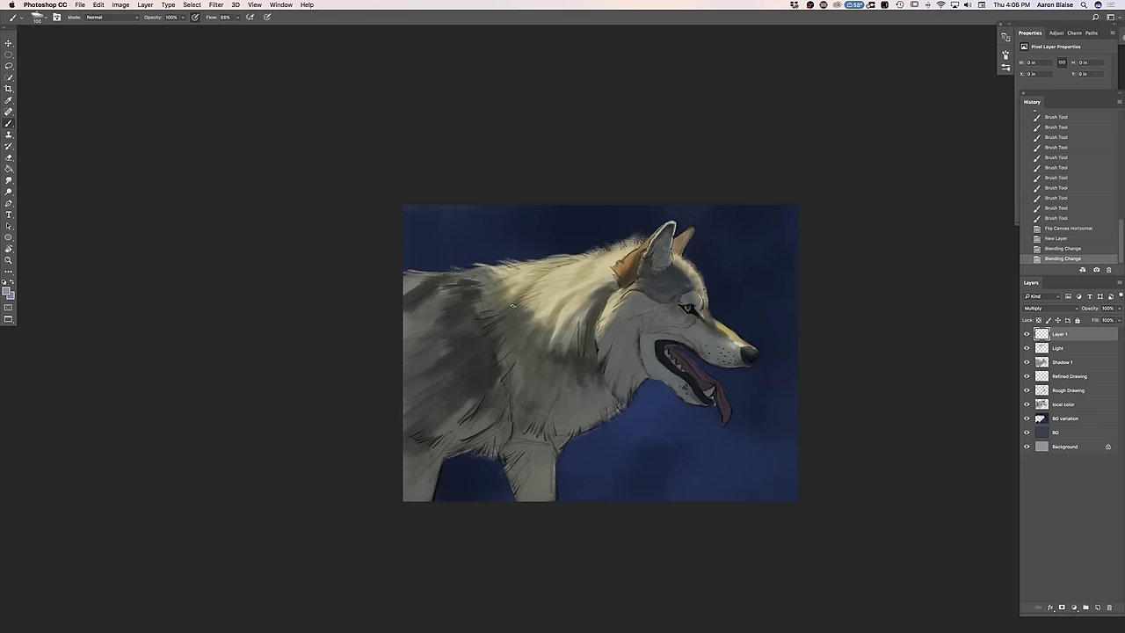
left_click(56, 17)
left_click(841, 54)
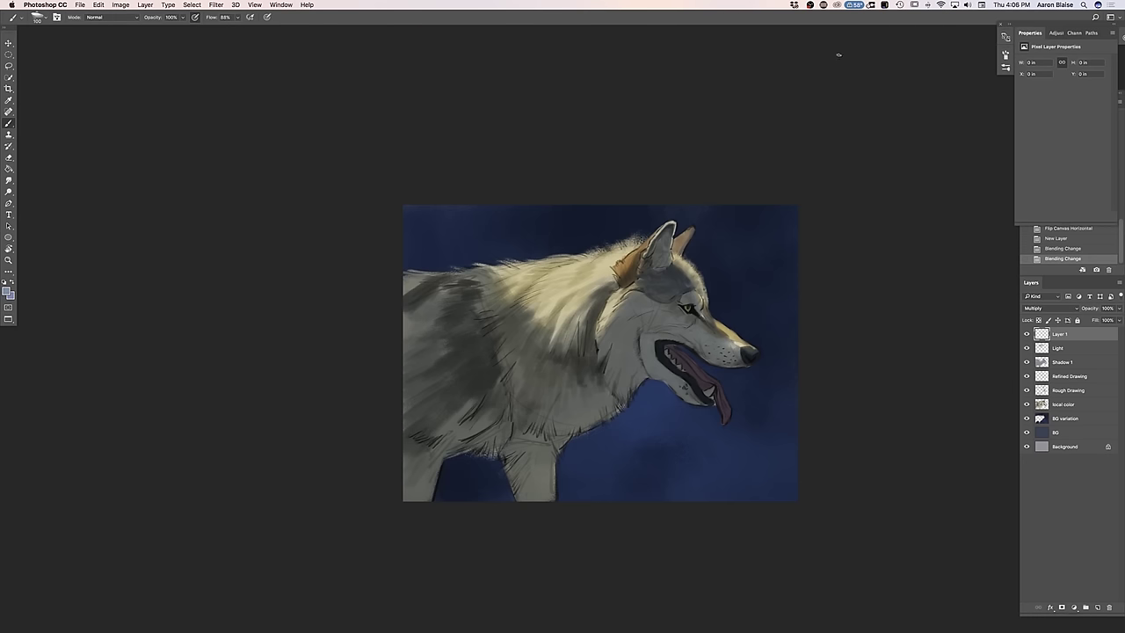
With a much larger brush, ending at 800 px, paint cool shadow over the wolf's back, flank, legs, chest and throat
key("]")
key("]")
key("]")
key("]")
key("]")
key("]")
key("]")
key("]")
key("]")
key("]")
key("]")
mouse_move(440, 307)
left_mouse_down()
mouse_move(486, 400)
mouse_move(421, 298)
mouse_move(471, 393)
mouse_move(421, 343)
mouse_move(463, 424)
mouse_move(383, 320)
mouse_move(436, 407)
mouse_move(412, 387)
mouse_move(418, 376)
mouse_move(409, 510)
left_mouse_up()
key("bracketleft")
mouse_move(452, 417)
left_mouse_down()
mouse_move(484, 424)
mouse_move(494, 443)
mouse_move(468, 449)
mouse_move(534, 503)
mouse_move(543, 387)
mouse_move(529, 339)
mouse_move(514, 342)
mouse_move(506, 303)
mouse_move(448, 308)
mouse_move(442, 284)
mouse_move(448, 332)
left_mouse_up()
mouse_move(546, 380)
left_mouse_down()
mouse_move(574, 413)
mouse_move(601, 405)
mouse_move(631, 307)
mouse_move(584, 368)
mouse_move(588, 377)
mouse_move(635, 329)
mouse_move(631, 424)
left_mouse_up()
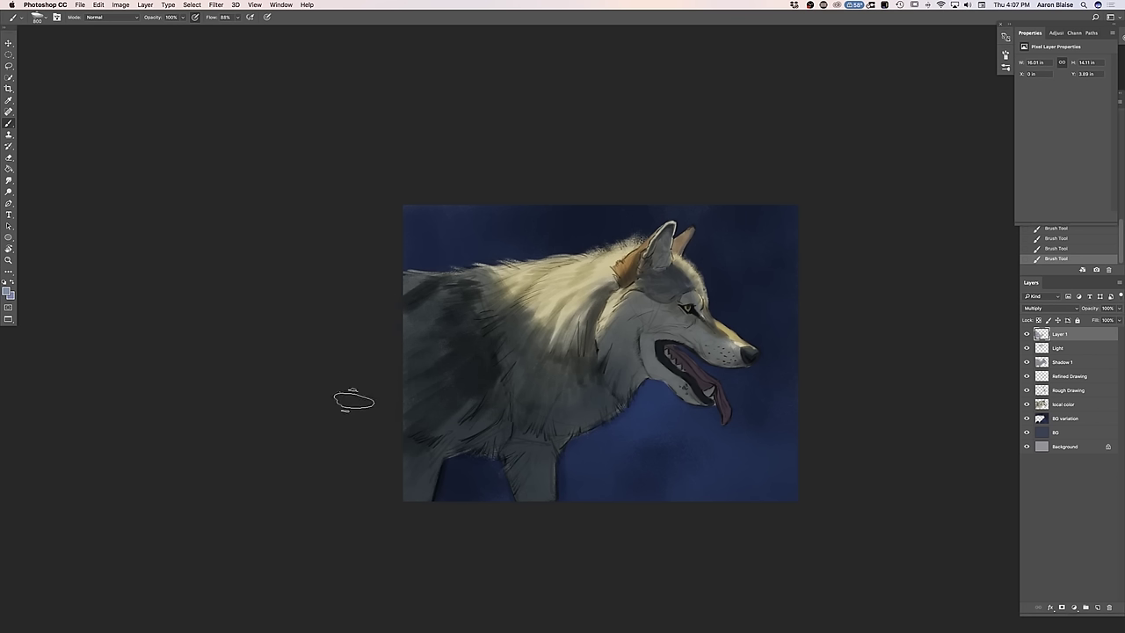
mouse_move(400, 283)
left_mouse_down()
mouse_move(445, 278)
mouse_move(438, 298)
left_mouse_up()
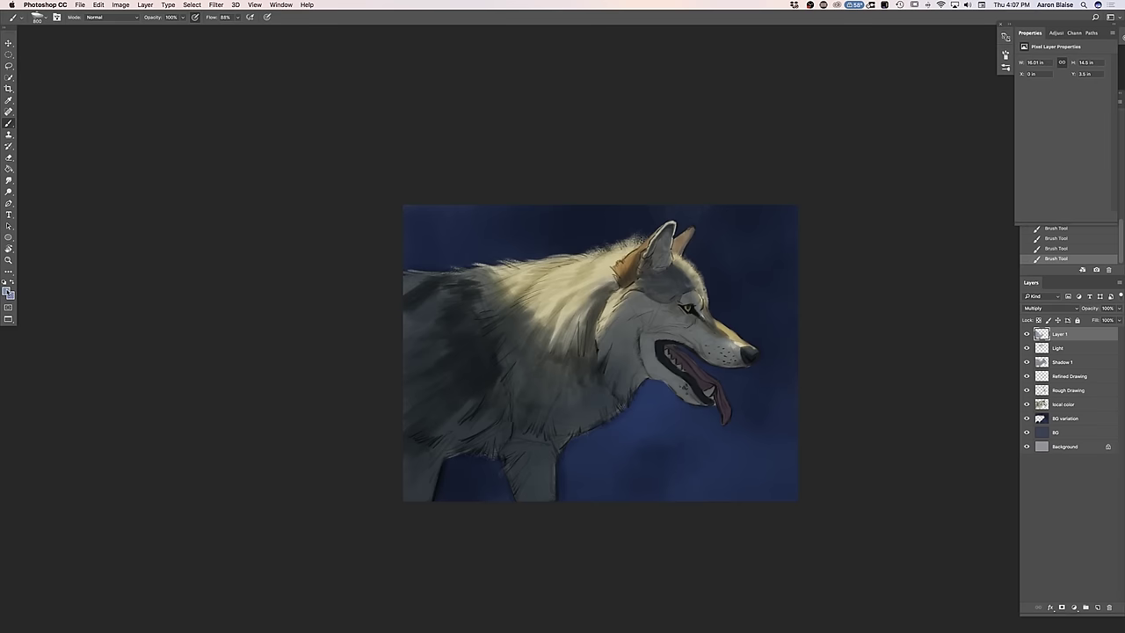
Set the foreground colour to darker blue-grey #576977 and deepen the shadow on the wolf's hindquarters and flank
left_click(8, 292)
left_click(188, 472)
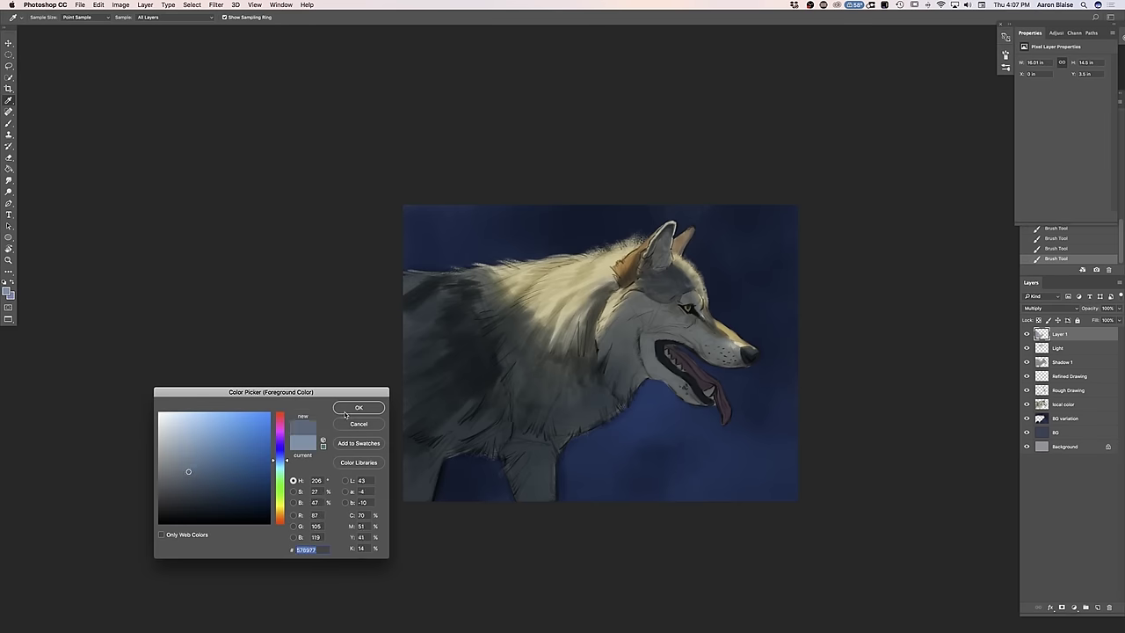
left_click(345, 412)
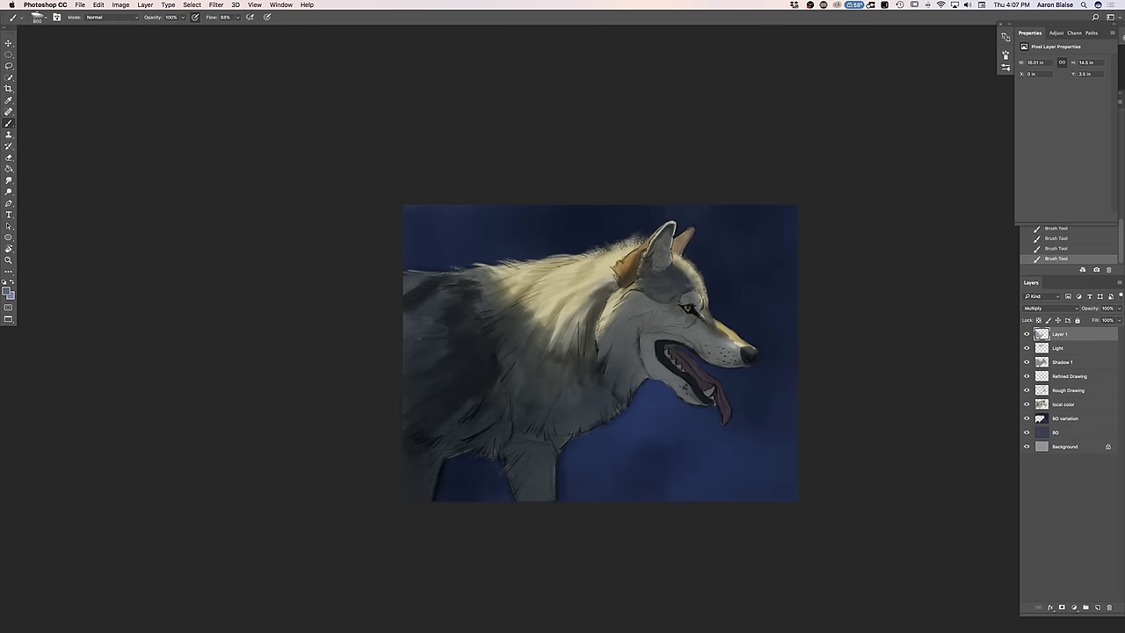
left_click_drag(396, 369, 446, 352)
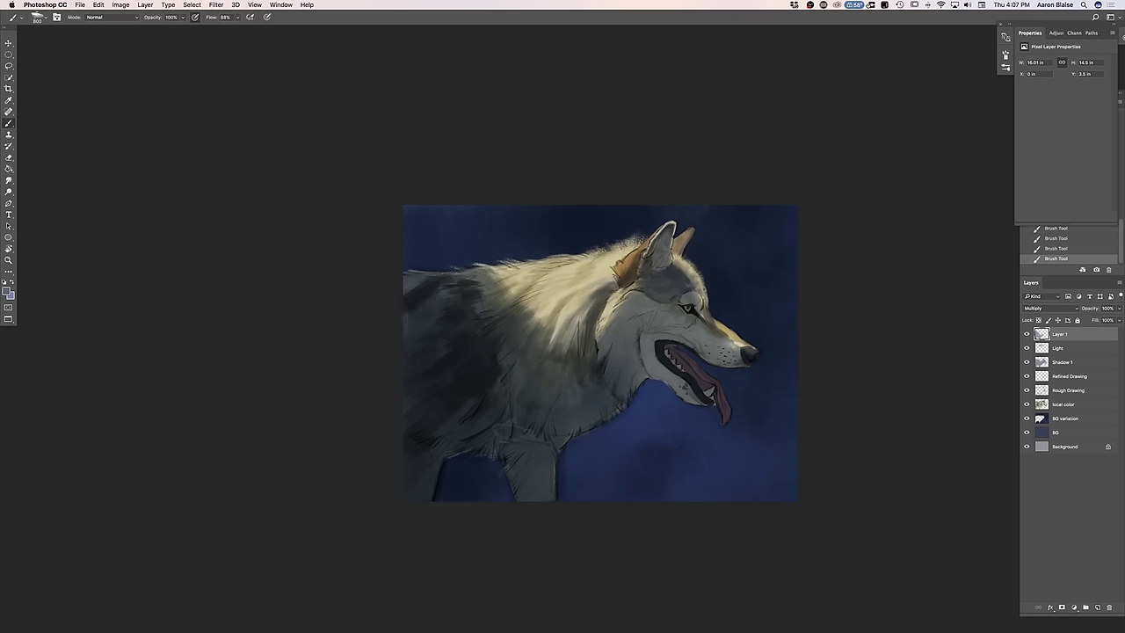
Shade the front leg and lower shoulder with a 400 px brush, and erase excess shadow from the muzzle
key("[")
key("[")
key("[")
left_click_drag(517, 443, 532, 499)
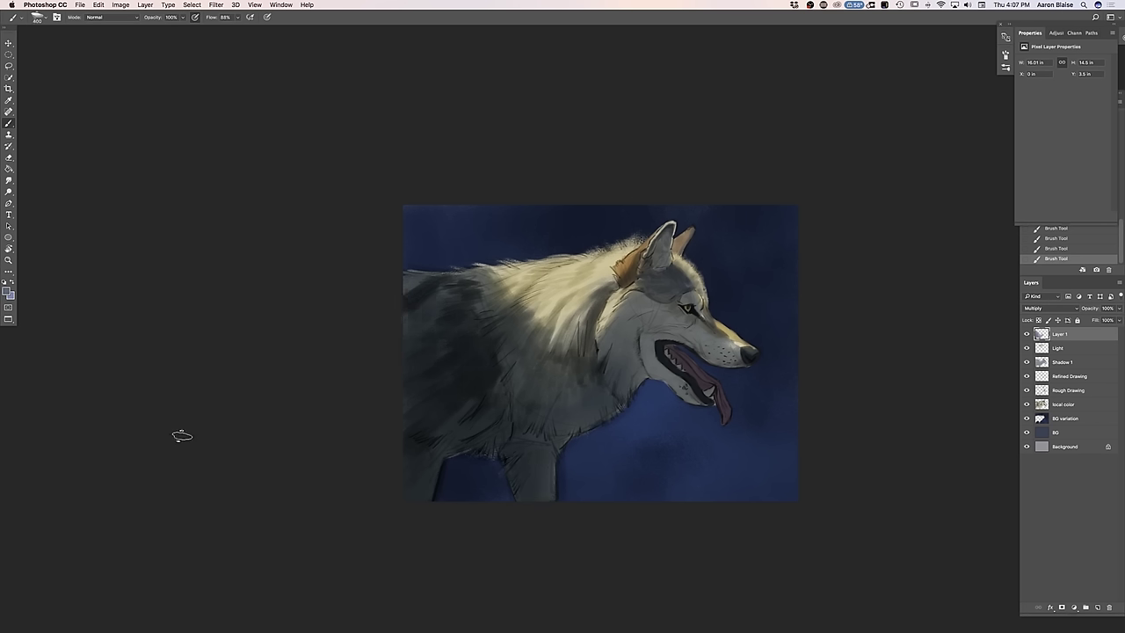
left_click_drag(502, 387, 515, 399)
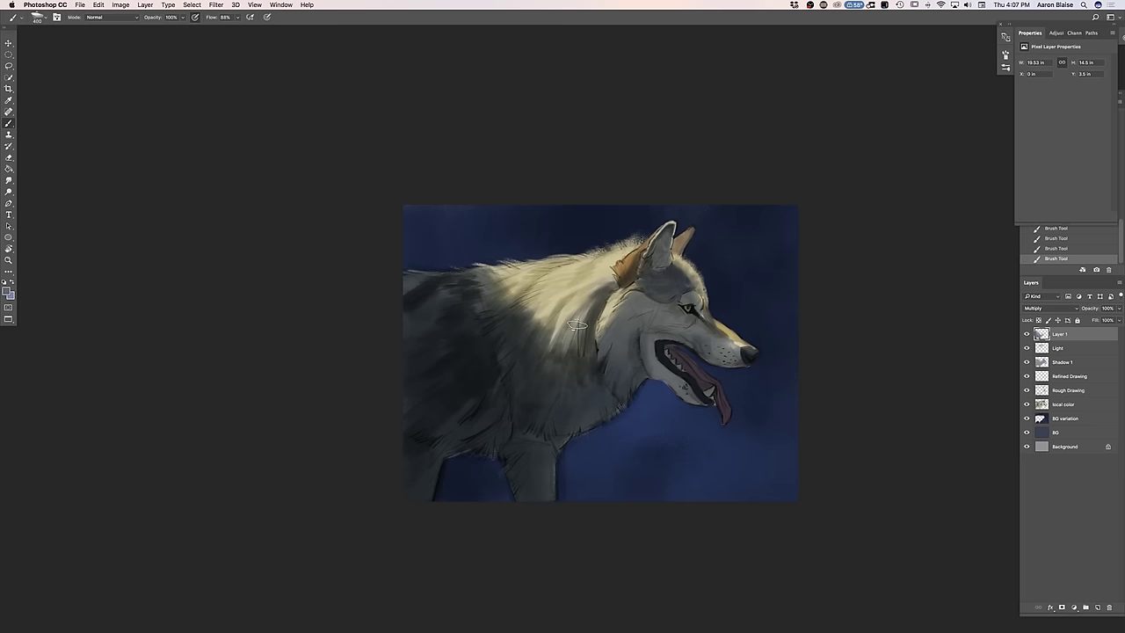
left_click_drag(707, 341, 700, 336)
left_click_drag(702, 338, 698, 335)
Flip the canvas horizontally back so the wolf faces its original direction
left_click(120, 5)
mouse_move(167, 89)
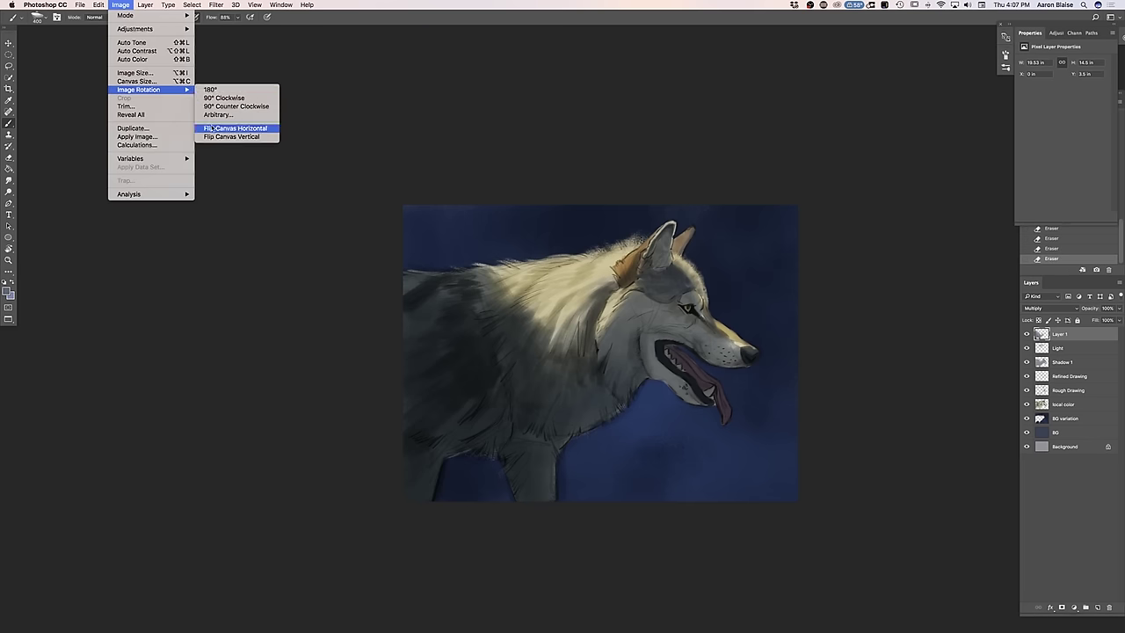
left_click(212, 128)
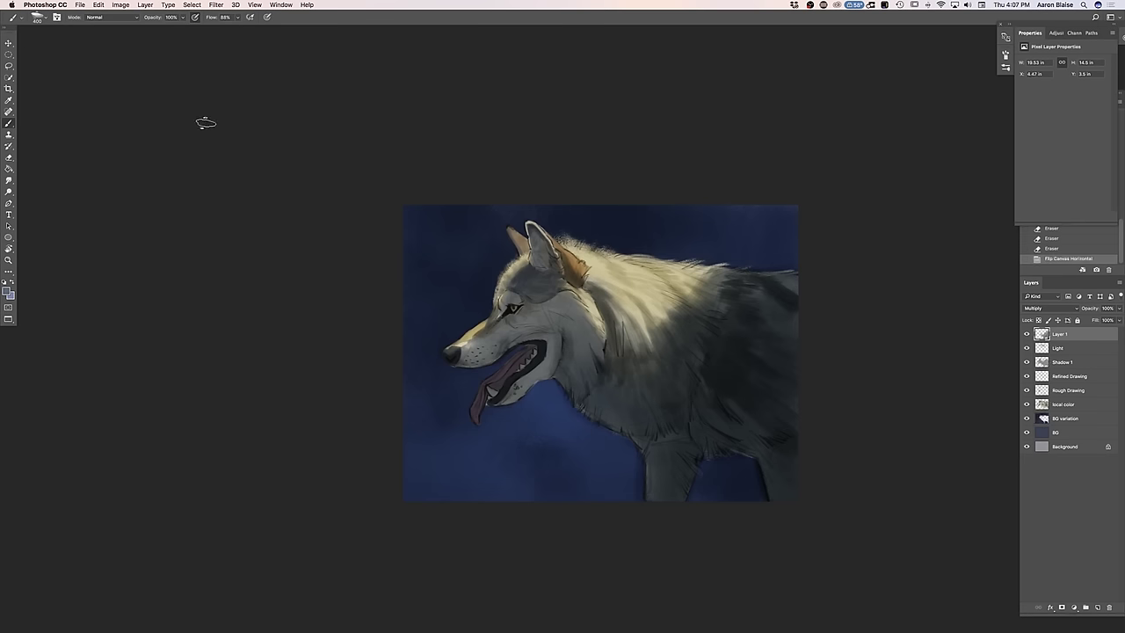
Add a new layer above Layer 1 and set the foreground colour to a warm grey
key("super+plus")
key("super+plus")
key("super+plus")
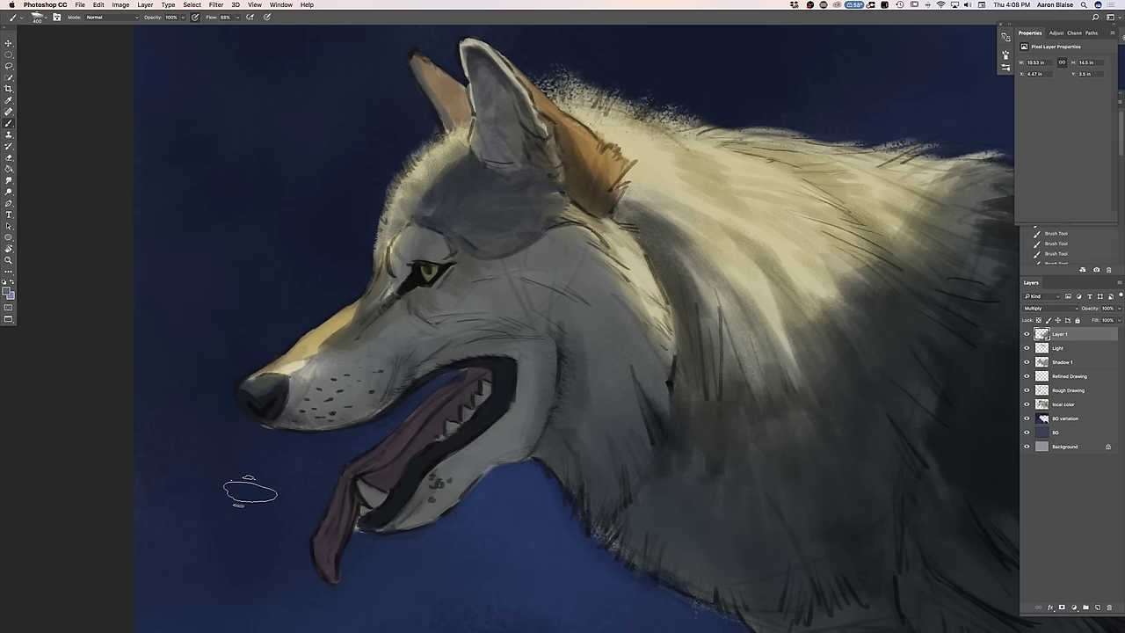
left_click(1098, 607)
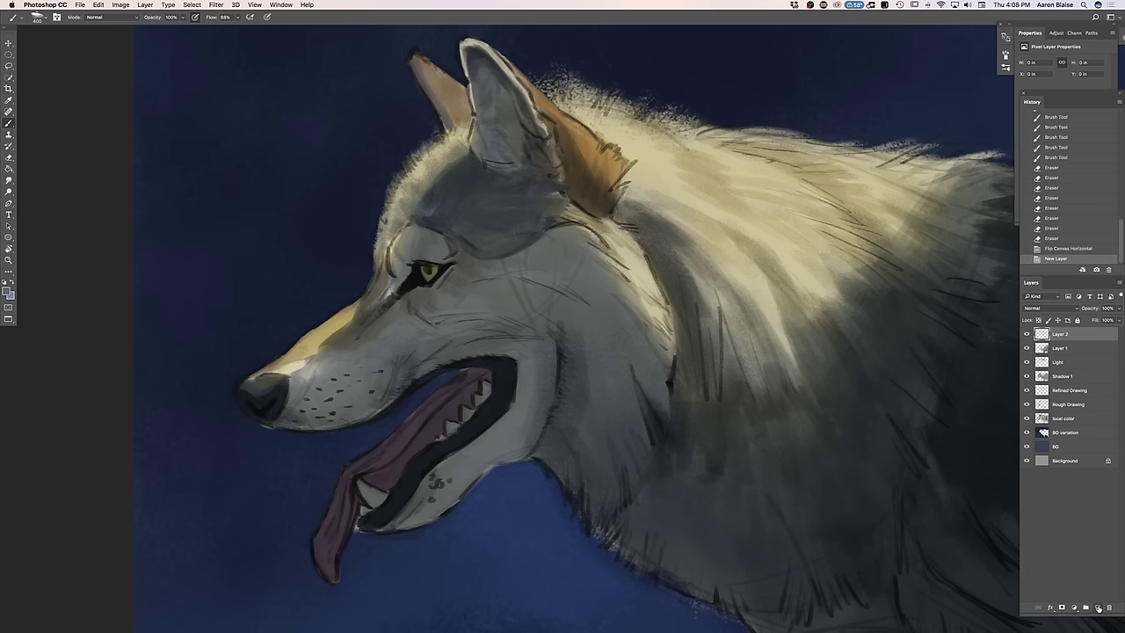
left_click(7, 291)
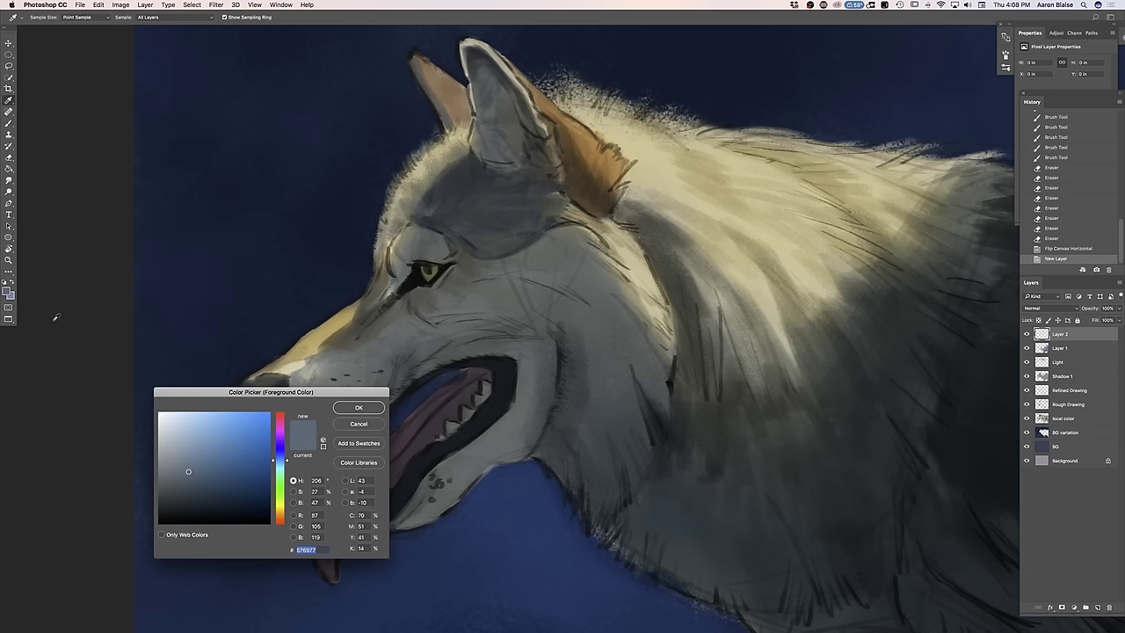
left_click(512, 437)
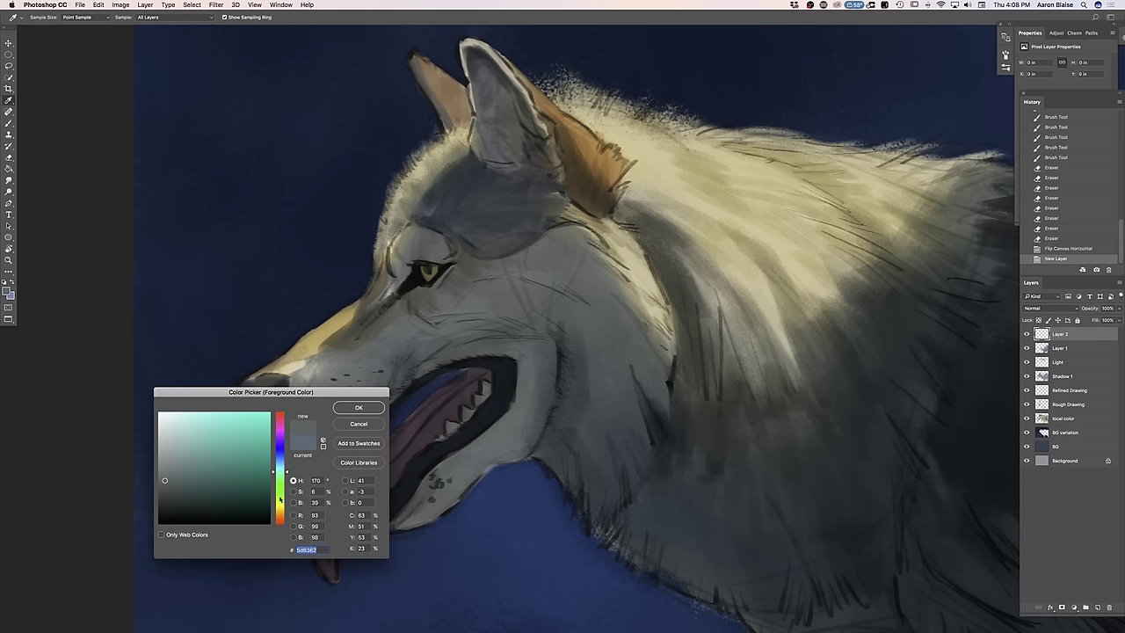
left_click(281, 510)
left_click(170, 470)
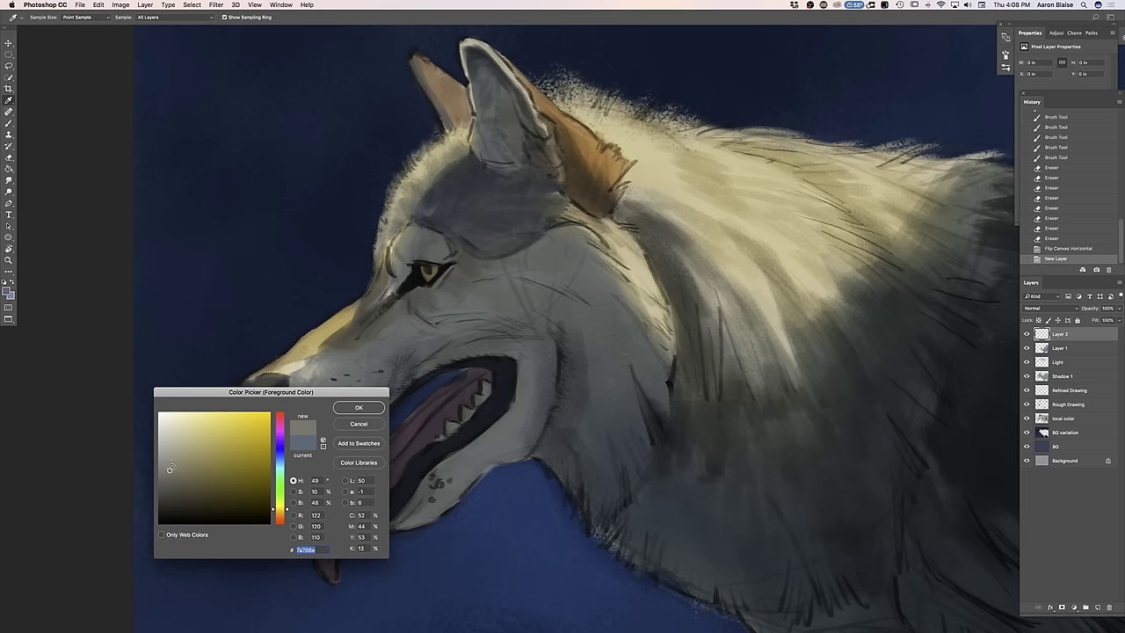
left_click(359, 406)
With a 60 px brush, paint short warm-grey fur strokes along the underside of the wolf's lower jaw
key("b")
left_click(37, 17)
left_click(18, 102)
left_click(433, 474)
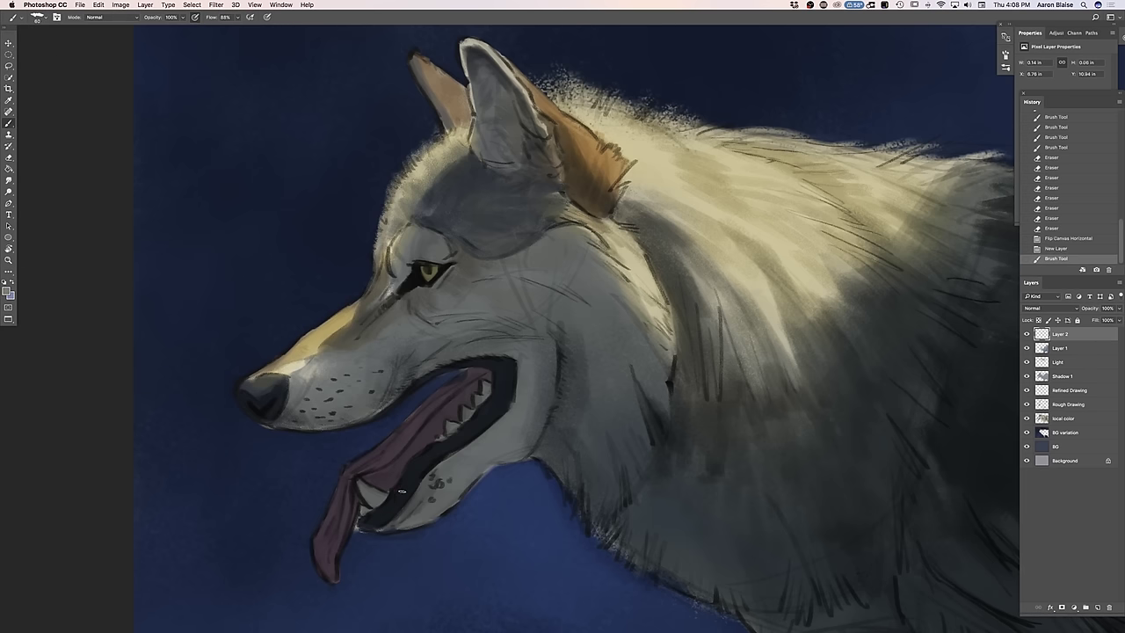
left_click(475, 475)
left_click_drag(475, 478, 461, 495)
left_click(450, 506)
left_click(439, 515)
left_click(436, 516)
left_click(432, 518)
left_click(429, 518)
left_click(420, 523)
left_click(404, 527)
left_click(397, 529)
left_click(392, 529)
left_click(386, 529)
left_click_drag(384, 530, 378, 532)
left_click_drag(380, 529, 387, 527)
Adjust the warm-grey foreground colour, reduce the brush to 45 px and refine the fur from the chin tip to the corner of the mouth
left_click(9, 295)
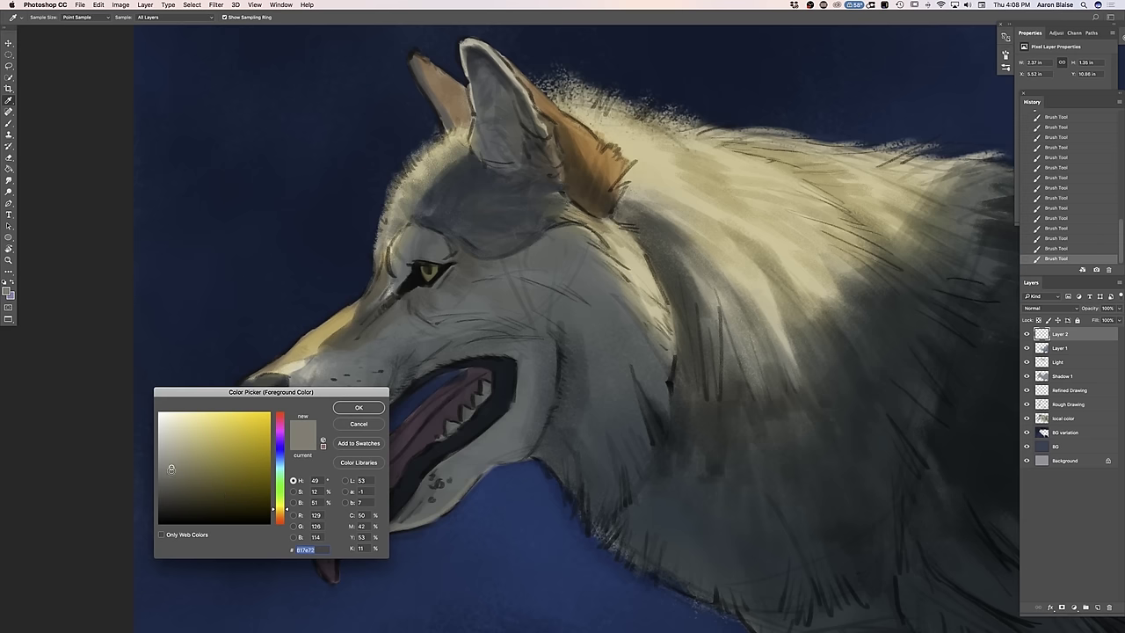
left_click(347, 408)
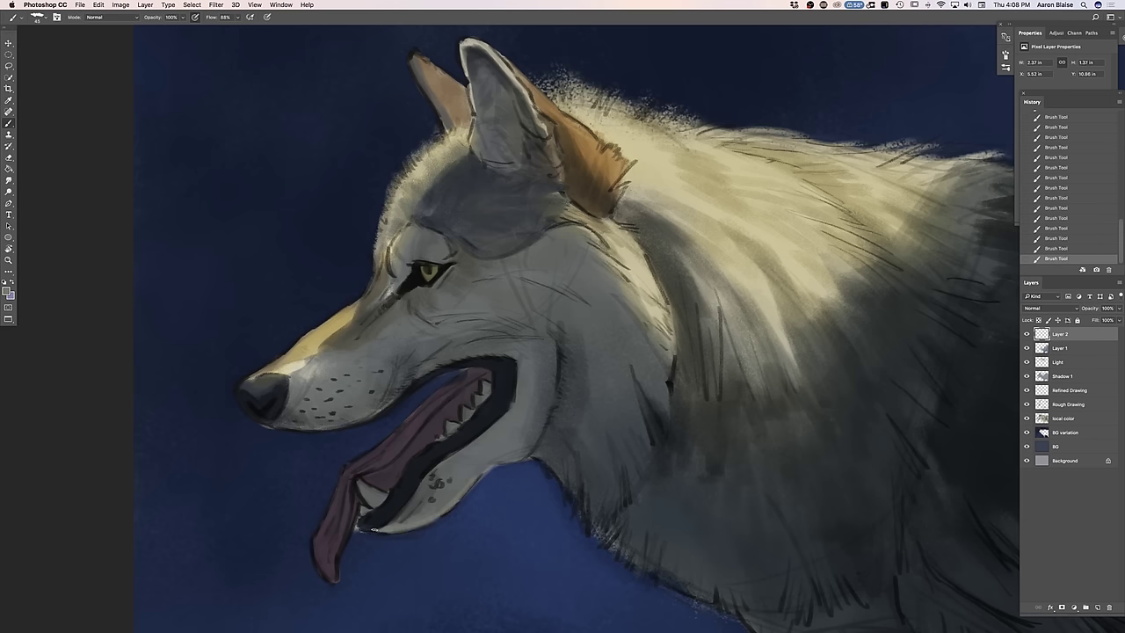
left_click_drag(376, 531, 360, 523)
left_click_drag(461, 497, 484, 471)
left_click_drag(483, 456, 511, 457)
mouse_move(498, 450)
left_mouse_down()
mouse_move(536, 429)
mouse_move(522, 425)
left_mouse_up()
Sample dark blue-grey #171c21 from the mouth and darken the lower lip on the local color layer with a 100 px brush
left_click(7, 292)
left_click(434, 452)
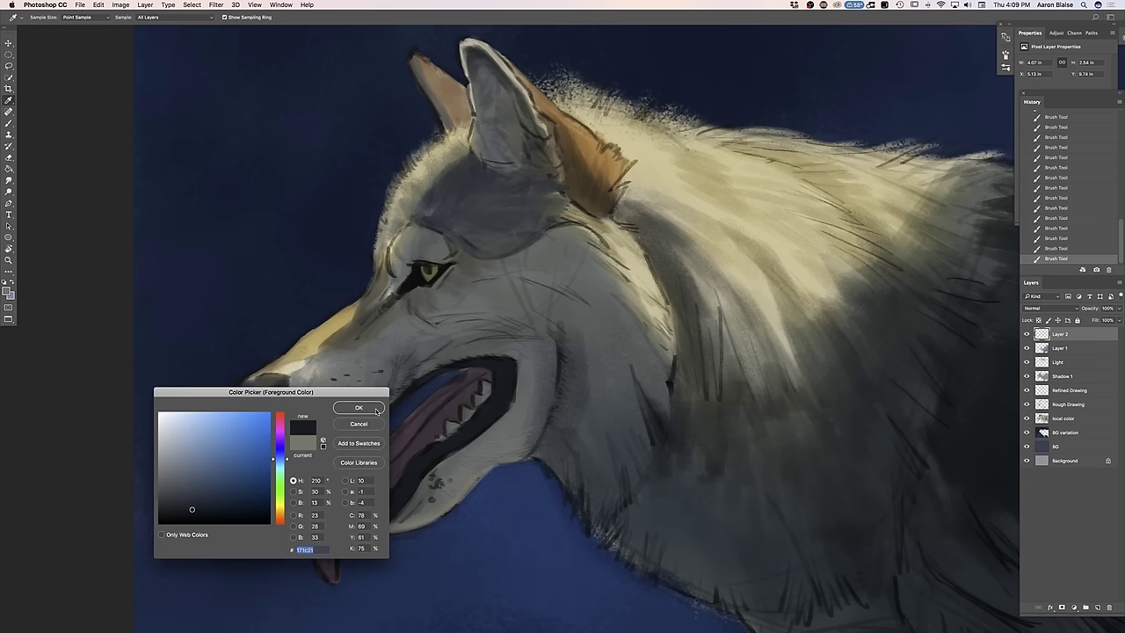
left_click(361, 409)
left_click(1055, 421)
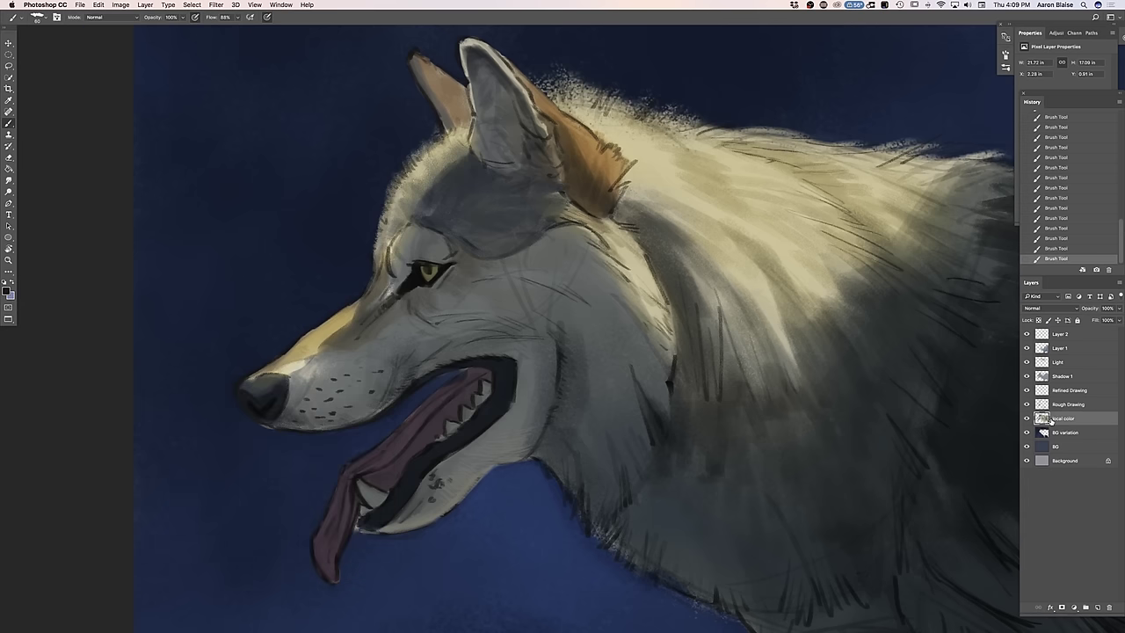
mouse_move(424, 500)
left_mouse_down()
mouse_move(425, 483)
mouse_move(415, 506)
mouse_move(403, 498)
mouse_move(385, 521)
mouse_move(400, 518)
mouse_move(399, 488)
mouse_move(384, 512)
mouse_move(420, 481)
left_mouse_up()
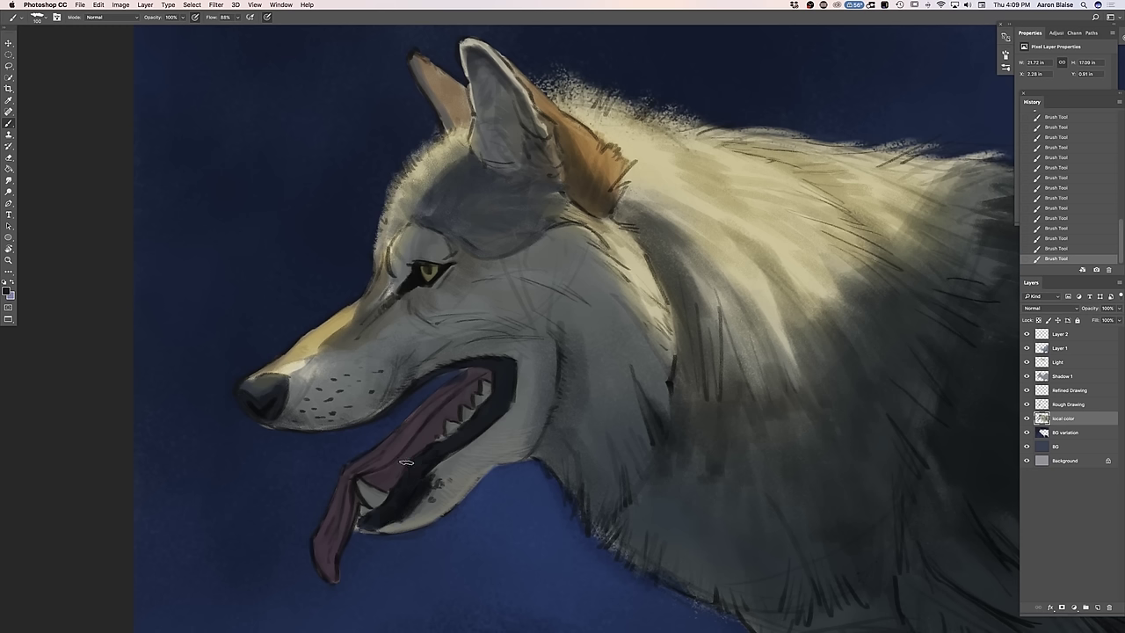
On Layer 2, sample warm grey #7c796e from the jaw and paint fur around the upper lip and mouth corner
left_click(1050, 337)
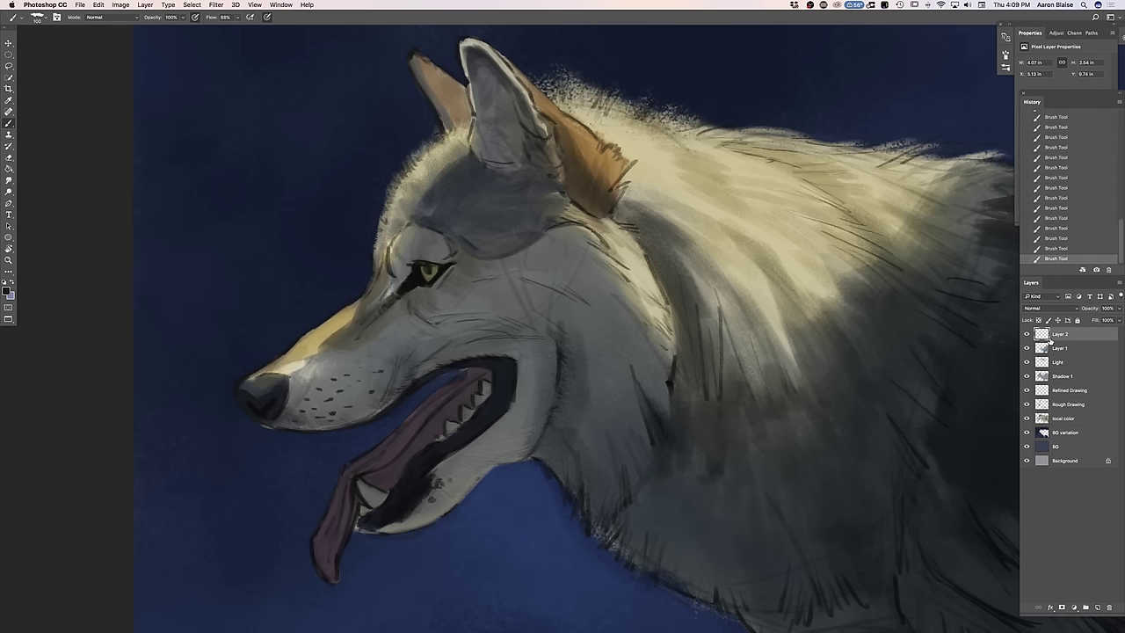
left_click(6, 292)
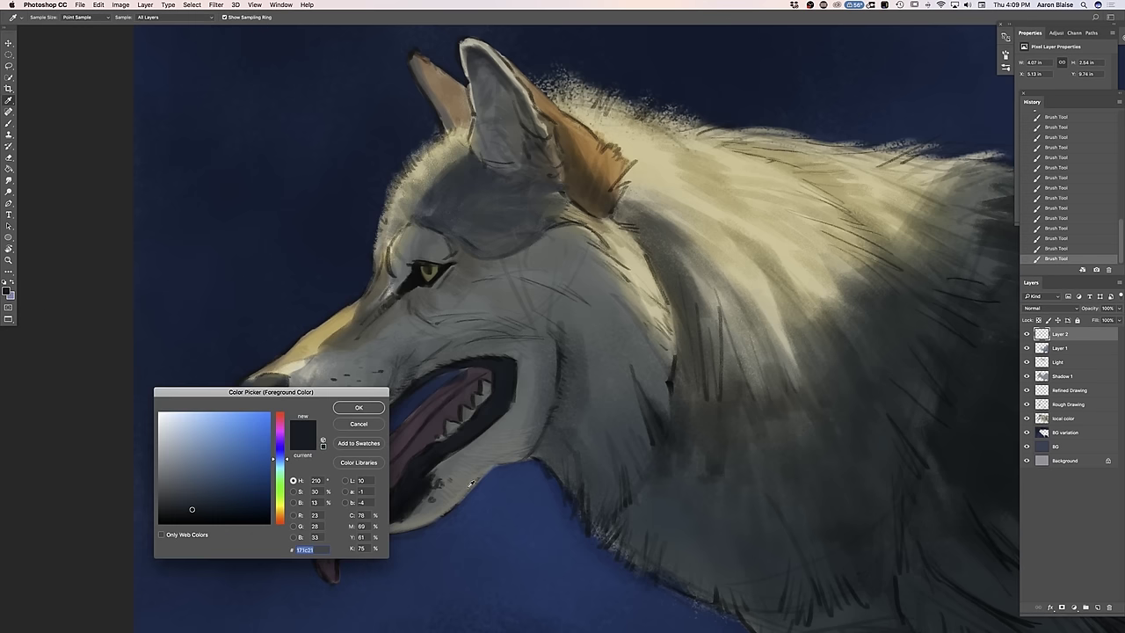
left_click(425, 519)
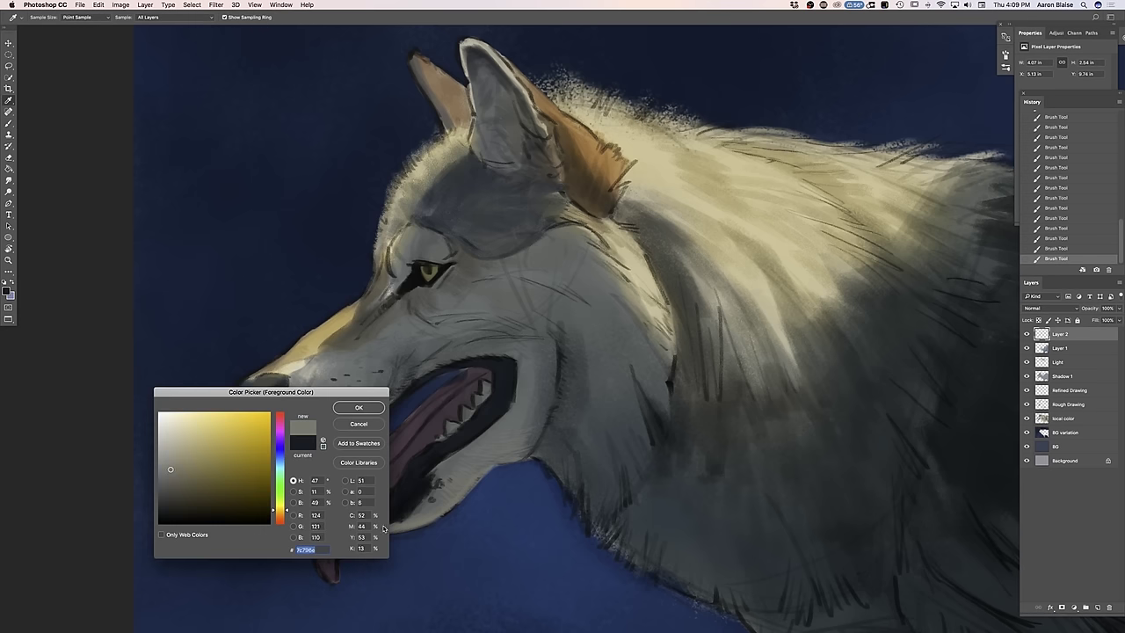
left_click(348, 411)
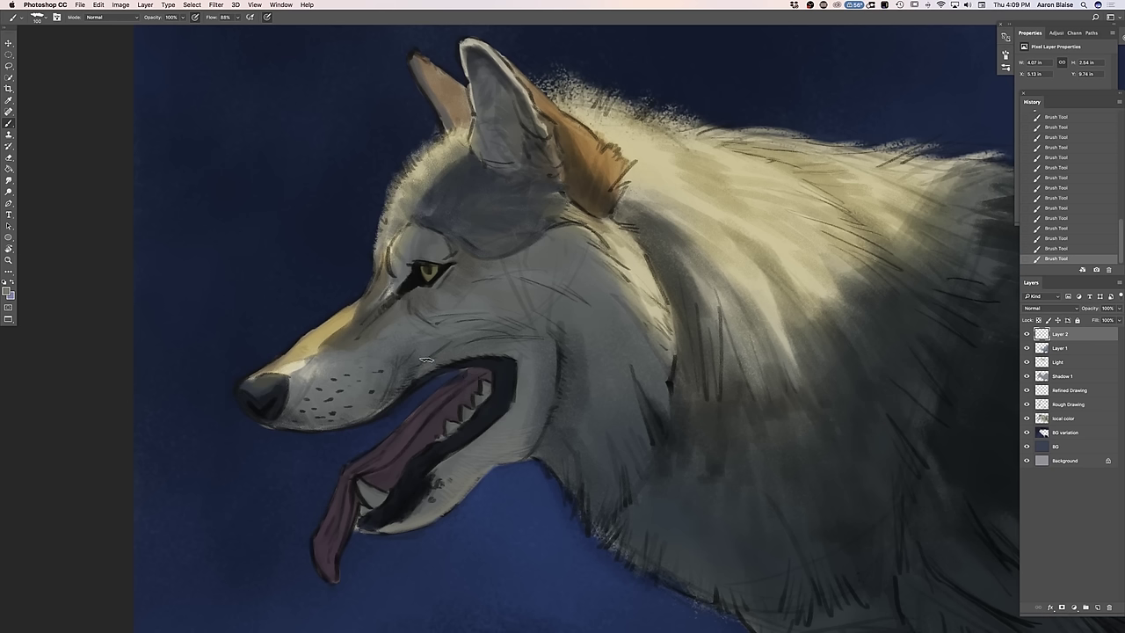
mouse_move(452, 356)
left_mouse_down()
mouse_move(498, 356)
mouse_move(491, 349)
left_mouse_up()
mouse_move(411, 377)
left_mouse_down()
mouse_move(522, 365)
mouse_move(545, 402)
mouse_move(524, 420)
left_mouse_up()
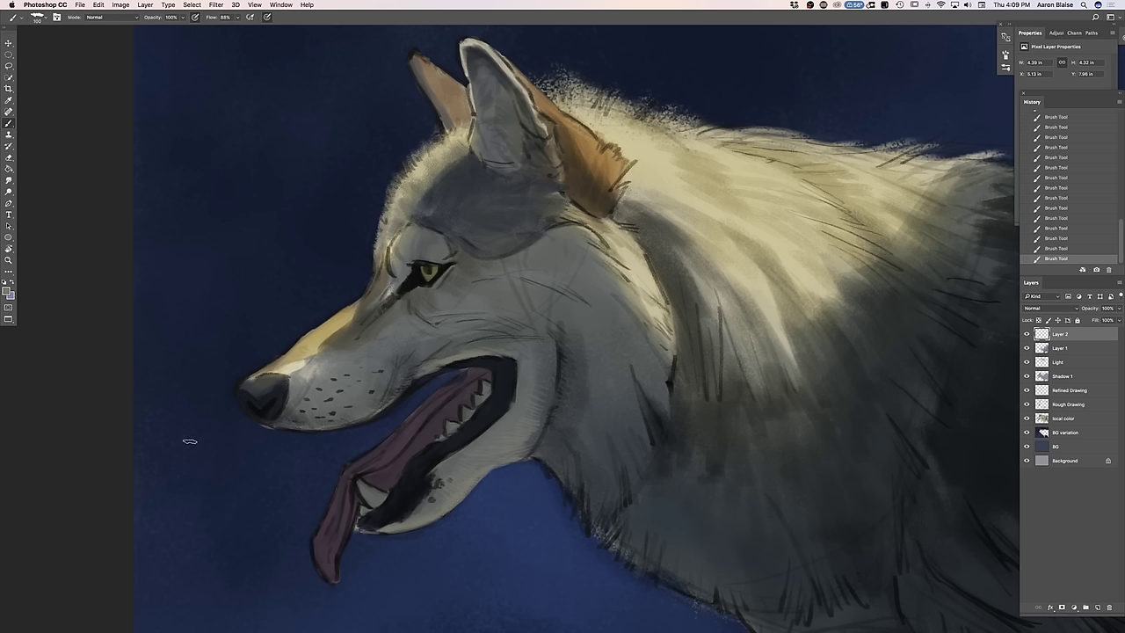
Set the foreground colour to cool grey #7e878e and paint lighter fur over the muzzle and upper lip
left_click(8, 292)
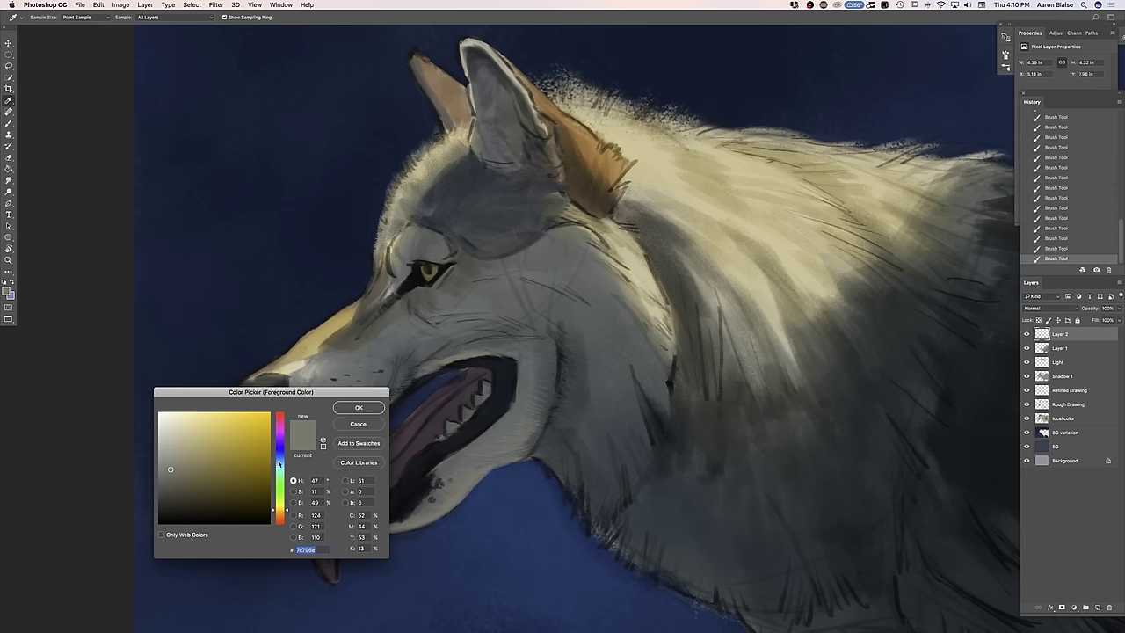
left_click(279, 460)
left_click(170, 458)
left_click(171, 462)
left_click(353, 409)
key("b")
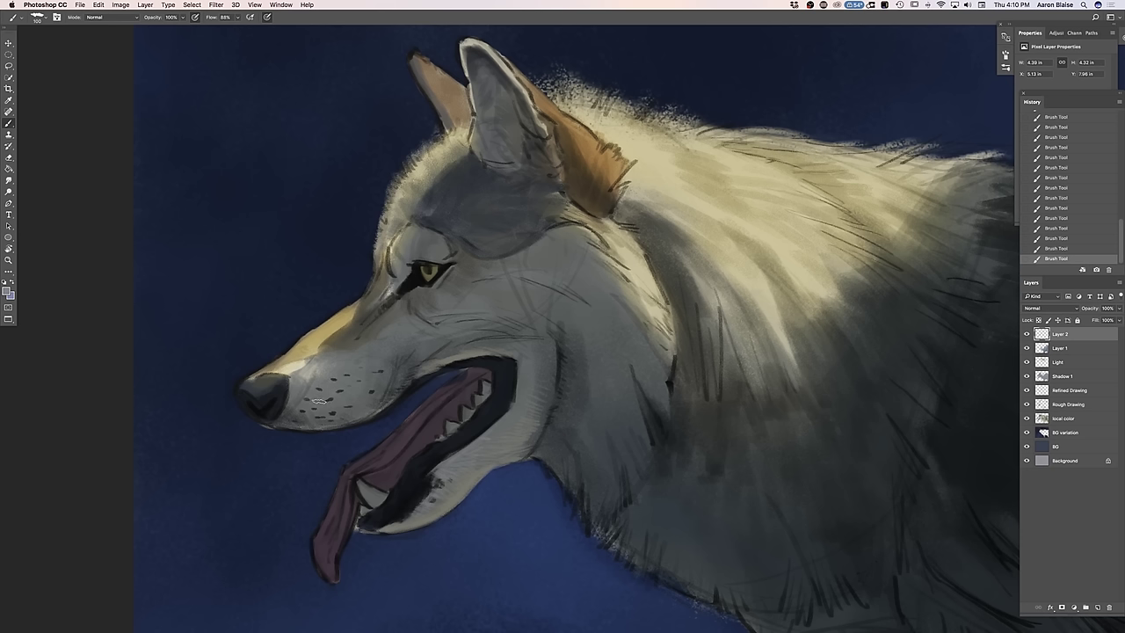
left_click_drag(300, 413, 290, 407)
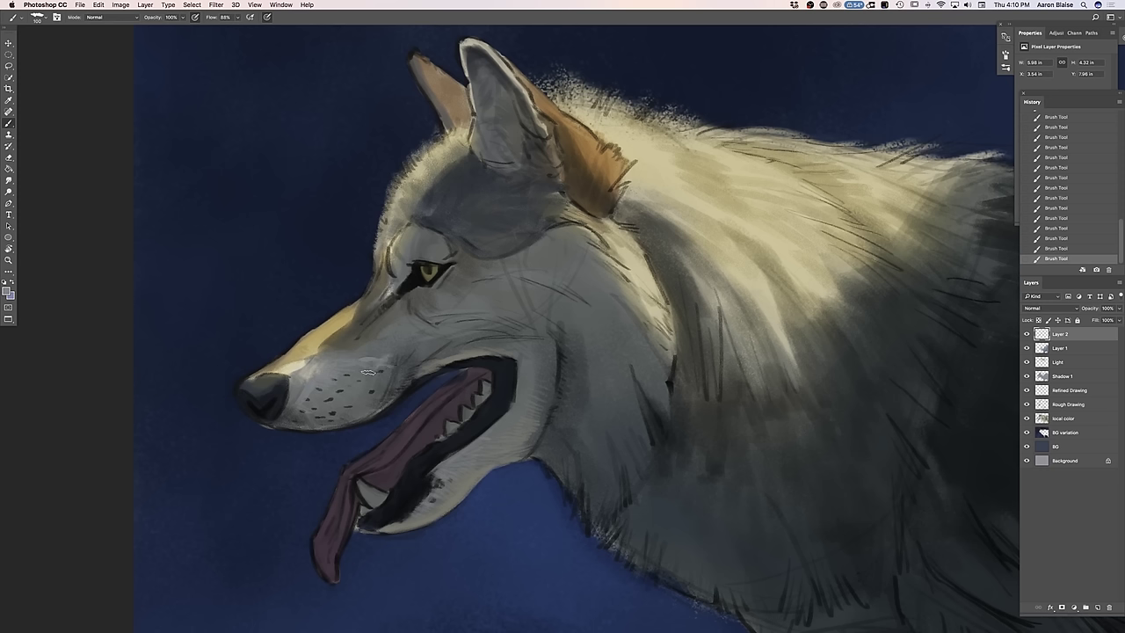
left_click_drag(418, 335, 404, 348)
left_click_drag(426, 342, 427, 348)
key("bracketleft")
Shift the foreground to a bluer grey and paint fur across the upper muzzle, cheek and beneath the eye, starting with an 80 px brush
left_click(7, 291)
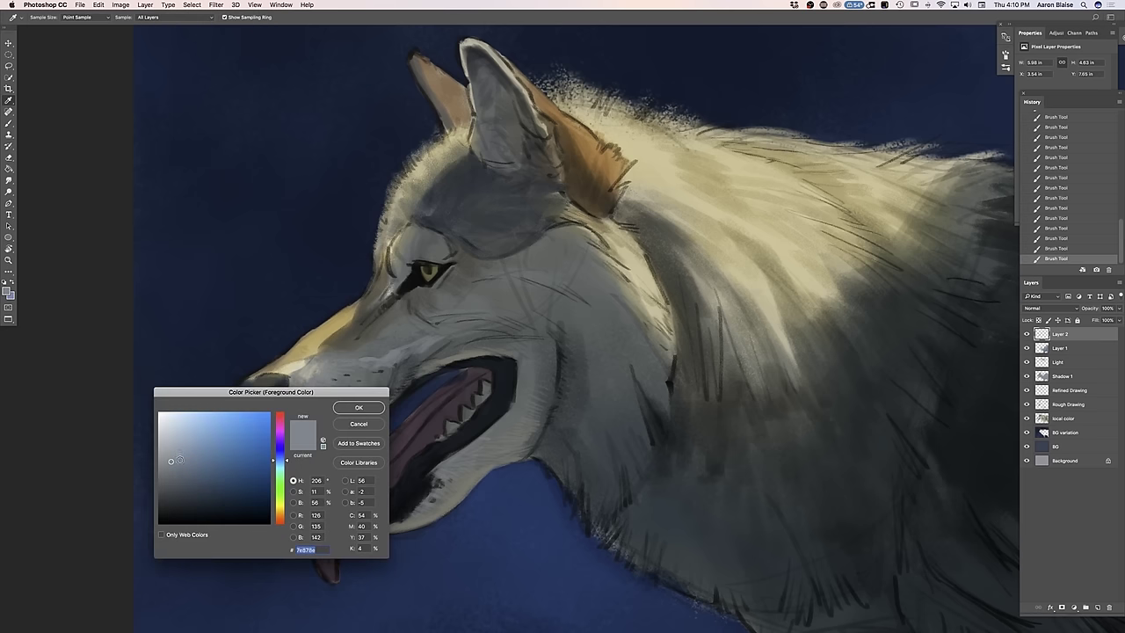
left_click(345, 409)
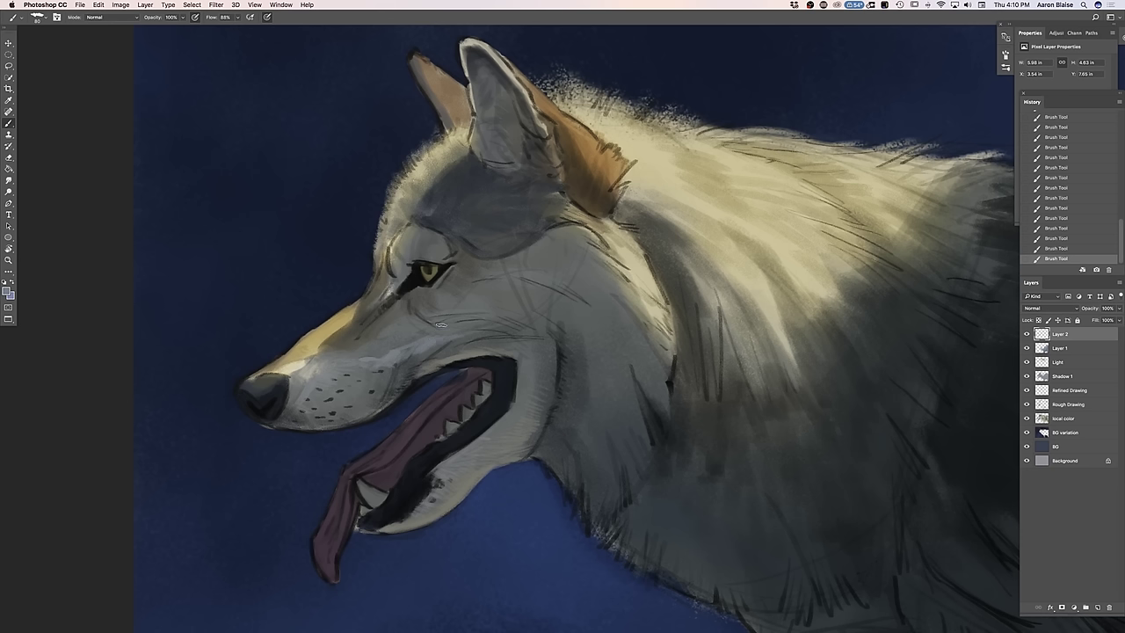
left_click_drag(456, 333, 472, 326)
left_click_drag(418, 327, 400, 326)
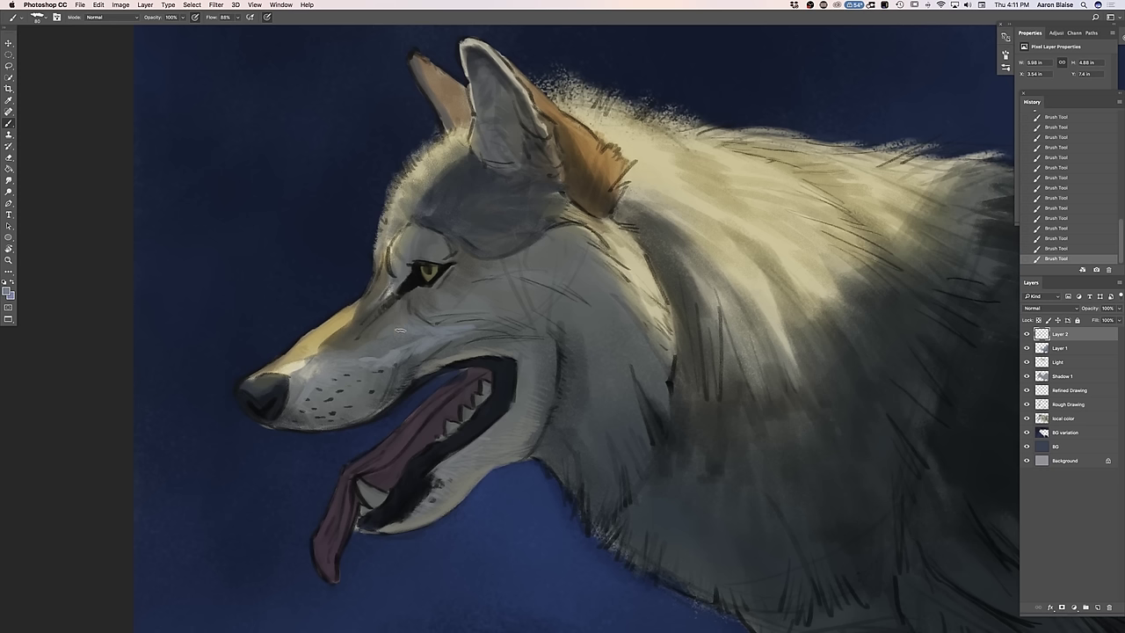
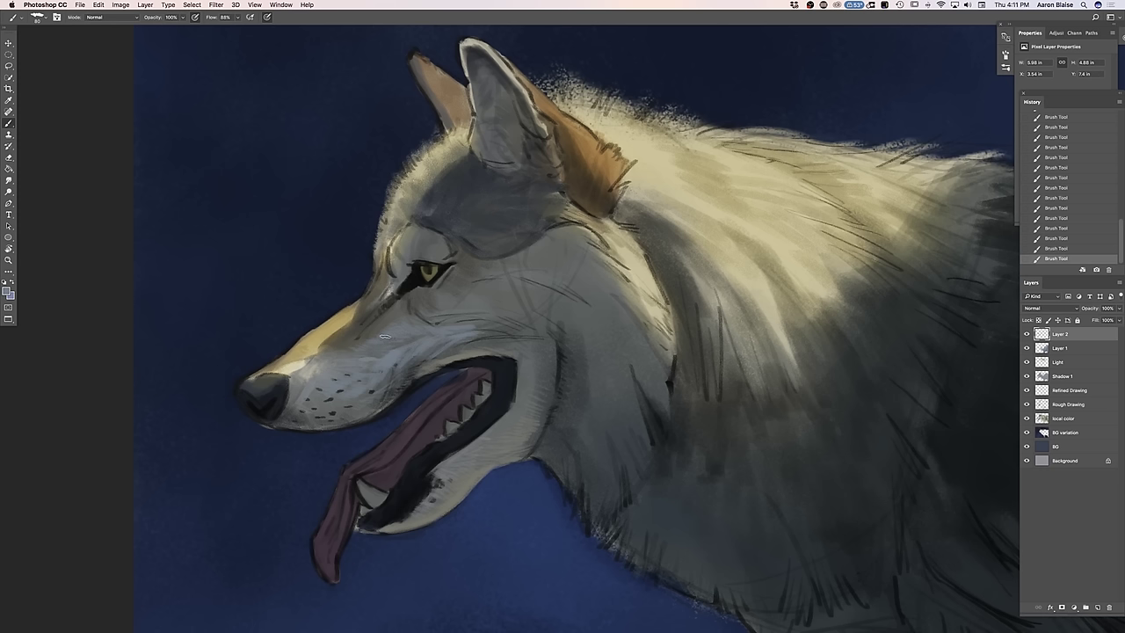
mouse_move(387, 328)
left_mouse_down()
mouse_move(392, 318)
mouse_move(385, 331)
left_mouse_up()
left_click_drag(450, 269, 440, 281)
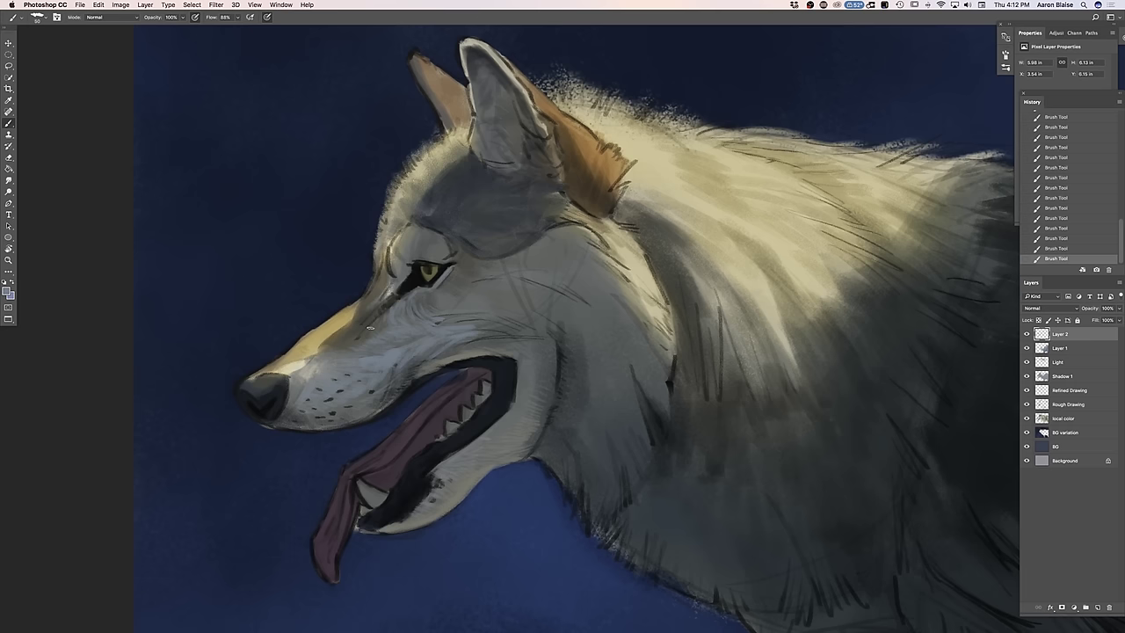
Sample warm grey #7c796e from the muzzle and paint fur along its lower edge behind the nose with a 50 px brush
left_click(7, 291)
left_click(373, 344)
left_click(347, 409)
left_click_drag(309, 426, 294, 425)
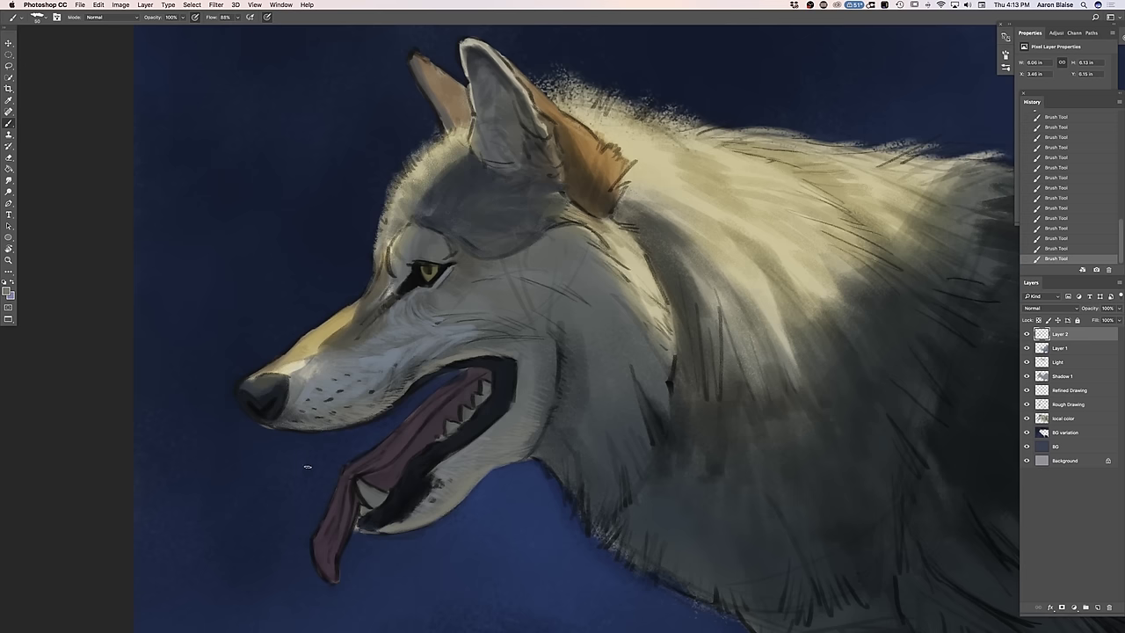
Change the foreground to a darker yellow-brown and blend the fur along the bridge of the muzzle
key("super+minus")
key("super+minus")
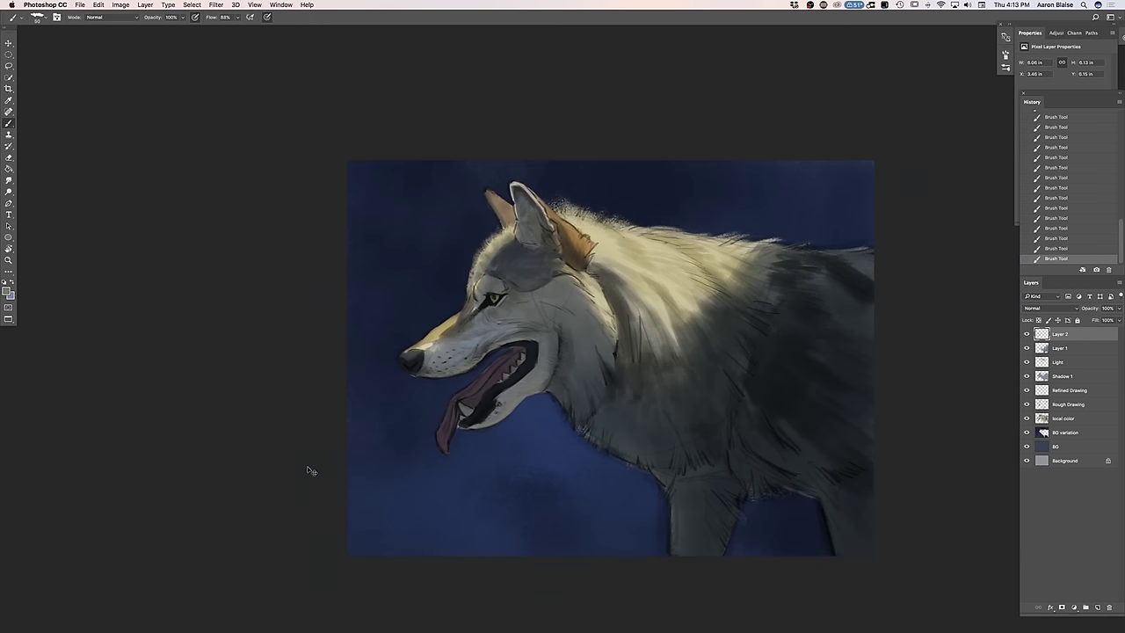
key("super+plus")
key("super+plus")
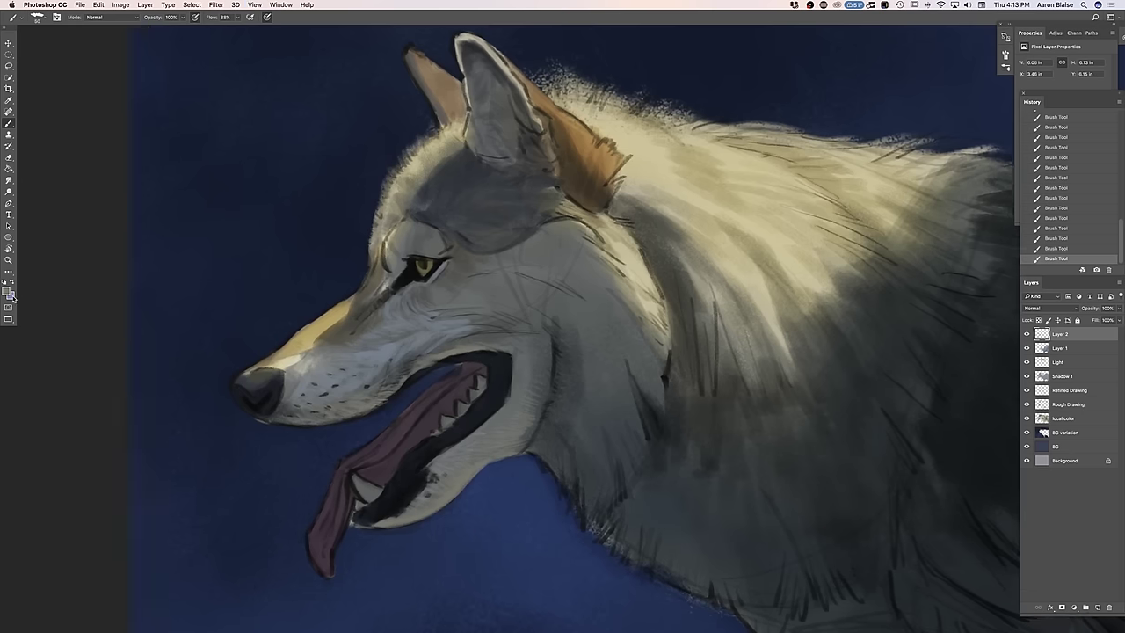
left_click(7, 291)
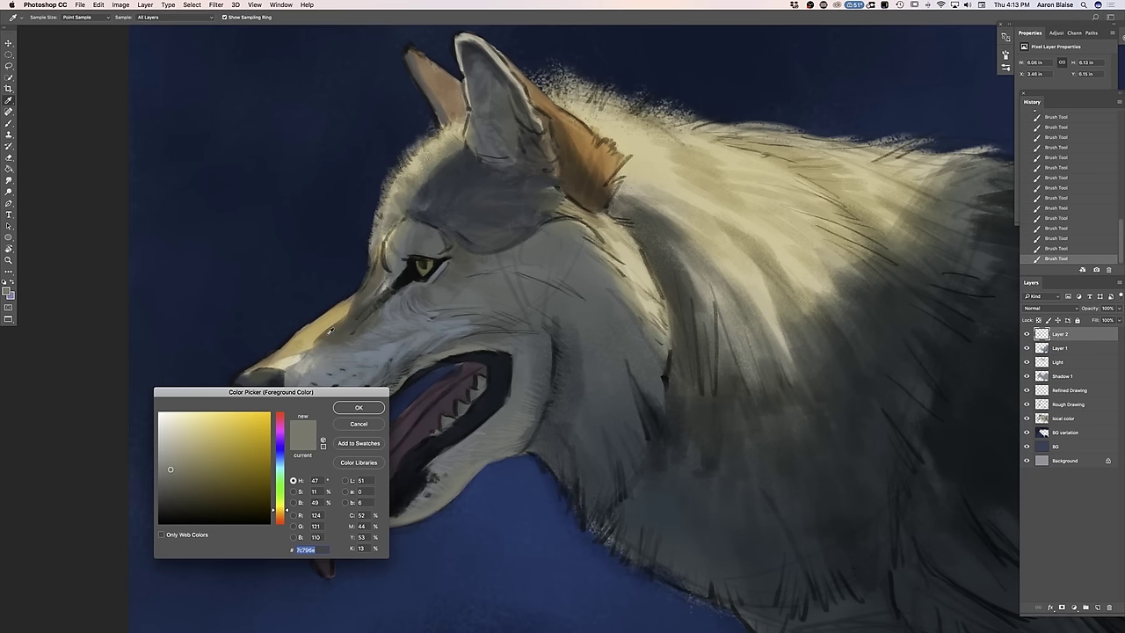
left_click(359, 407)
key("b")
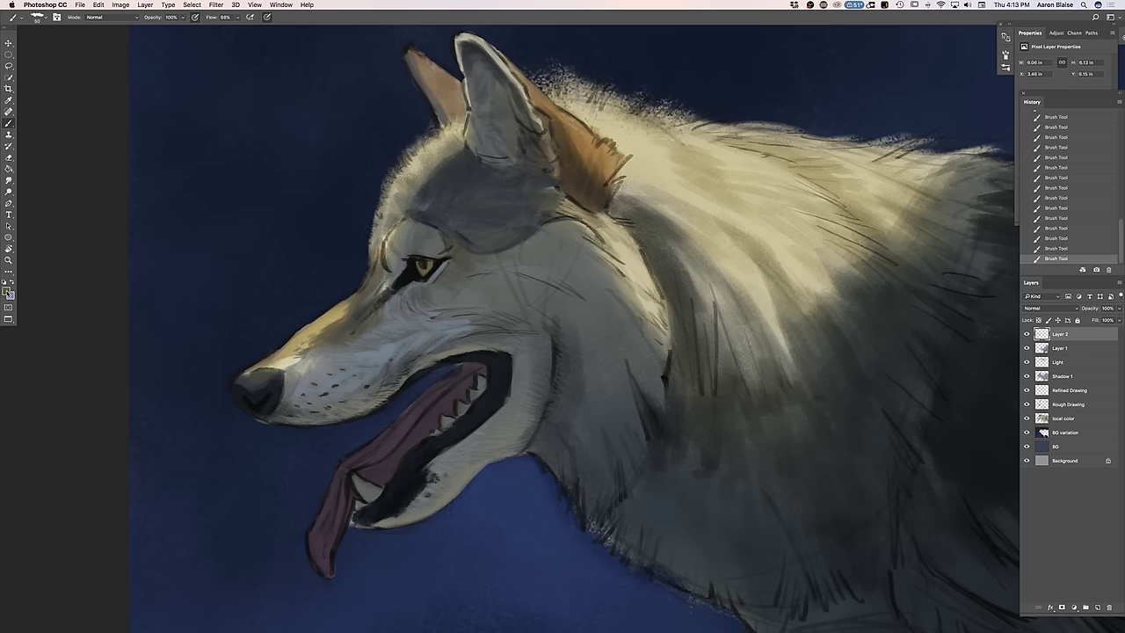
Set the foreground colour to a pale cream based on the muzzle highlight and brighten the fur just behind the nose
left_click(7, 292)
left_click(291, 357)
left_click(169, 420)
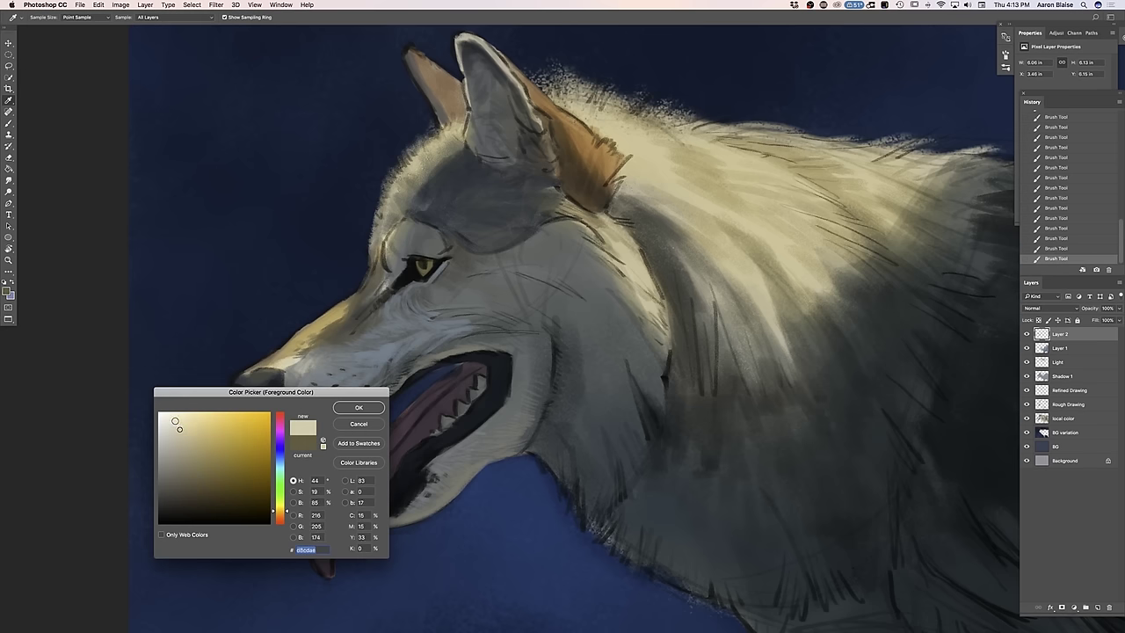
left_click(346, 409)
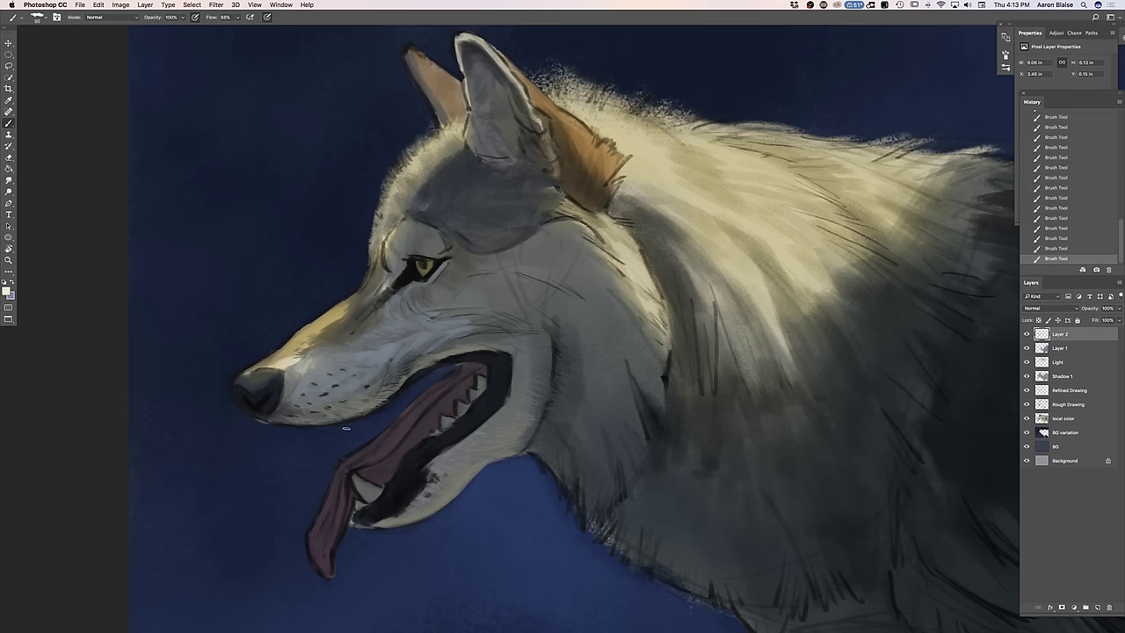
mouse_move(304, 358)
left_mouse_down()
mouse_move(276, 362)
mouse_move(308, 354)
left_mouse_up()
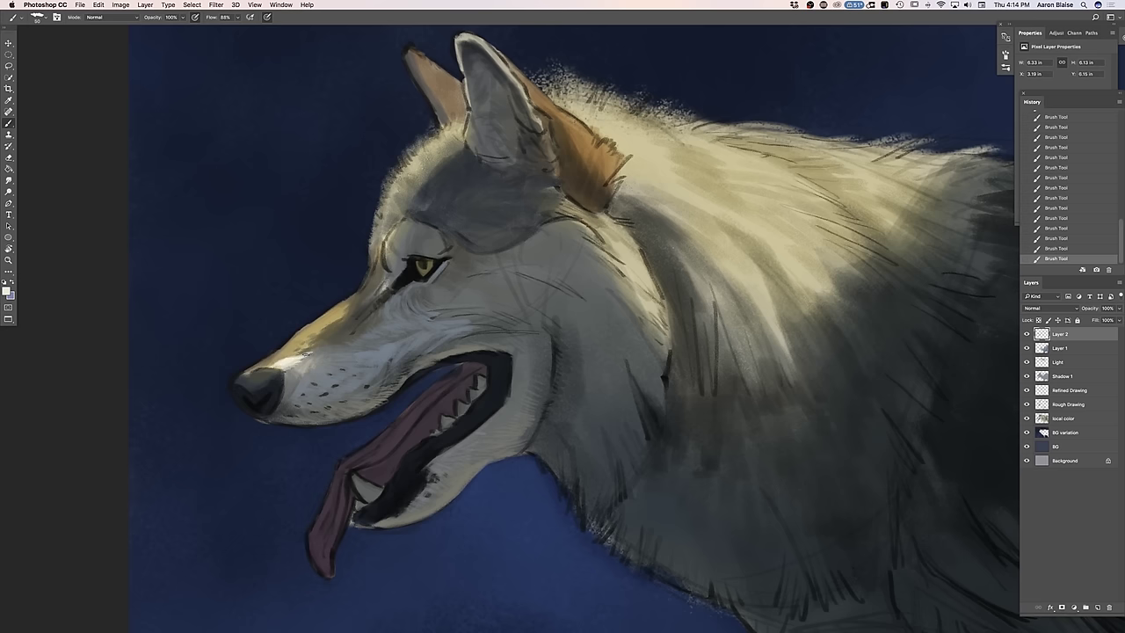
Sample blue-grey #6f7b83 from the side of the muzzle and touch up the fur around the highlight behind the nose
left_click(7, 292)
left_click(367, 352)
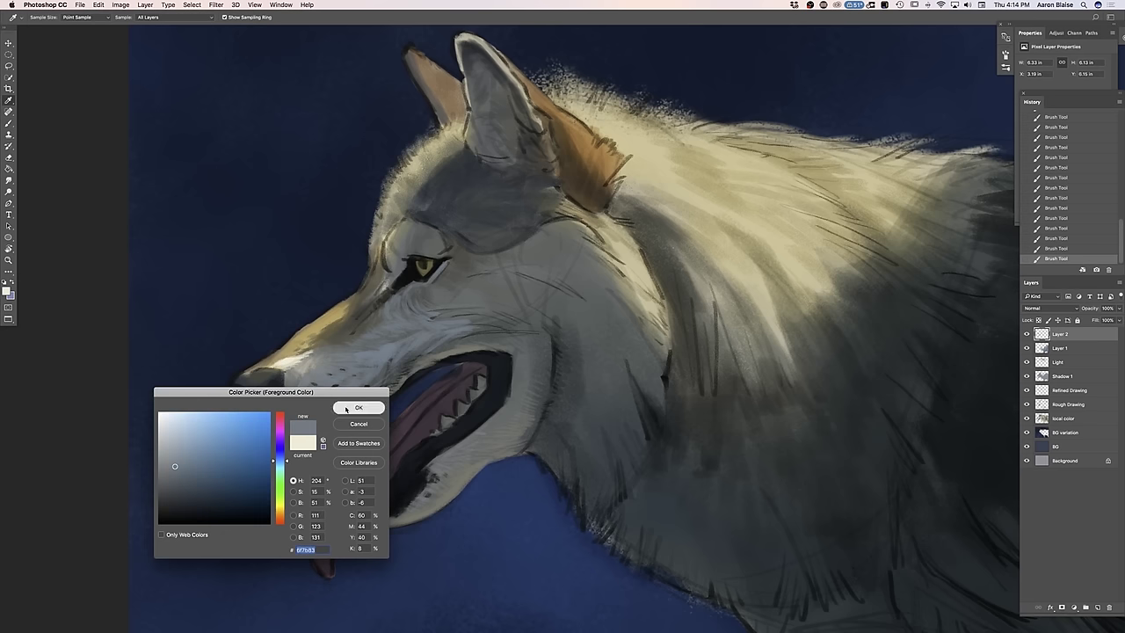
left_click(356, 408)
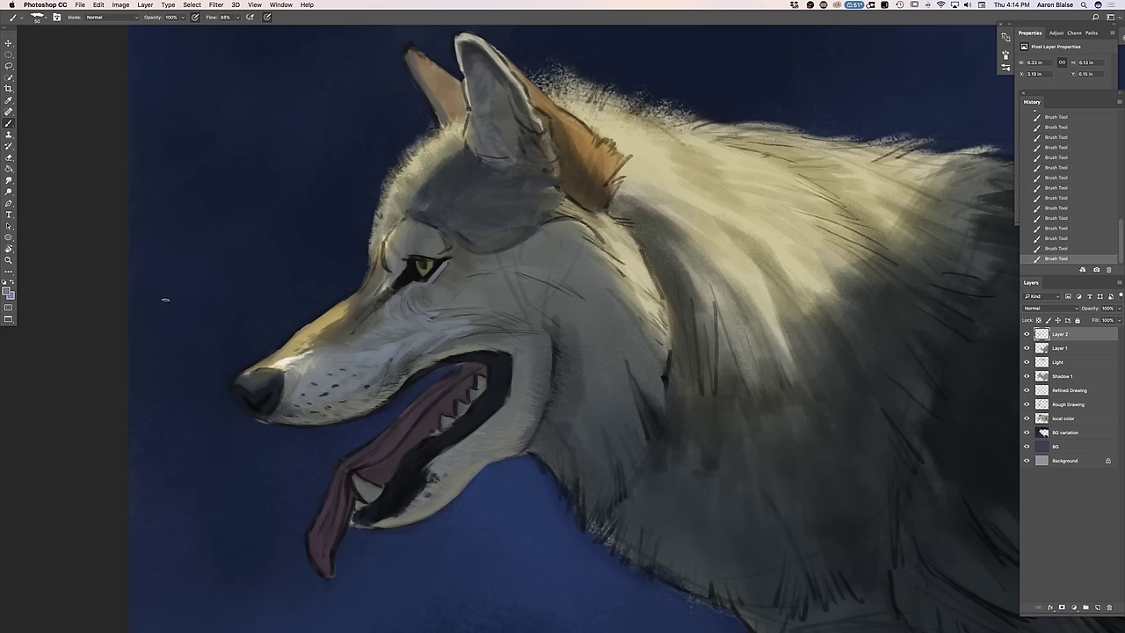
Set the foreground to pale cream #f2ebd7 from the muzzle highlight and paint light fur from behind the nose toward its top edge
left_click(7, 292)
left_click(284, 359)
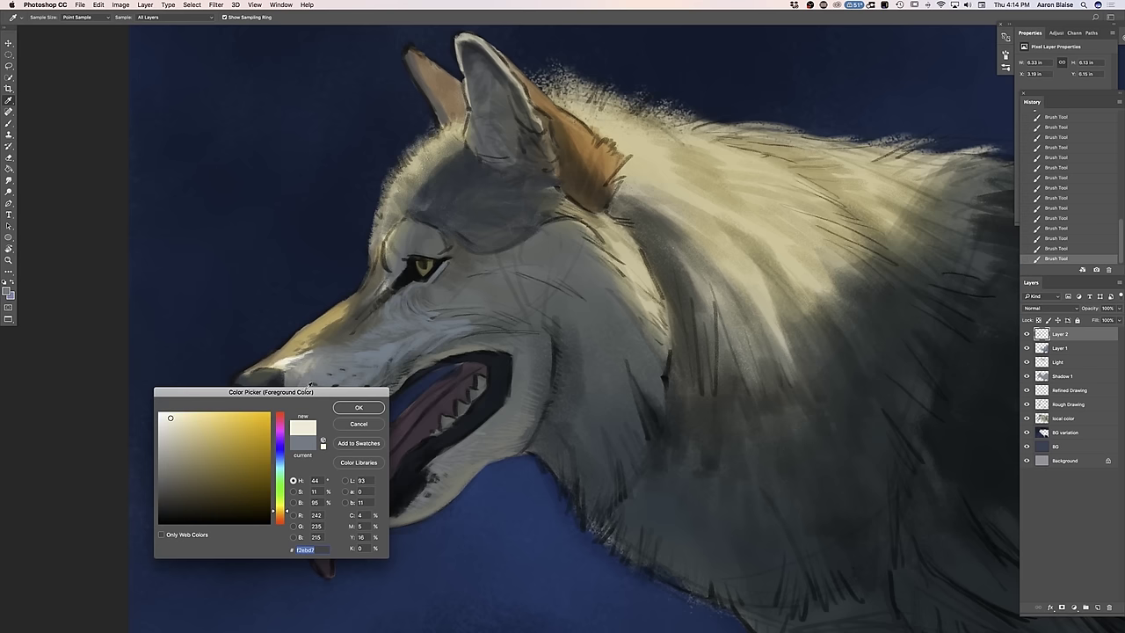
left_click(356, 407)
left_click_drag(280, 348, 236, 373)
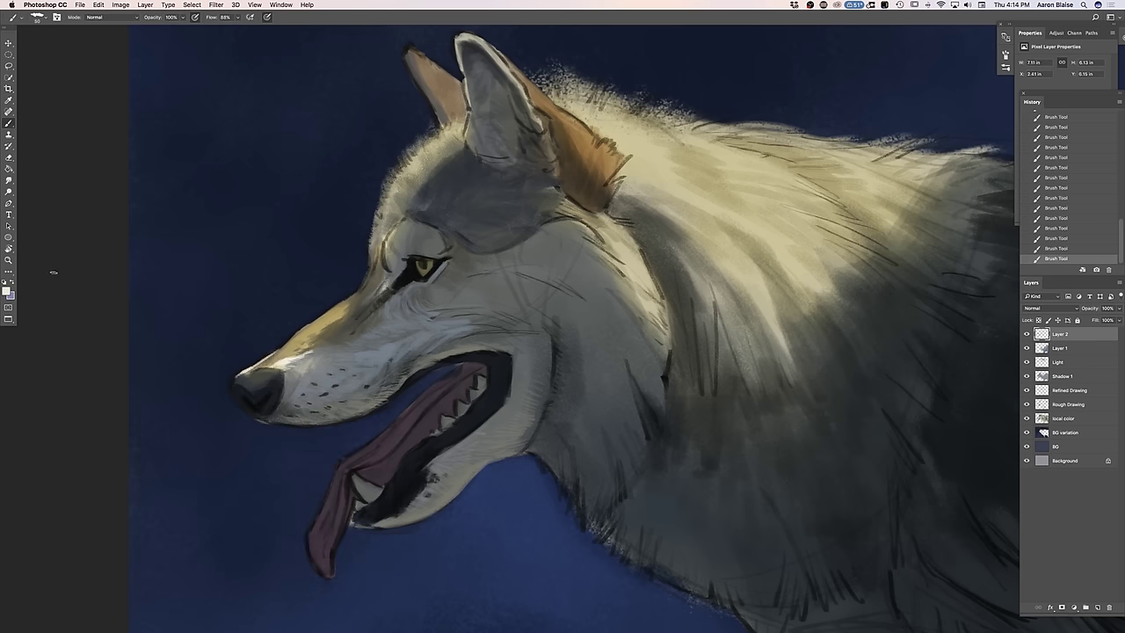
Set the foreground to a lightened version of the muzzle bridge's golden tan and paint fur along the bridge with a 35 px brush
left_click(7, 290)
left_click(313, 324)
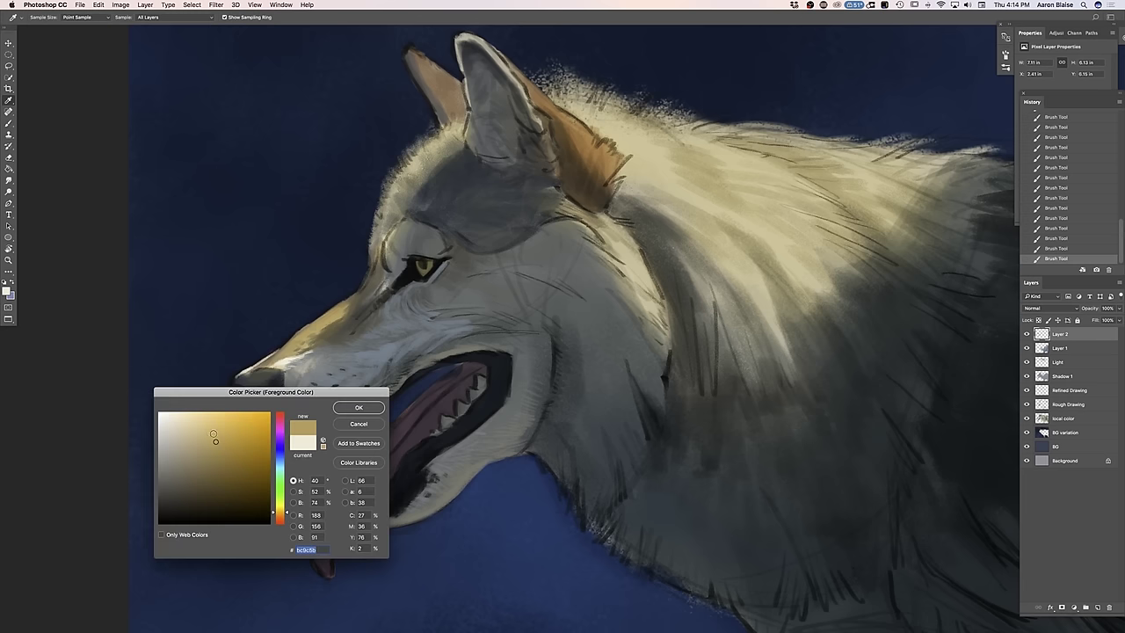
left_click(337, 410)
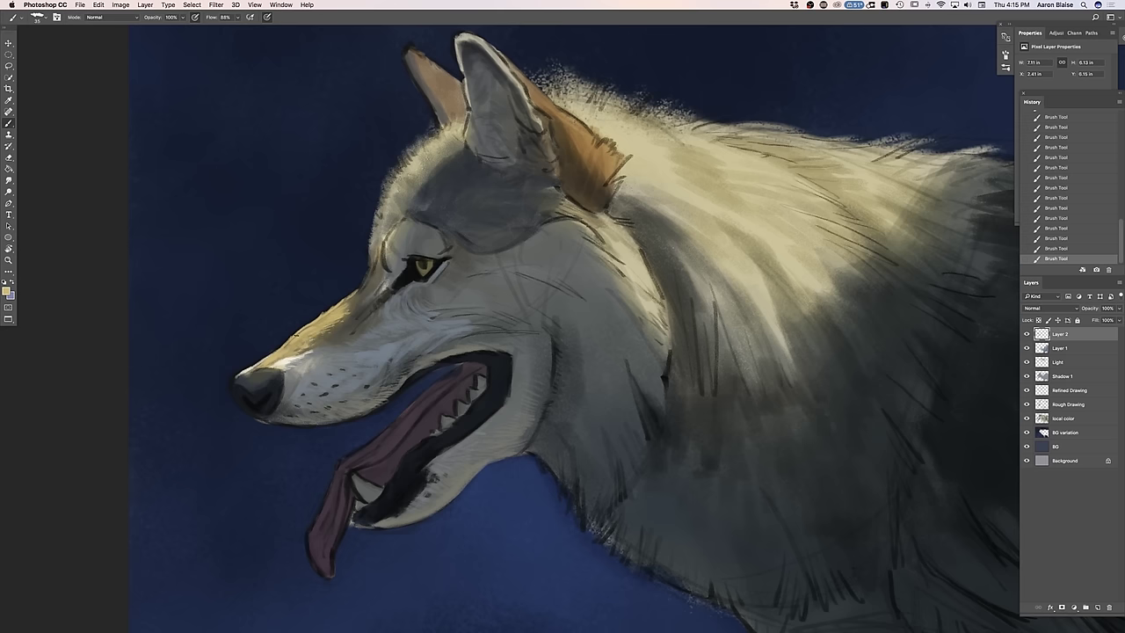
Set the foreground to blue-grey #47545e, based on the dark tone at the top of the nose
left_click(8, 294)
left_click(249, 378)
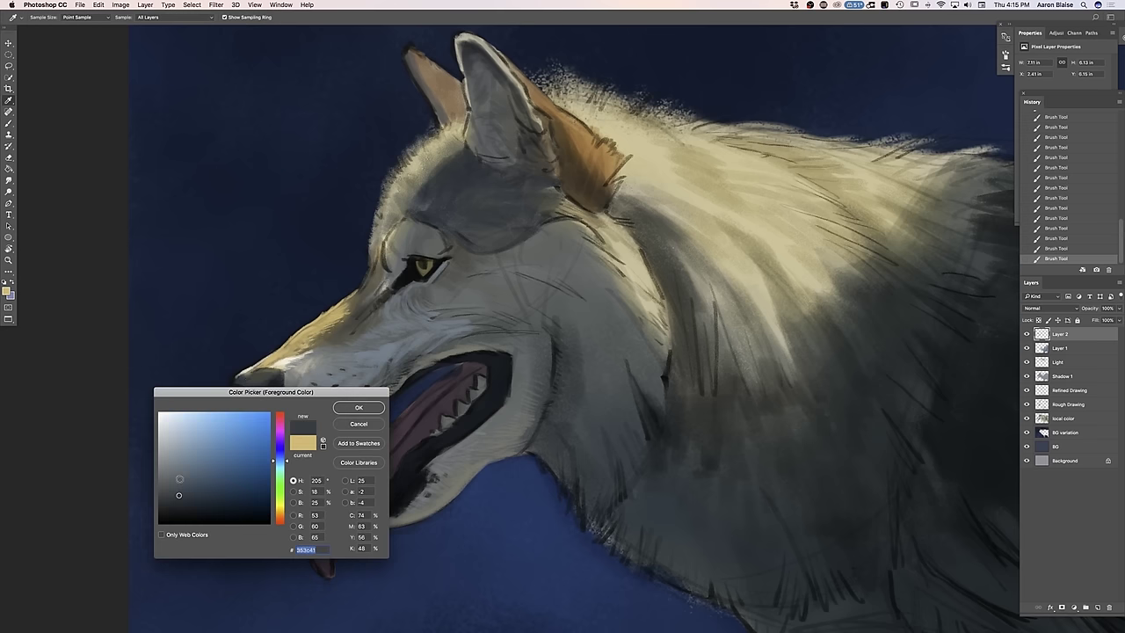
left_click(343, 410)
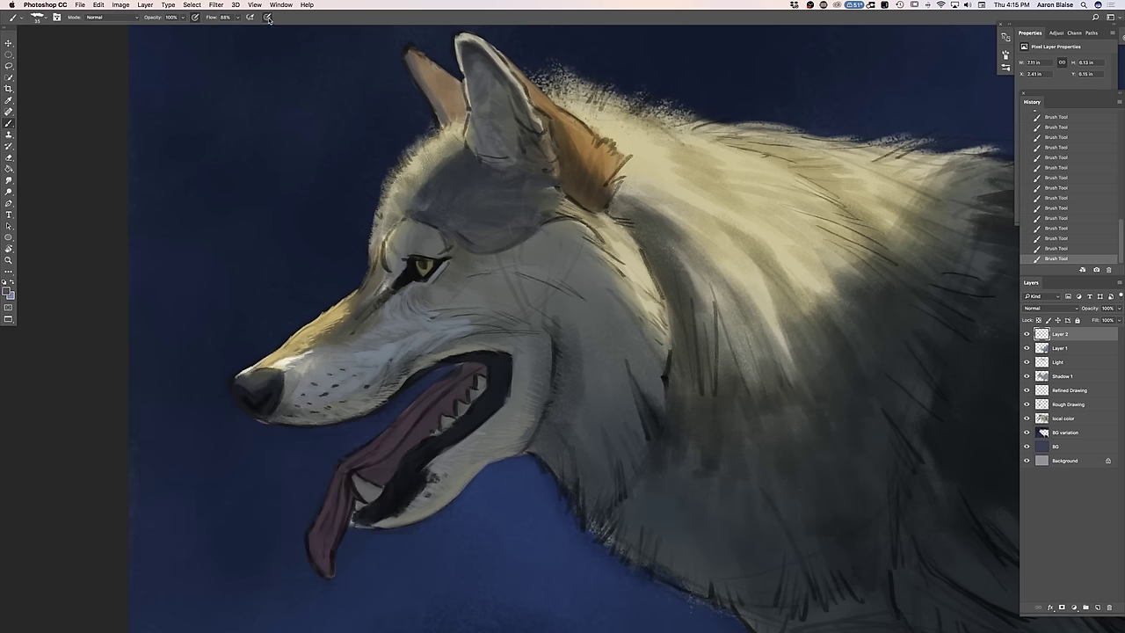
Turn off the brush's Shape Dynamics and paint soft blue-grey light over the top of the nose
left_click(39, 19)
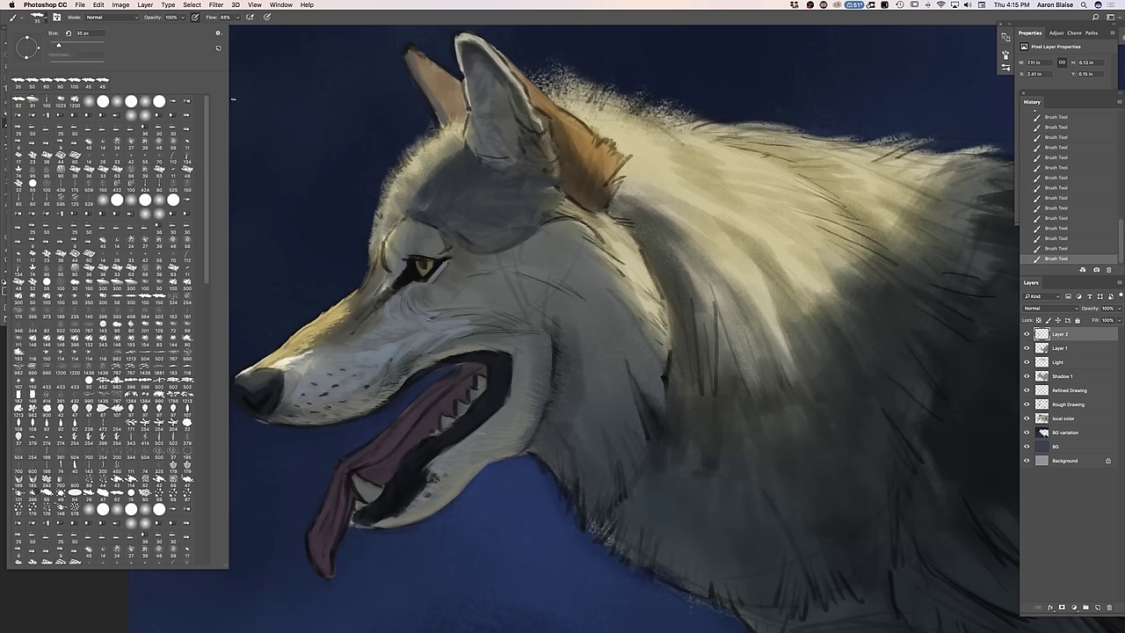
left_click(290, 22)
left_click(56, 17)
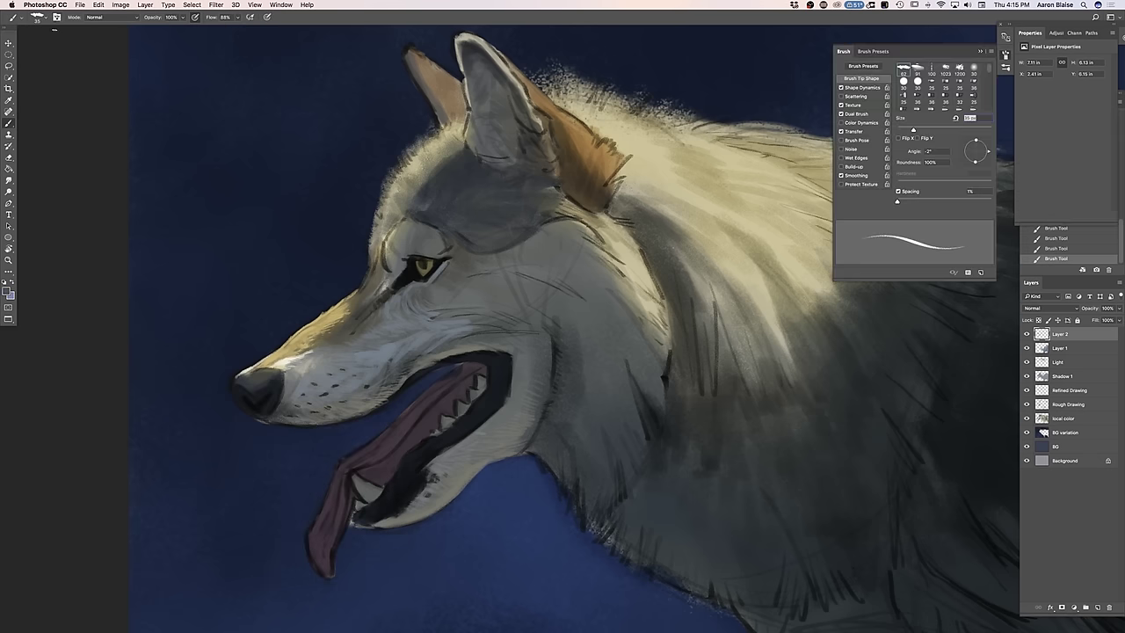
left_click(840, 87)
left_click(838, 52)
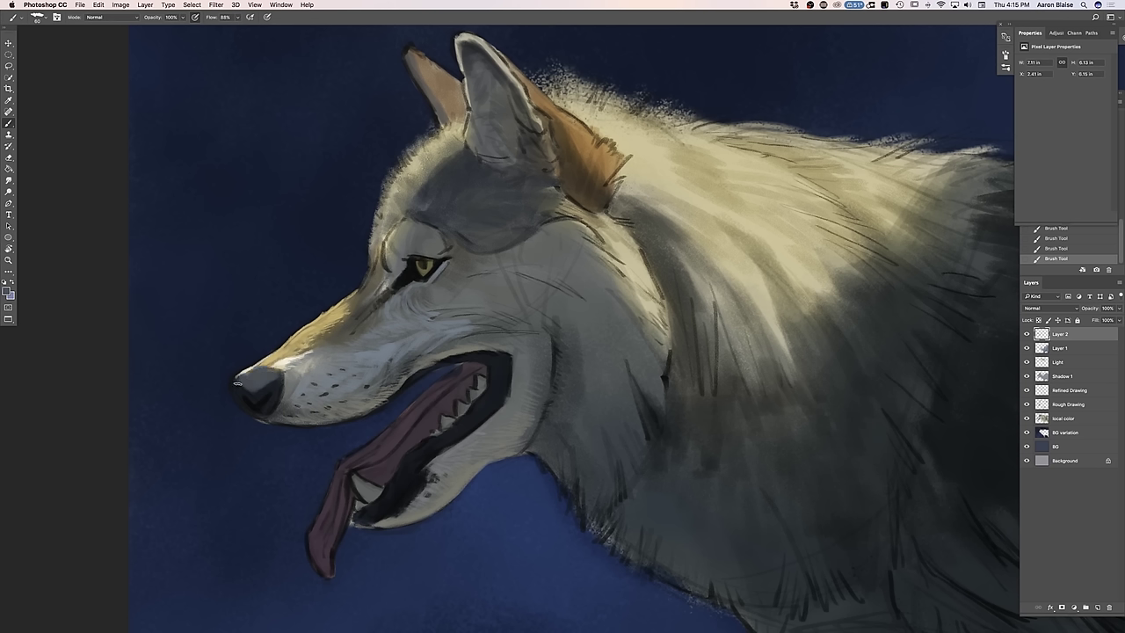
left_click_drag(241, 379, 234, 382)
Change the foreground to a pale warm cream and dab small shiny highlights on the nose with a smaller brush
left_click(8, 293)
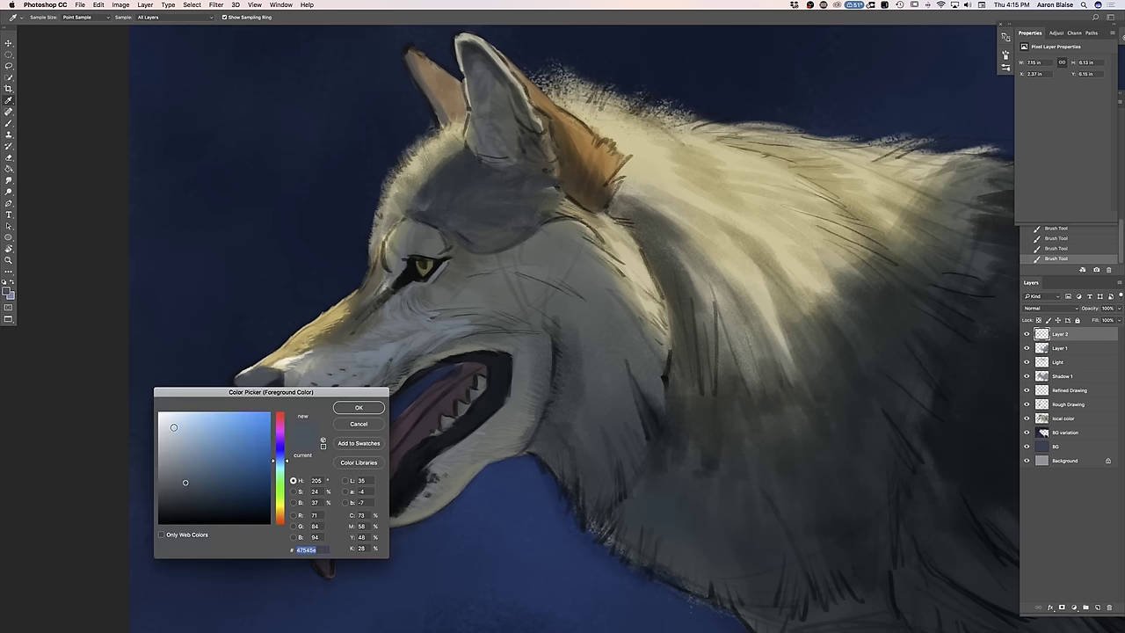
left_click(279, 509)
left_click(166, 422)
left_click(359, 407)
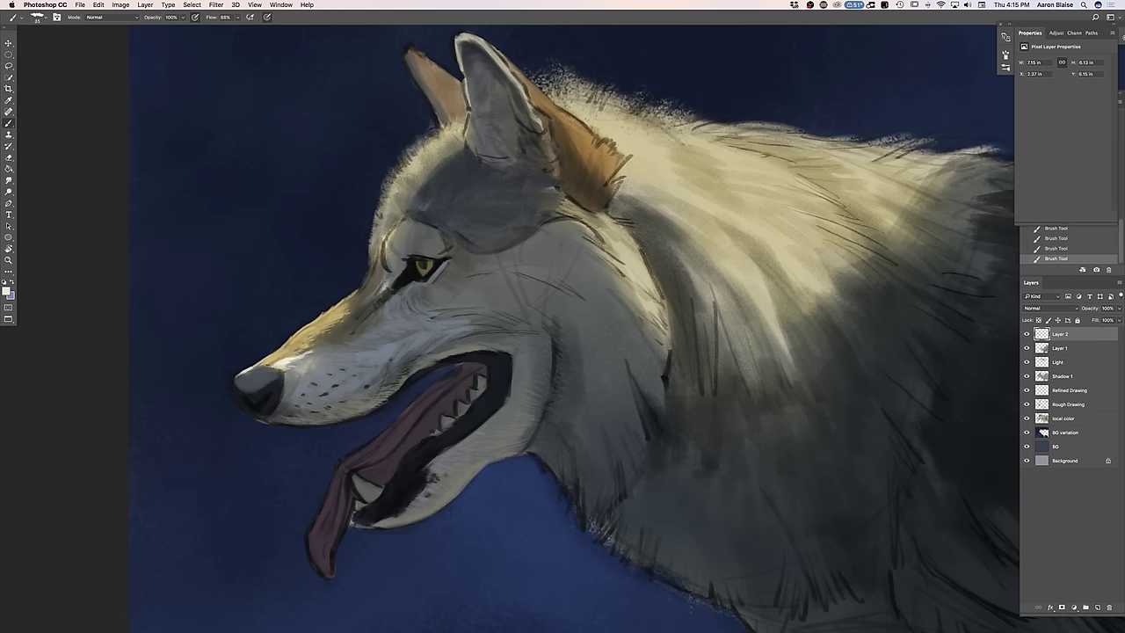
key("bracketleft")
Lighten the tan sampled from the muzzle bridge to #e6d2a5 and paint bright fur strokes along the bridge
left_click(7, 290)
left_click(302, 328)
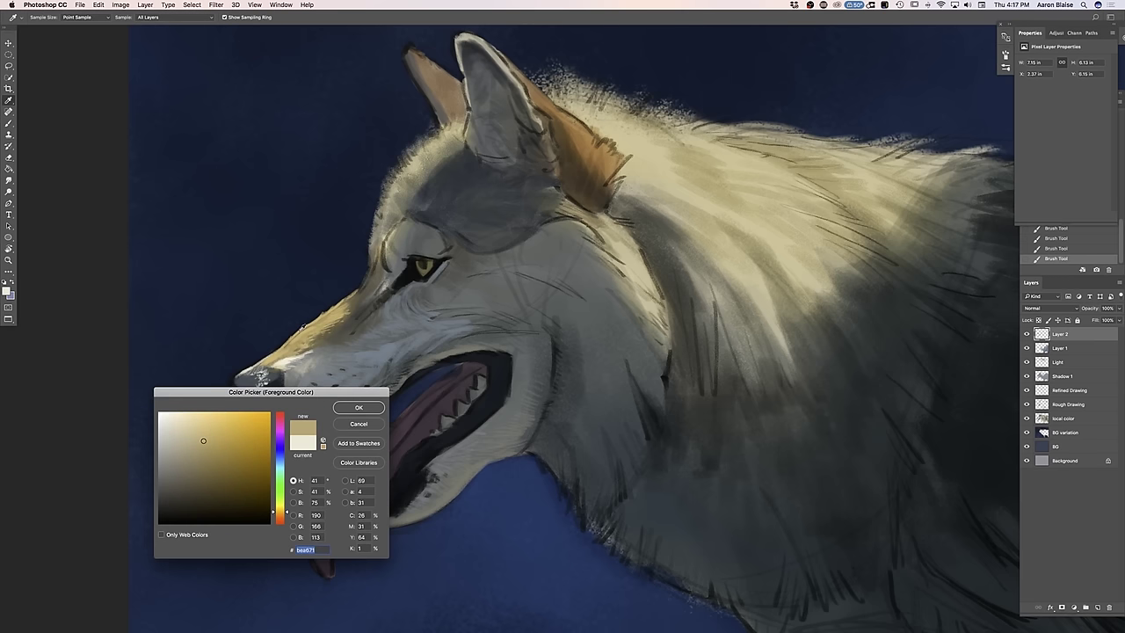
left_click(189, 423)
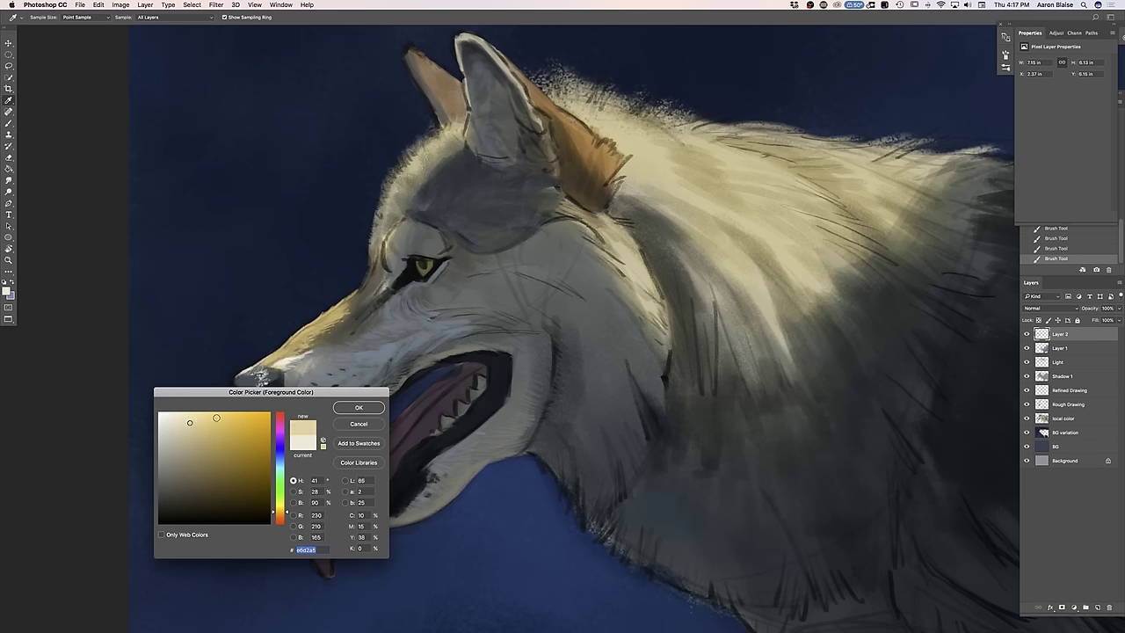
left_click(357, 408)
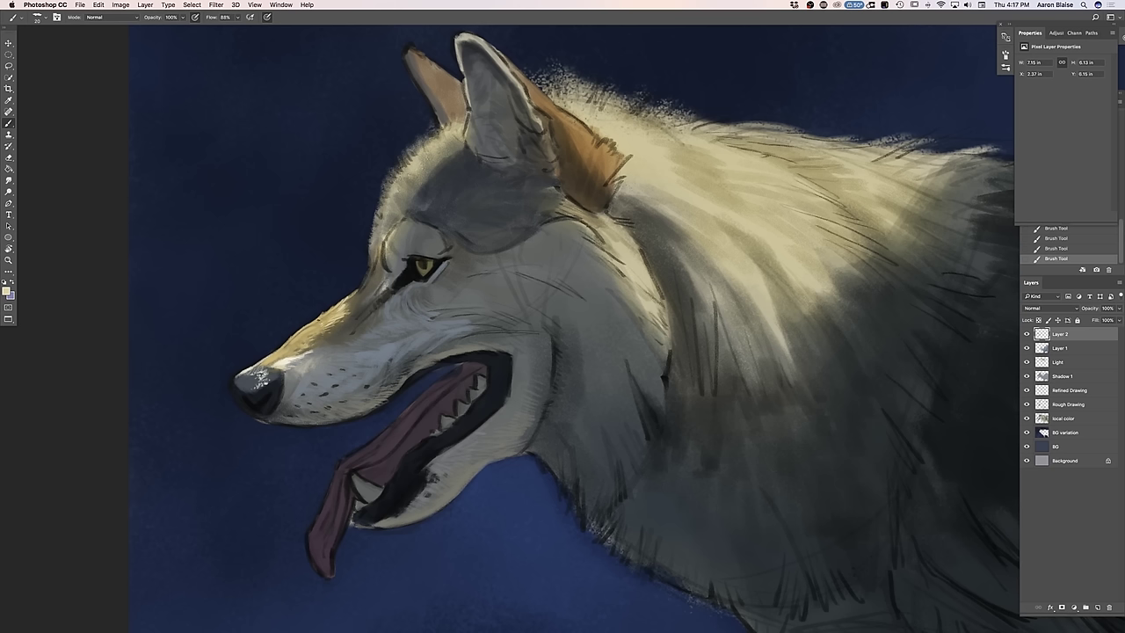
left_click_drag(304, 328, 315, 321)
Set the foreground to blue-grey #7690a4, based on the side of the muzzle, and touch up the fur there with a slightly larger brush
left_click(10, 292)
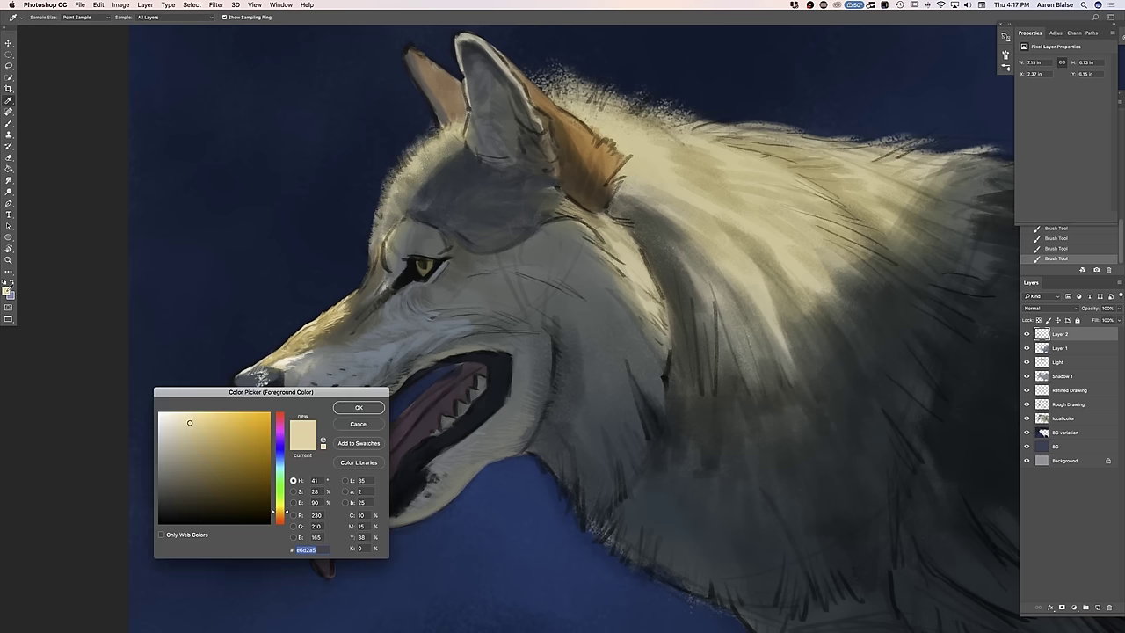
left_click(387, 345)
left_click(387, 346)
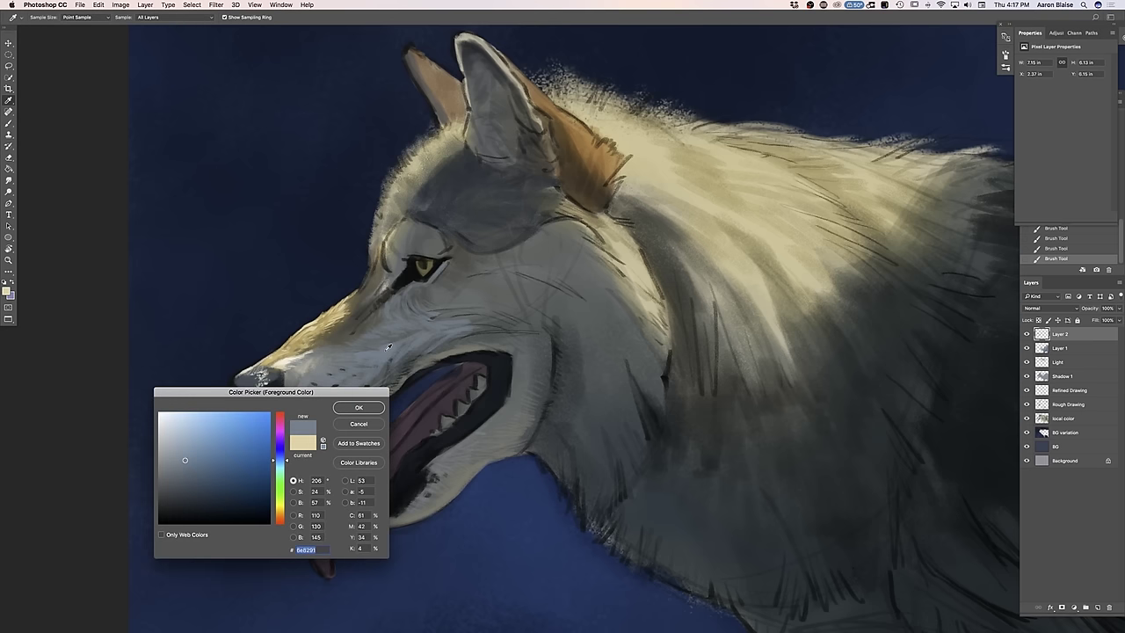
left_click(186, 450)
left_click(189, 452)
left_click(348, 410)
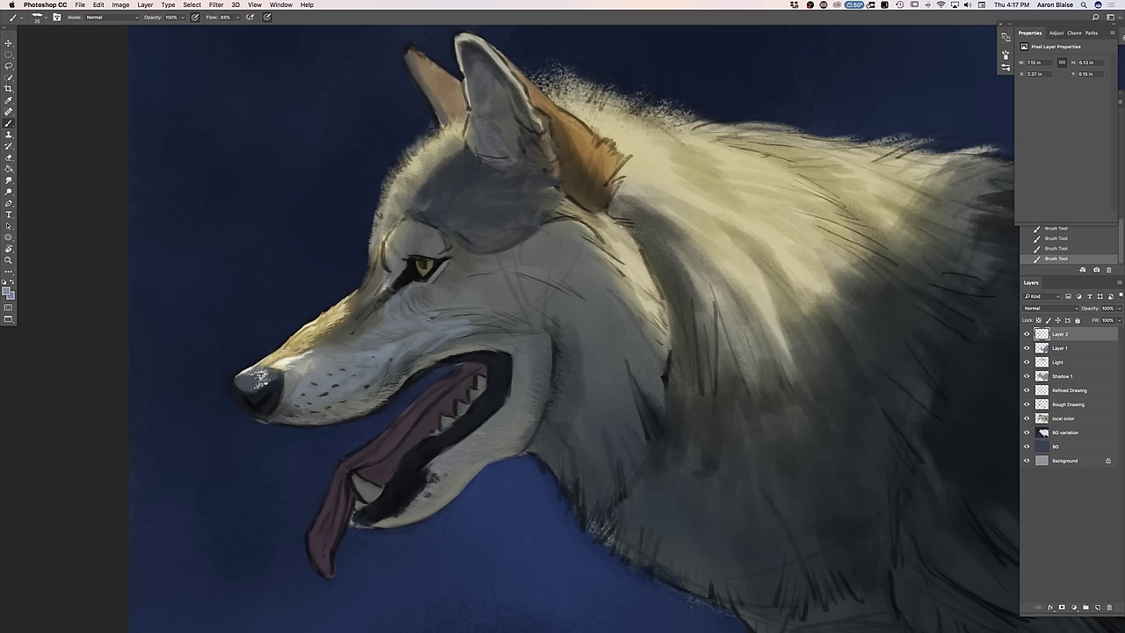
key("bracketright")
Set the foreground to a warmer, lighter grey based on the cheek and paint curved fur strokes behind the eye and across the cheek
left_click(7, 291)
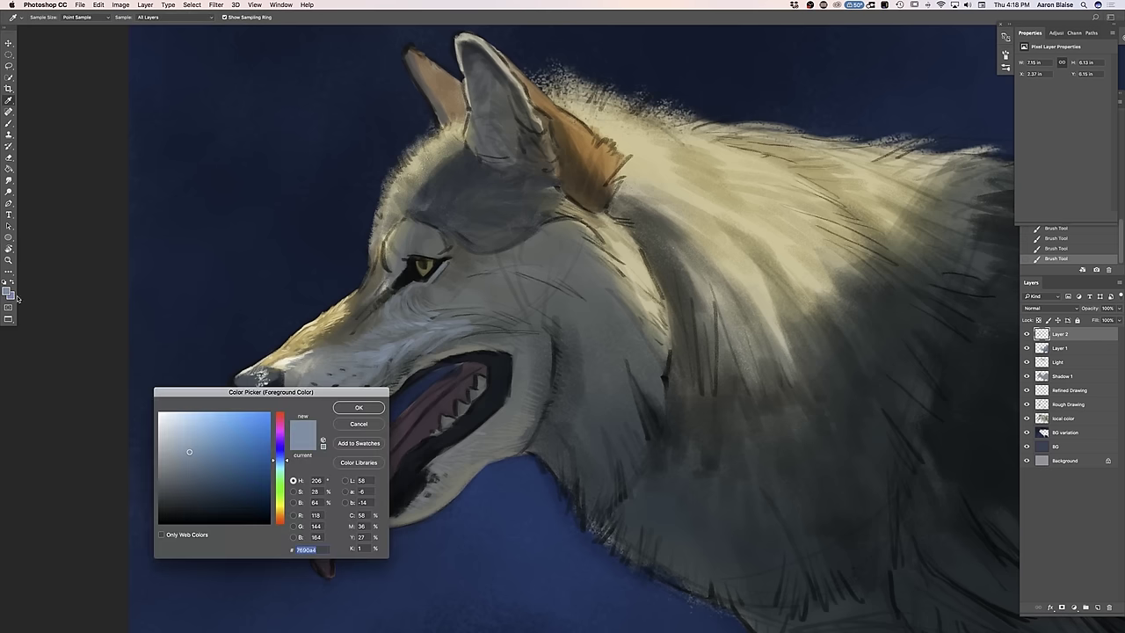
left_click(537, 288)
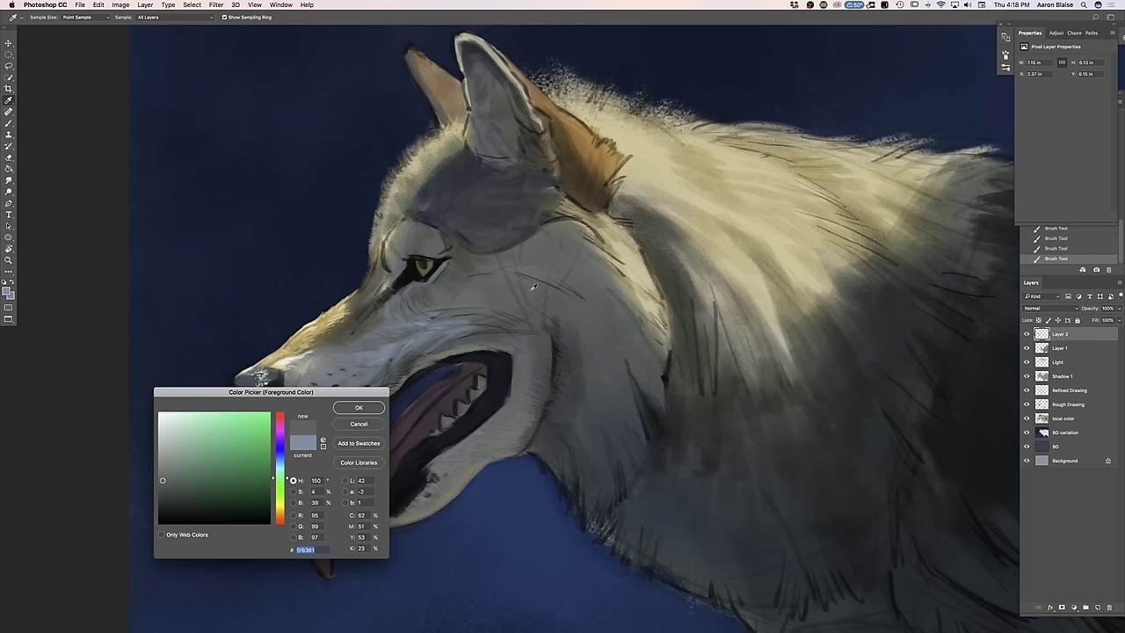
left_click(282, 507)
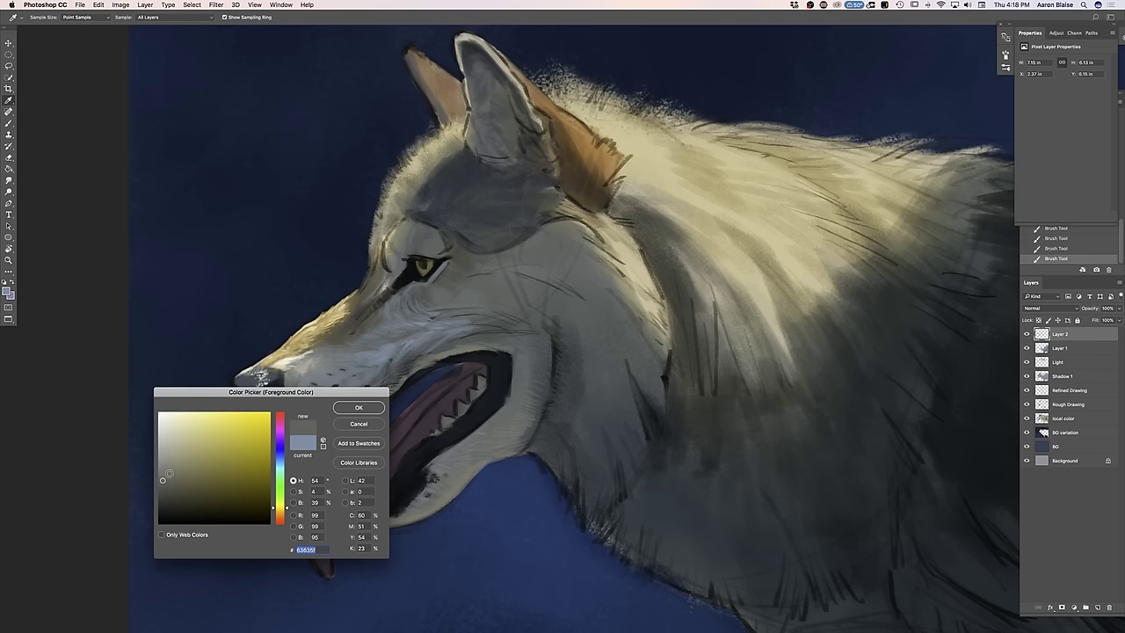
left_click(173, 473)
left_click(357, 408)
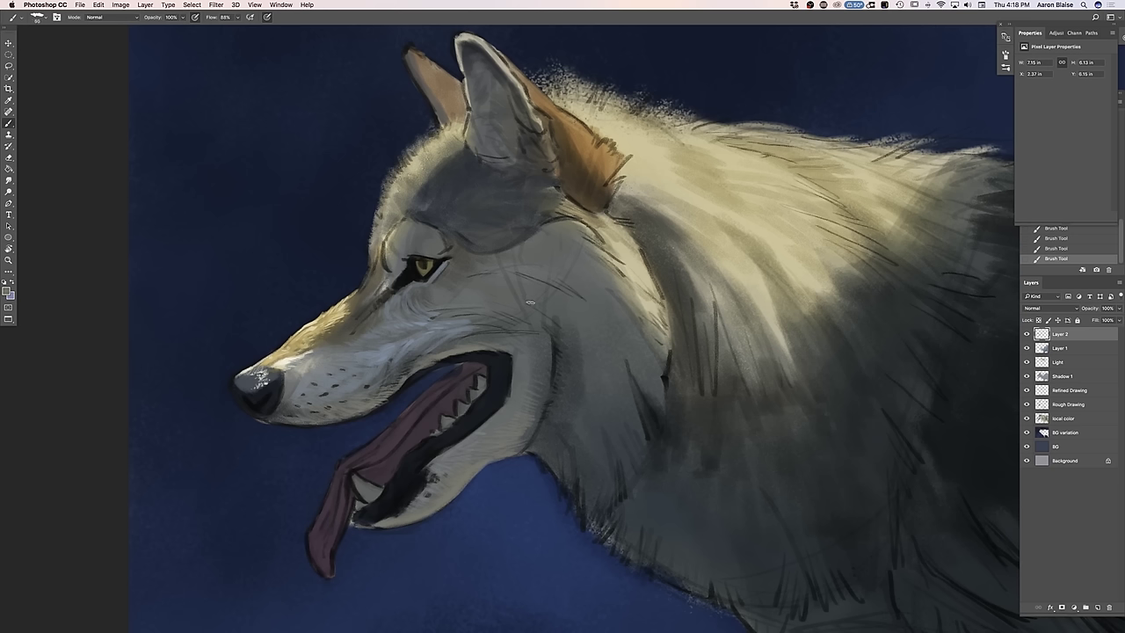
left_click_drag(534, 307, 554, 314)
left_click_drag(518, 262, 508, 260)
left_click_drag(542, 303, 595, 320)
mouse_move(584, 319)
left_mouse_down()
mouse_move(592, 364)
mouse_move(593, 336)
mouse_move(577, 320)
mouse_move(618, 342)
left_mouse_up()
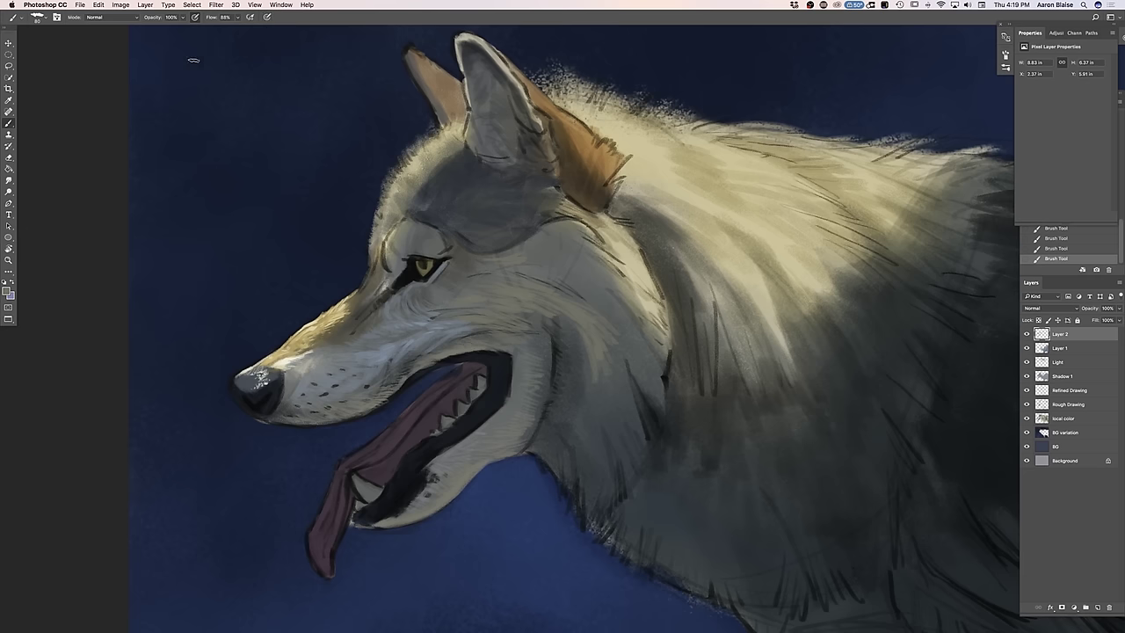
Turn off the brush's Shape Dynamics and enlarge the brush to 175 px
left_click(56, 17)
left_click(841, 87)
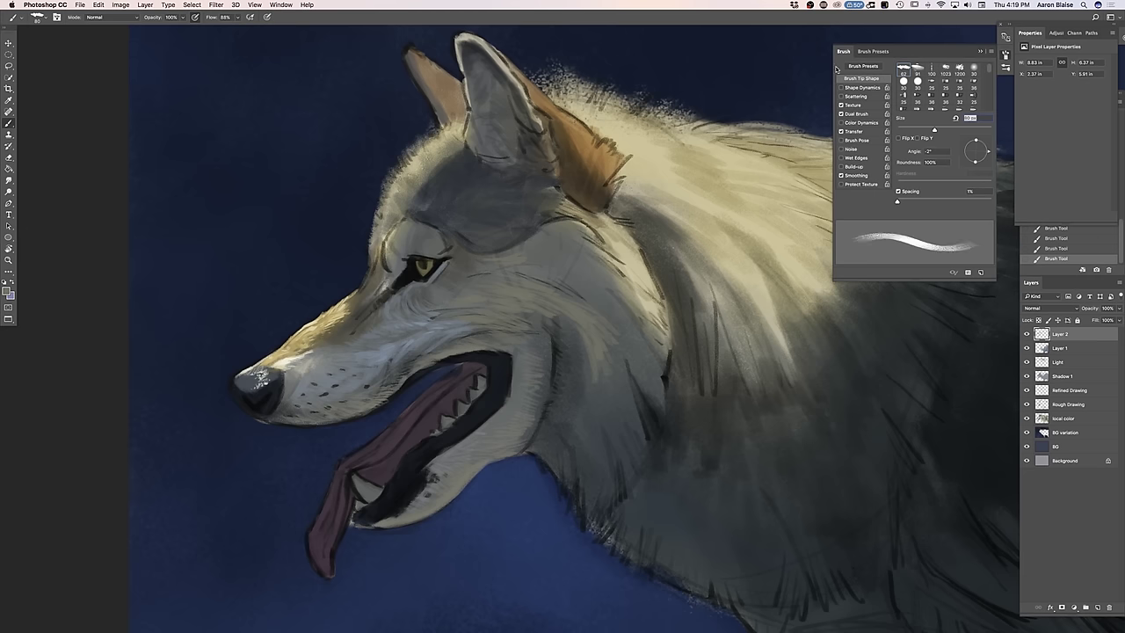
left_click(843, 52)
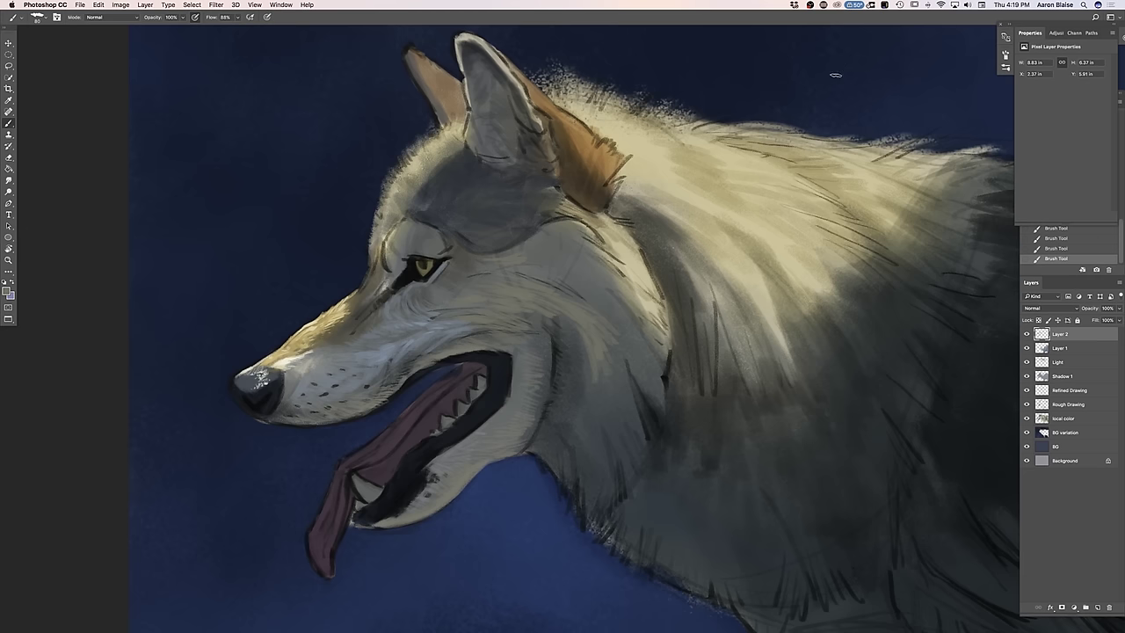
key("bracketright")
key("bracketright")
key("bracketright")
key("bracketright")
key("bracketright")
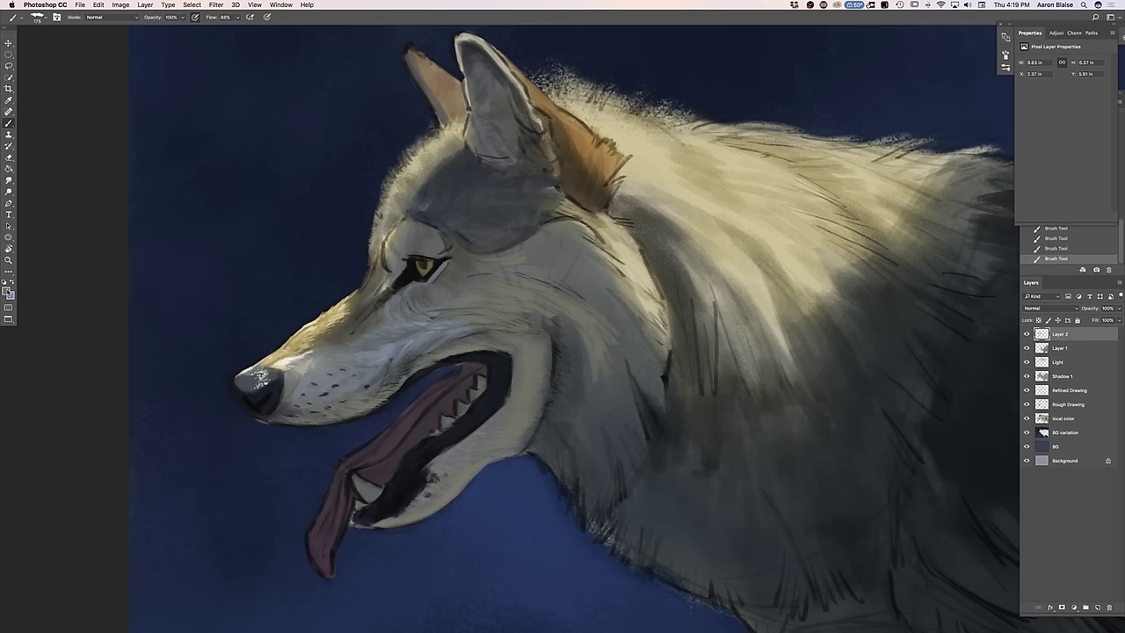
Set the foreground to a warm grey based on the cheek, lay broad strokes down behind the jaw, and reduce the brush to 100 px
left_click(7, 291)
left_click(586, 321)
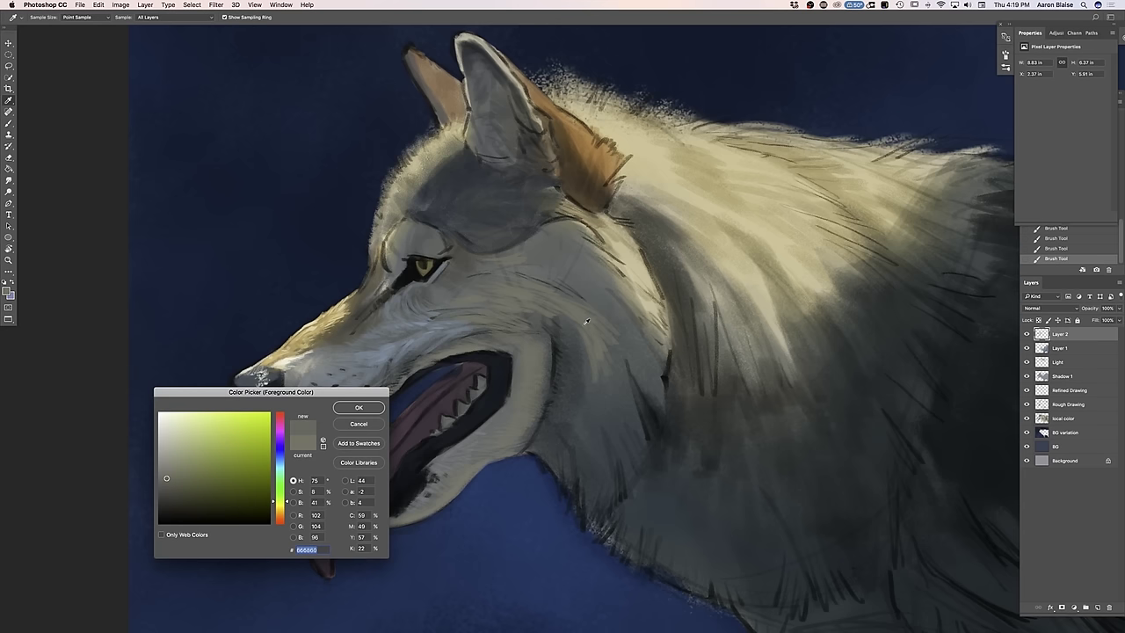
left_click(519, 290)
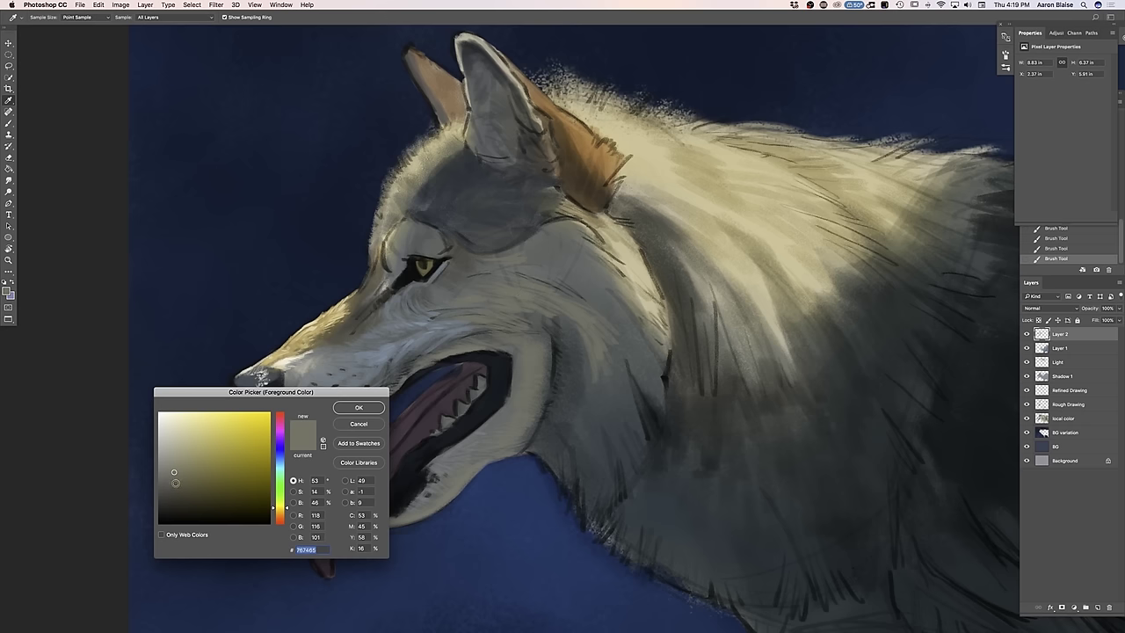
left_click(358, 408)
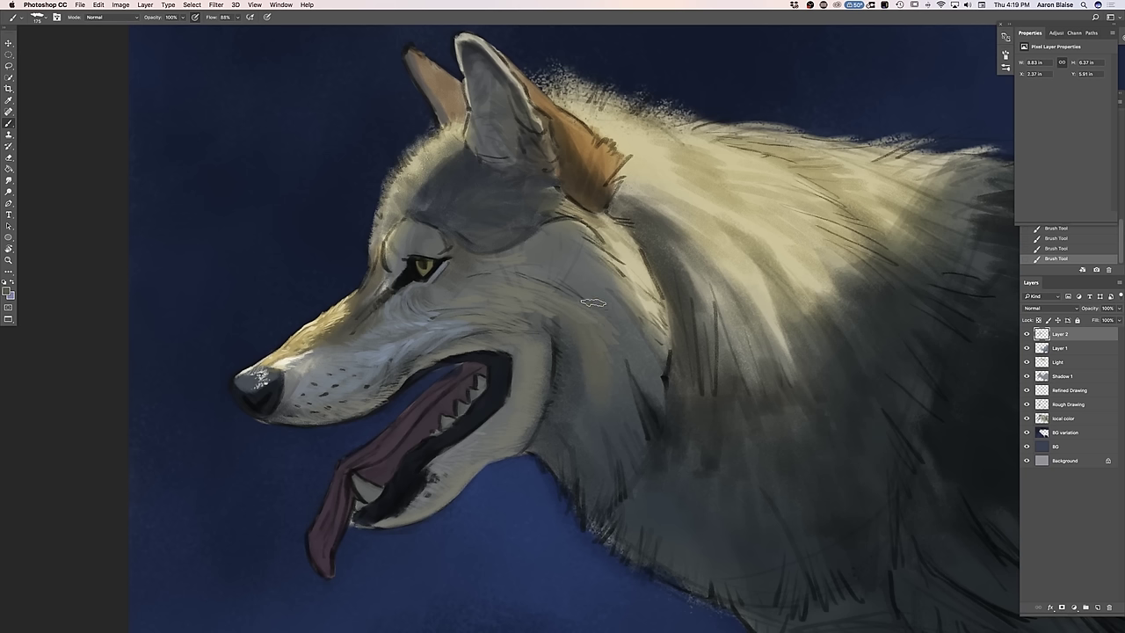
key("bracketleft")
key("bracketleft")
key("bracketleft")
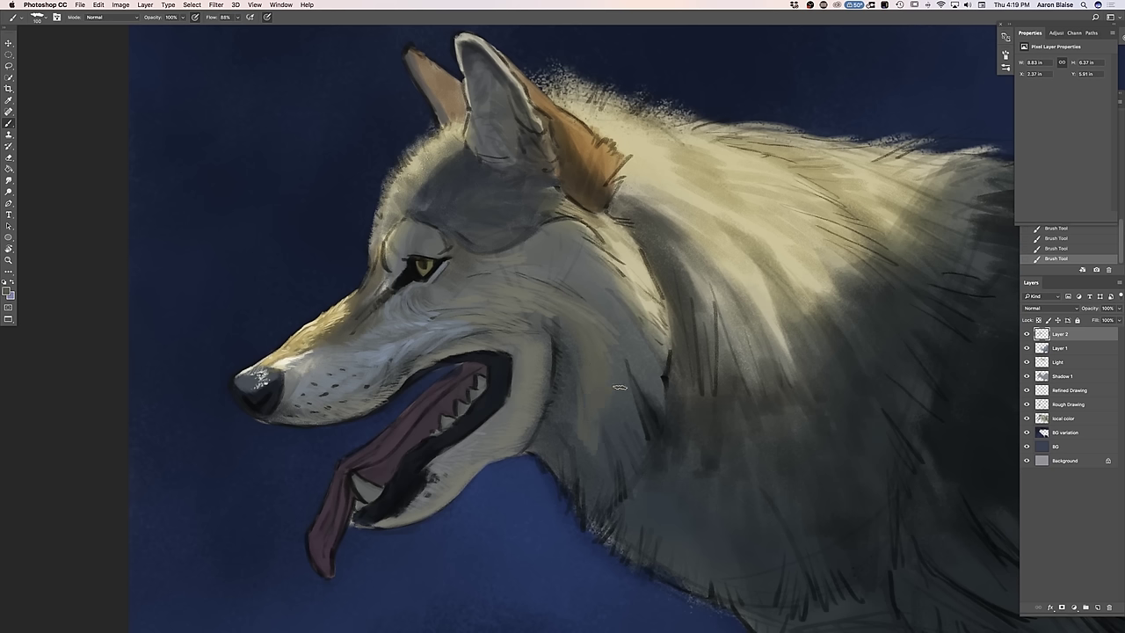
Paint long warm-grey fur strokes down the side of the neck and along the throat edge, finishing with an 80 px brush
mouse_move(628, 397)
left_mouse_down()
mouse_move(641, 436)
mouse_move(630, 404)
mouse_move(642, 445)
mouse_move(614, 403)
mouse_move(630, 446)
mouse_move(605, 388)
mouse_move(623, 476)
mouse_move(603, 402)
mouse_move(617, 492)
left_mouse_up()
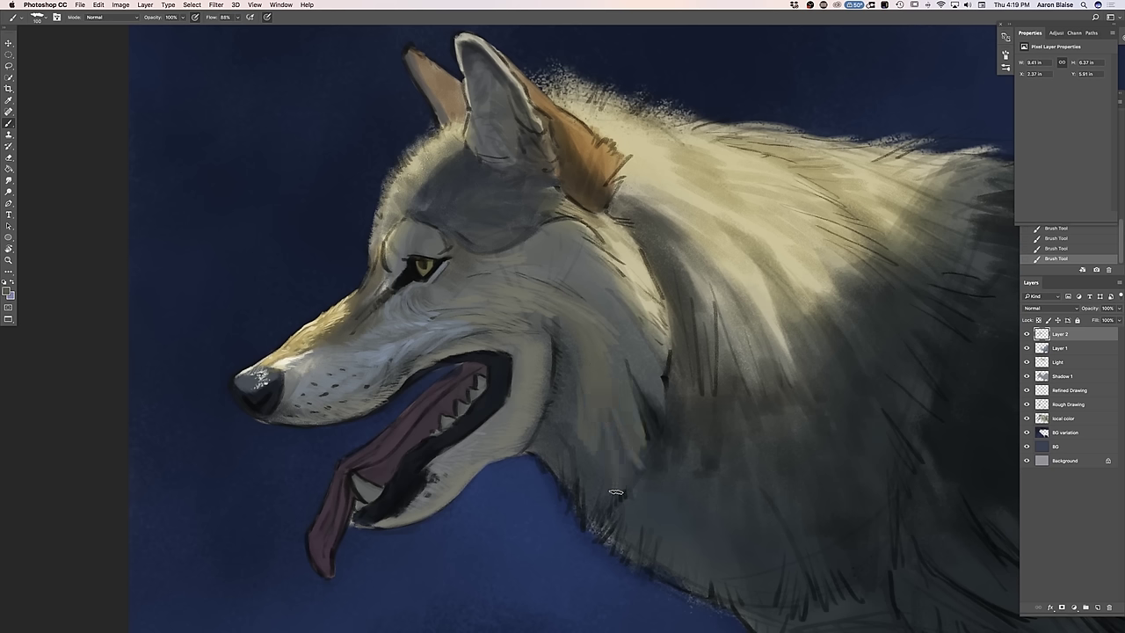
left_click_drag(610, 450, 610, 499)
mouse_move(599, 425)
left_mouse_down()
mouse_move(599, 485)
mouse_move(587, 494)
left_mouse_up()
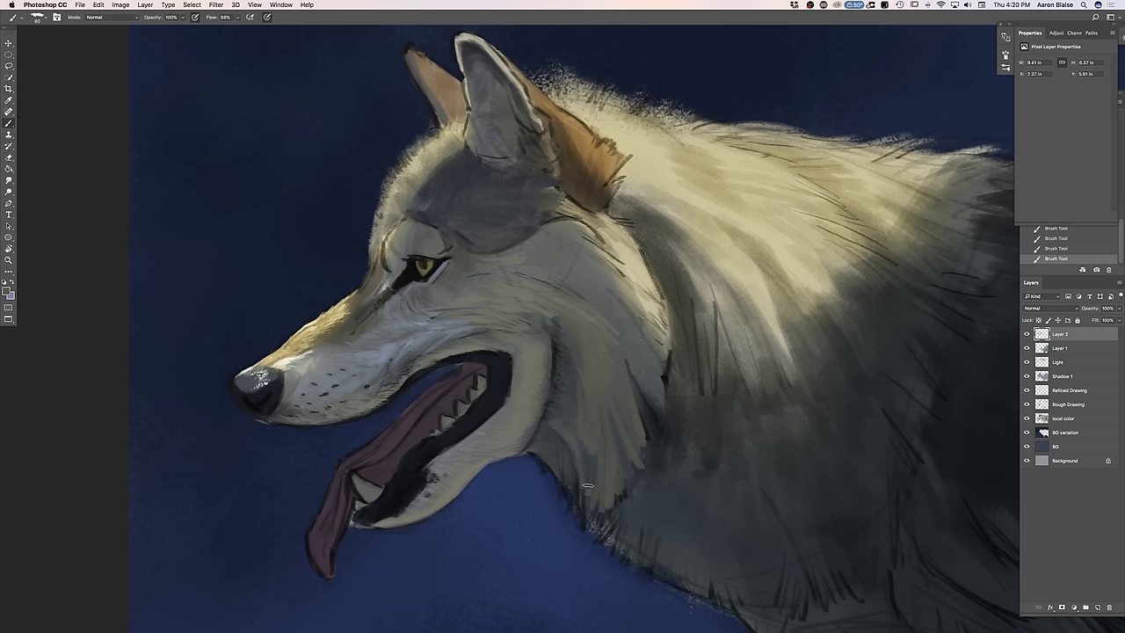
left_click_drag(592, 510, 589, 528)
mouse_move(582, 481)
left_mouse_down()
mouse_move(580, 502)
mouse_move(567, 498)
left_mouse_up()
left_click_drag(560, 462, 565, 491)
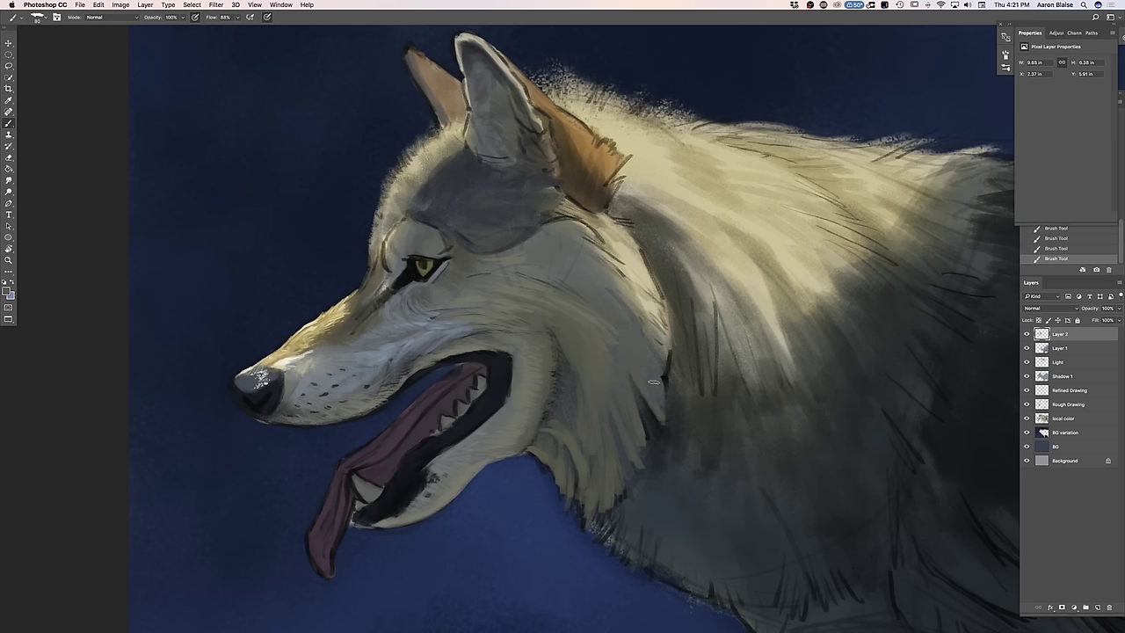
Paint warm-grey fur along the rear edge of the cheek ruff, below the ear, and onto the neck behind it with an 80 px brush
left_click_drag(653, 360, 665, 377)
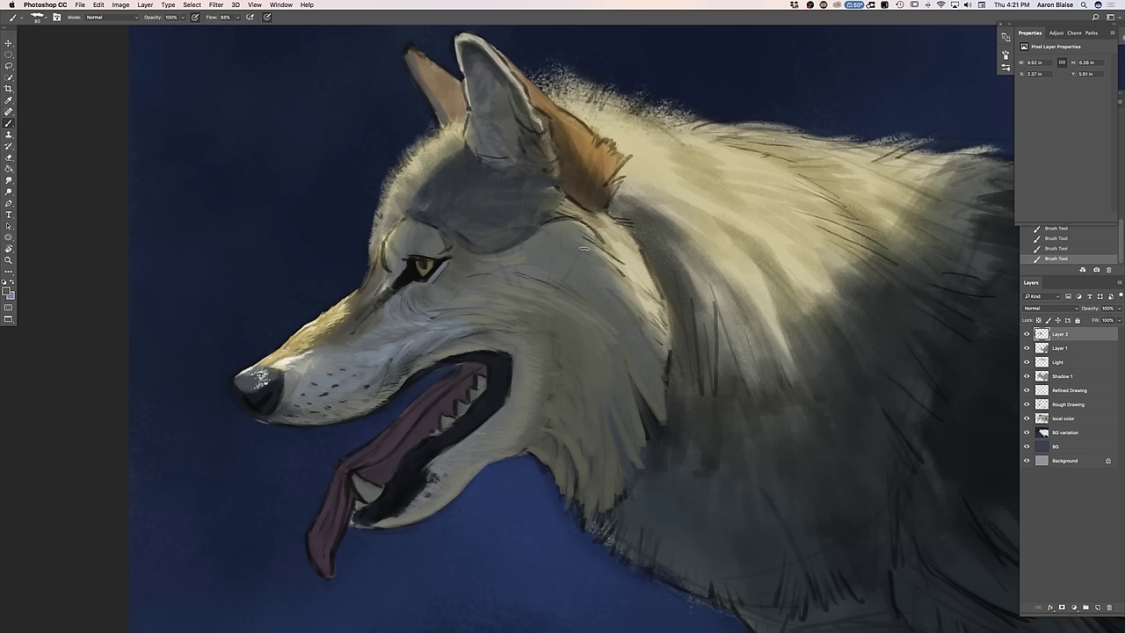
left_click_drag(533, 246, 583, 226)
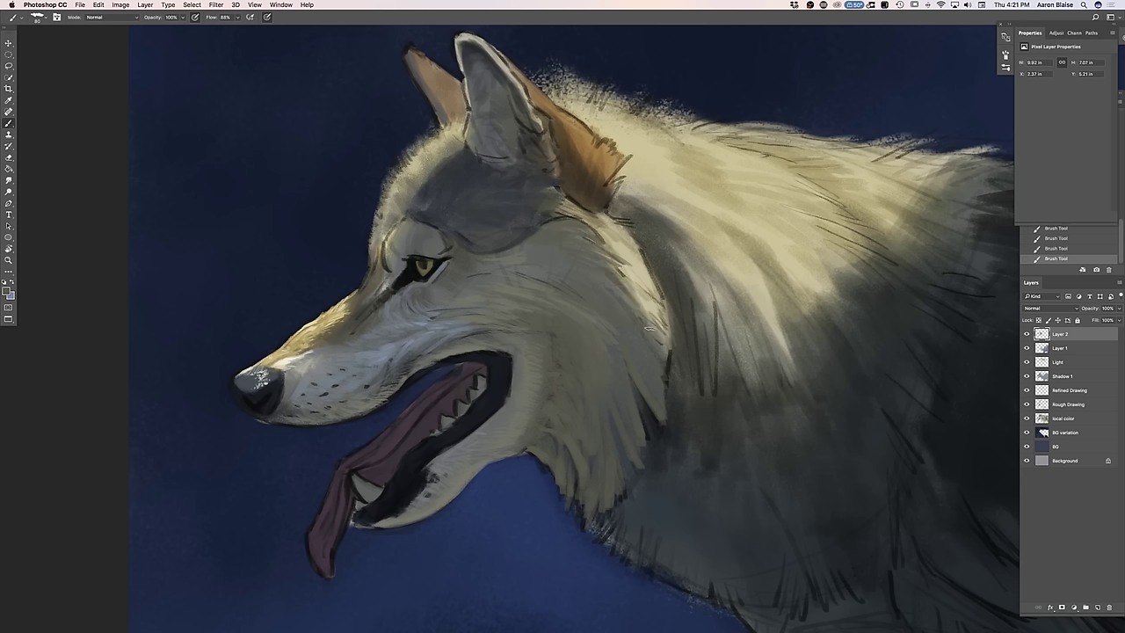
left_click_drag(660, 334, 694, 354)
left_click_drag(696, 316, 704, 330)
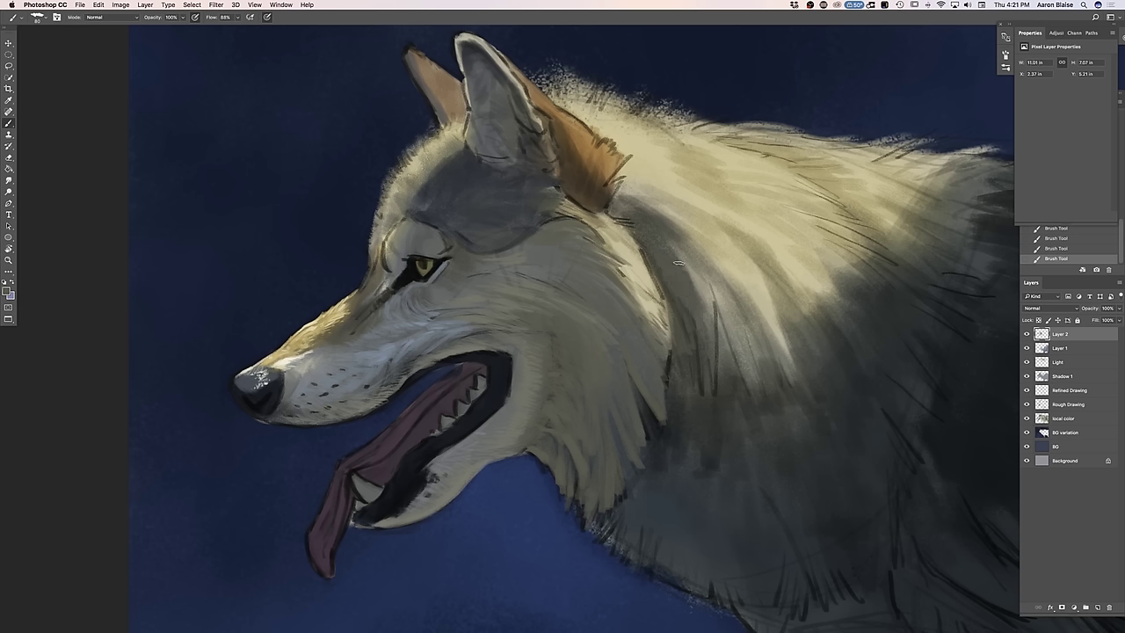
Finish the neck stroke behind the ear, set the foreground to warm grey #817e6d, and paint lighter fur across the cheek ruff
left_click_drag(633, 215, 621, 209)
left_click(7, 292)
left_click(482, 321)
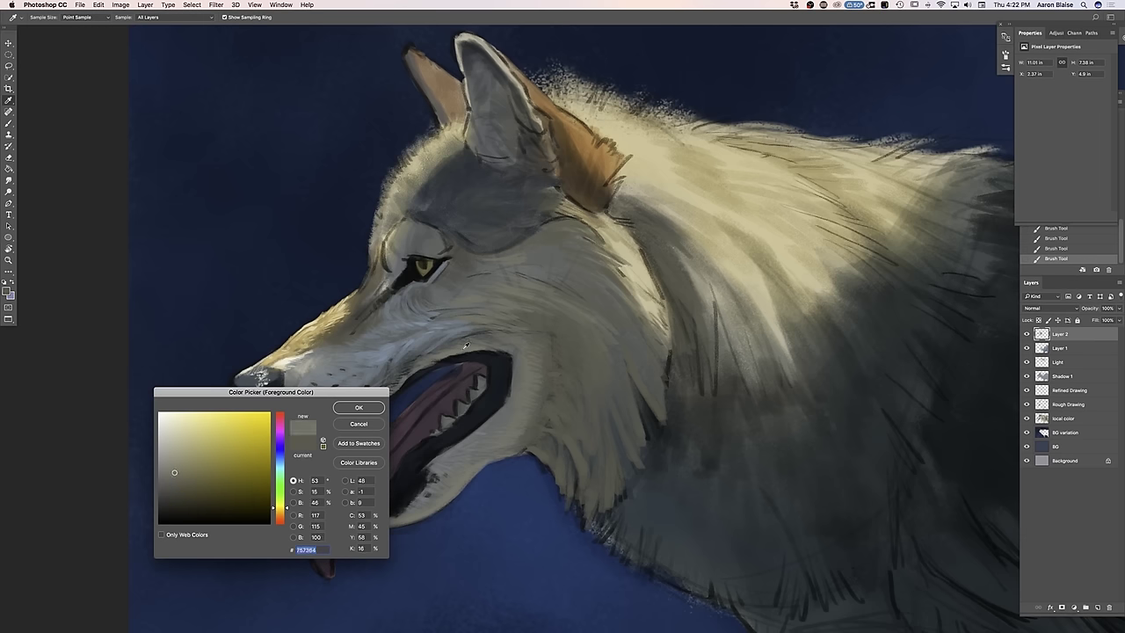
left_click(175, 467)
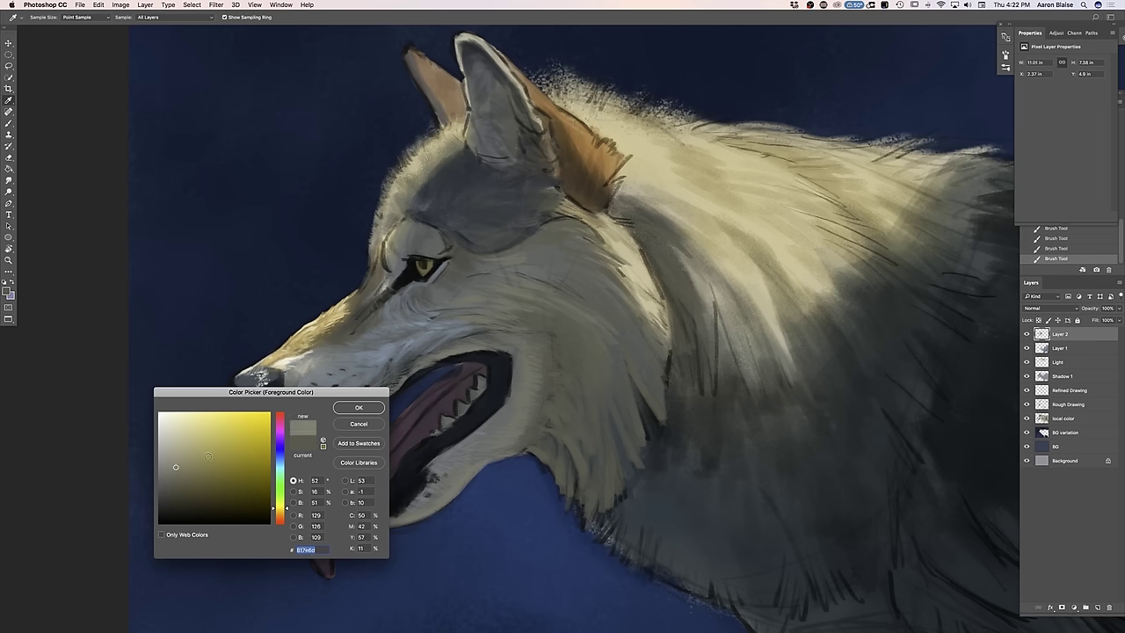
left_click(354, 407)
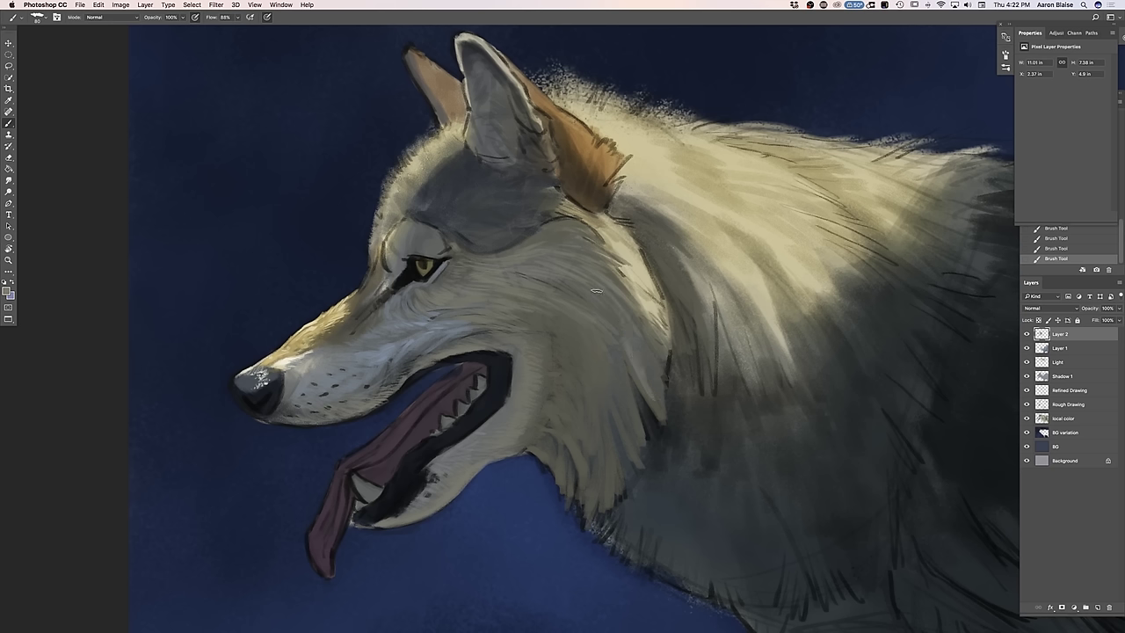
Paint warm-grey fur strokes over the lower cheek ruff and down the pointed throat tufts with an 80 px brush
left_click(9, 292)
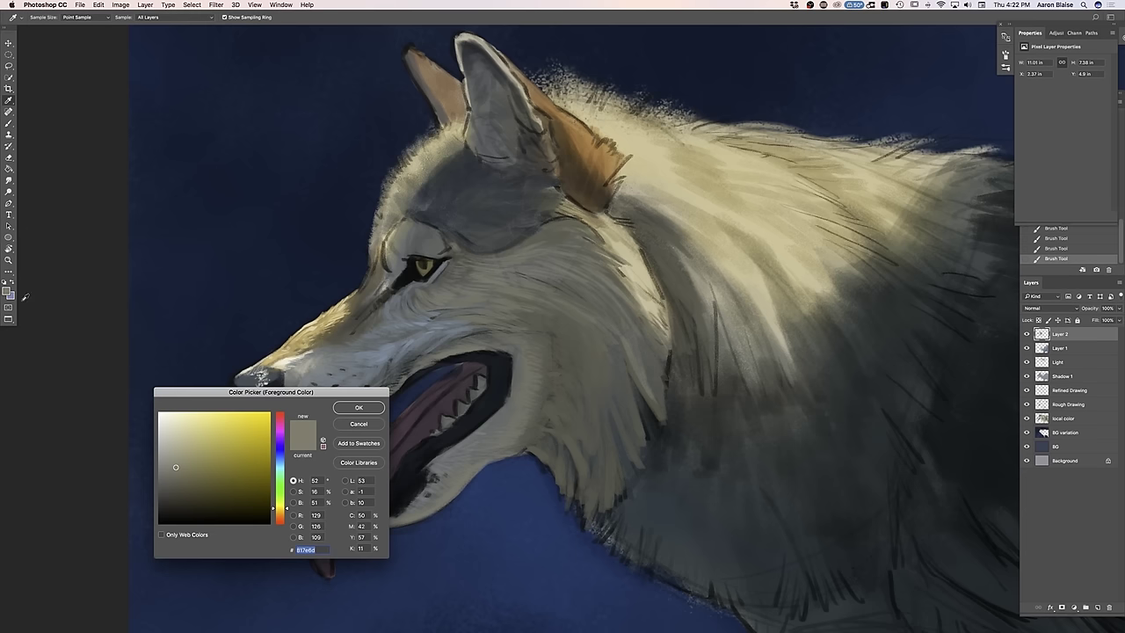
left_click(359, 407)
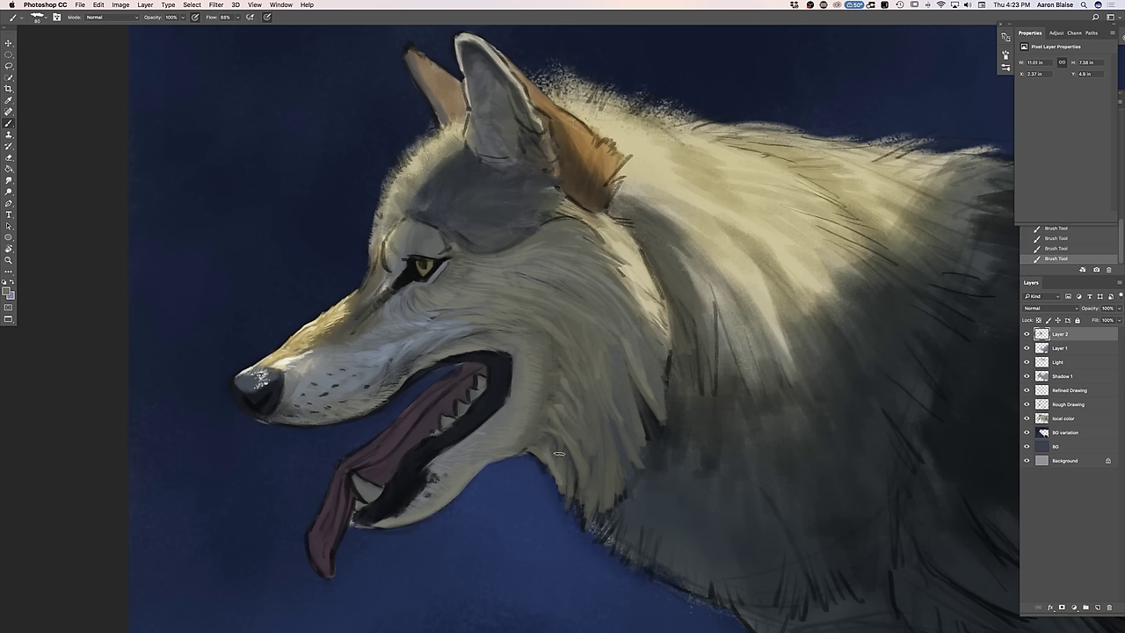
left_click_drag(581, 485, 587, 524)
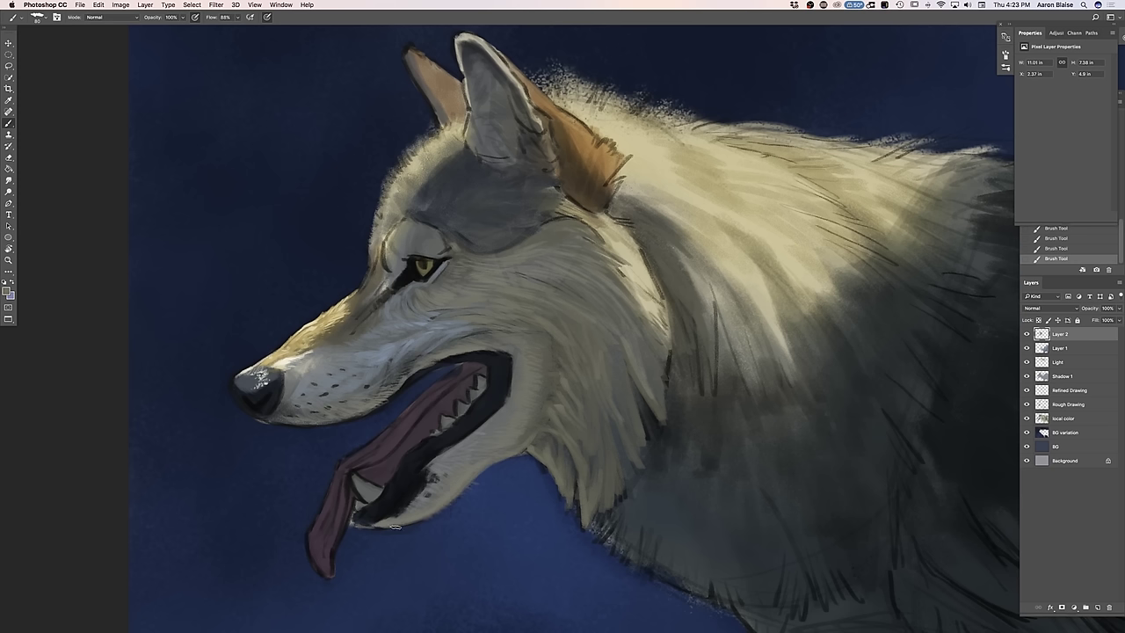
Set the foreground to a dark blue-grey based on the mouth lining and paint soft highlights along the dark lips at 50 px
left_click(6, 291)
left_click(496, 403)
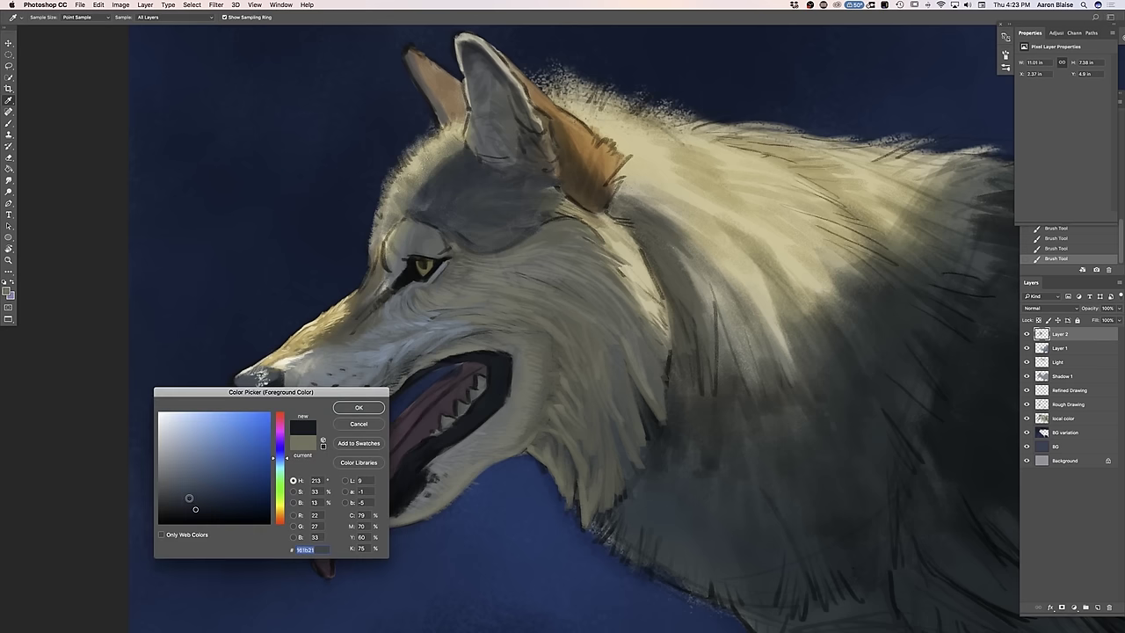
left_click(359, 407)
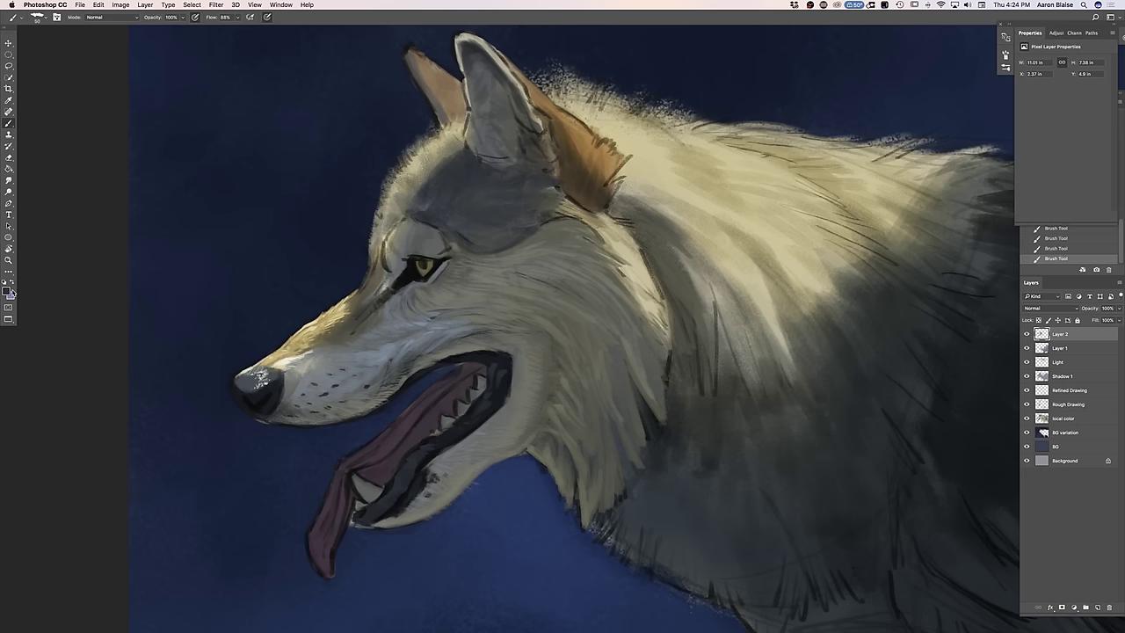
Select Layer 1, adjust the dark foreground colour, and shade the tongue and mouth interior with shadow strokes
left_click(1054, 355)
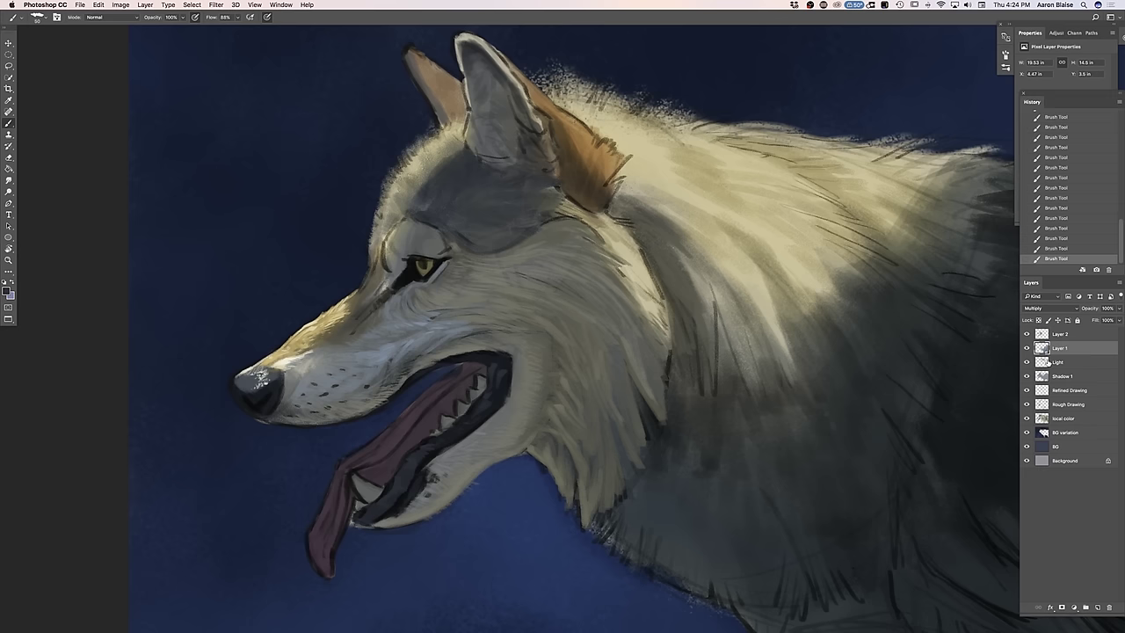
left_click(8, 293)
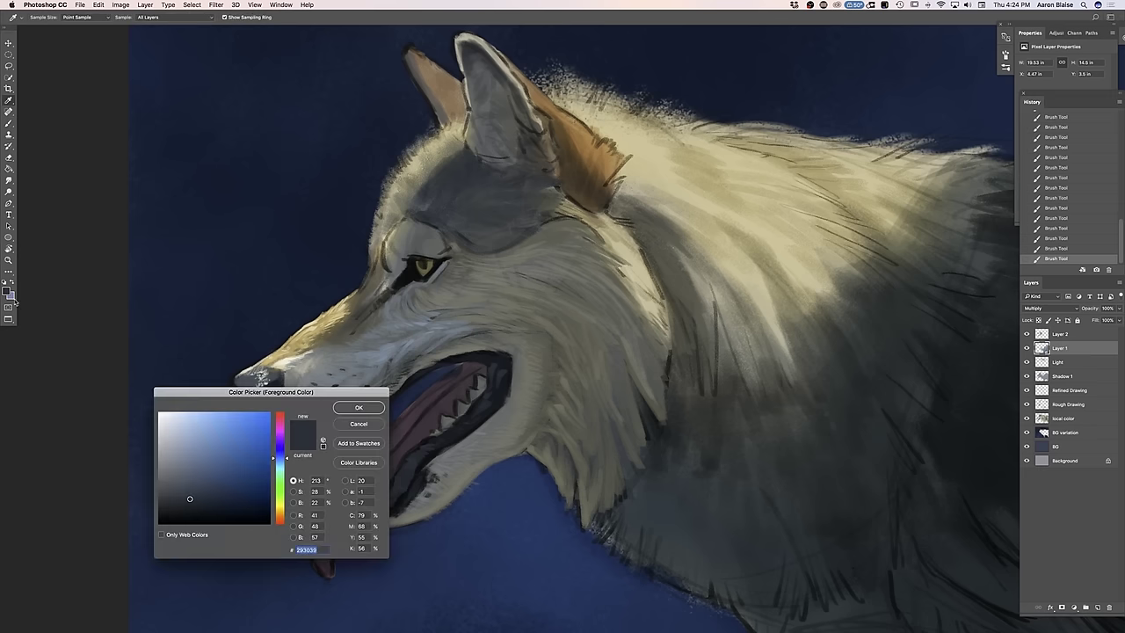
left_click(347, 409)
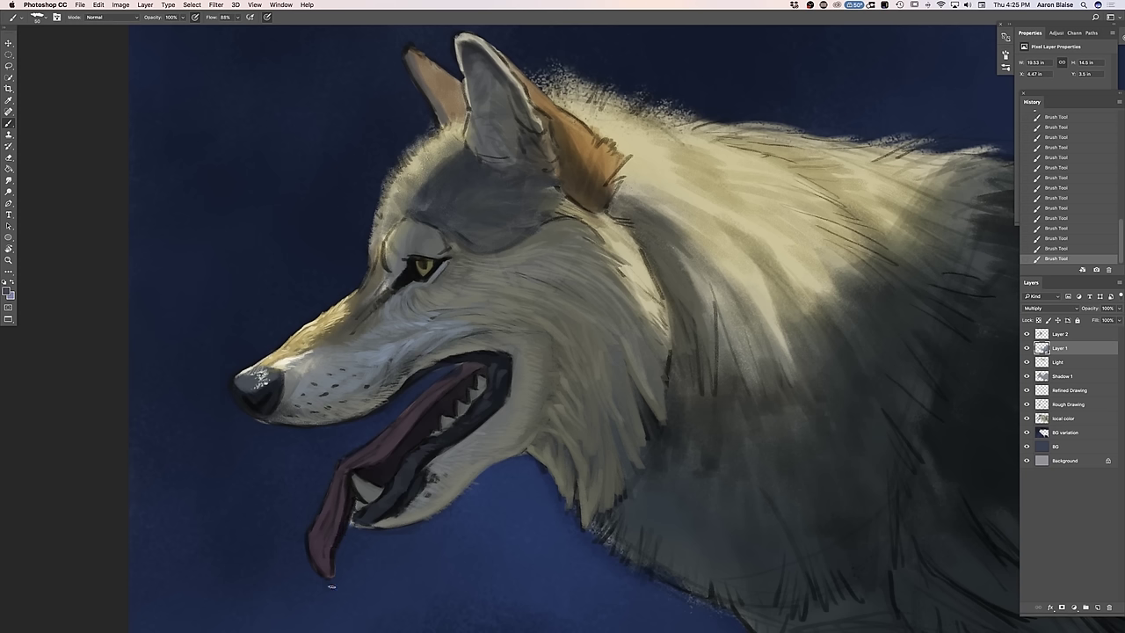
Check the brush tip settings and deepen the shadow on Layer 1 over the tongue down to its tip with an 80 px brush
left_click(1056, 335)
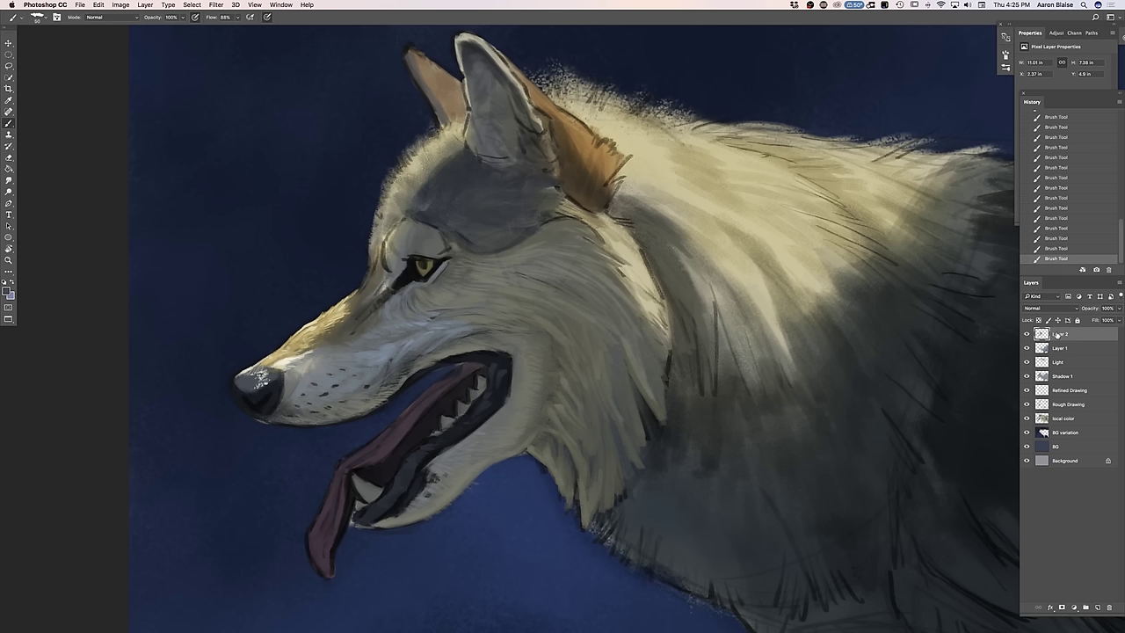
left_click(1055, 349)
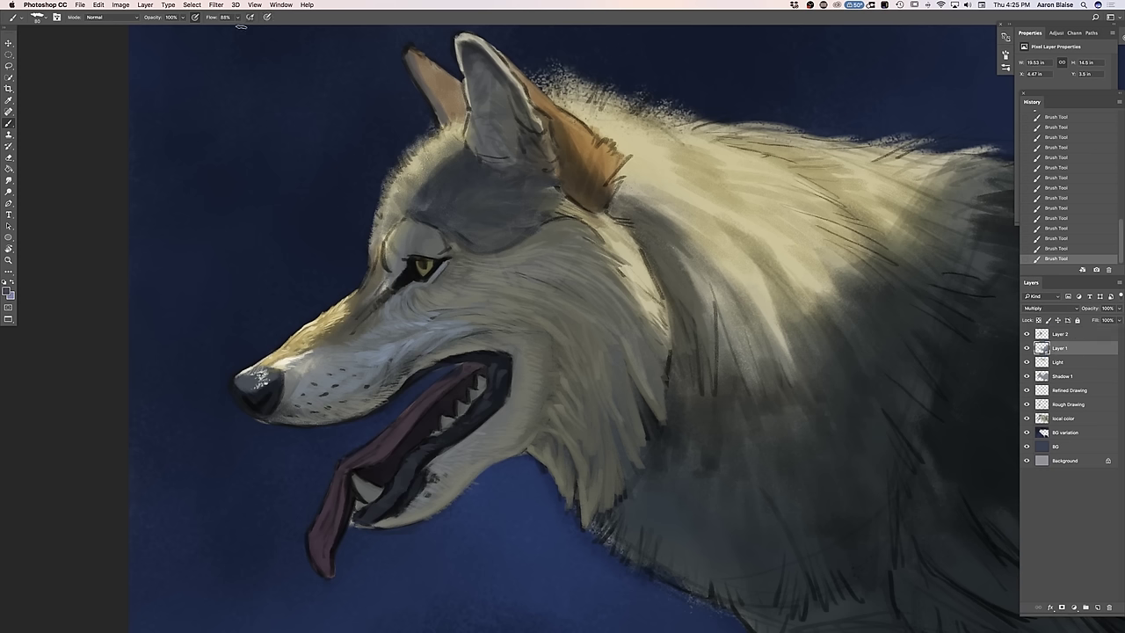
left_click(58, 19)
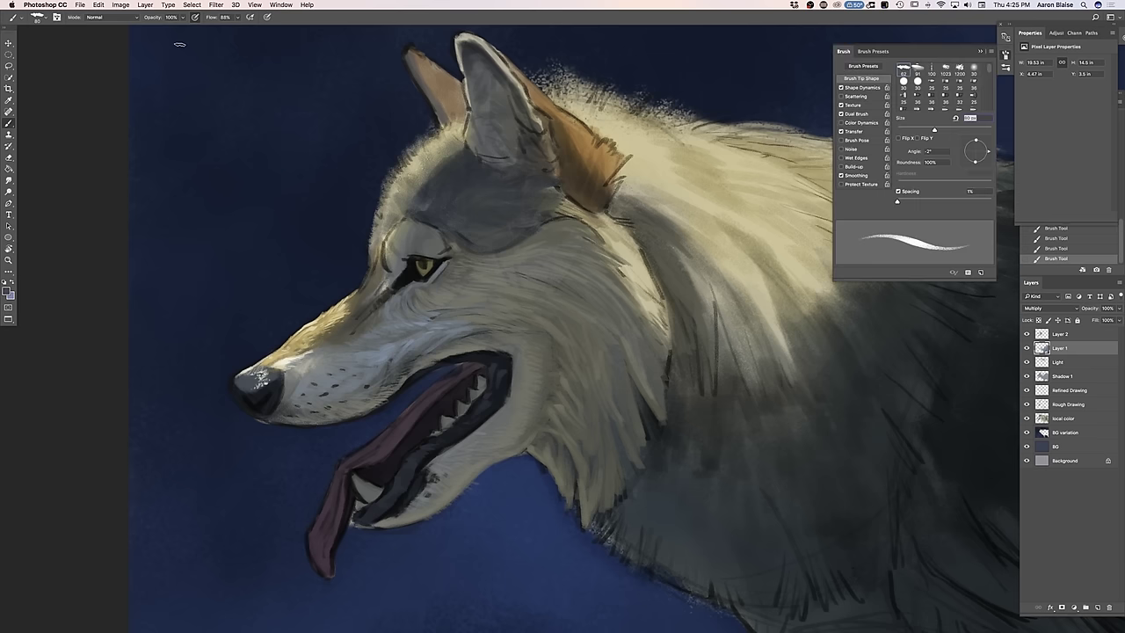
left_click(836, 53)
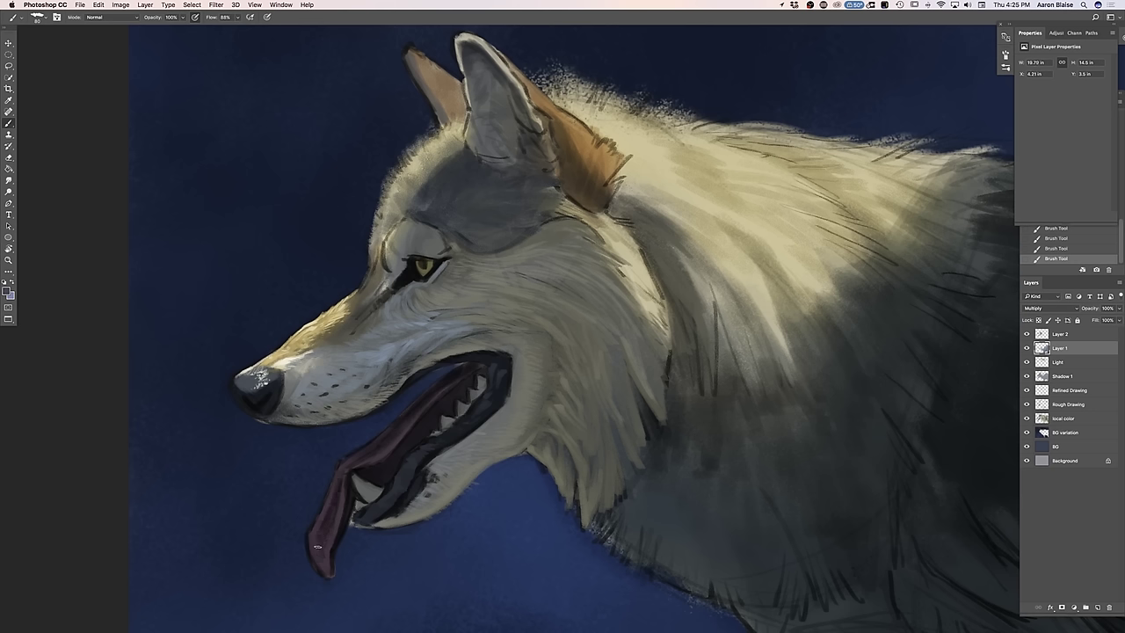
left_click_drag(317, 561, 319, 570)
key("super+minus")
key("super+plus")
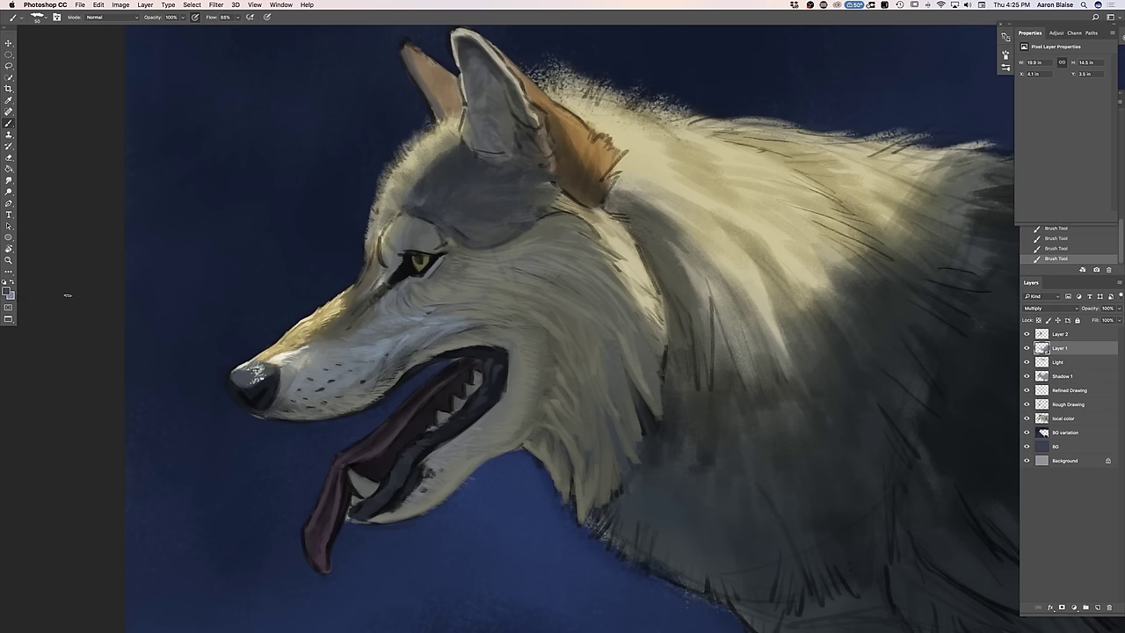
Rename the top layer, Layer 2, as Details
left_click(1059, 334)
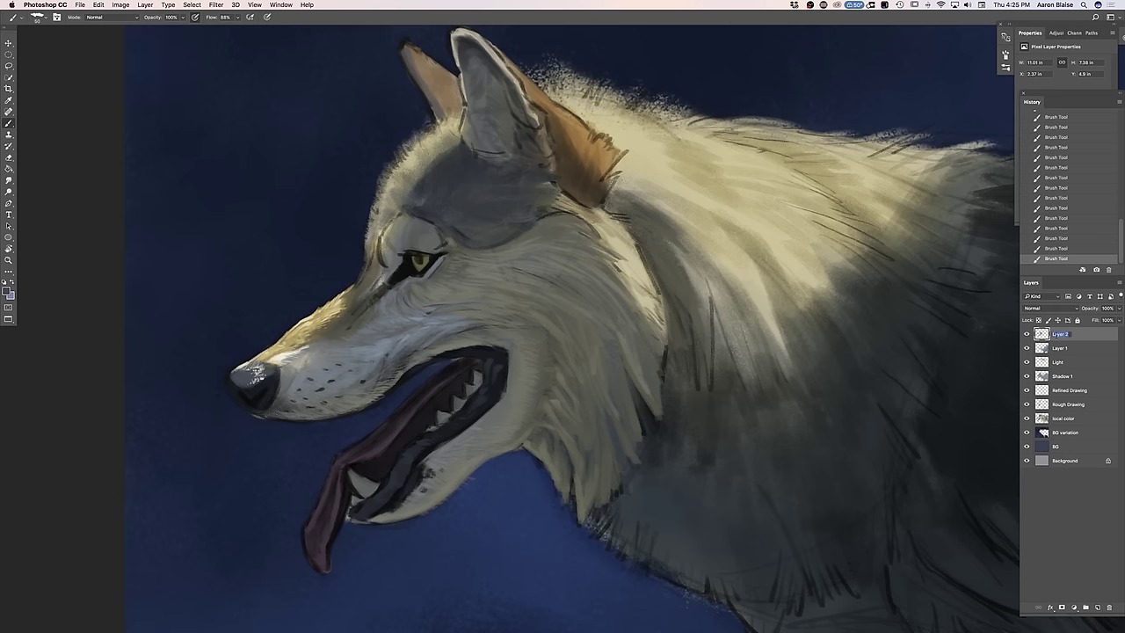
type("Details")
key("Return")
Set the foreground to a lighter mauve based on the tongue and paint small light strokes along the tongue inside the mouth
left_click(7, 292)
left_click(399, 433)
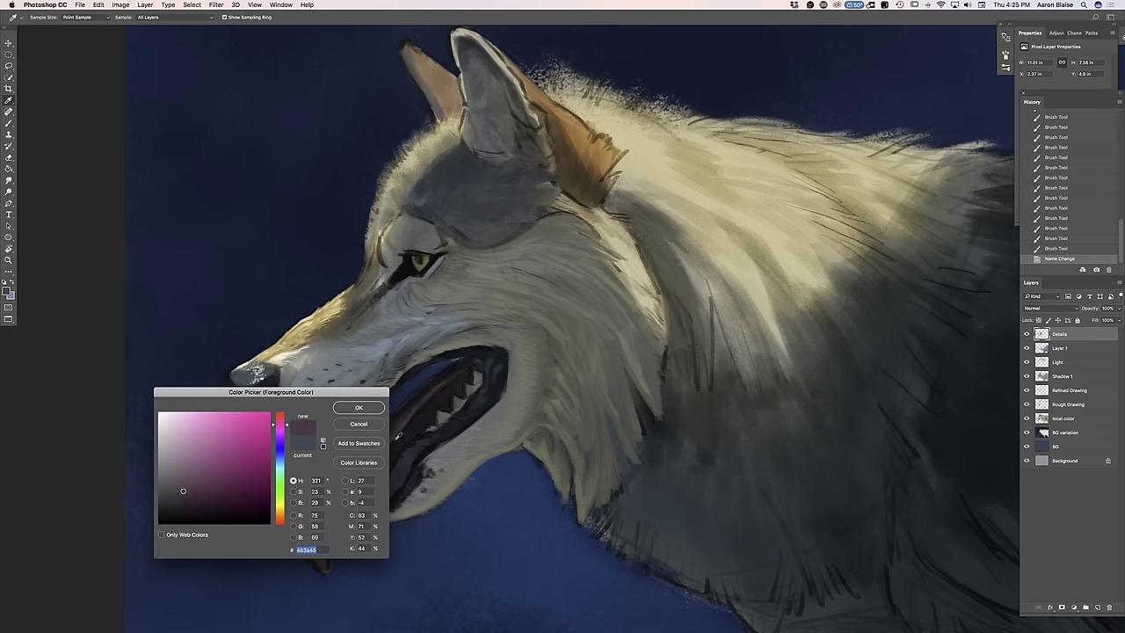
left_click(182, 479)
left_click(356, 407)
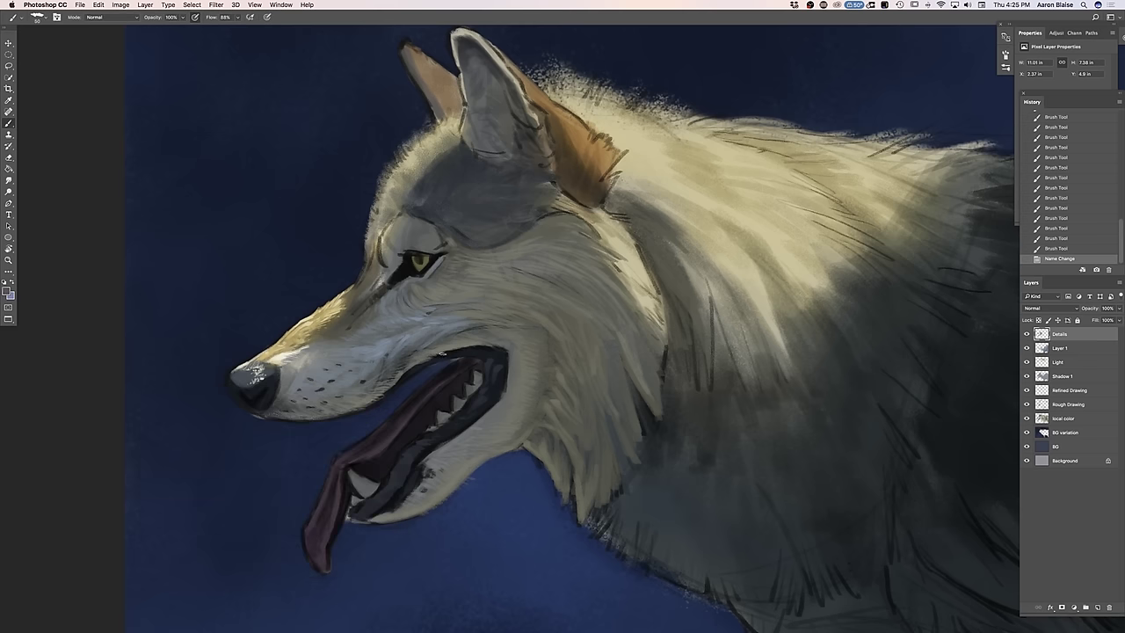
left_click_drag(427, 396, 419, 401)
left_click_drag(429, 395, 418, 402)
left_click_drag(428, 396, 422, 403)
left_click_drag(418, 398, 423, 403)
mouse_move(419, 399)
left_mouse_down()
mouse_move(448, 378)
mouse_move(414, 415)
left_mouse_up()
left_click_drag(418, 400, 422, 404)
left_click_drag(392, 436, 392, 432)
left_click_drag(372, 451, 350, 464)
left_click_drag(346, 466, 341, 471)
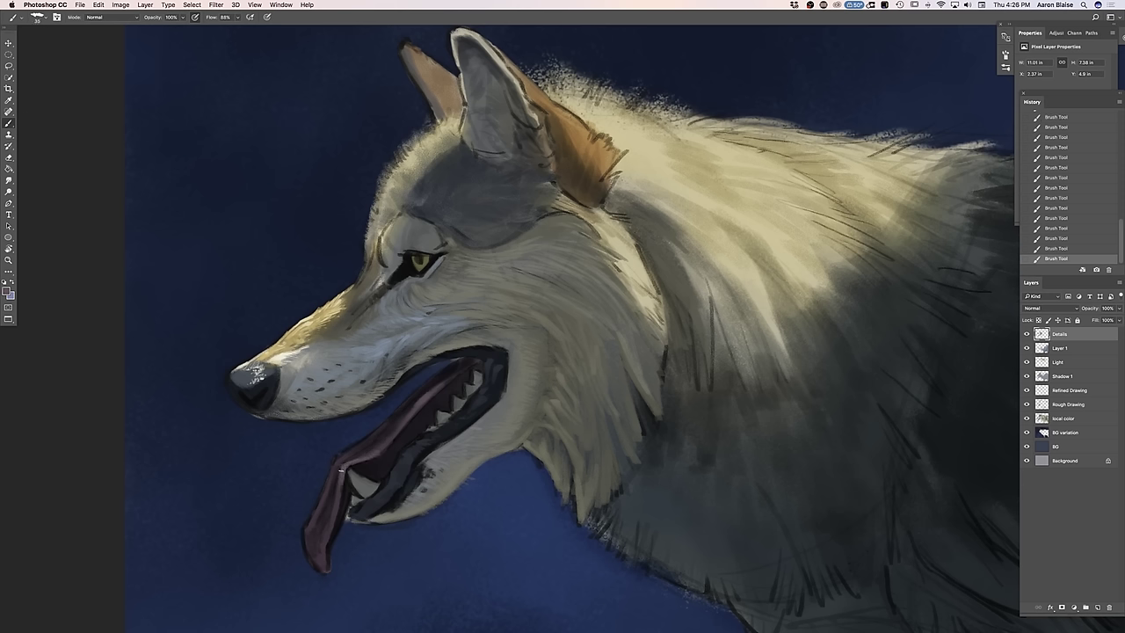
Enlarge the brush, paint a long mauve stroke down the hanging part of the tongue, and reduce the brush to 50 px
key("bracketright")
key("bracketright")
key("bracketright")
mouse_move(341, 475)
left_mouse_down()
mouse_move(332, 511)
mouse_move(338, 478)
mouse_move(318, 561)
left_mouse_up()
key("bracketleft")
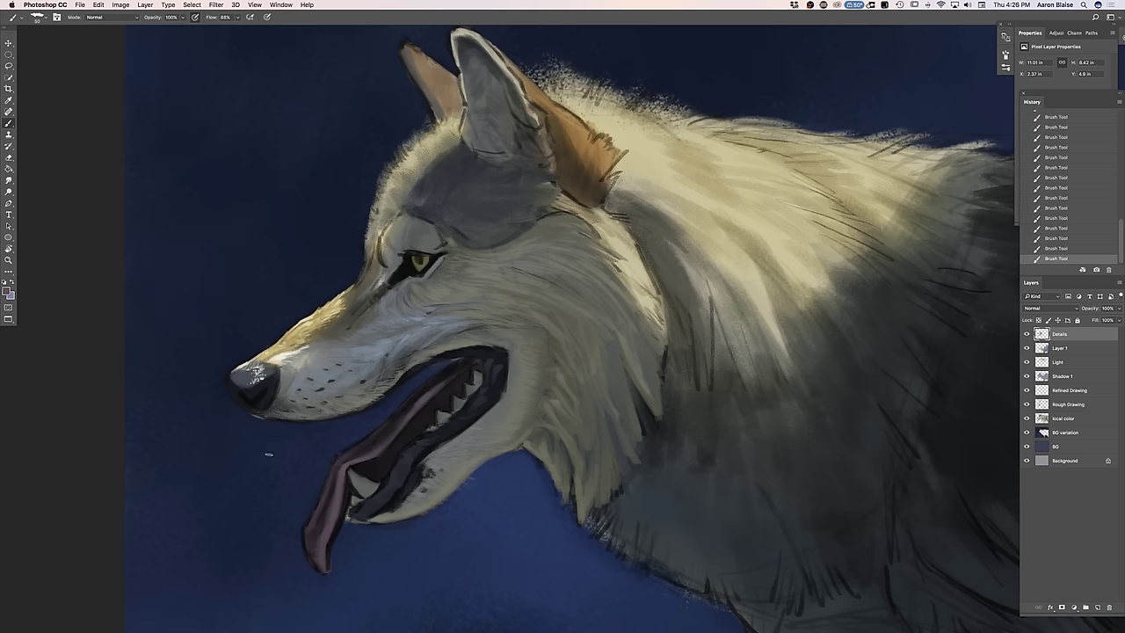
Set the foreground to greyish mauve #6d646a and highlight the tongue's outer edge, tip and upper surface inside the mouth
left_click(9, 292)
left_click(167, 476)
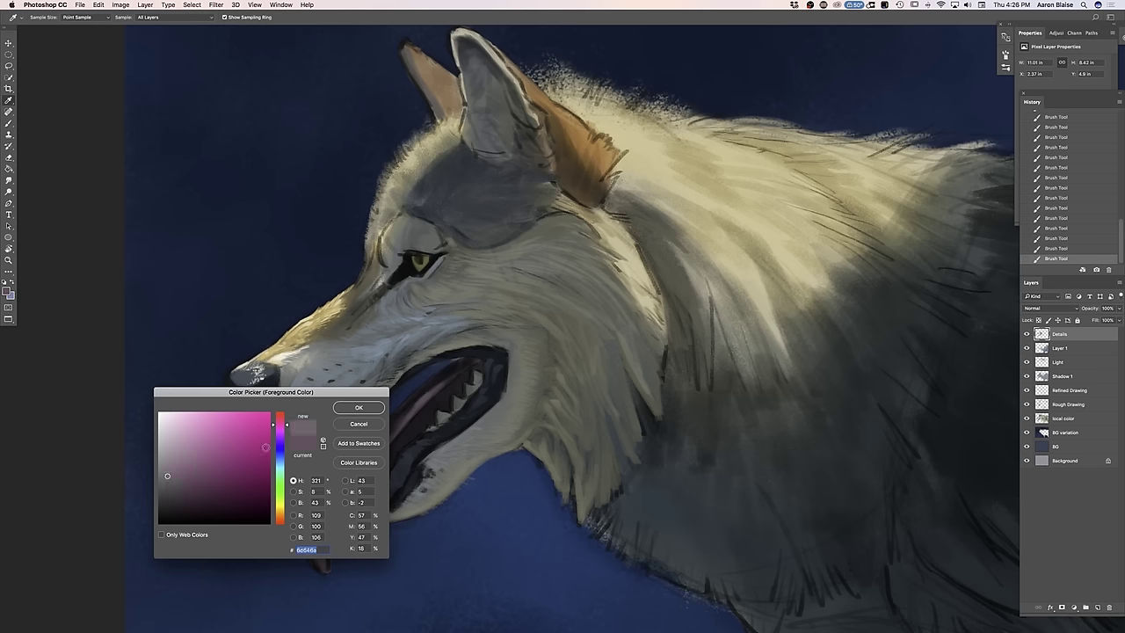
left_click(335, 410)
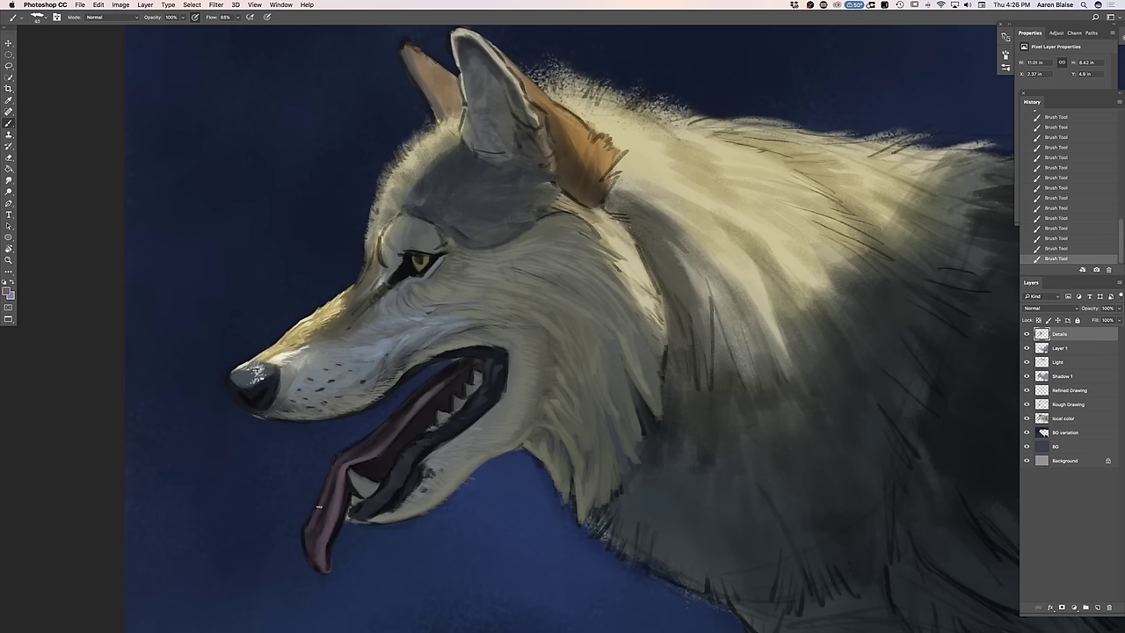
left_click_drag(331, 464, 306, 526)
key("bracketright")
left_click_drag(312, 520, 308, 544)
left_click_drag(311, 546, 317, 569)
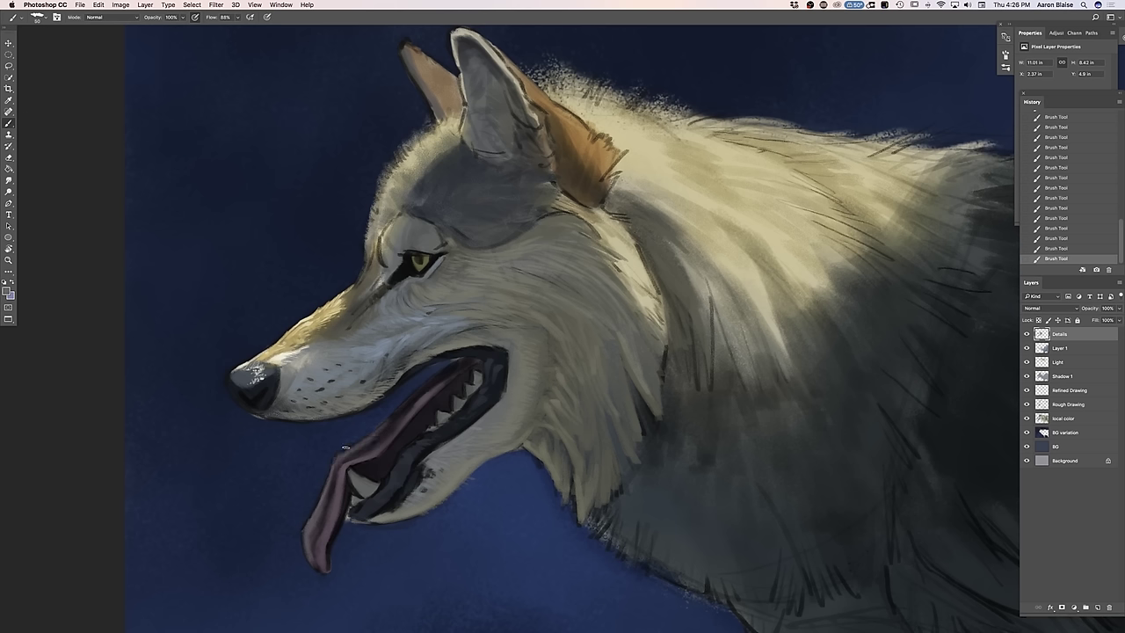
left_click_drag(420, 395, 368, 448)
Set the foreground to a very dark purple, darken it further, and deepen the mouth interior around the upper teeth at 60 px
left_click(6, 290)
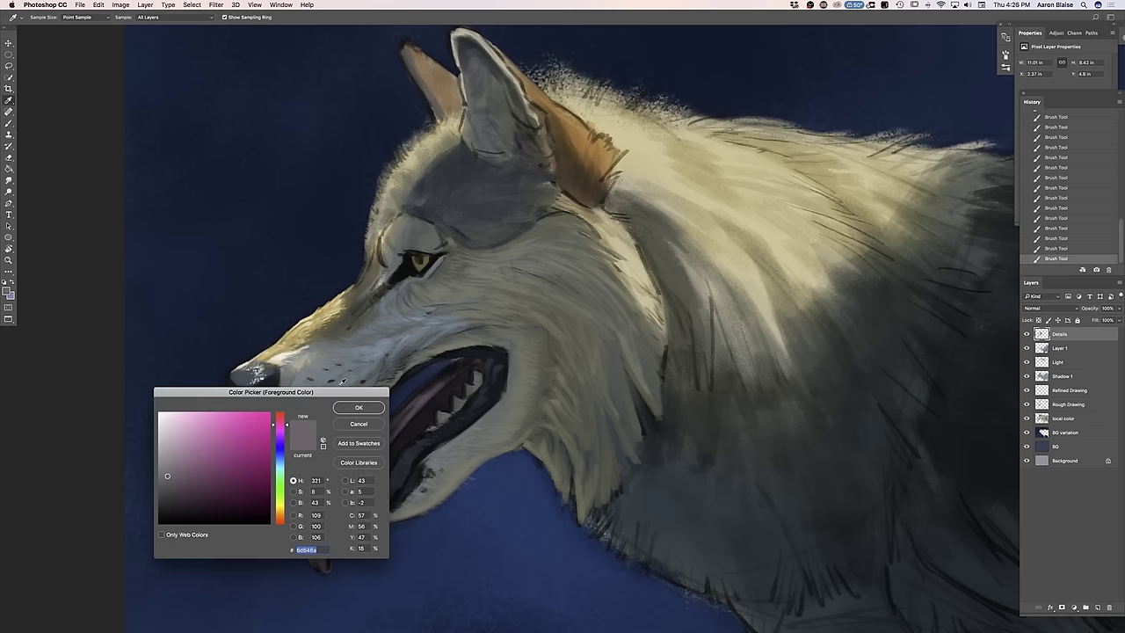
left_click(185, 514)
left_click(188, 502)
left_click(356, 409)
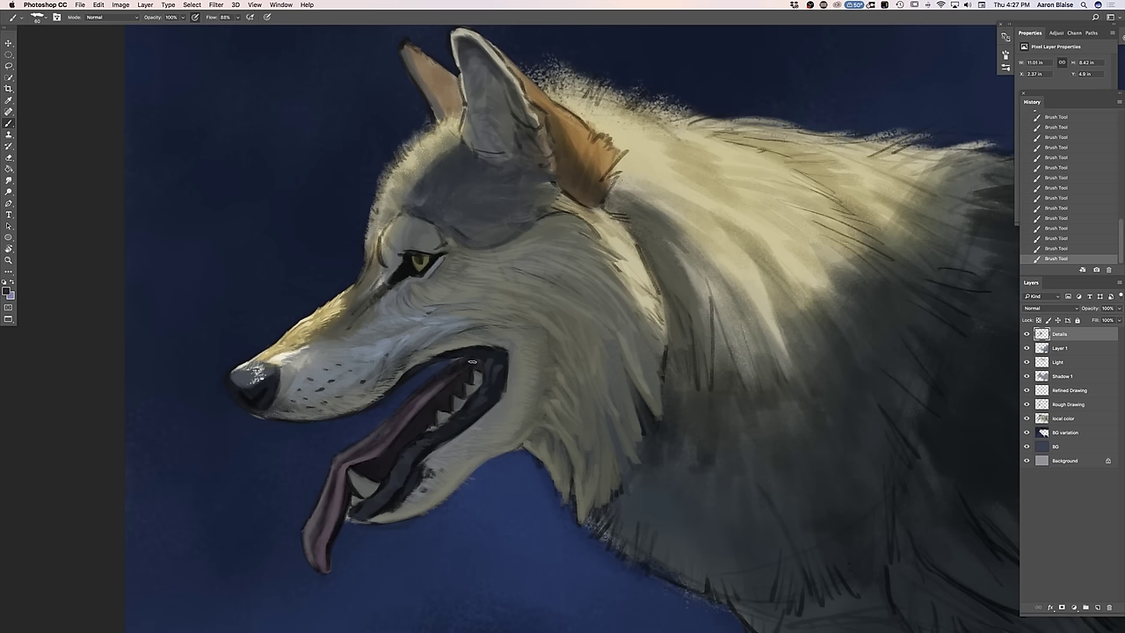
left_click(8, 292)
left_click(189, 510)
left_click(345, 409)
Darken the mouth lining around the canine with deep purple and strengthen the upper lip line with near-black #0b0b0a
left_click(7, 291)
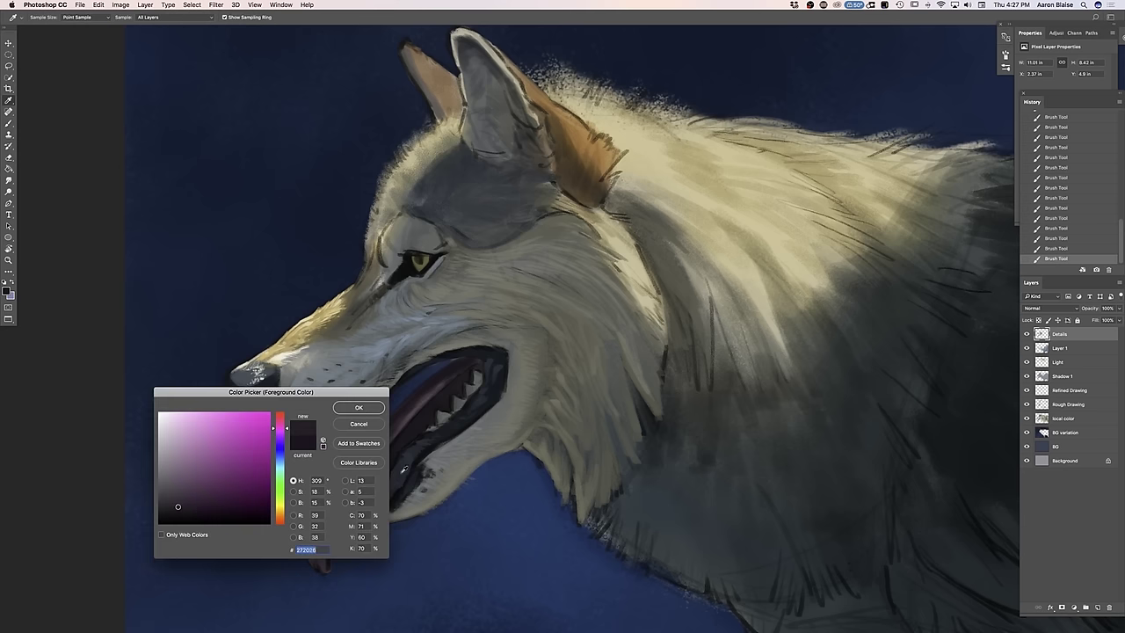
left_click(176, 511)
left_click(352, 409)
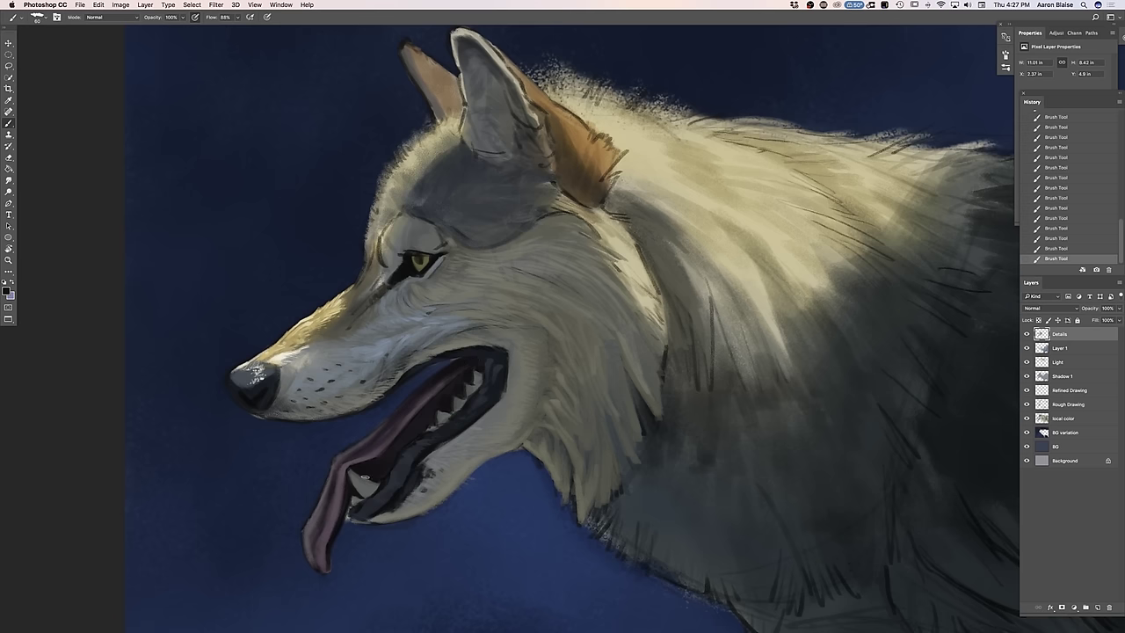
left_click(7, 292)
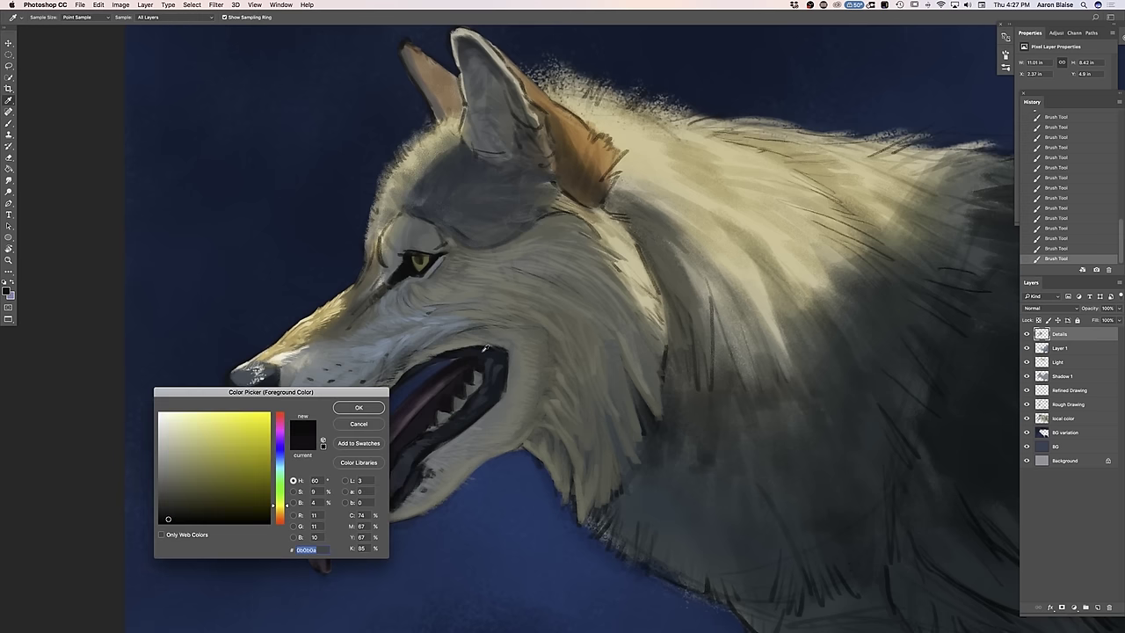
left_click(359, 408)
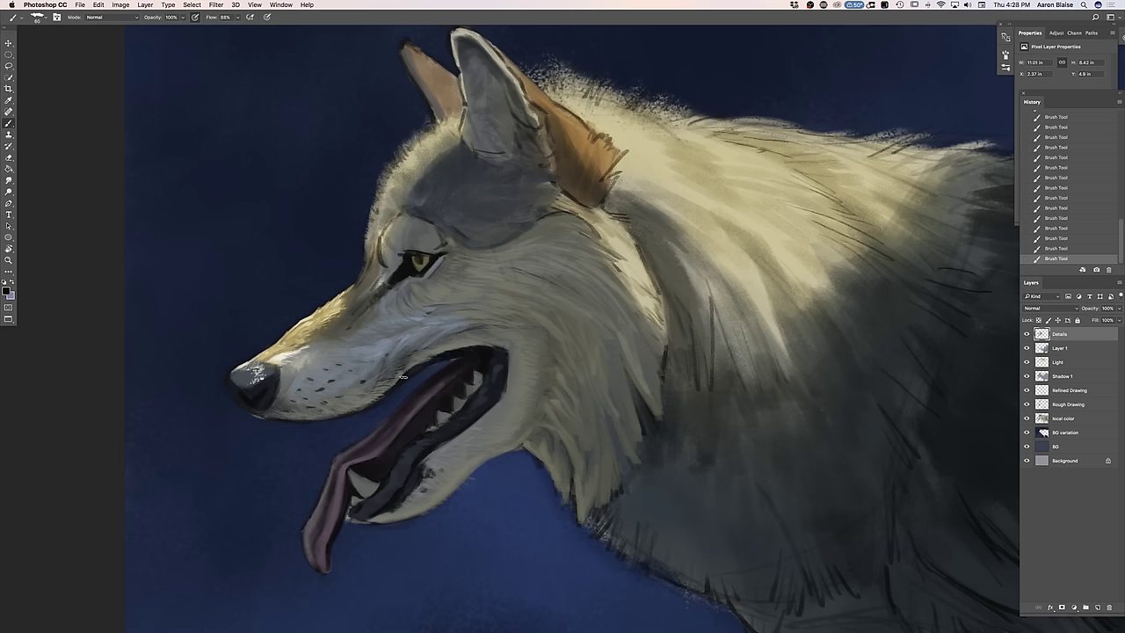
Set the foreground to a lighter warm grey based on the teeth and repaint the row of teeth and the large lower canine
left_click(8, 291)
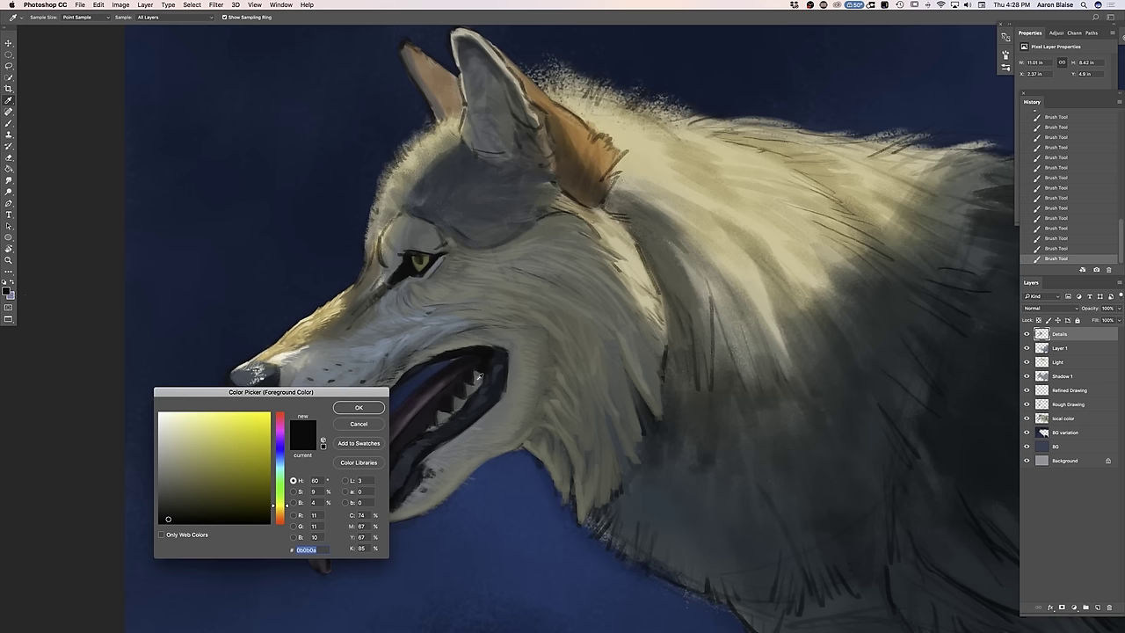
left_click(478, 376)
left_click(280, 510)
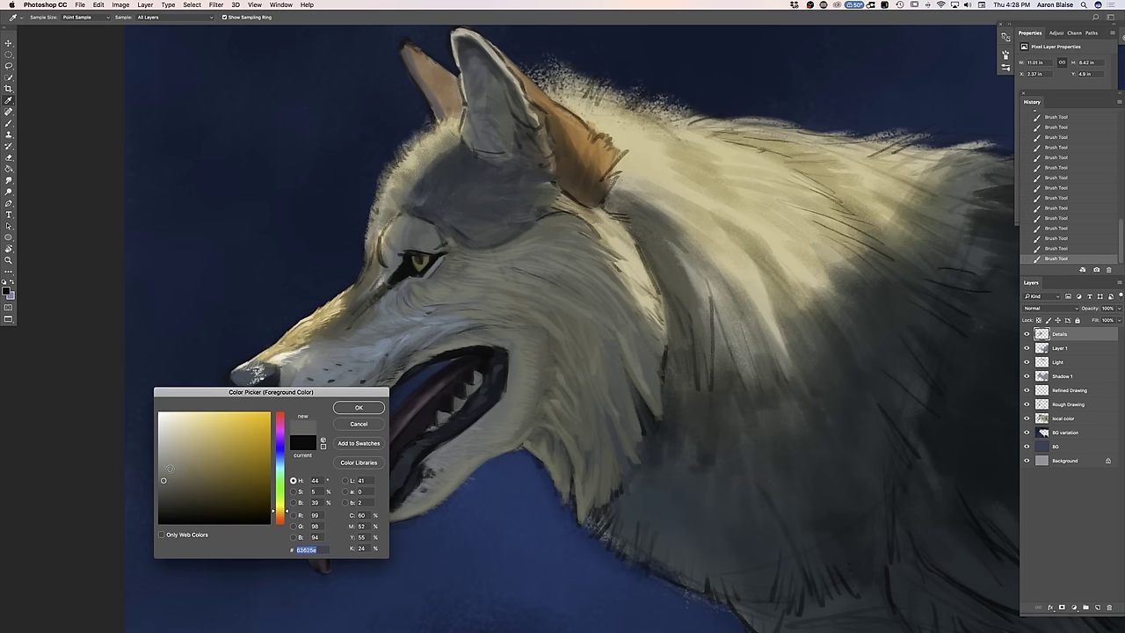
left_click(173, 472)
left_click(344, 411)
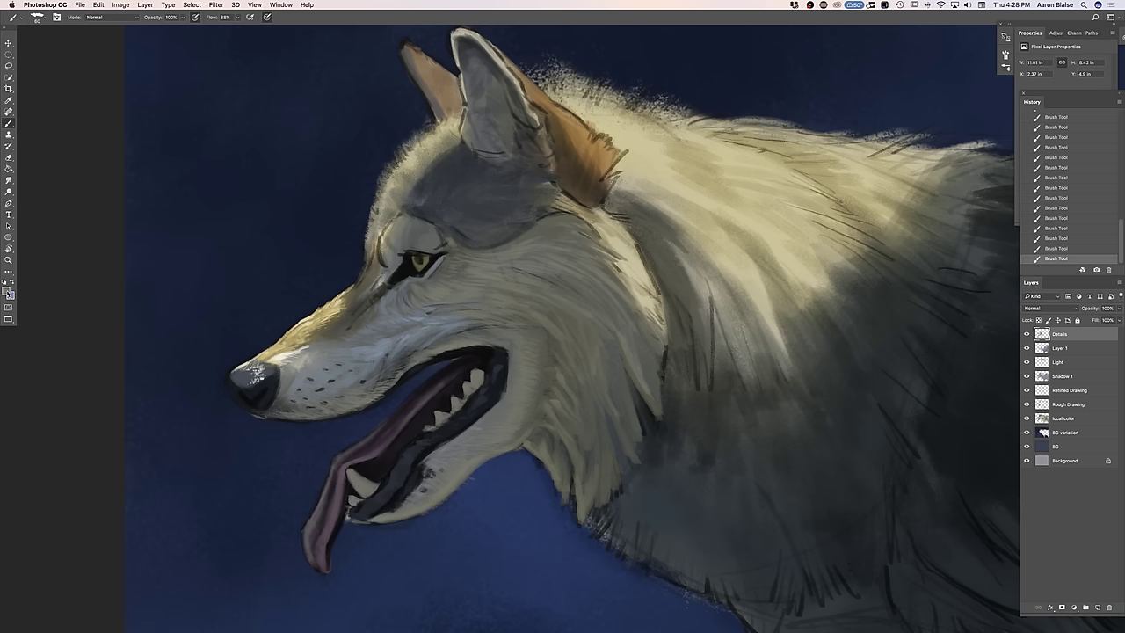
Set the foreground to light warm grey #938c78 and brighten the teeth and the large canine
left_click(8, 292)
left_click(179, 458)
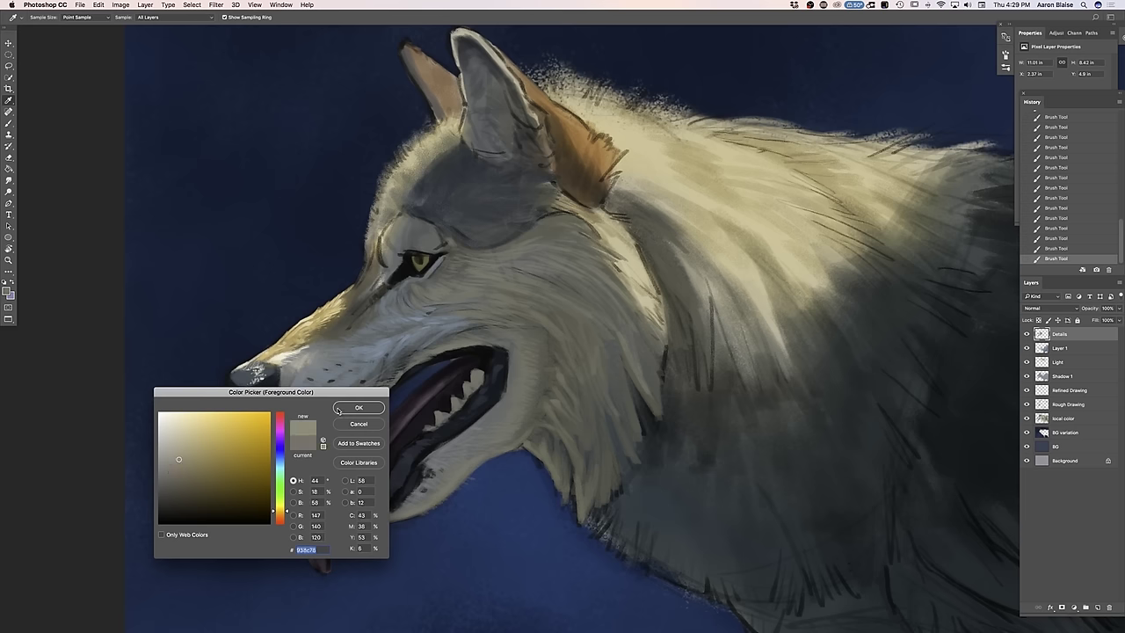
left_click(341, 412)
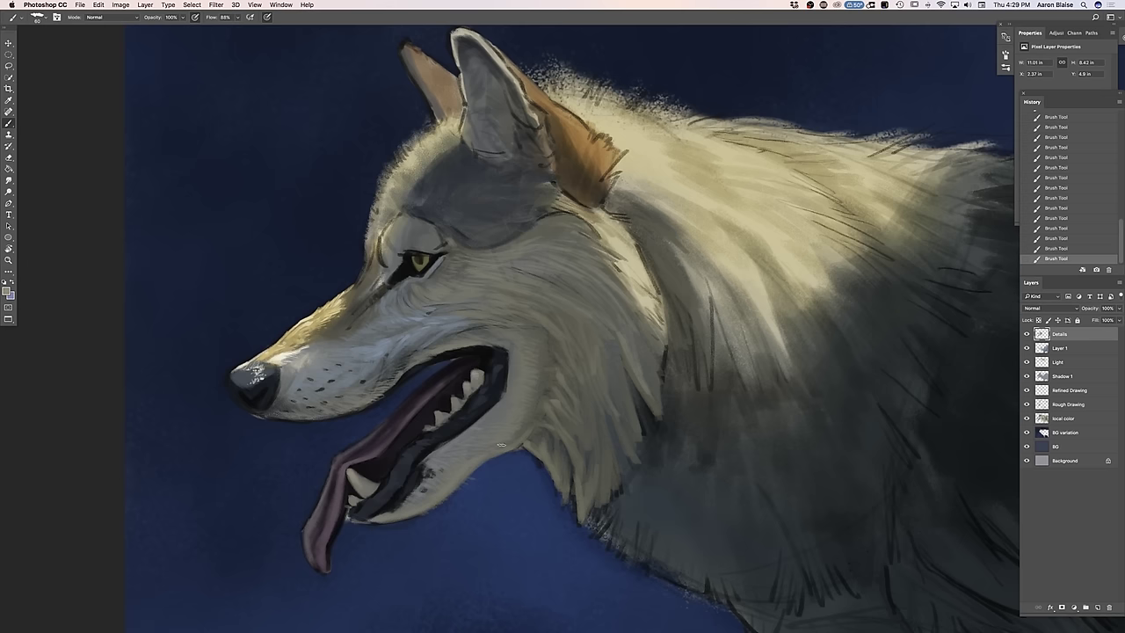
Set the foreground to blue-grey #748d9f sampled from the muzzle and add cool fur strokes to the lower jaw
key("super+minus")
key("super+minus")
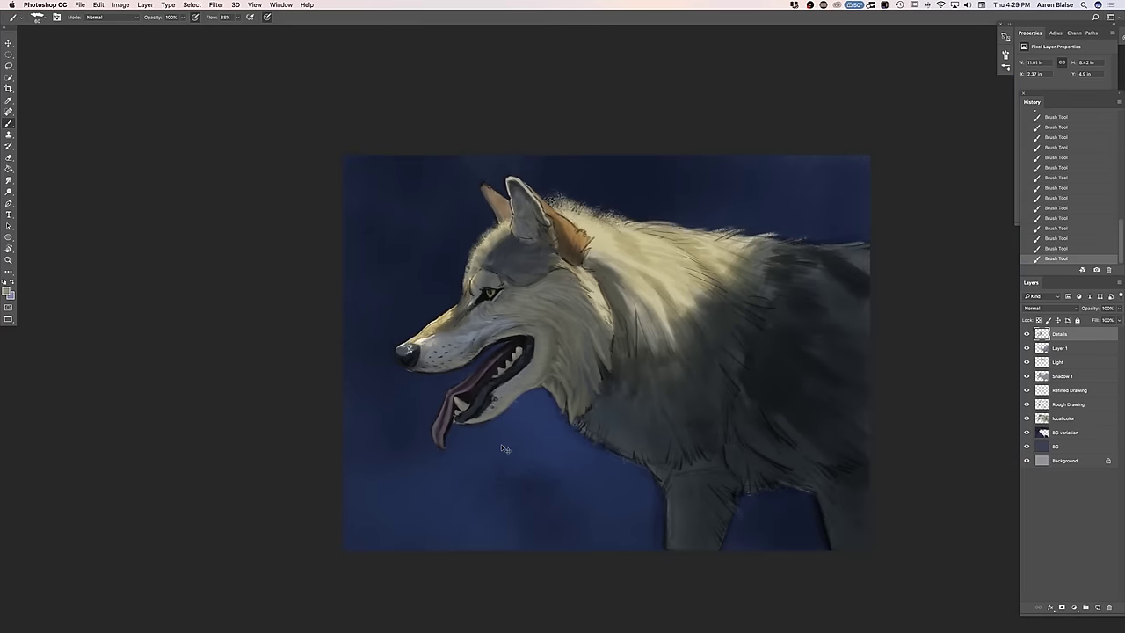
key("super+plus")
key("super+plus")
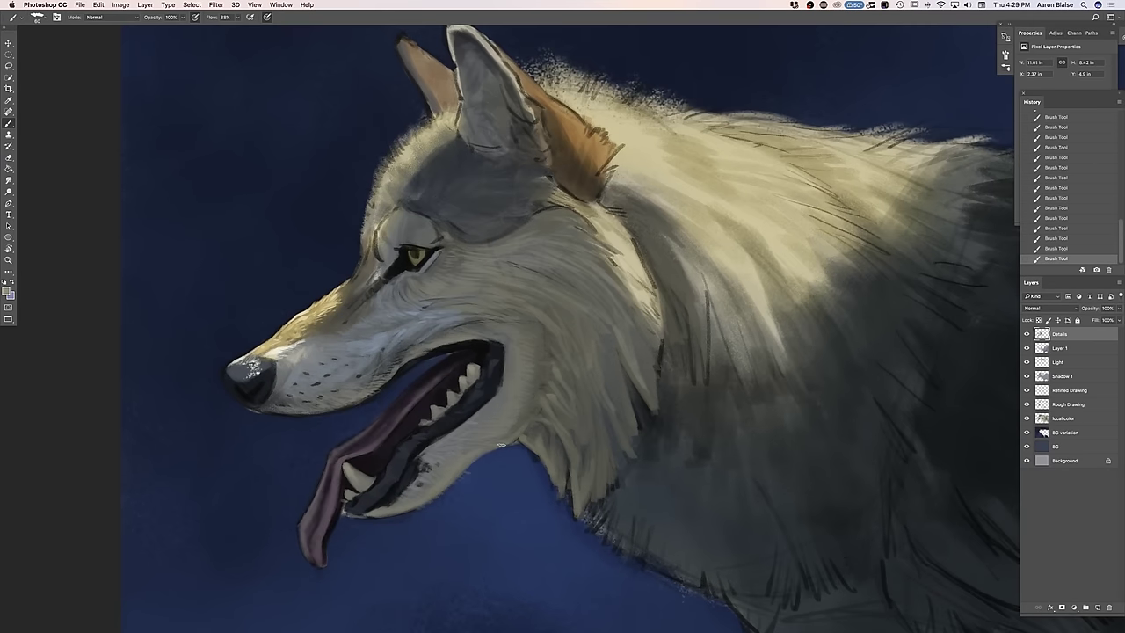
left_click(8, 291)
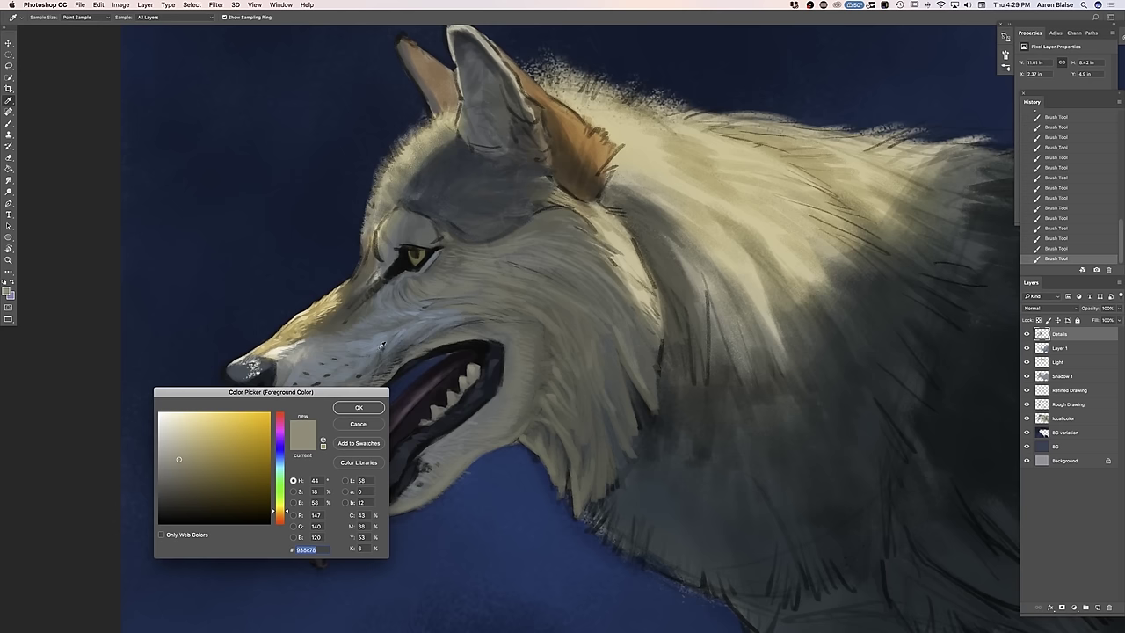
left_click(404, 330)
left_click(348, 409)
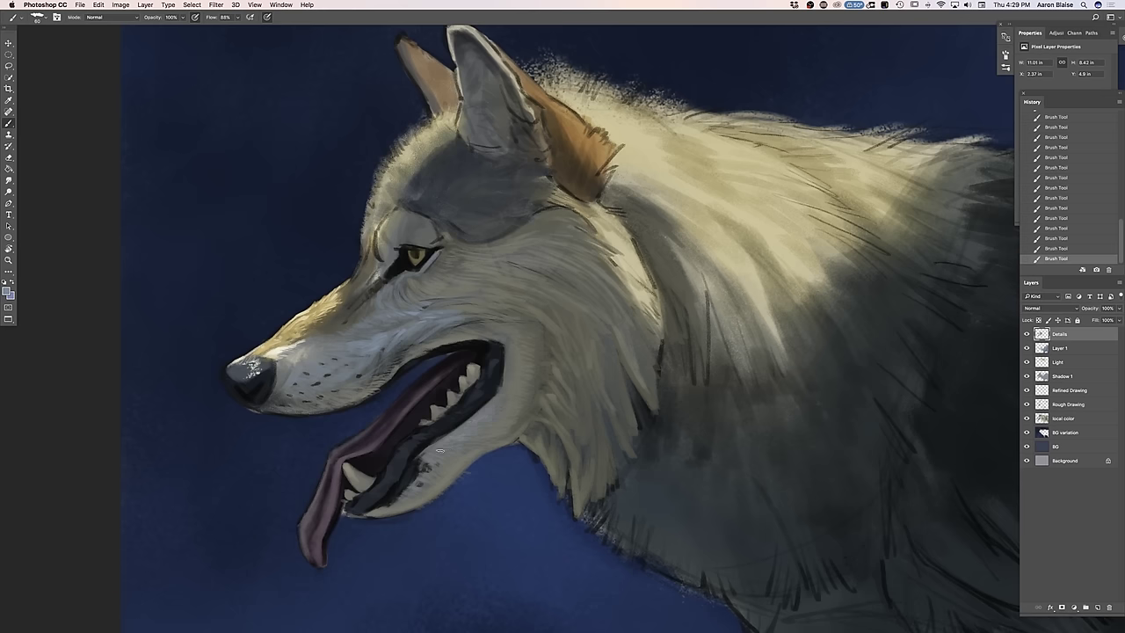
Set the foreground to muted grey #757468 sampled from the painting and blend the fur behind the mouth corner
key("super+0")
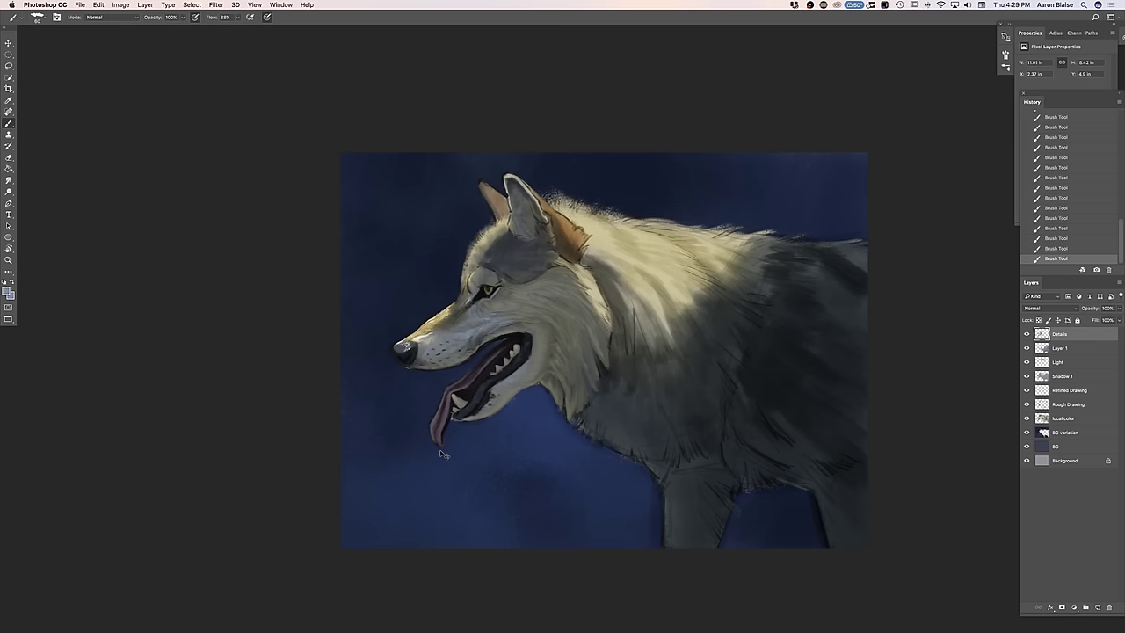
key("super+plus")
key("super+plus")
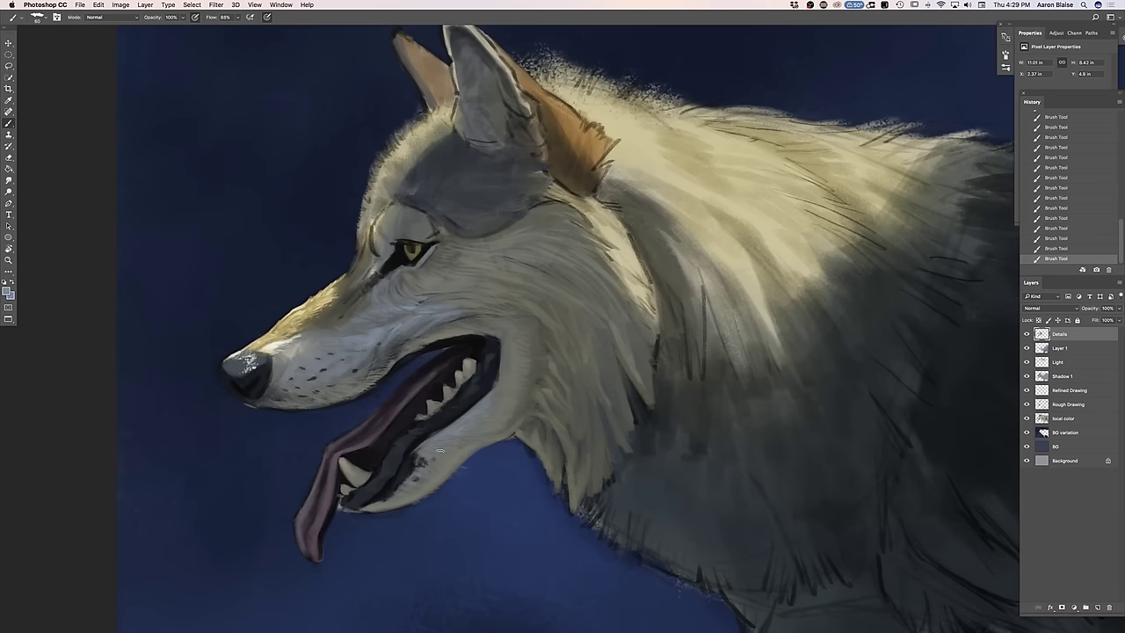
left_click(8, 292)
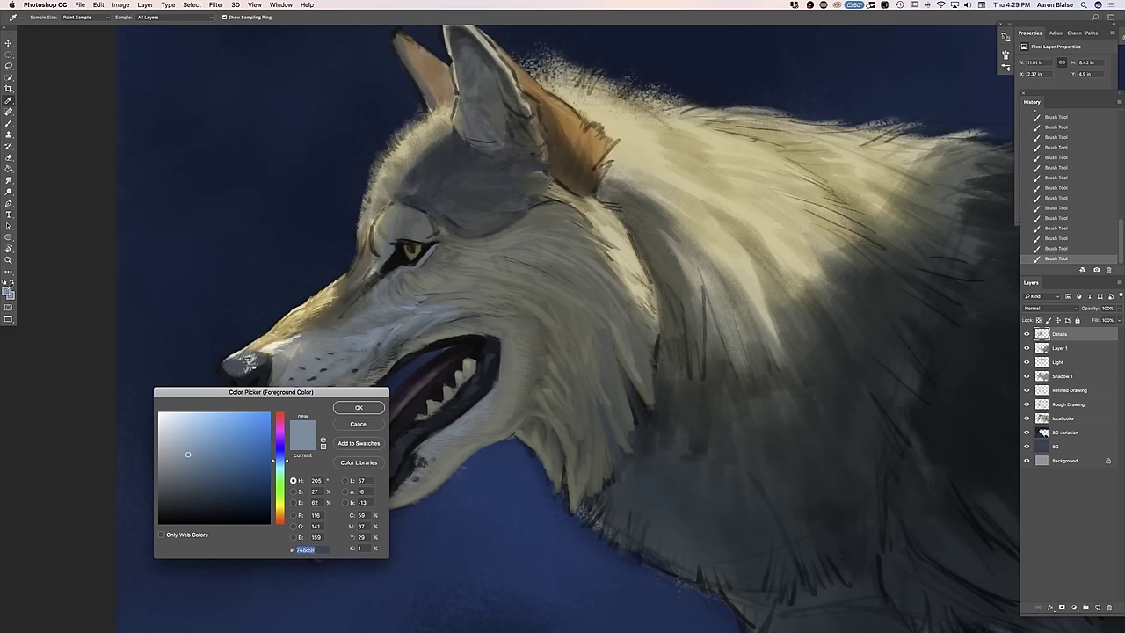
left_click(445, 418)
left_click(377, 407)
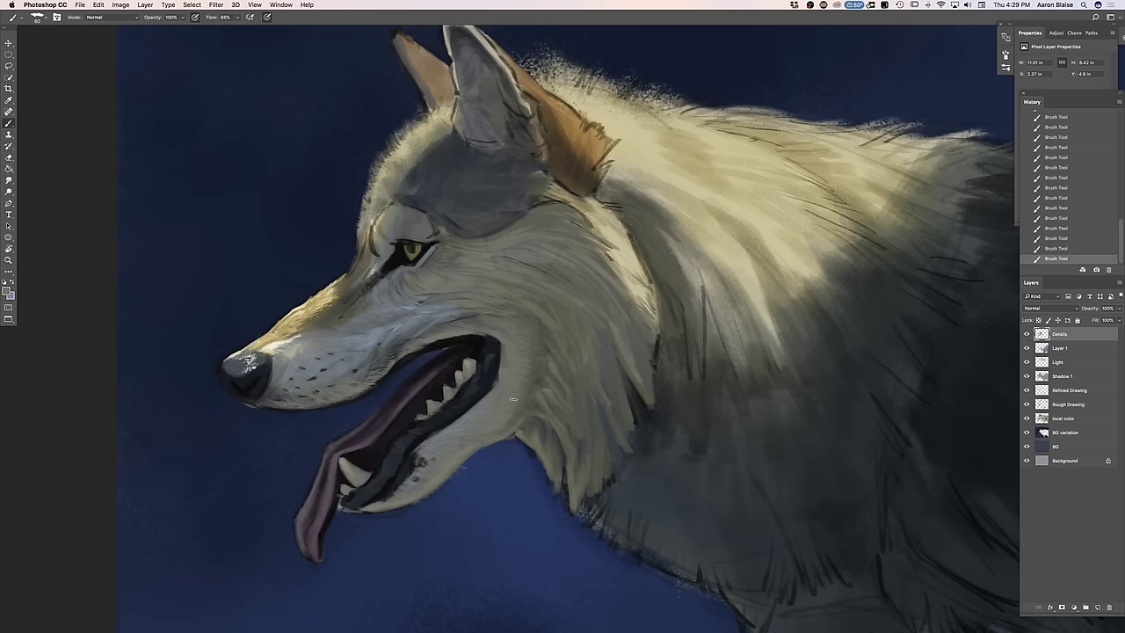
Set the foreground to blue-grey #768fa3 sampled from the muzzle and paint cool light along the front of the brow above the eye
key("super+plus")
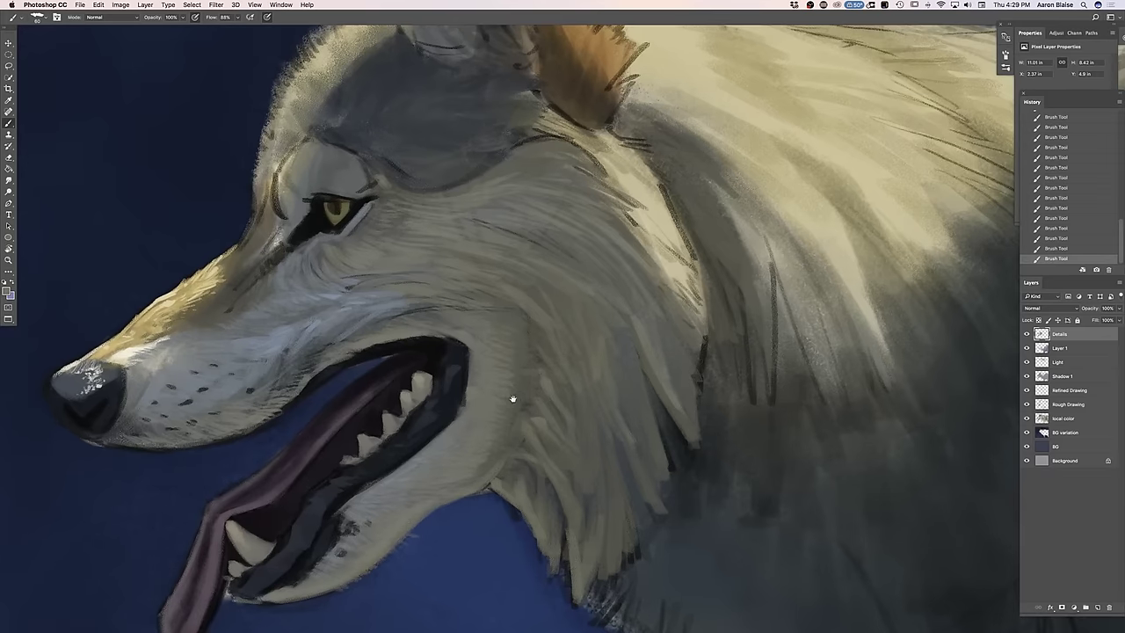
left_click_drag(114, 555, 281, 613)
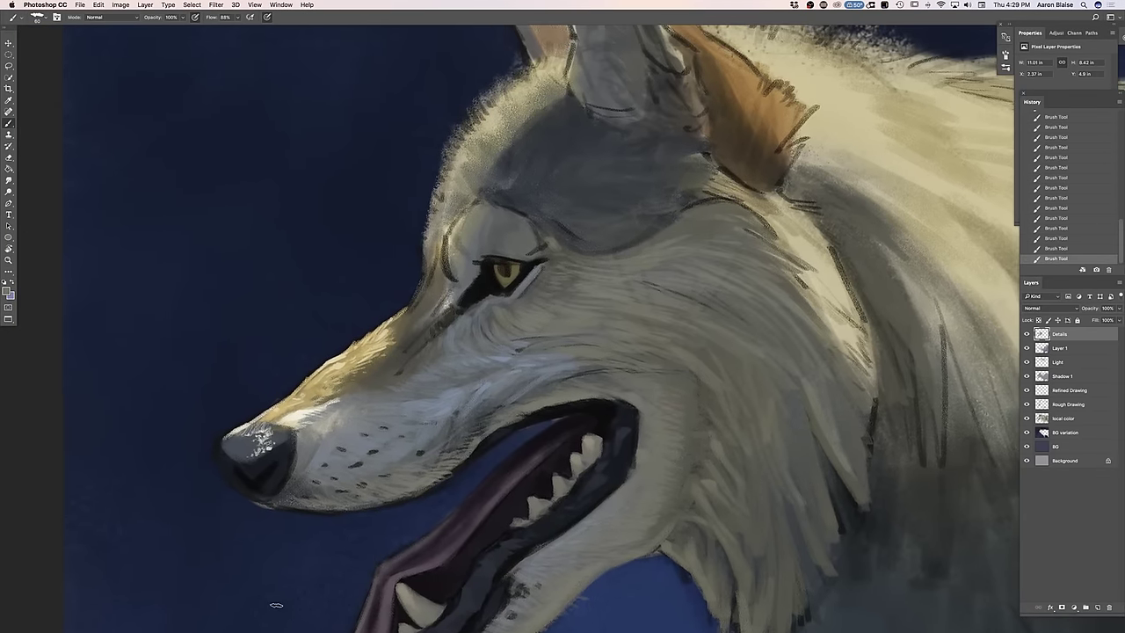
left_click(8, 293)
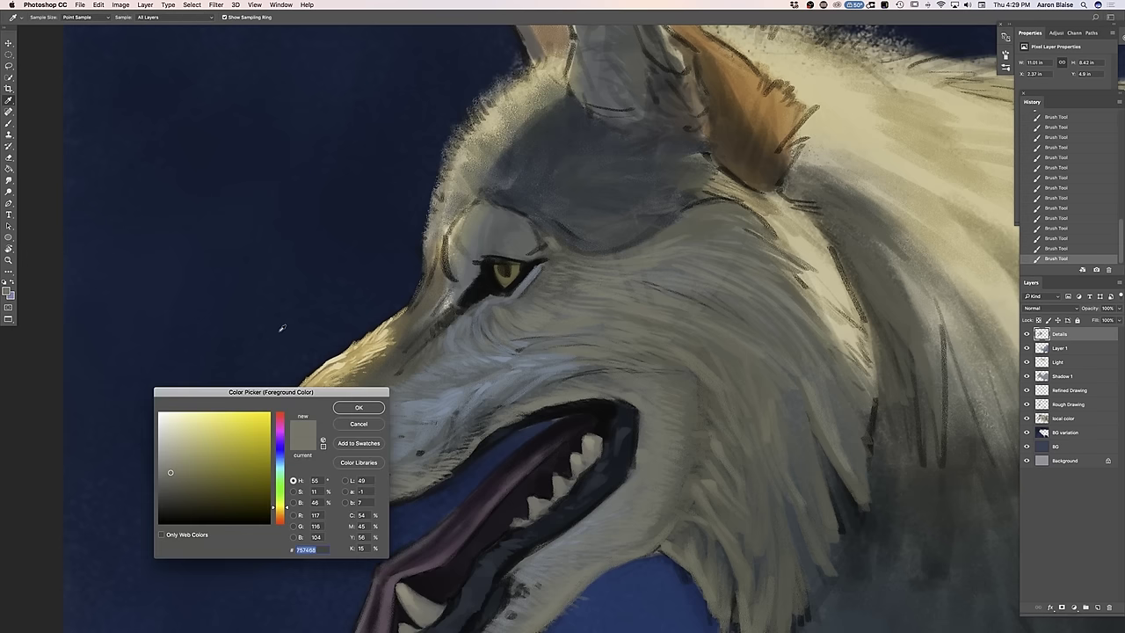
left_click(483, 336)
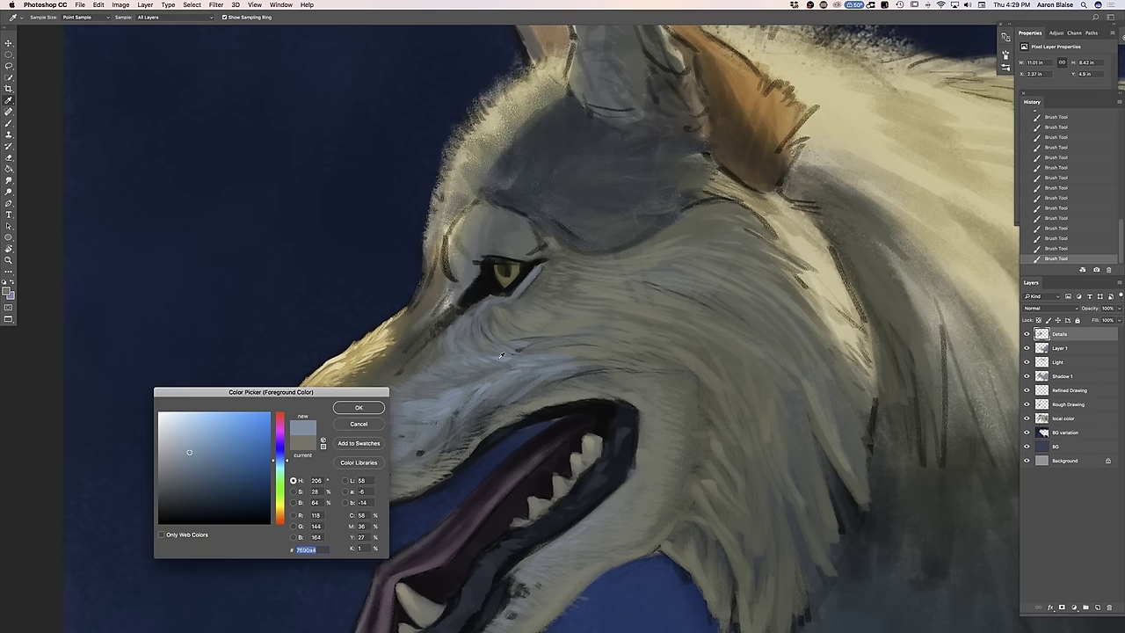
left_click(361, 406)
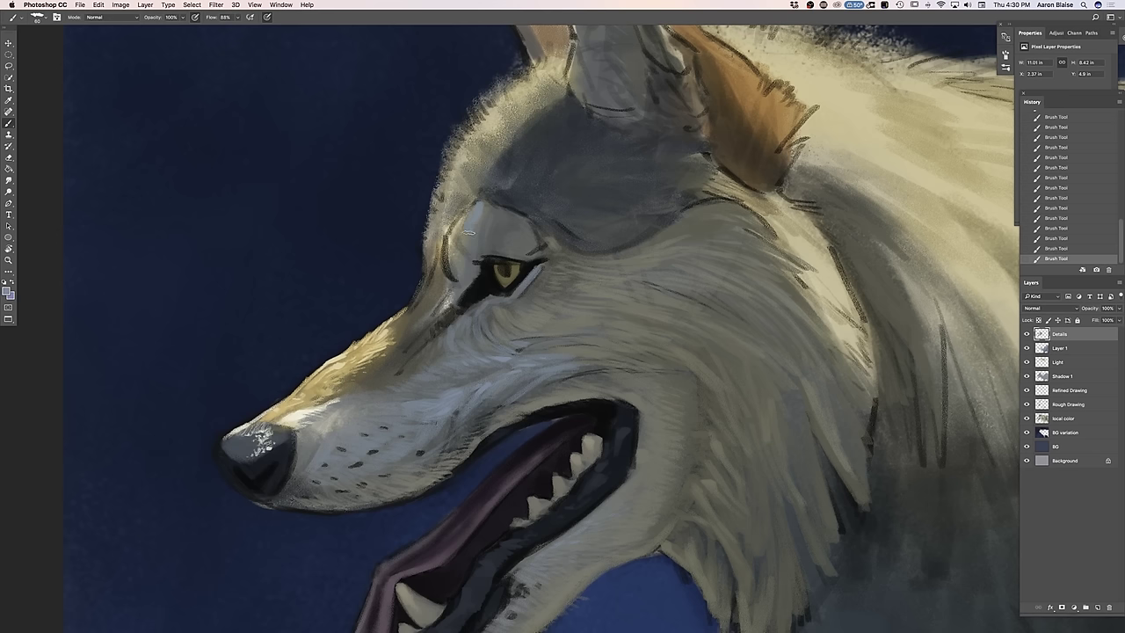
left_click_drag(448, 231, 446, 236)
left_click_drag(486, 212, 486, 198)
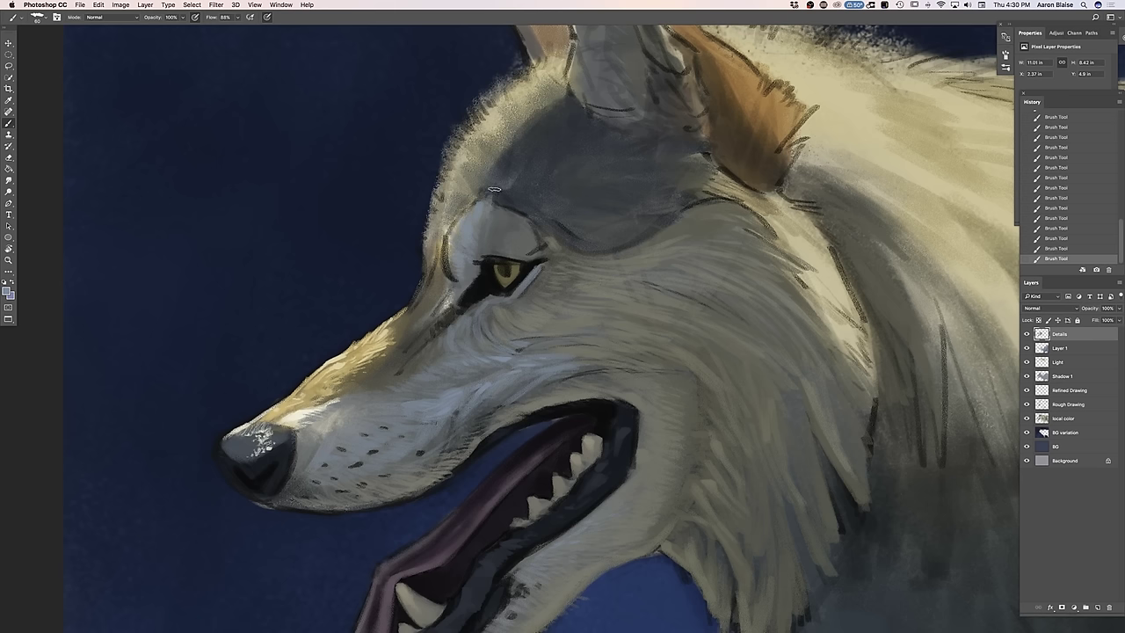
Reduce the brush to 40 px, sample near-black #0c0d0d beside the eye, and paint short dark hairs above it
key("bracketleft")
key("bracketleft")
left_click(7, 291)
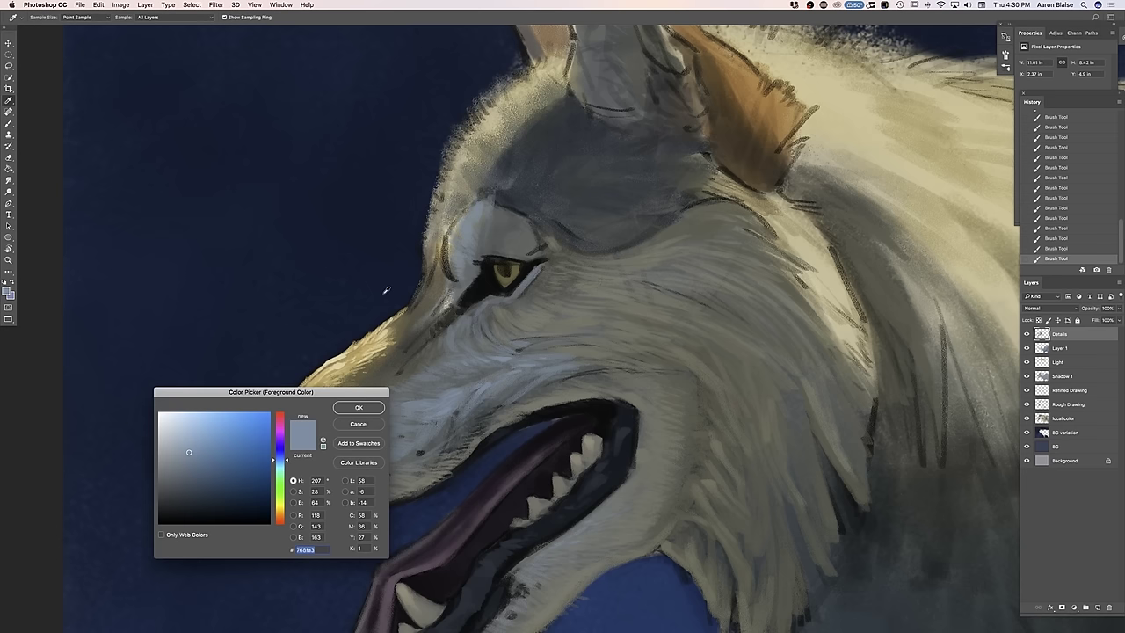
left_click(475, 264)
left_click(360, 408)
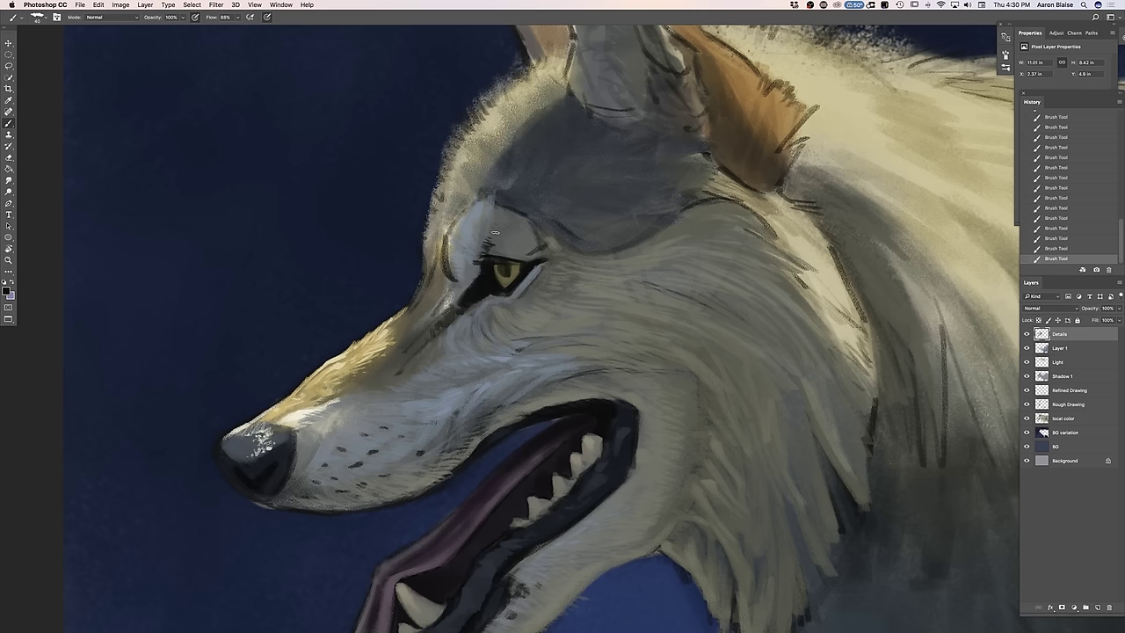
Set the foreground to dark grey #2e3534 and paint fine shadow fur across the brow above the eye
left_click(7, 291)
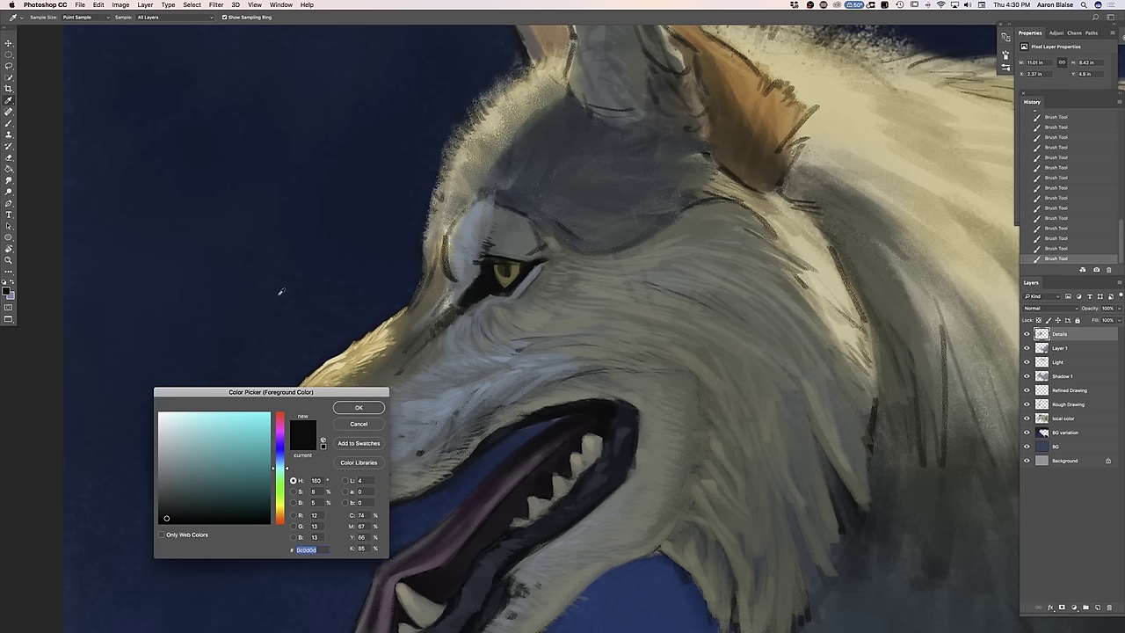
left_click(511, 227)
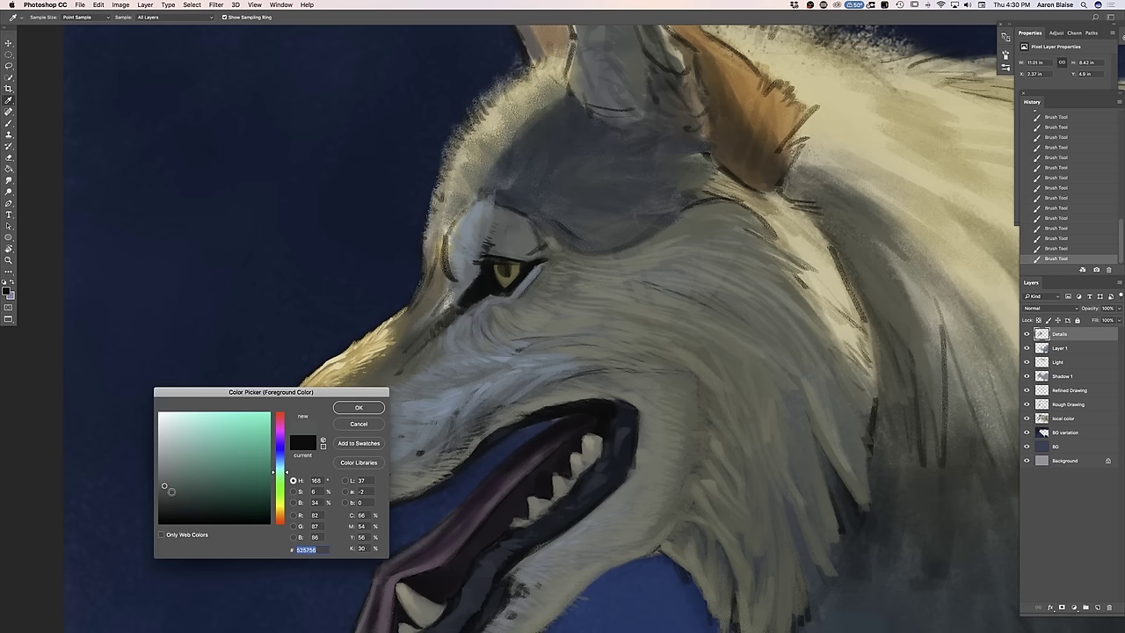
left_click(357, 408)
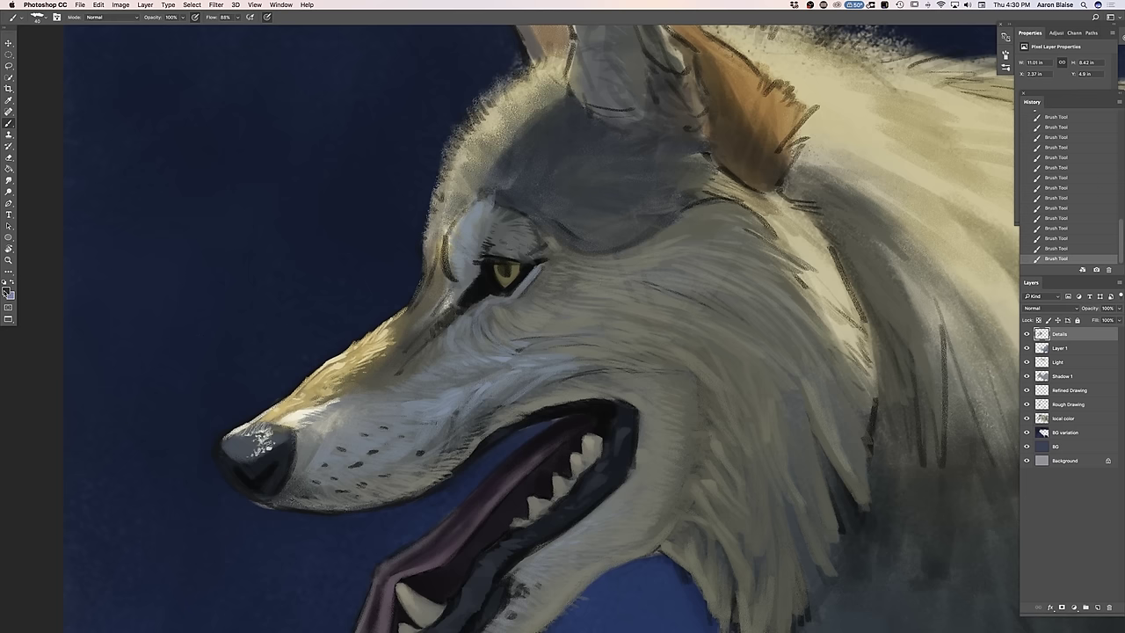
Set the foreground to cream #e6d2a5 sampled from the snout's lit ridge and paint bright fur along the front of the brow
left_click(6, 291)
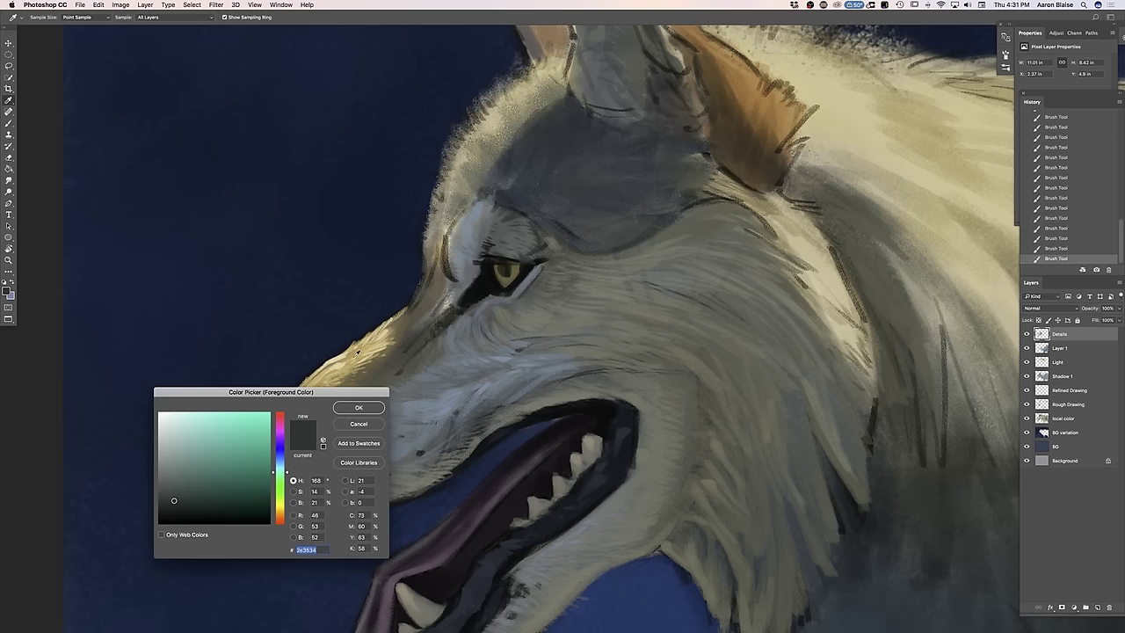
left_click(343, 355)
left_click(348, 405)
mouse_move(474, 205)
left_mouse_down()
mouse_move(480, 193)
mouse_move(457, 208)
left_mouse_up()
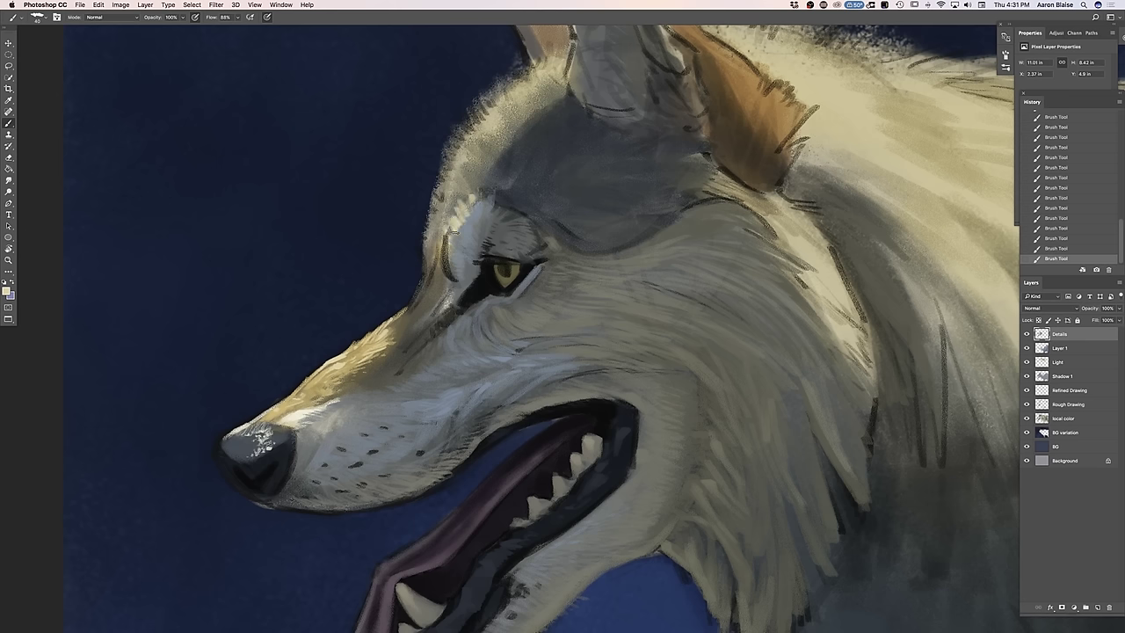
mouse_move(453, 237)
left_mouse_down()
mouse_move(442, 224)
mouse_move(442, 237)
mouse_move(463, 221)
left_mouse_up()
mouse_move(450, 262)
left_mouse_down()
mouse_move(443, 246)
mouse_move(462, 282)
left_mouse_up()
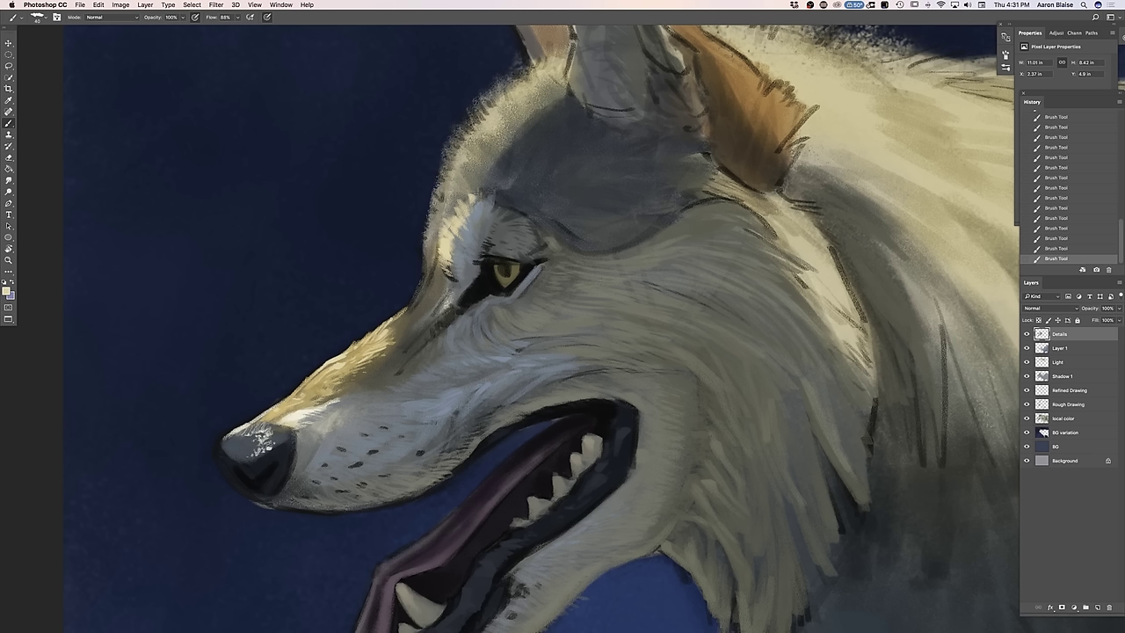
Paint long, thin cream whiskers extending forward from the brow with a 25 px brush
mouse_move(461, 193)
left_mouse_down()
mouse_move(440, 173)
mouse_move(425, 183)
left_mouse_up()
left_click_drag(420, 224, 345, 207)
left_click_drag(429, 244, 365, 238)
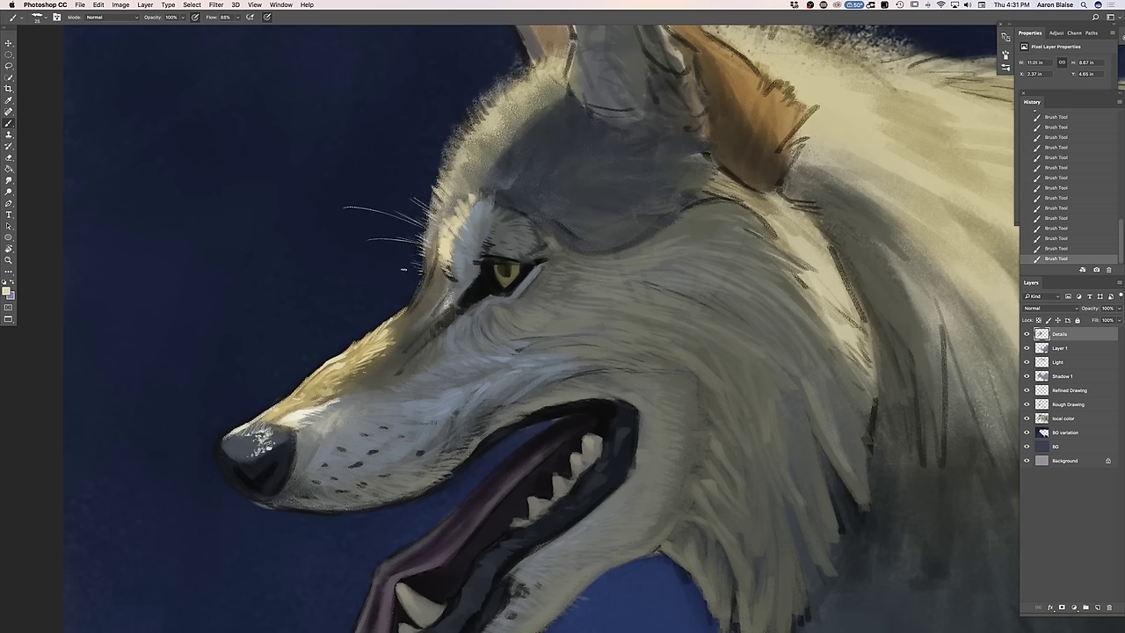
Paint short cream hairs along the lit edge of the forehead up to the ears, enlarging the brush to 35 px
key("super+minus")
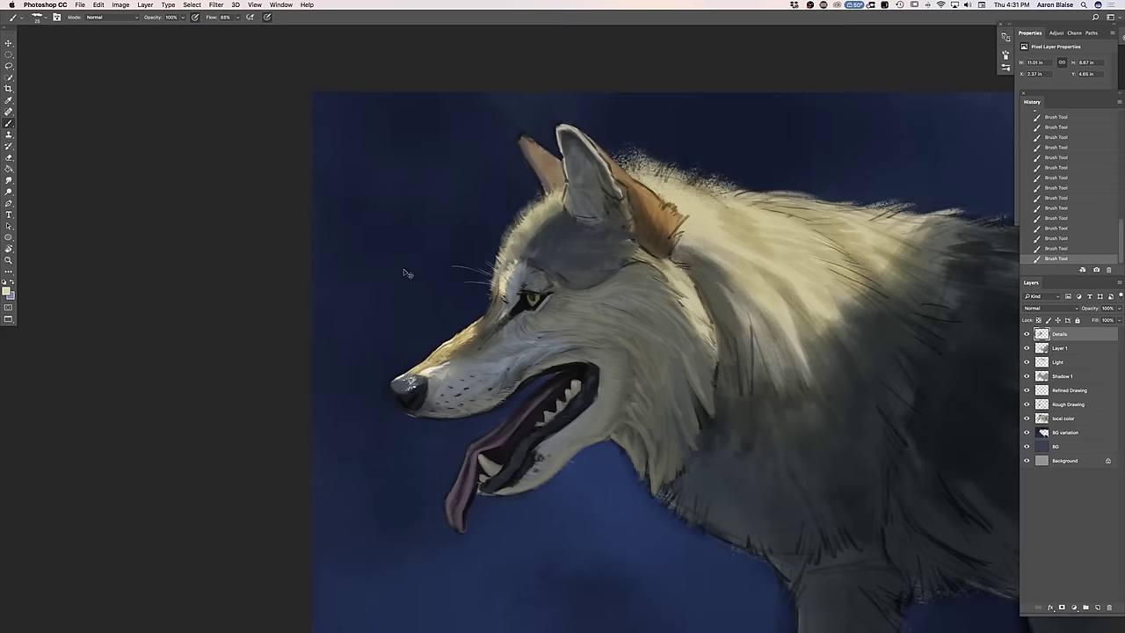
key("super+plus")
key("super+plus")
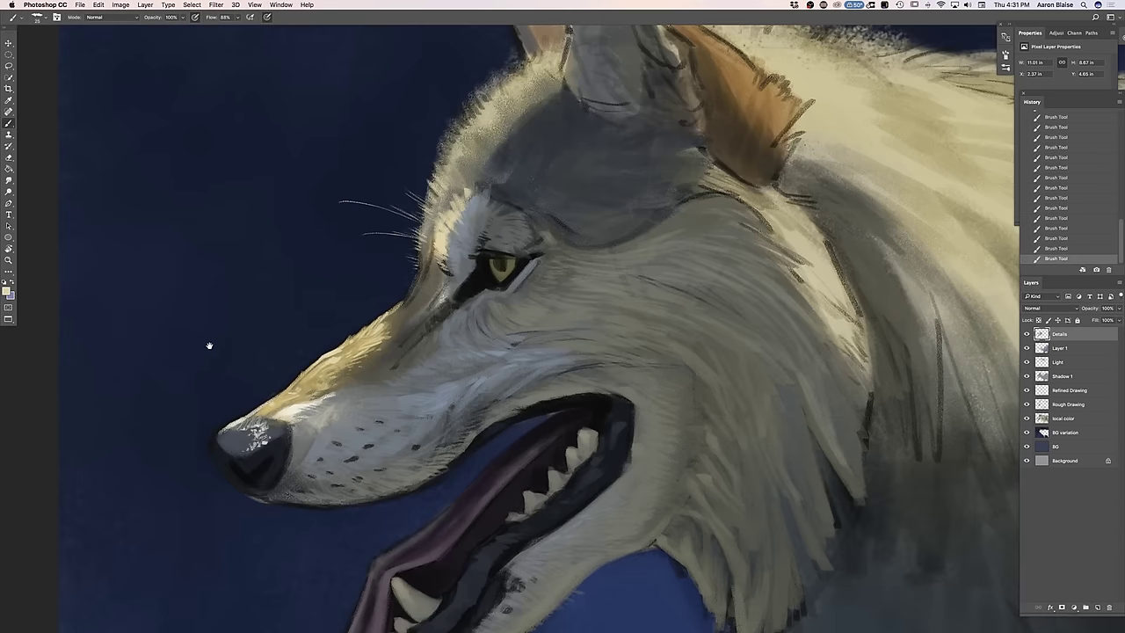
left_click_drag(210, 346, 181, 400)
mouse_move(384, 253)
left_mouse_down()
mouse_move(380, 234)
mouse_move(396, 220)
mouse_move(376, 198)
left_mouse_up()
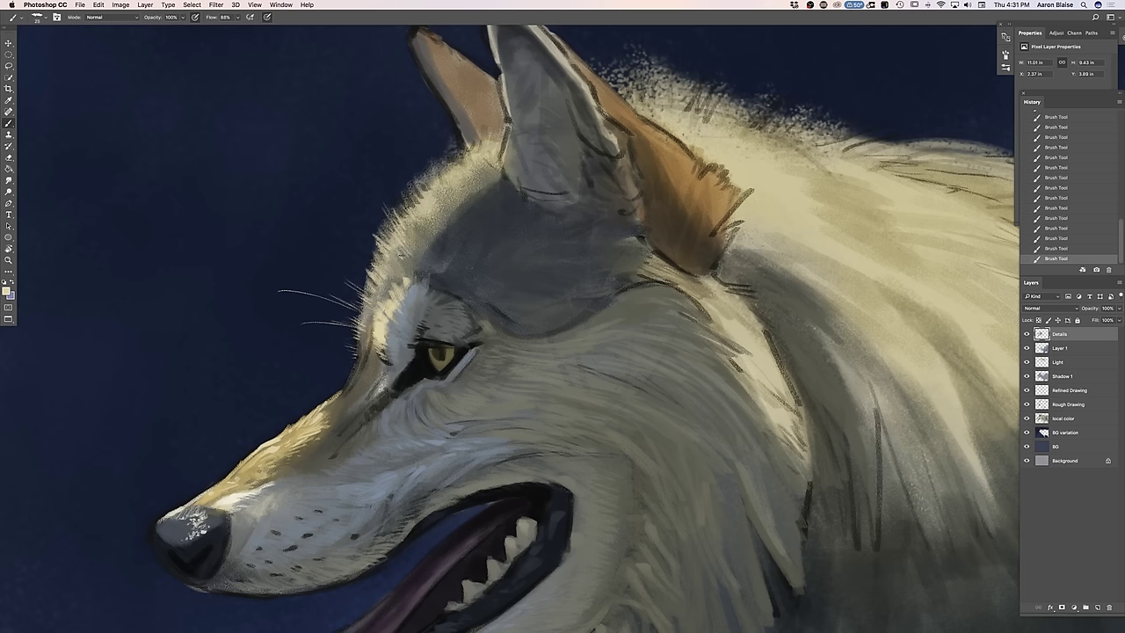
left_click_drag(404, 264, 390, 259)
left_click_drag(449, 203, 447, 189)
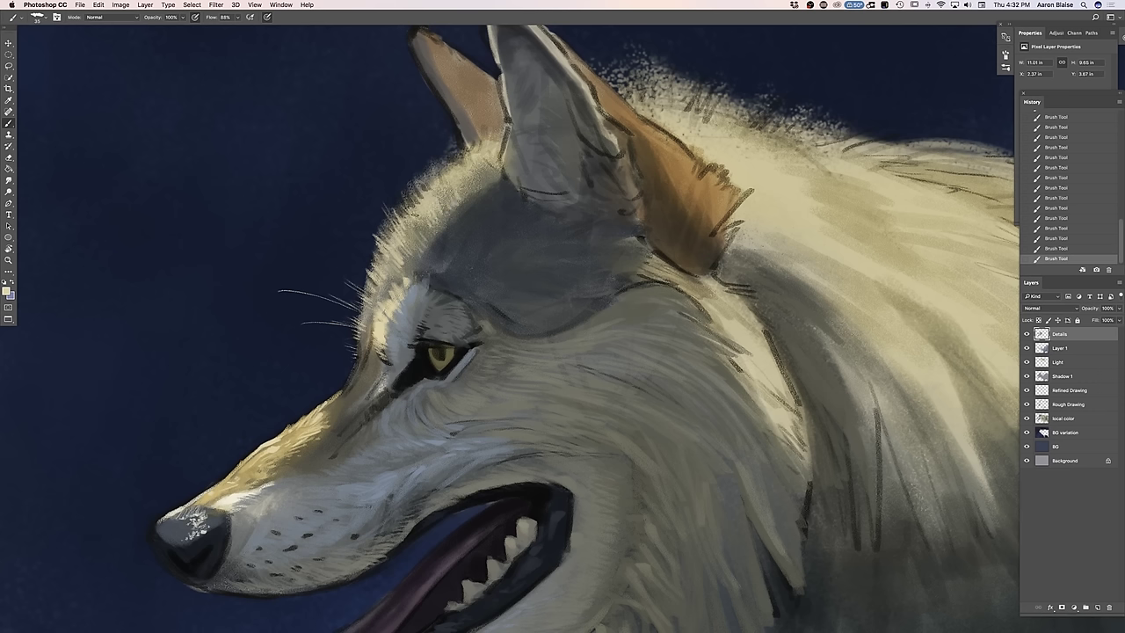
left_click_drag(438, 197, 433, 185)
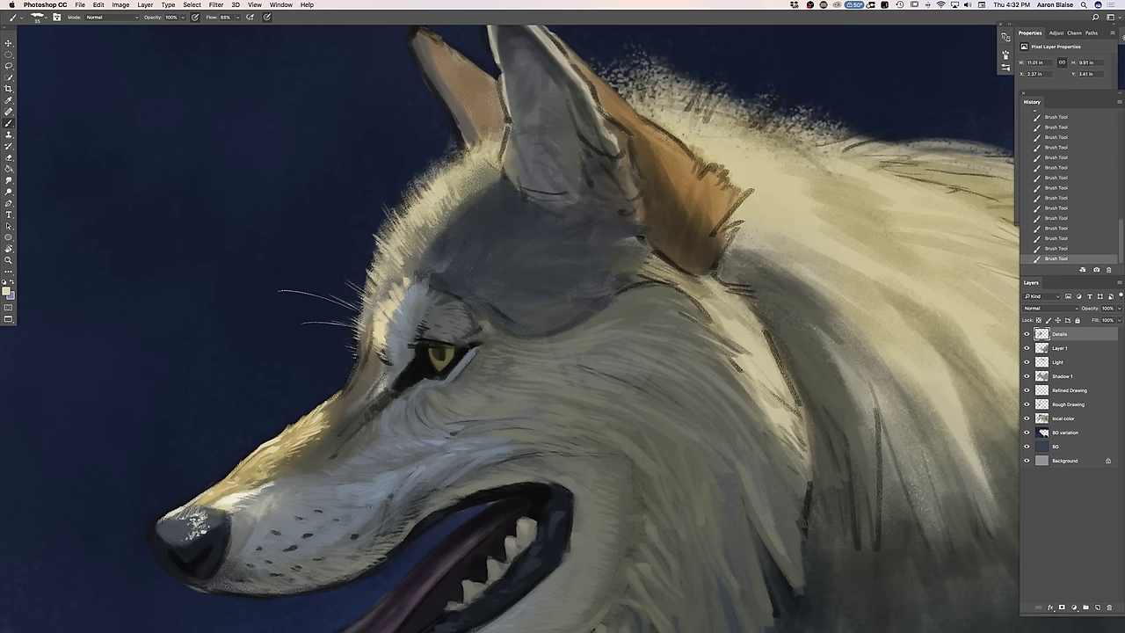
mouse_move(416, 174)
left_mouse_down()
mouse_move(450, 176)
mouse_move(501, 125)
mouse_move(465, 156)
left_mouse_up()
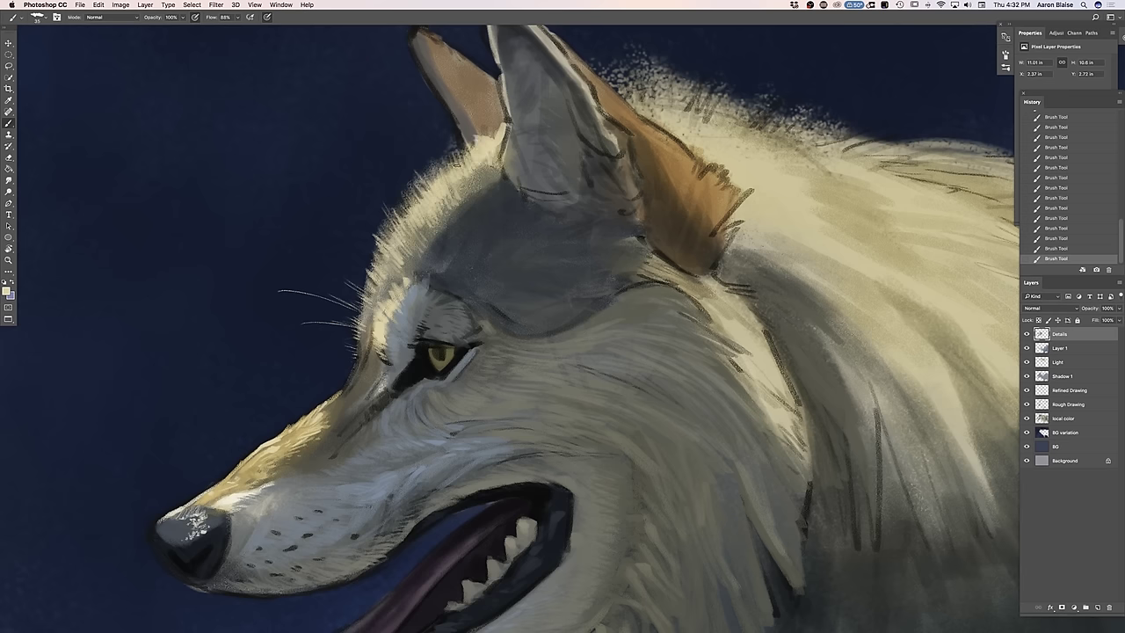
Examine the whole wolf painting at several magnifications to judge the brow and forehead lighting
key("super+minus")
key("super+minus")
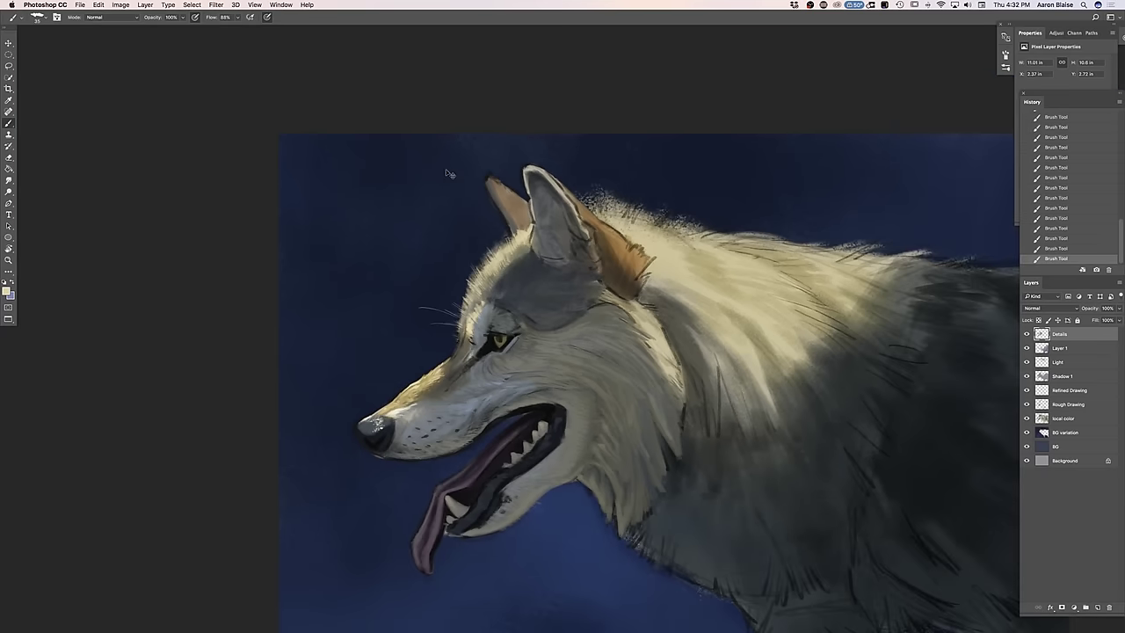
key("super+minus")
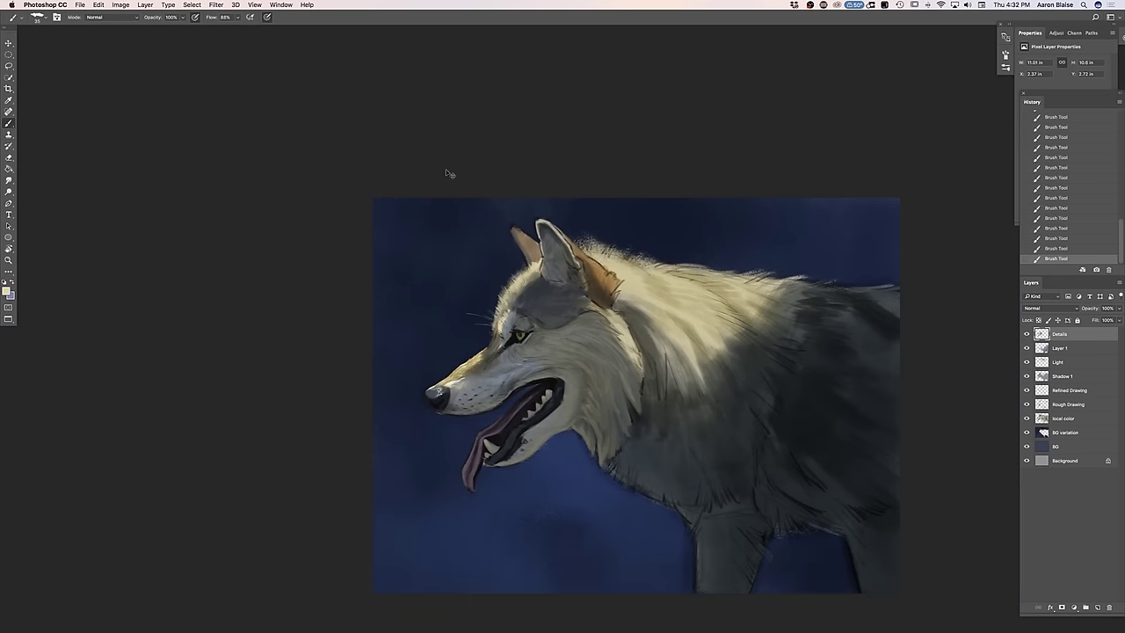
key("super+plus")
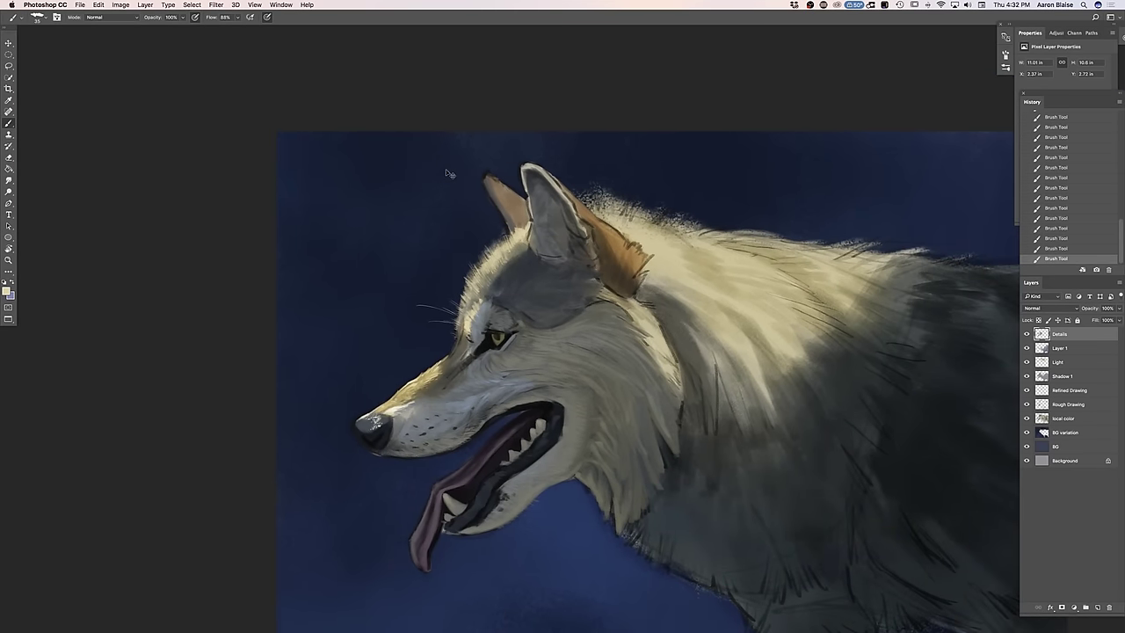
key("super+minus")
key("super+minus")
key("super+plus")
key("super+plus")
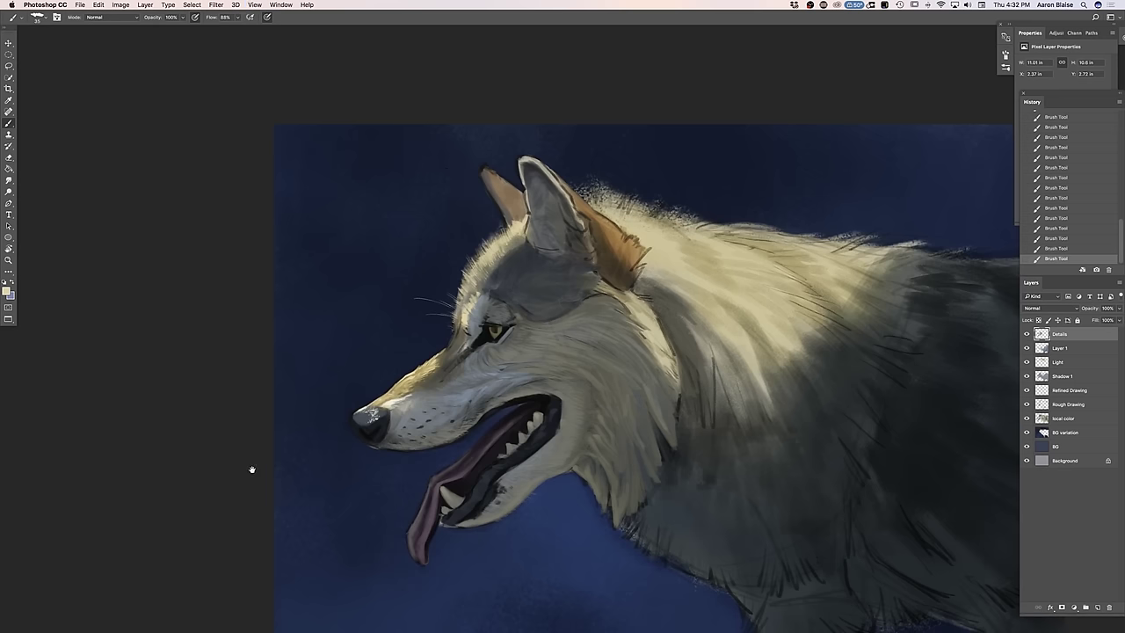
Set the foreground to grey-olive #72705f sampled from the cheek fur and paint a lock below the tip of the neck ruff
left_click_drag(257, 471, 98, 412)
key("super+plus")
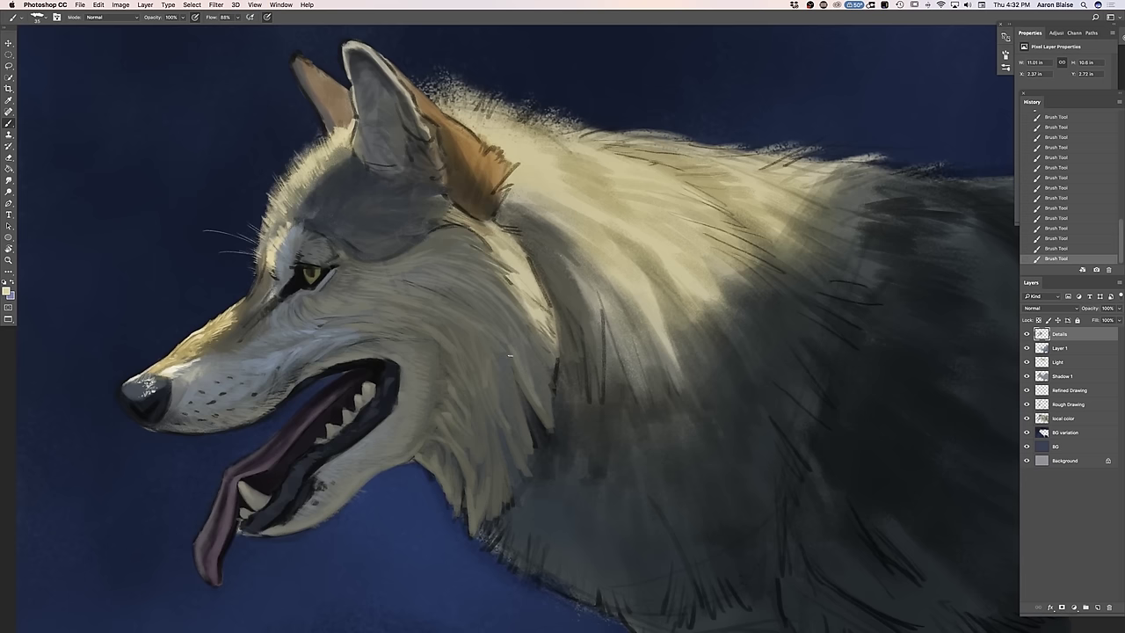
left_click(8, 292)
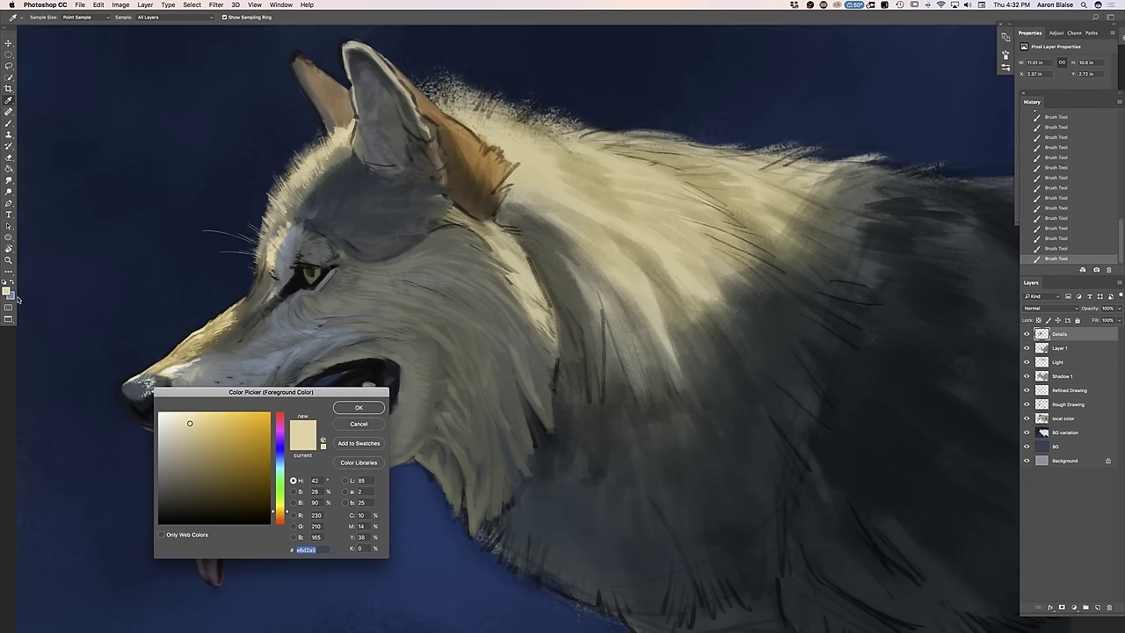
left_click(431, 324)
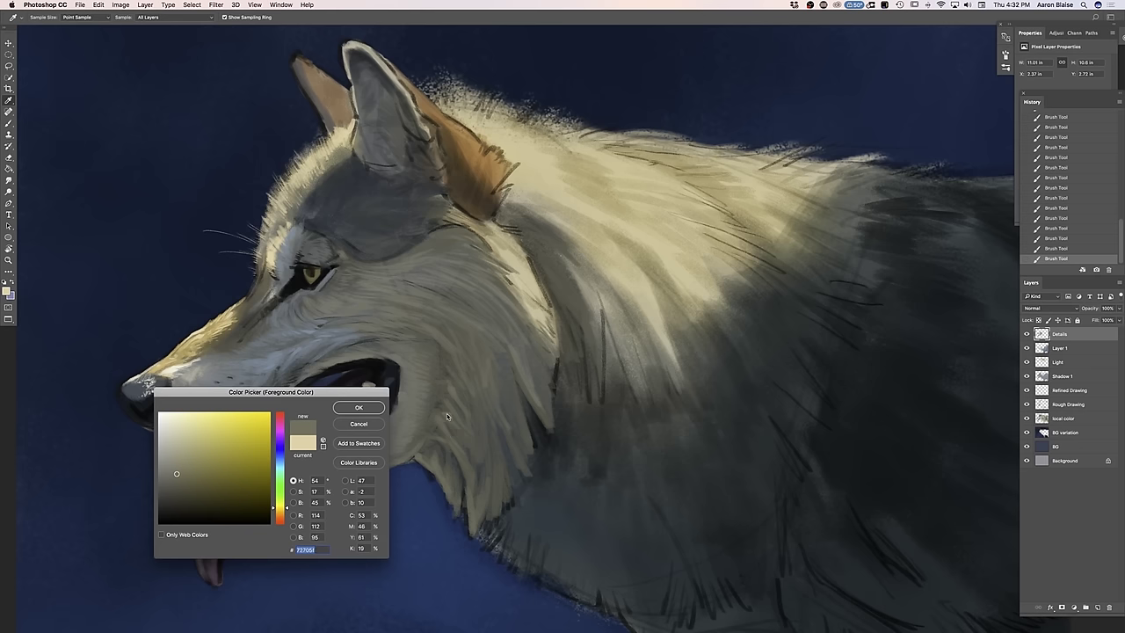
left_click(374, 407)
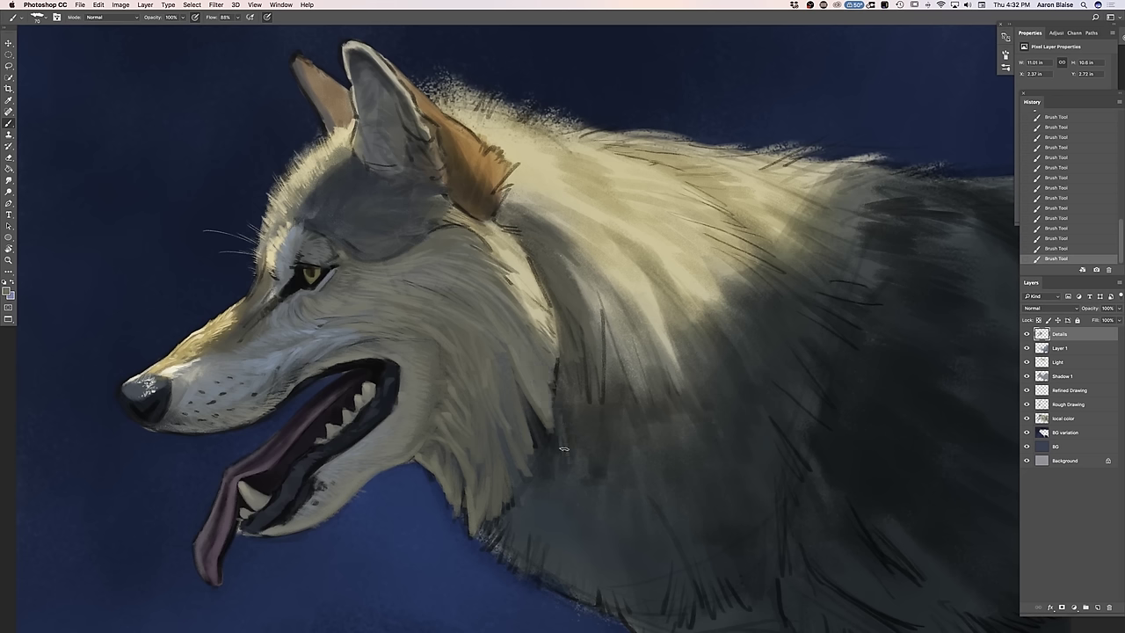
left_click_drag(545, 457, 534, 522)
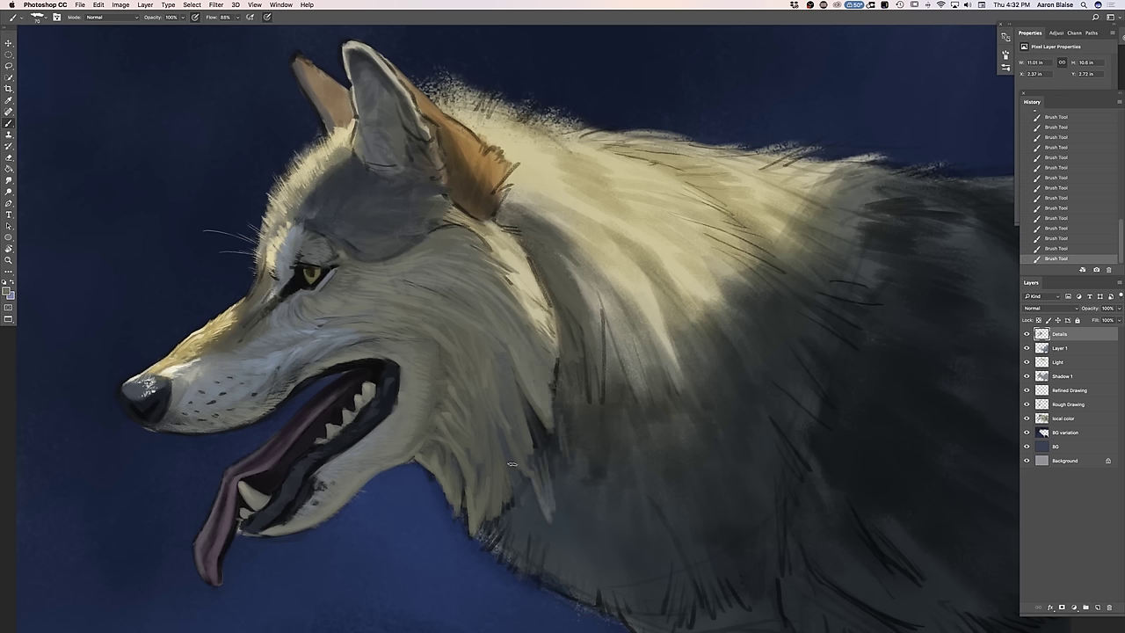
Sample dark grey-green #494d49 from the throat fur and paint downward fur strokes across the chest with the brush enlarged to 150 px
left_click(11, 296)
left_click(500, 480)
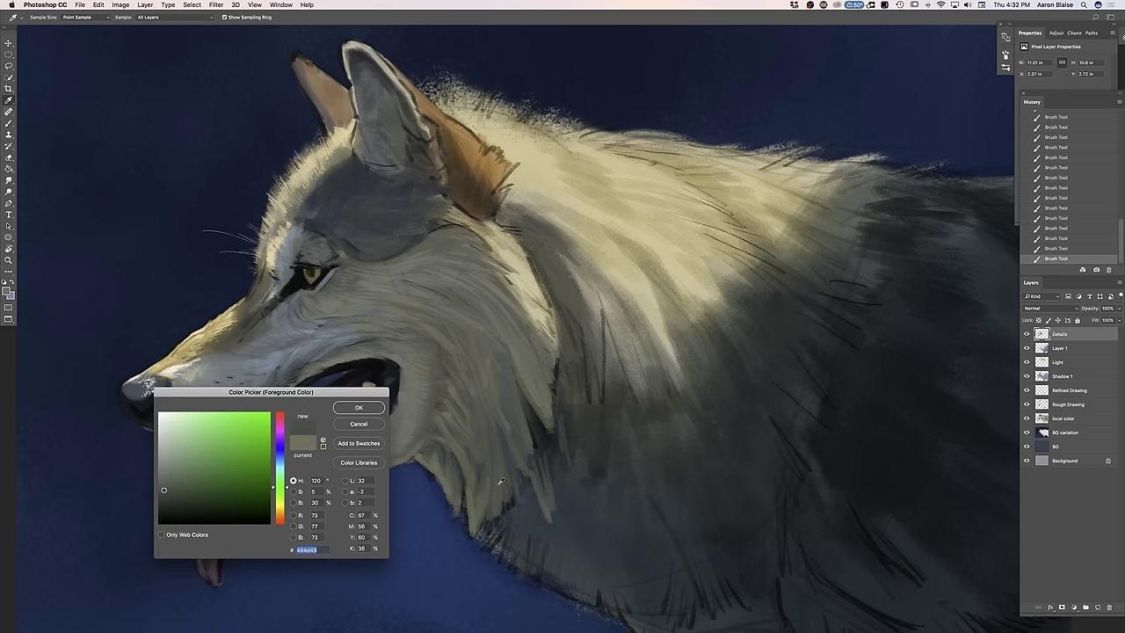
left_click(372, 409)
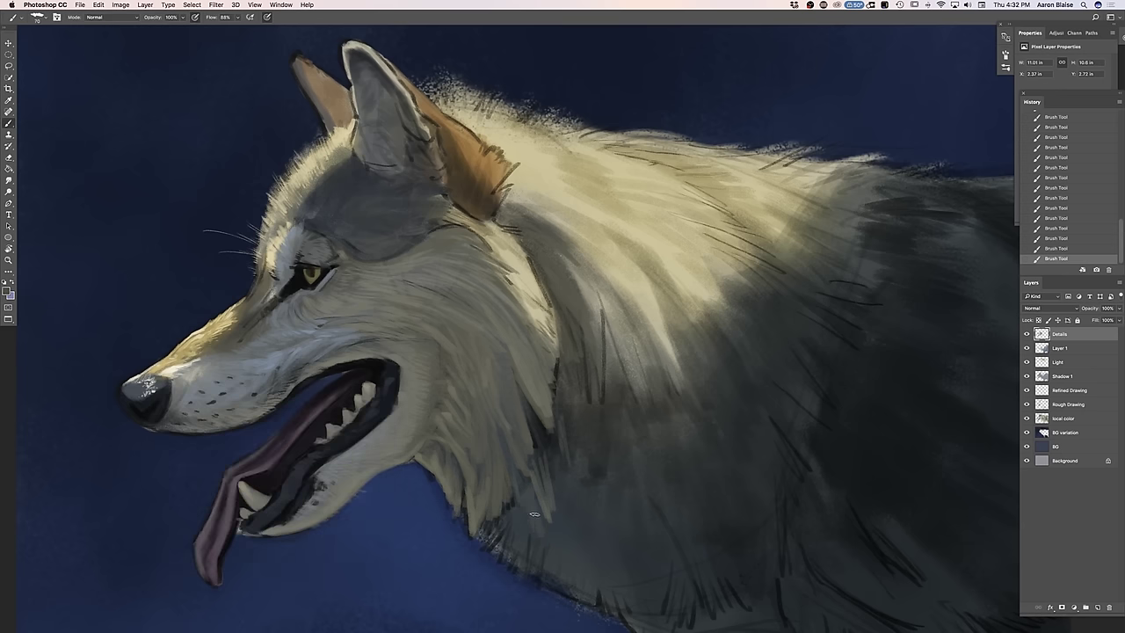
key("]")
key("]")
key("]")
left_click_drag(530, 497, 535, 540)
mouse_move(526, 485)
left_mouse_down()
mouse_move(527, 543)
mouse_move(503, 527)
mouse_move(506, 549)
mouse_move(540, 567)
left_mouse_up()
mouse_move(559, 478)
left_mouse_down()
mouse_move(555, 547)
mouse_move(589, 547)
left_mouse_up()
left_click_drag(594, 462, 600, 543)
mouse_move(604, 490)
left_mouse_down()
mouse_move(617, 541)
mouse_move(631, 538)
left_mouse_up()
mouse_move(636, 464)
left_mouse_down()
mouse_move(652, 526)
mouse_move(669, 524)
mouse_move(657, 485)
mouse_move(710, 547)
left_mouse_up()
mouse_move(714, 496)
left_mouse_down()
mouse_move(723, 577)
mouse_move(760, 550)
left_mouse_up()
left_click_drag(752, 504, 774, 548)
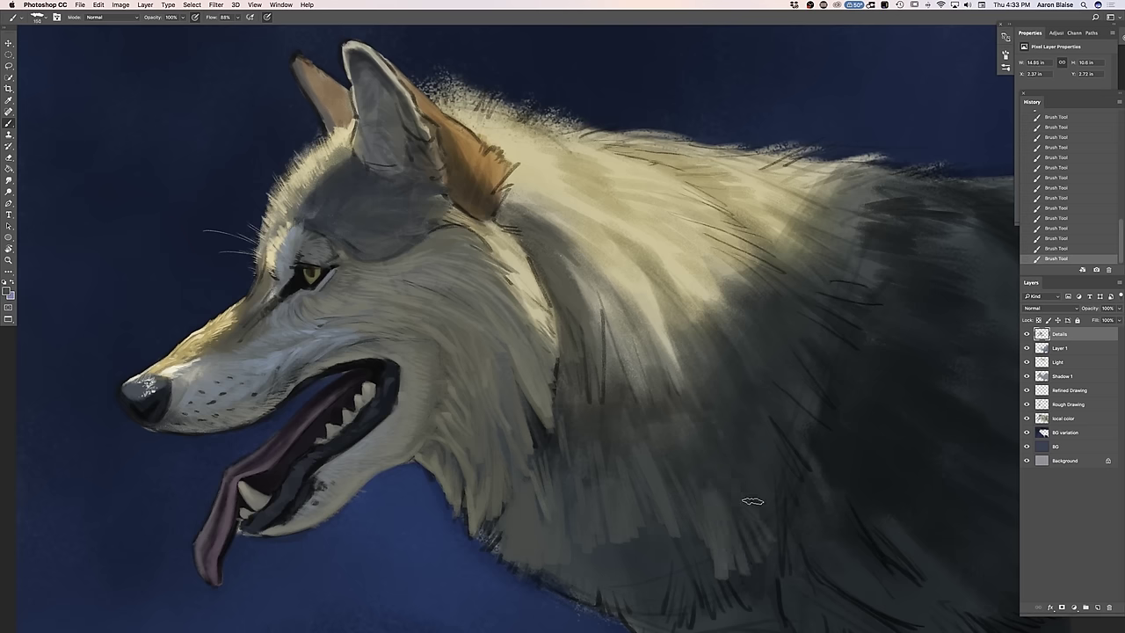
Paint short grey-green fur strokes up the rear edge of the shoulder with a 175 px brush
mouse_move(746, 467)
left_mouse_down()
mouse_move(772, 531)
mouse_move(782, 515)
left_mouse_up()
left_click_drag(766, 439, 795, 485)
left_click_drag(772, 417, 793, 473)
left_click_drag(762, 395, 800, 434)
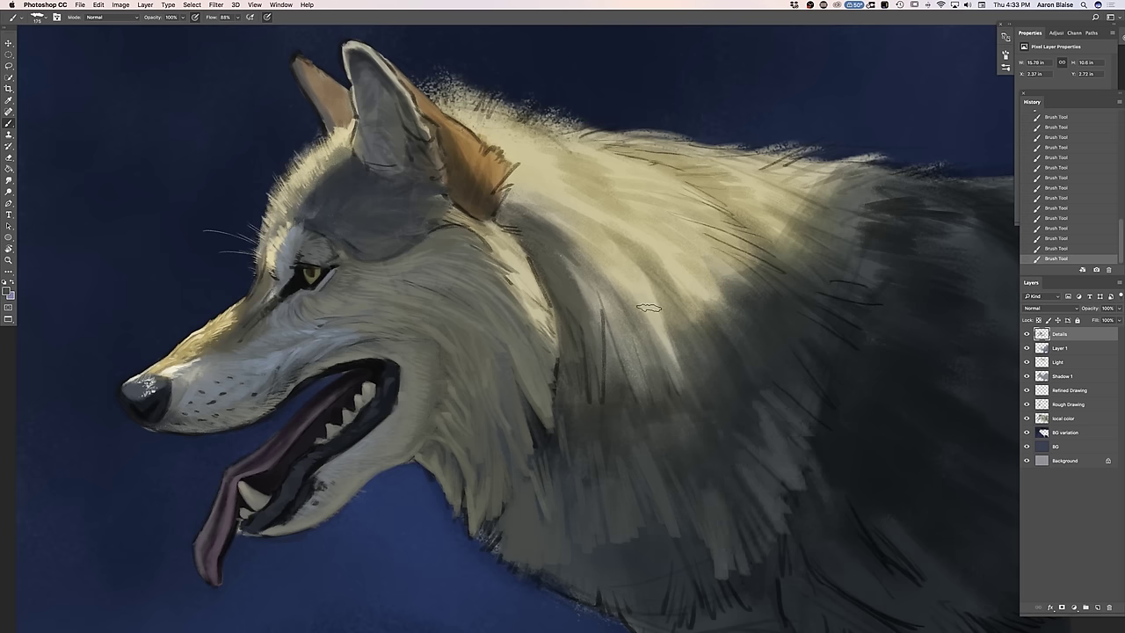
Extend the grey-green fur down the lower chest to just above the front leg
key("super+minus")
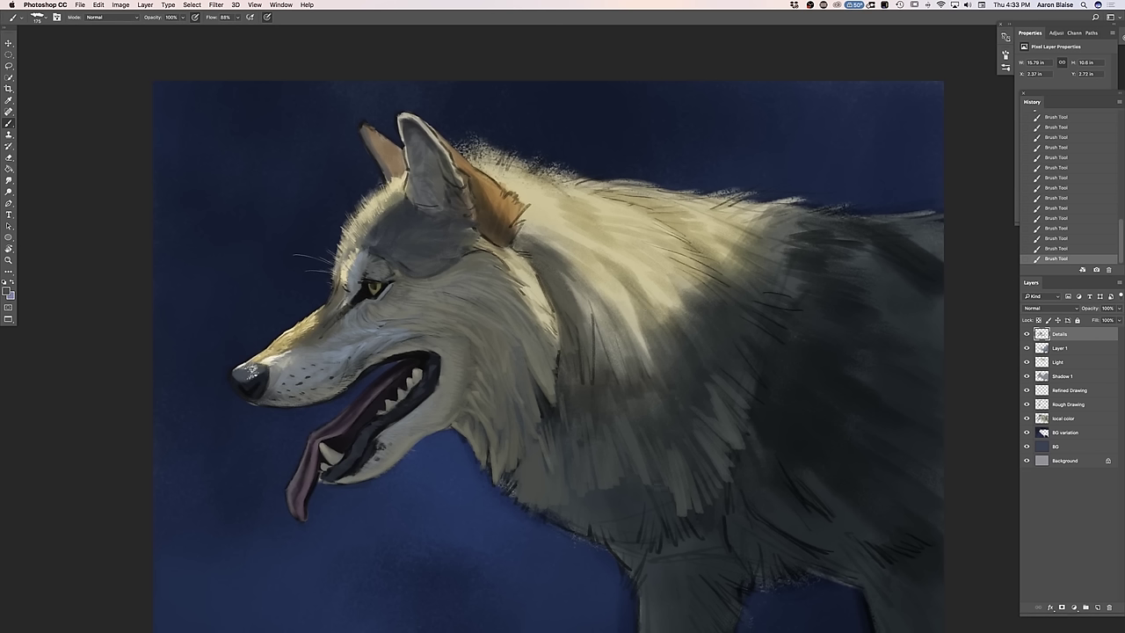
left_click_drag(675, 499, 689, 524)
left_click_drag(655, 457, 677, 529)
mouse_move(661, 492)
left_mouse_down()
mouse_move(675, 537)
mouse_move(653, 515)
mouse_move(653, 545)
left_mouse_up()
left_click_drag(619, 457, 641, 534)
mouse_move(622, 486)
left_mouse_down()
mouse_move(627, 534)
mouse_move(621, 523)
mouse_move(600, 530)
left_mouse_up()
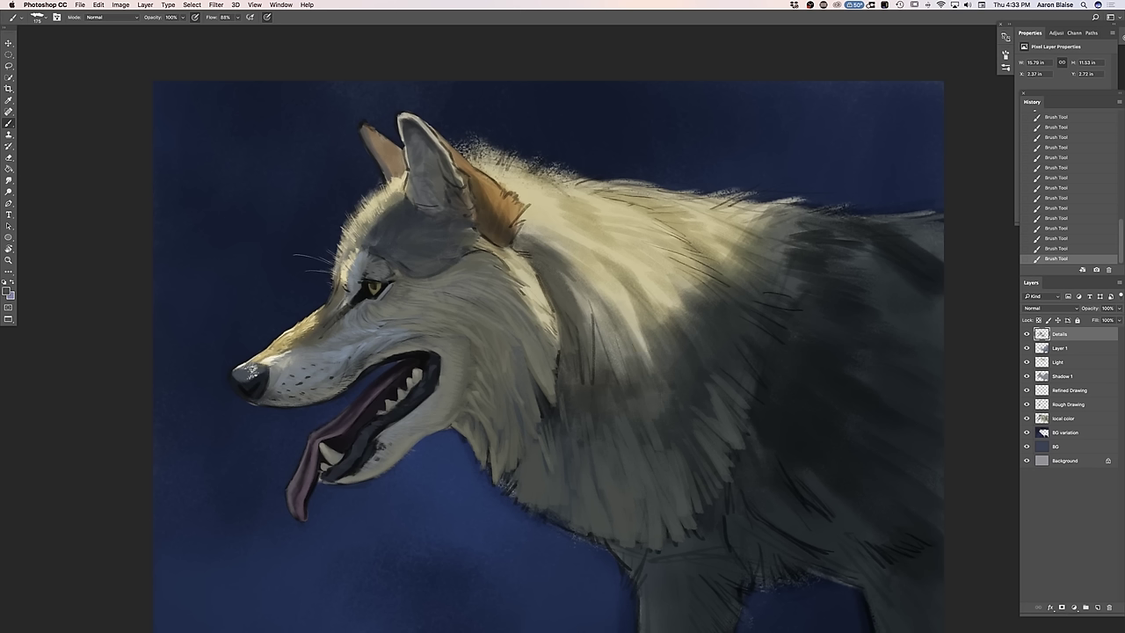
Add grey-green fur strokes along the shoulder's shadow edge and touch up the lower chest
left_click_drag(697, 376, 690, 357)
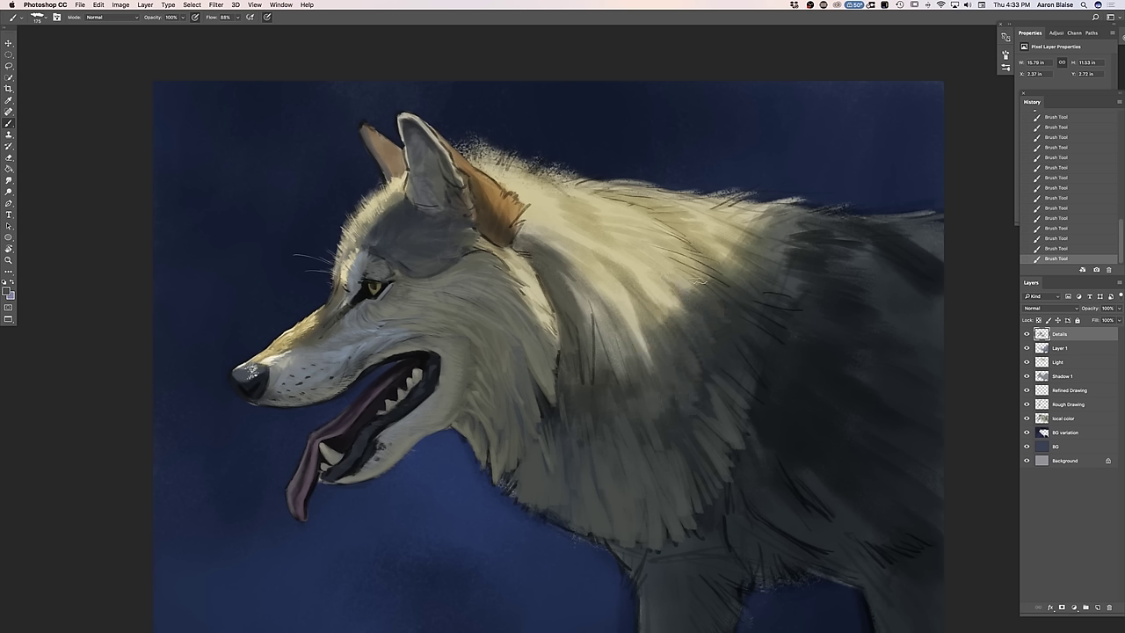
mouse_move(740, 398)
left_mouse_down()
mouse_move(729, 350)
mouse_move(755, 354)
mouse_move(762, 330)
left_mouse_up()
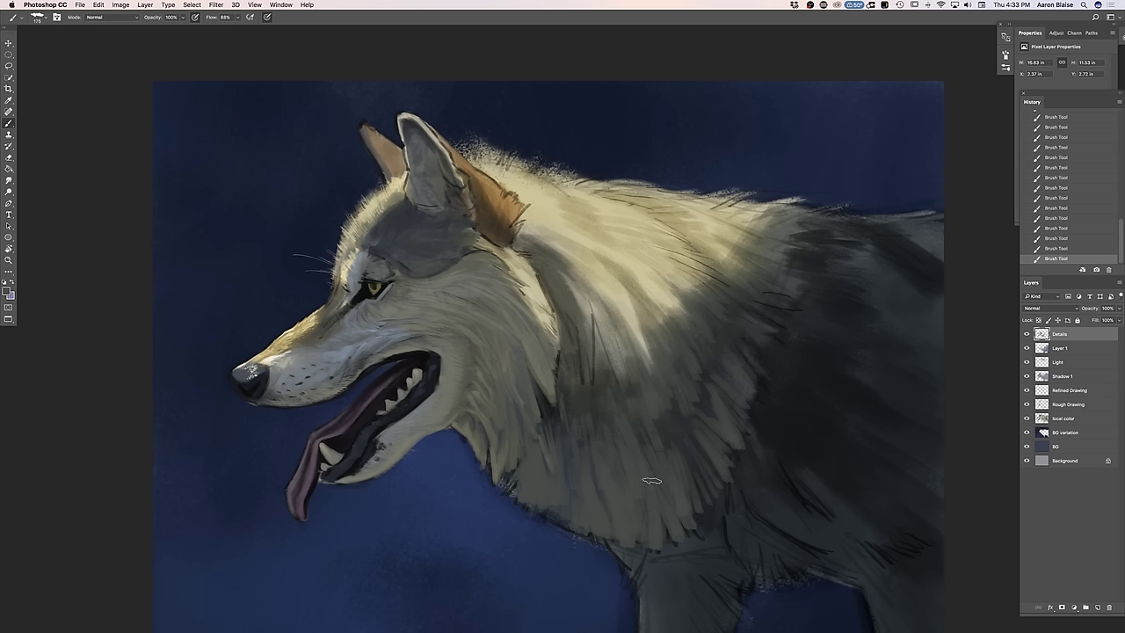
left_click_drag(682, 513, 694, 527)
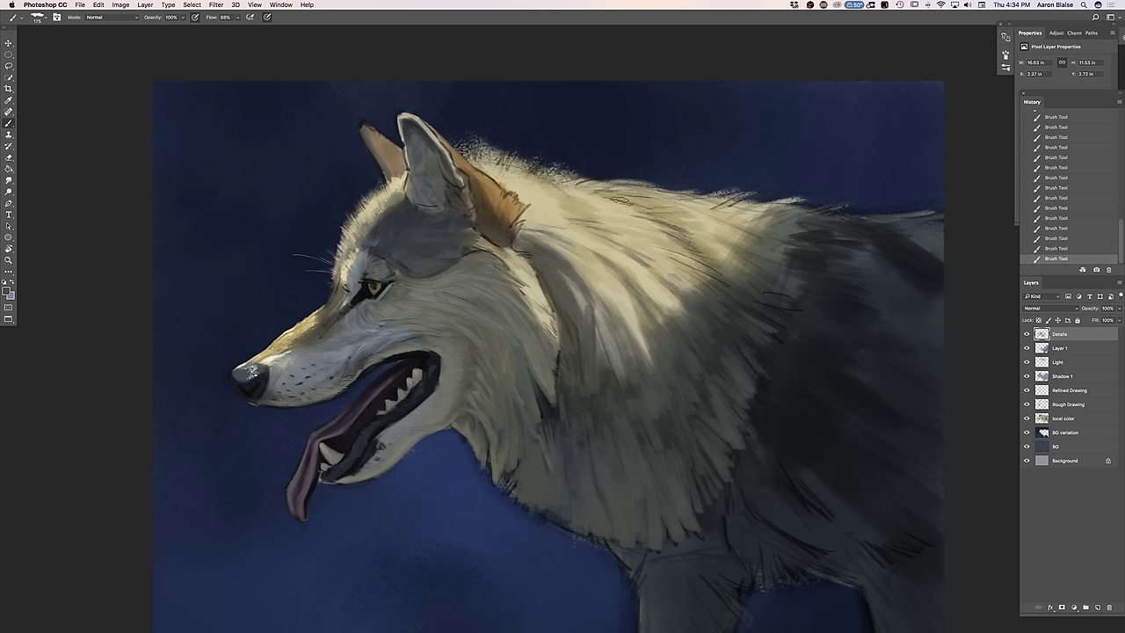
Paint grey-green fur from behind the front leg along the belly and down the far leg, keeping #494d49
key("super+minus")
key("super+minus")
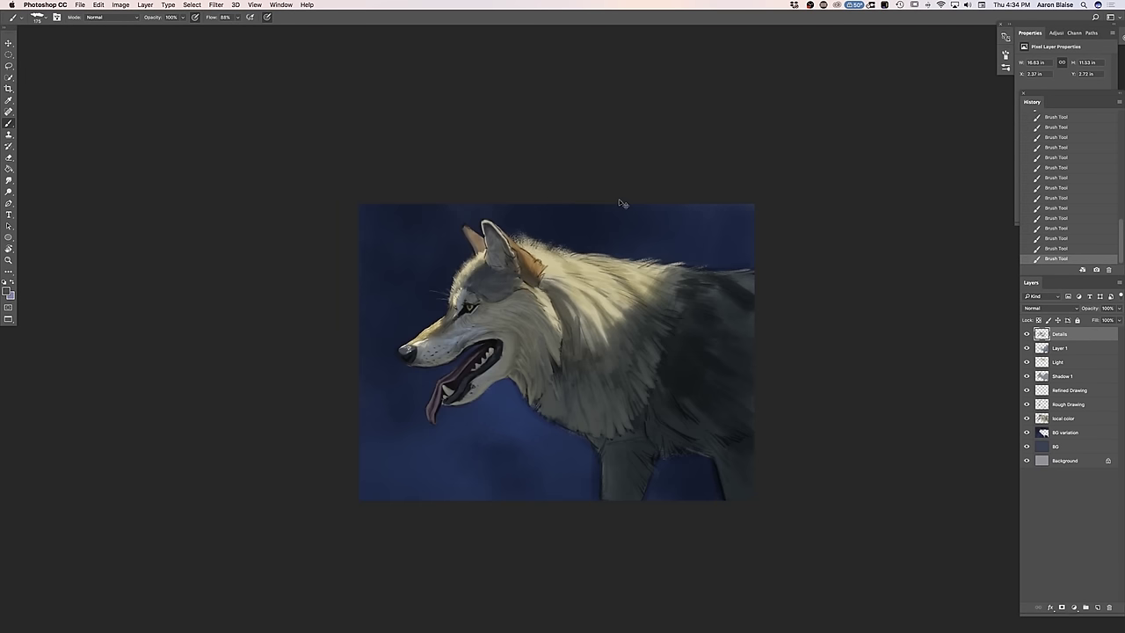
key("super+plus")
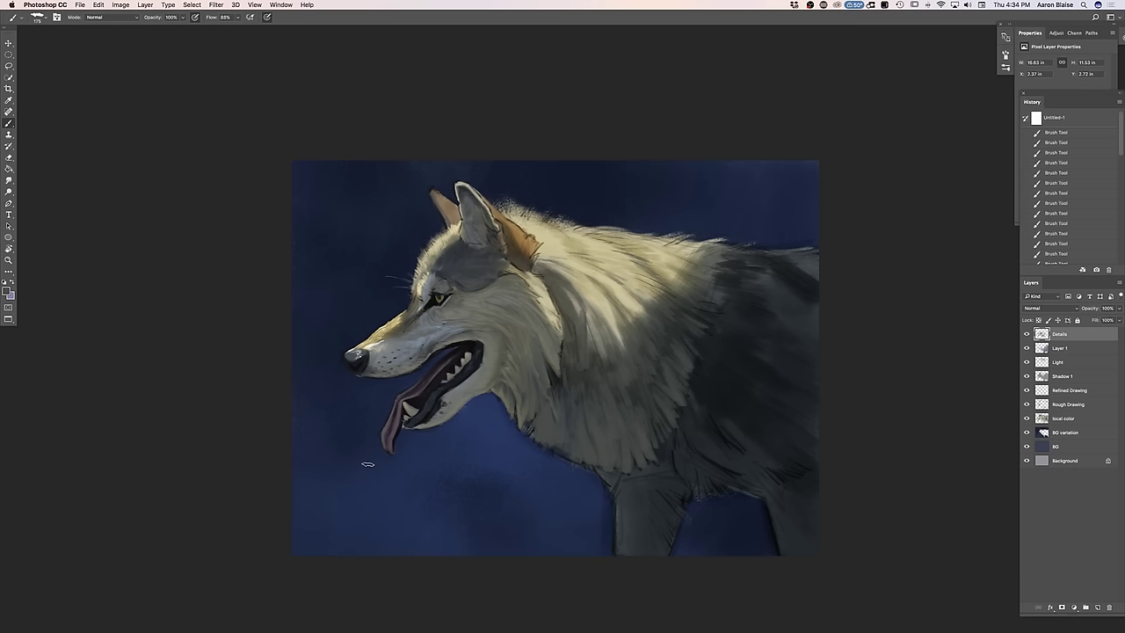
mouse_move(667, 423)
left_mouse_down()
mouse_move(699, 471)
mouse_move(683, 442)
mouse_move(740, 481)
left_mouse_up()
left_click(10, 291)
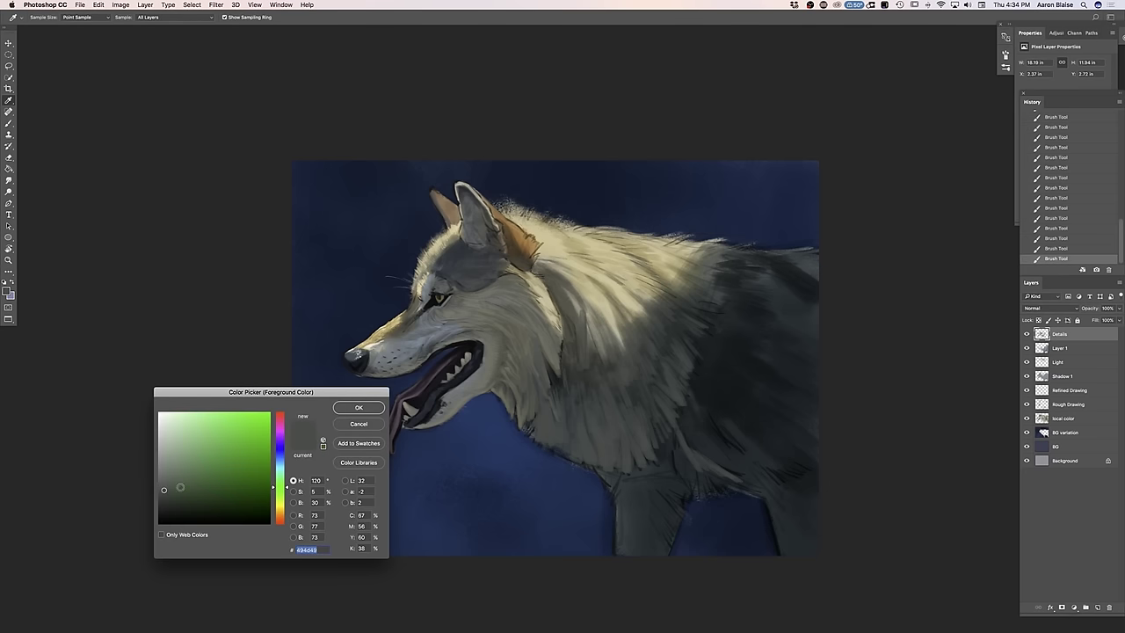
left_click(356, 424)
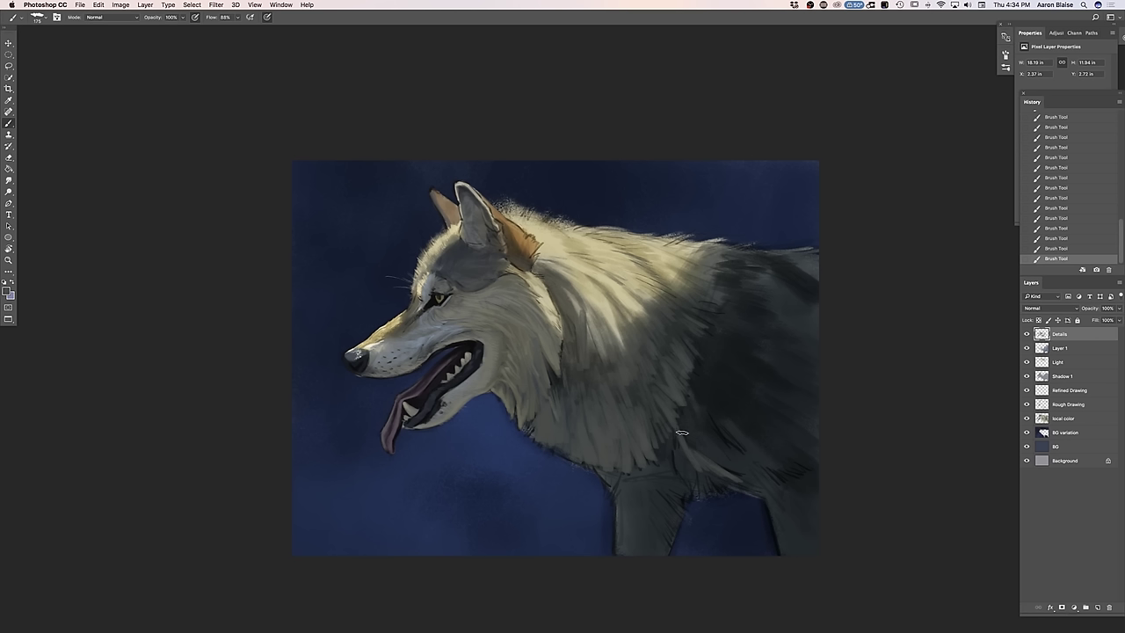
mouse_move(696, 450)
left_mouse_down()
mouse_move(744, 484)
mouse_move(677, 436)
mouse_move(704, 466)
mouse_move(676, 445)
mouse_move(697, 473)
mouse_move(689, 481)
mouse_move(678, 459)
mouse_move(682, 480)
mouse_move(649, 456)
mouse_move(679, 467)
mouse_move(683, 434)
mouse_move(693, 434)
mouse_move(748, 481)
mouse_move(694, 416)
mouse_move(776, 499)
mouse_move(782, 529)
mouse_move(765, 493)
mouse_move(802, 545)
left_mouse_up()
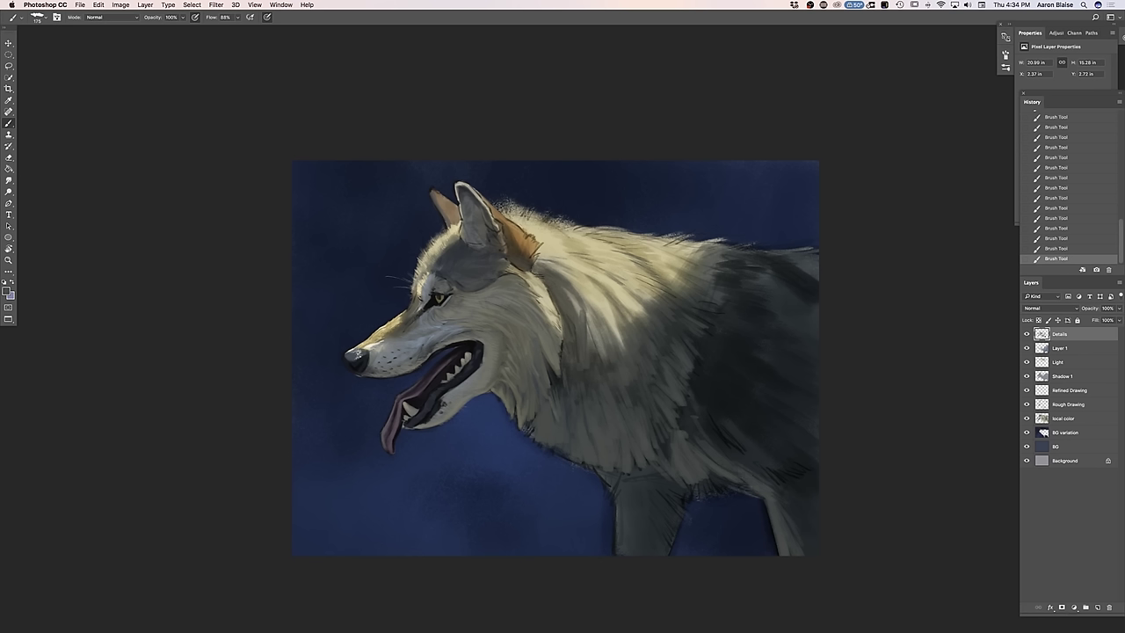
mouse_move(763, 479)
left_mouse_down()
mouse_move(804, 473)
mouse_move(794, 457)
mouse_move(821, 455)
mouse_move(795, 475)
mouse_move(751, 454)
left_mouse_up()
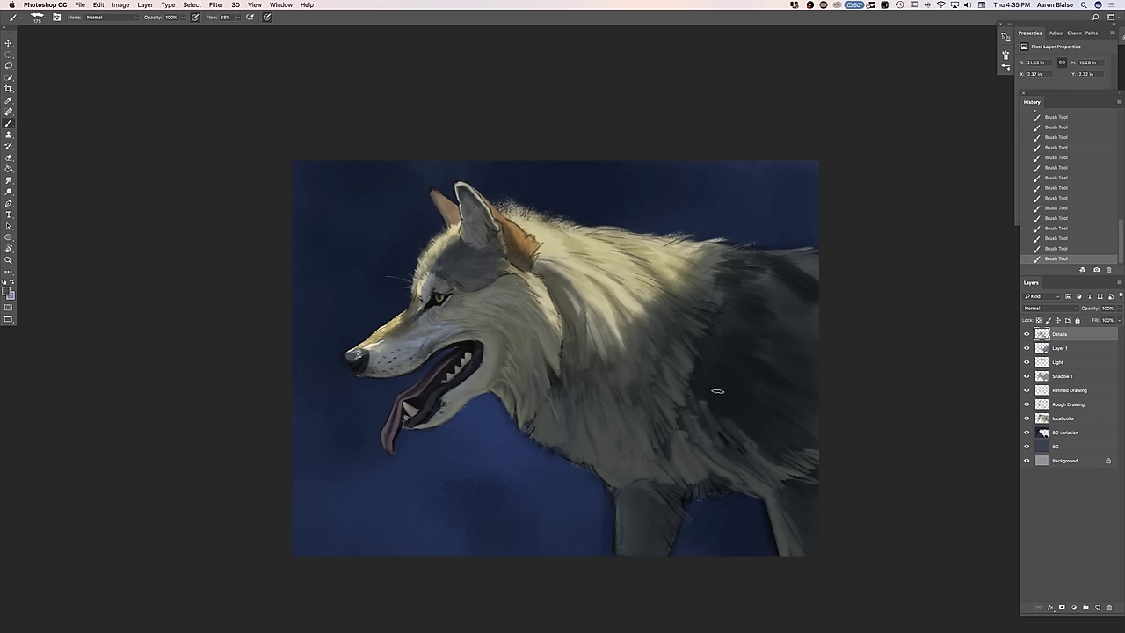
Brush grey-green fur strokes over the lower flank and down the length of the near front leg
mouse_move(737, 406)
left_mouse_down()
mouse_move(770, 438)
mouse_move(761, 420)
mouse_move(796, 434)
mouse_move(760, 406)
mouse_move(788, 465)
left_mouse_up()
left_click_drag(757, 443, 782, 466)
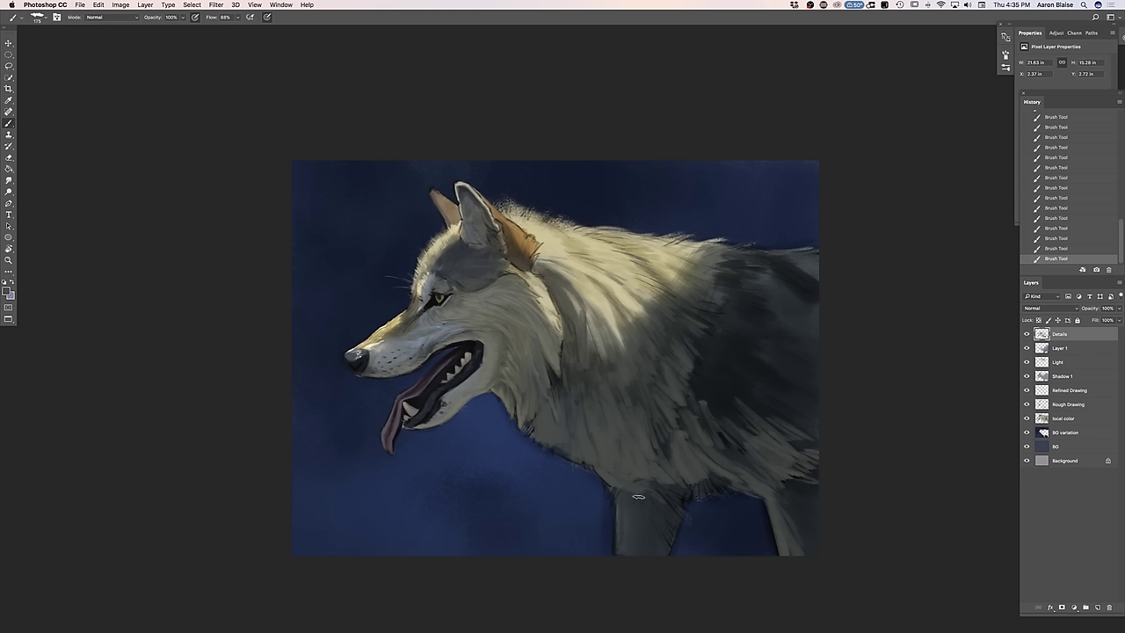
left_click_drag(621, 489, 622, 553)
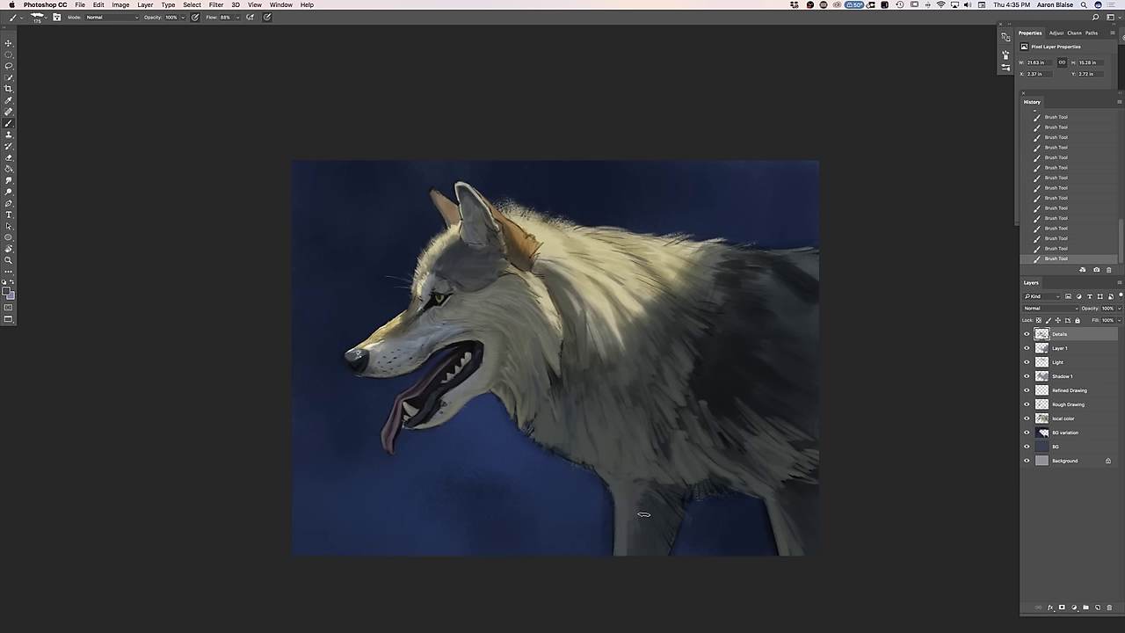
left_click_drag(646, 517, 642, 553)
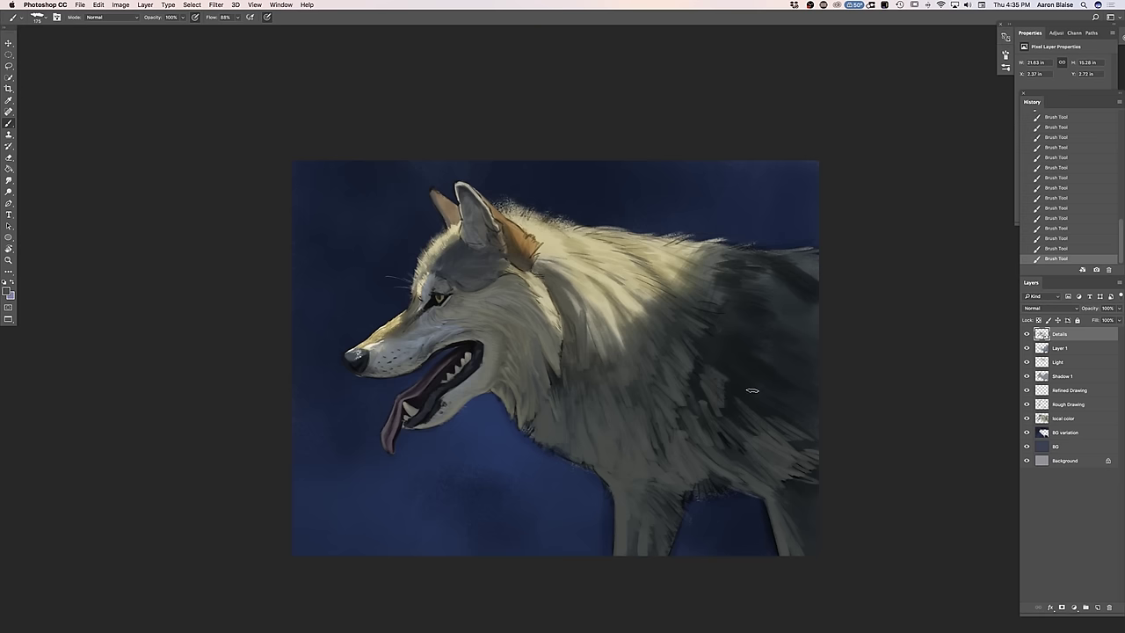
Darken the foreground to grey-green #2c2f2c and paint dark fur over the flank and rear belly
left_click(9, 293)
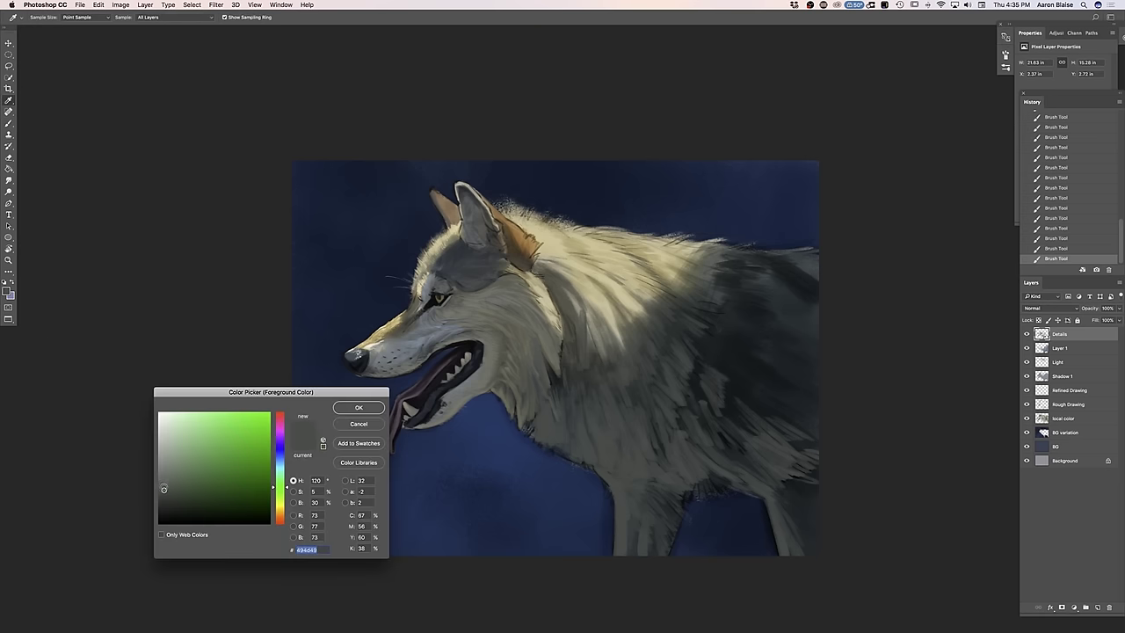
left_click_drag(166, 495, 165, 497)
left_click(351, 410)
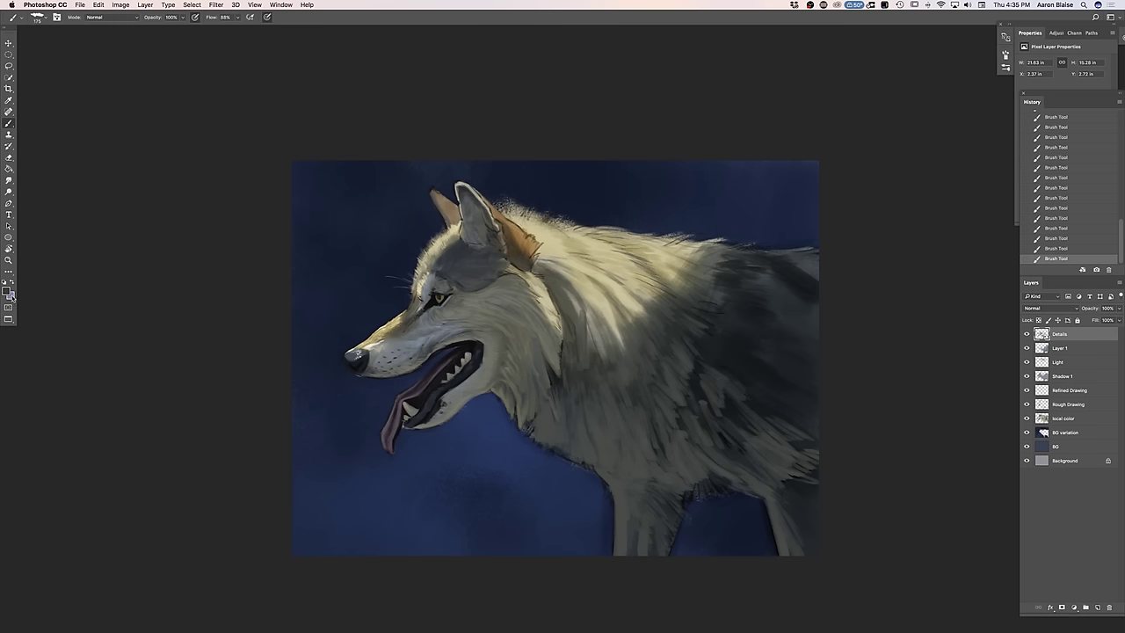
left_click(9, 294)
left_click(165, 501)
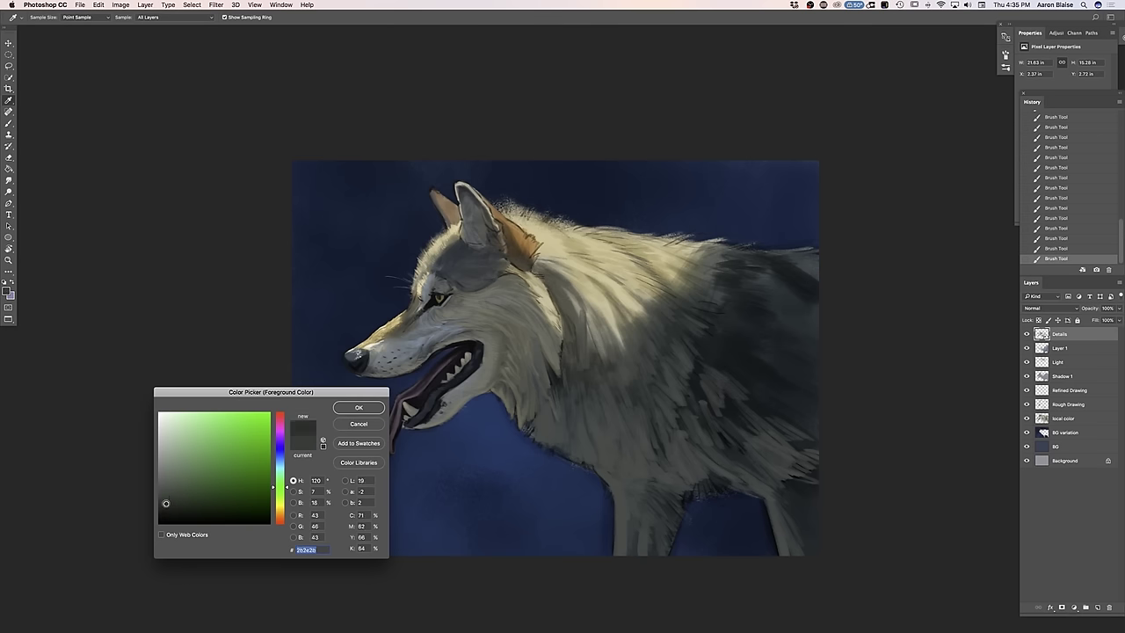
left_click(359, 408)
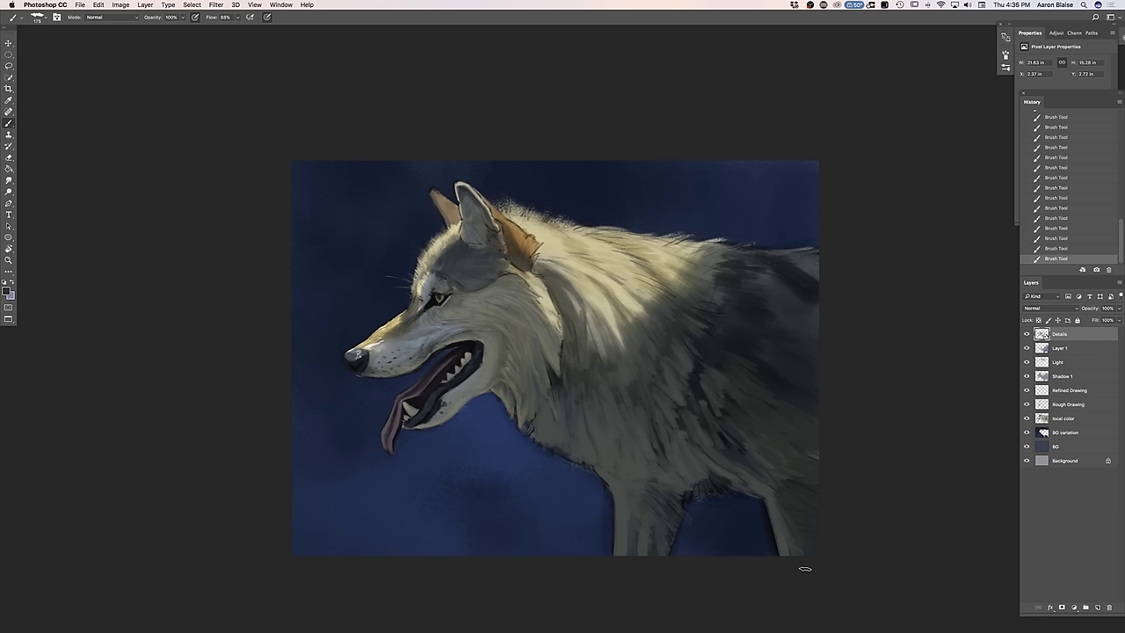
Set the foreground to blue-grey #3f454b and paint fur along the upper back and flank with a 300 px brush
key("bracketright")
key("bracketright")
key("bracketright")
left_click(7, 291)
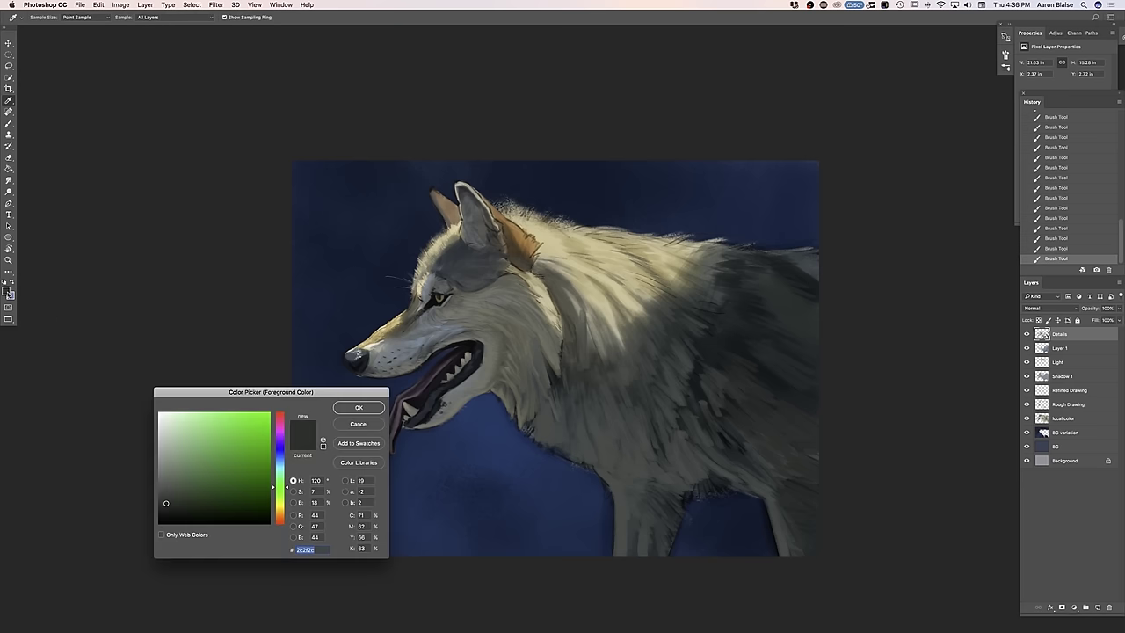
left_click_drag(281, 468, 281, 460)
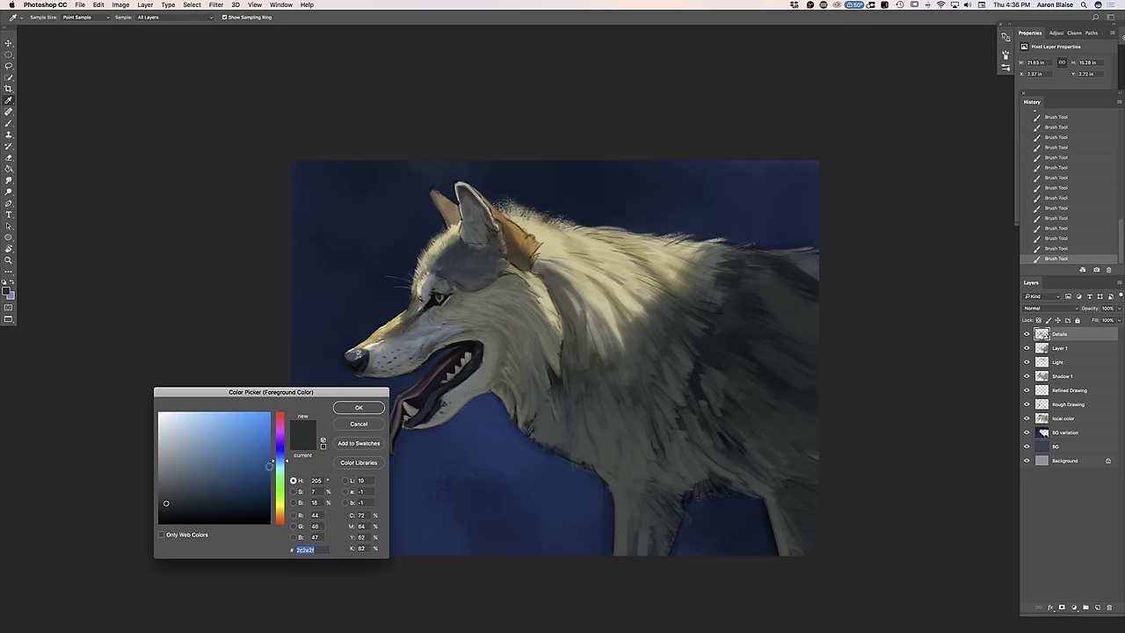
left_click(177, 489)
left_click(281, 459)
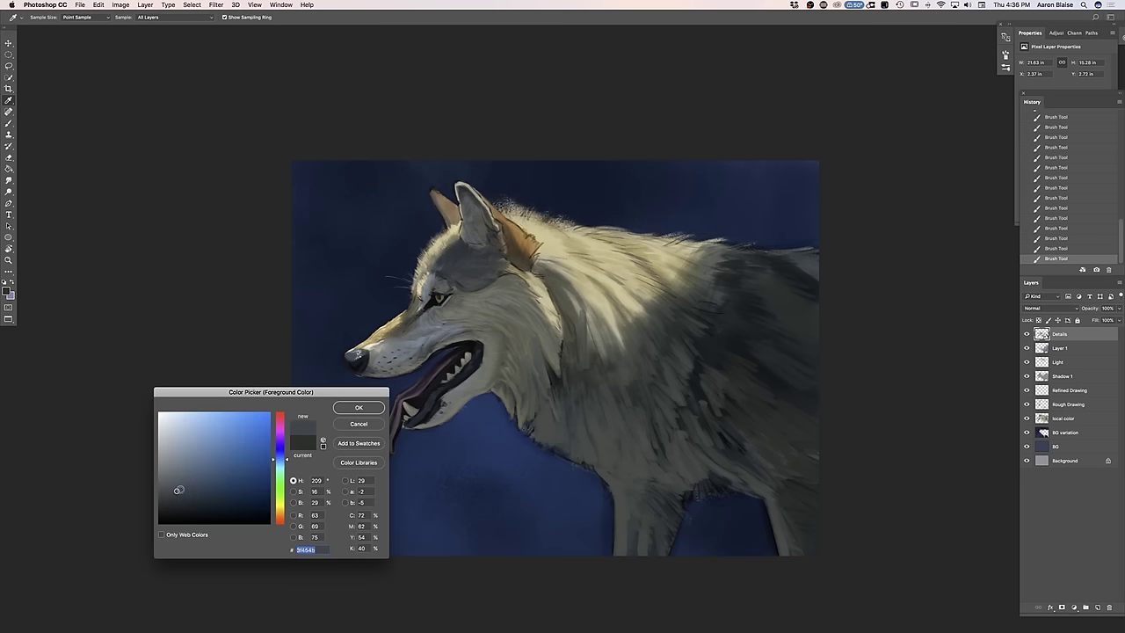
left_click(354, 409)
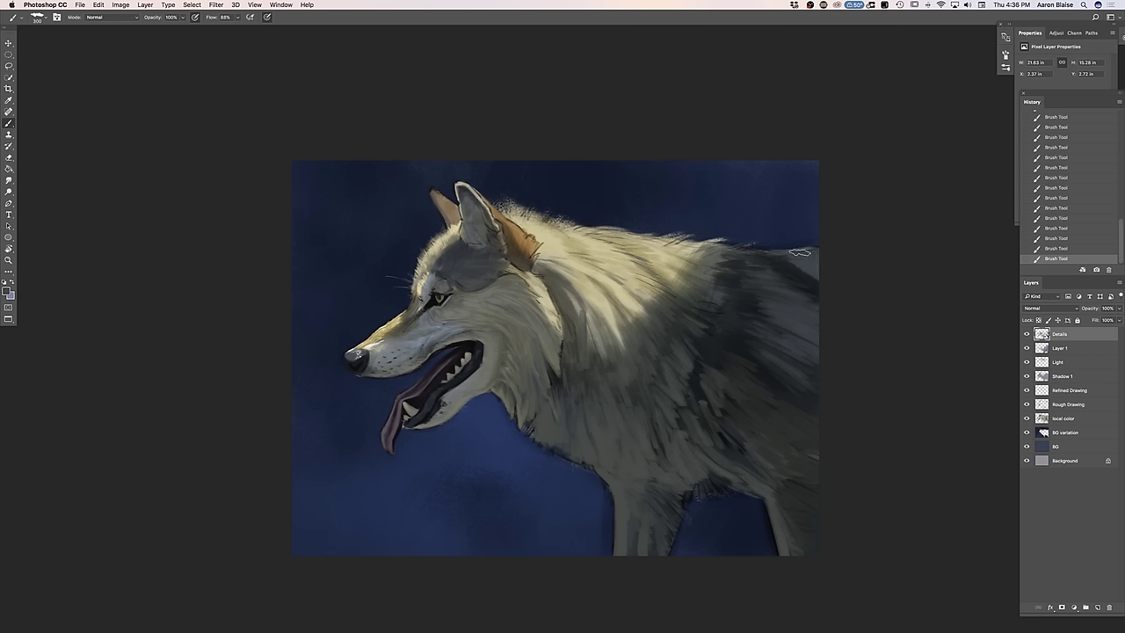
left_click_drag(811, 273, 805, 276)
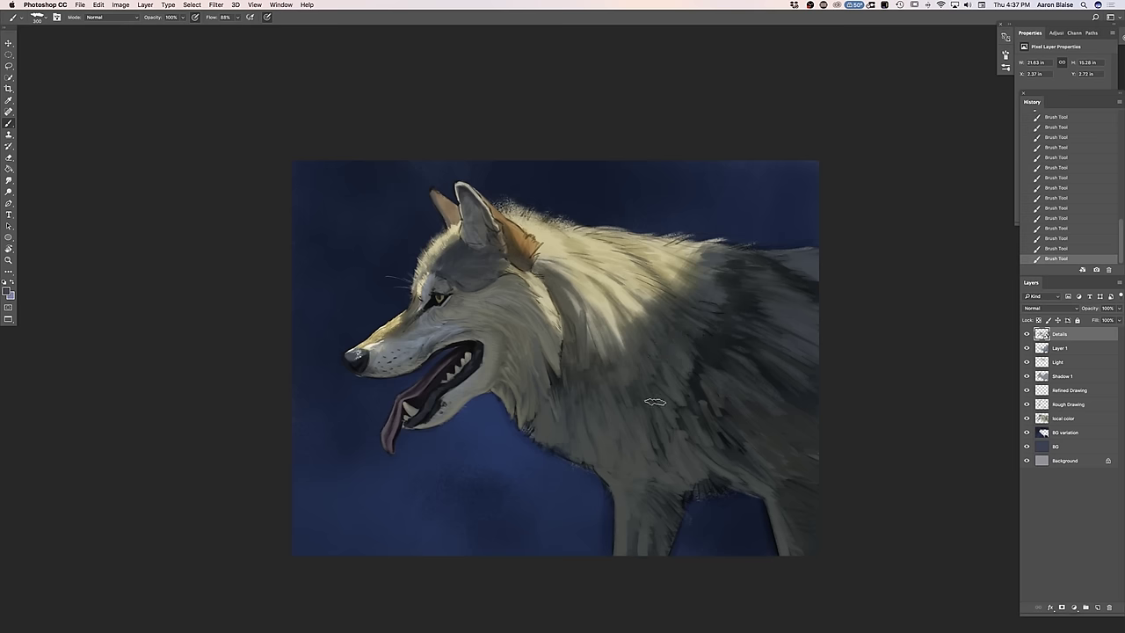
Set the foreground to lighter blue #495b6b, paint cool fur highlights behind the shoulder, and check the whole painting
left_click(8, 292)
left_click(188, 479)
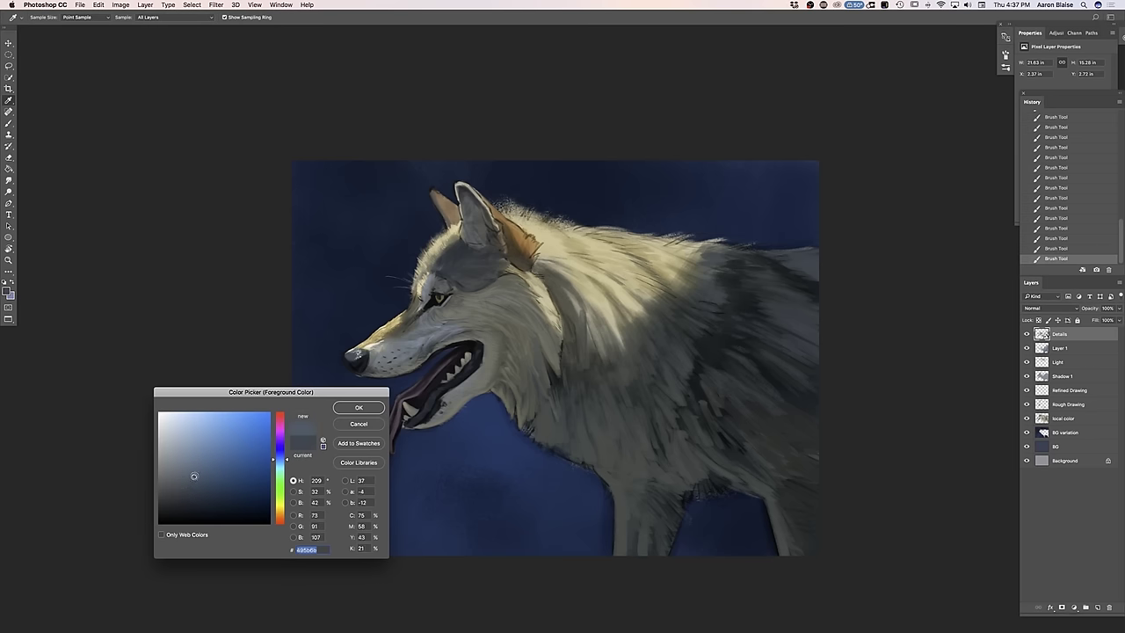
left_click(357, 407)
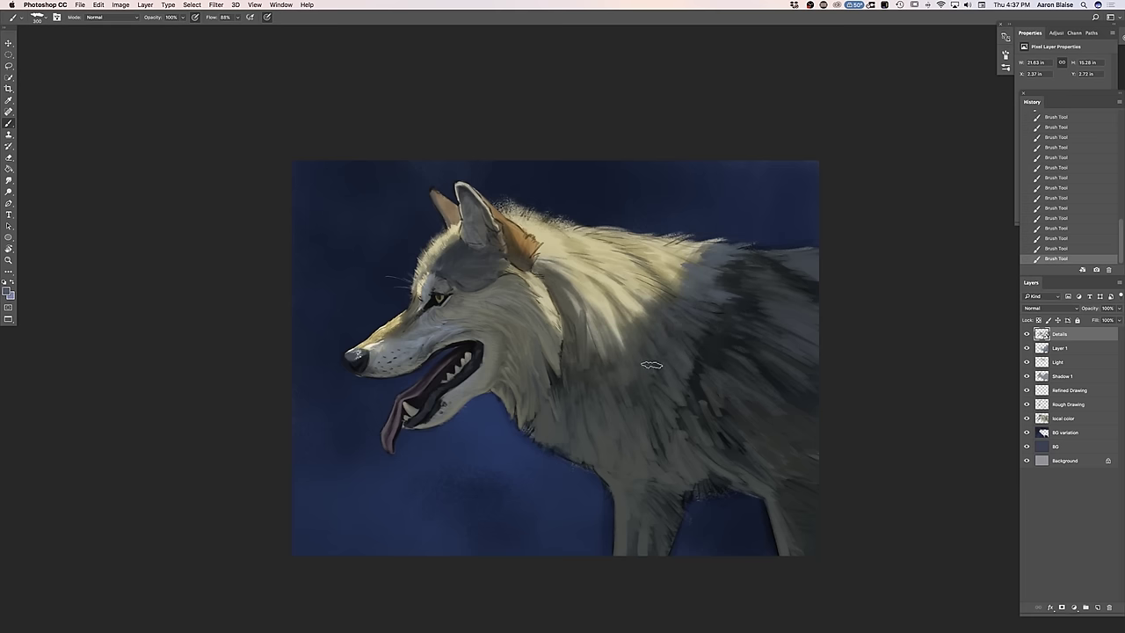
key("super+minus")
key("super+minus")
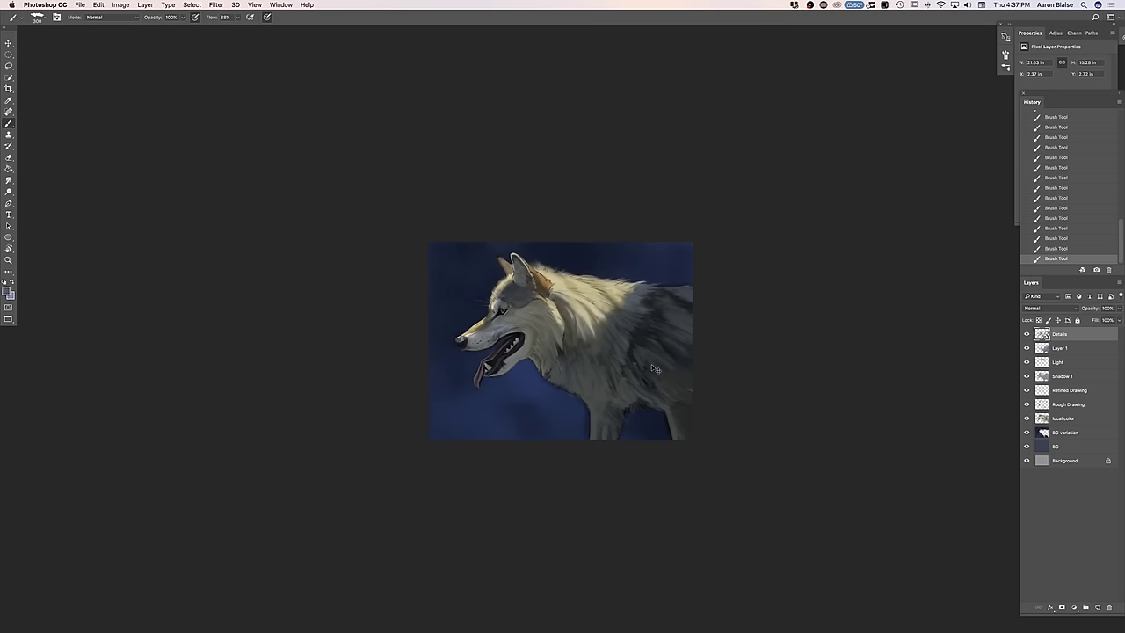
Sample a muted olive-grey foreground colour, #706e5d, from the wolf's lit face and neck fur
key("super+plus")
key("super+plus")
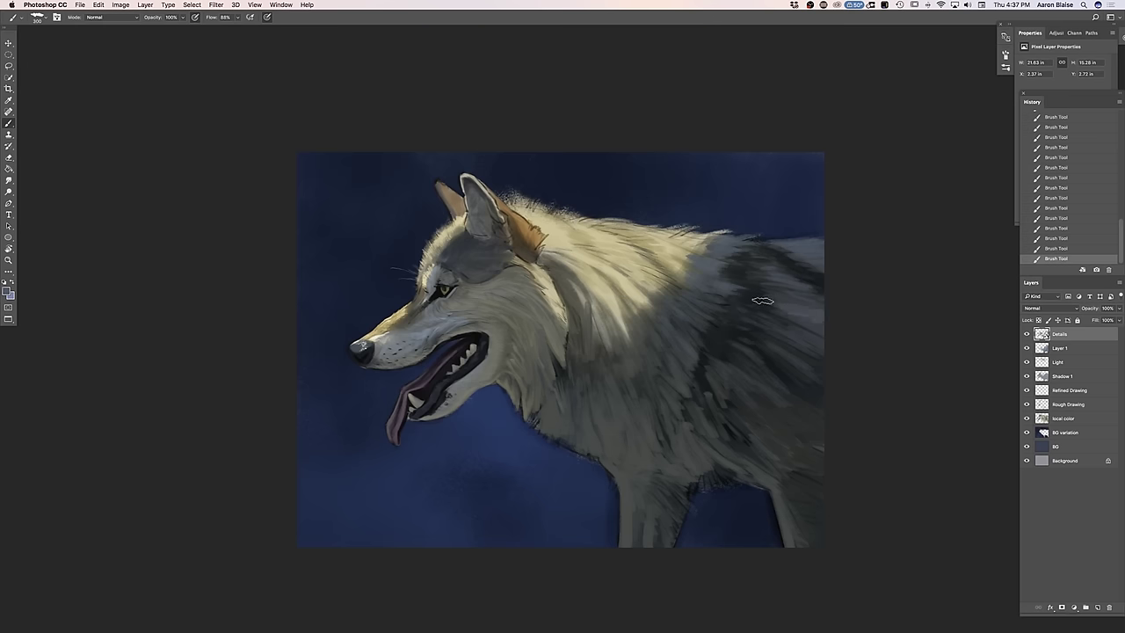
key("super+equal")
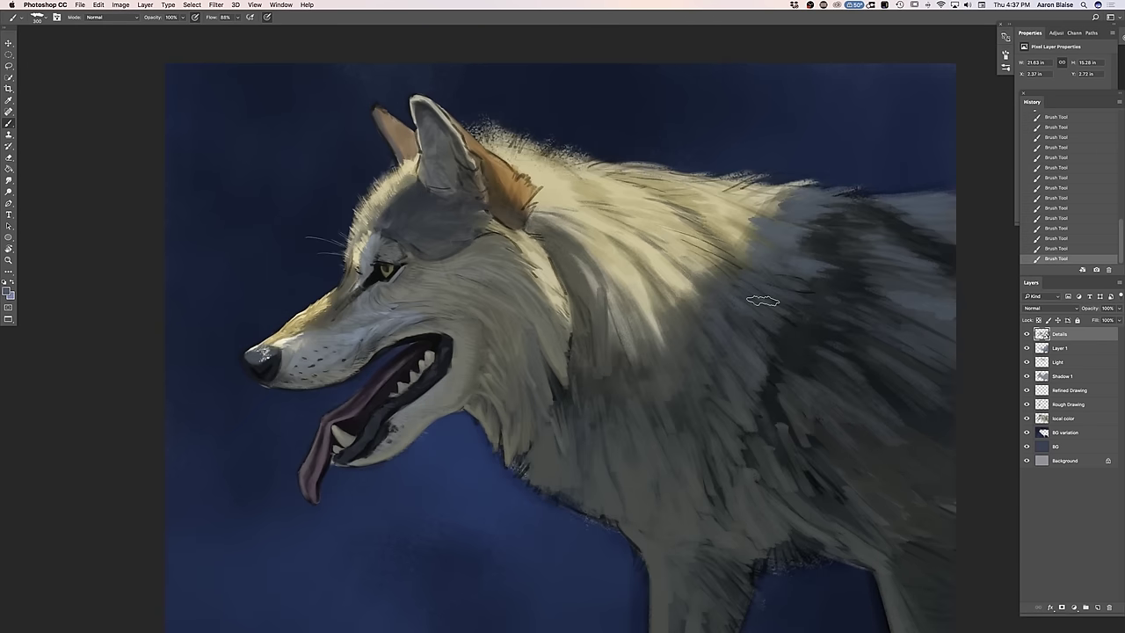
left_click(7, 291)
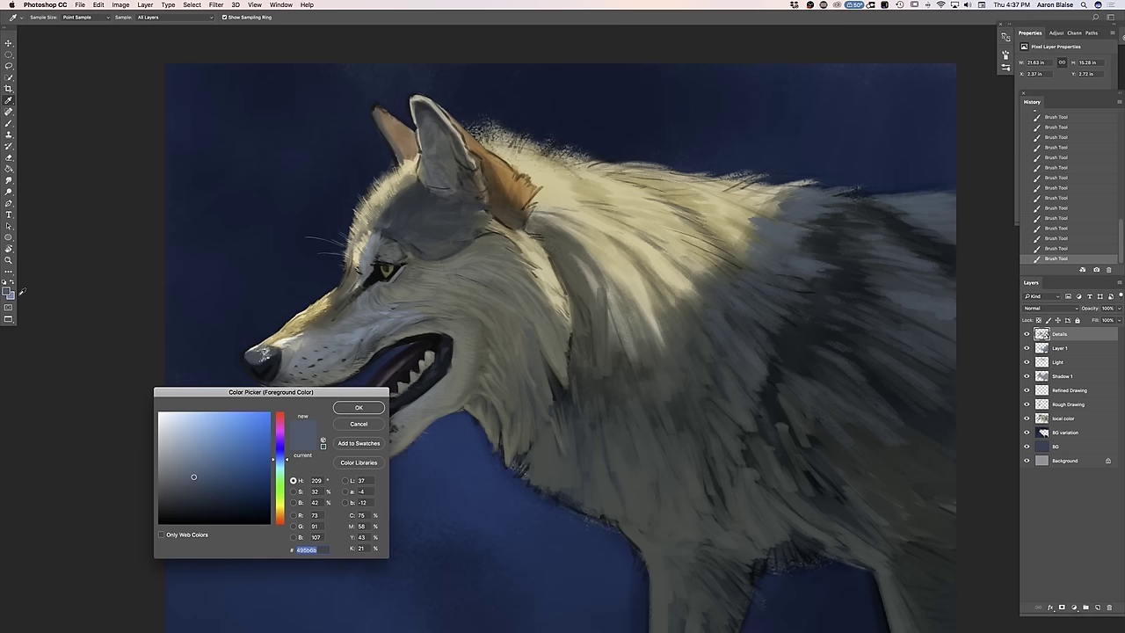
left_click(360, 409)
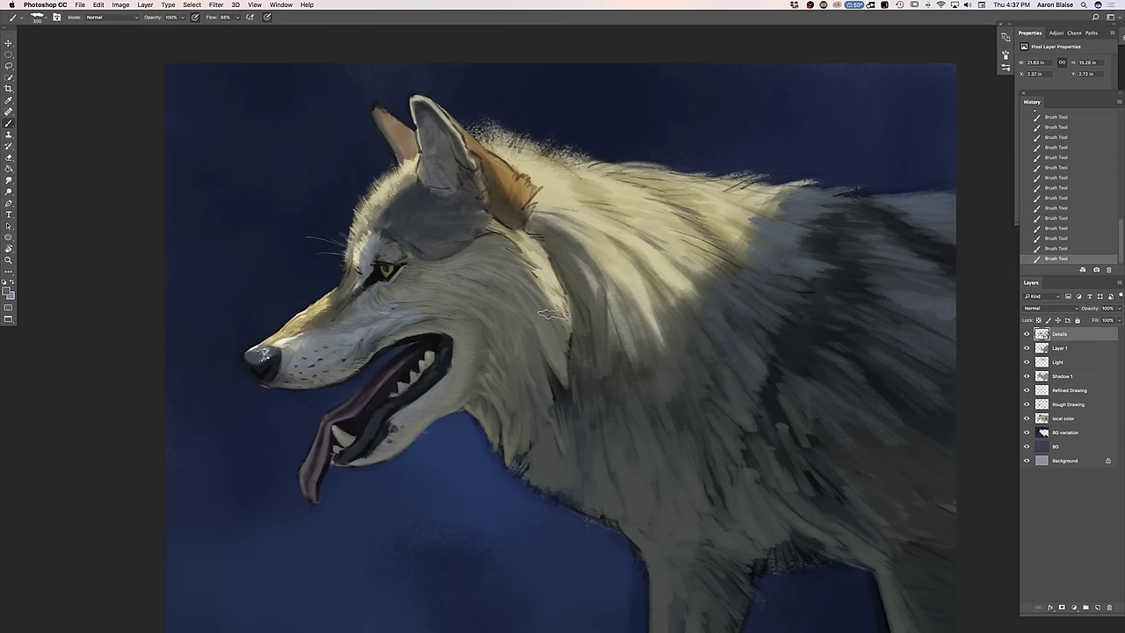
left_click(8, 294)
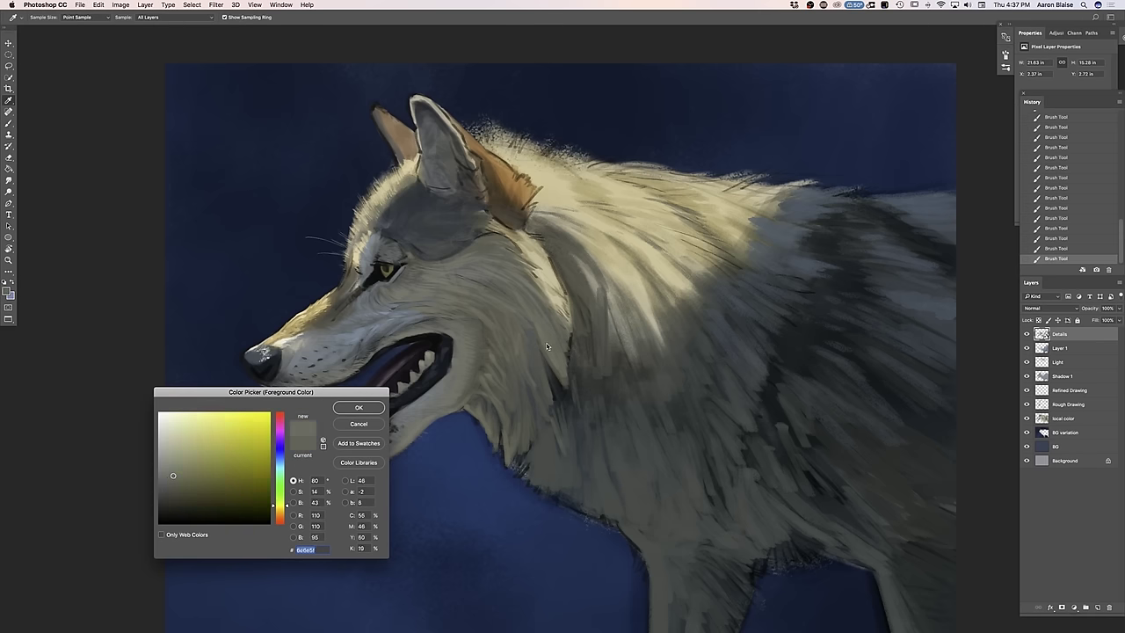
left_click(359, 407)
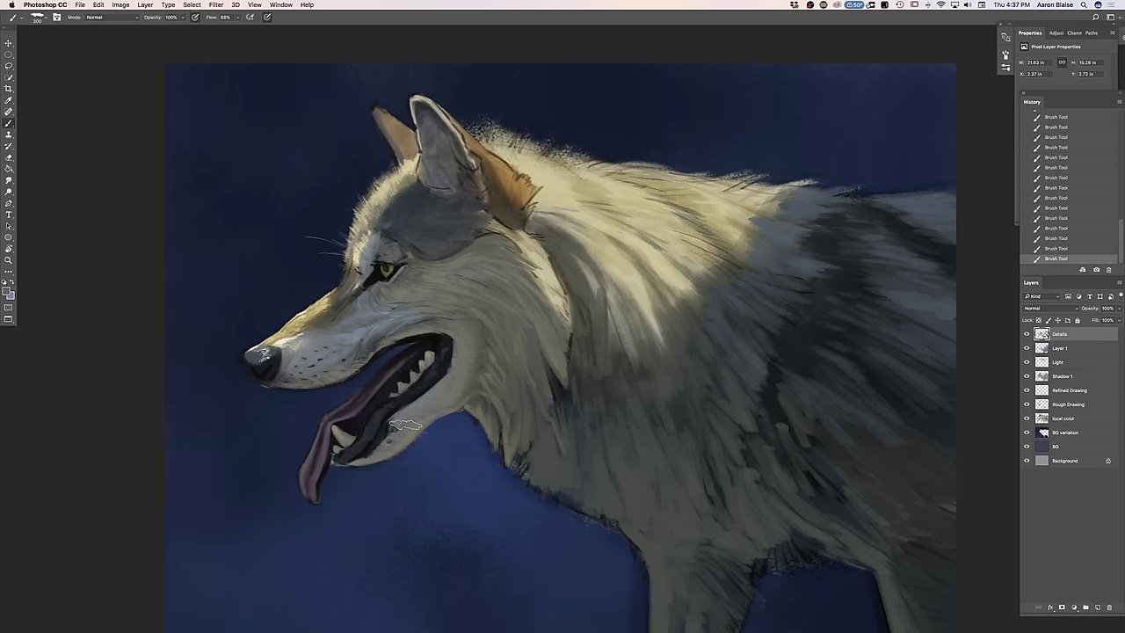
left_click(9, 294)
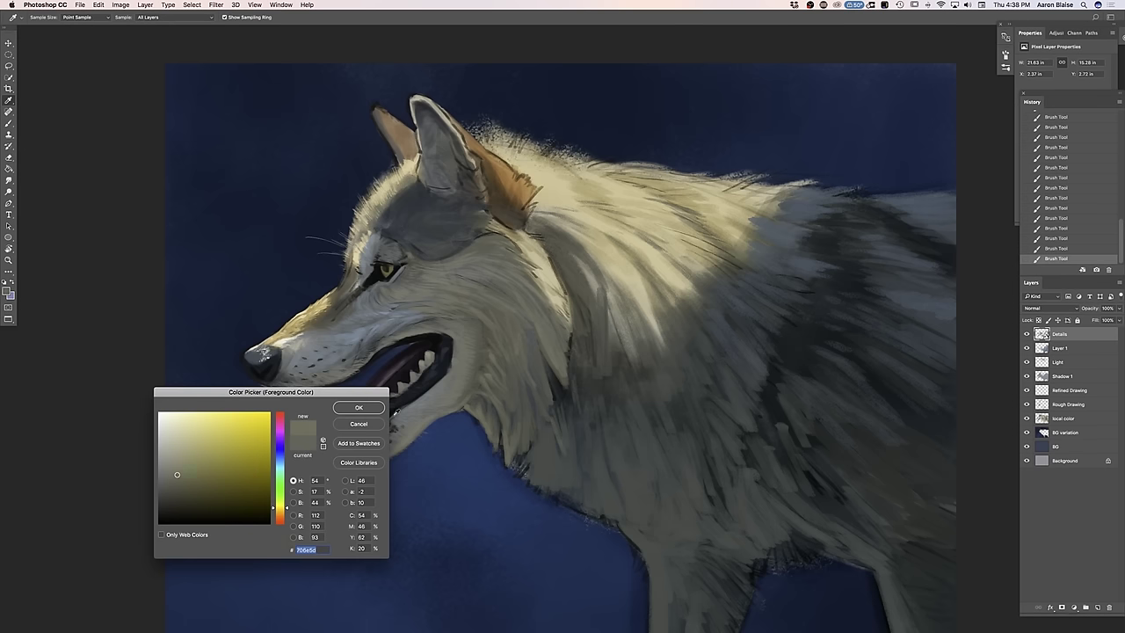
left_click(358, 408)
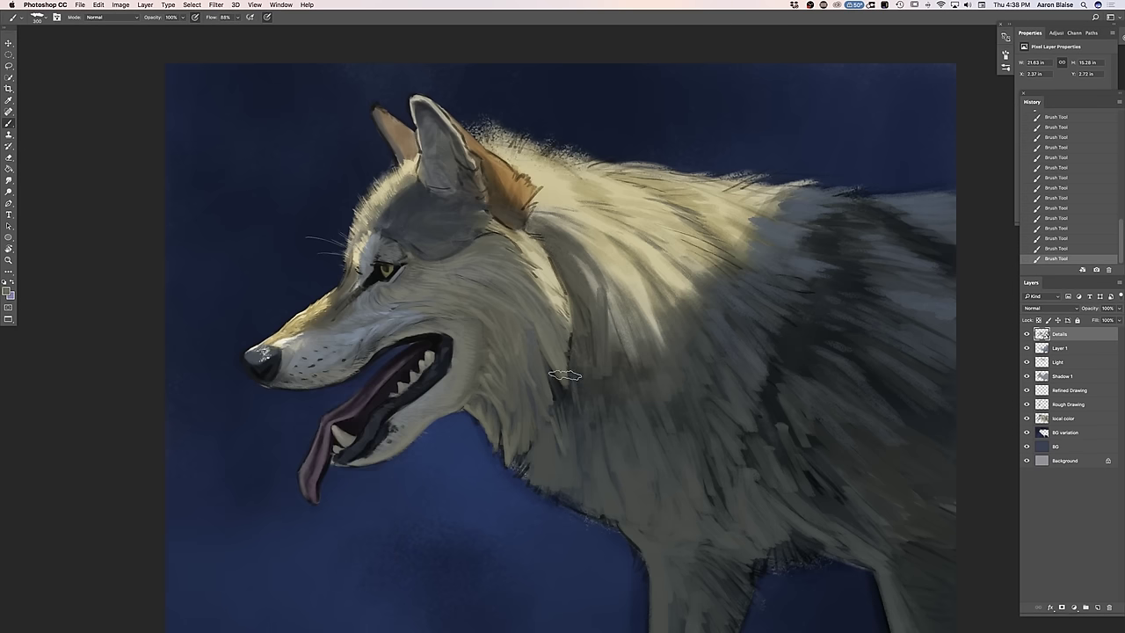
Brush olive-grey fur strokes down the neck ruff behind the jaw, reducing the brush to 125 px
left_click_drag(546, 360, 561, 435)
key("bracketleft")
key("bracketleft")
key("bracketleft")
key("bracketleft")
key("bracketleft")
key("bracketleft")
left_click_drag(556, 424, 556, 445)
mouse_move(533, 406)
left_mouse_down()
mouse_move(543, 484)
mouse_move(547, 462)
mouse_move(527, 470)
mouse_move(538, 458)
left_mouse_up()
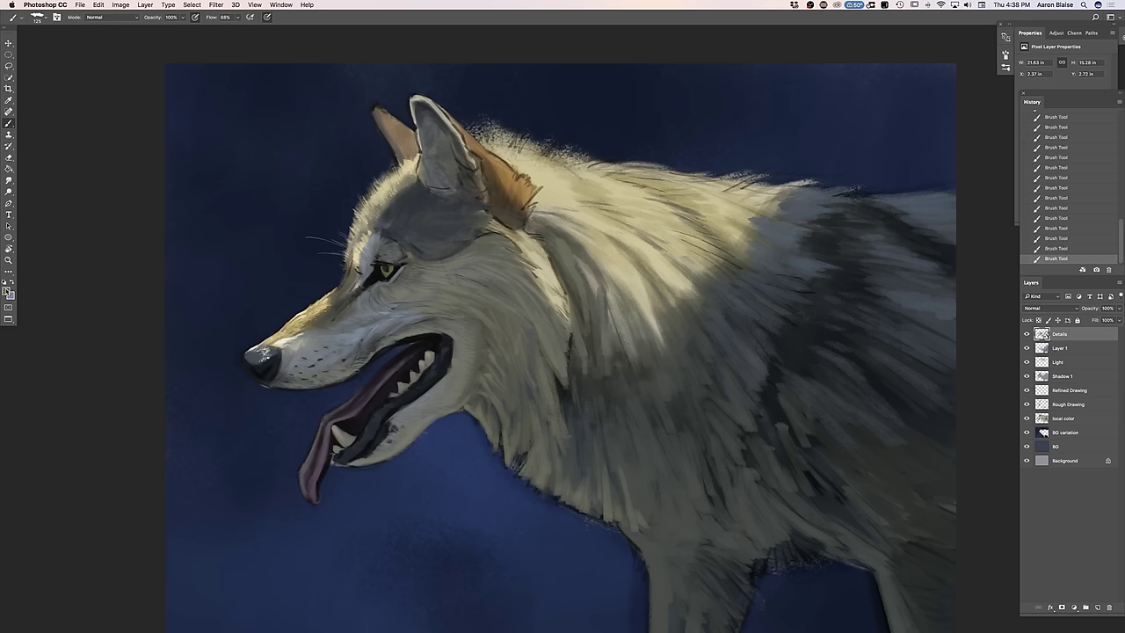
Lighten the foreground to #838066 and brush paler fur strokes over the neck and cheek
left_click(7, 291)
left_click(182, 466)
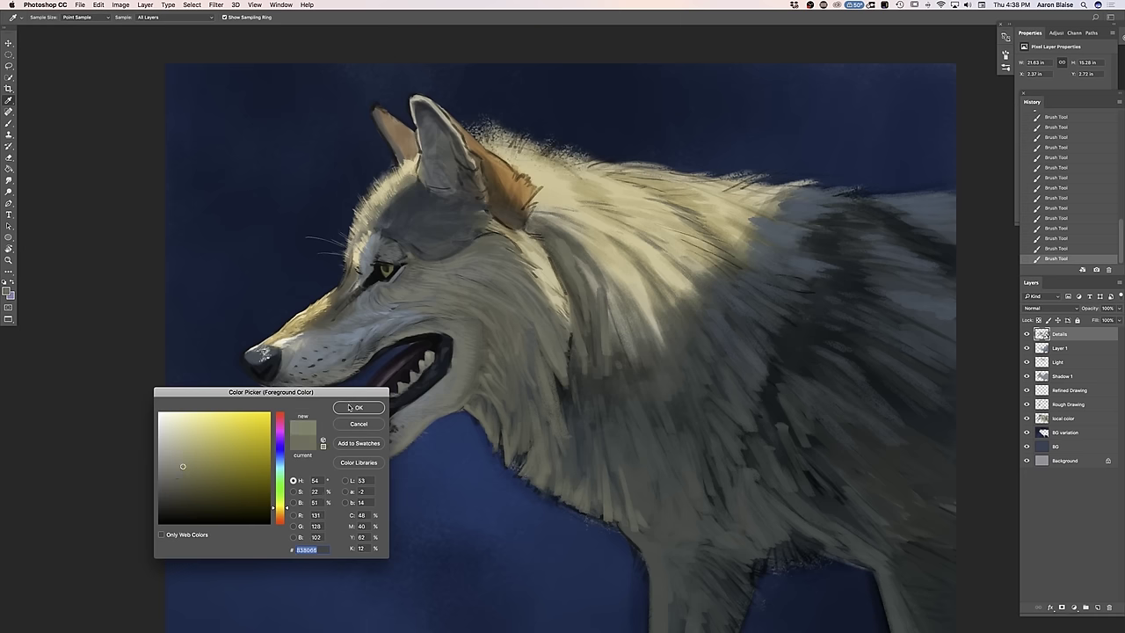
left_click(347, 408)
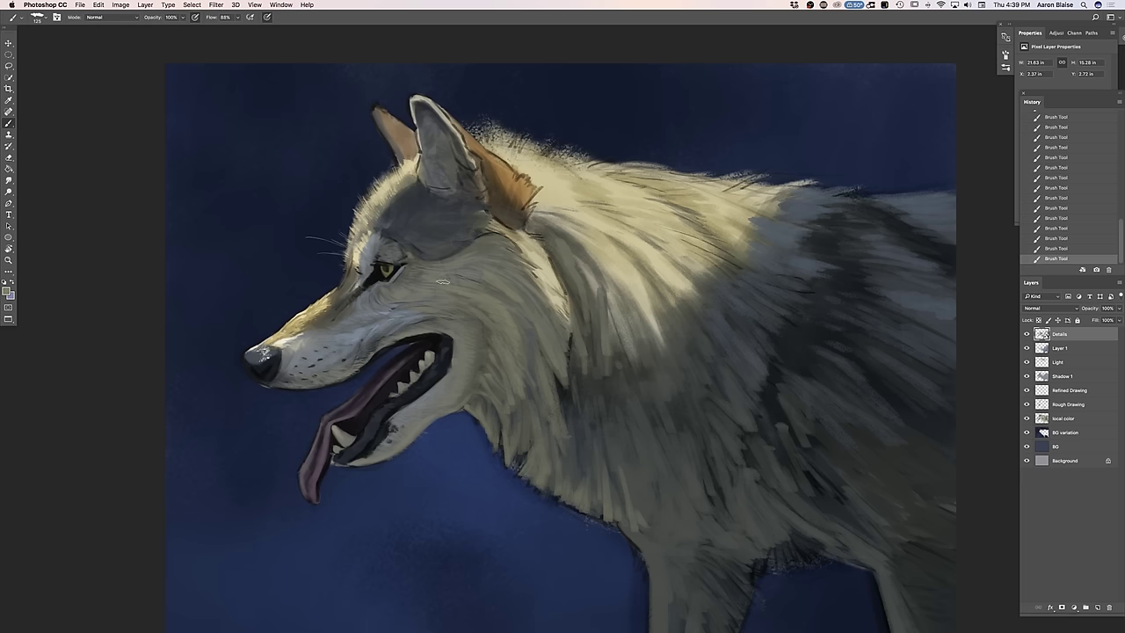
Sample the dark forehead fur and darken it to a near-black blue foreground colour
left_click(8, 293)
left_click(430, 234)
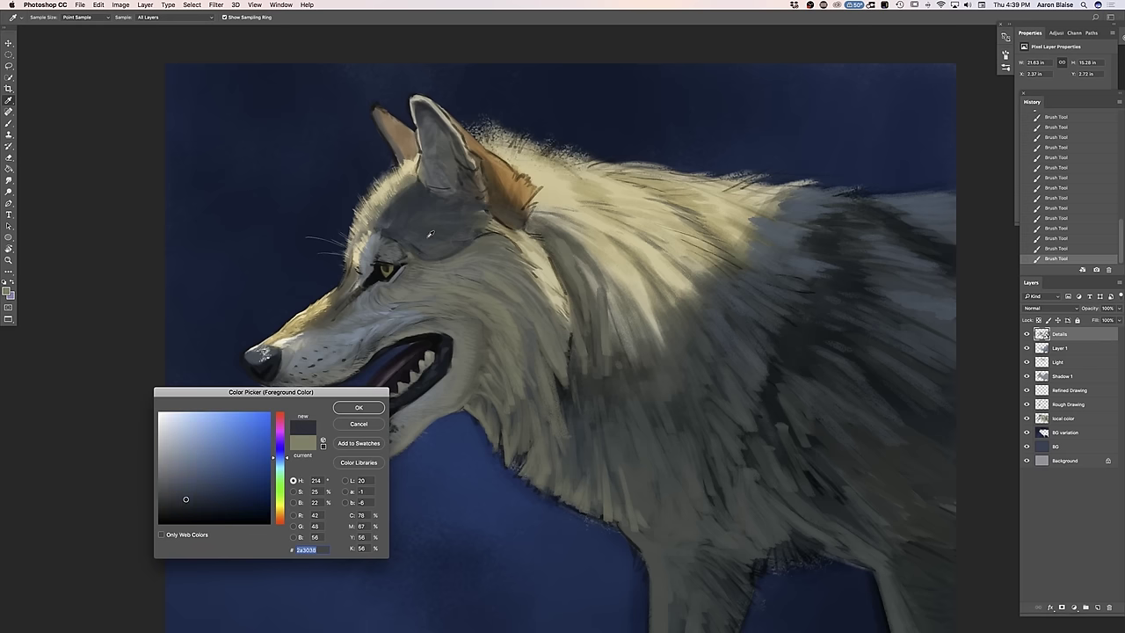
left_click(181, 509)
left_click(342, 410)
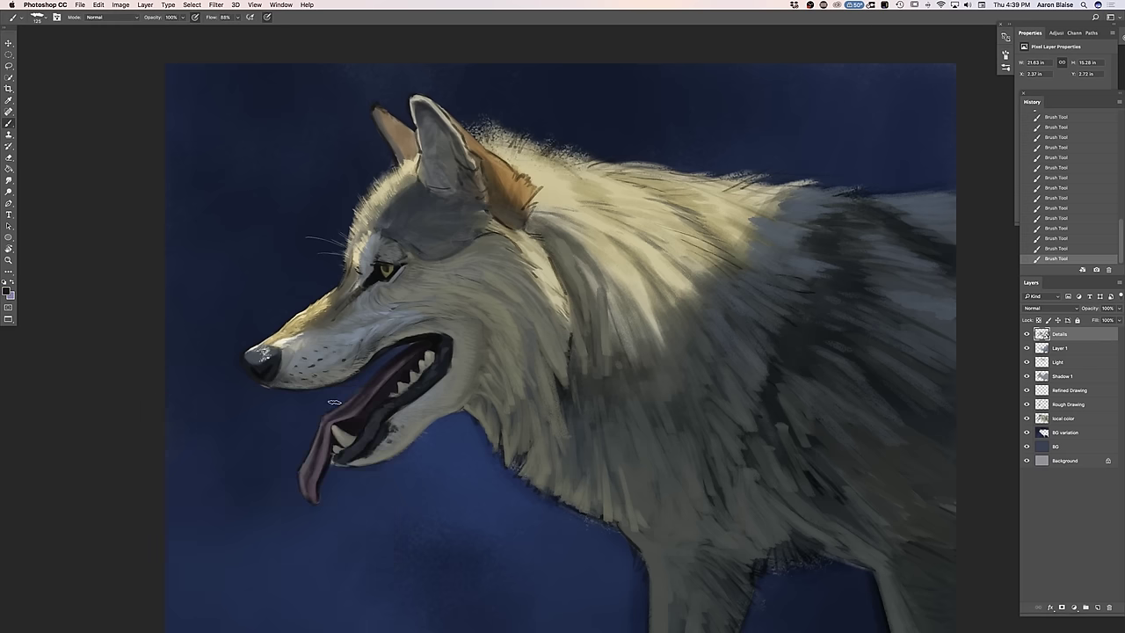
Reduce the brush to 45 px and paint near-black fur strokes over the brow, forehead and base of the near ear
key("super+plus")
key("super+plus")
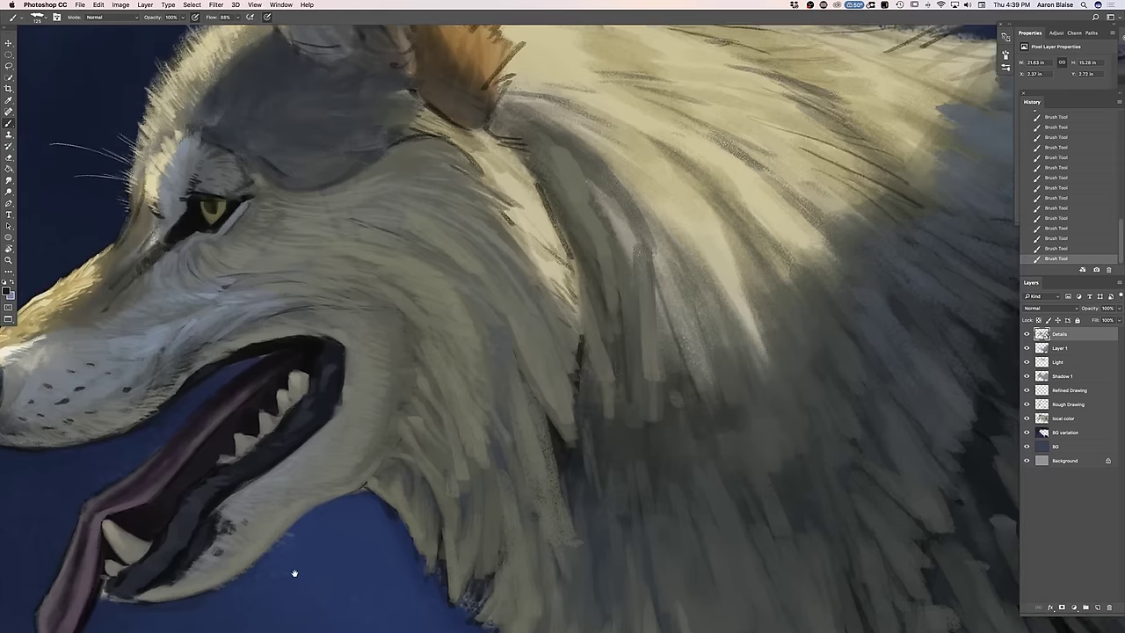
left_click_drag(350, 531, 447, 577)
left_click_drag(373, 564, 422, 598)
key("[")
key("[")
key("[")
key("[")
key("[")
key("[")
key("[")
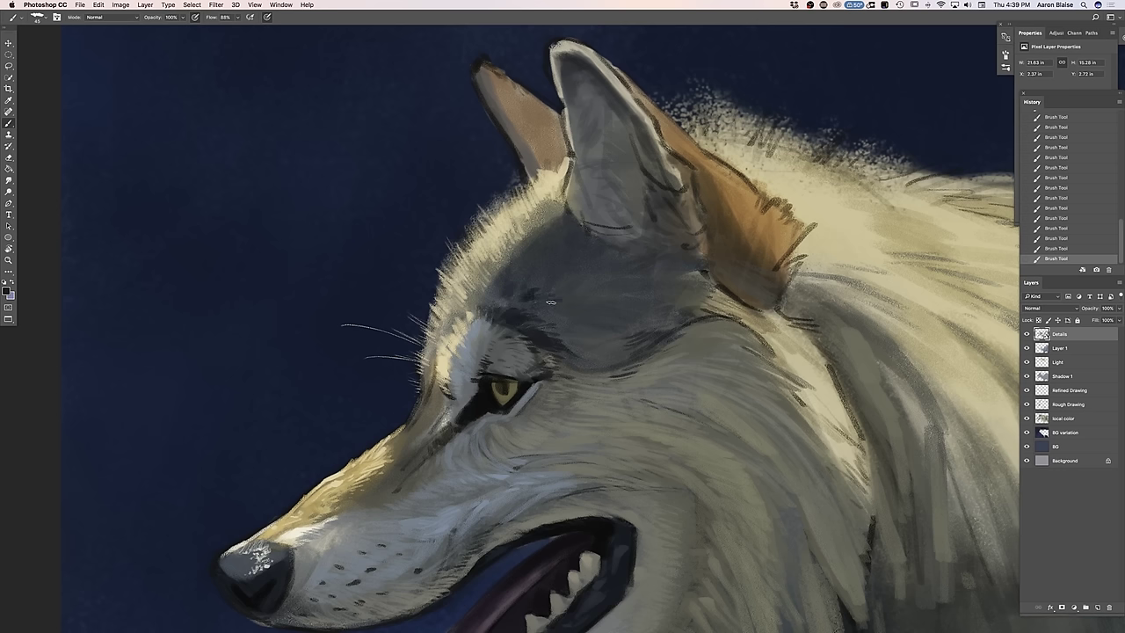
mouse_move(586, 229)
left_mouse_down()
mouse_move(576, 209)
mouse_move(563, 211)
mouse_move(570, 220)
left_mouse_up()
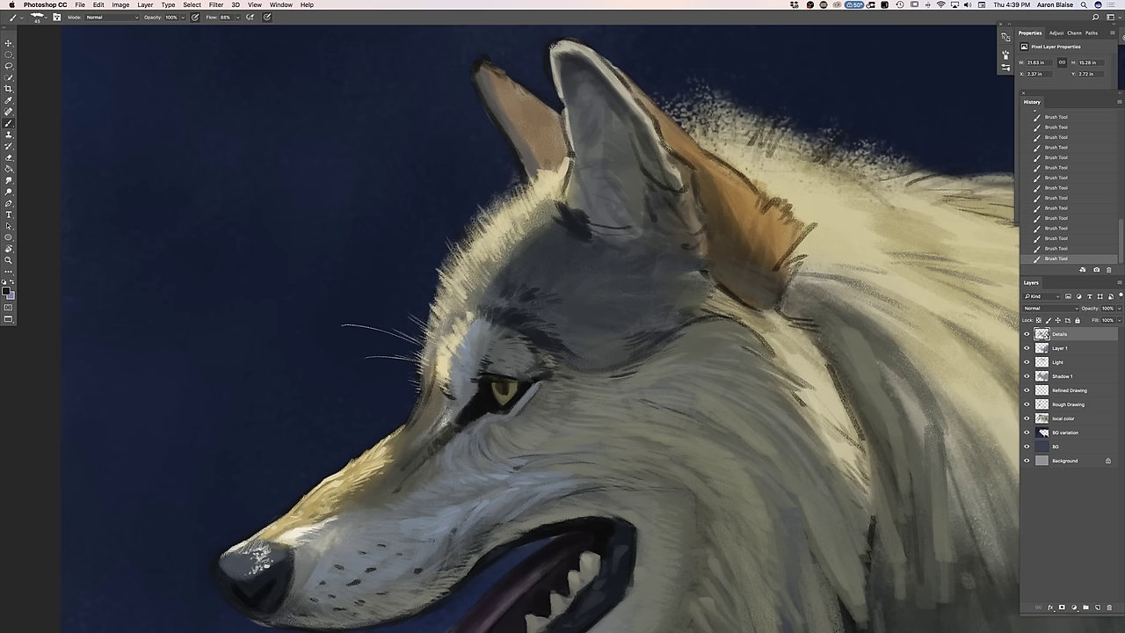
left_click_drag(586, 253, 611, 252)
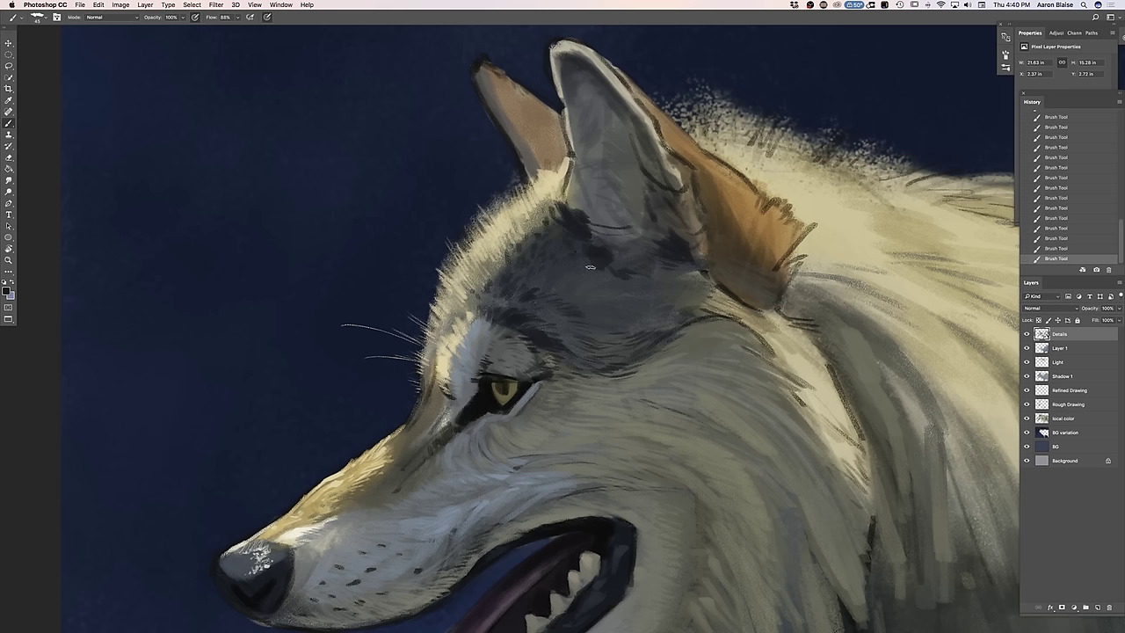
Extend the dark fur texture across the temple behind the eye and below the ear, and check the whole painting
key("super+minus")
key("super+minus")
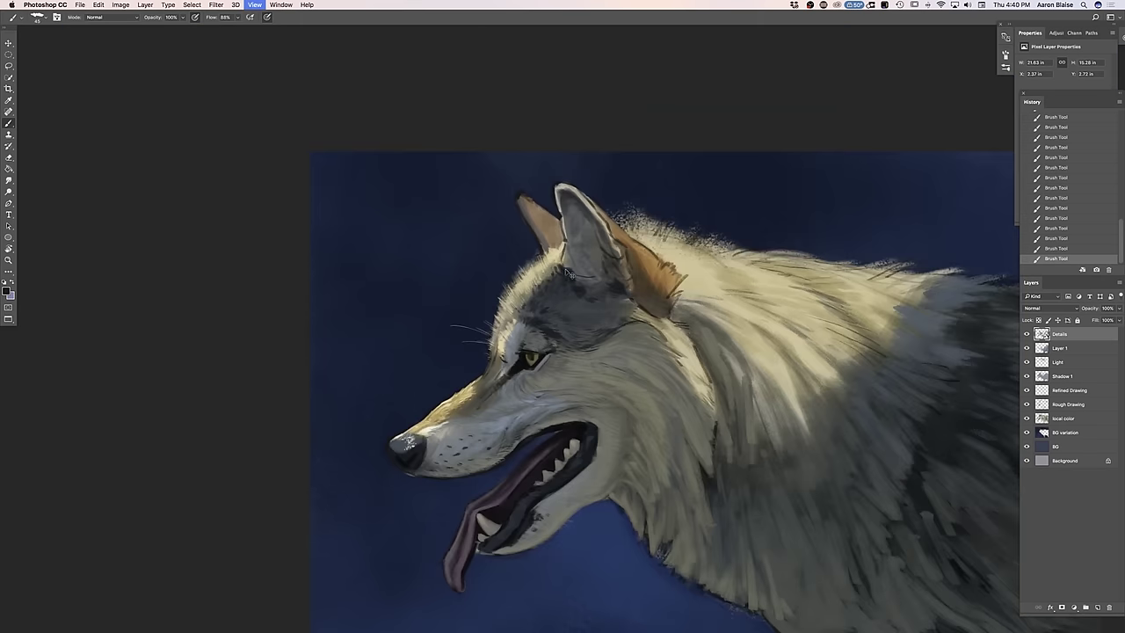
key("super+plus")
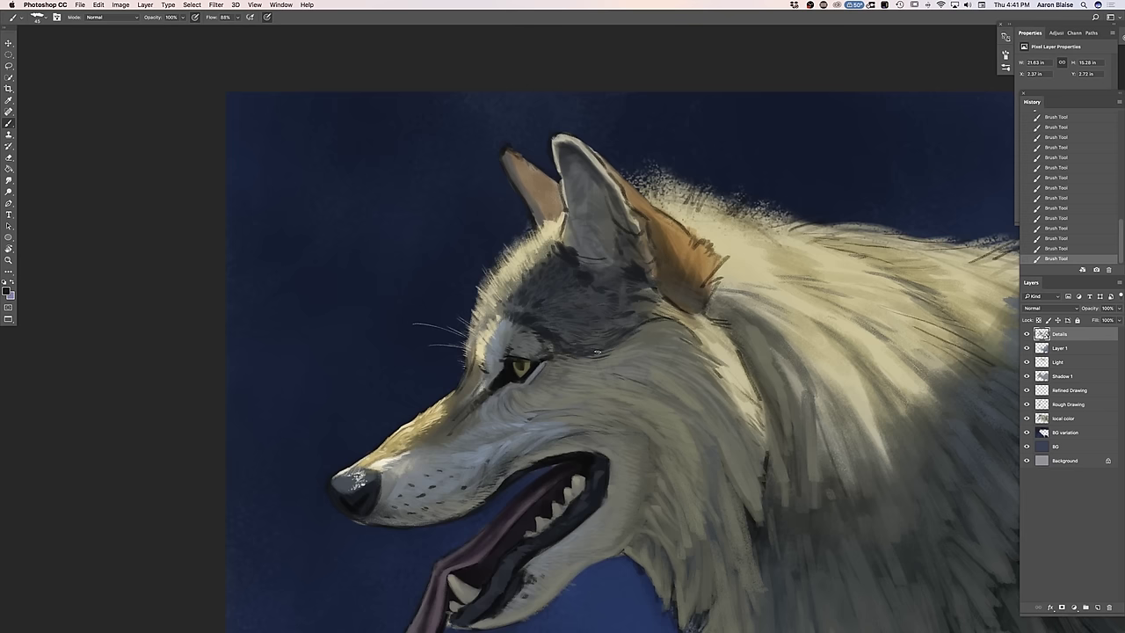
key("super+minus")
key("super+minus")
key("super+minus")
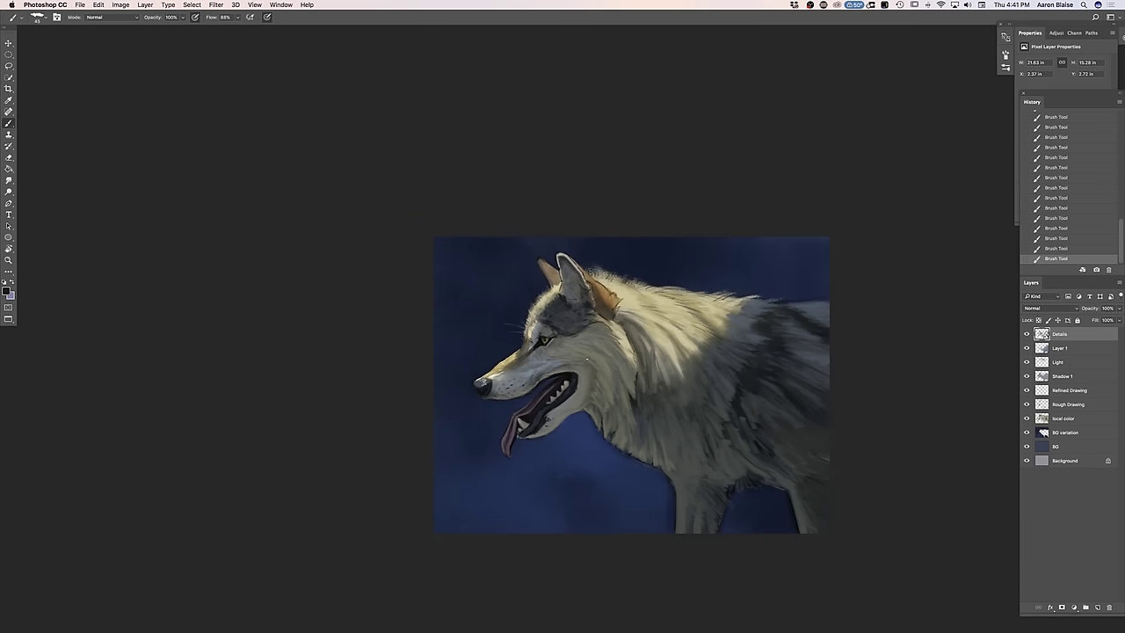
key("super+plus")
key("super+plus")
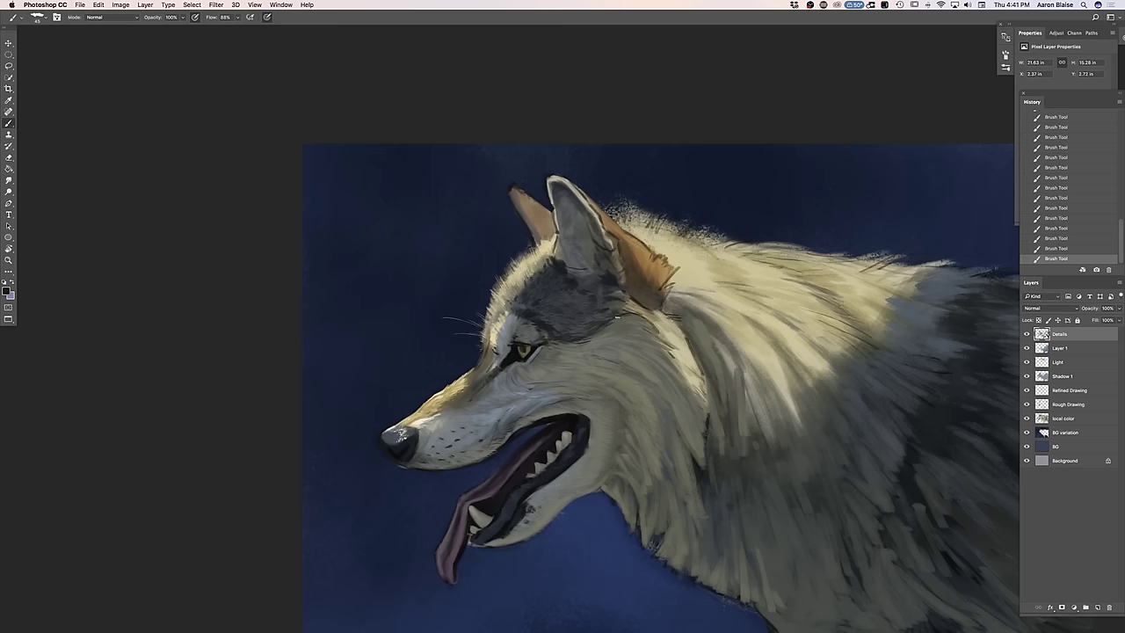
Darken the foreground to near-black #0e0f10 and deepen the dark fur accents on the forehead and temple
left_click(8, 292)
left_click(174, 517)
left_click(357, 408)
key("super+plus")
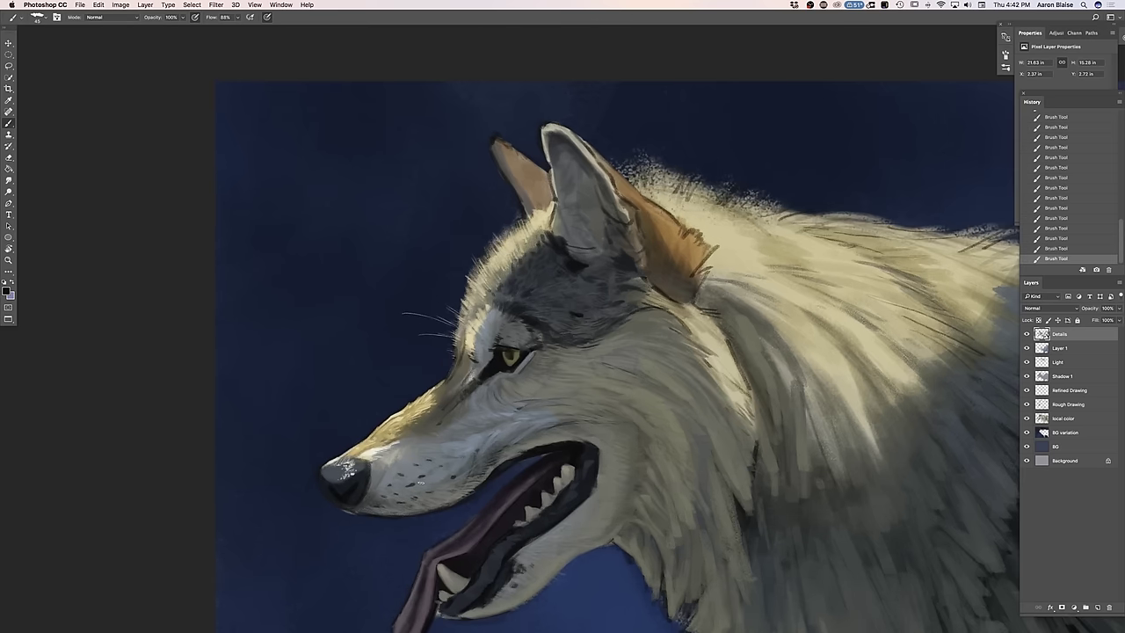
Sample blue-grey #39434a from the nose and paint along the nose's front edge
left_click(8, 293)
left_click_drag(314, 393, 227, 286)
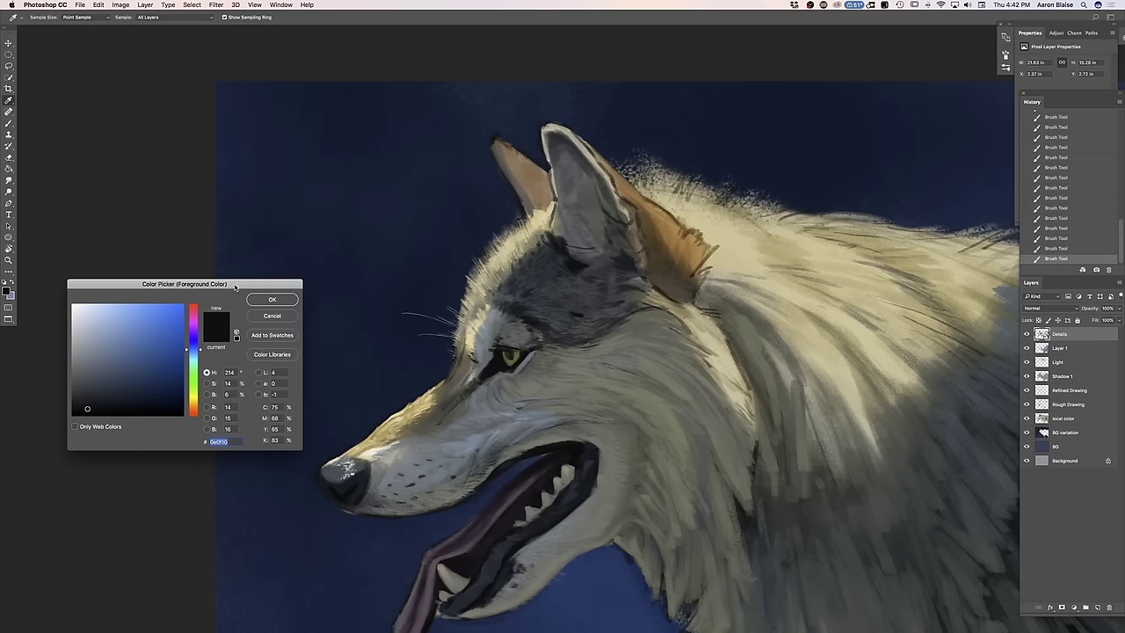
left_click(327, 475)
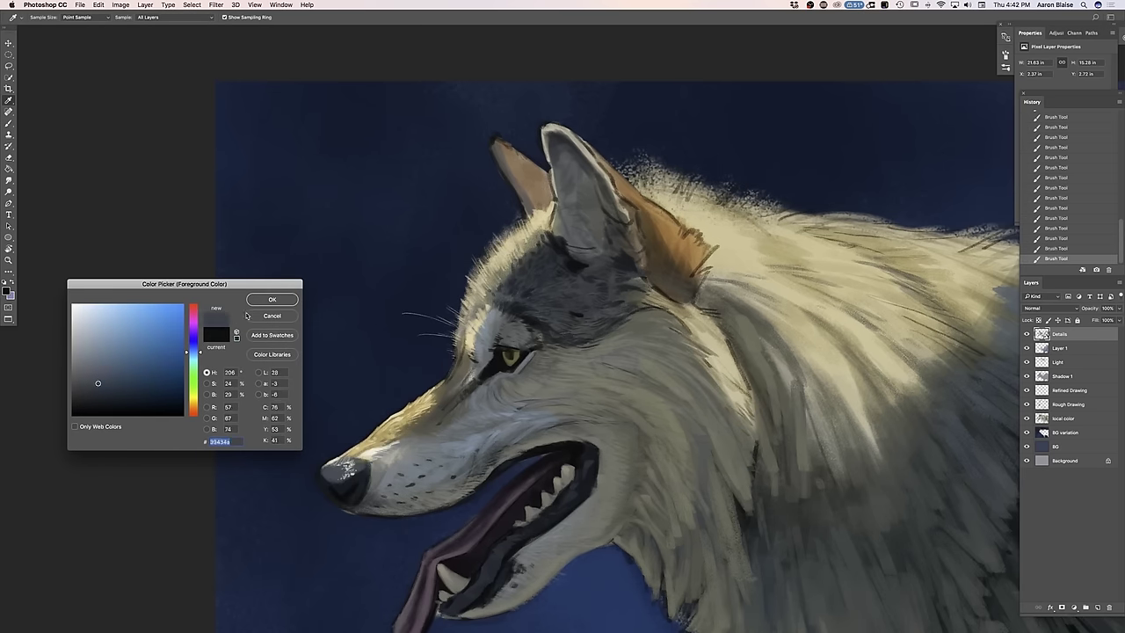
left_click(260, 301)
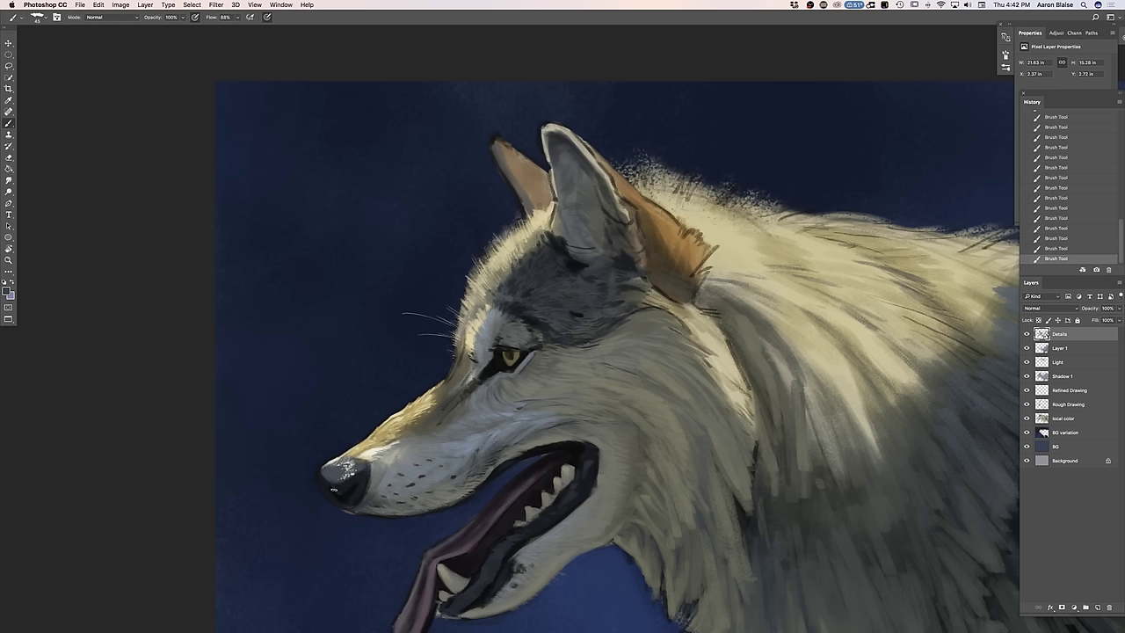
left_click_drag(321, 473, 317, 476)
Set the foreground to warm grey #727164 and paint fine lighter hairs over the dark forehead and temple
left_click(9, 293)
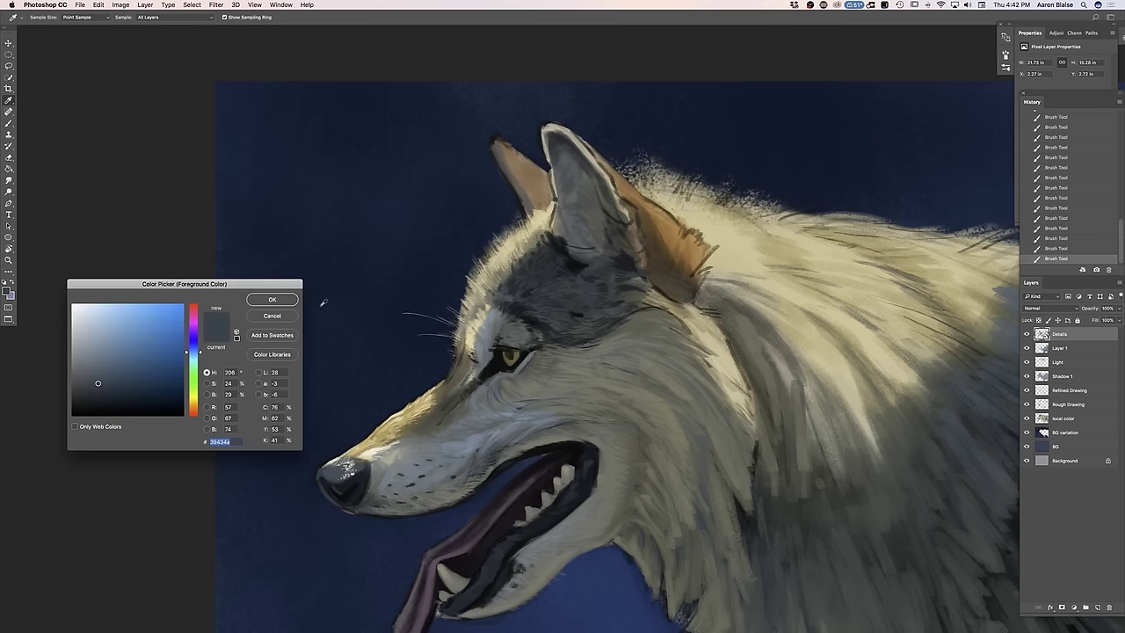
left_click(591, 313)
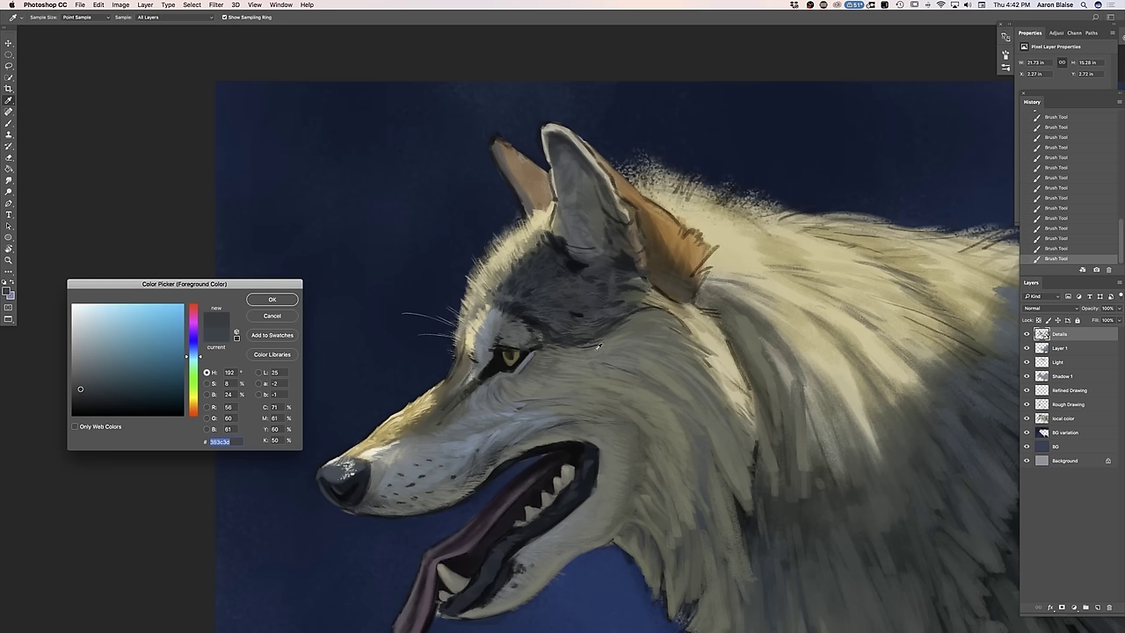
left_click(279, 300)
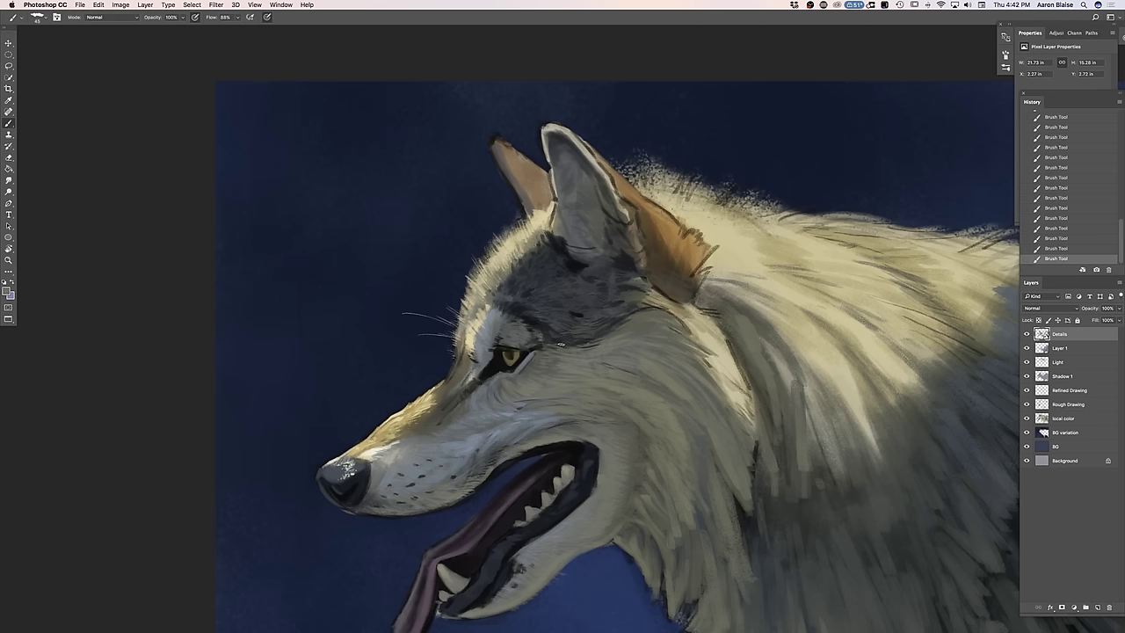
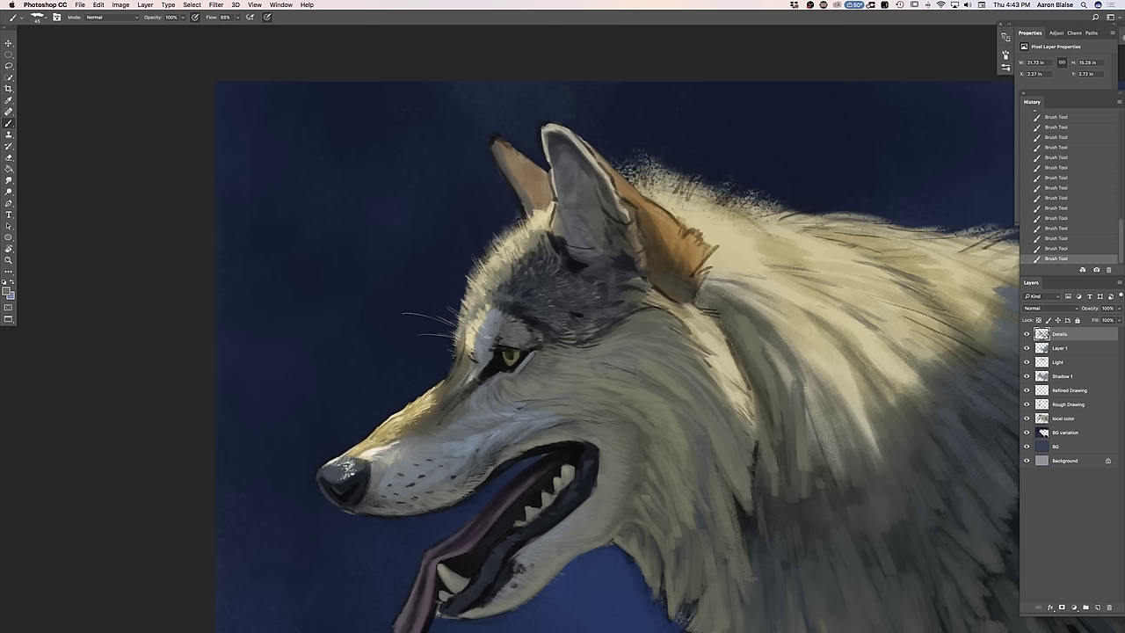
Lighten the foreground to #8e8c78 and paint brighter hairs over the dark forehead fur
left_click(6, 290)
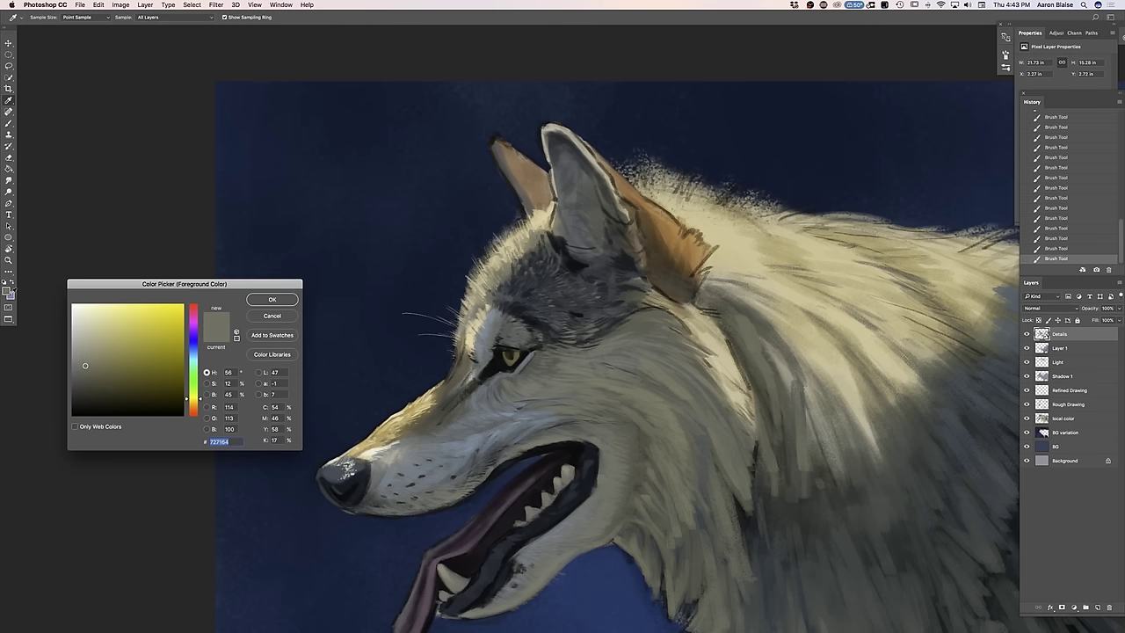
left_click(89, 354)
left_click(270, 301)
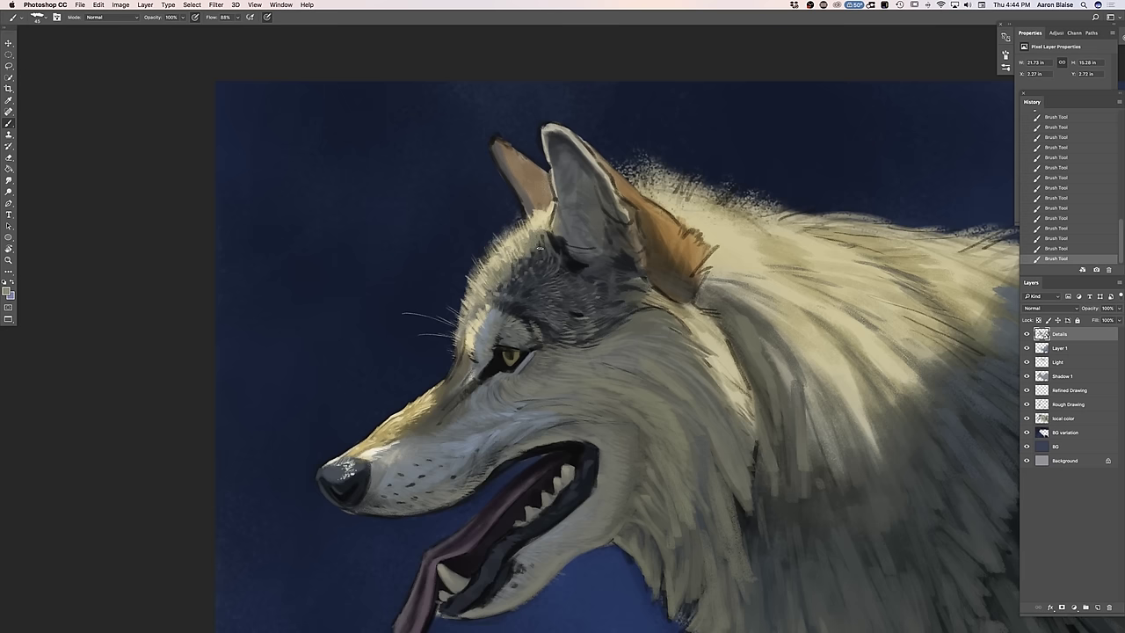
Sample pale yellow from the lit crest of the head and paint short highlight hairs into the dark forehead fur
left_click(7, 293)
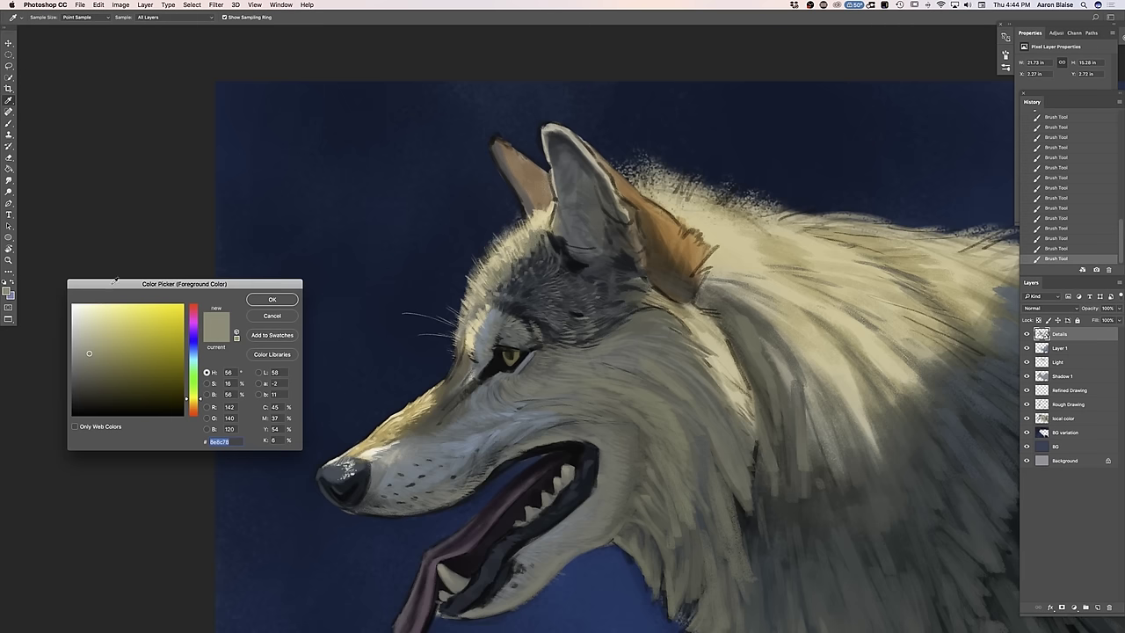
left_click(539, 217)
left_click(269, 301)
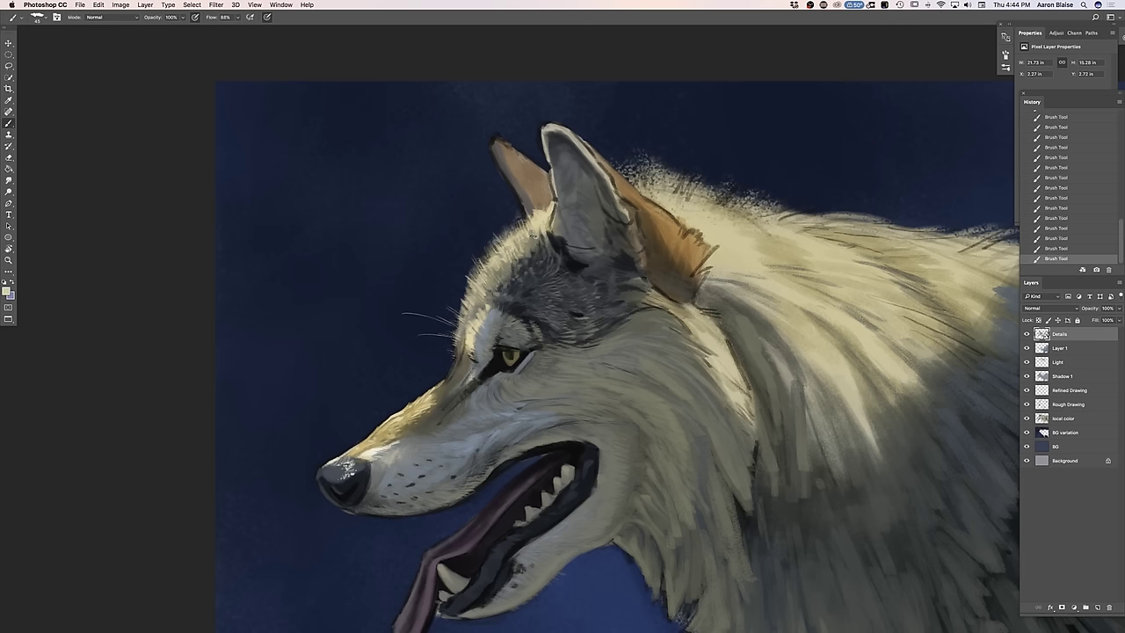
left_click_drag(545, 249, 539, 267)
left_click_drag(527, 267, 522, 273)
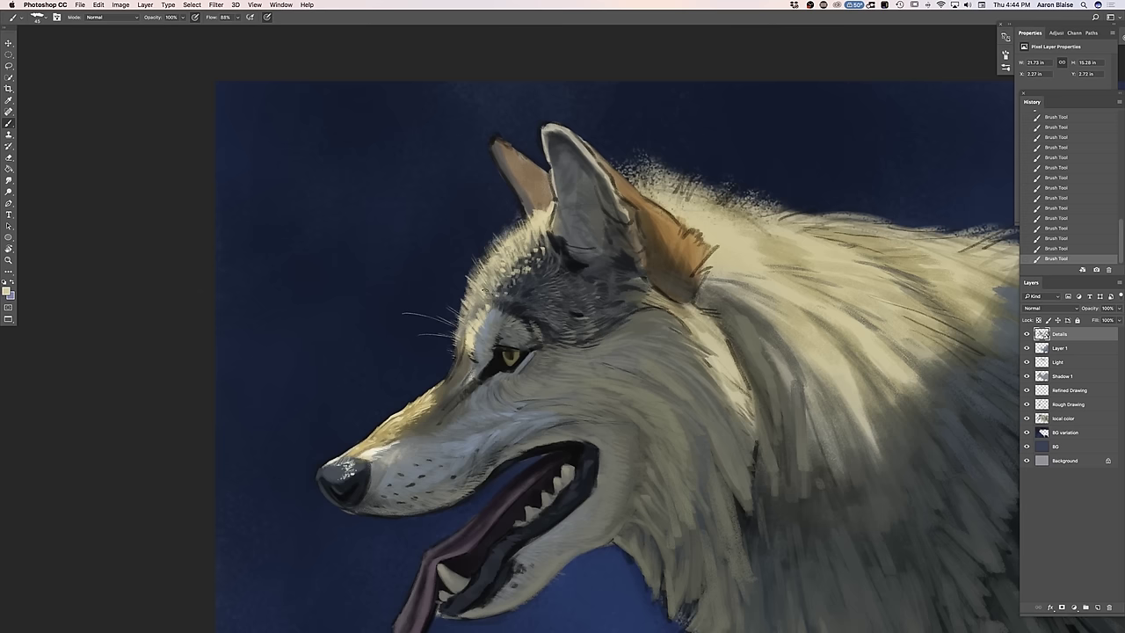
key("super+minus")
key("super+plus")
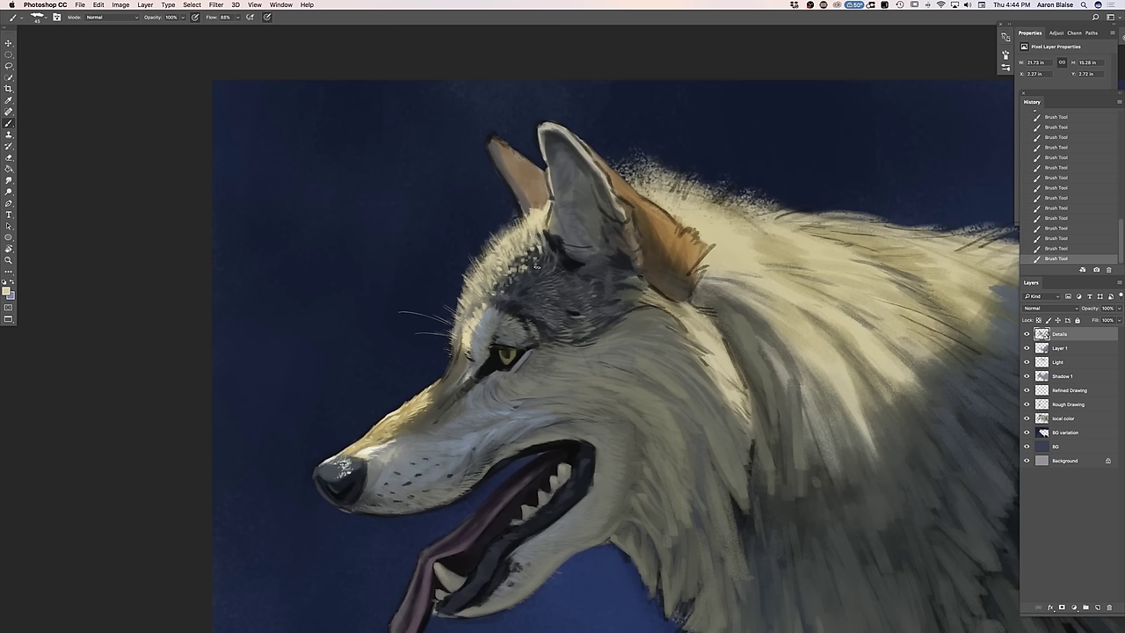
On Layer 1, set the foreground to dark grey #504f4c and paint shadow inside the near ear
left_click(1058, 350)
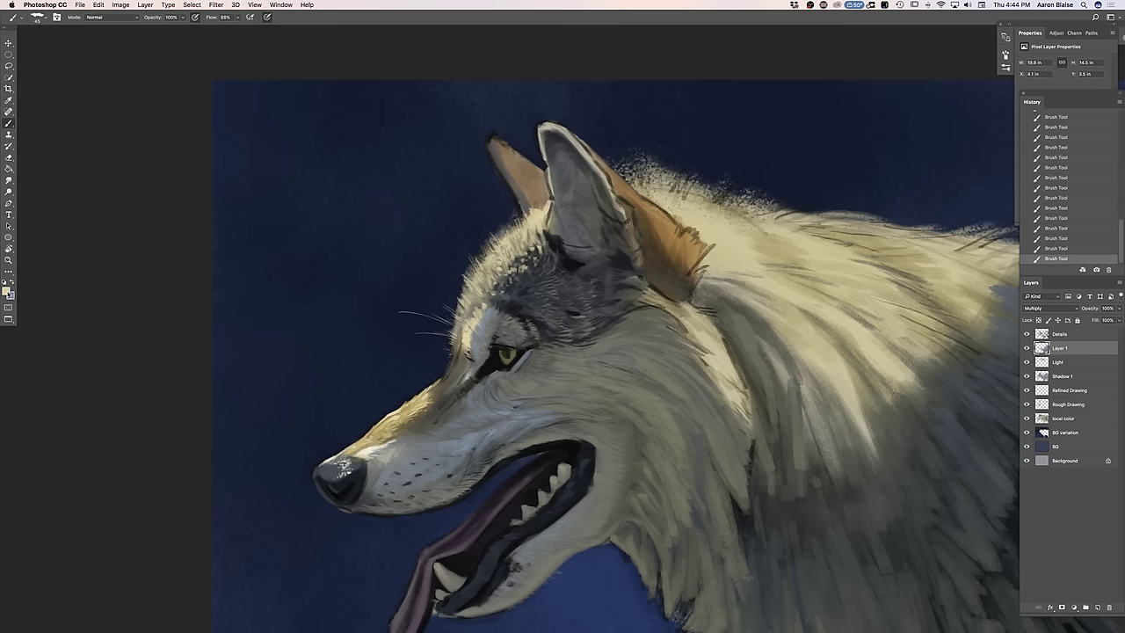
left_click(7, 292)
left_click(78, 380)
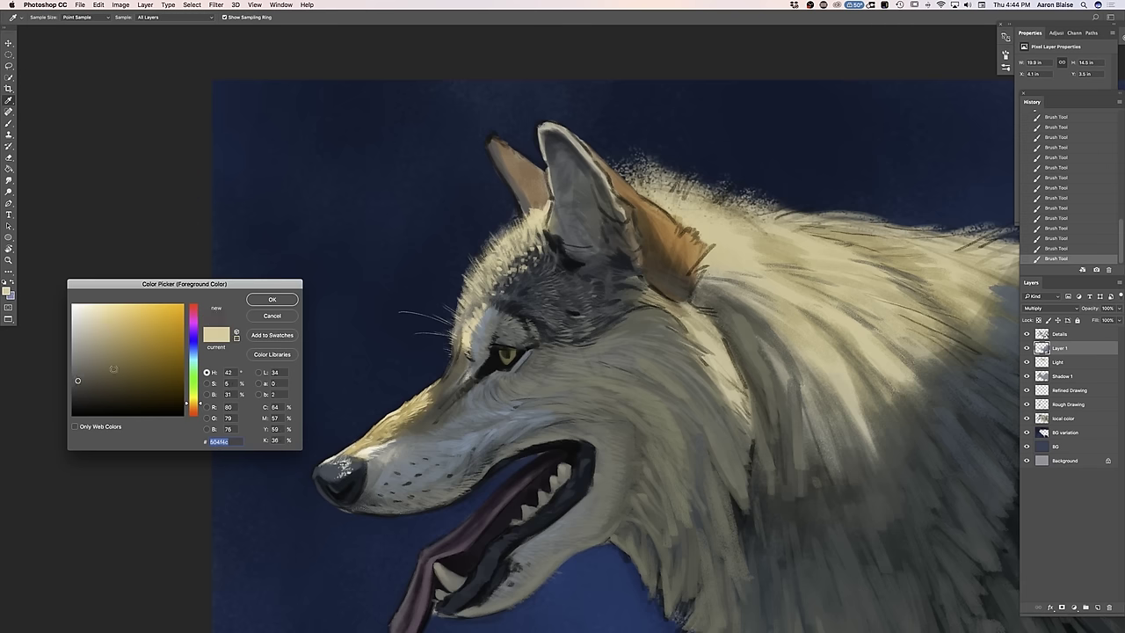
left_click(263, 303)
mouse_move(573, 220)
left_mouse_down()
mouse_move(587, 192)
mouse_move(564, 162)
left_mouse_up()
mouse_move(588, 214)
left_mouse_down()
mouse_move(590, 194)
mouse_move(570, 203)
mouse_move(598, 231)
left_mouse_up()
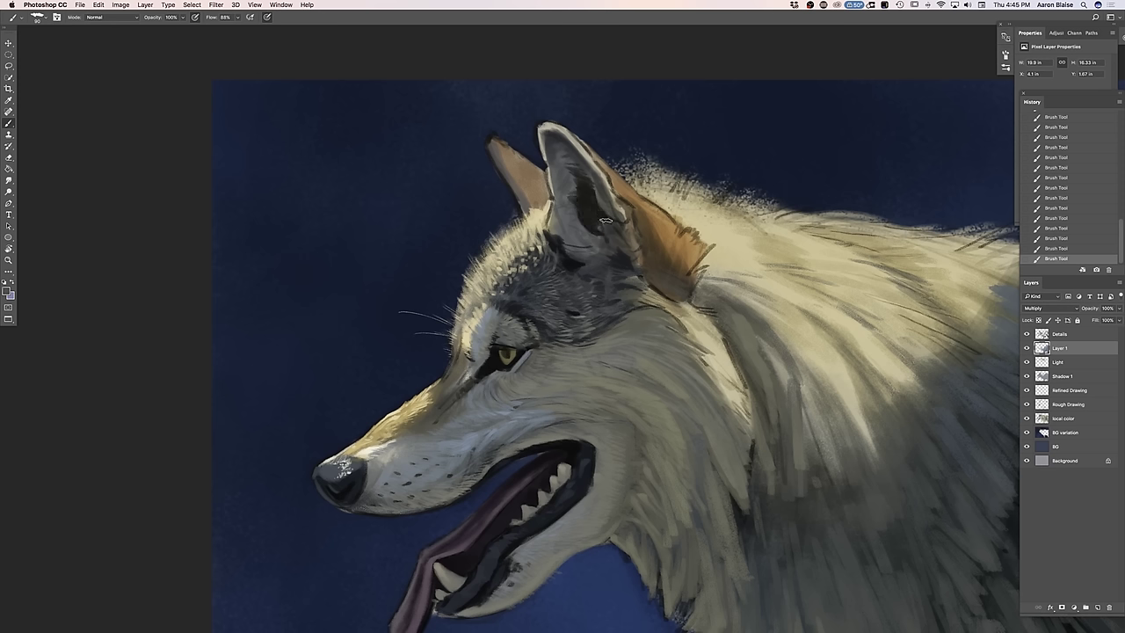
mouse_move(605, 220)
left_mouse_down()
mouse_move(603, 252)
mouse_move(577, 254)
mouse_move(590, 262)
mouse_move(617, 248)
left_mouse_up()
Enlarge the brush and shade the lower part of the near ear's orange back
key("]")
key("]")
key("]")
left_click_drag(647, 259, 652, 278)
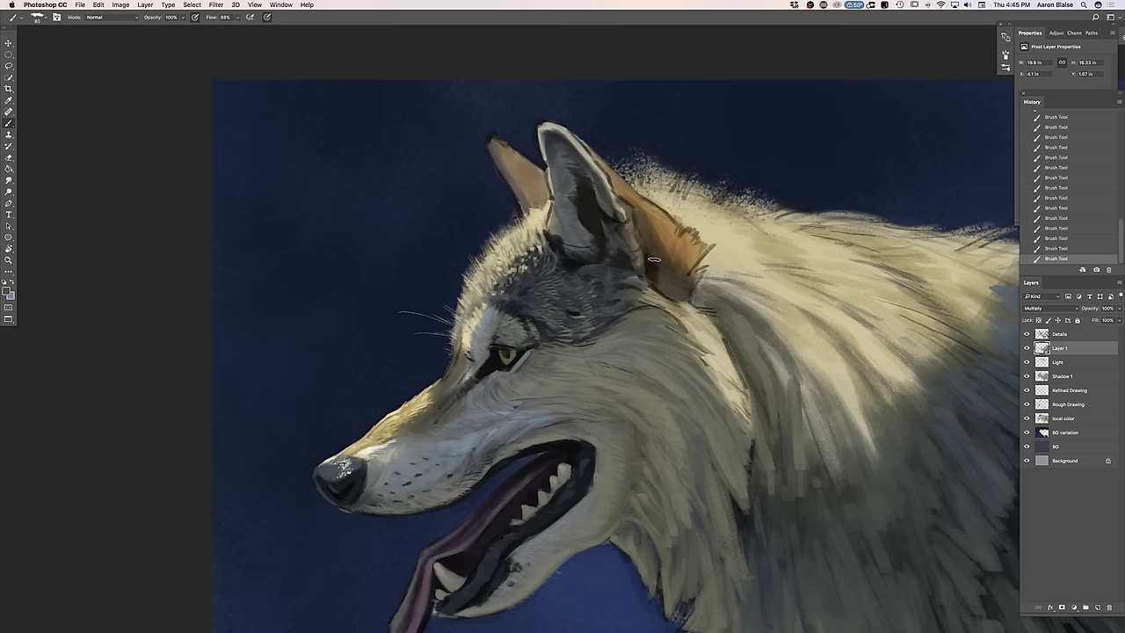
Set the foreground to a dark brown and darken the bottom edge of the near ear's orange back
left_click(7, 291)
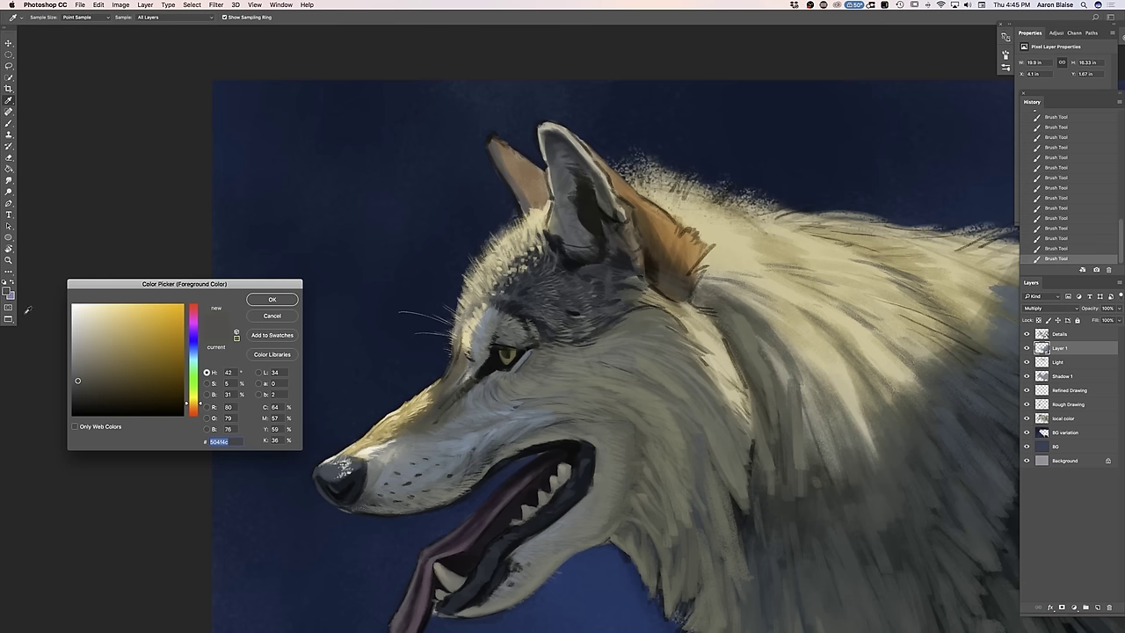
left_click_drag(191, 406, 192, 409)
left_click(127, 397)
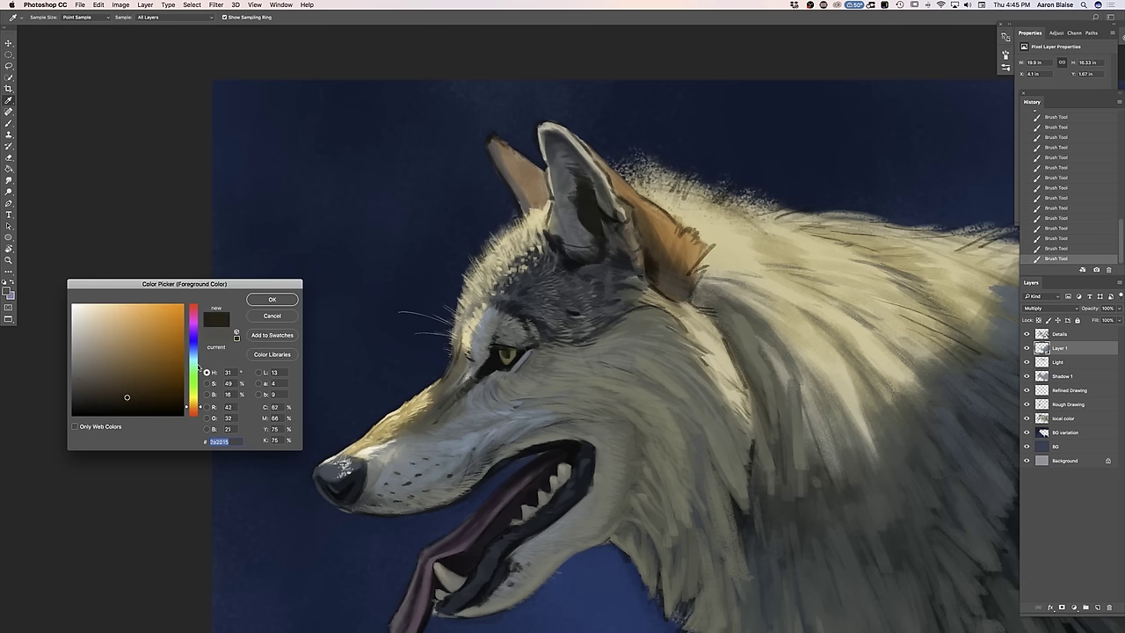
left_click(130, 388)
left_click(268, 301)
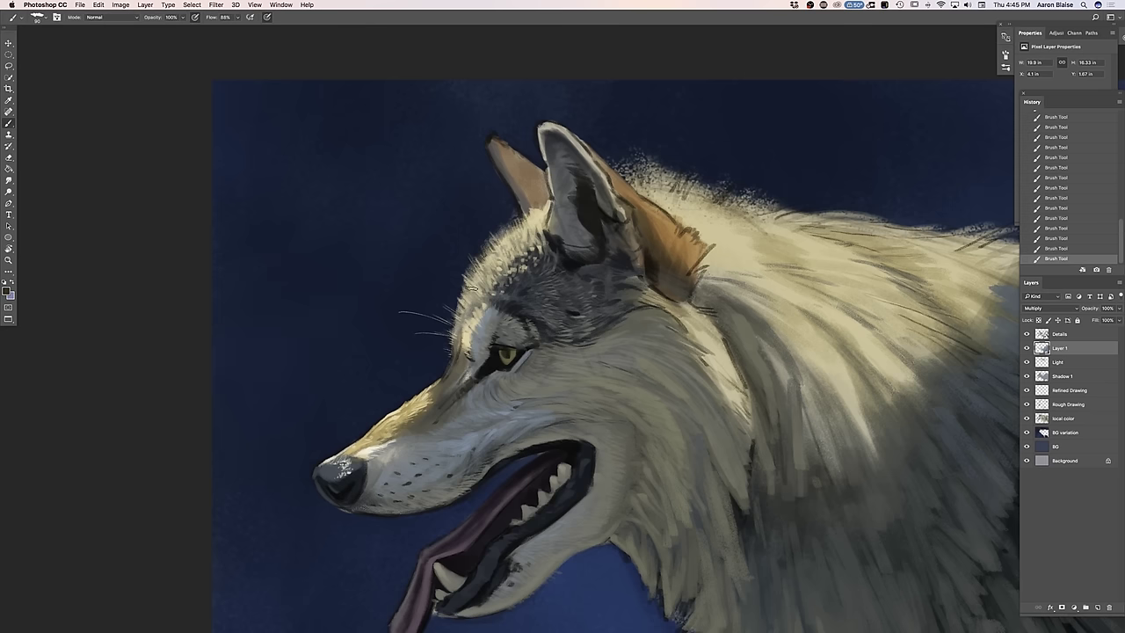
left_click_drag(684, 290, 664, 267)
On Layer 1, build up dark brown fur strokes from the base into the near ear's orange back
left_click(1056, 336)
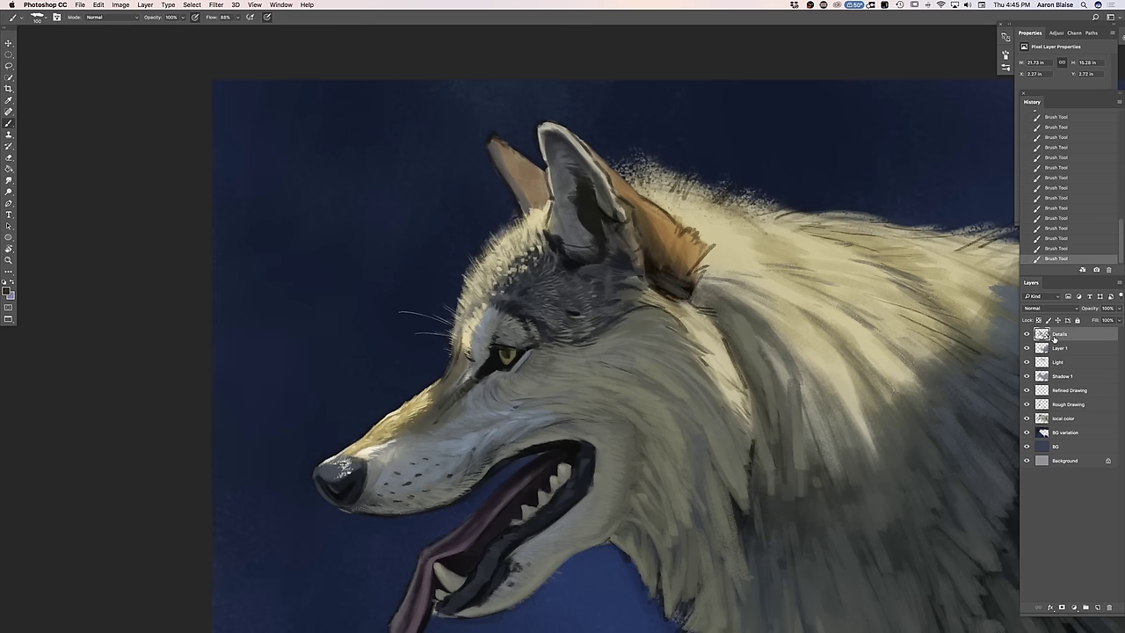
key("e")
left_click_drag(677, 279, 653, 255)
left_click(1057, 350)
left_click_drag(667, 274, 670, 262)
mouse_move(666, 276)
left_mouse_down()
mouse_move(663, 253)
mouse_move(661, 267)
left_mouse_up()
left_click_drag(668, 255, 663, 239)
left_click_drag(658, 257, 657, 224)
left_click_drag(651, 257, 648, 228)
left_click_drag(648, 255, 646, 231)
left_click_drag(644, 248, 640, 221)
left_click_drag(641, 243, 641, 225)
left_click_drag(641, 236, 642, 210)
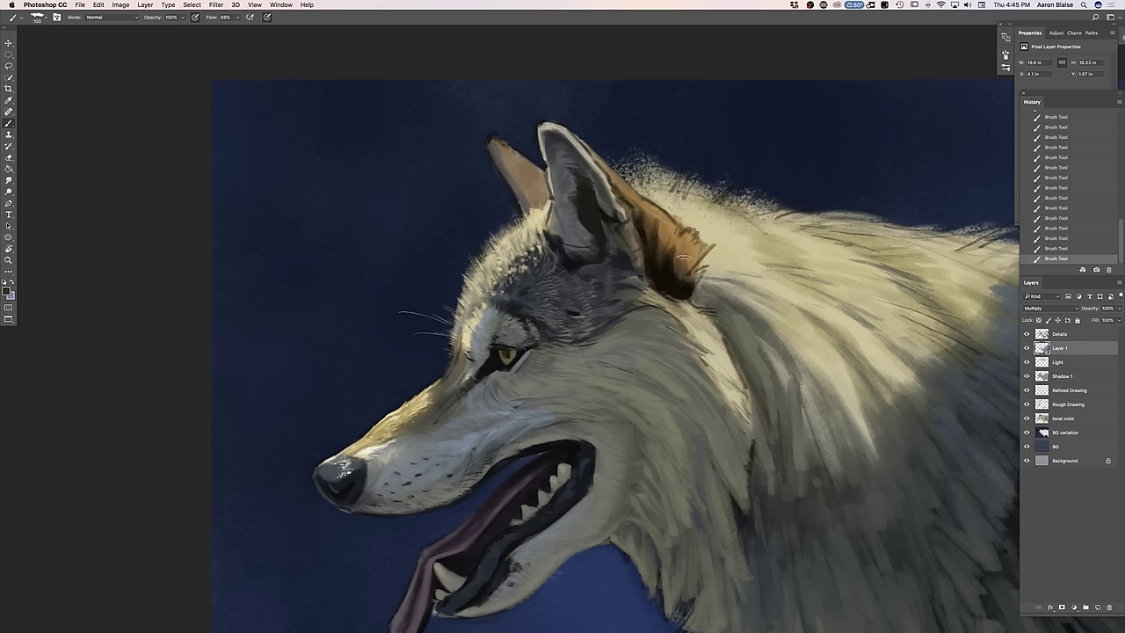
left_click_drag(697, 253, 680, 278)
left_click_drag(694, 257, 677, 289)
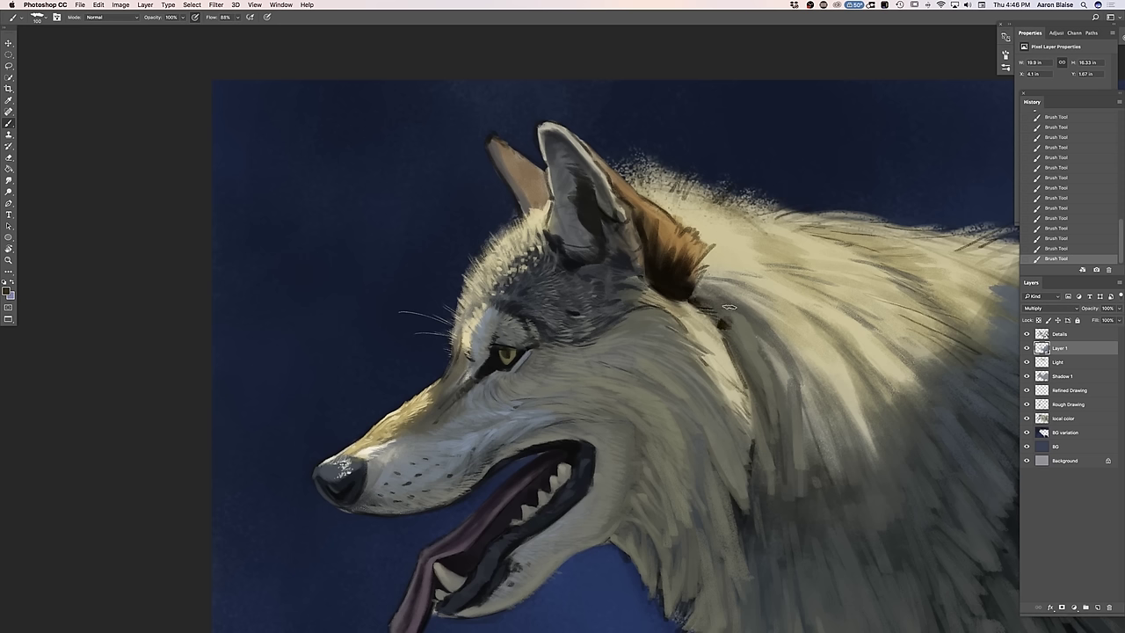
Paint a dark brown shadow along the cheek ruff's rear edge, running from below the ear down the neck
mouse_move(722, 314)
left_mouse_down()
mouse_move(748, 370)
mouse_move(742, 350)
mouse_move(757, 409)
left_mouse_up()
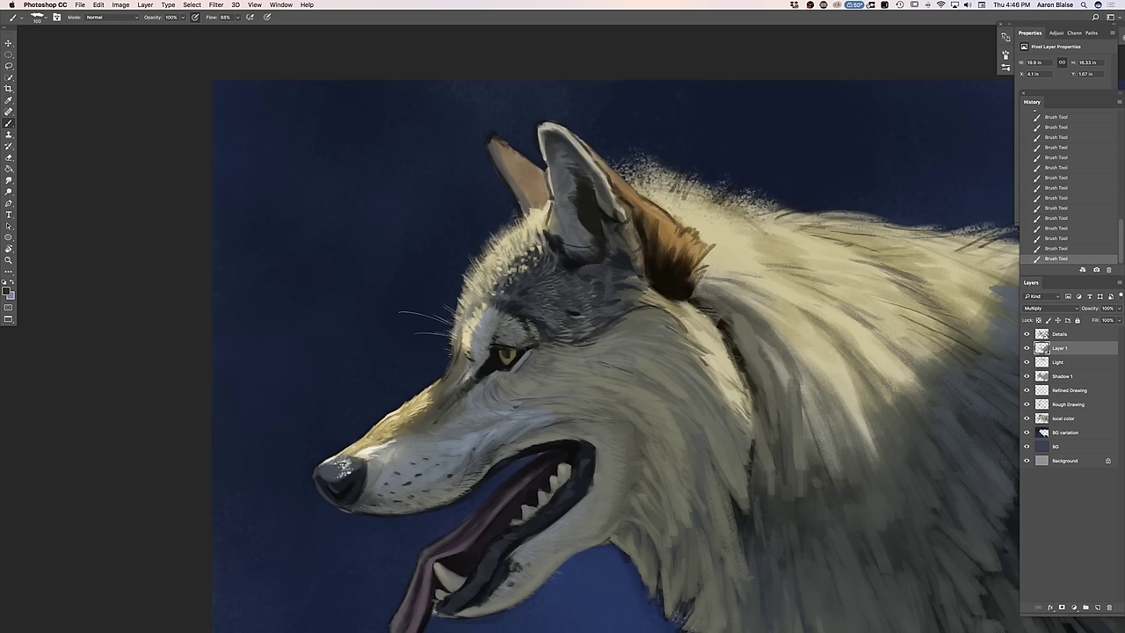
left_click_drag(754, 396, 756, 520)
left_click_drag(754, 455, 763, 515)
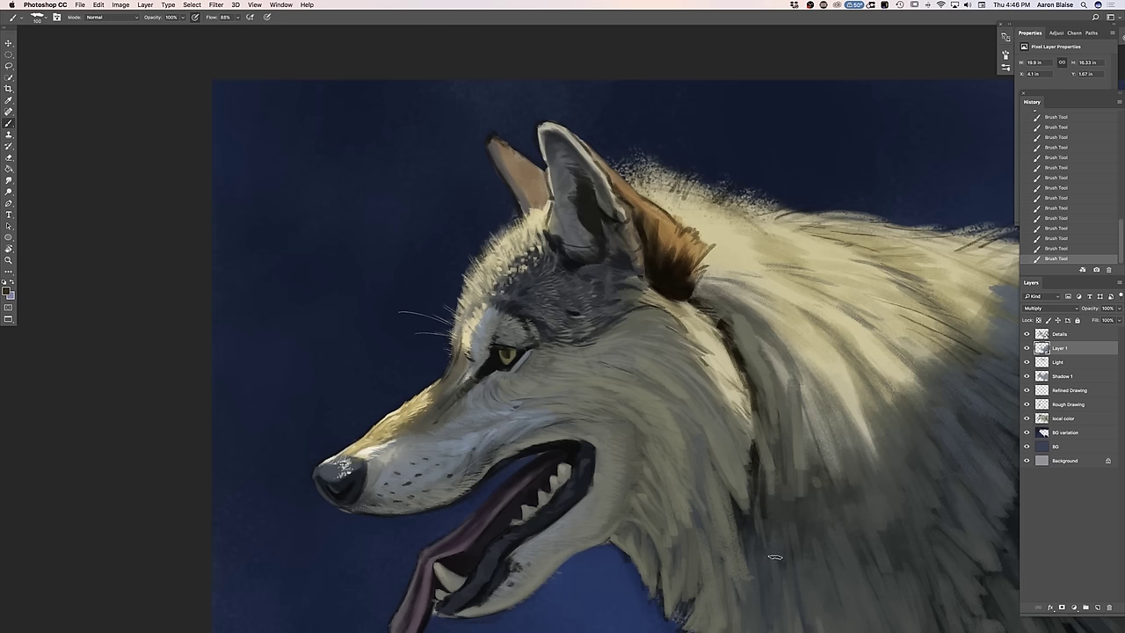
On the Details layer, set the foreground to orange-brown #c98c53 sampled from the ear and paint lighter fur over its orange back
key("super+minus")
key("super+plus")
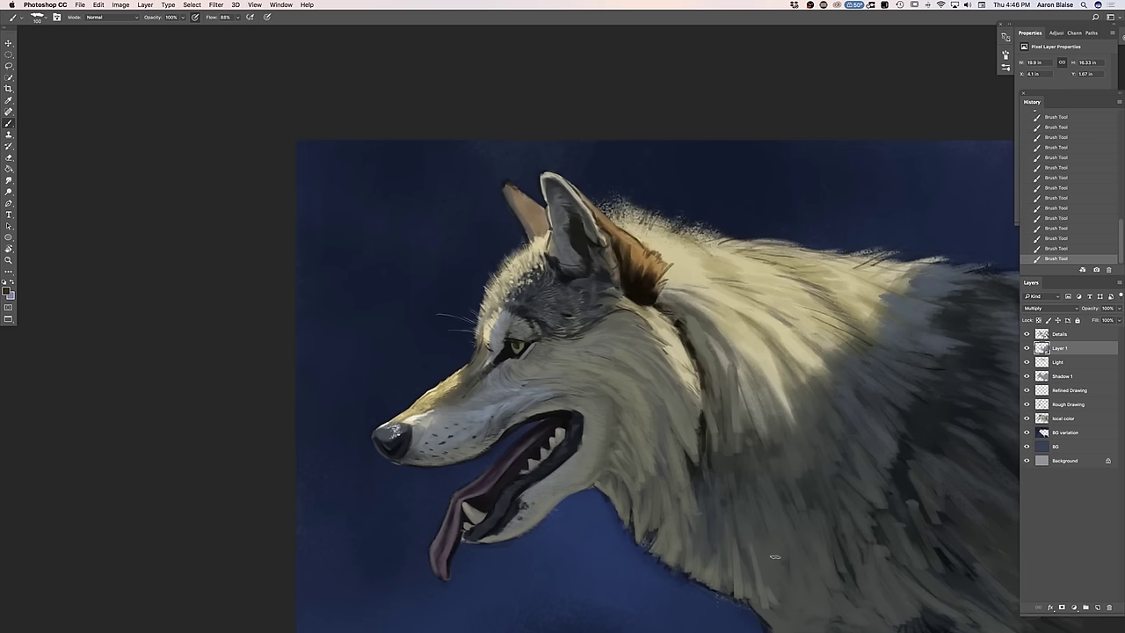
left_click(1051, 336)
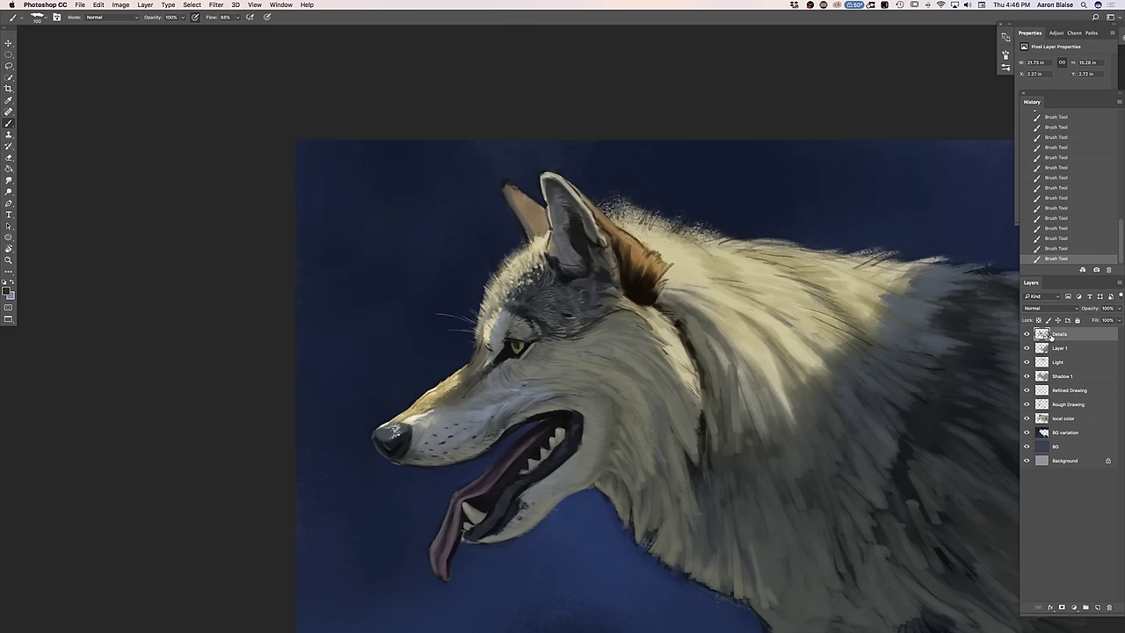
left_click(7, 293)
left_click(638, 251)
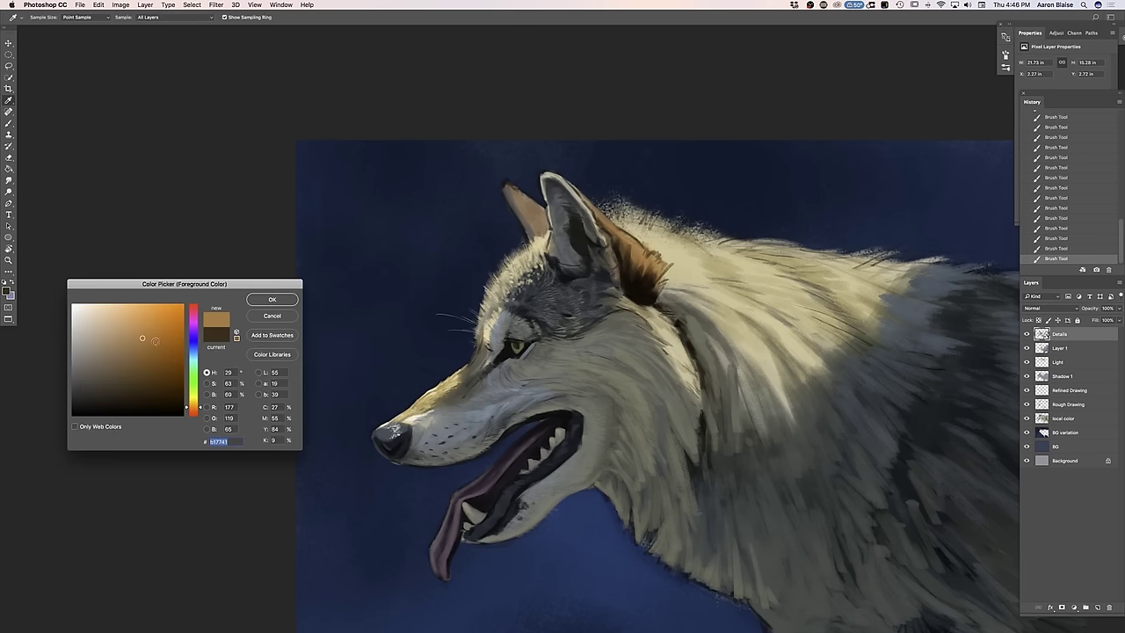
left_click(272, 299)
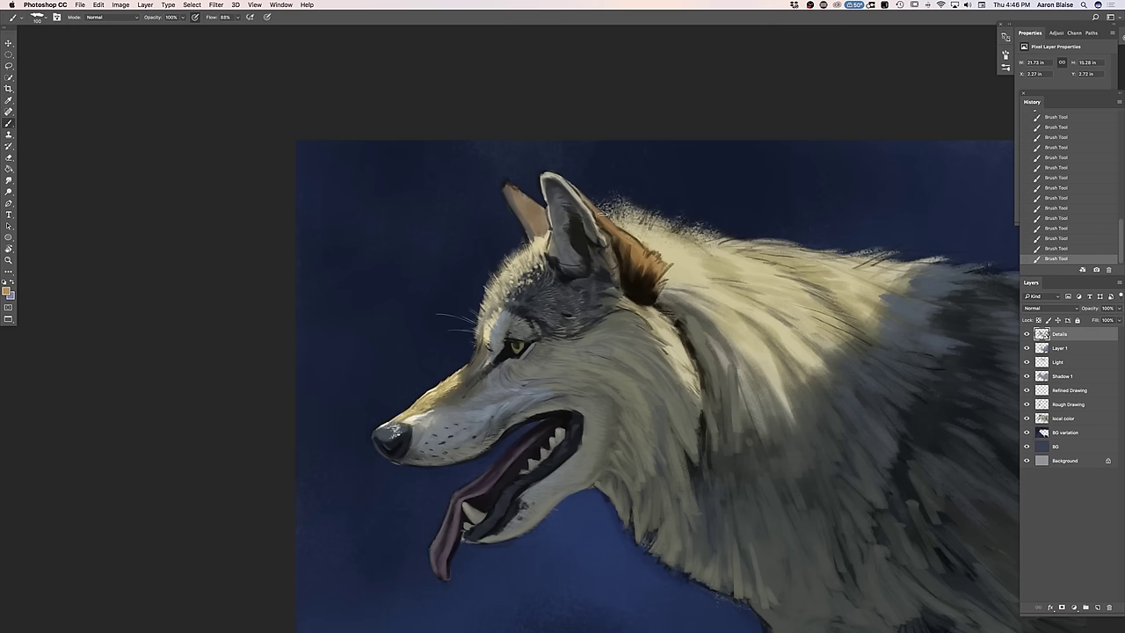
left_click_drag(627, 246, 609, 223)
key("super+plus")
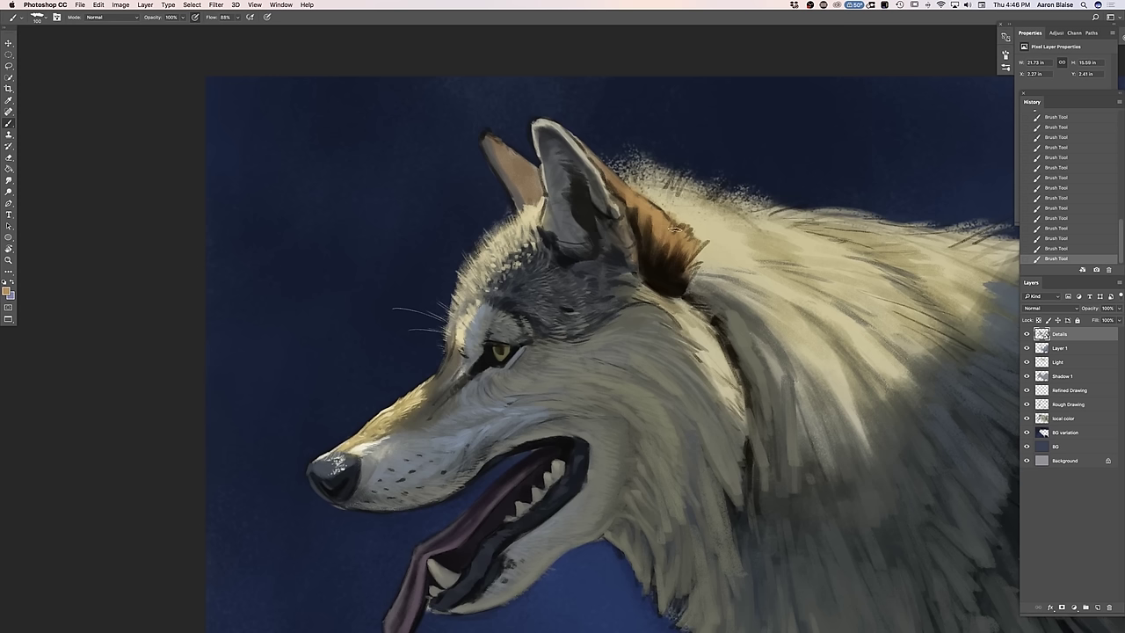
mouse_move(669, 264)
left_mouse_down()
mouse_move(682, 234)
mouse_move(687, 265)
mouse_move(707, 258)
left_mouse_up()
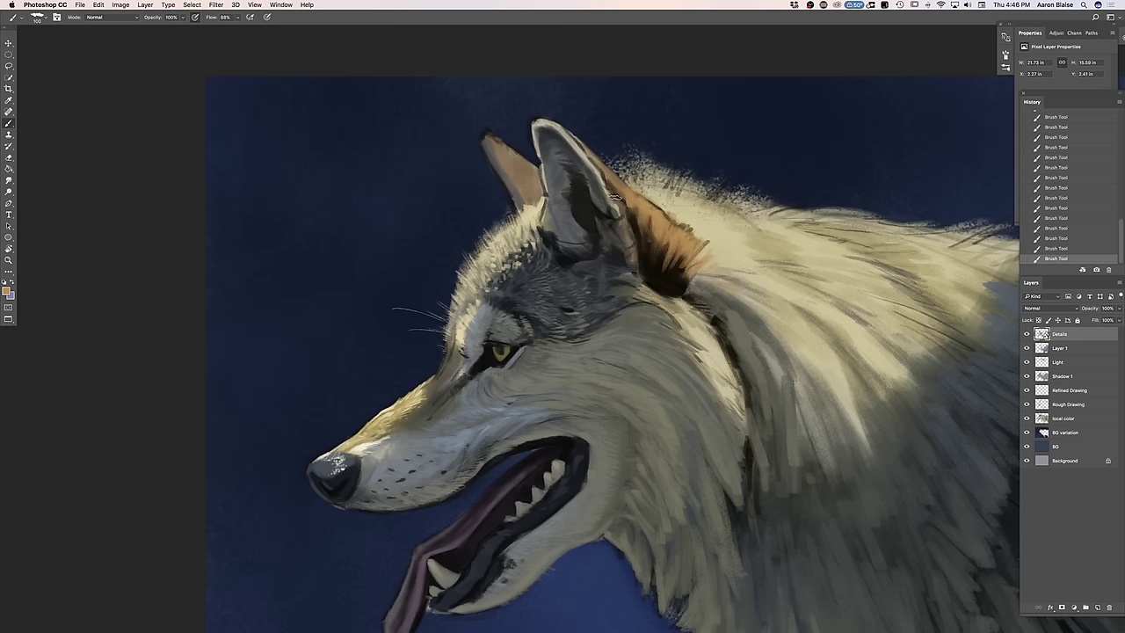
Sample the ear rim's pale tone, lighten it to cream #e4d7b6 and paint light hairs down the near ear's rear rim
left_click(6, 290)
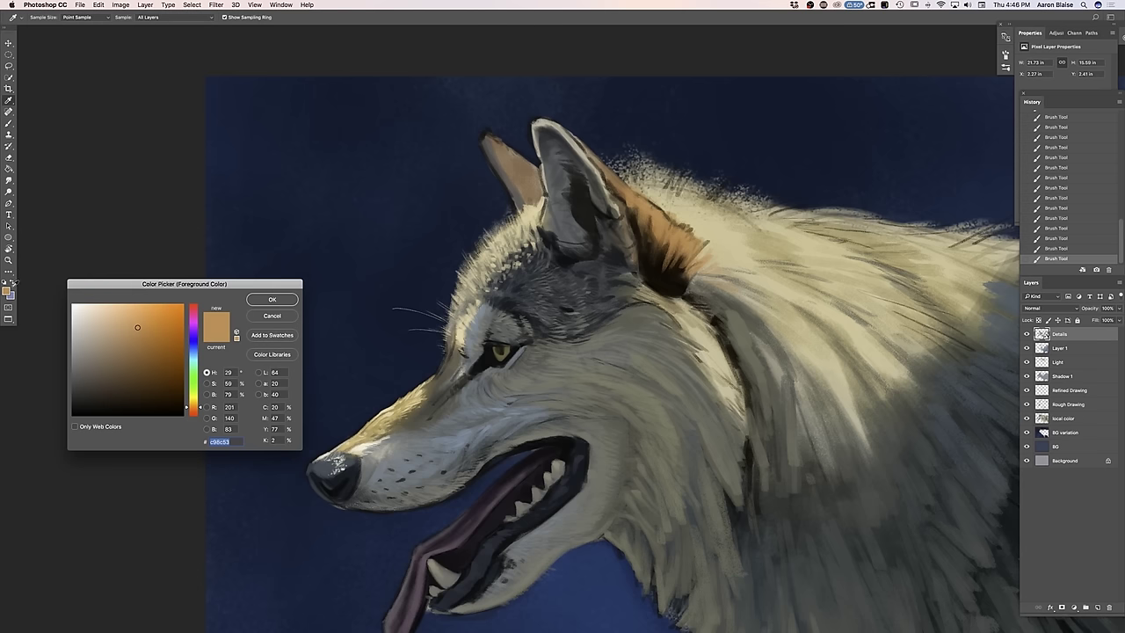
left_click(601, 185)
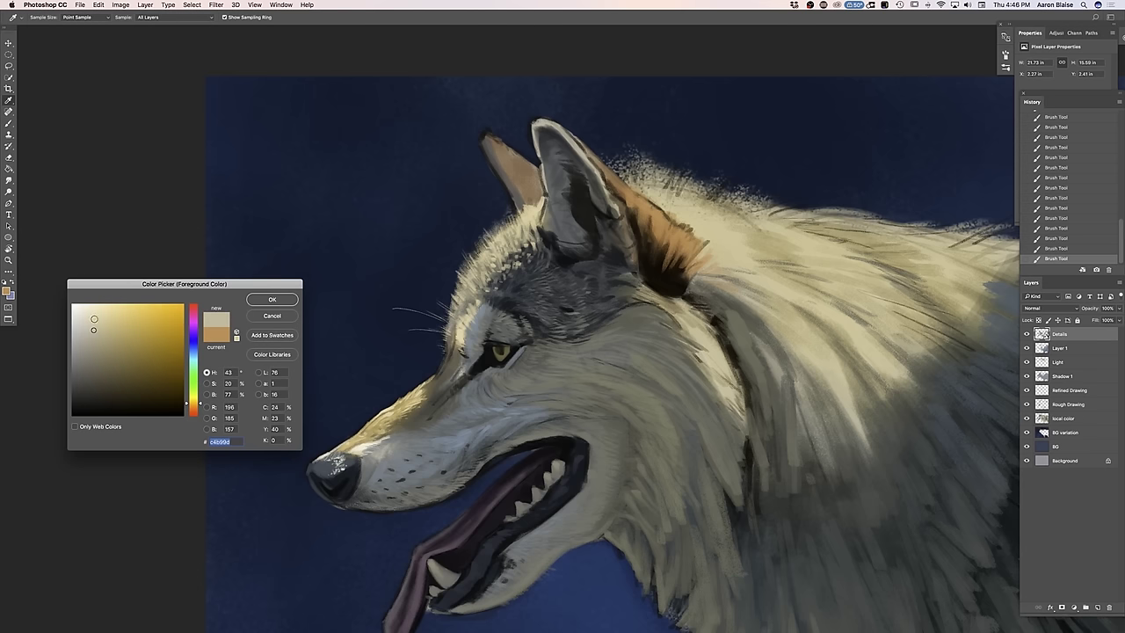
left_click(268, 300)
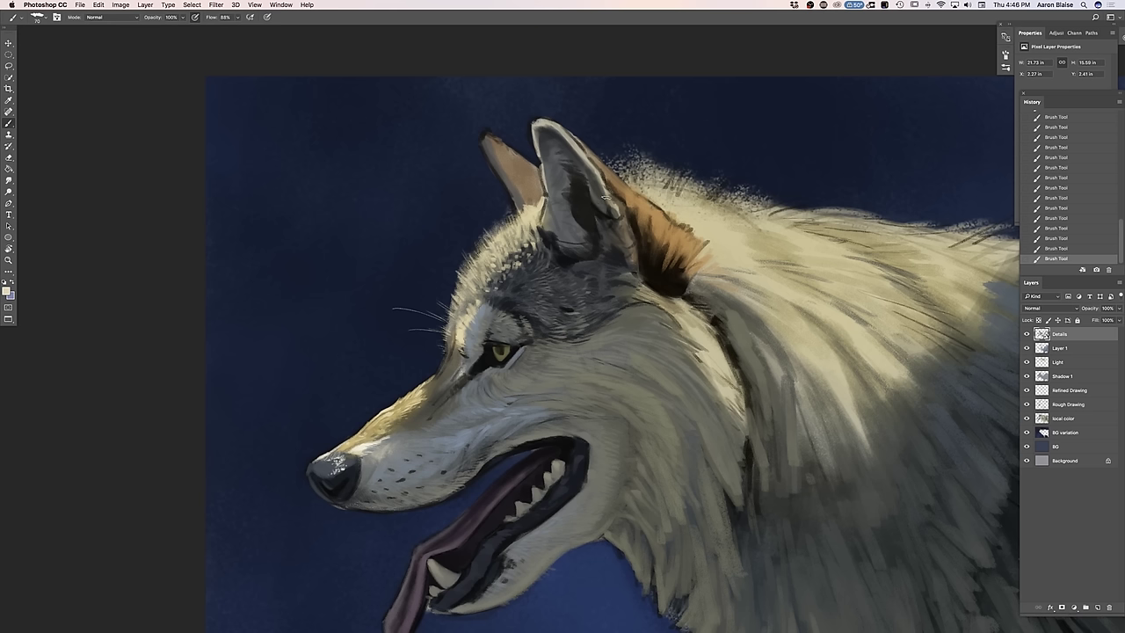
mouse_move(610, 195)
left_mouse_down()
mouse_move(605, 178)
mouse_move(625, 255)
left_mouse_up()
Lighten the foreground to a paler cream and paint bright highlights at the near ear's front base and tip
left_click(7, 291)
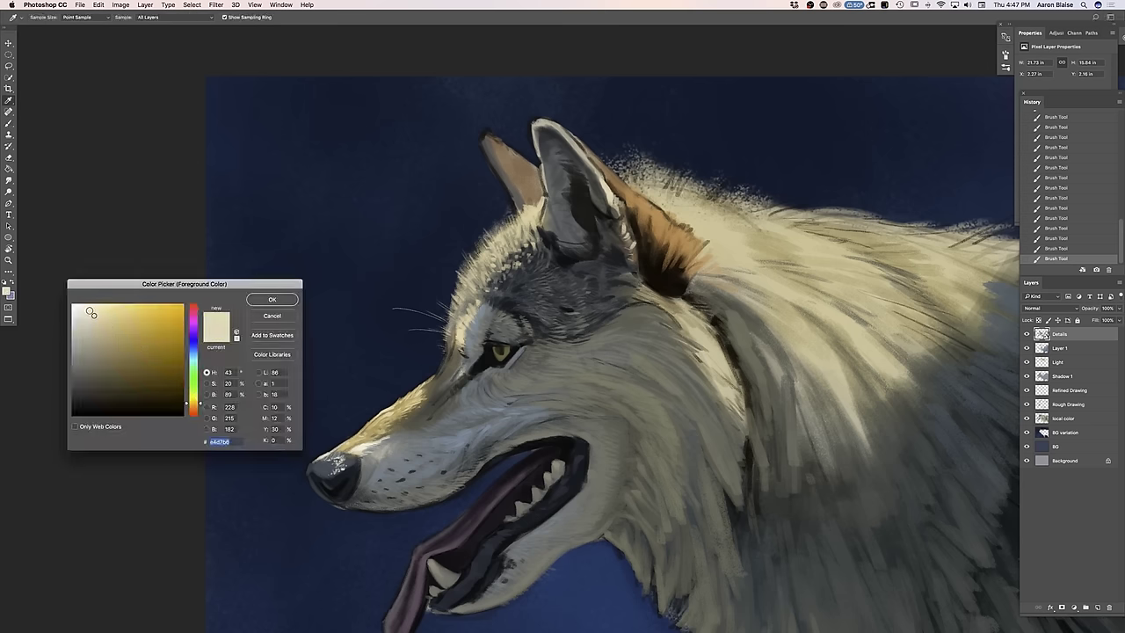
left_click(265, 301)
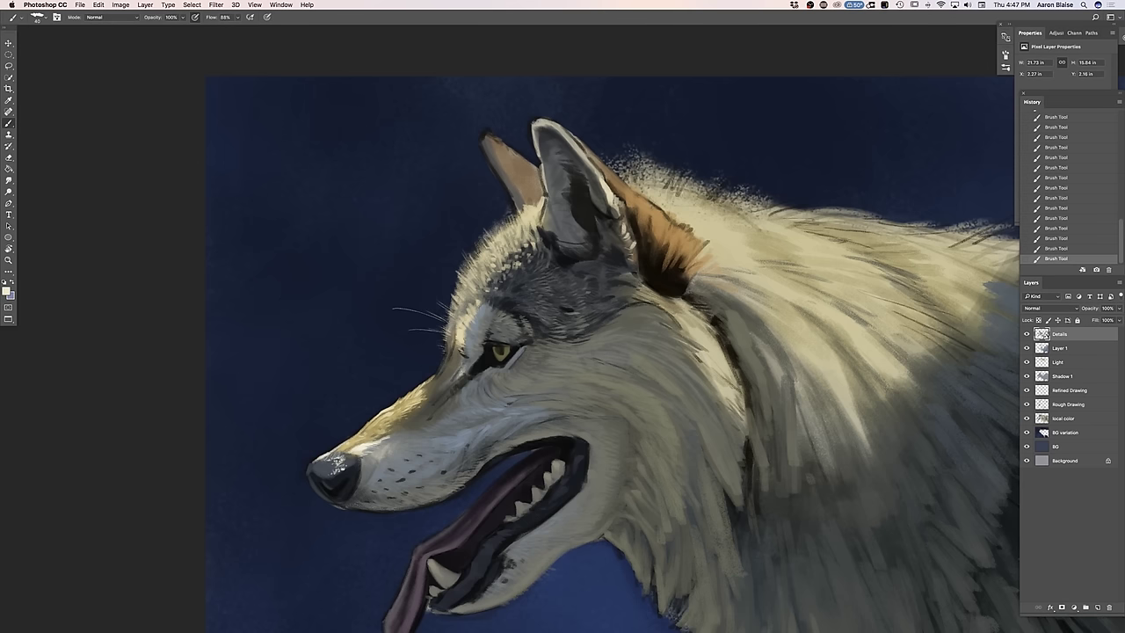
left_click_drag(545, 176, 522, 234)
left_click_drag(545, 215, 534, 221)
mouse_move(568, 133)
left_mouse_down()
mouse_move(540, 118)
mouse_move(562, 132)
left_mouse_up()
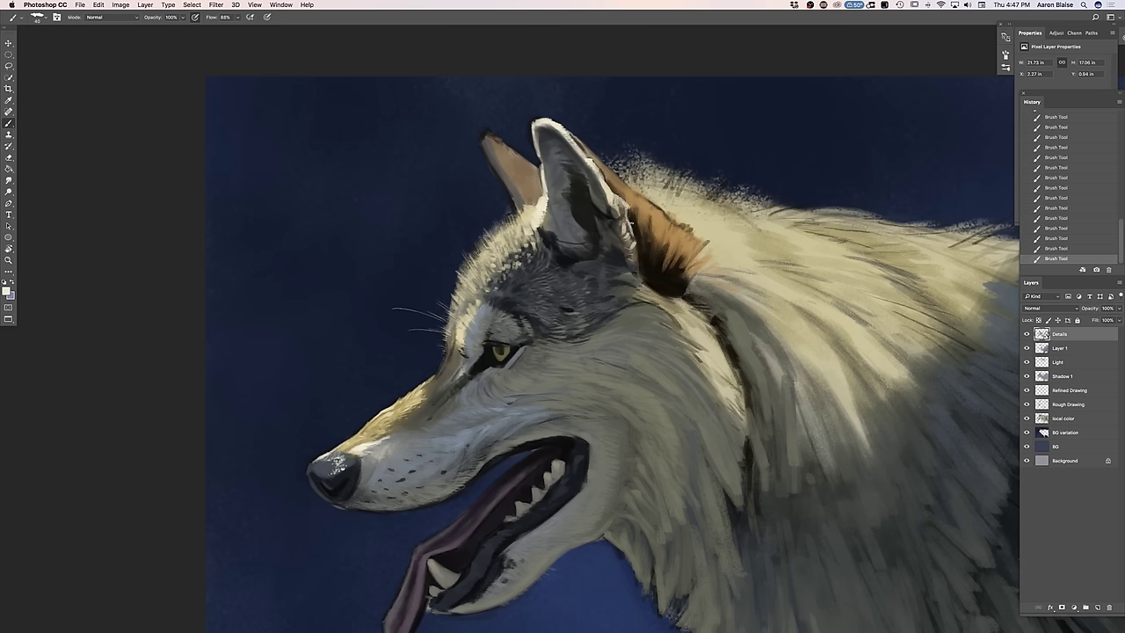
Sample grey from inside the near ear, lighten it to blue-grey #6a7277 and paint fine hairs across the inner ear
left_click(7, 291)
left_click(559, 218)
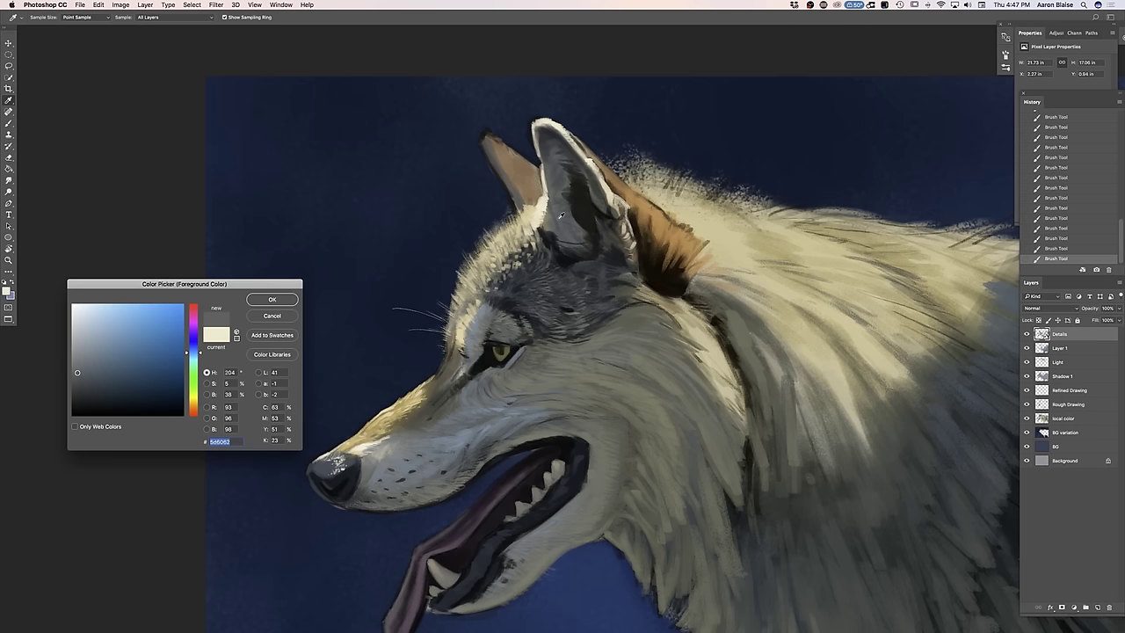
left_click(82, 365)
left_click(272, 300)
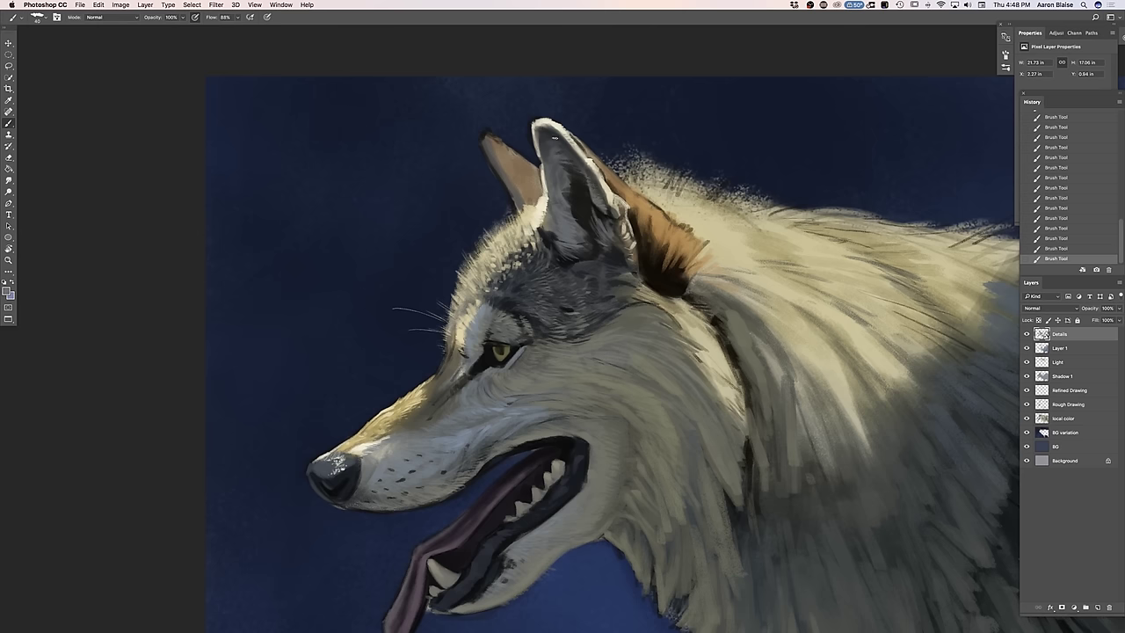
Sample near-black from the near ear's inner shadow, paint dark hairs there and lighten the dark tone slightly
left_click(8, 291)
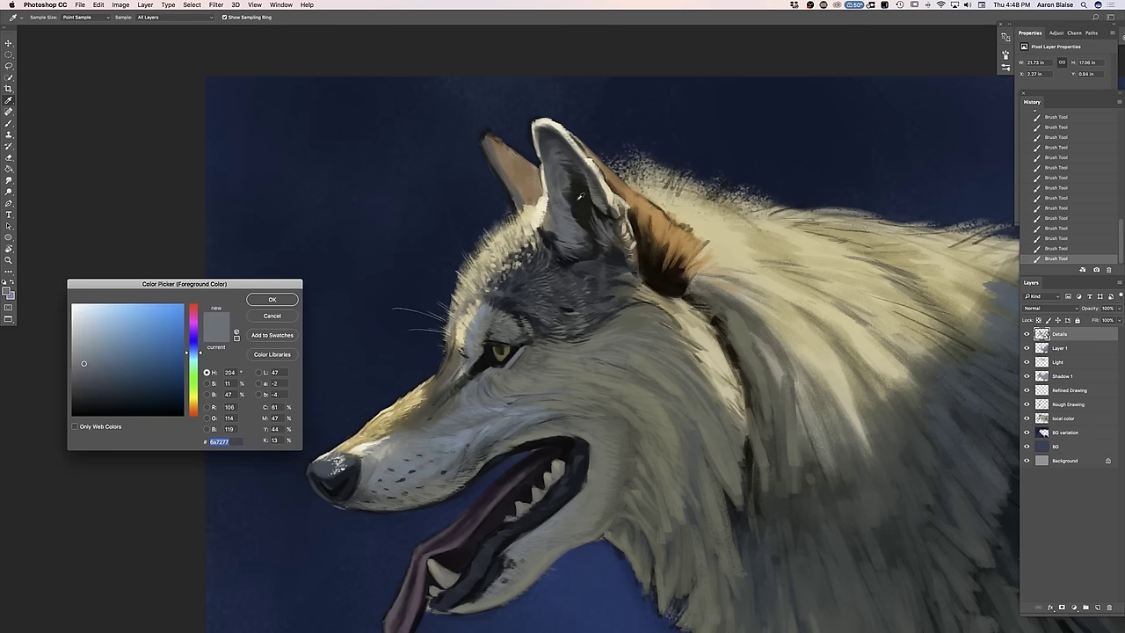
left_click(579, 199)
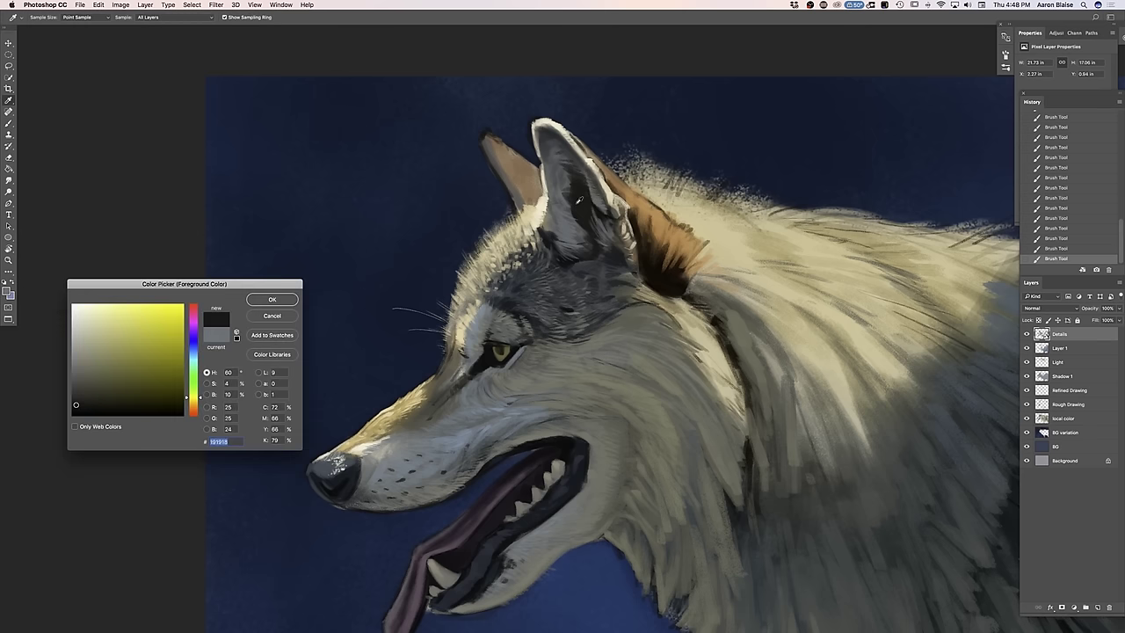
left_click(271, 300)
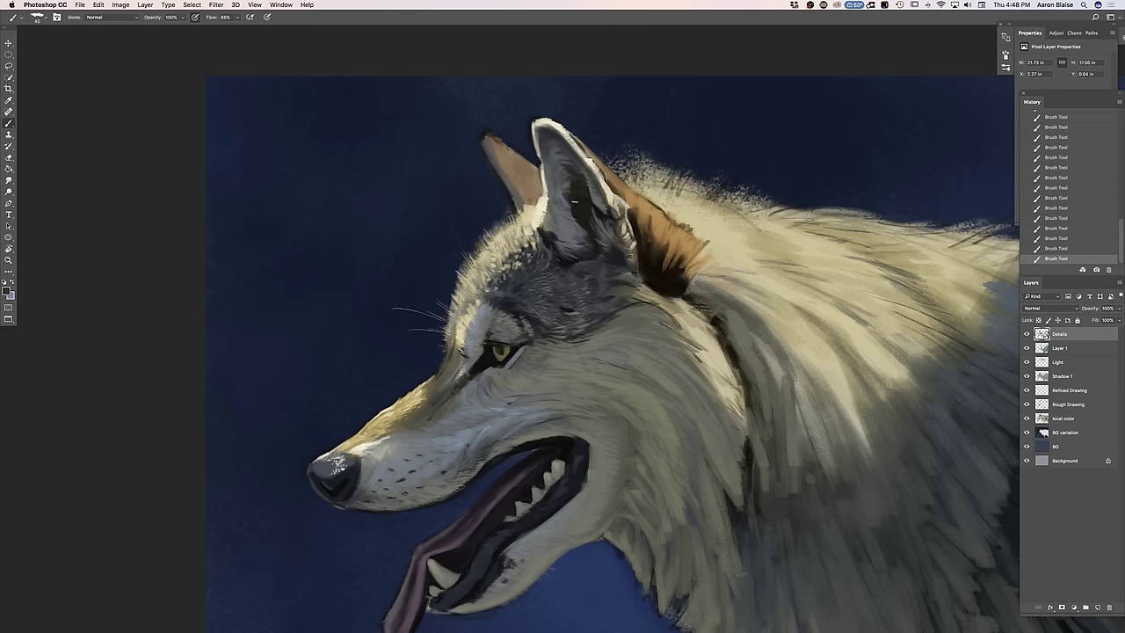
left_click(8, 293)
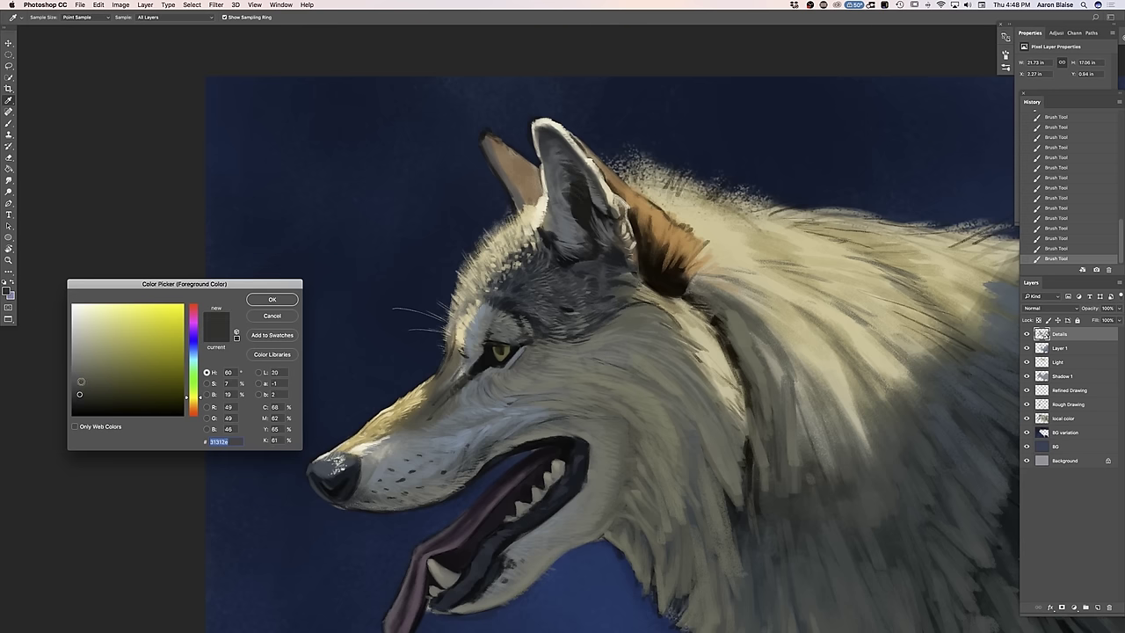
left_click(283, 299)
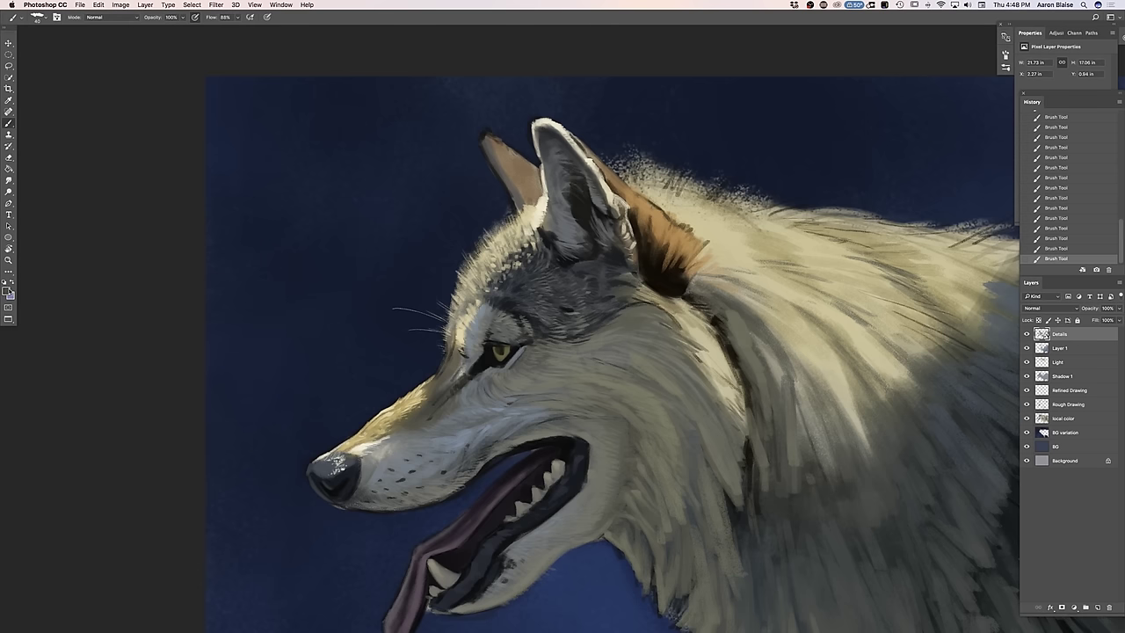
Refine the near ear's inner hairs with grey sampled from its lower interior and near-black #1d1d1b from its shadow
left_click(7, 291)
left_click(558, 224)
left_click(273, 300)
left_click(7, 293)
left_click(580, 207)
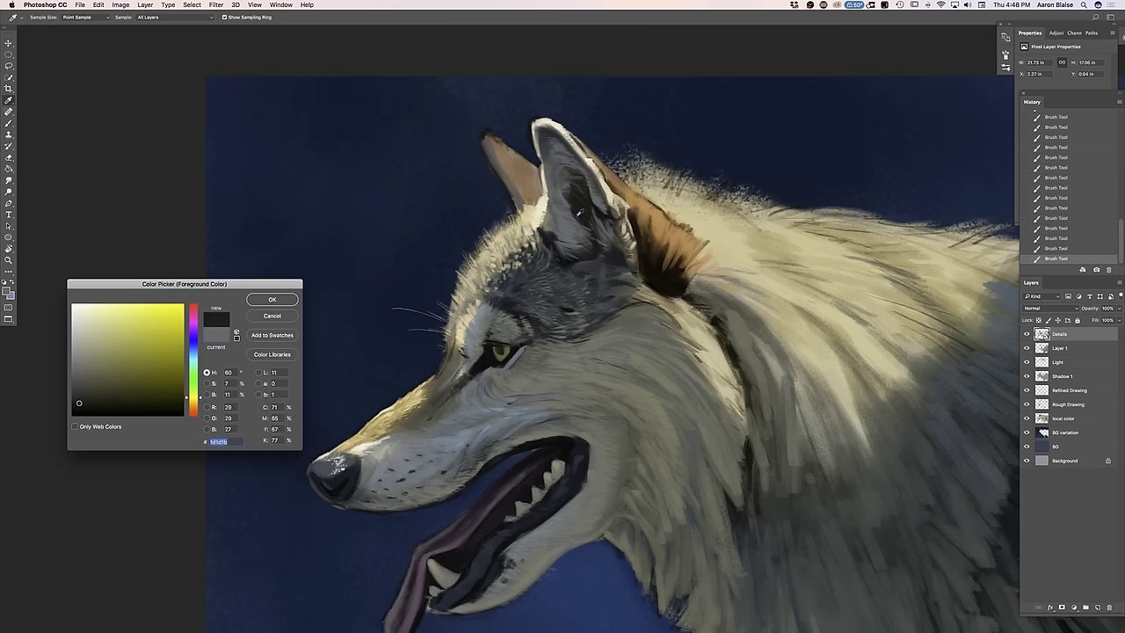
left_click(271, 299)
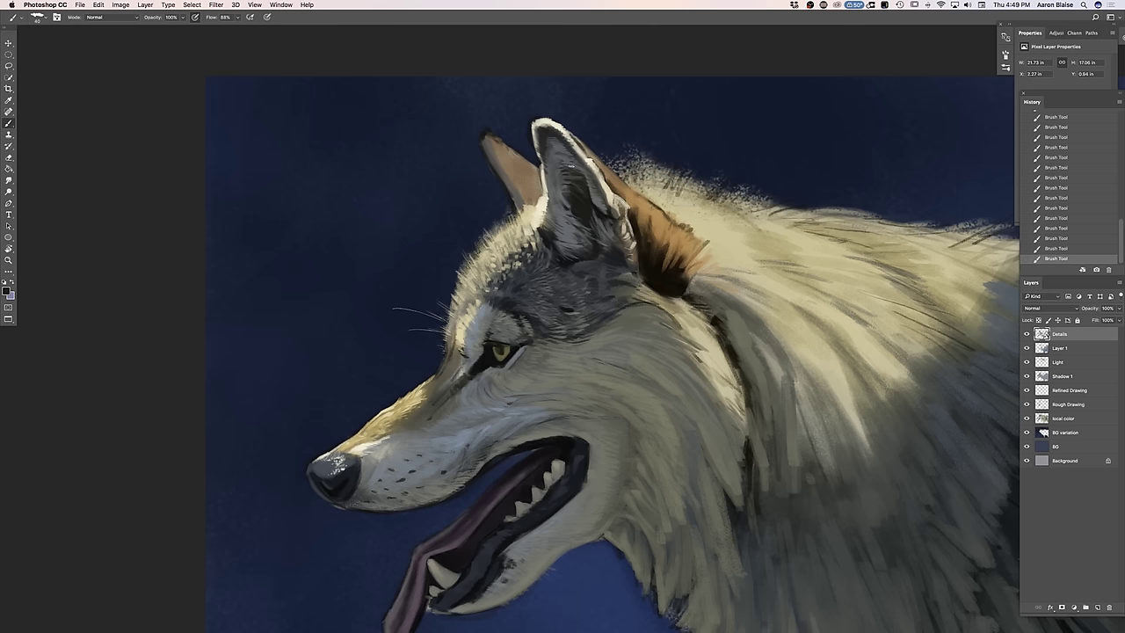
Sample orange from the near ear's back, brighten it and paint fine highlight hairs over the orange fur
left_click(6, 290)
left_click(657, 217)
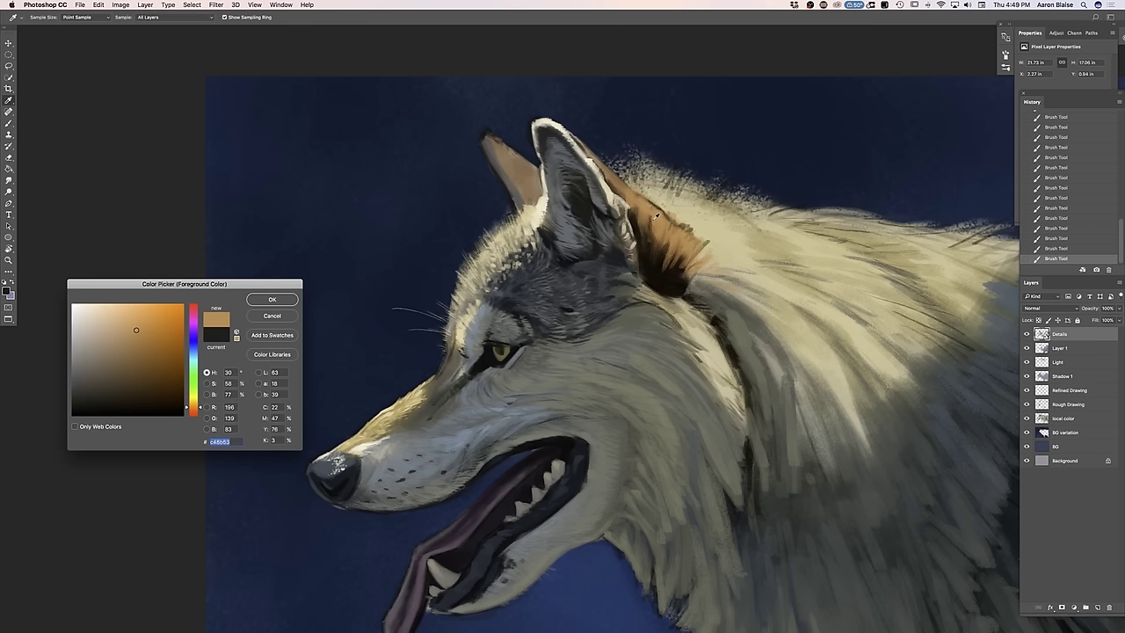
left_click(135, 314)
left_click(262, 301)
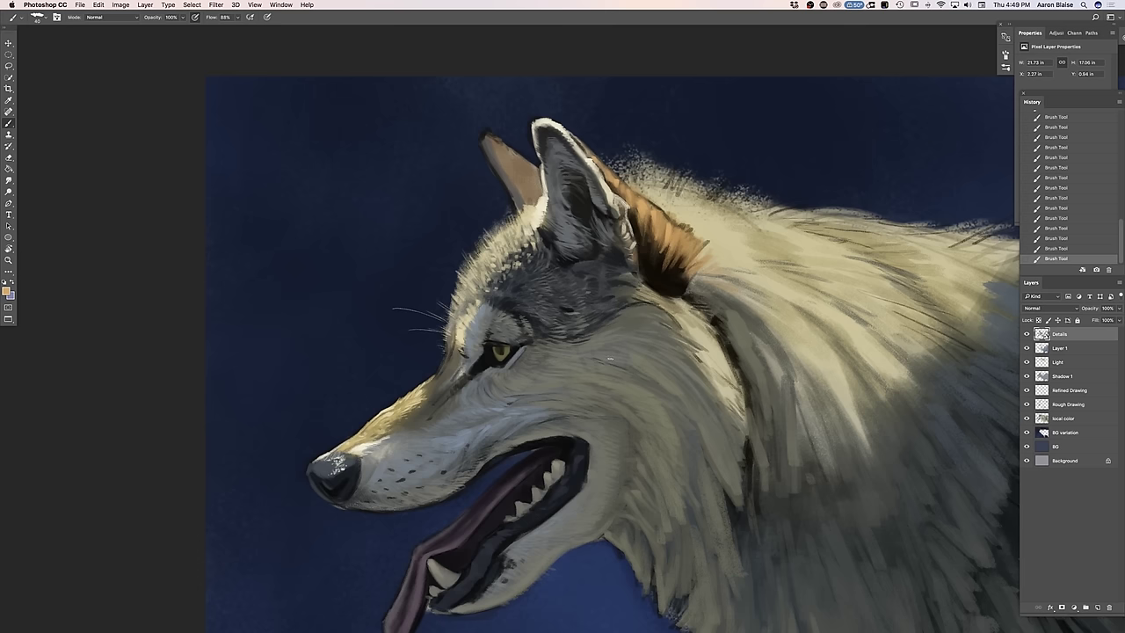
Sample dark brown from the near ear's base, adjust it to #2f2822 and paint dark fur strokes behind the ear onto the neck
left_click(7, 291)
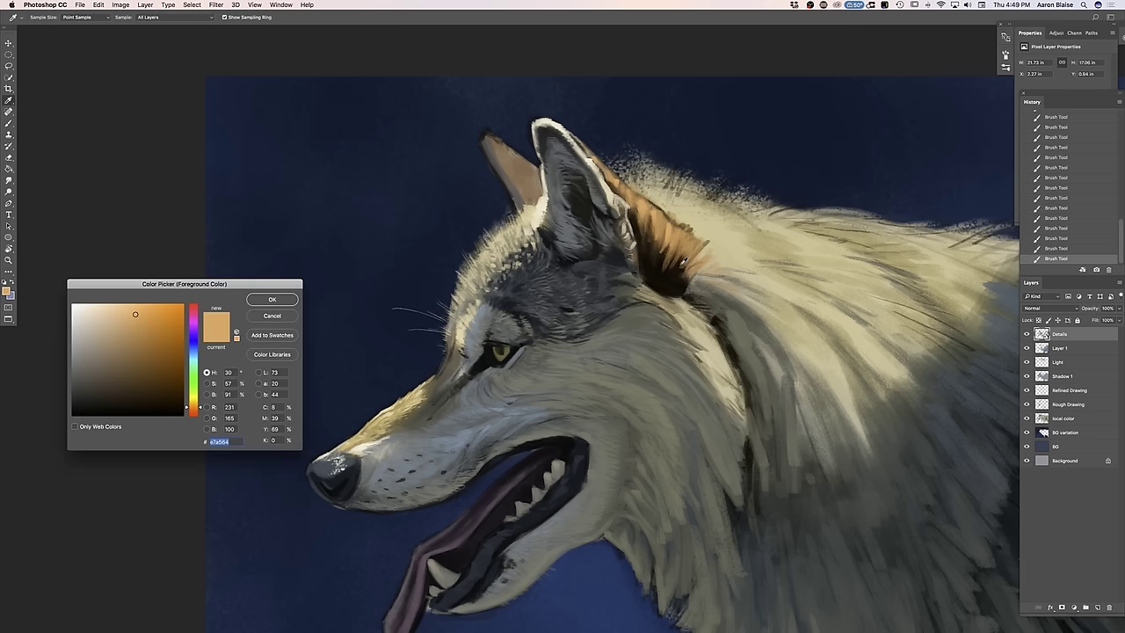
left_click(682, 265)
left_click(272, 300)
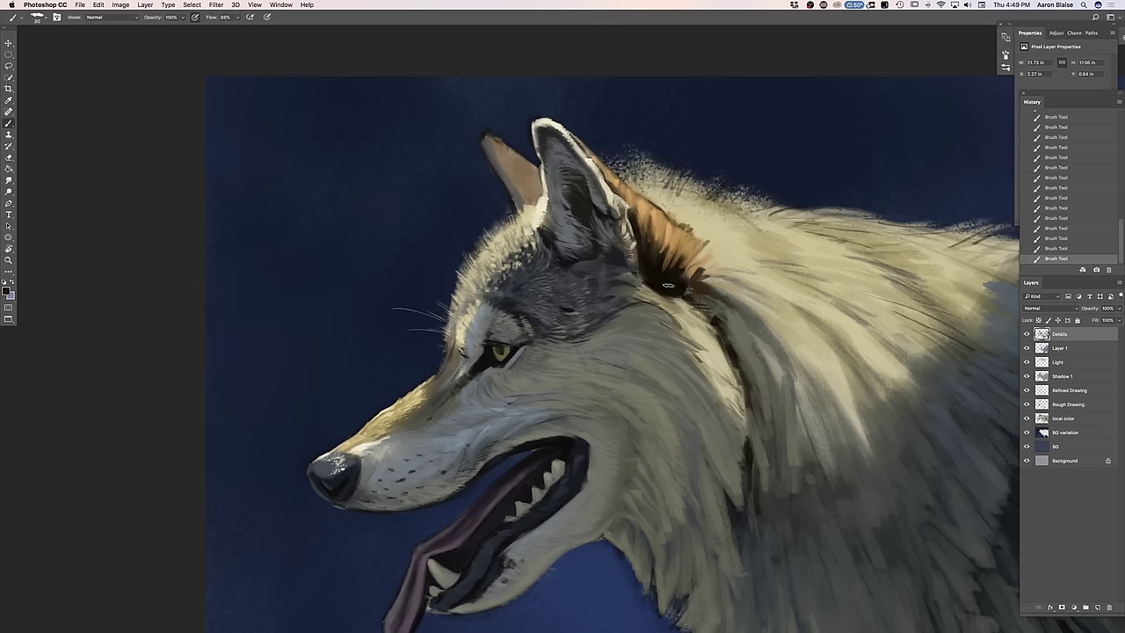
left_click(6, 291)
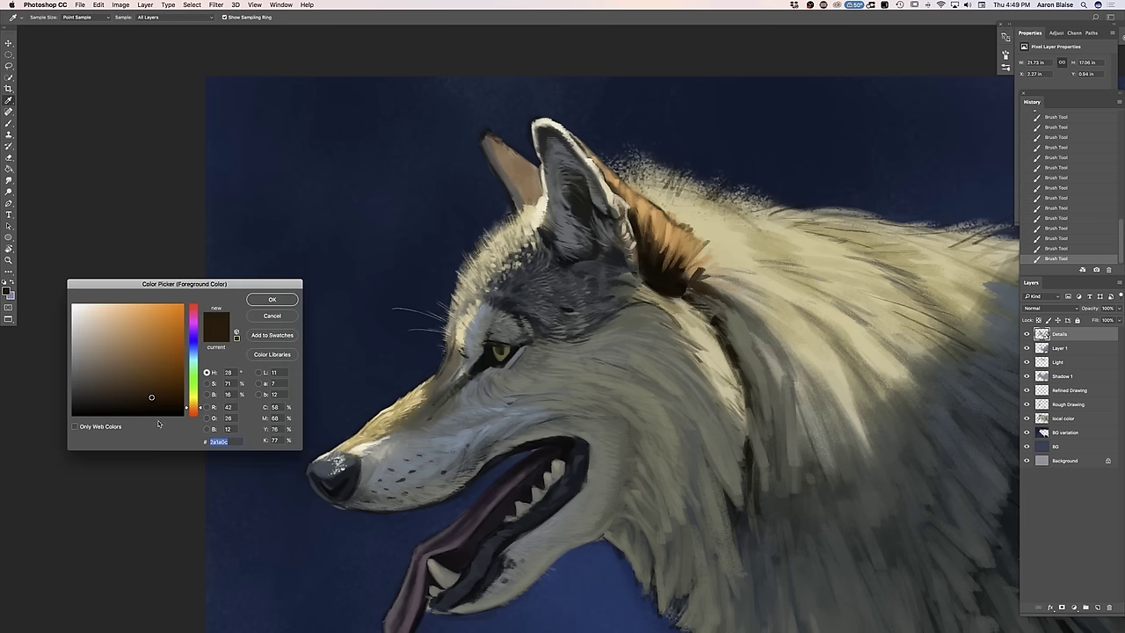
left_click(271, 299)
left_click_drag(686, 288, 745, 332)
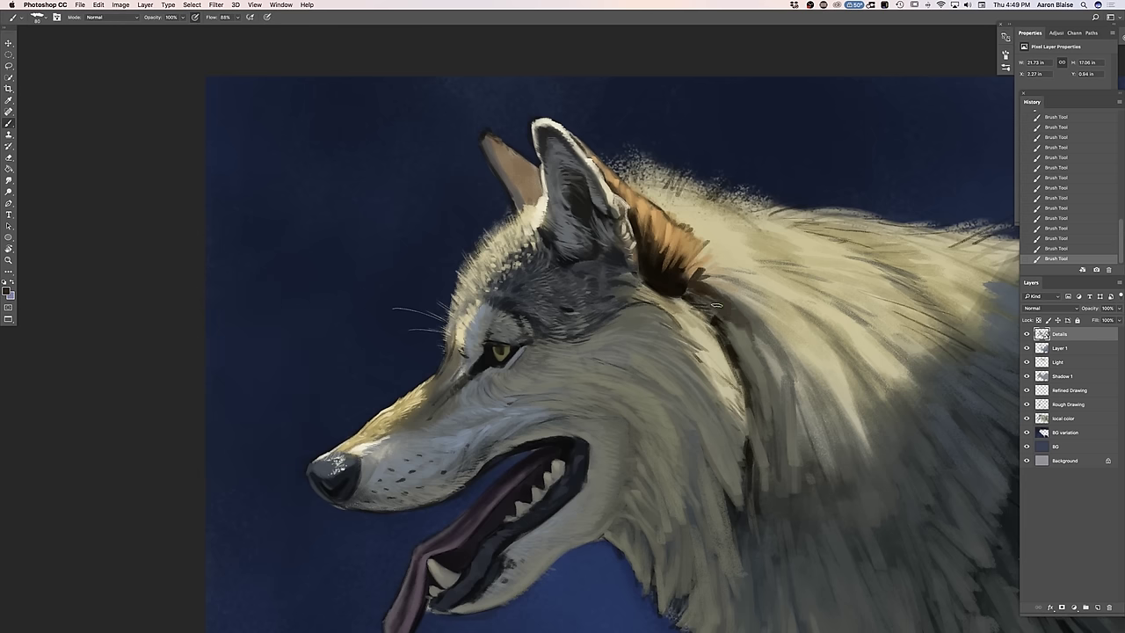
left_click_drag(739, 282, 701, 262)
Set the brush color to grey #6c6c60, sampled from the cheek fur between the eye and the near ear
key("super+minus")
key("super+minus")
key("super+plus")
key("super+plus")
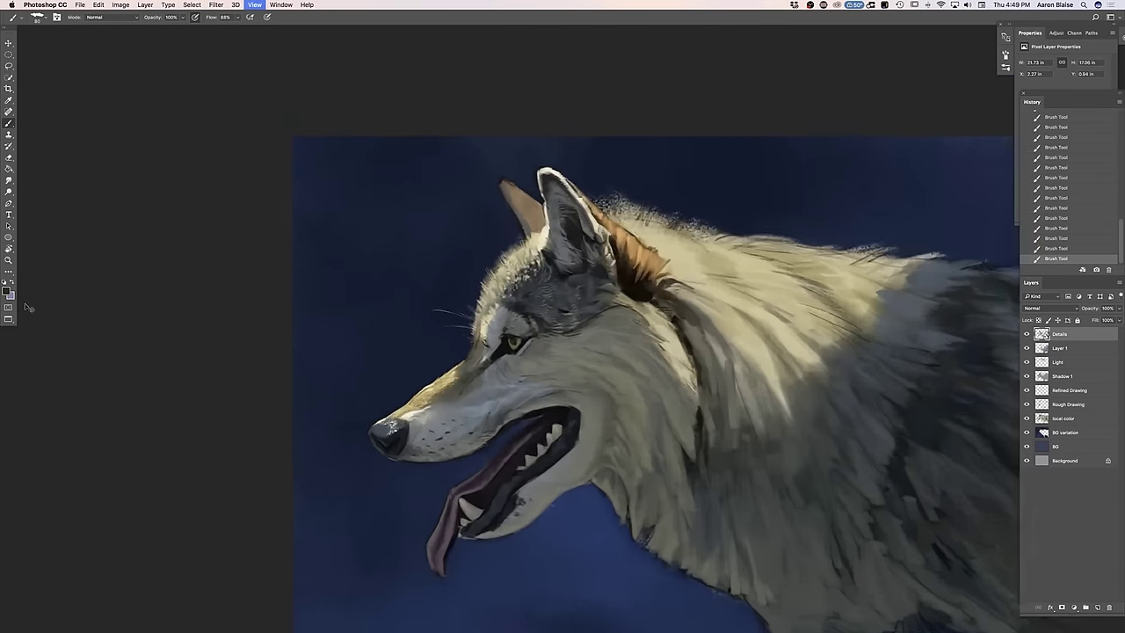
left_click(7, 290)
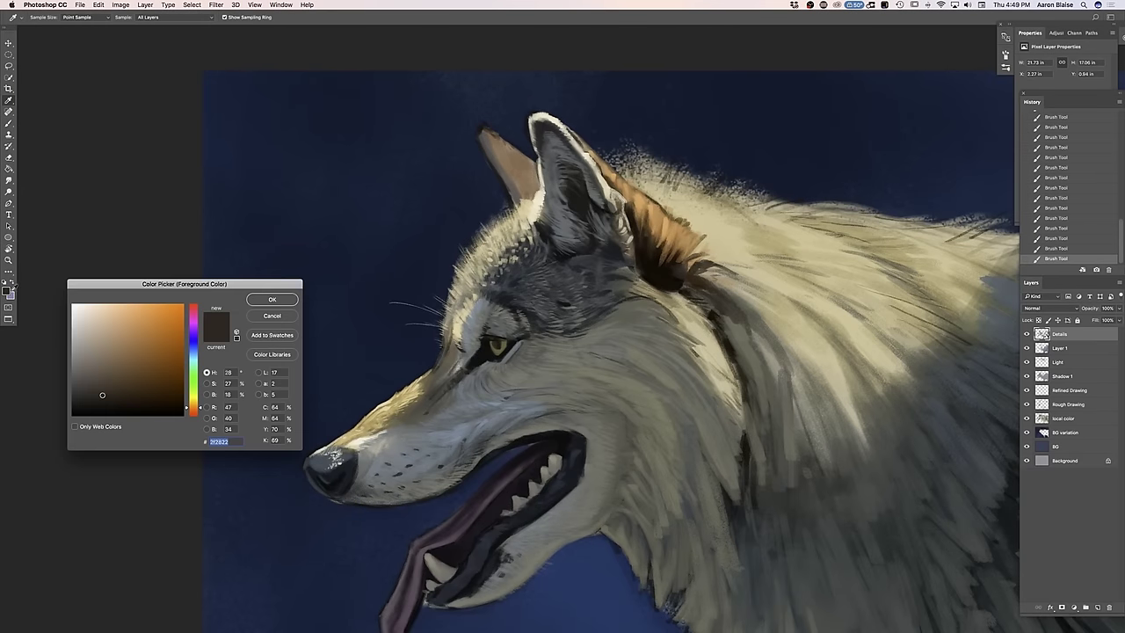
left_click(582, 315)
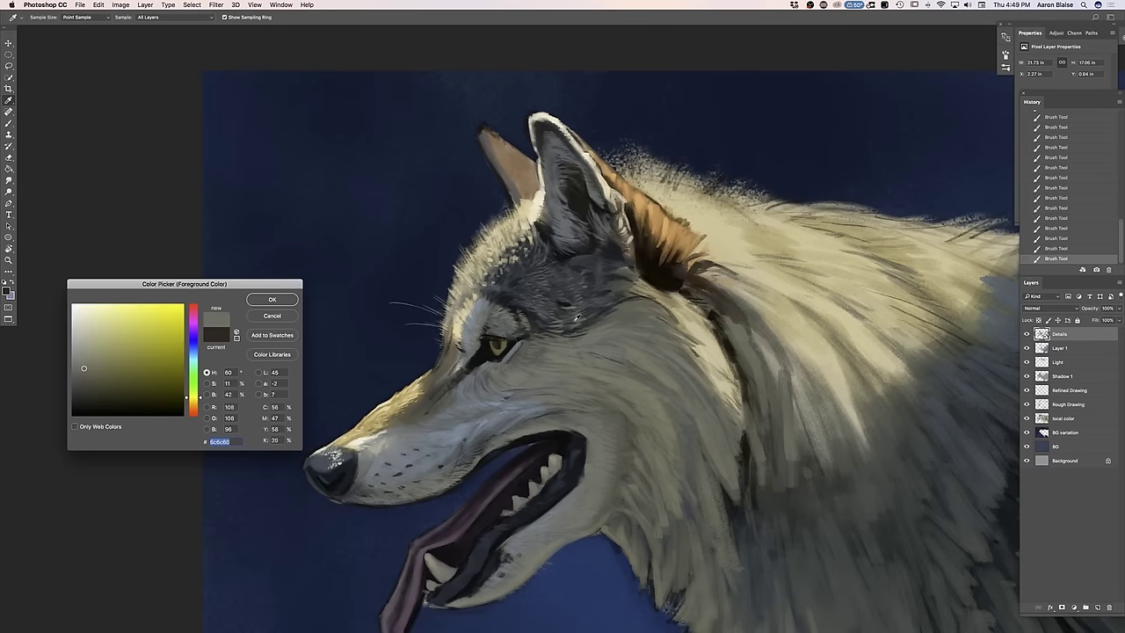
key("Return")
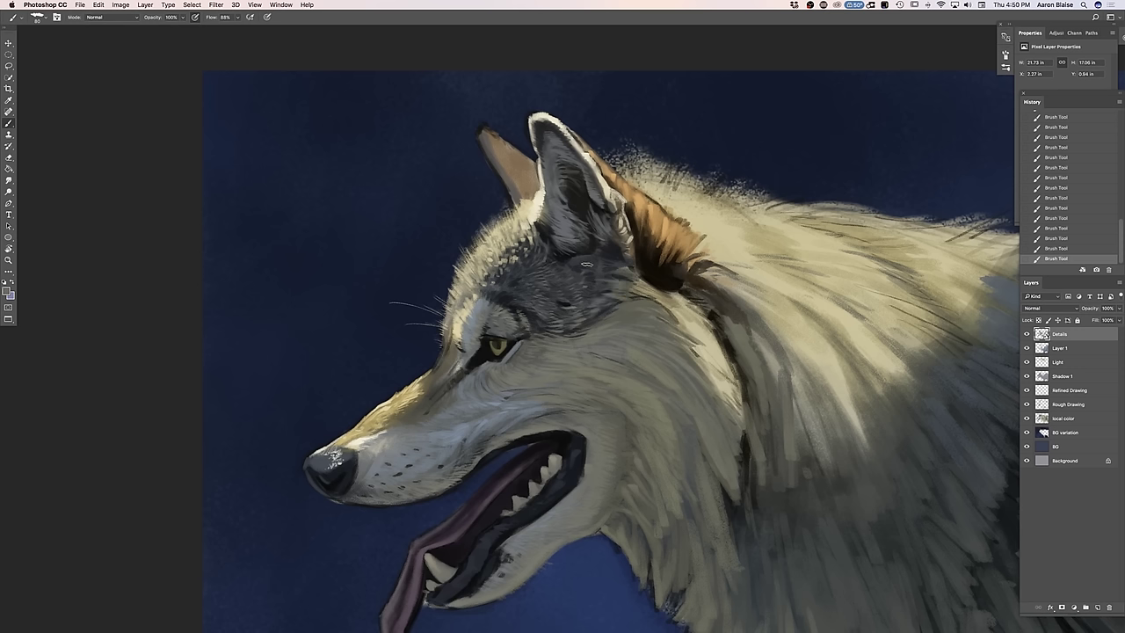
Set a bright cream foreground colour based on the lit fur and brush highlights onto the cheek ruff below the near ear
key("bracketleft")
key("bracketleft")
left_click(7, 293)
left_click(710, 343)
left_click(96, 311)
left_click(263, 301)
key("]")
key("]")
key("]")
left_click_drag(668, 307, 694, 330)
key("]")
left_click_drag(645, 295, 675, 315)
Reduce the brush size and paint fine cream hairs over the dark shadow at the near ear's base
key("[")
key("[")
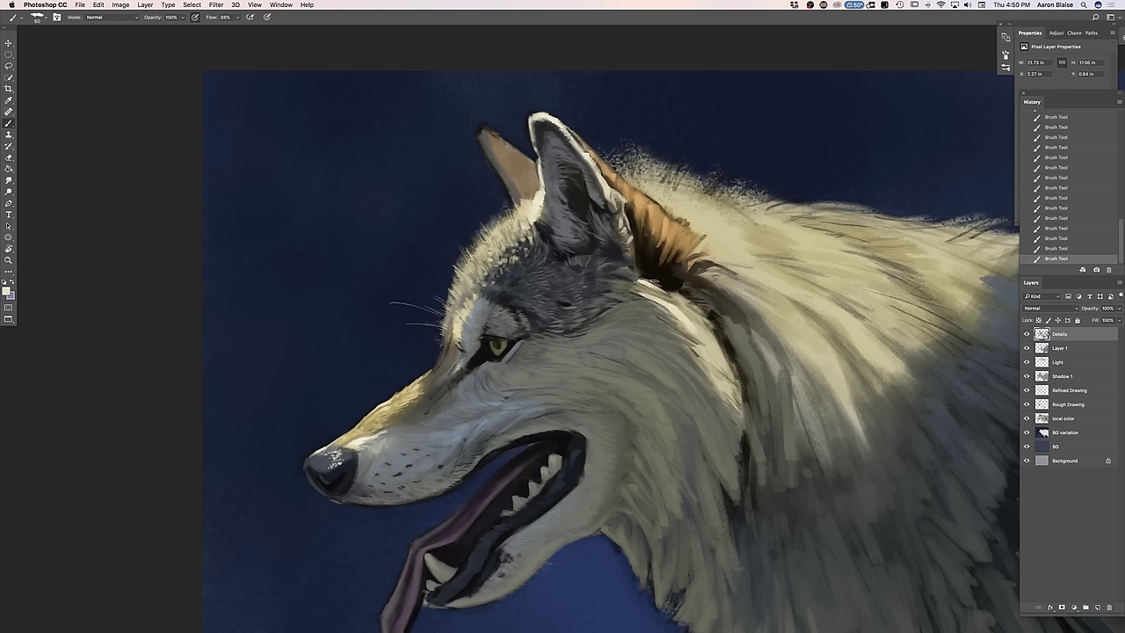
key("[")
key("[")
key("[")
mouse_move(642, 274)
left_mouse_down()
mouse_move(659, 266)
mouse_move(654, 278)
mouse_move(682, 286)
mouse_move(636, 268)
left_mouse_up()
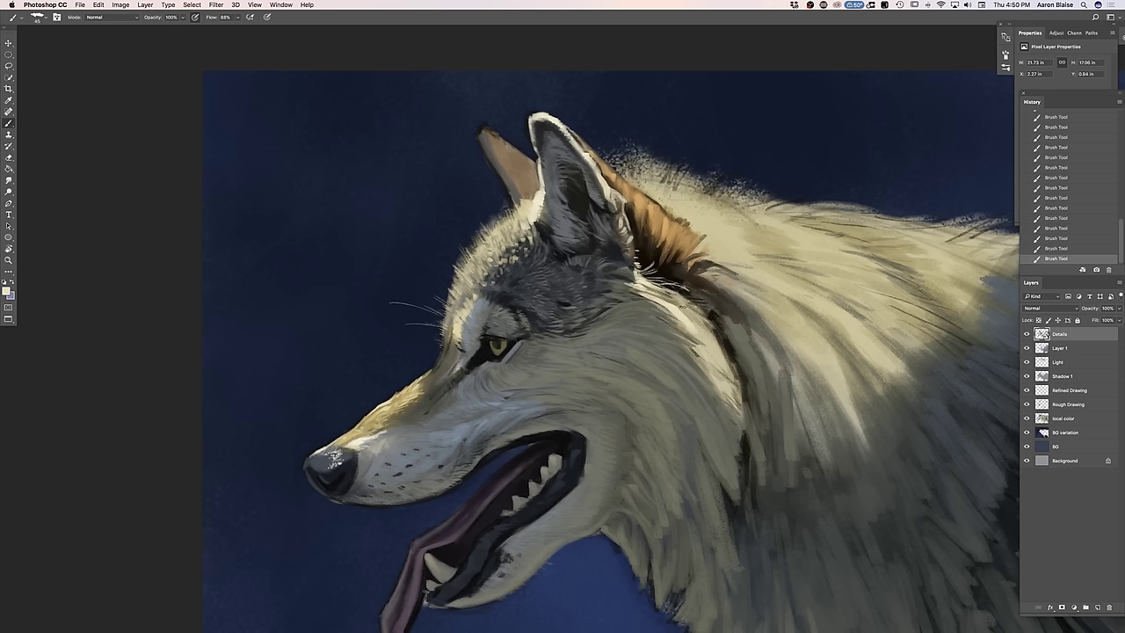
Brush cream highlight strokes down the outer edge and inside of the cheek ruff behind the face
mouse_move(672, 296)
left_mouse_down()
mouse_move(709, 310)
mouse_move(728, 345)
left_mouse_up()
left_click_drag(715, 330, 733, 357)
mouse_move(702, 322)
left_mouse_down()
mouse_move(731, 381)
mouse_move(726, 362)
left_mouse_up()
mouse_move(686, 310)
left_mouse_down()
mouse_move(719, 355)
mouse_move(701, 326)
left_mouse_up()
left_click_drag(675, 308, 692, 318)
key("bracketright")
key("bracketright")
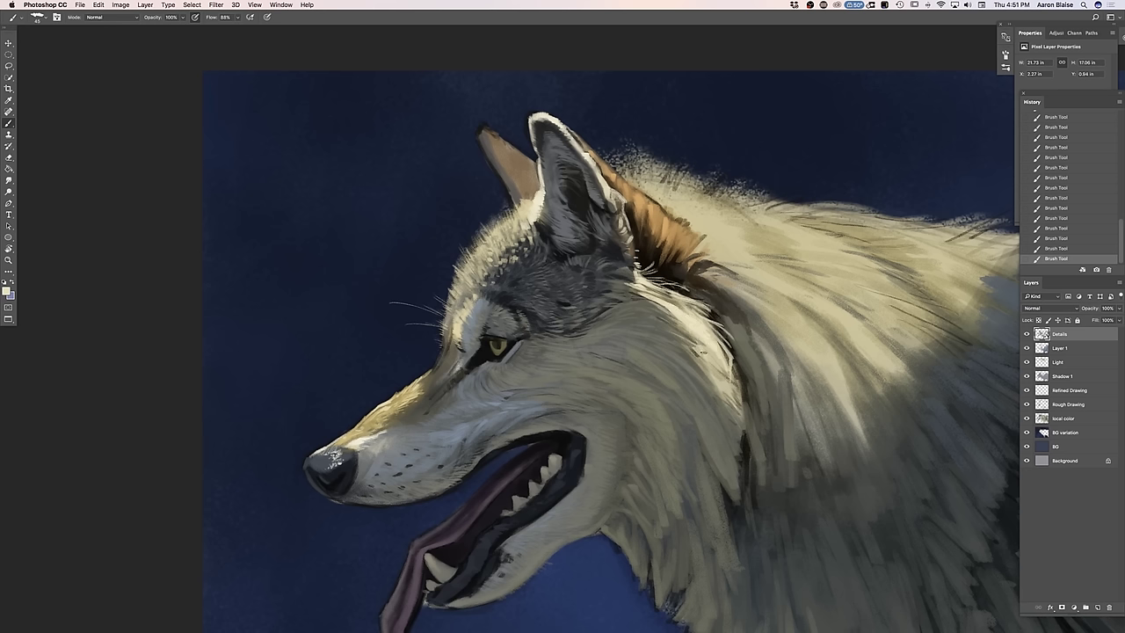
left_click_drag(684, 324, 657, 310)
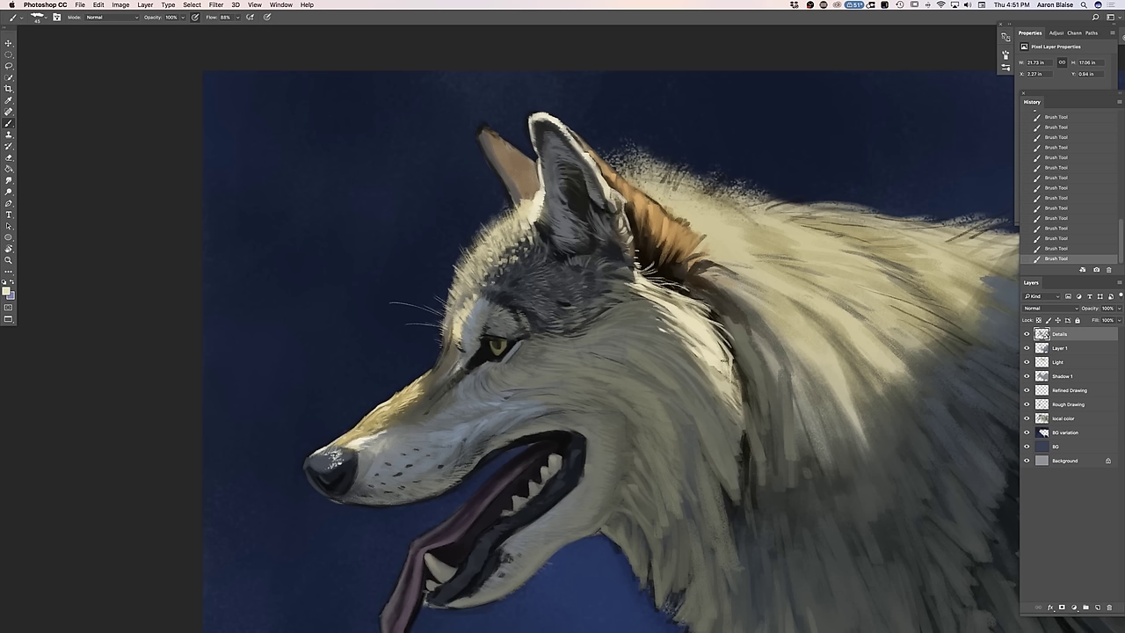
With a smaller brush, paint thin stray hairs from the cheek ruff over the dark shadow behind it
key("bracketleft")
key("bracketleft")
mouse_move(729, 357)
left_mouse_down()
mouse_move(738, 382)
mouse_move(735, 356)
mouse_move(743, 360)
left_mouse_up()
mouse_move(736, 324)
left_mouse_down()
mouse_move(725, 300)
mouse_move(698, 290)
mouse_move(726, 307)
left_mouse_up()
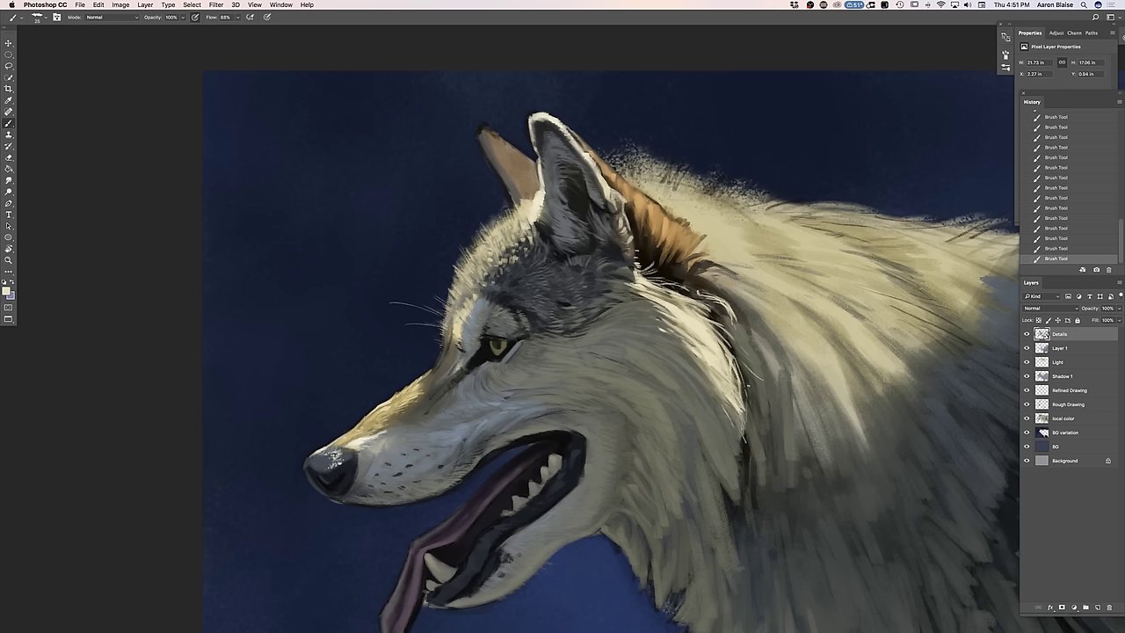
left_click_drag(761, 395, 763, 462)
Set the foreground colour to off-white f6f1e2 and brush brighter highlights into the cheek ruff below the ear
key("super+minus")
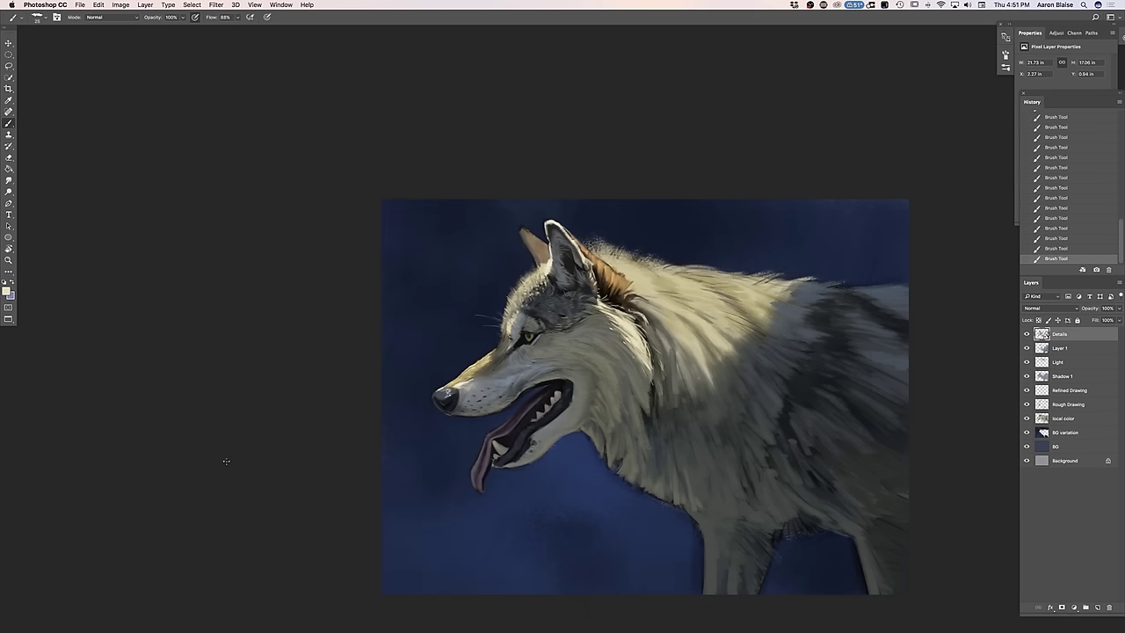
key("super+plus")
key("super+plus")
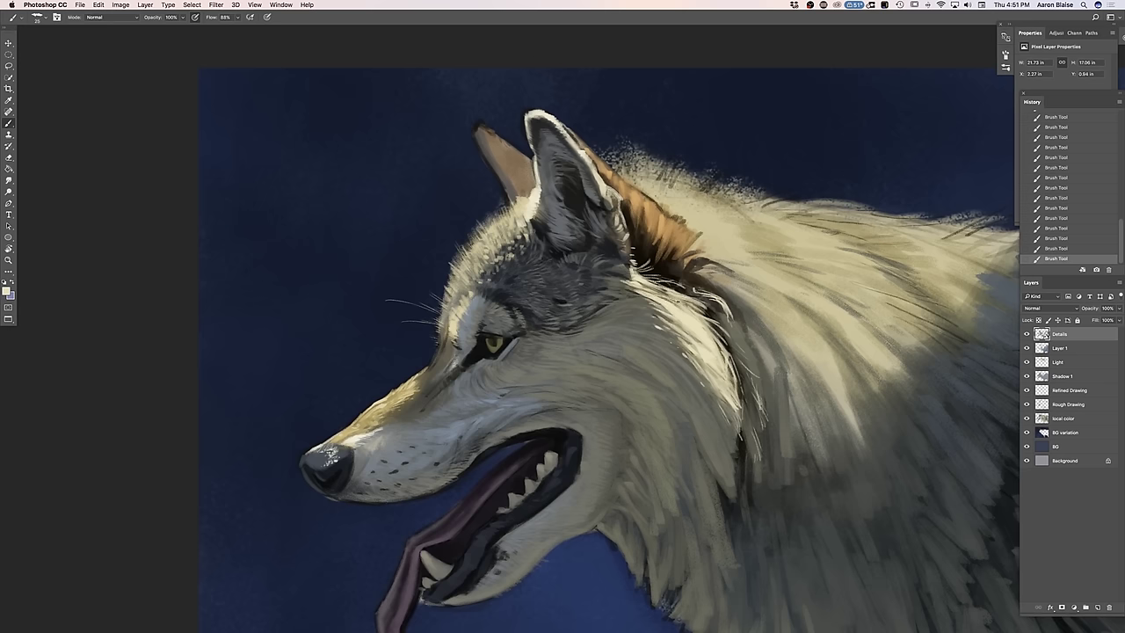
left_click_drag(666, 286, 684, 287)
left_click(6, 291)
left_click(81, 307)
left_click(272, 299)
mouse_move(689, 317)
left_mouse_down()
mouse_move(652, 295)
mouse_move(666, 298)
left_mouse_up()
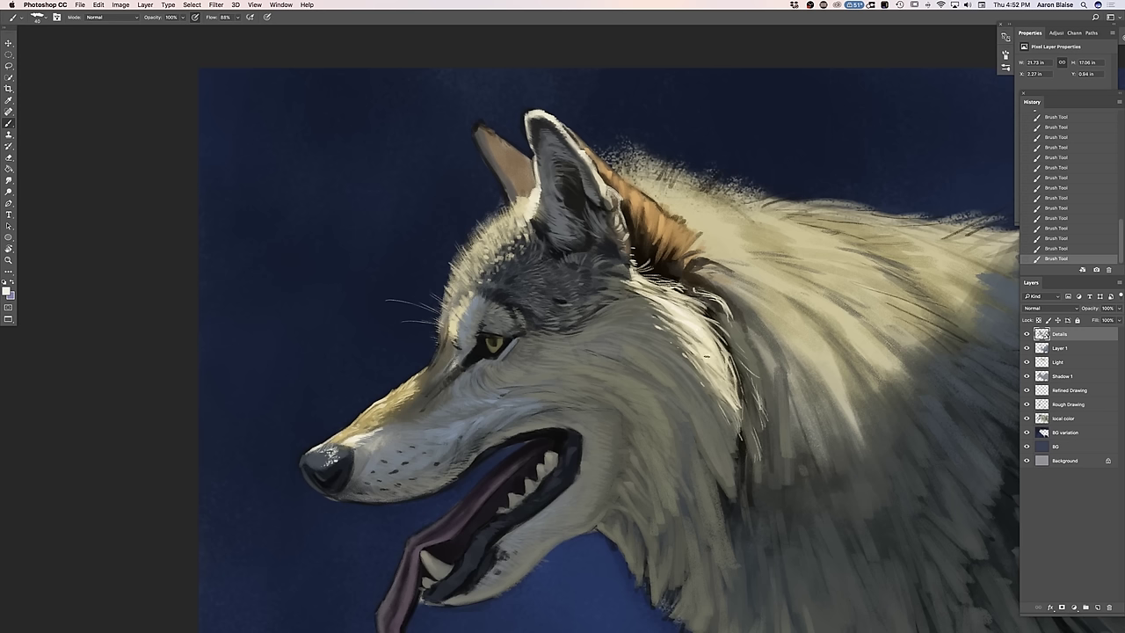
Shrink the brush and paint fine off-white hairs along the brow contour against the blue background
key("bracketleft")
key("bracketleft")
left_click_drag(443, 306, 420, 293)
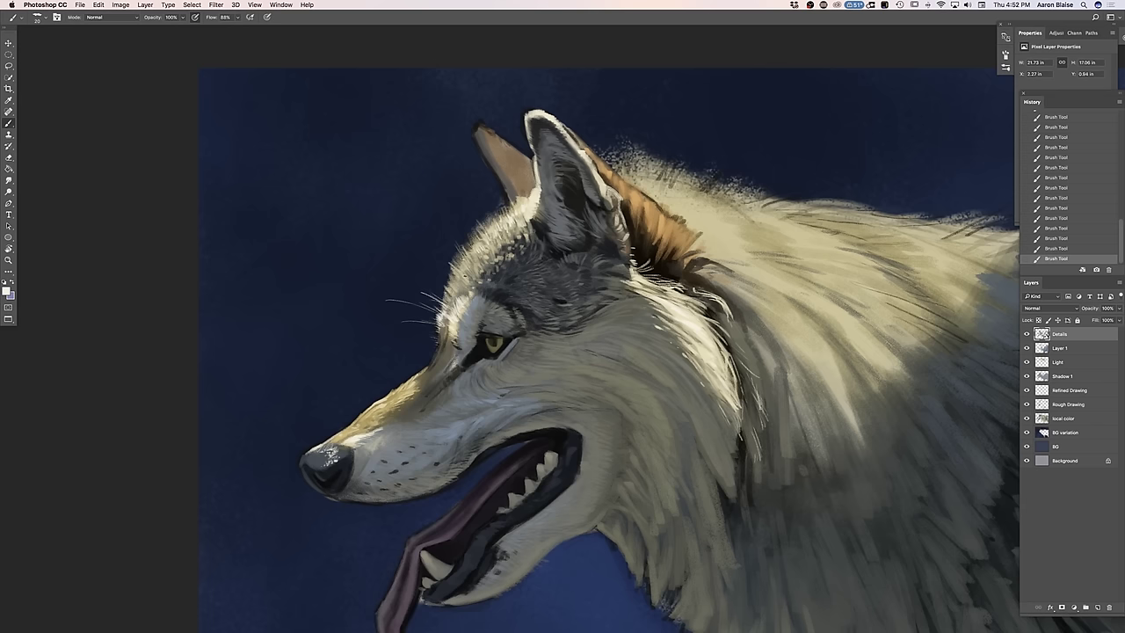
Sample the orange dfa060 from the back of the near ear and brush it onto the far ear with a larger brush
left_click(6, 291)
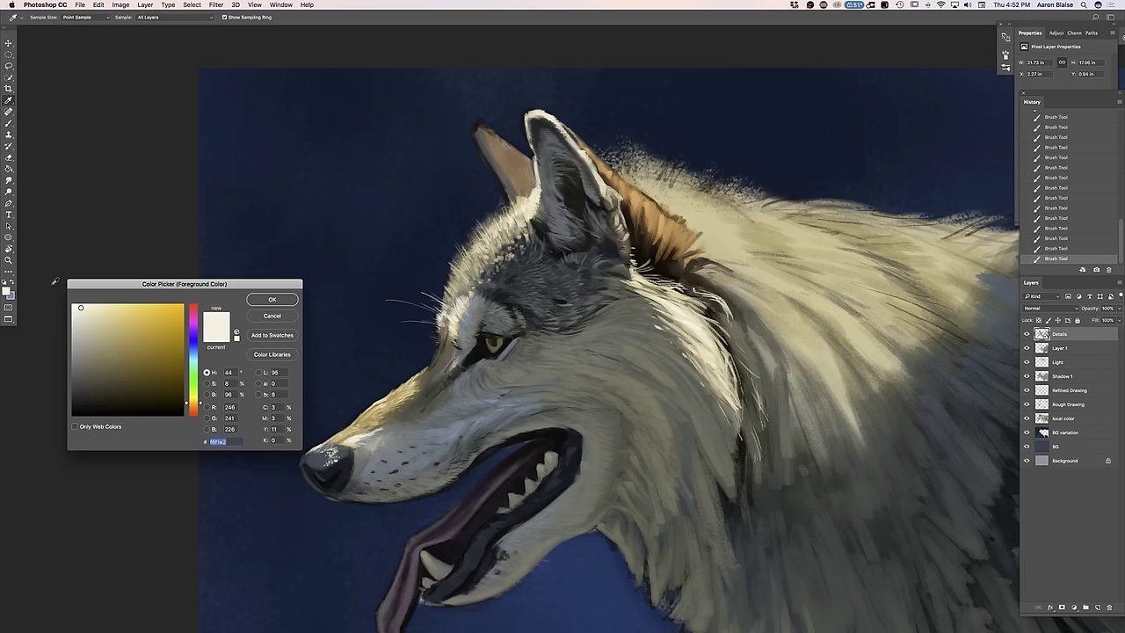
left_click(640, 195)
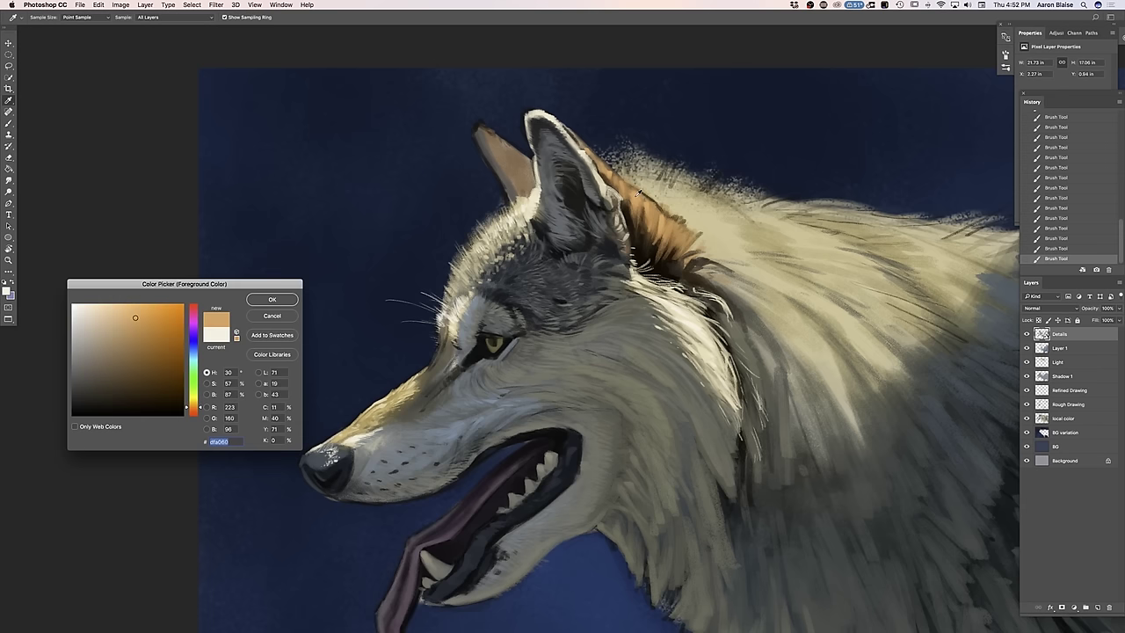
left_click(272, 300)
key("bracketright")
key("bracketright")
left_click_drag(523, 163, 499, 137)
key("bracketright")
key("bracketright")
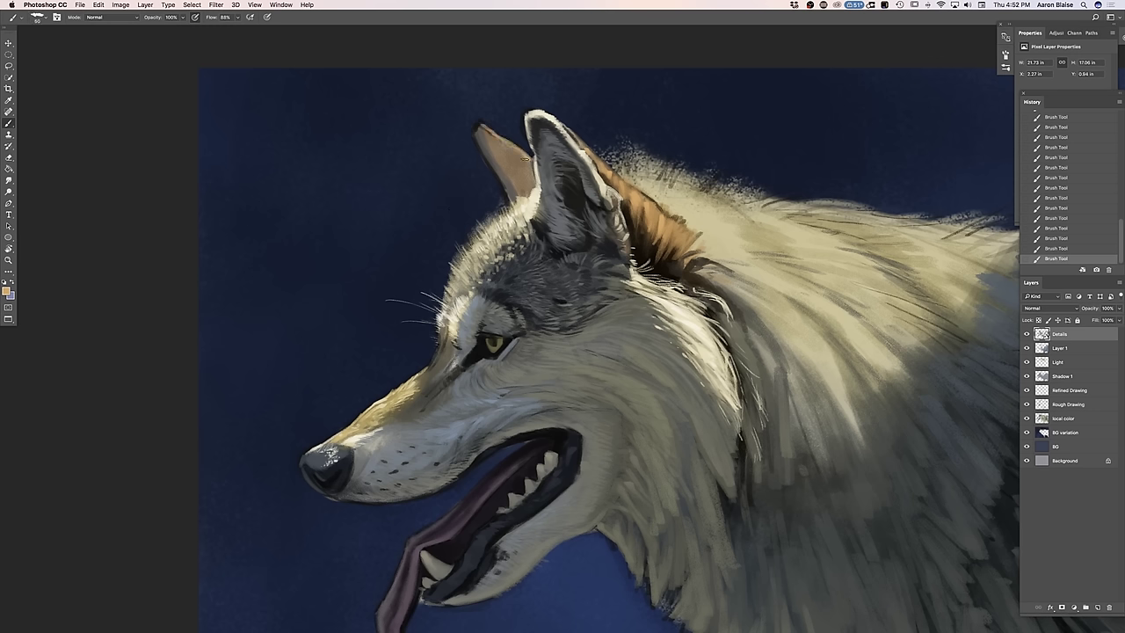
left_click_drag(524, 167, 498, 145)
Choose a paler tan colour and brush lighter strokes inside the far ear
left_click(7, 292)
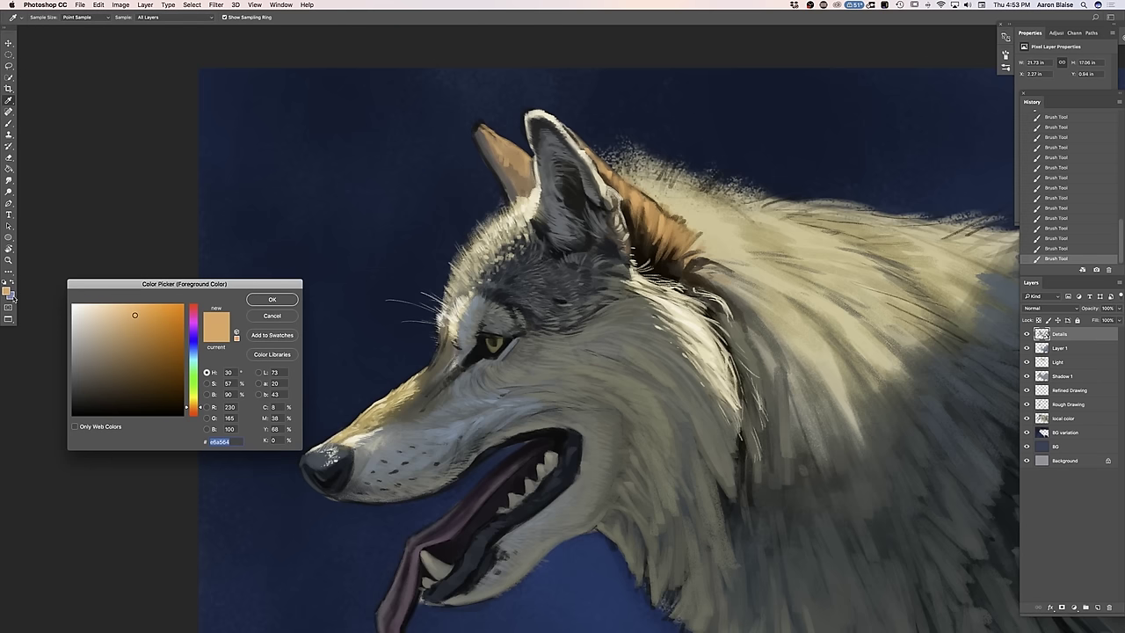
left_click(272, 299)
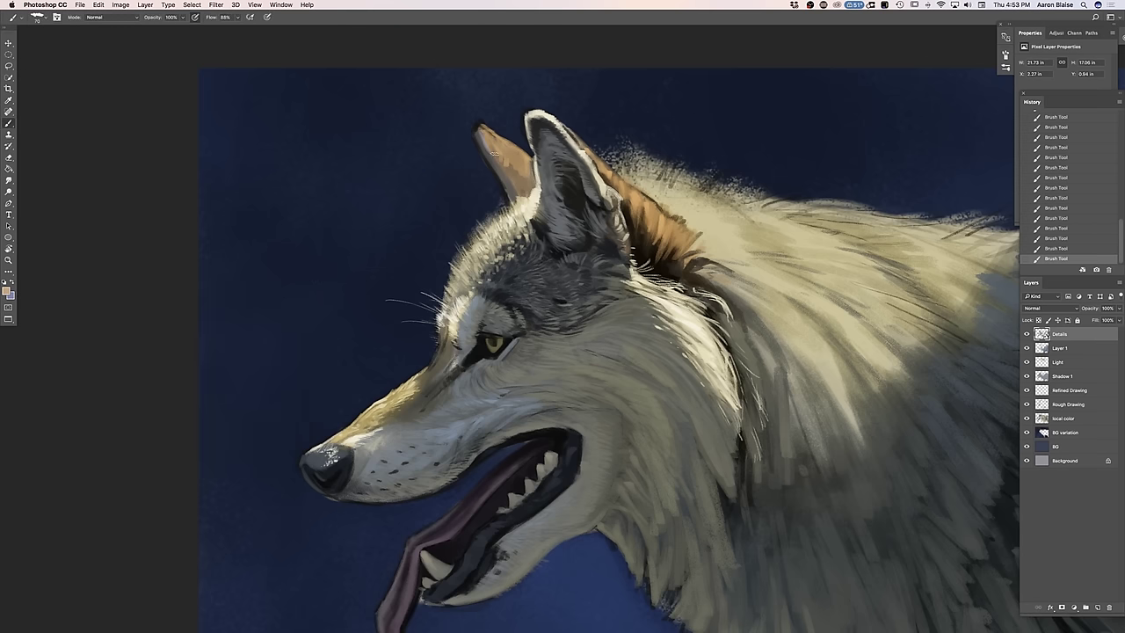
left_click_drag(495, 149, 512, 174)
left_click_drag(515, 160, 520, 180)
Sample a dark brown from the near ear's shadow and paint shadow strokes on the lower part of the far ear
left_click(7, 291)
left_click(648, 234)
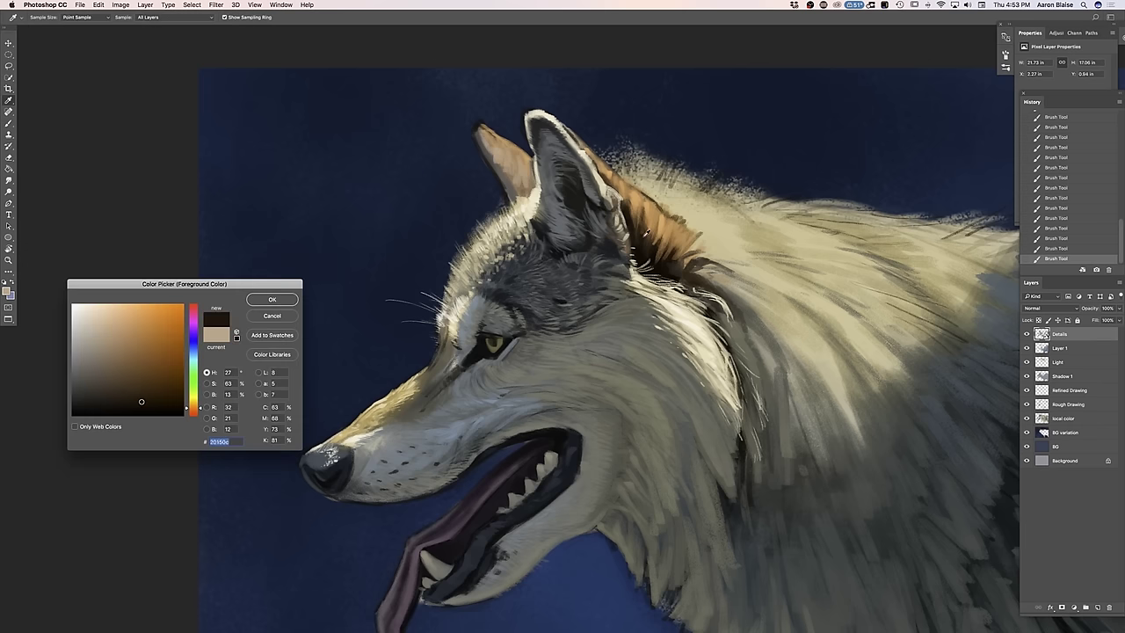
left_click(274, 300)
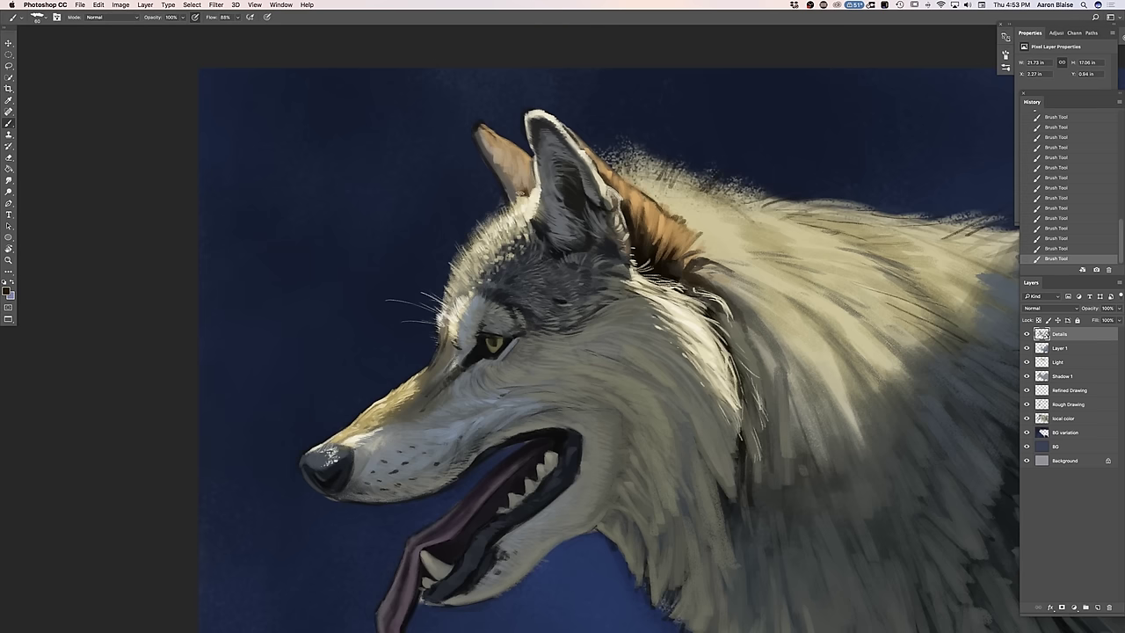
mouse_move(522, 191)
left_mouse_down()
mouse_move(519, 172)
mouse_move(512, 181)
mouse_move(497, 167)
left_mouse_up()
Set the foreground colour to medium brown 634731 and brush midtone fur strokes across the far ear
left_click(8, 292)
left_click(128, 373)
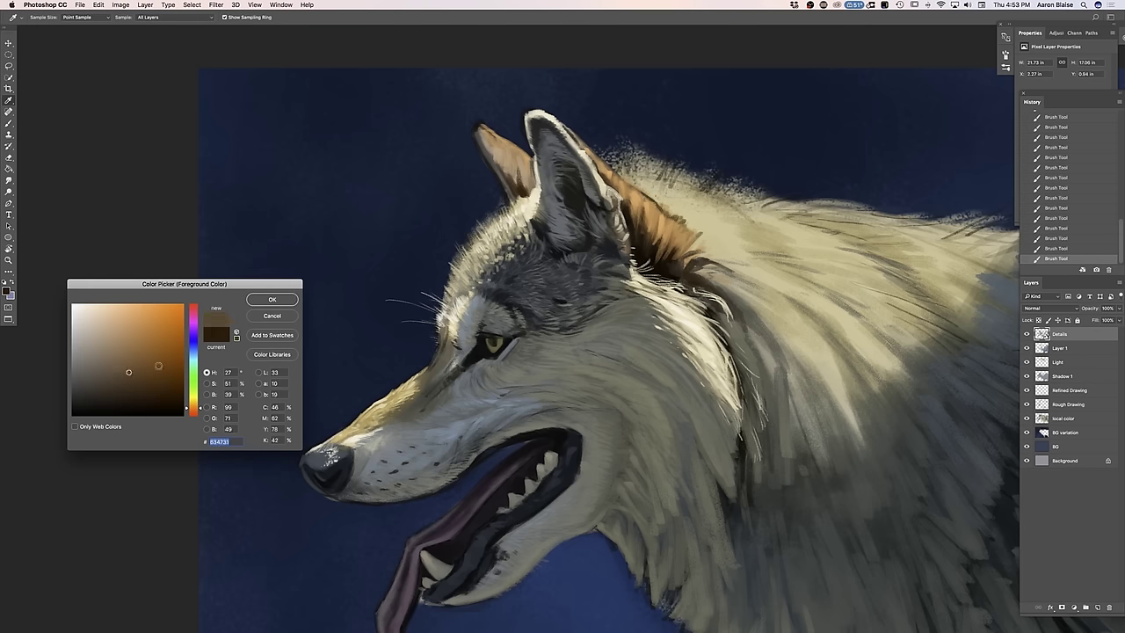
left_click(270, 300)
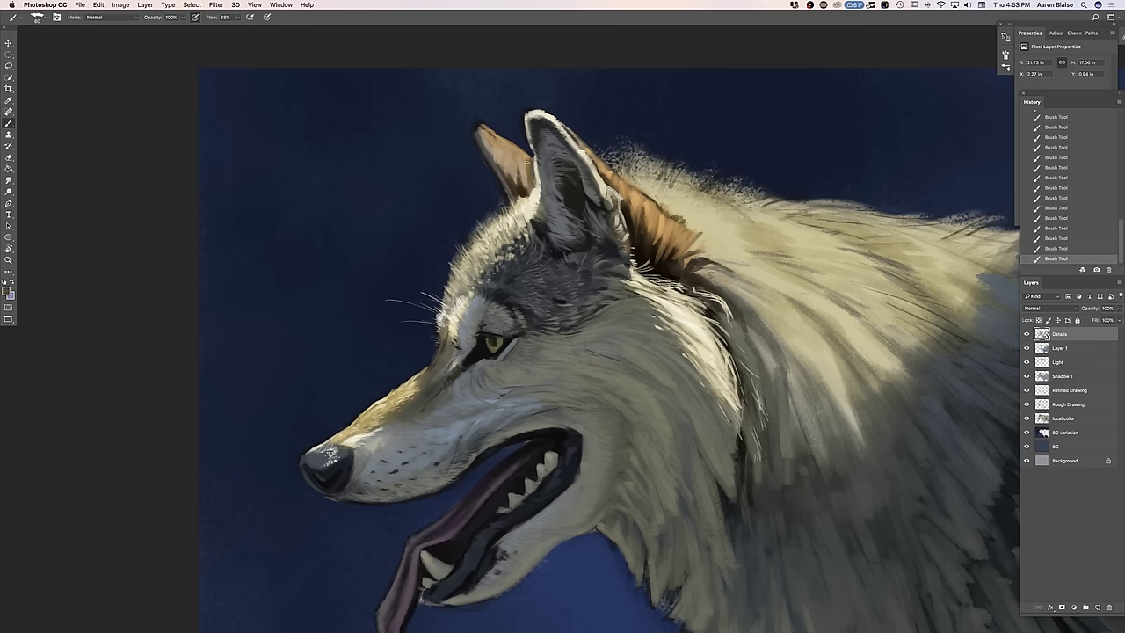
mouse_move(526, 165)
left_mouse_down()
mouse_move(528, 182)
mouse_move(495, 150)
left_mouse_up()
Sample the pale cream of the near ear's rim and paint a light rim along the far ear's tip and edge
left_click(6, 290)
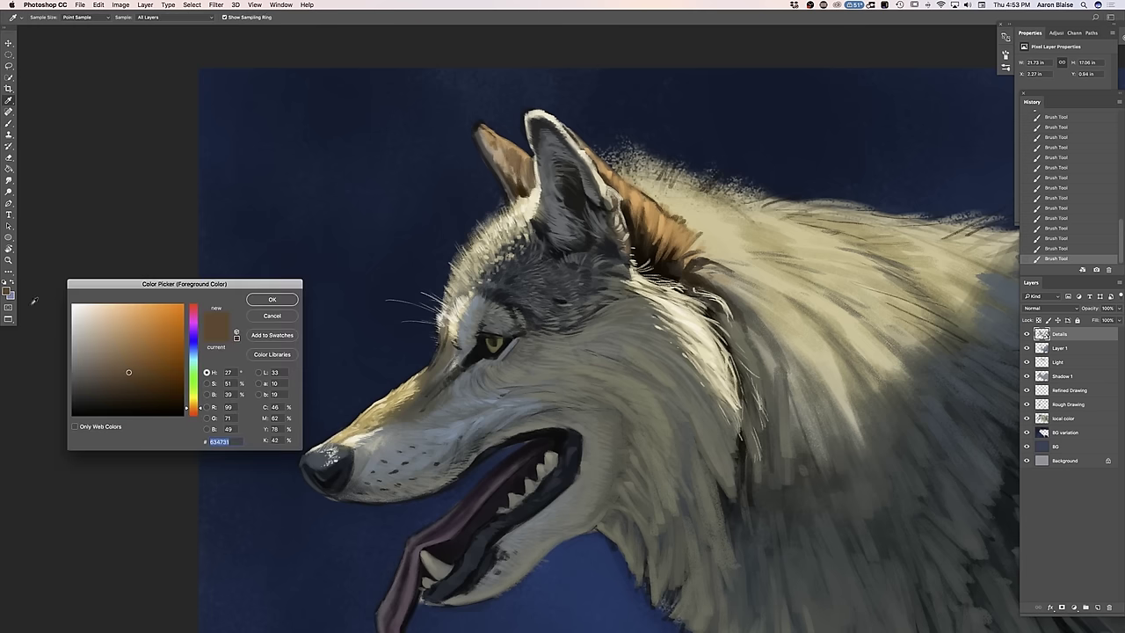
left_click(538, 113)
left_click(269, 300)
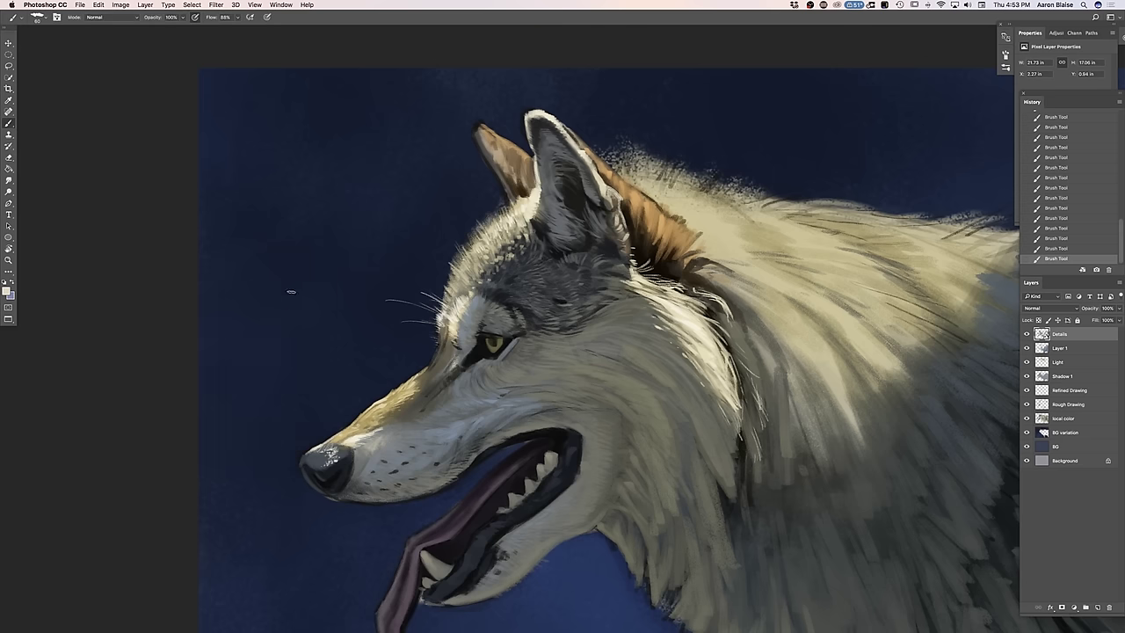
mouse_move(483, 124)
left_mouse_down()
mouse_move(482, 145)
mouse_move(510, 165)
left_mouse_up()
left_click_drag(478, 129, 491, 132)
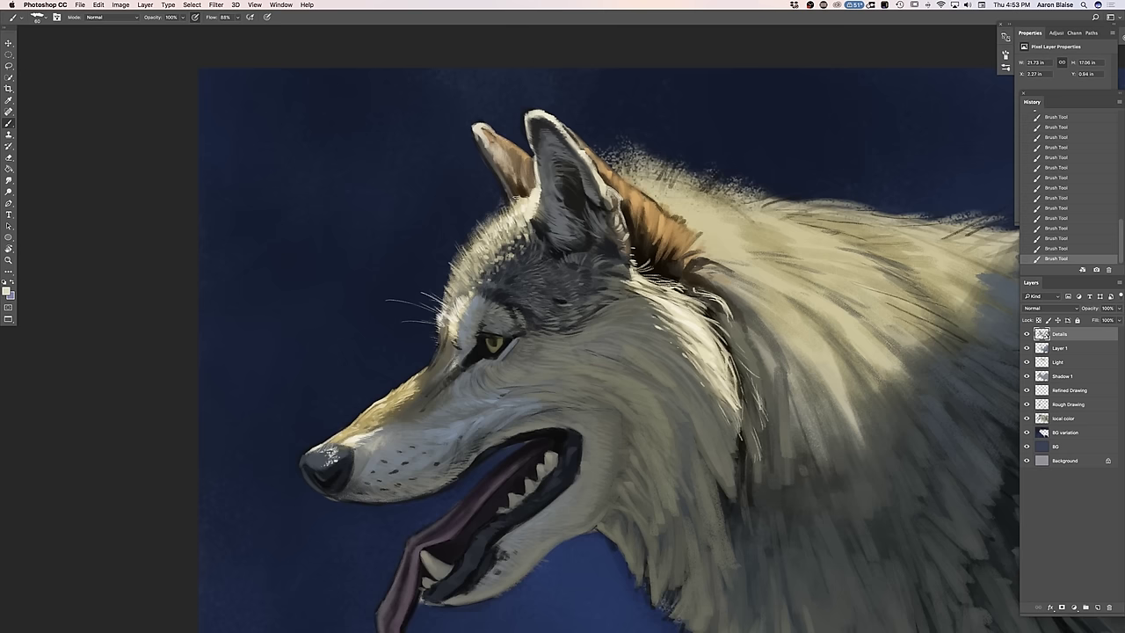
Flip the canvas horizontally to check the painting mirrored, and undo the flip
key("super+minus")
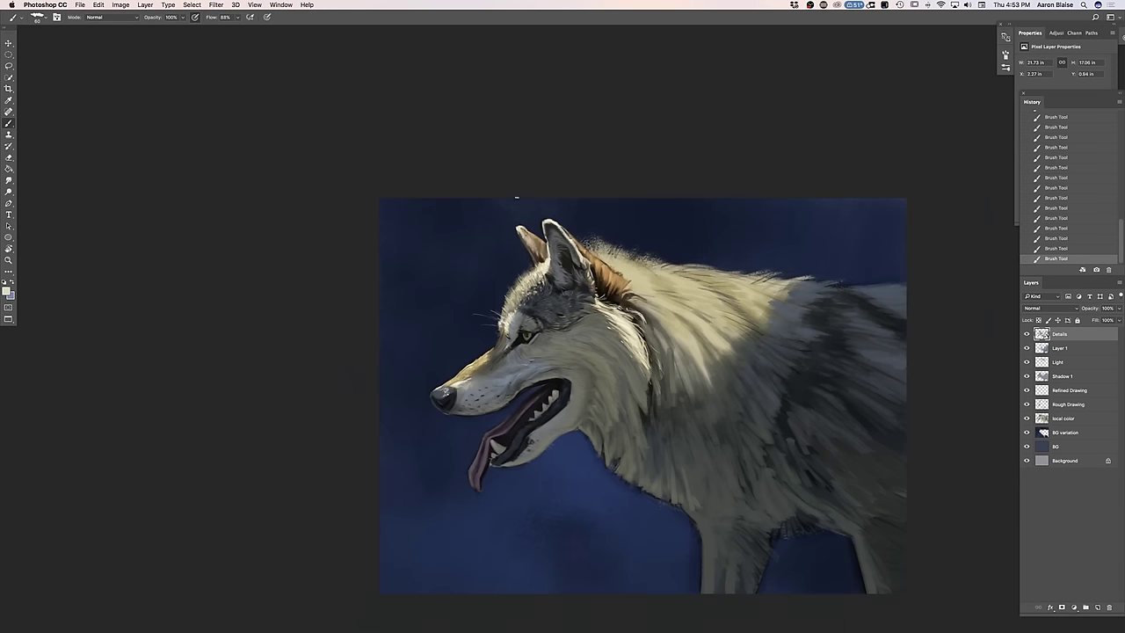
key("super+minus")
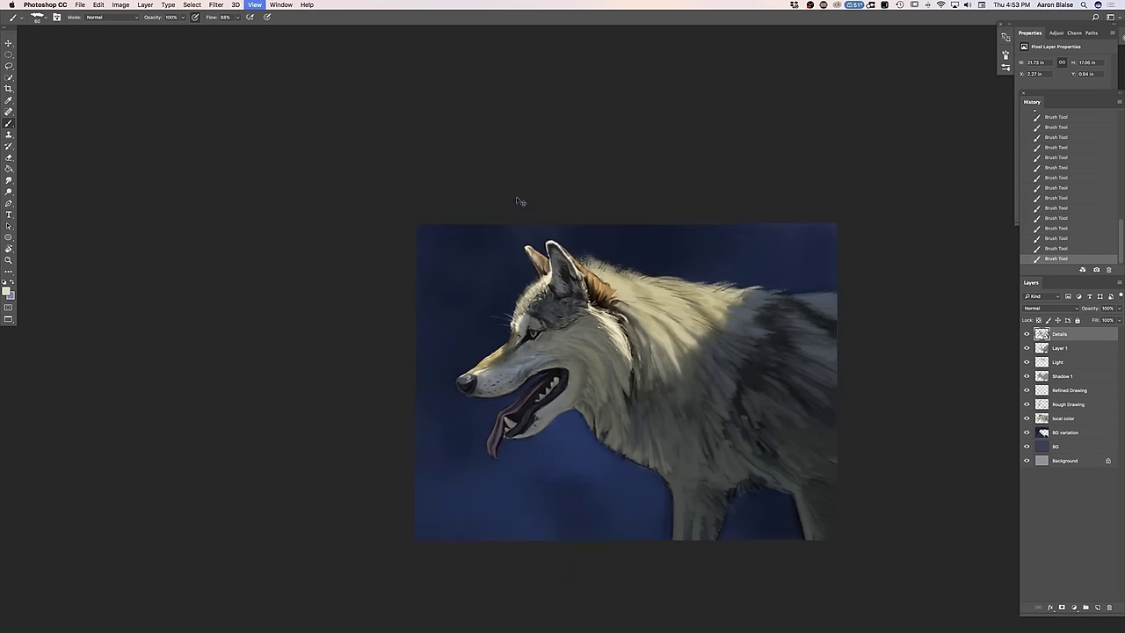
left_click(120, 7)
mouse_move(145, 89)
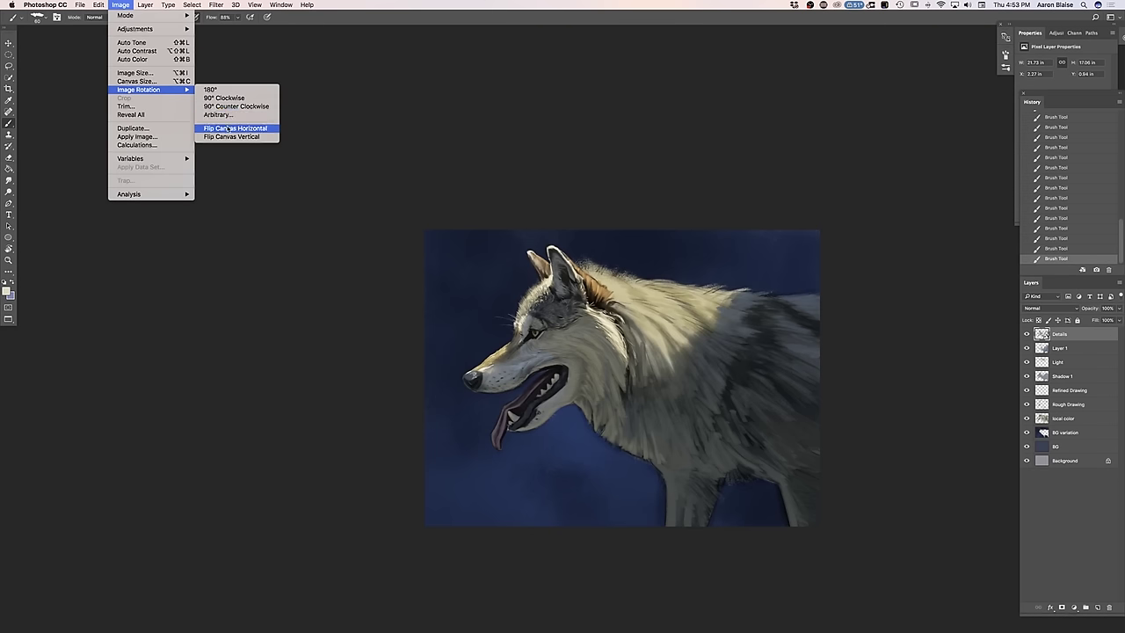
left_click(221, 127)
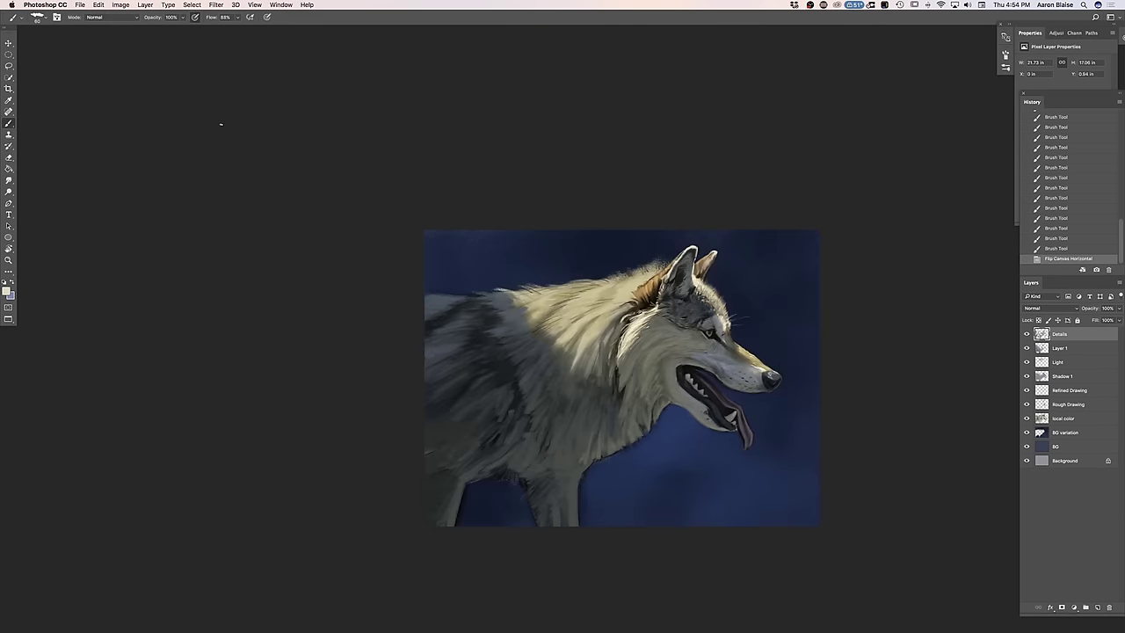
key("super+equal")
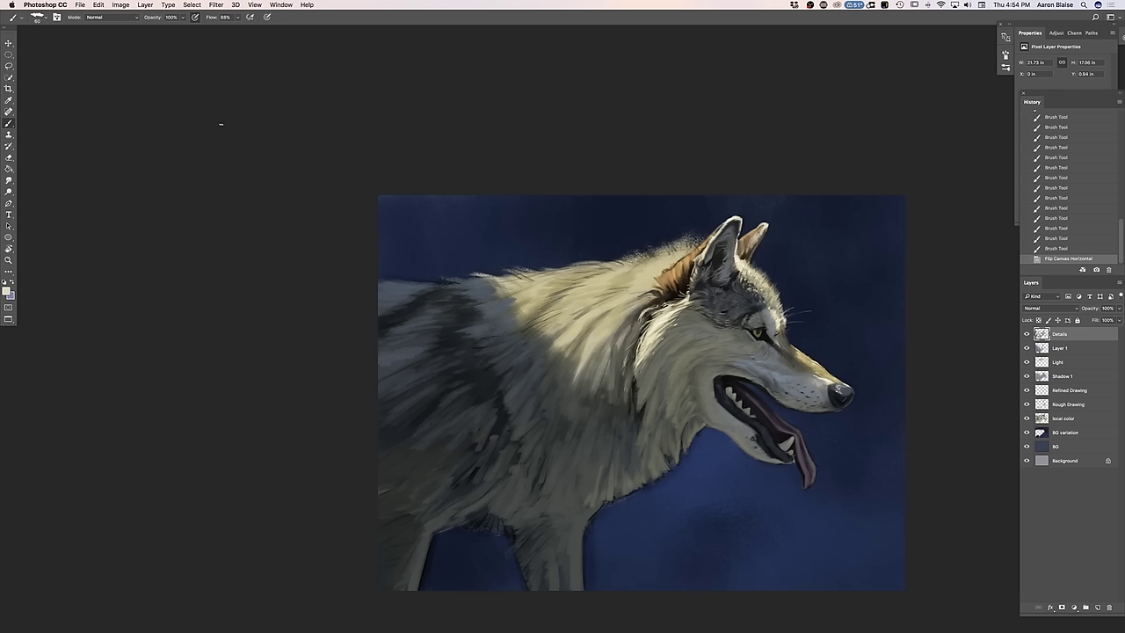
key("super+equal")
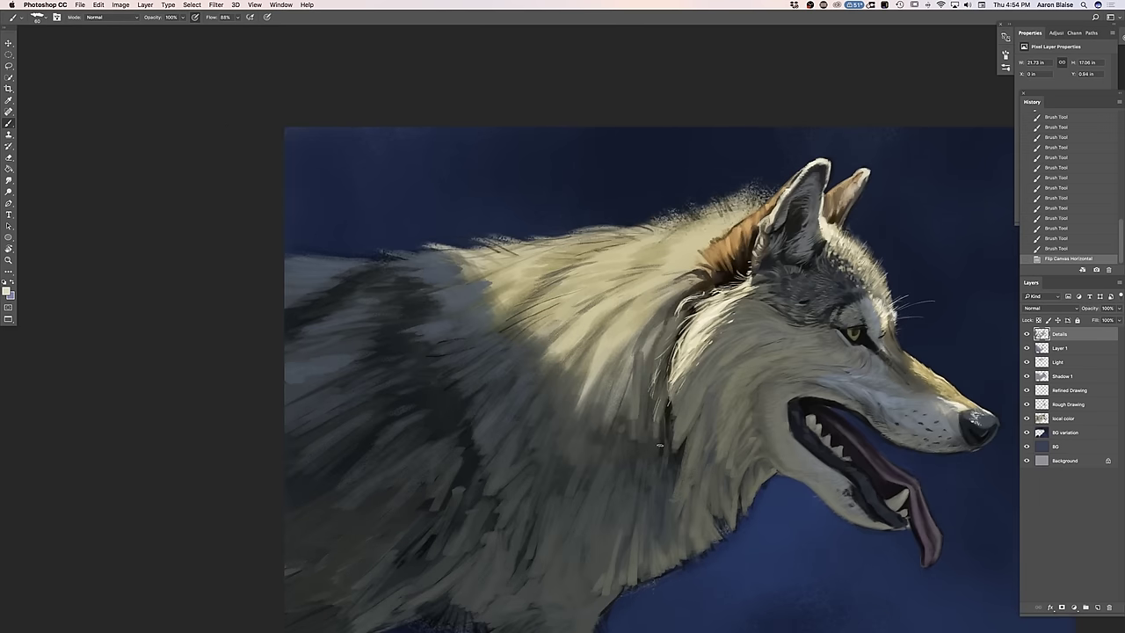
key("super+z")
Choose a light cream based on the lit neck fur and brush highlights onto the neck behind the cheek ruff
left_click_drag(244, 544, 50, 500)
key("super+equal")
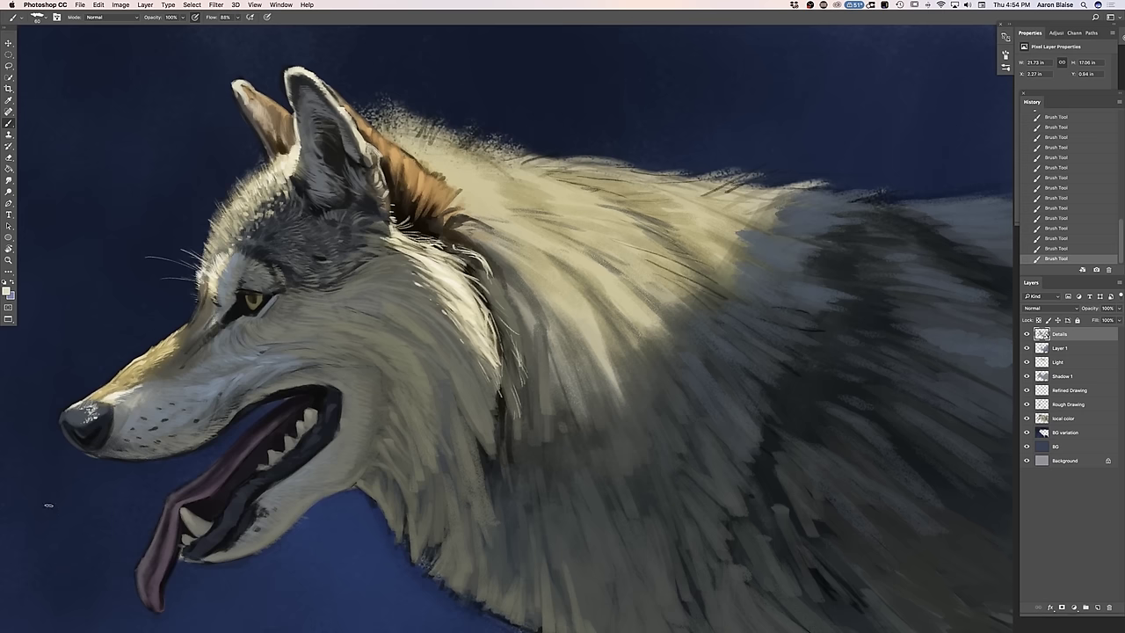
left_click(8, 291)
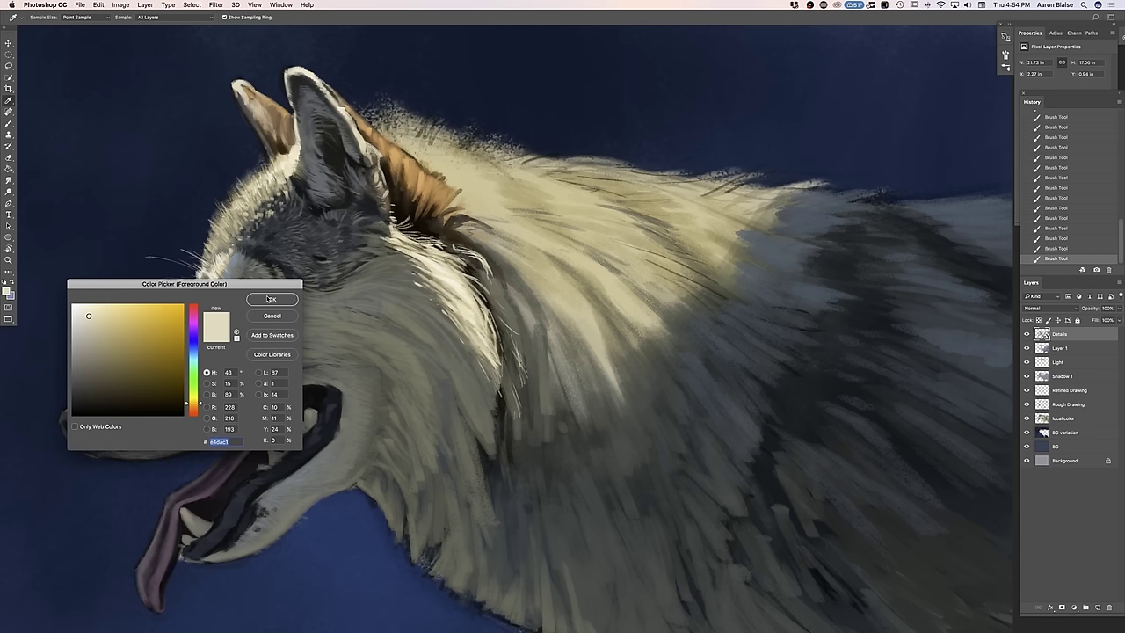
left_click(594, 268)
left_click(96, 309)
left_click(271, 300)
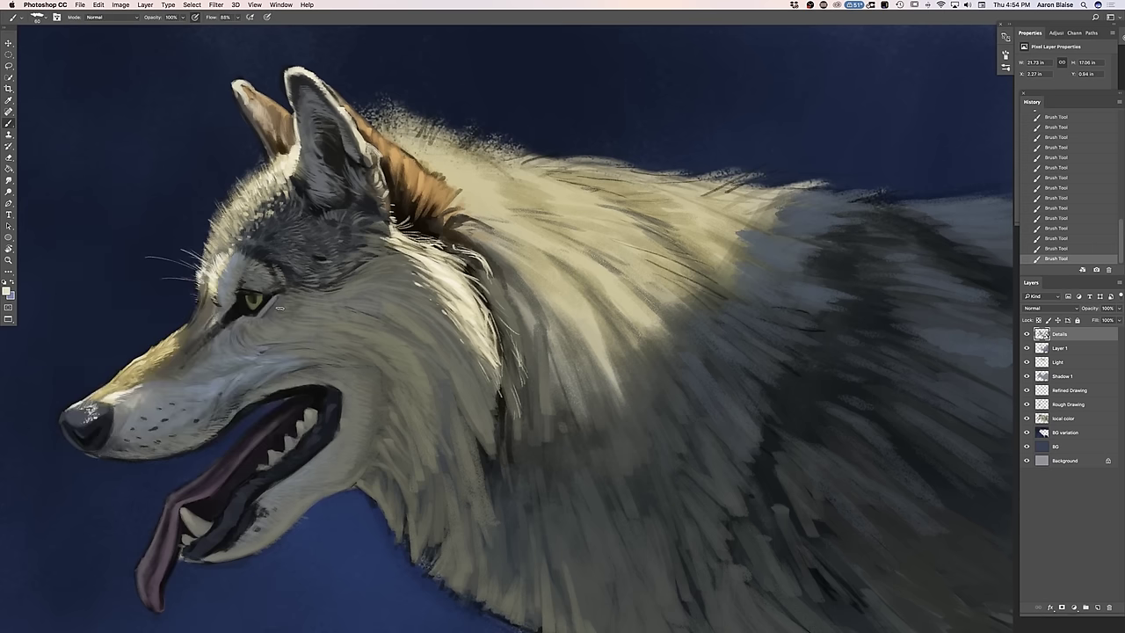
left_click_drag(551, 285, 526, 263)
mouse_move(550, 283)
left_mouse_down()
mouse_move(483, 237)
mouse_move(534, 262)
left_mouse_up()
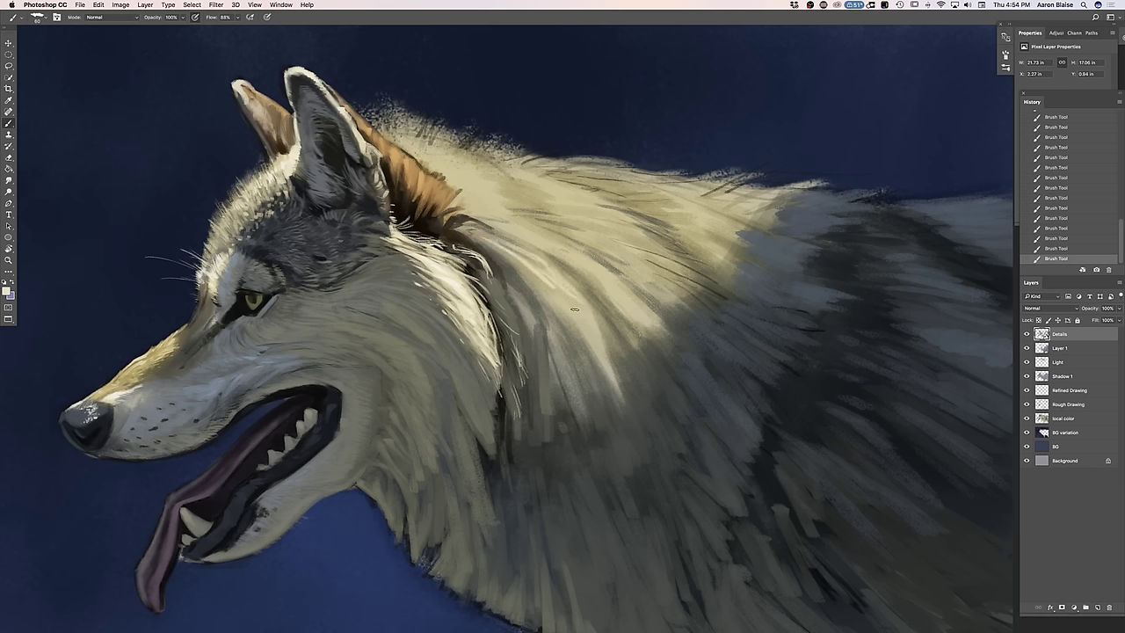
With a smaller brush, paint light fur strands down the neck from the near ear's base along the ruff's shadow
key("bracketleft")
key("bracketleft")
mouse_move(446, 227)
left_mouse_down()
mouse_move(472, 233)
mouse_move(455, 221)
mouse_move(467, 208)
mouse_move(456, 200)
mouse_move(524, 309)
mouse_move(510, 281)
left_mouse_up()
mouse_move(533, 320)
left_mouse_down()
mouse_move(510, 285)
mouse_move(516, 300)
left_mouse_up()
mouse_move(534, 349)
left_mouse_down()
mouse_move(515, 299)
mouse_move(531, 327)
left_mouse_up()
left_click_drag(544, 372, 511, 258)
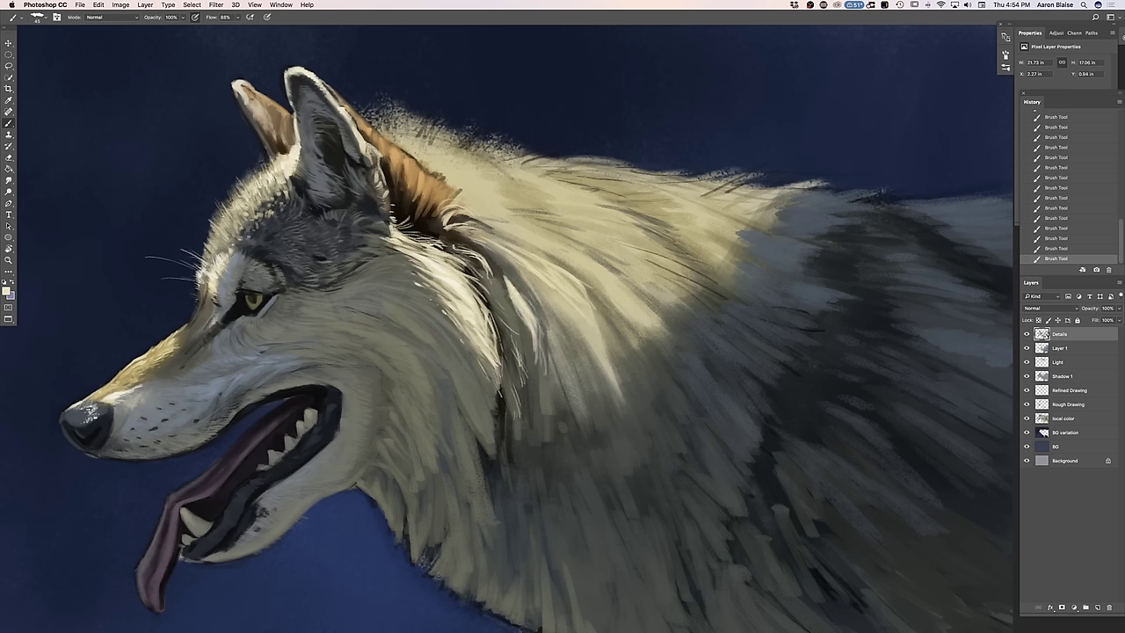
left_click_drag(511, 290, 497, 269)
left_click_drag(511, 276, 488, 254)
Paint fine cream hairs along the nape's upper contour behind the near ear
mouse_move(434, 149)
left_mouse_down()
mouse_move(398, 139)
mouse_move(364, 113)
left_mouse_up()
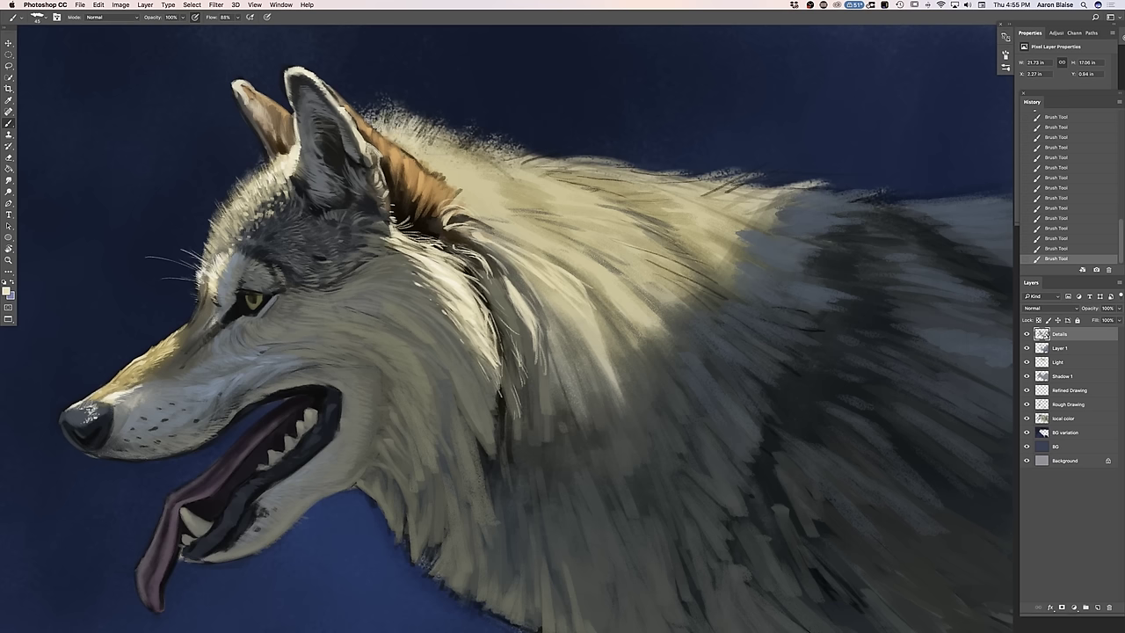
mouse_move(443, 149)
left_mouse_down()
mouse_move(420, 118)
mouse_move(454, 139)
left_mouse_up()
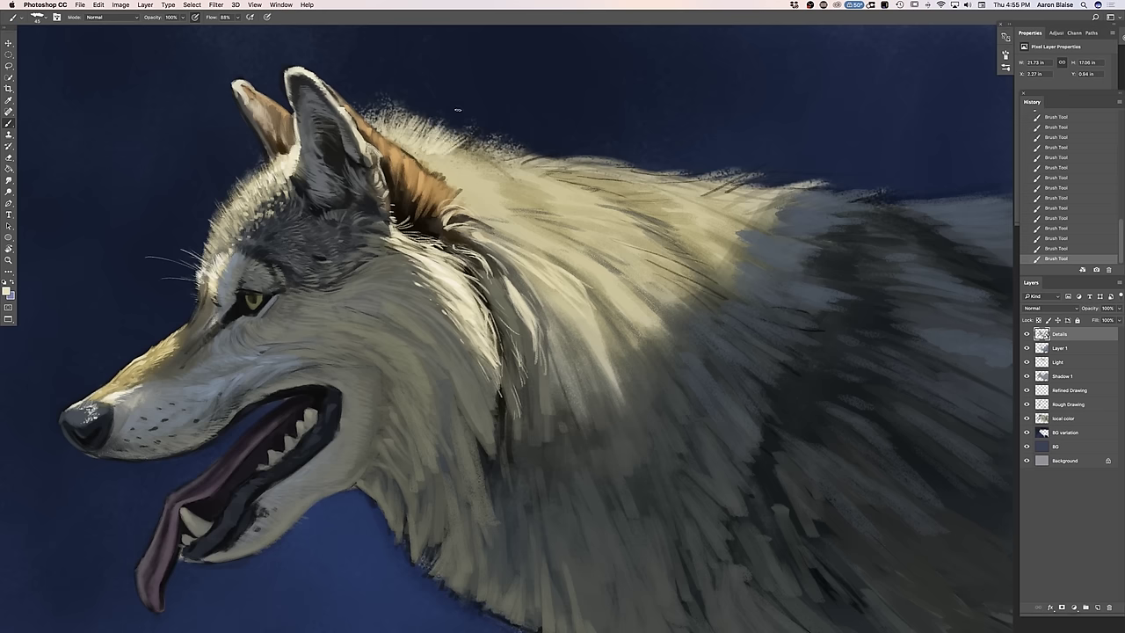
left_click_drag(293, 450, 297, 525)
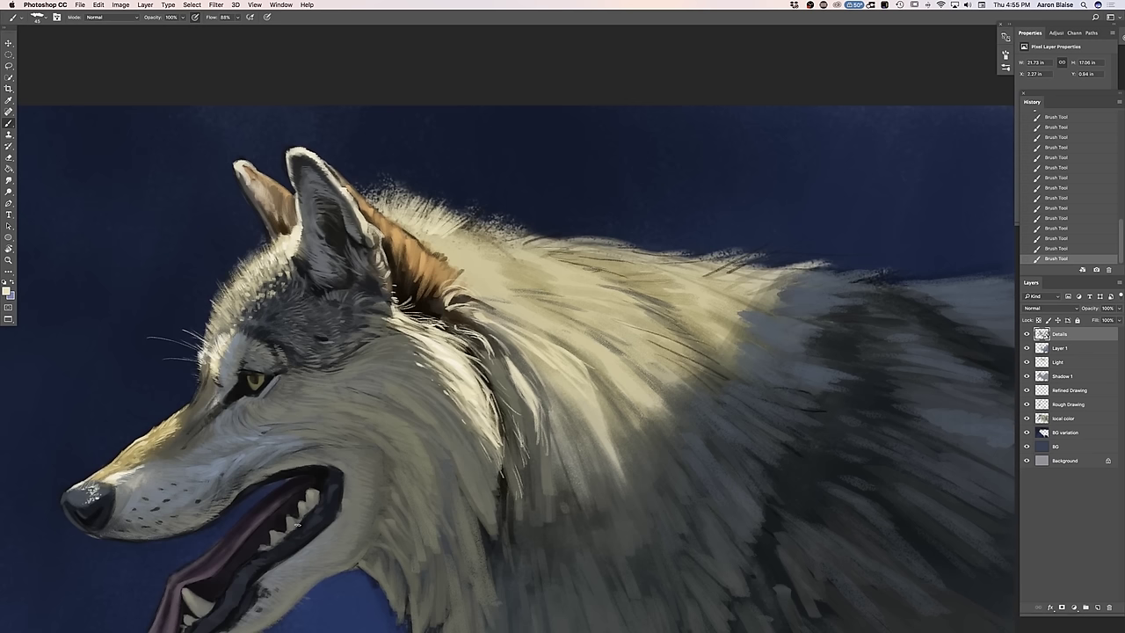
Paint stray cream hairs rising from the nape behind the near ear into the dark background
left_click_drag(438, 248, 408, 212)
mouse_move(409, 225)
left_mouse_down()
mouse_move(399, 219)
mouse_move(409, 206)
left_mouse_up()
left_click_drag(430, 219, 420, 210)
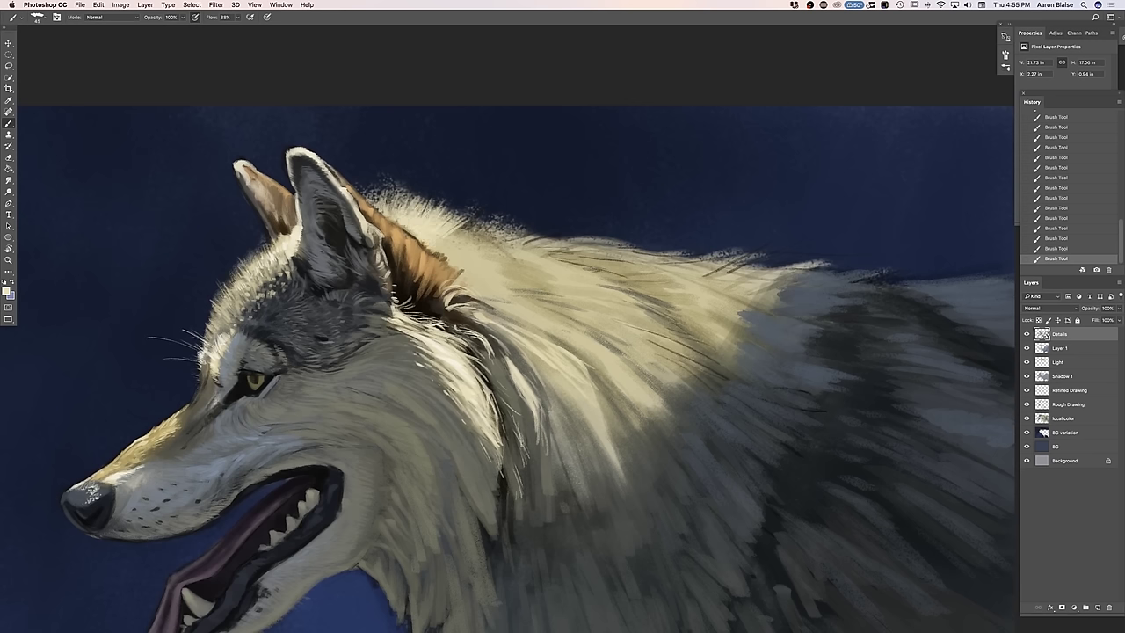
mouse_move(466, 236)
left_mouse_down()
mouse_move(497, 199)
mouse_move(442, 191)
mouse_move(437, 158)
left_mouse_up()
mouse_move(420, 199)
left_mouse_down()
mouse_move(427, 175)
mouse_move(413, 191)
mouse_move(417, 178)
left_mouse_up()
mouse_move(399, 203)
left_mouse_down()
mouse_move(407, 184)
mouse_move(364, 175)
left_mouse_up()
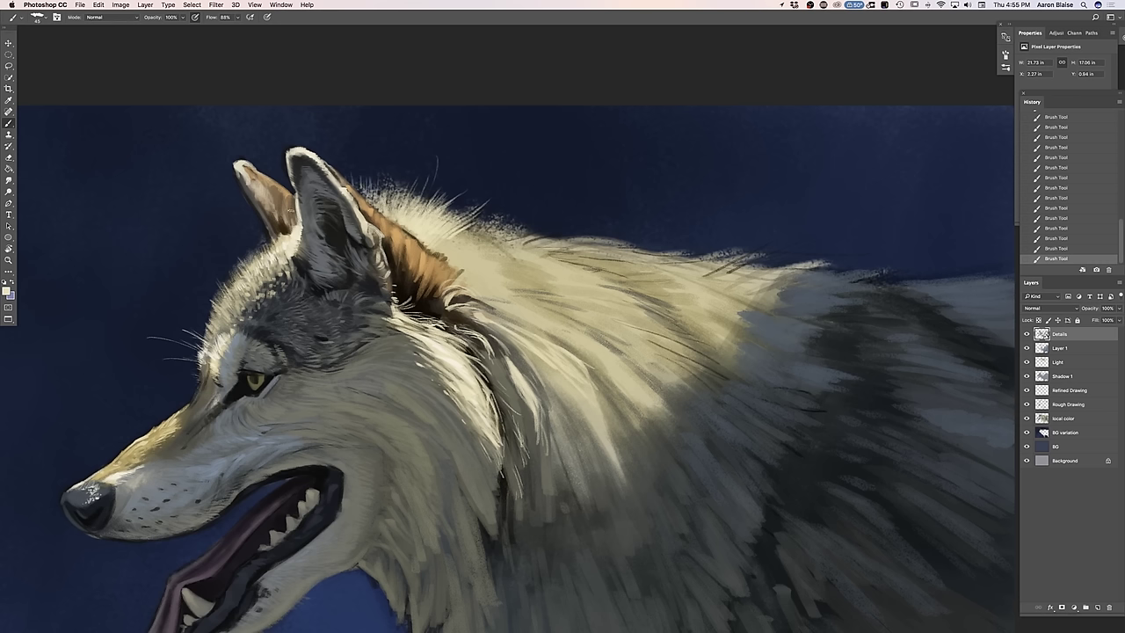
Paint fine light hairs along the top of the forehead in front of the ears
left_click_drag(283, 235, 280, 223)
mouse_move(277, 236)
left_mouse_down()
mouse_move(275, 220)
mouse_move(264, 241)
left_mouse_up()
left_click_drag(261, 258, 280, 223)
mouse_move(260, 267)
left_mouse_down()
mouse_move(232, 263)
mouse_move(218, 285)
left_mouse_up()
key("super+0")
key("super+plus")
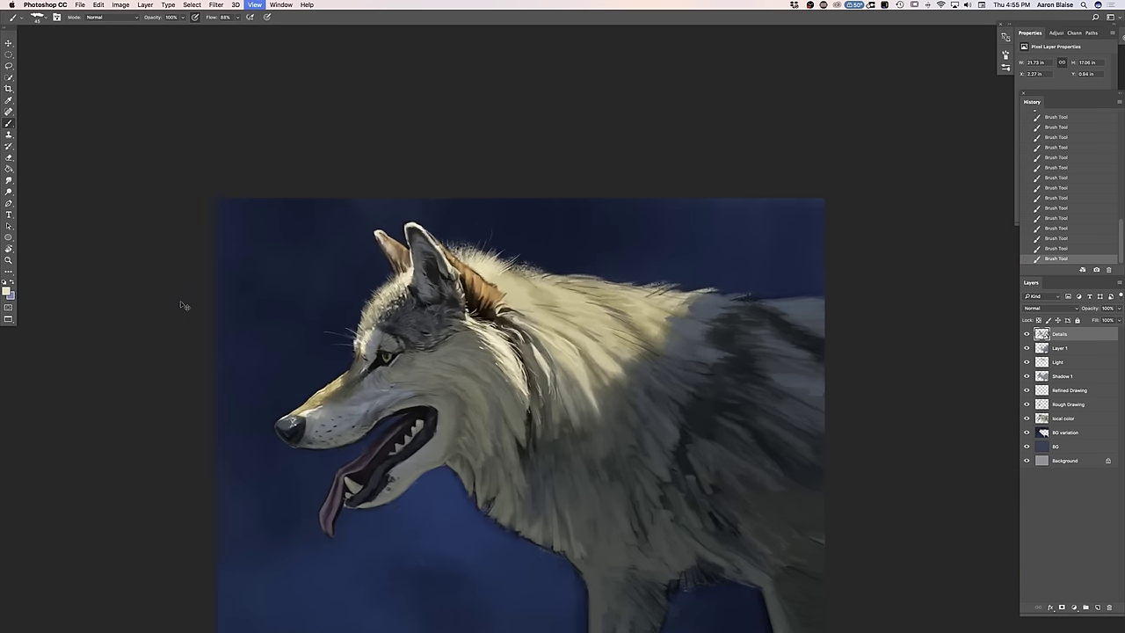
Brush cream fur highlights across the lit mane, from the upper neck down toward the shoulder shadow
key("super+plus")
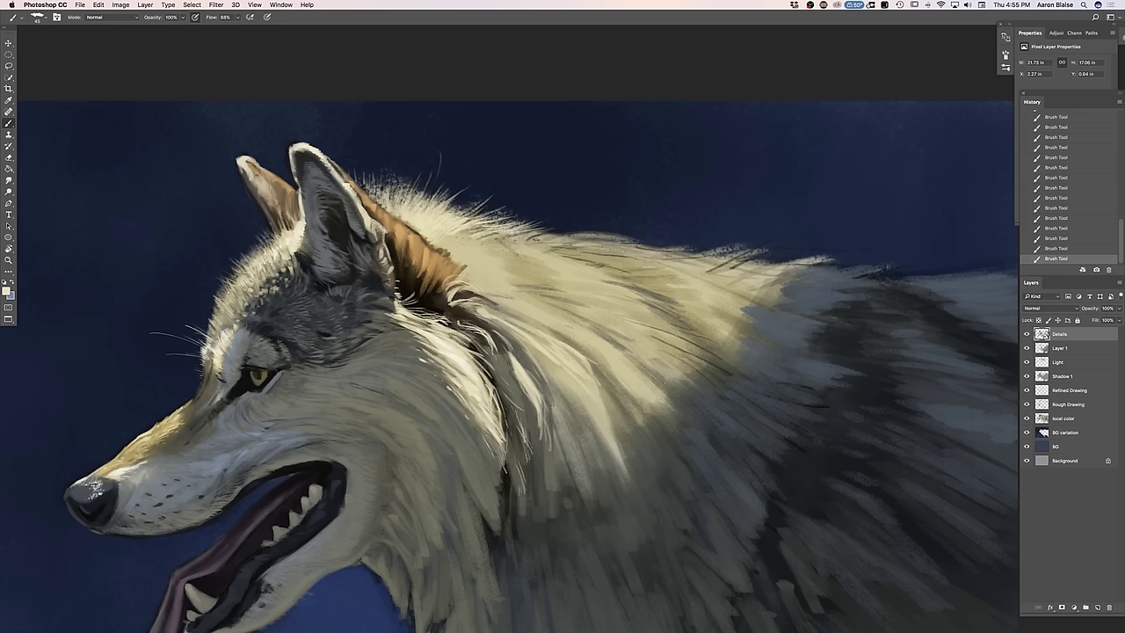
mouse_move(539, 239)
left_mouse_down()
mouse_move(583, 225)
mouse_move(615, 243)
left_mouse_up()
mouse_move(575, 251)
left_mouse_down()
mouse_move(636, 251)
mouse_move(561, 251)
mouse_move(603, 251)
left_mouse_up()
left_click_drag(570, 257, 613, 252)
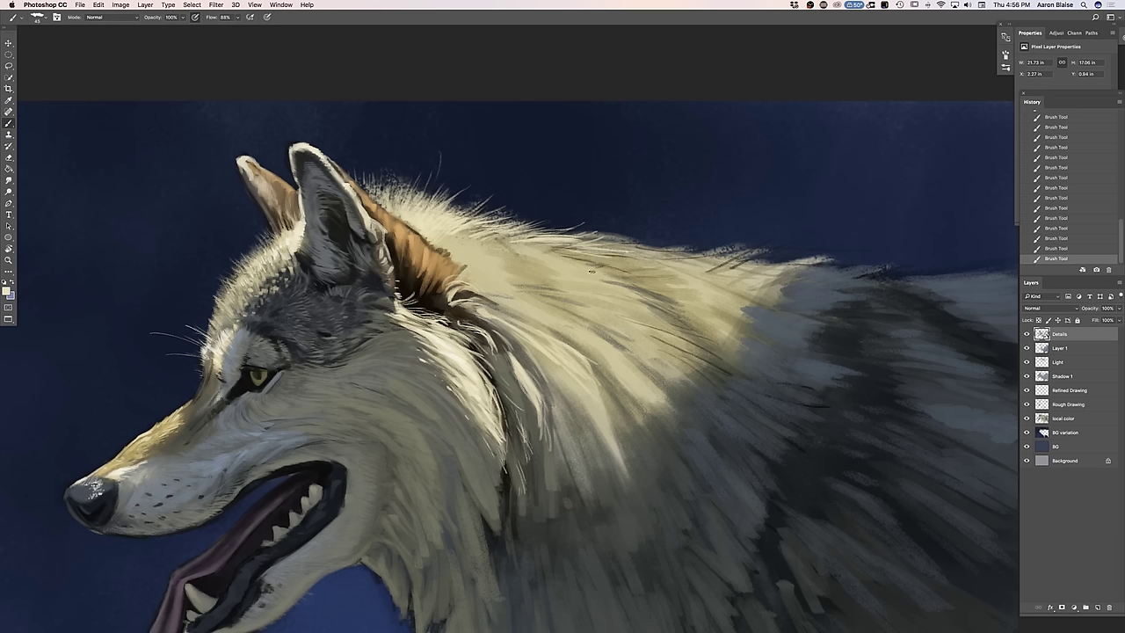
left_click_drag(575, 240, 615, 236)
left_click_drag(555, 259, 587, 255)
mouse_move(531, 254)
left_mouse_down()
mouse_move(471, 236)
mouse_move(535, 262)
mouse_move(594, 266)
mouse_move(511, 249)
mouse_move(606, 282)
mouse_move(599, 275)
mouse_move(548, 266)
mouse_move(600, 285)
mouse_move(551, 275)
mouse_move(565, 285)
mouse_move(625, 292)
mouse_move(554, 285)
mouse_move(648, 319)
mouse_move(618, 313)
mouse_move(678, 346)
mouse_move(607, 303)
mouse_move(584, 298)
mouse_move(640, 325)
mouse_move(645, 334)
mouse_move(616, 325)
mouse_move(652, 349)
mouse_move(609, 318)
mouse_move(553, 303)
mouse_move(703, 360)
left_mouse_up()
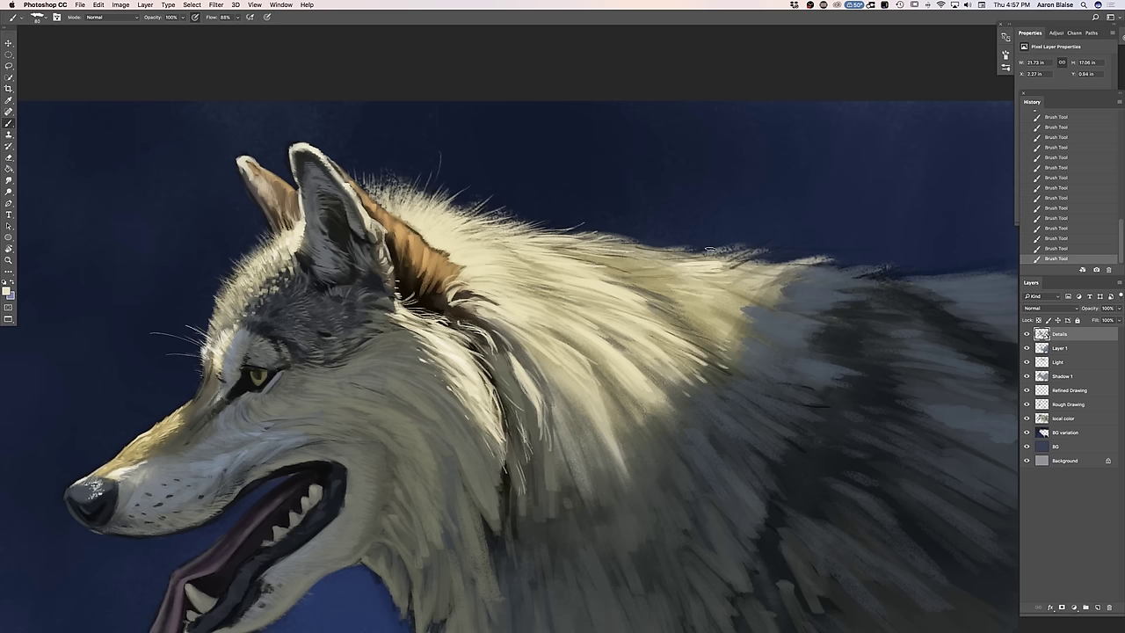
Rotate the canvas and paint cream fur strokes along the upper back contour behind the neck
key("r")
mouse_move(435, 444)
left_mouse_down()
mouse_move(388, 322)
mouse_move(495, 171)
left_mouse_up()
key("b")
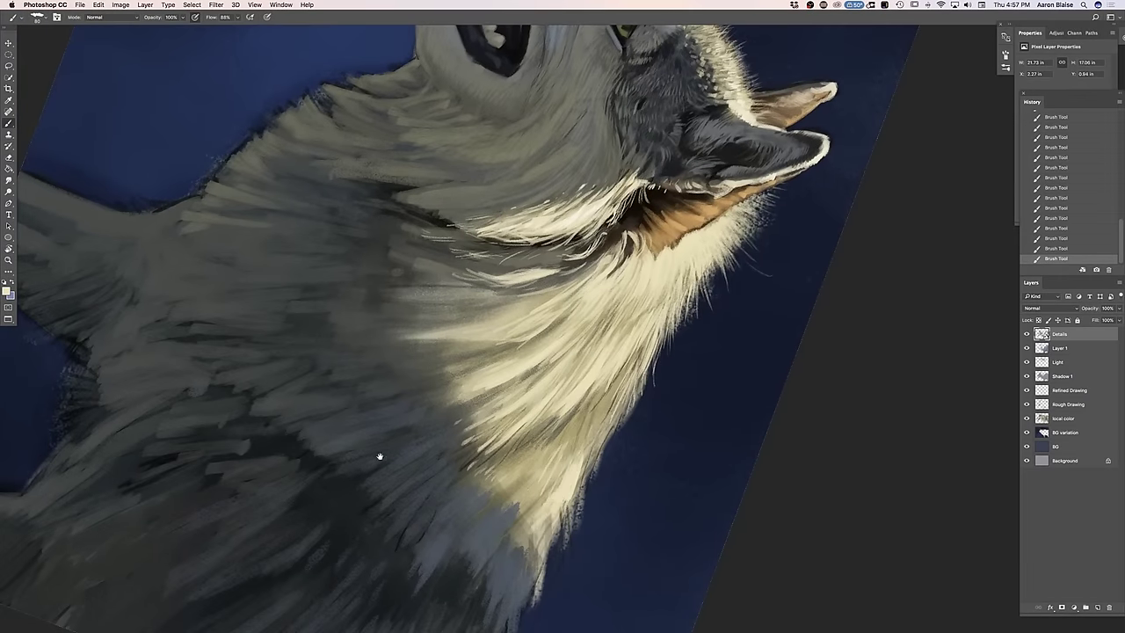
left_click_drag(377, 457, 394, 324)
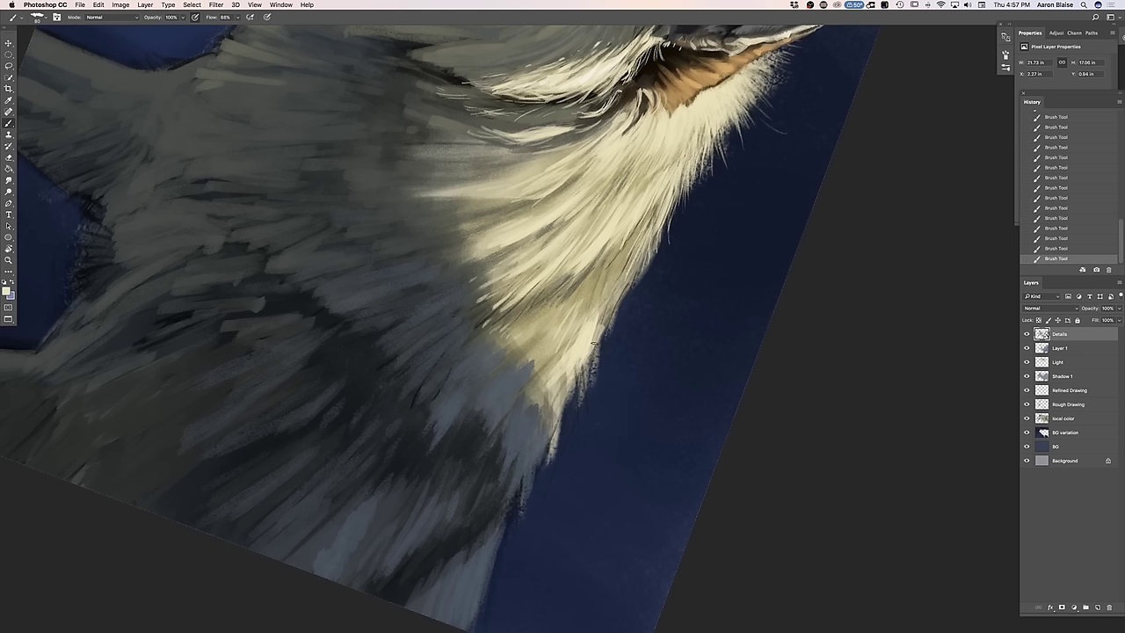
left_click_drag(602, 322, 593, 383)
key("[")
left_click_drag(637, 260, 565, 411)
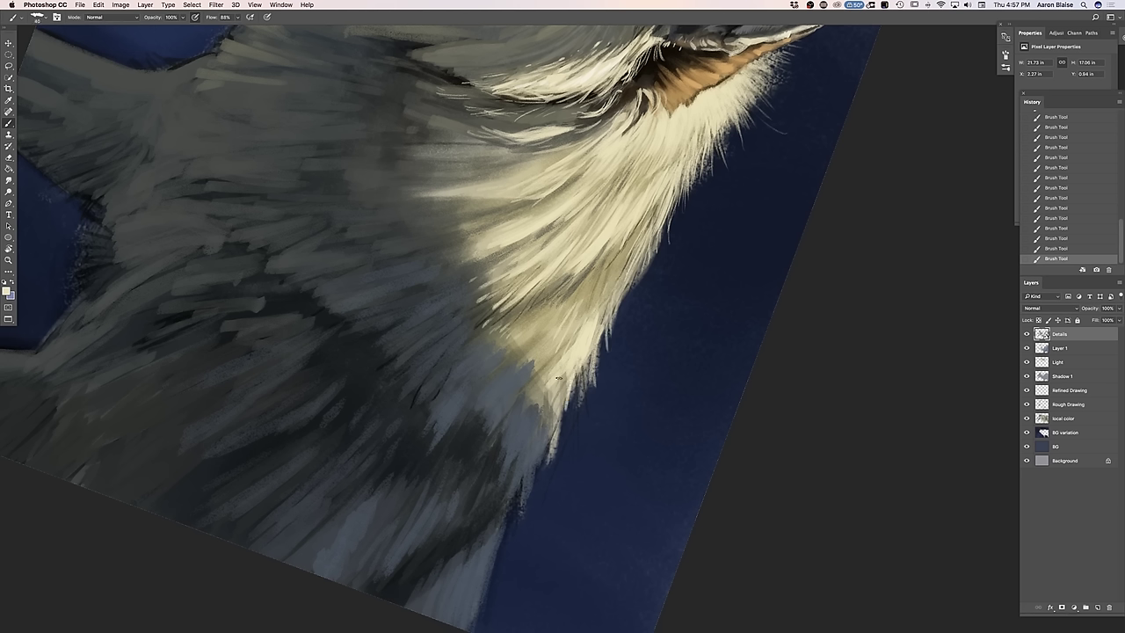
Fill the far end of the lit mane at the withers with cream fur clumps, up to the grey shadow
mouse_move(563, 373)
left_mouse_down()
mouse_move(557, 437)
mouse_move(526, 396)
mouse_move(550, 440)
left_mouse_up()
left_click_drag(563, 392, 555, 437)
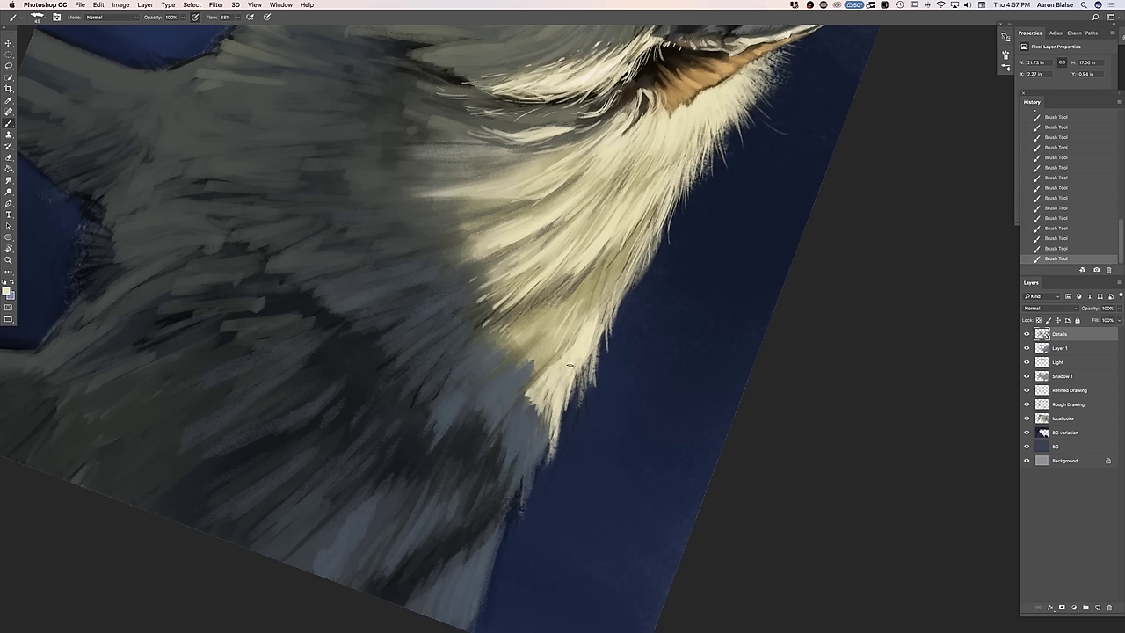
left_click_drag(574, 339, 538, 379)
mouse_move(582, 297)
left_mouse_down()
mouse_move(536, 363)
mouse_move(566, 333)
left_mouse_up()
mouse_move(615, 262)
left_mouse_down()
mouse_move(578, 323)
mouse_move(596, 311)
mouse_move(564, 304)
mouse_move(503, 348)
mouse_move(500, 334)
mouse_move(518, 359)
left_mouse_up()
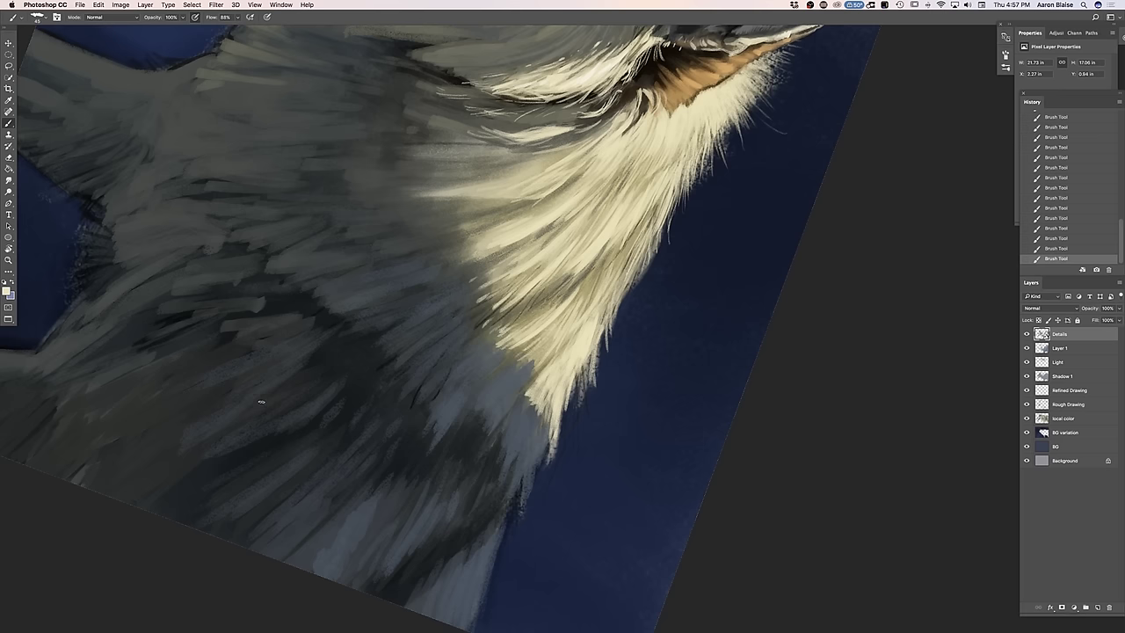
Rotate the canvas back upright and paint fine cream hairs over the mane's lower edge into the shadow
key("r")
mouse_move(258, 392)
left_mouse_down()
mouse_move(364, 469)
mouse_move(686, 431)
mouse_move(652, 464)
left_mouse_up()
key("b")
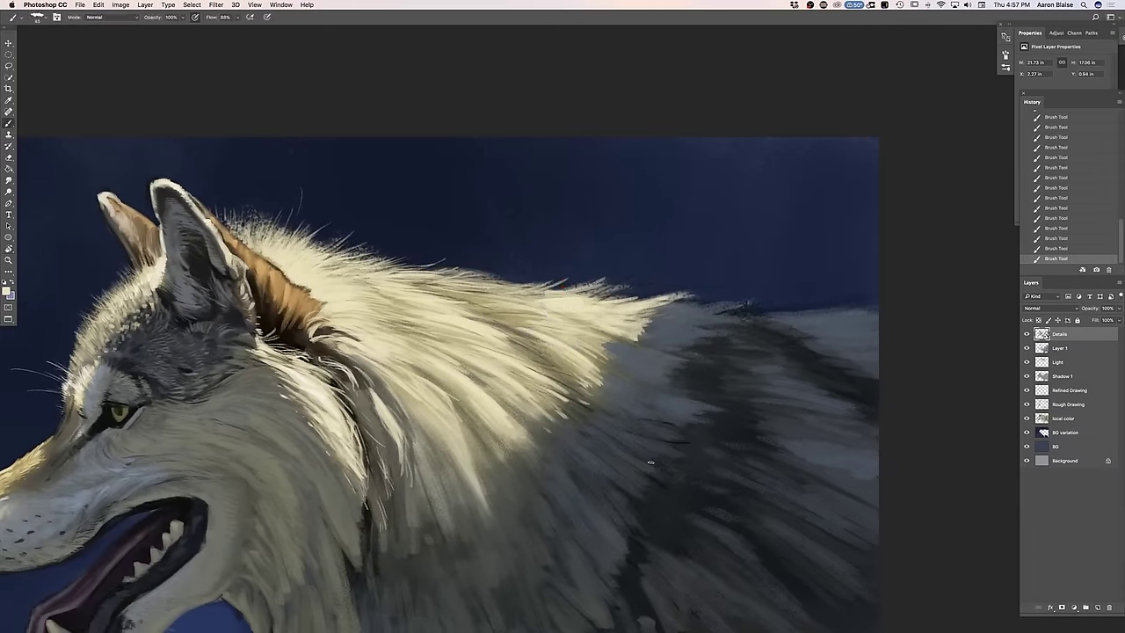
key("super+minus")
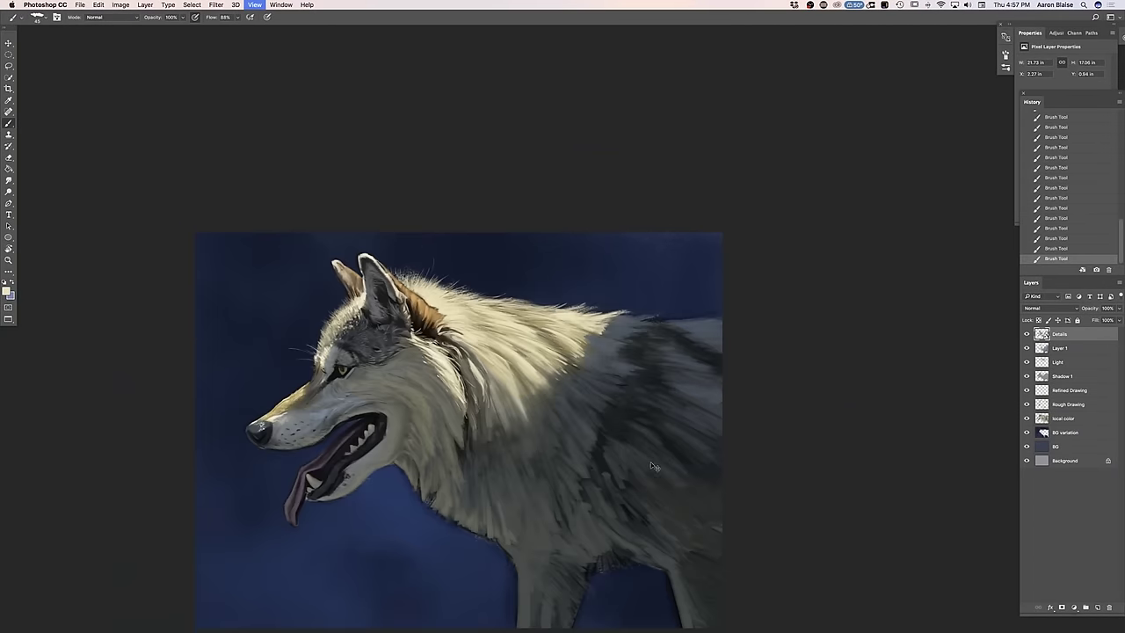
key("super+plus")
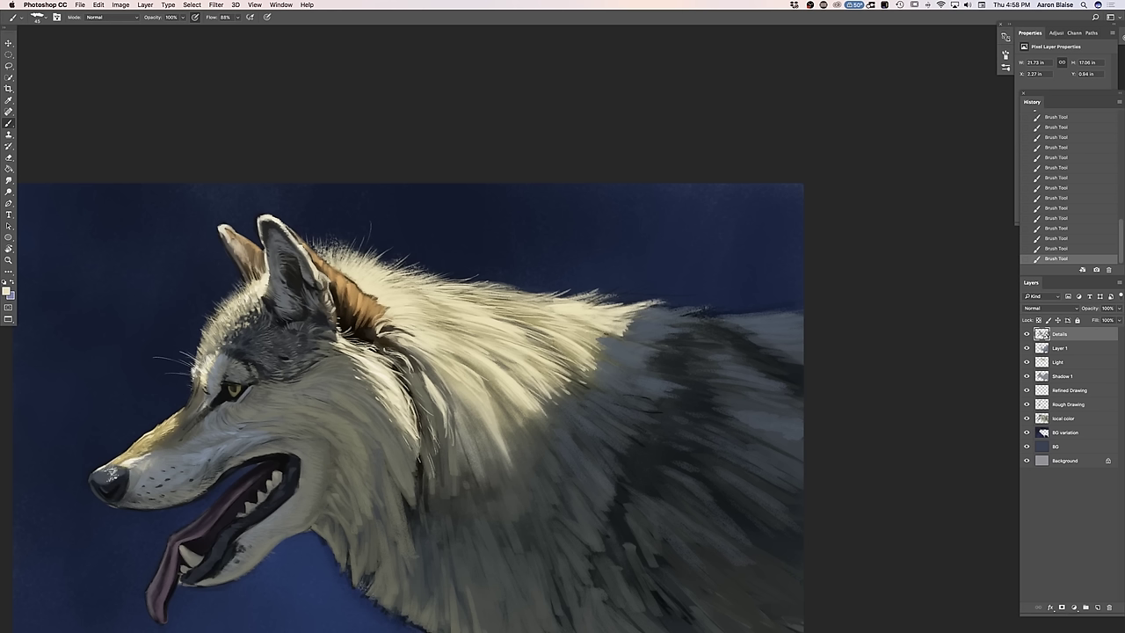
left_click_drag(599, 341, 616, 350)
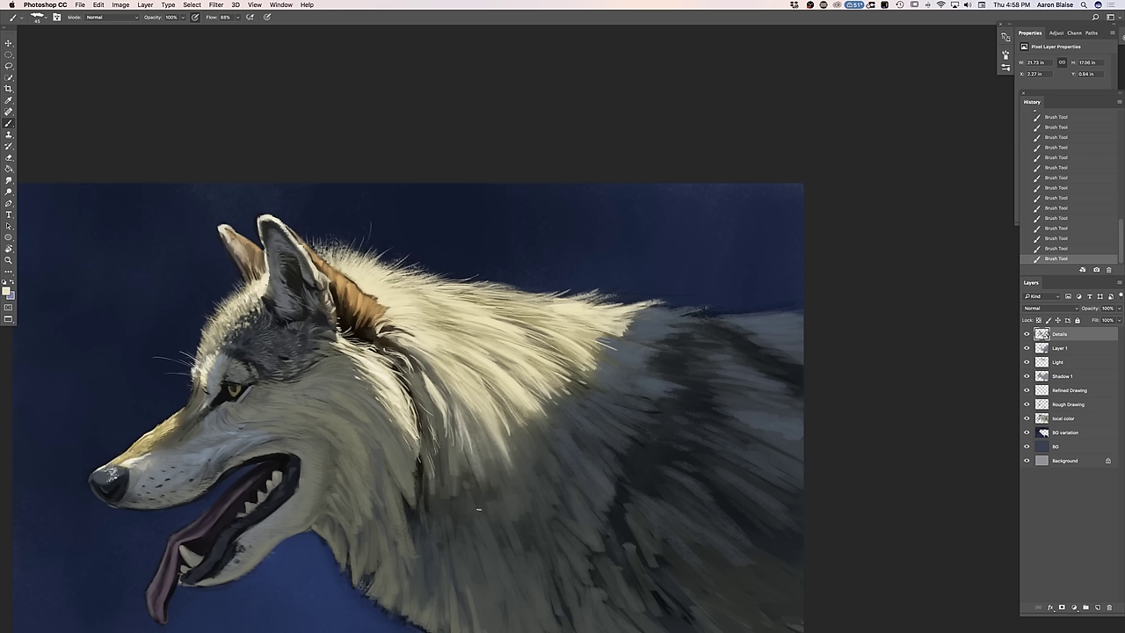
left_click_drag(493, 462, 482, 438)
left_click_drag(505, 475, 496, 457)
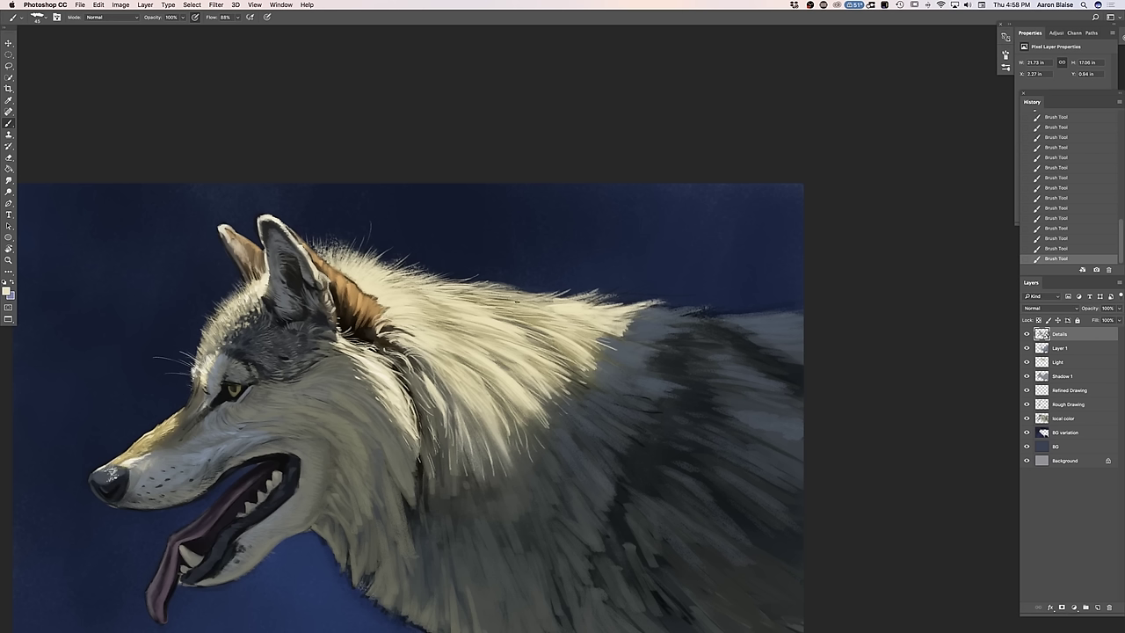
Paint fine stray cream hairs along the back contour, from the upper neck to the withers
mouse_move(521, 289)
left_mouse_down()
mouse_move(558, 294)
mouse_move(545, 293)
left_mouse_up()
mouse_move(503, 282)
left_mouse_down()
mouse_move(535, 293)
mouse_move(499, 284)
left_mouse_up()
left_click_drag(459, 276, 655, 290)
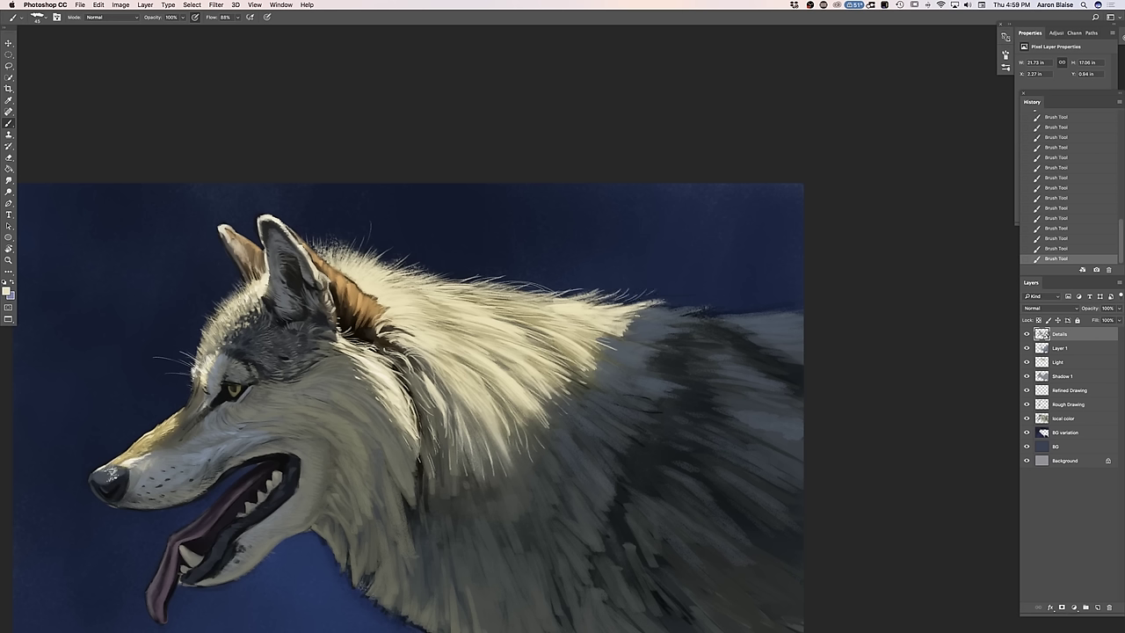
Examine the whole wolf painting from a distance to judge the lit mane against the shadowed body
key("super+minus")
key("super+minus")
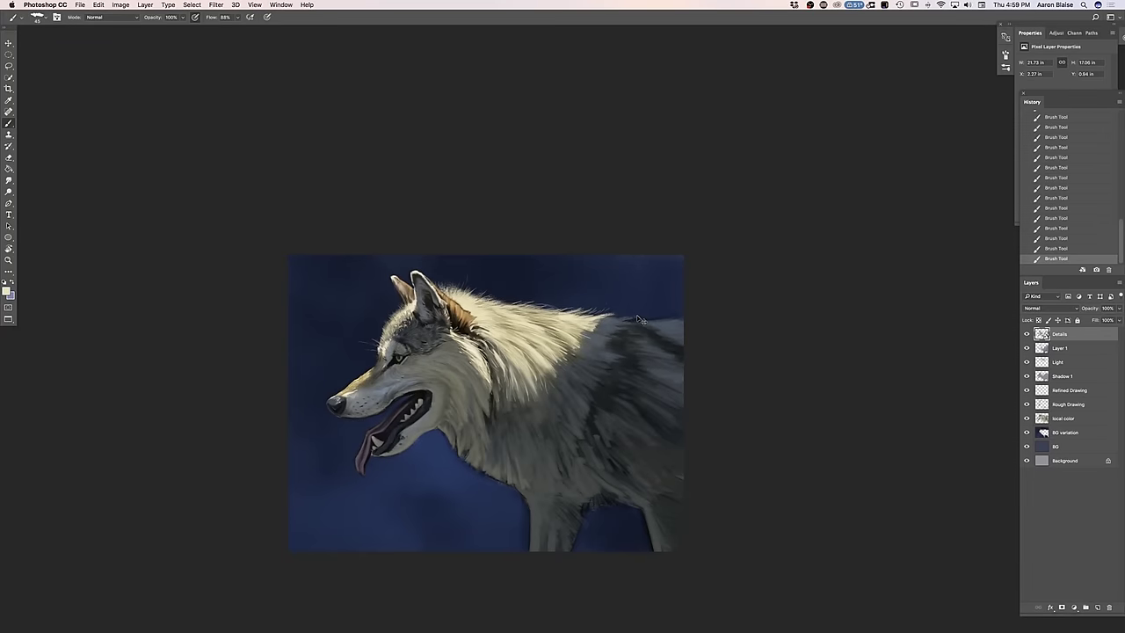
key("super+equal")
key("super+equal")
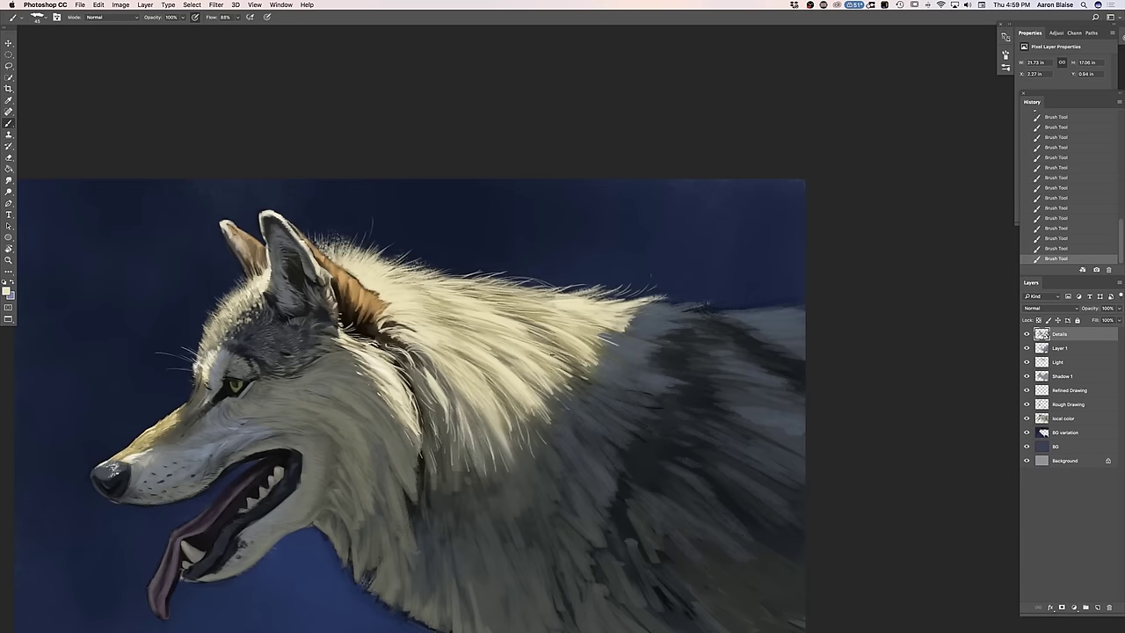
key("super+minus")
key("super+minus")
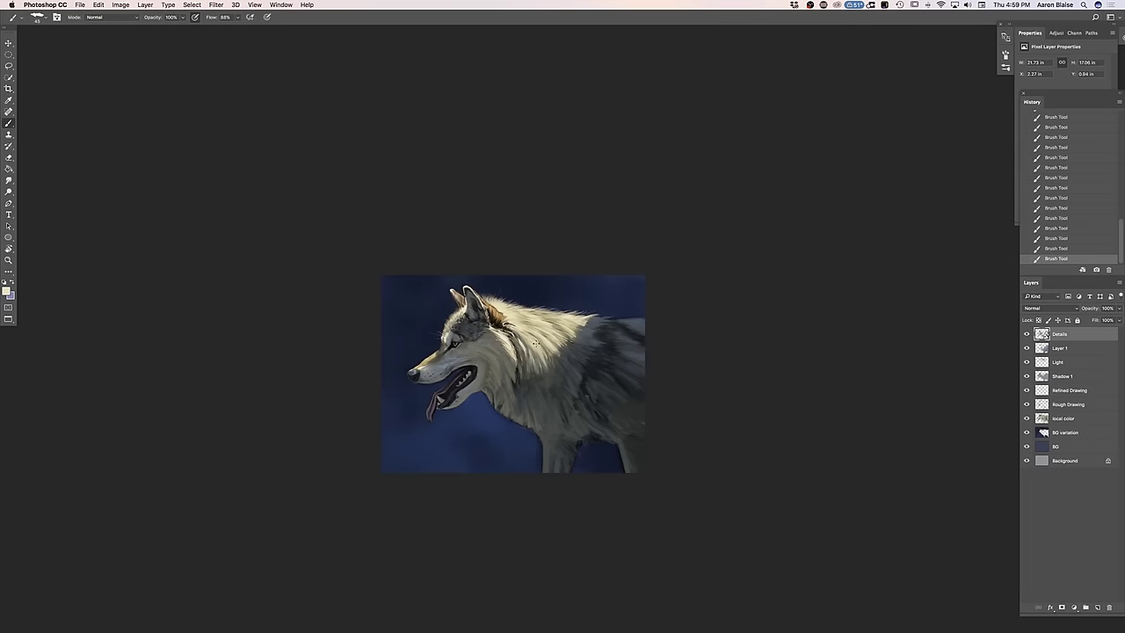
key("super+equal")
key("super+equal")
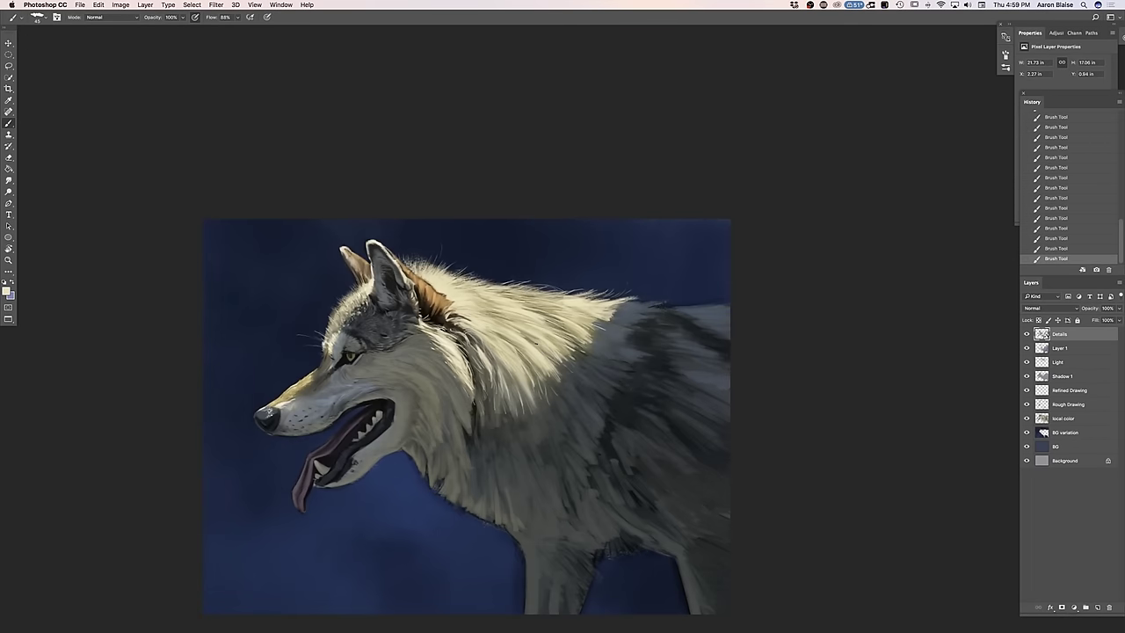
Sample the lit fur's cream and shift it to a paler, near-white brush colour
key("super+equal")
key("i")
left_click(6, 291)
left_click_drag(96, 310, 78, 308)
key("Return")
key("b")
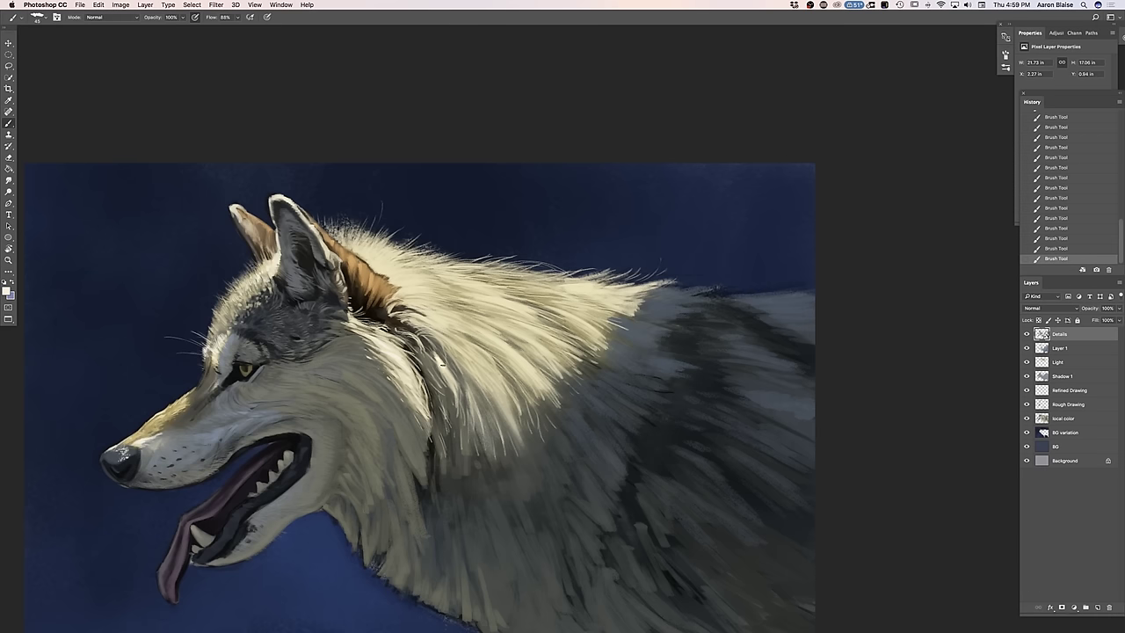
Paint near-white highlight strands on the mane behind the near ear and along the upper back
left_click_drag(444, 340, 420, 322)
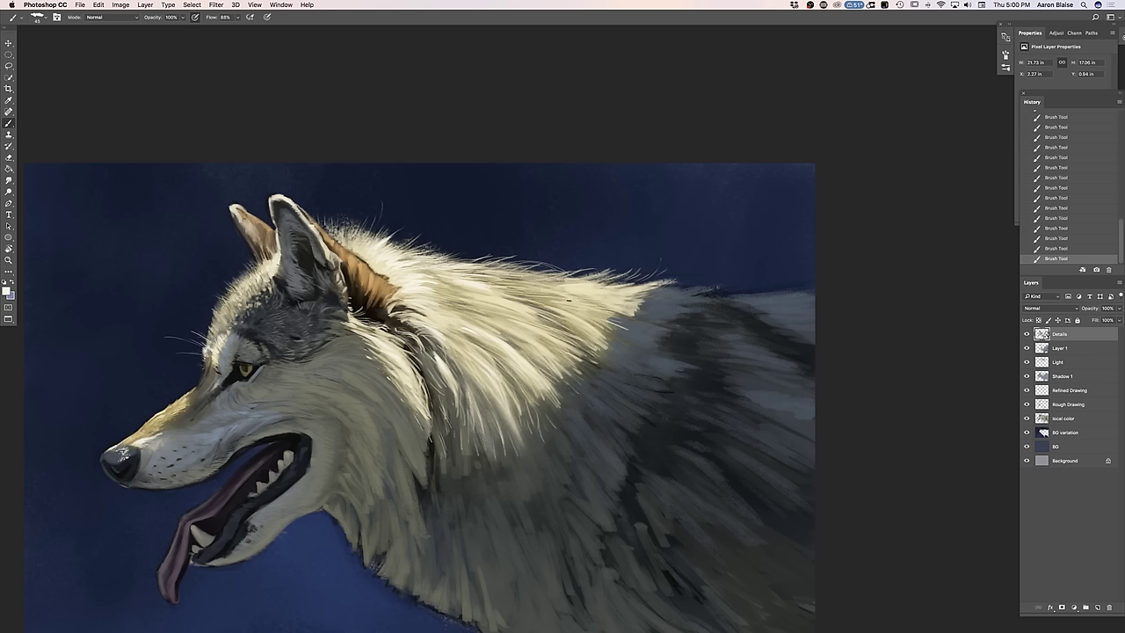
left_click_drag(556, 285, 581, 283)
mouse_move(607, 289)
left_mouse_down()
mouse_move(638, 290)
mouse_move(638, 300)
left_mouse_up()
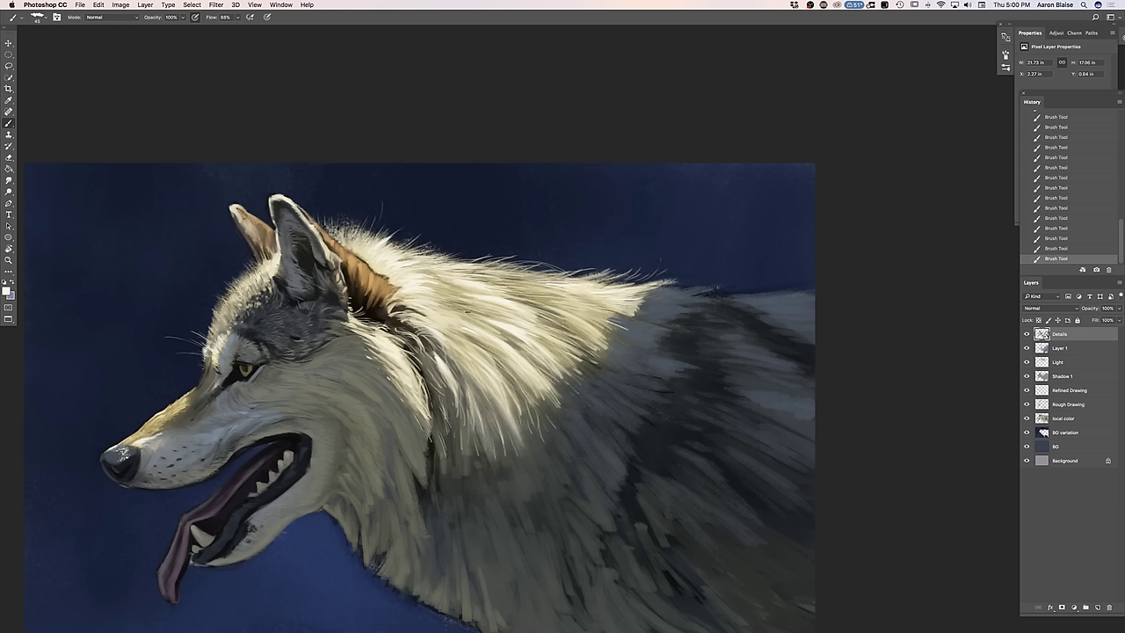
left_click_drag(459, 301, 476, 298)
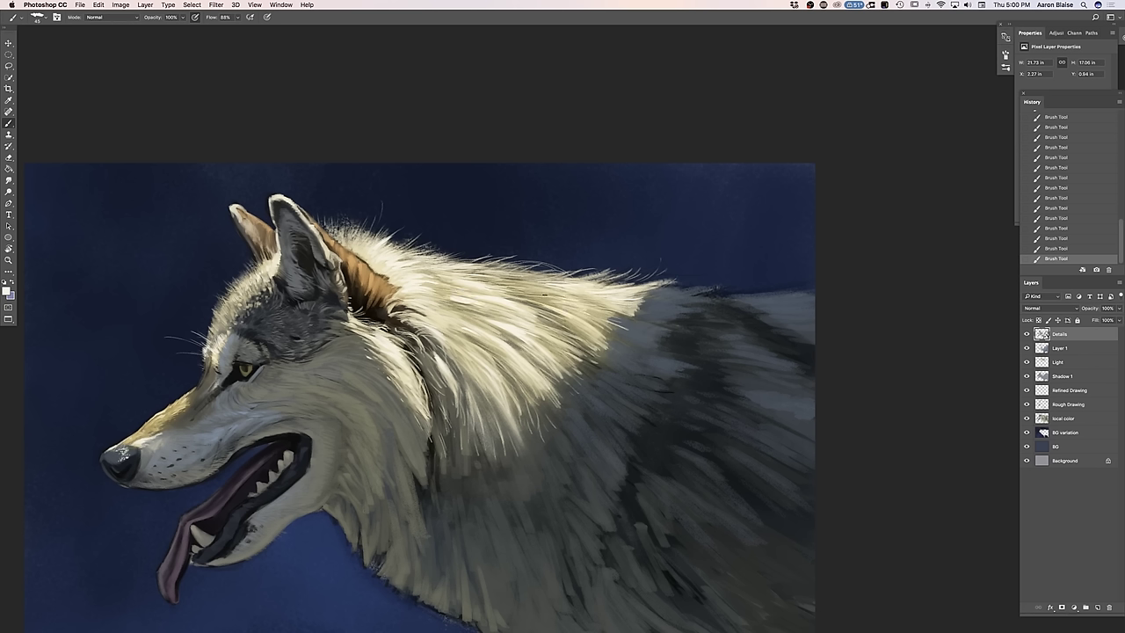
Add more near-white strands along the nape's upper edge and down the neck behind the cheek ruff
key("super+minus")
key("super+minus")
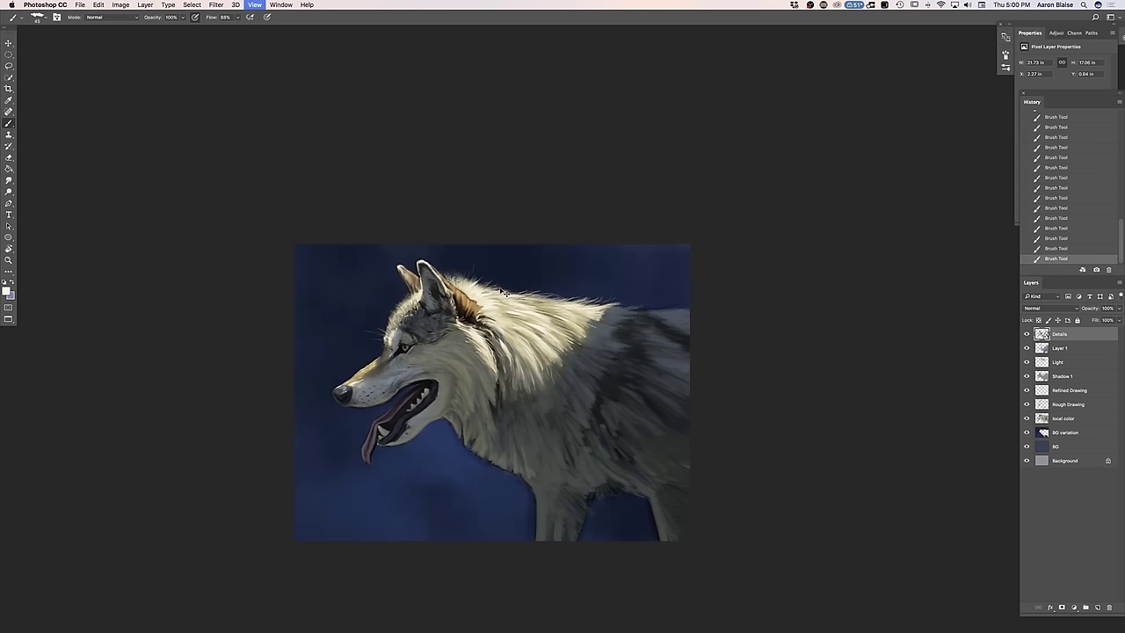
key("super+plus")
key("super+plus")
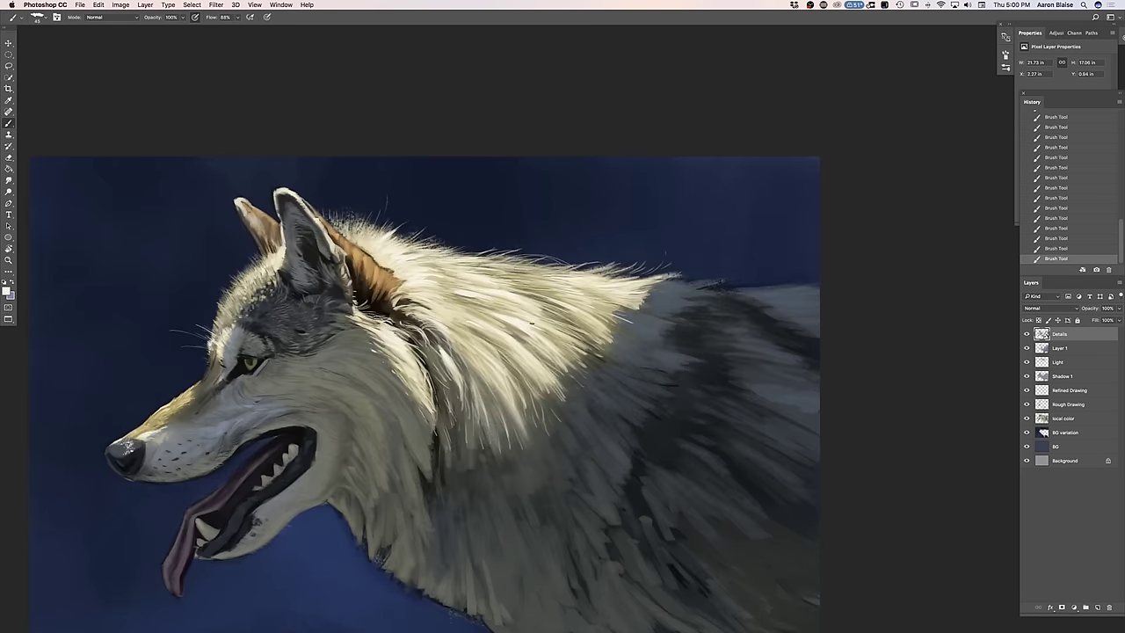
mouse_move(520, 281)
left_mouse_down()
mouse_move(556, 281)
mouse_move(547, 277)
mouse_move(557, 269)
left_mouse_up()
mouse_move(481, 272)
left_mouse_down()
mouse_move(560, 271)
mouse_move(524, 260)
left_mouse_up()
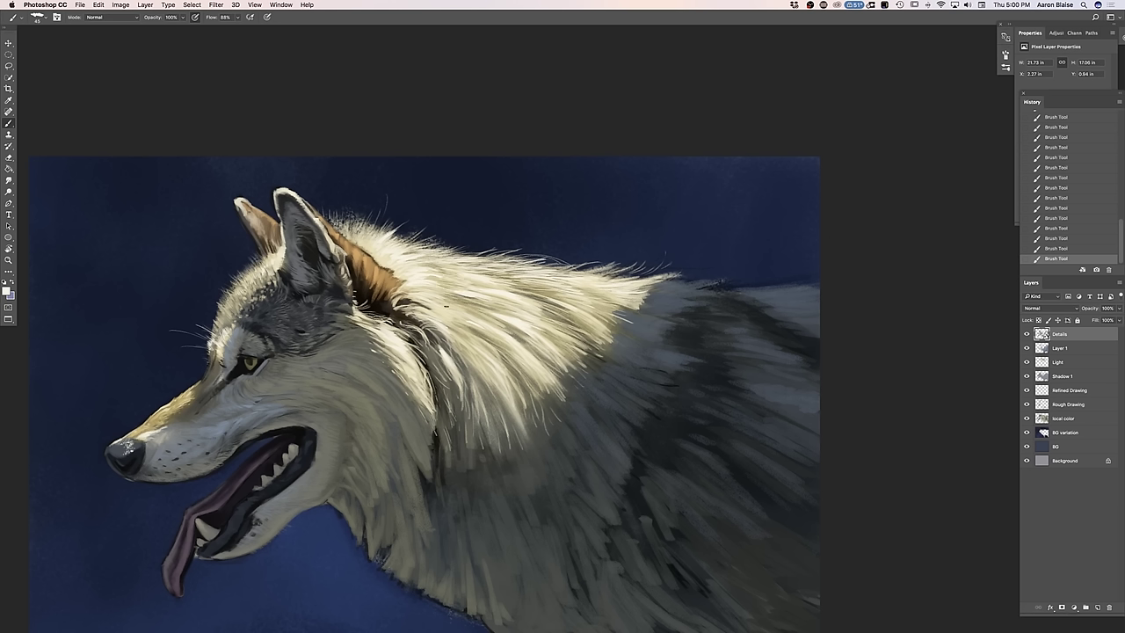
mouse_move(440, 304)
left_mouse_down()
mouse_move(475, 319)
mouse_move(490, 350)
mouse_move(471, 355)
left_mouse_up()
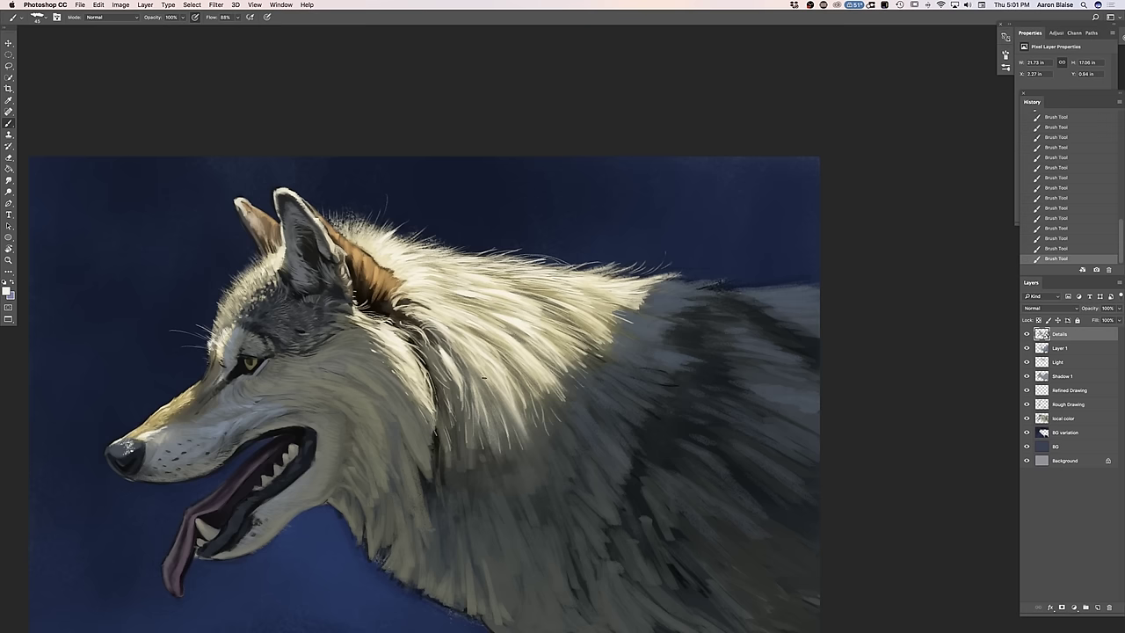
On the Refined Drawing layer, erase leftover sketch lines around the tongue, muzzle, forehead and nape
key("super+minus")
left_click_drag(255, 554, 325, 500)
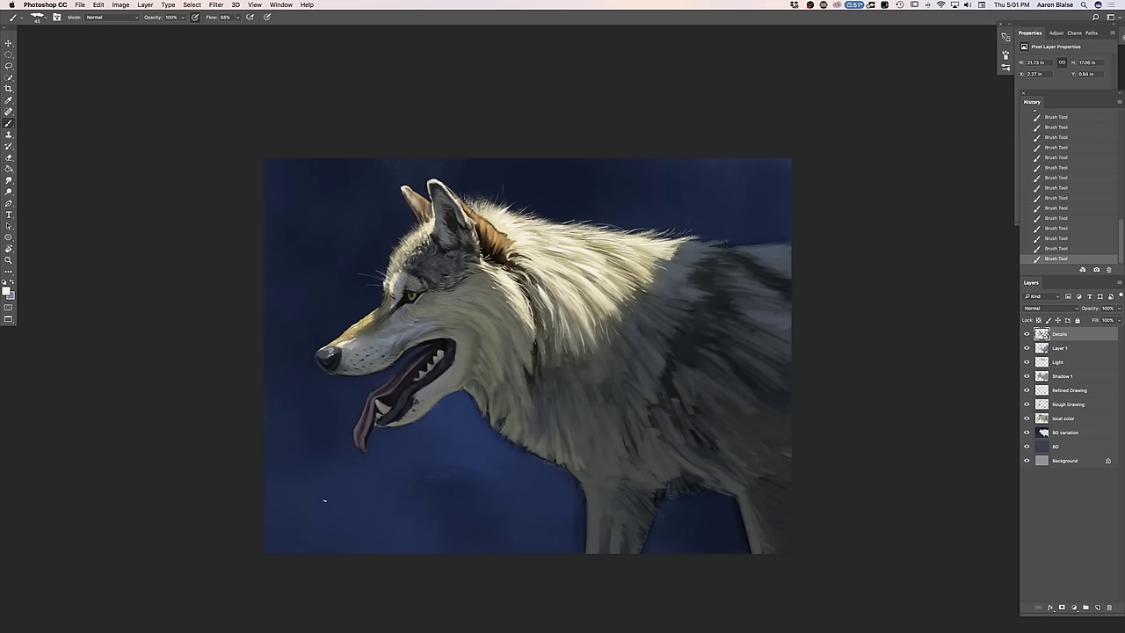
left_click(1058, 395)
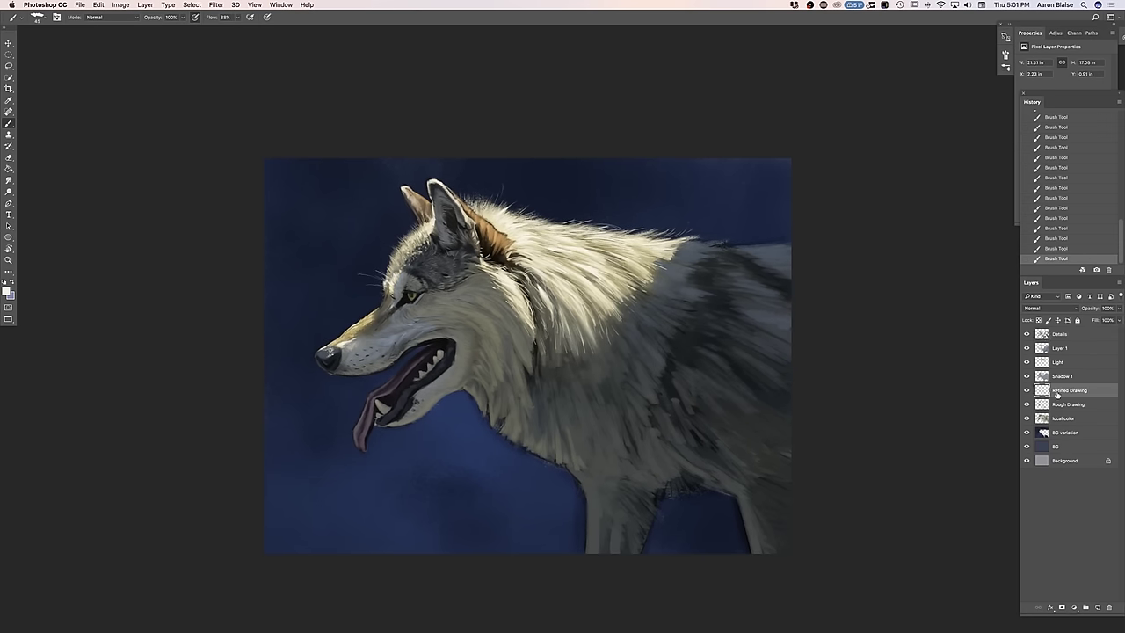
mouse_move(364, 392)
left_mouse_down()
mouse_move(354, 428)
mouse_move(367, 462)
left_mouse_up()
mouse_move(322, 368)
left_mouse_down()
mouse_move(315, 356)
mouse_move(378, 295)
mouse_move(406, 235)
left_mouse_up()
left_click_drag(463, 195, 547, 225)
Erase leftover lines around the chest and legs on Refined Drawing, and along the chest on Rough Drawing
left_click_drag(582, 540, 562, 471)
left_click_drag(570, 479, 547, 469)
left_click_drag(550, 471, 532, 461)
left_click_drag(539, 468, 563, 546)
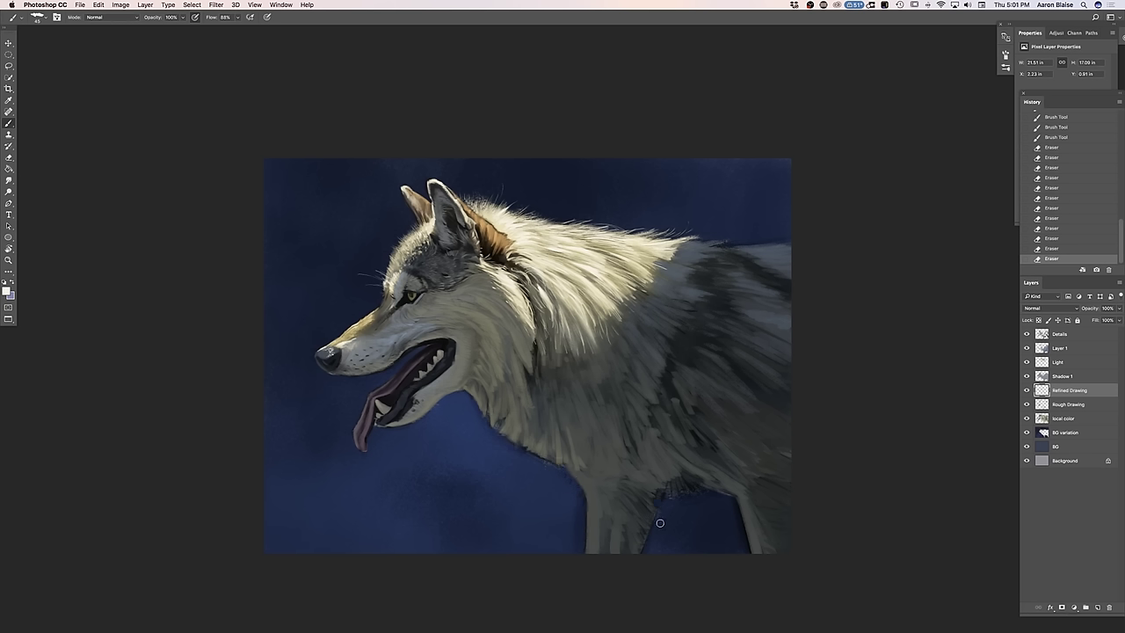
mouse_move(690, 499)
left_mouse_down()
mouse_move(695, 466)
mouse_move(744, 530)
mouse_move(733, 489)
mouse_move(764, 556)
left_mouse_up()
left_click(1053, 405)
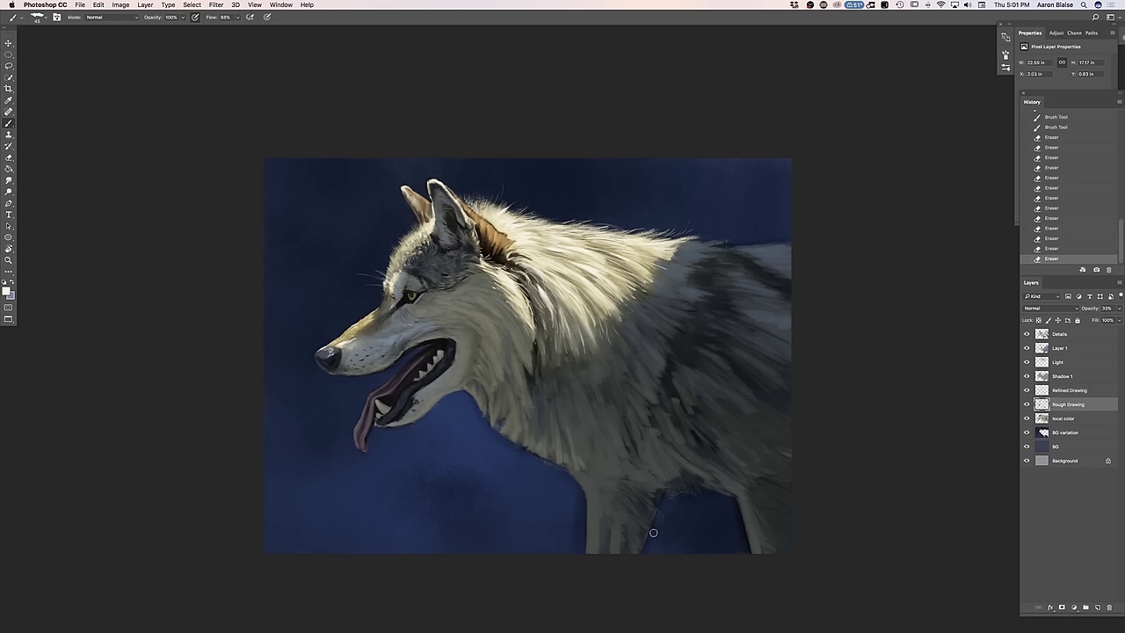
left_click(526, 454)
Save the painting to the Desktop as Wolf Fur Demo.psd in Photoshop format with layers
left_click(80, 7)
left_click(88, 104)
type("Wolf Fur Demo")
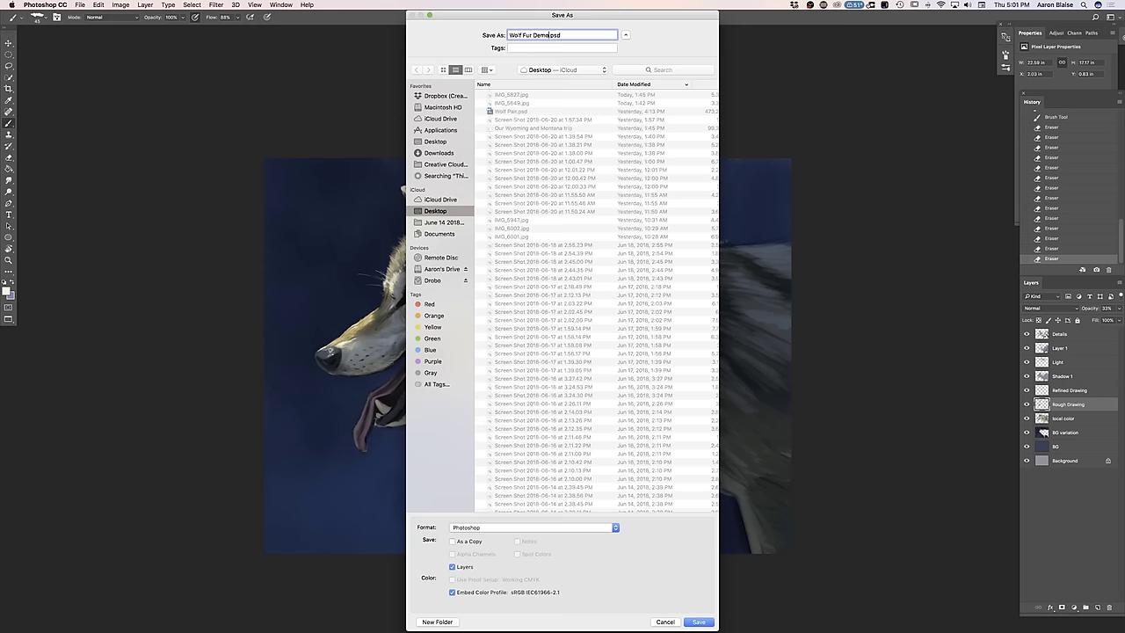
left_click(694, 621)
key("Return")
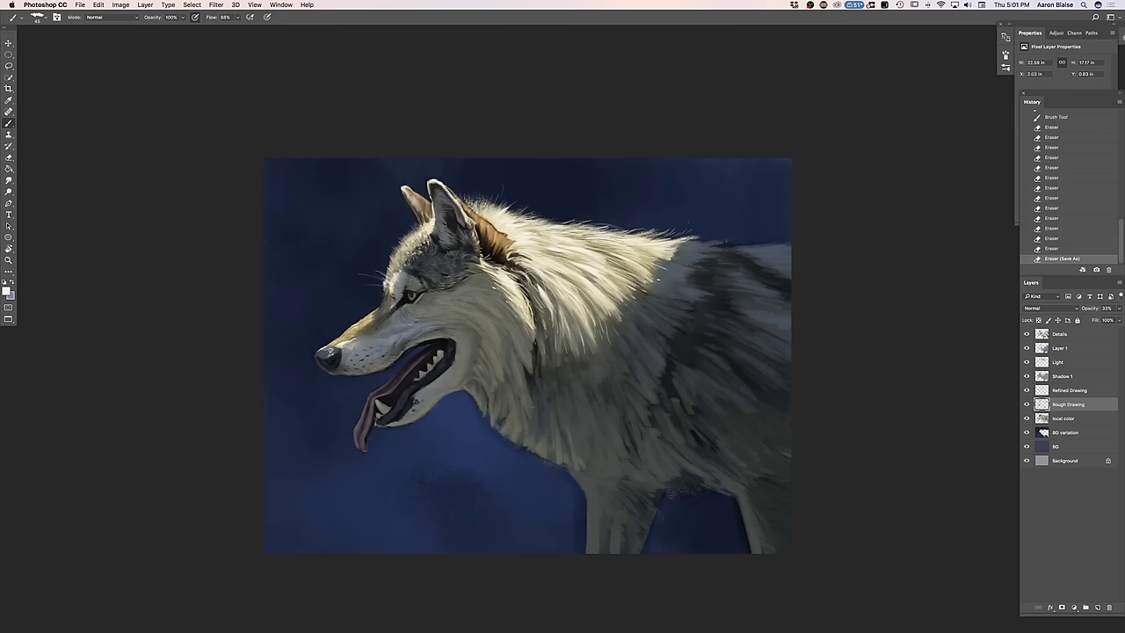
key("super+equal")
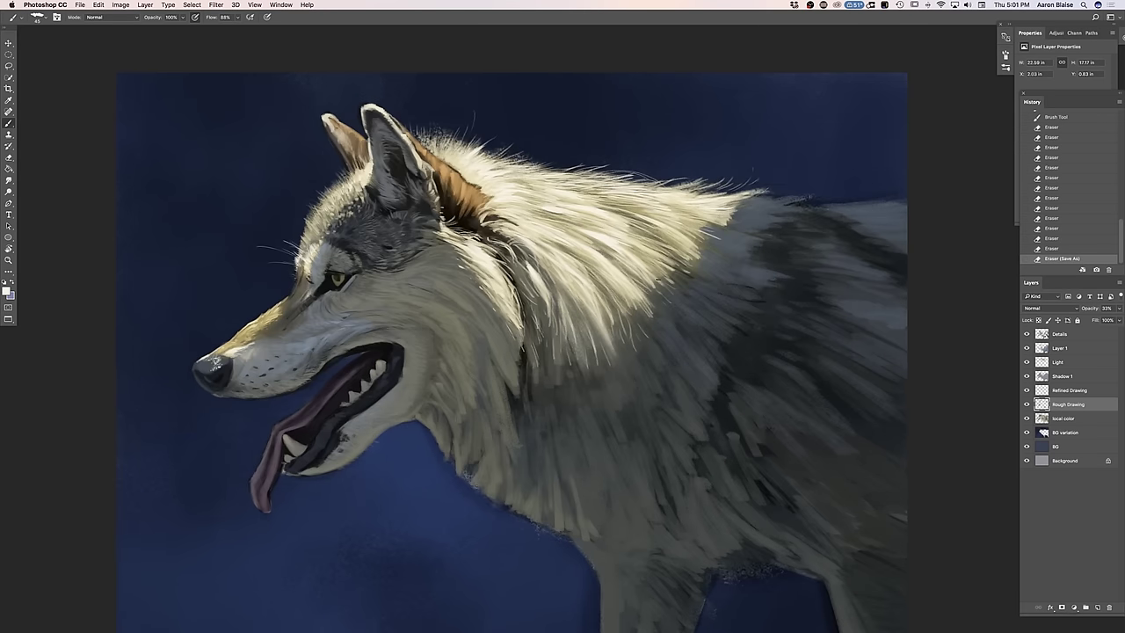
key("super+minus")
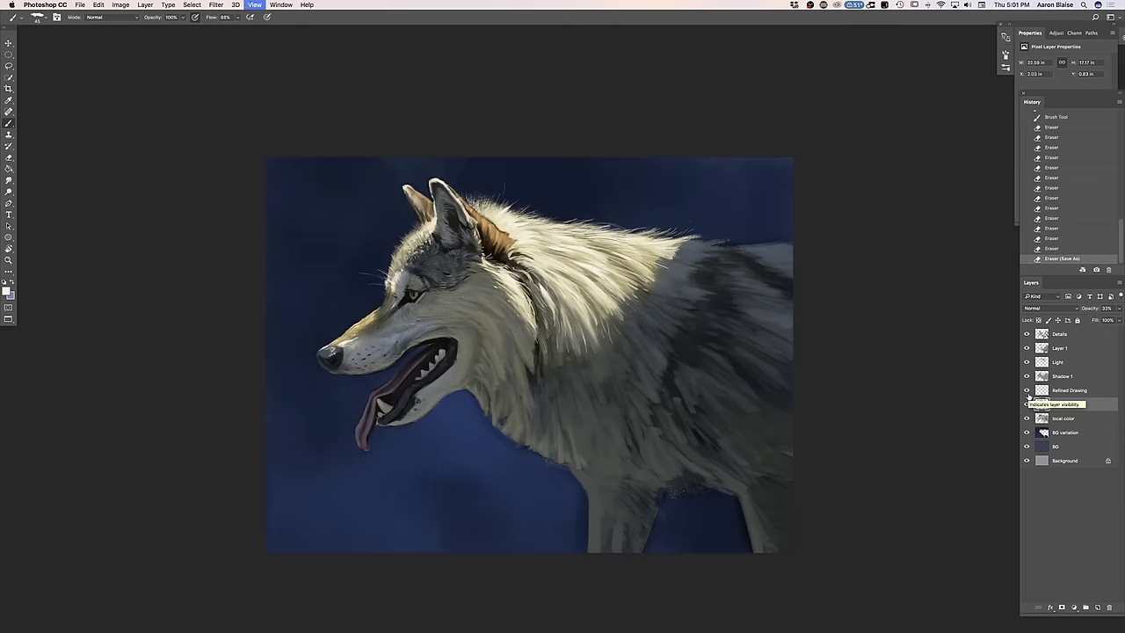
key("super+minus")
key("super+minus")
key("super+plus")
key("super+plus")
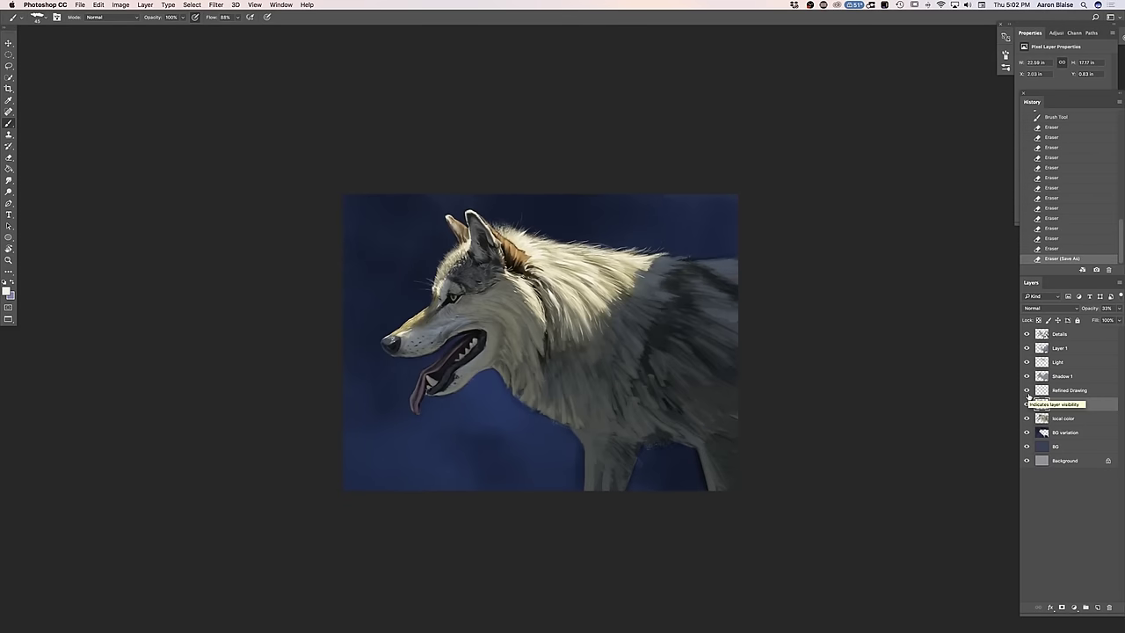
Add a new layer directly above BG variation and set the foreground to a very dark navy blue
left_click(1061, 432)
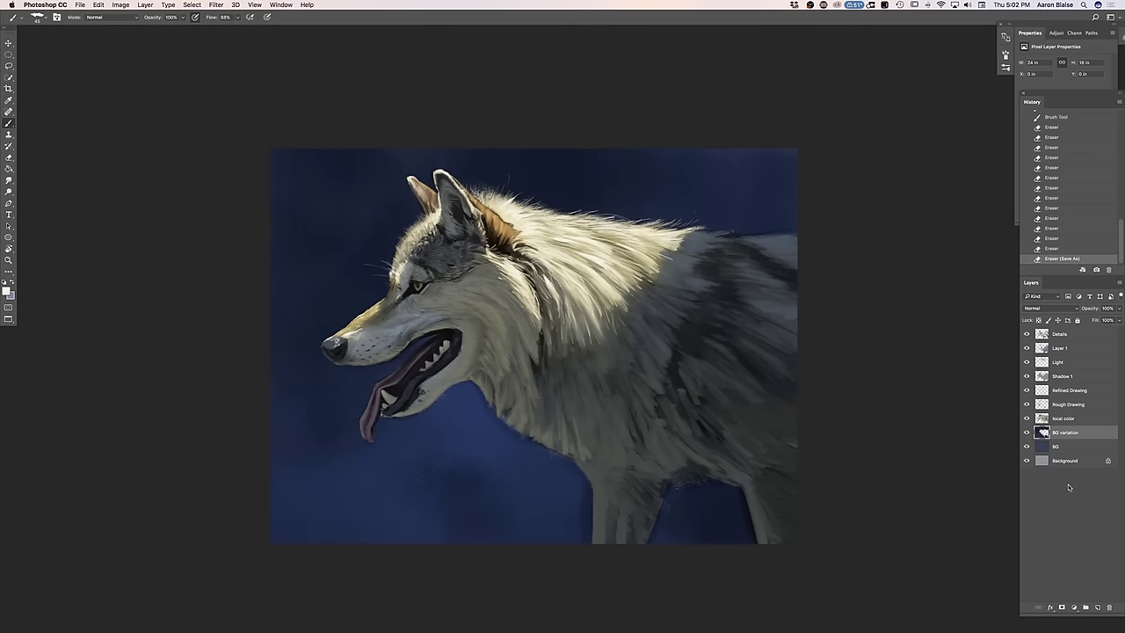
left_click(1097, 606)
left_click(8, 290)
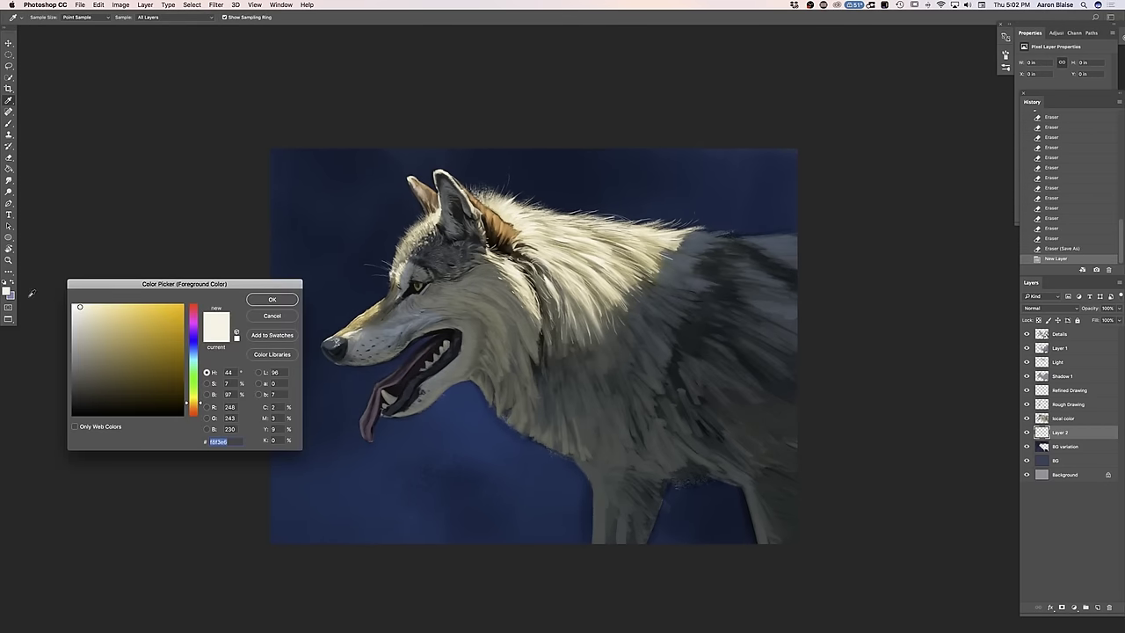
left_click(356, 308)
left_click(145, 401)
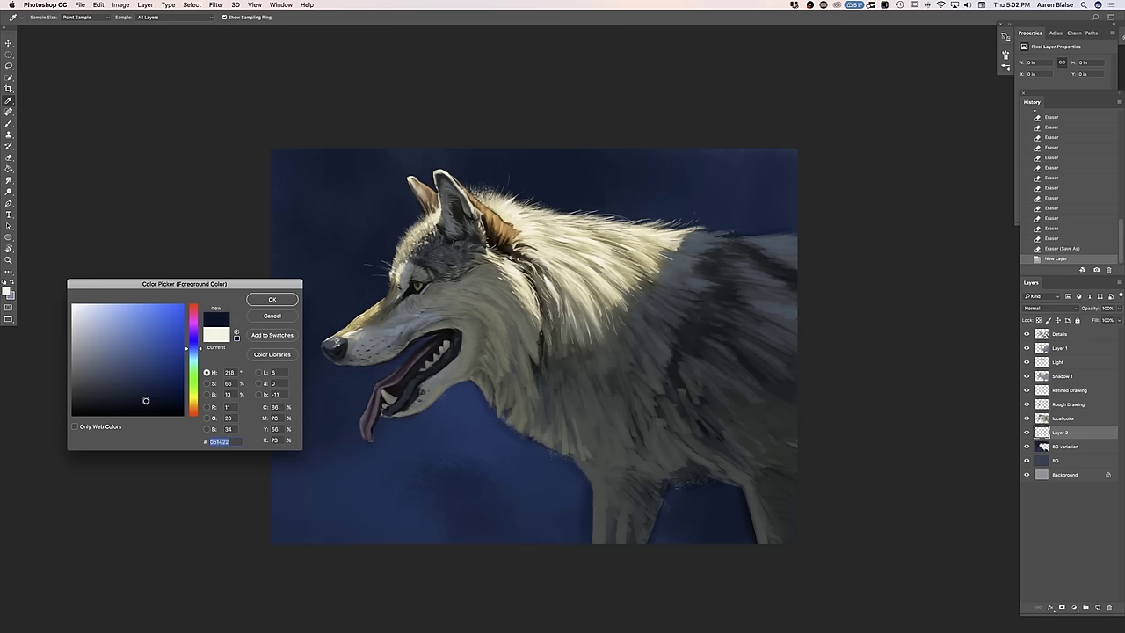
key("Return")
Choose the textured 91 px brush tip and enlarge it to 300 px
right_click(34, 41)
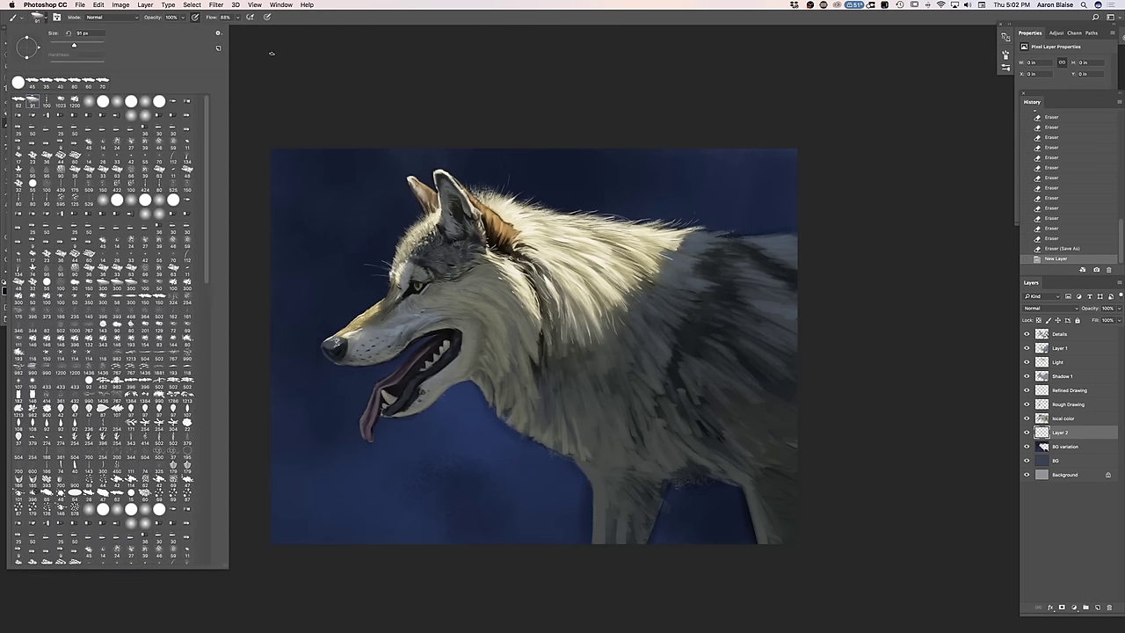
left_click(272, 45)
left_click(57, 17)
left_click(841, 87)
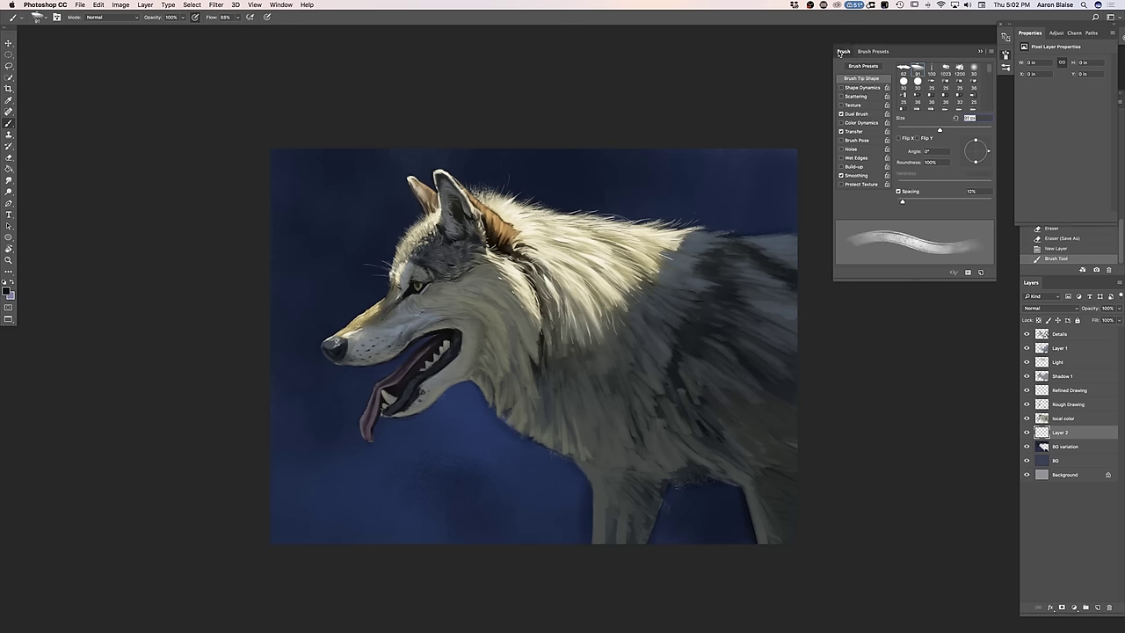
left_click(842, 51)
key("]")
key("]")
key("]")
key("]")
key("]")
key("]")
key("]")
key("]")
key("]")
key("]")
key("]")
key("]")
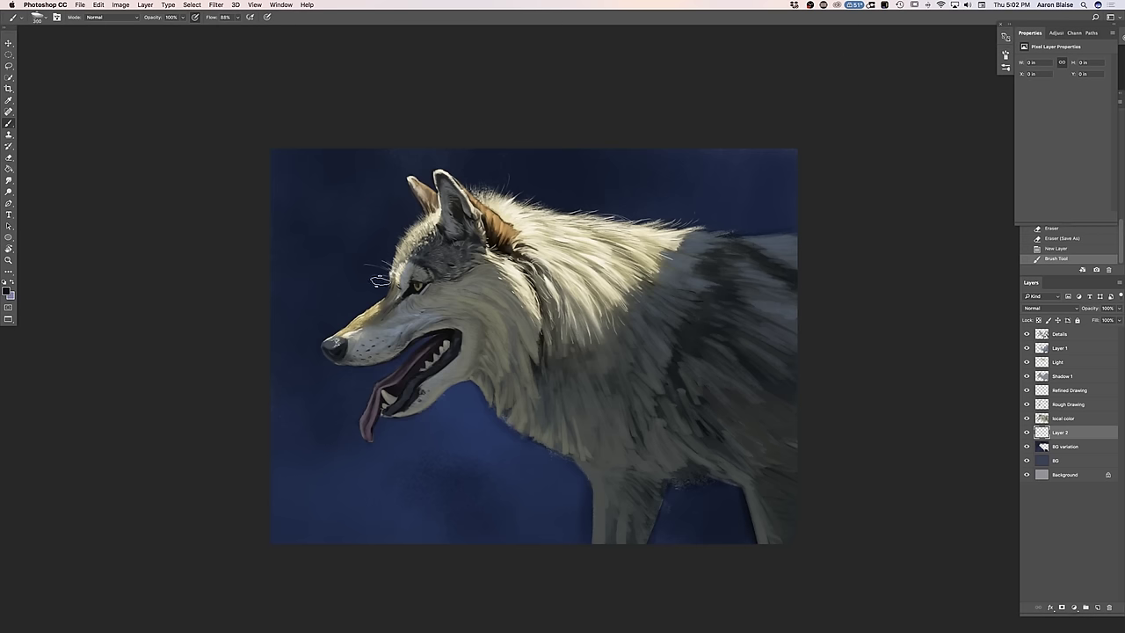
Darken the background around the wolf's muzzle, jaw and back with broad dark navy strokes on the new layer
mouse_move(383, 276)
left_mouse_down()
mouse_move(367, 325)
mouse_move(334, 354)
left_mouse_up()
left_click_drag(352, 246, 320, 348)
left_click_drag(379, 223, 293, 328)
left_click_drag(294, 232, 256, 351)
left_click_drag(407, 329, 390, 381)
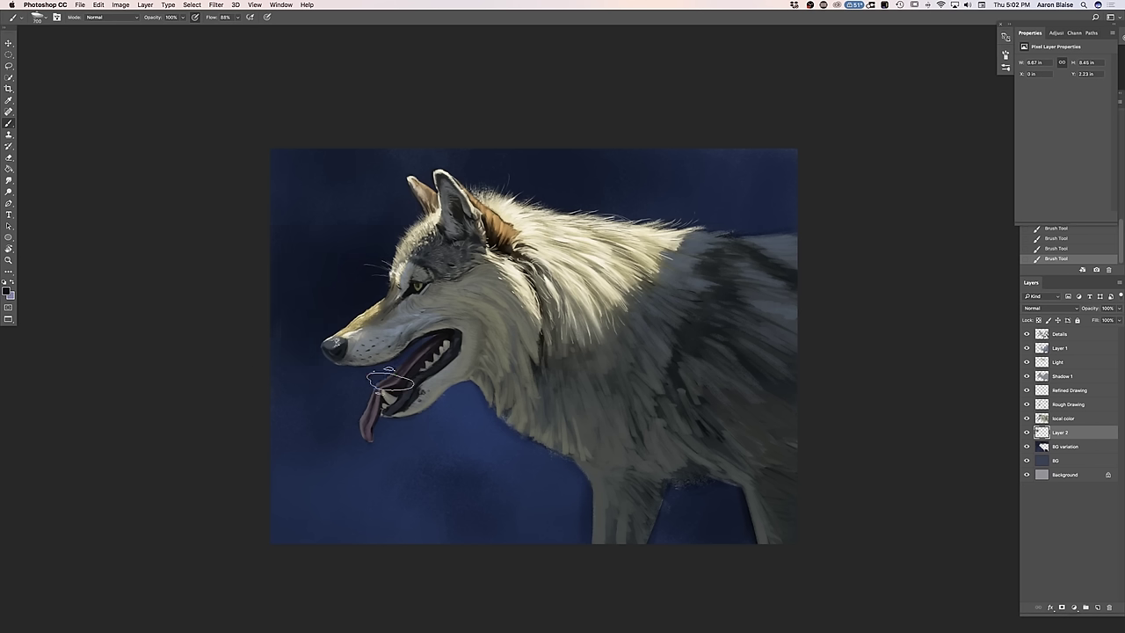
left_click_drag(418, 320, 341, 407)
mouse_move(338, 320)
left_mouse_down()
mouse_move(309, 393)
mouse_move(296, 377)
mouse_move(290, 314)
mouse_move(322, 397)
mouse_move(453, 347)
mouse_move(443, 412)
mouse_move(493, 351)
mouse_move(491, 410)
left_mouse_up()
mouse_move(401, 437)
left_mouse_down()
mouse_move(392, 378)
mouse_move(307, 413)
mouse_move(277, 391)
mouse_move(310, 401)
mouse_move(269, 241)
mouse_move(302, 339)
mouse_move(387, 218)
mouse_move(441, 242)
mouse_move(557, 171)
mouse_move(698, 156)
mouse_move(689, 204)
mouse_move(636, 221)
mouse_move(620, 150)
mouse_move(606, 149)
mouse_move(679, 217)
mouse_move(695, 128)
mouse_move(644, 216)
mouse_move(567, 160)
mouse_move(532, 156)
left_mouse_up()
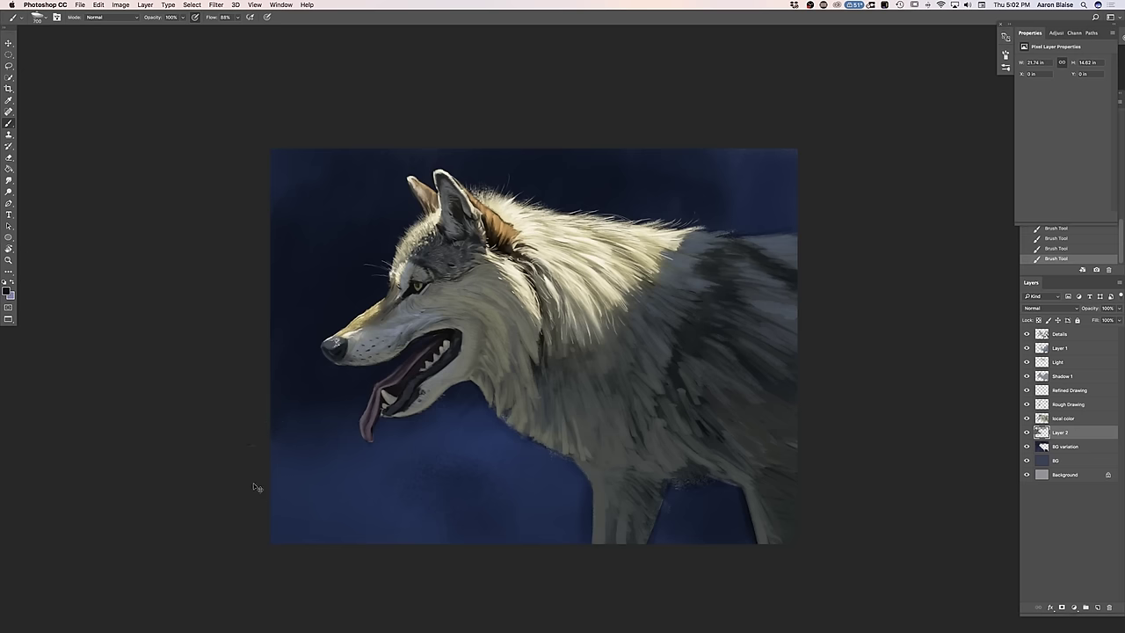
Enlarge the brush to 1100 px and extend the dark navy below the jaw, along the far edge and above the back
key("super+minus")
key("super+minus")
key("super+equal")
key("super+equal")
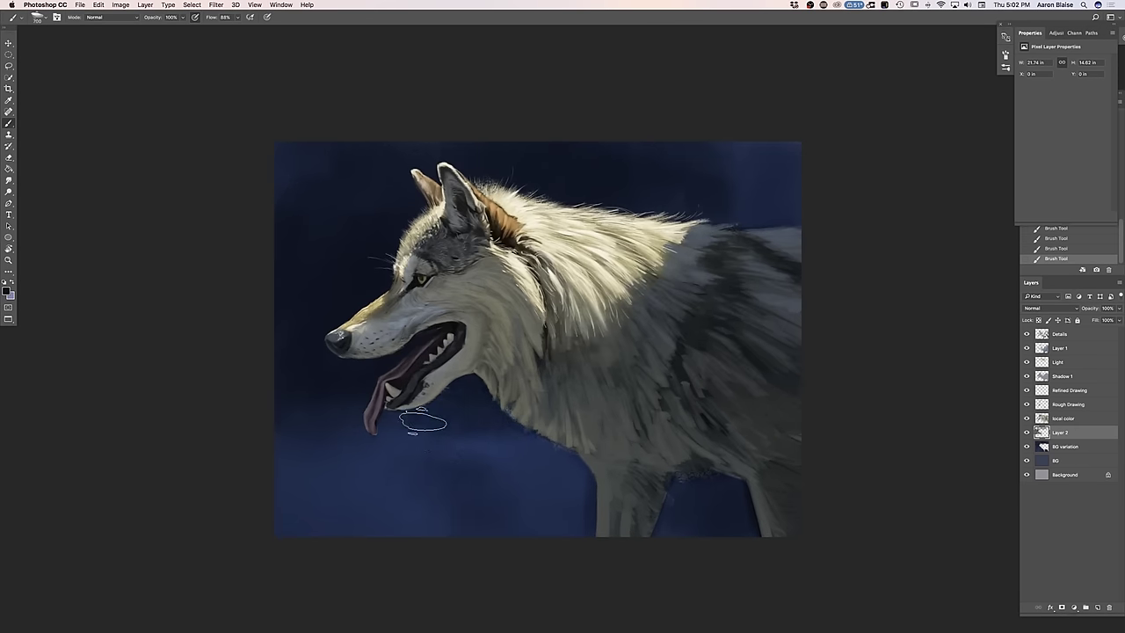
key("bracketright")
key("bracketright")
key("bracketright")
mouse_move(465, 409)
left_mouse_down()
mouse_move(492, 392)
mouse_move(515, 431)
mouse_move(503, 458)
left_mouse_up()
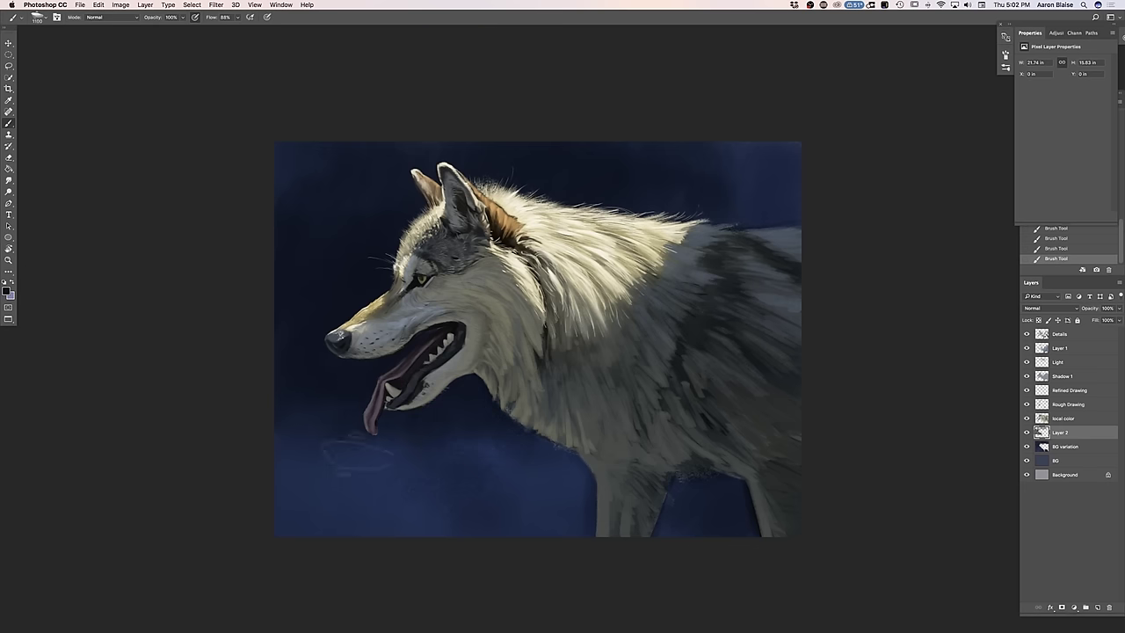
left_click_drag(296, 396, 262, 464)
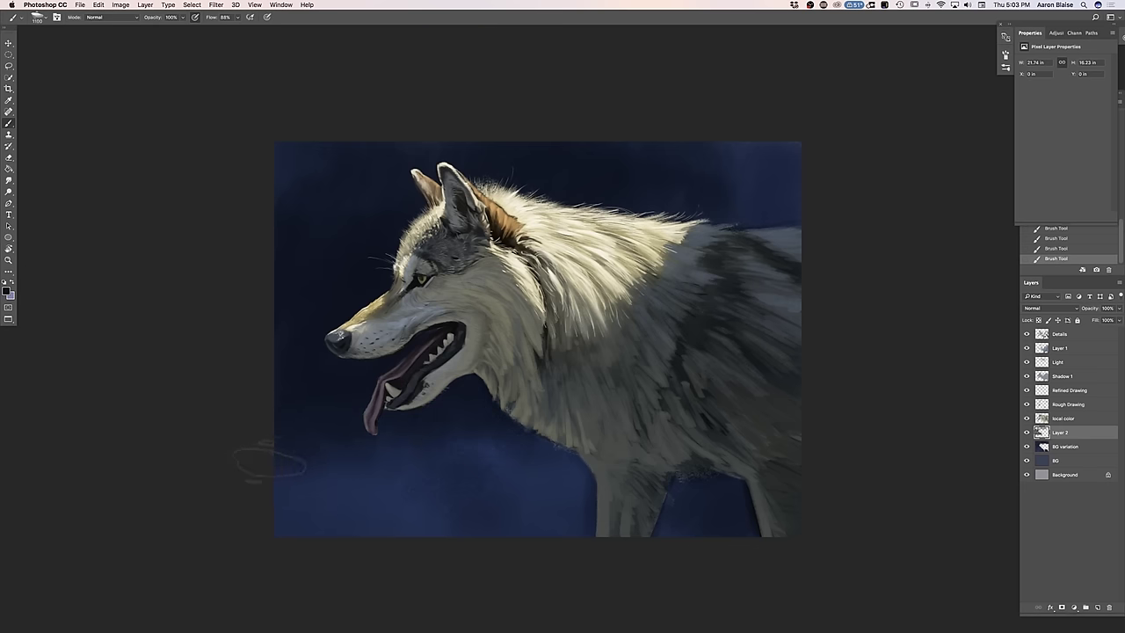
mouse_move(640, 248)
left_mouse_down()
mouse_move(748, 154)
mouse_move(725, 152)
left_mouse_up()
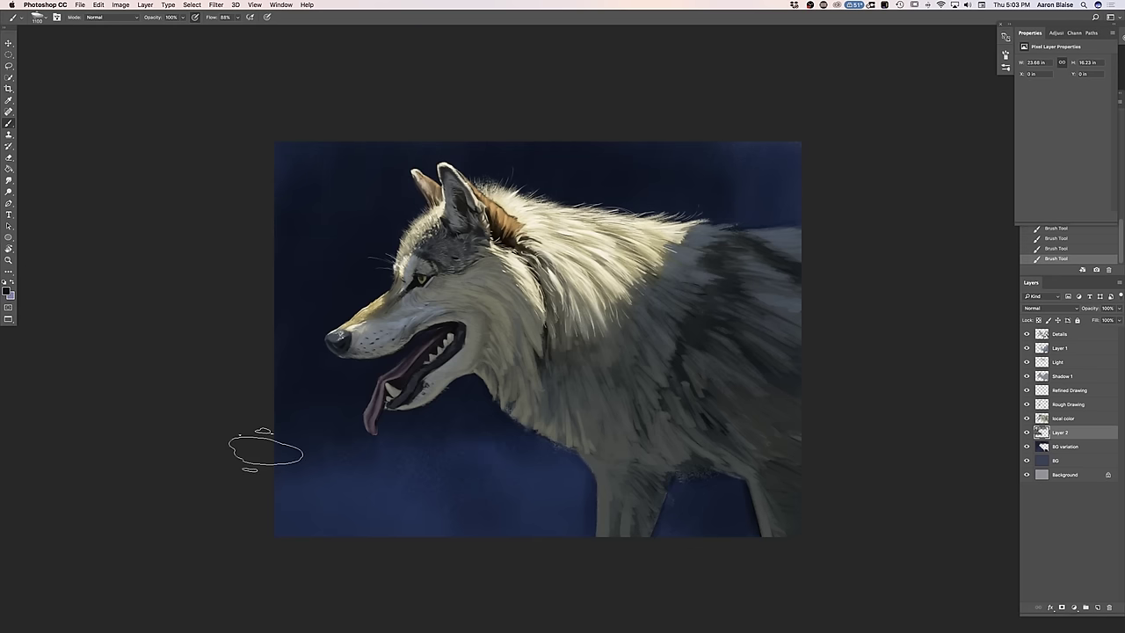
Set the foreground to the background's medium navy blue and paint it over the background below the wolf's chest
key("super+minus")
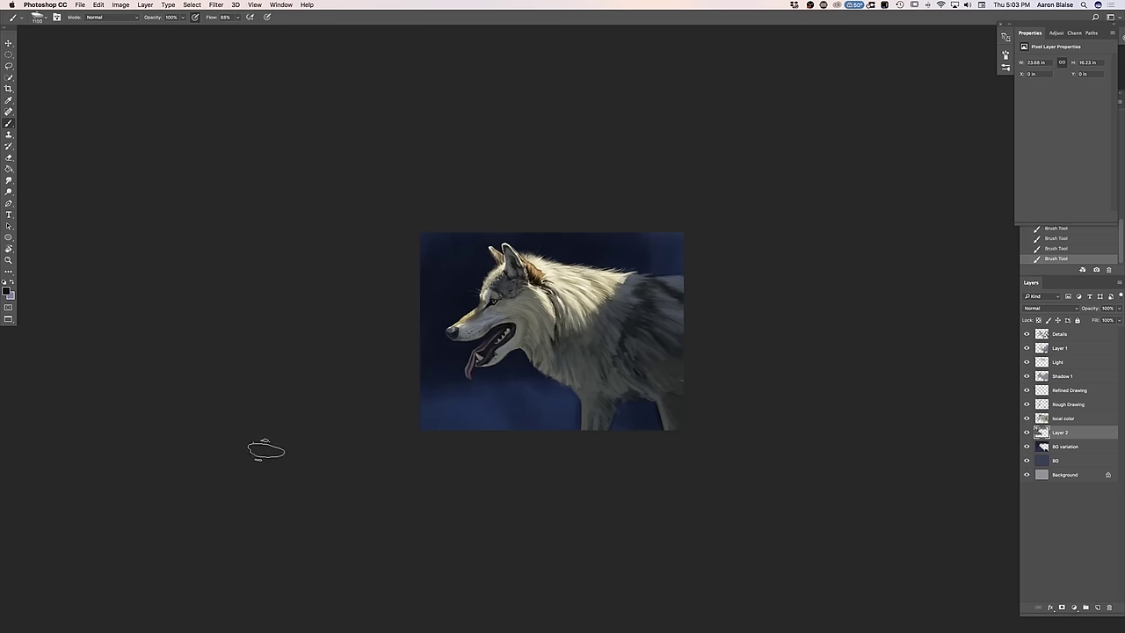
left_click(6, 292)
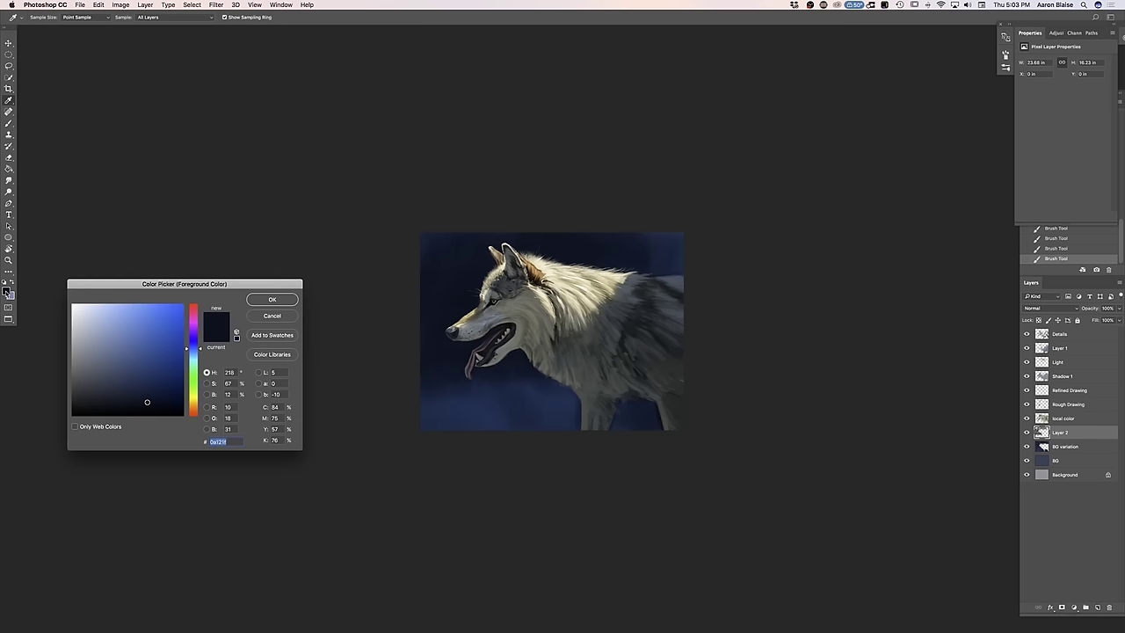
left_click(277, 298)
mouse_move(551, 395)
left_mouse_down()
mouse_move(534, 344)
mouse_move(506, 404)
mouse_move(512, 342)
left_mouse_up()
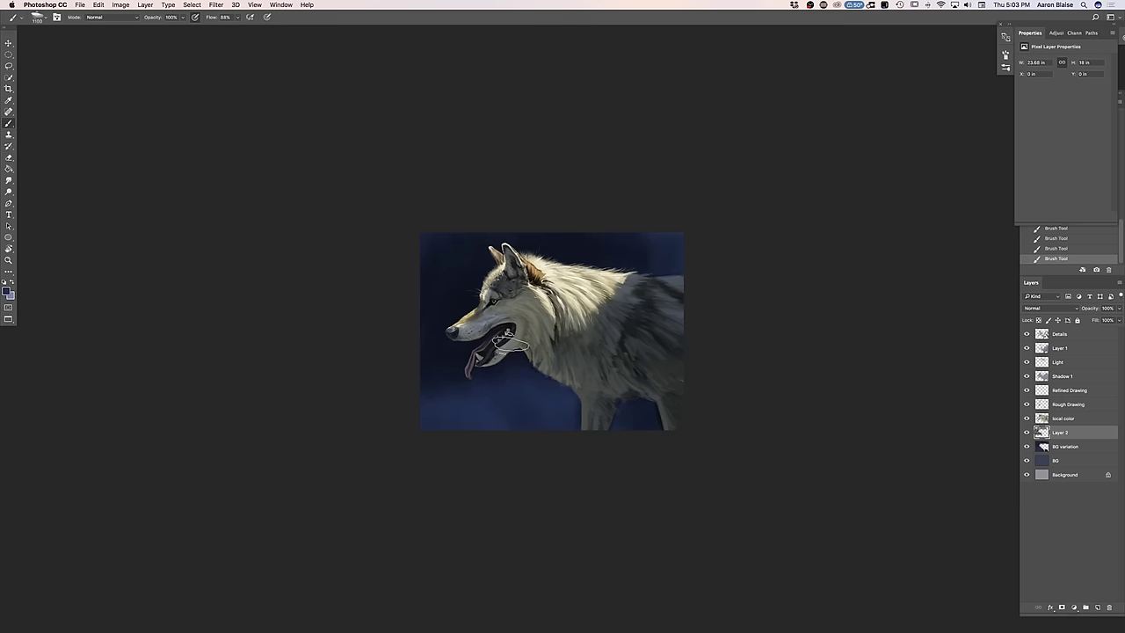
Lower the brush opacity to 63% and blend blue into the background below the wolf's muzzle and chest
key("super+plus")
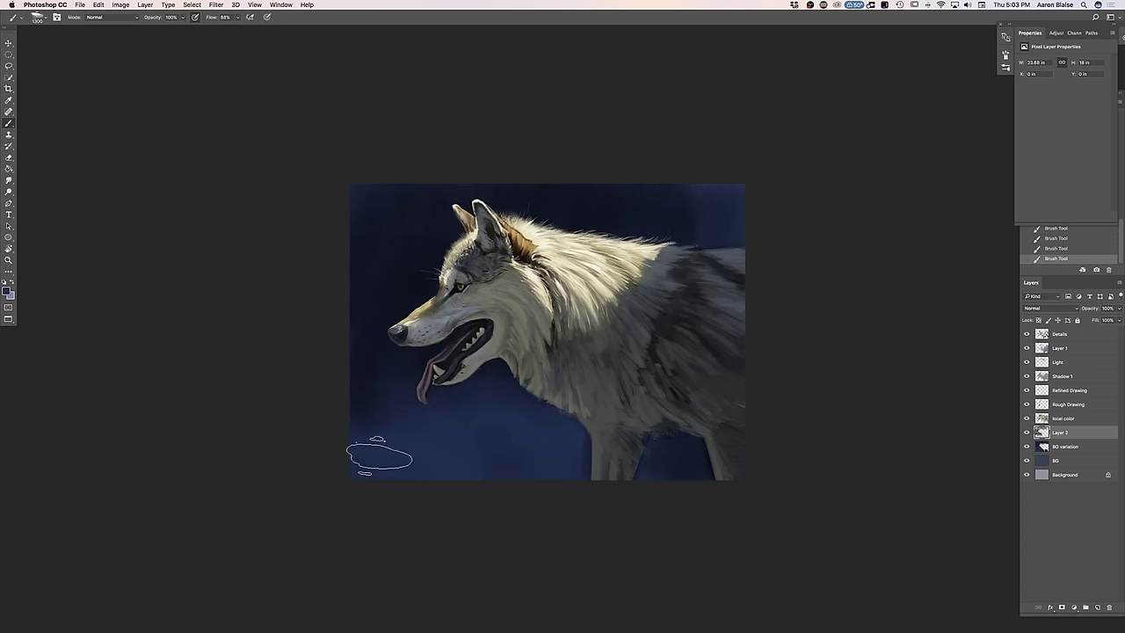
left_click(183, 16)
left_click_drag(184, 28, 168, 27)
left_click(412, 391)
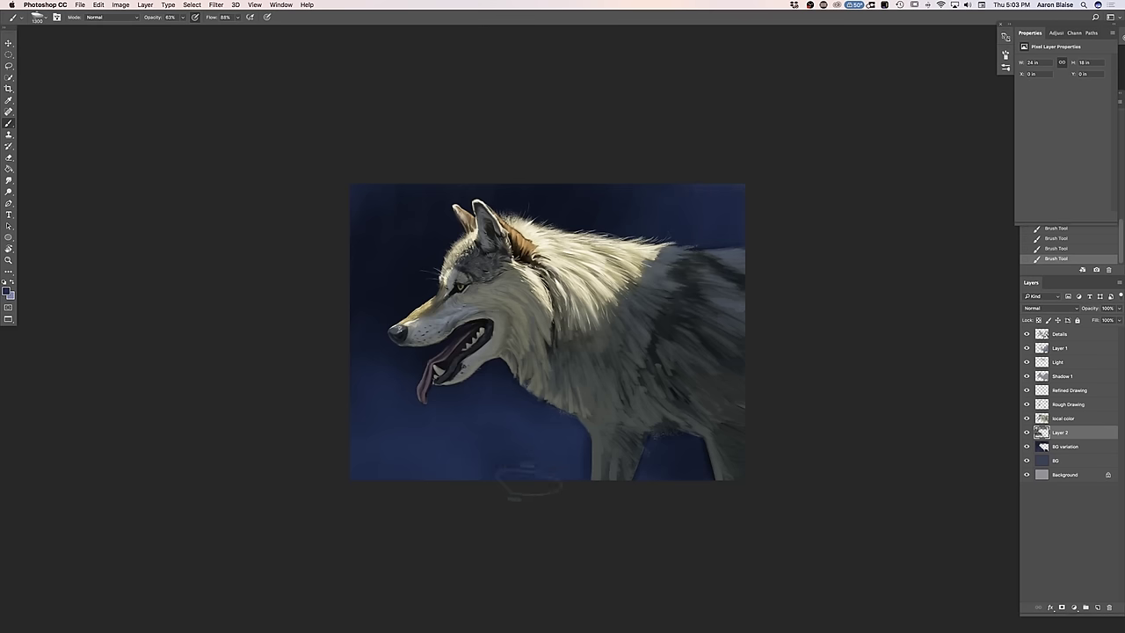
Check Shadow 1 and Layer 1 by toggling their visibility, and erase stray shading beside the foreleg on Layer 1
left_click(1027, 377)
left_click(1027, 377)
left_click(1027, 349)
left_click(1027, 349)
left_click(1059, 350)
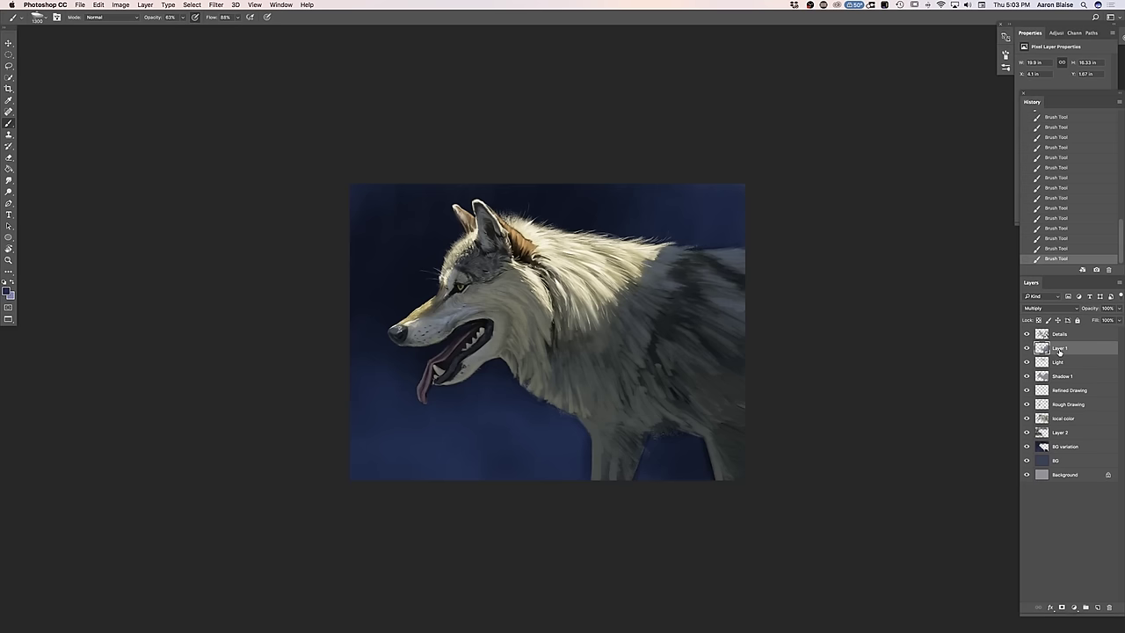
left_click_drag(578, 423, 586, 435)
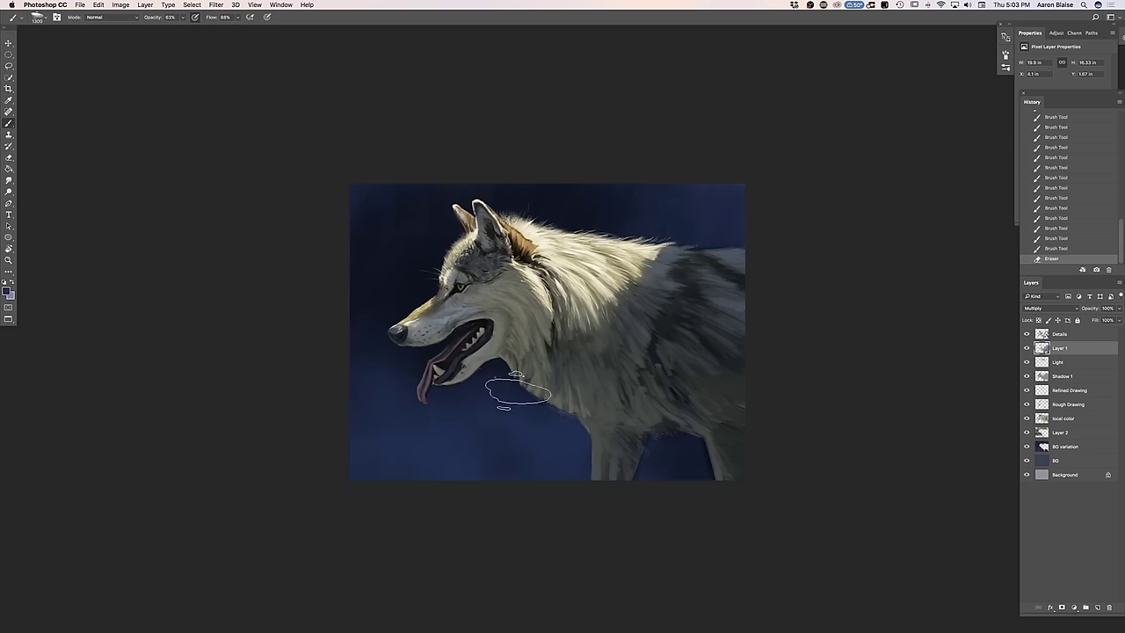
Add a new layer above Details and set its blend mode to Multiply
key("super+minus")
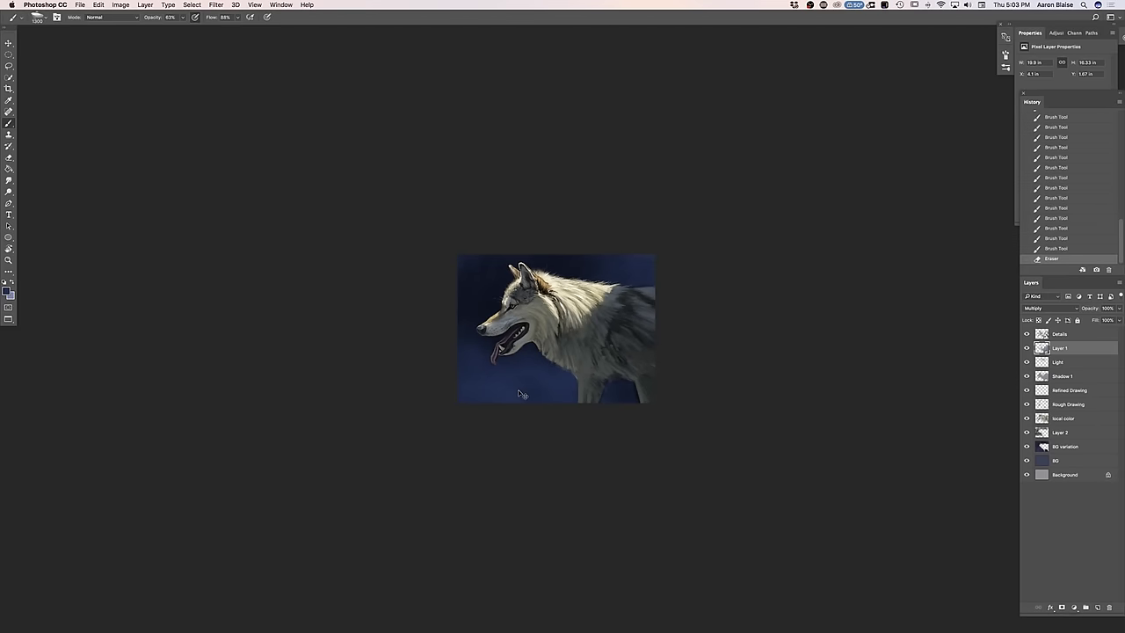
key("super+equal")
key("super+equal")
left_click(1097, 607)
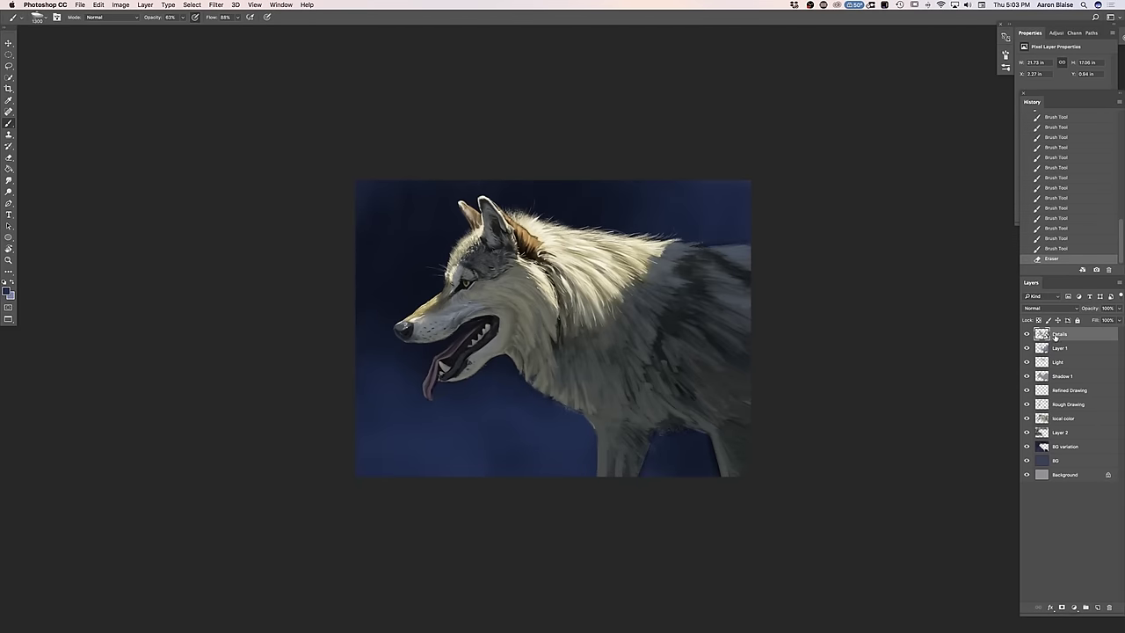
left_click(1026, 312)
left_click(1033, 334)
Set the foreground colour to the muted slate blue #475a78
left_click(10, 294)
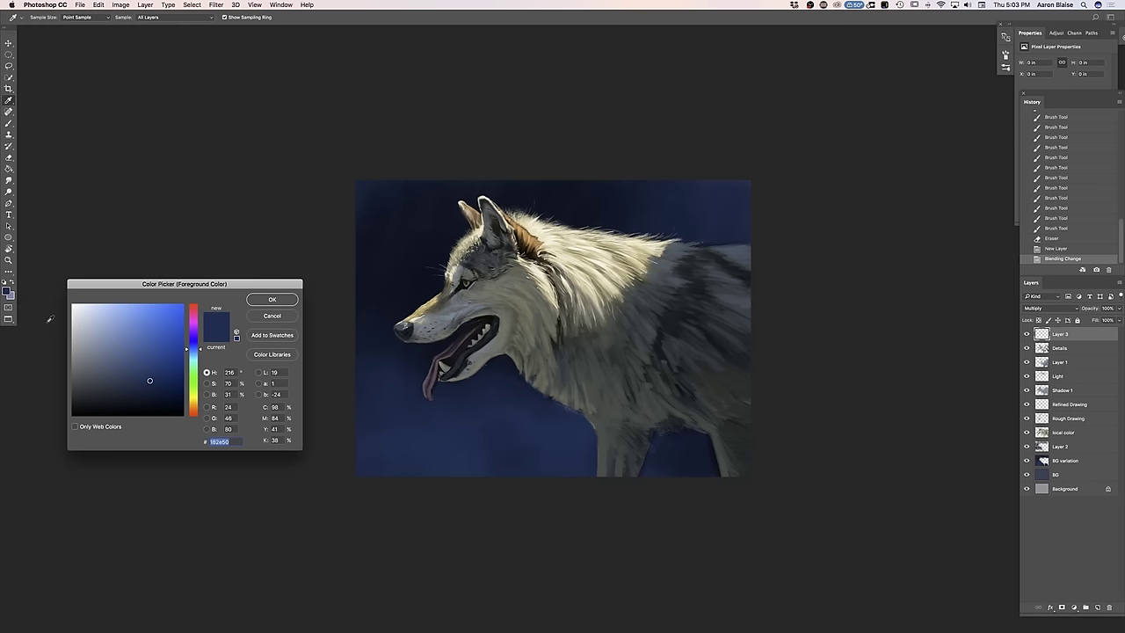
left_click_drag(117, 355, 117, 363)
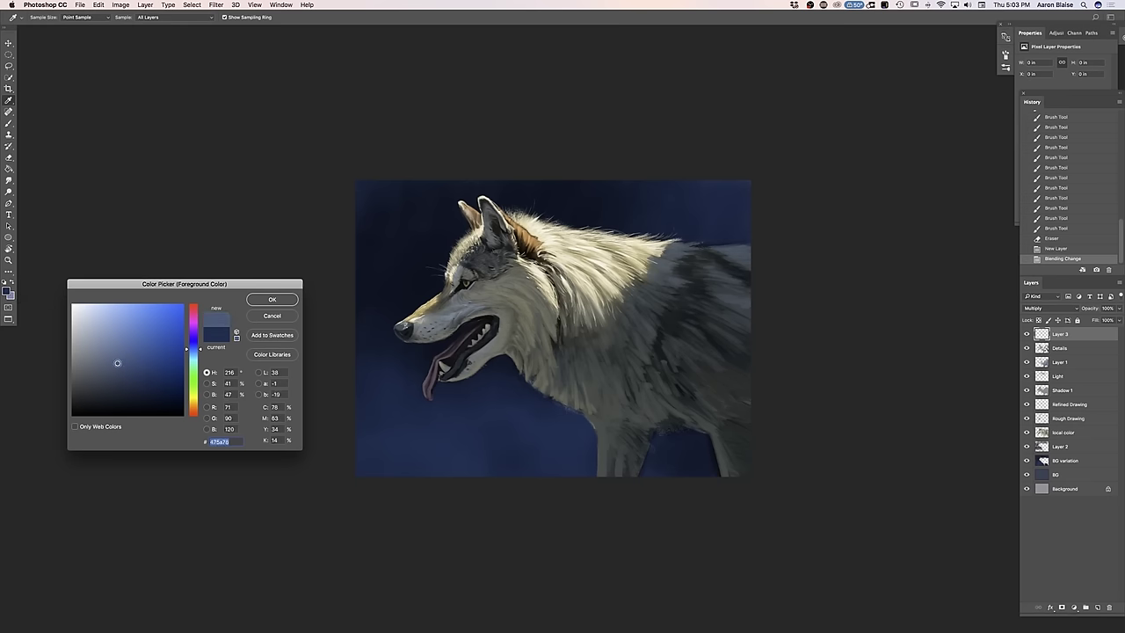
left_click(271, 300)
With the Gradient tool, draw three gradients from the canvas's lower edge and lower-right corner up towards the neck to shade the body
left_click(8, 169)
left_click(48, 168)
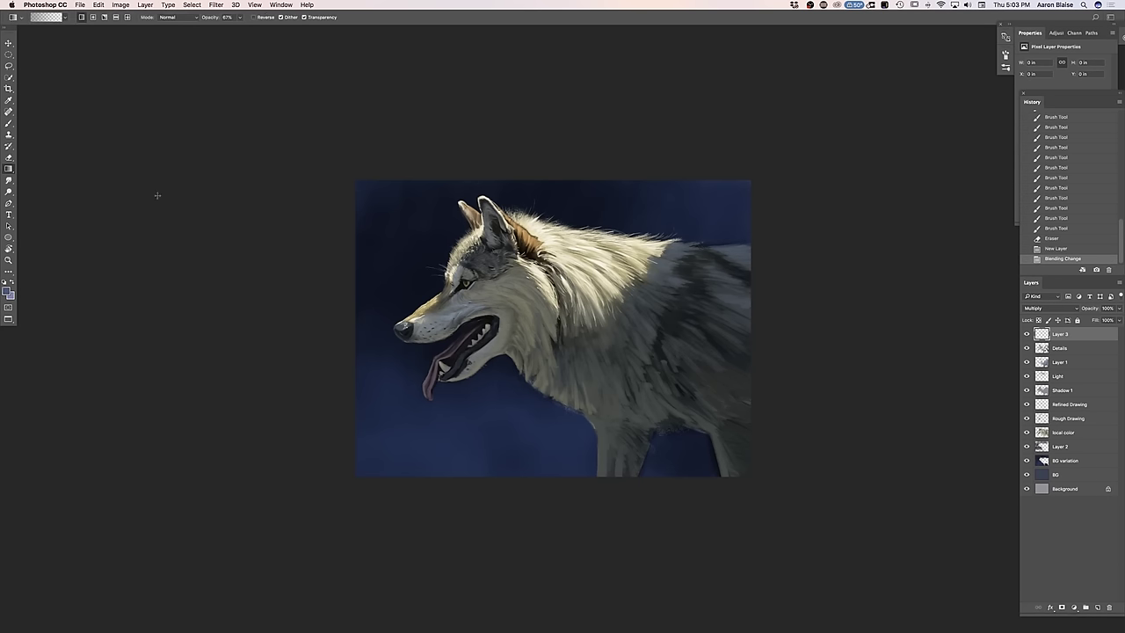
left_click_drag(754, 459, 580, 281)
left_click_drag(678, 483, 601, 350)
left_click_drag(578, 485, 551, 312)
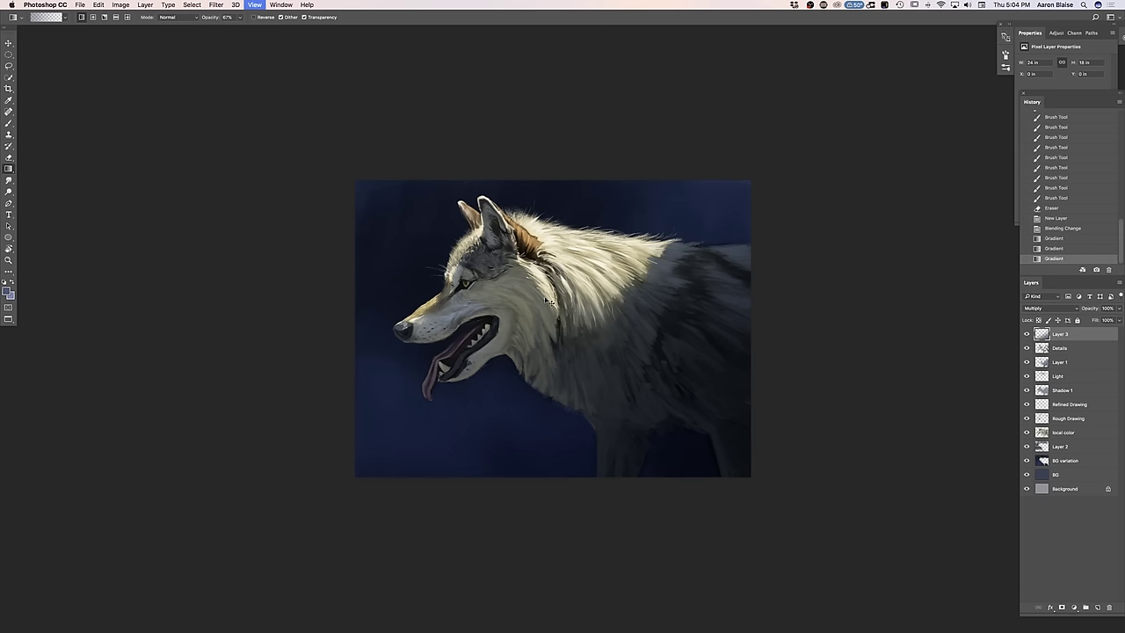
key("super+equal")
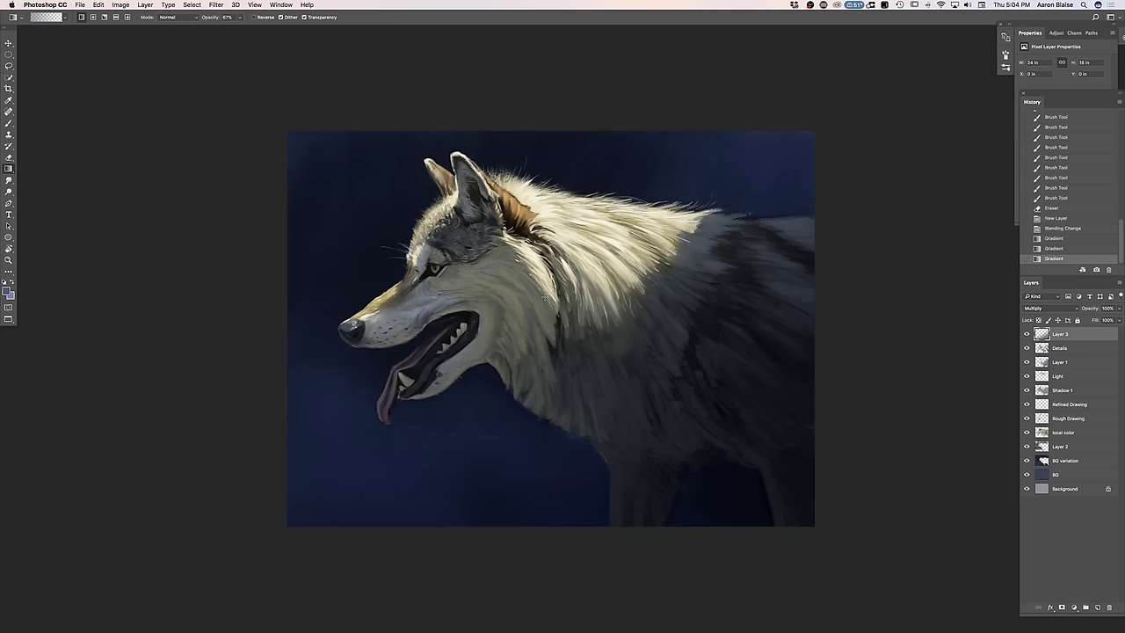
left_click(7, 291)
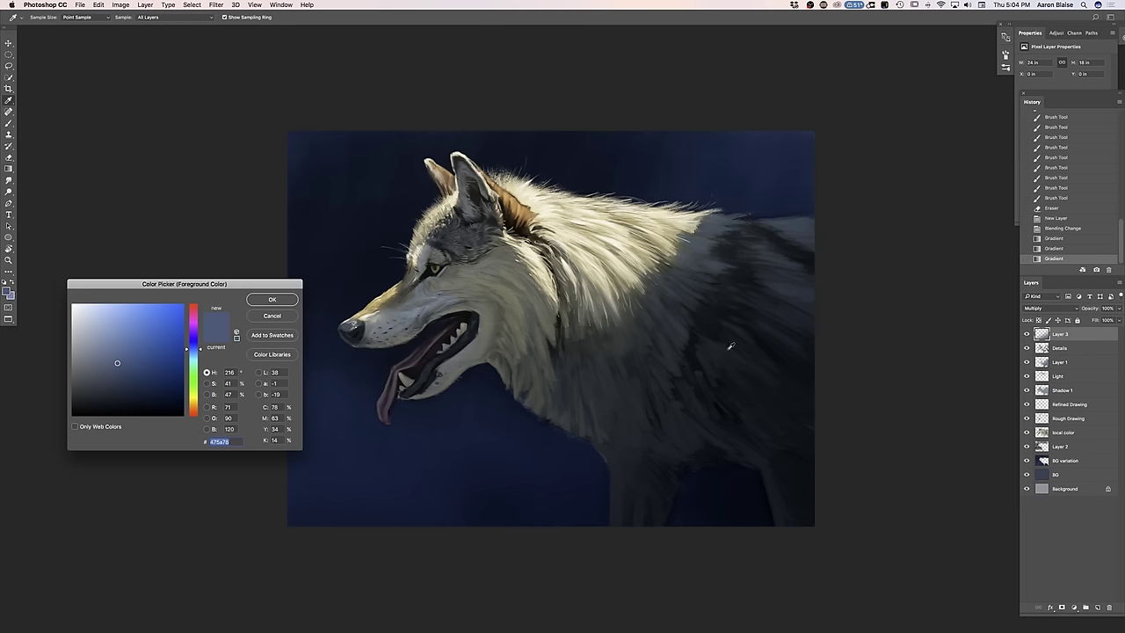
left_click(291, 300)
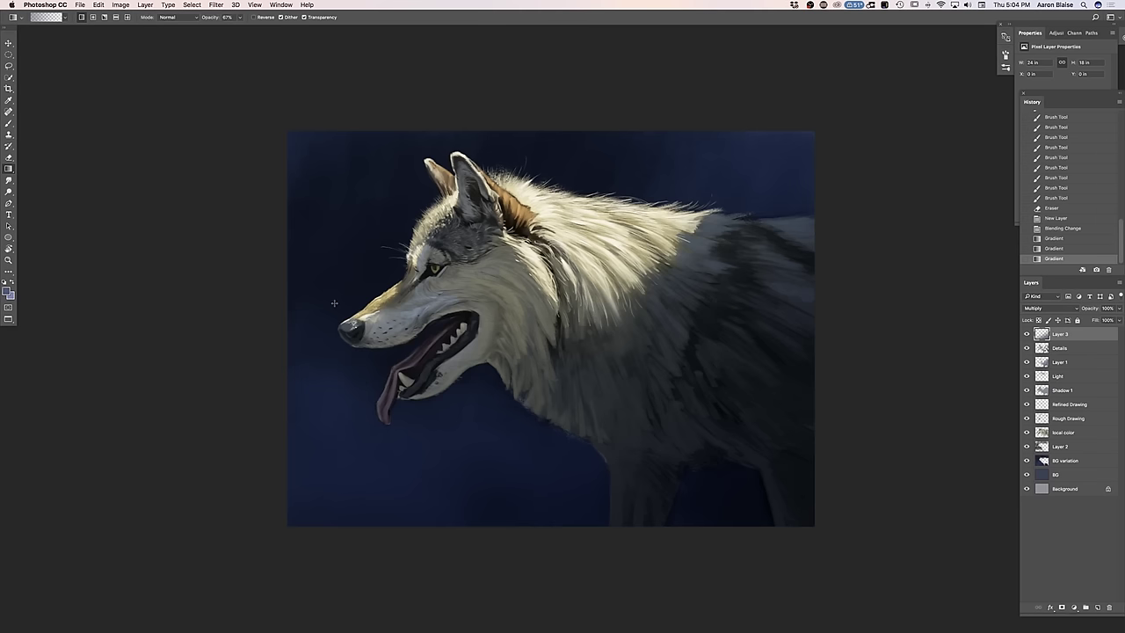
Hide the gradient layer, sample the dark grey #282c2a from the wolf's flank as foreground colour, and show the layer again
left_click(1025, 336)
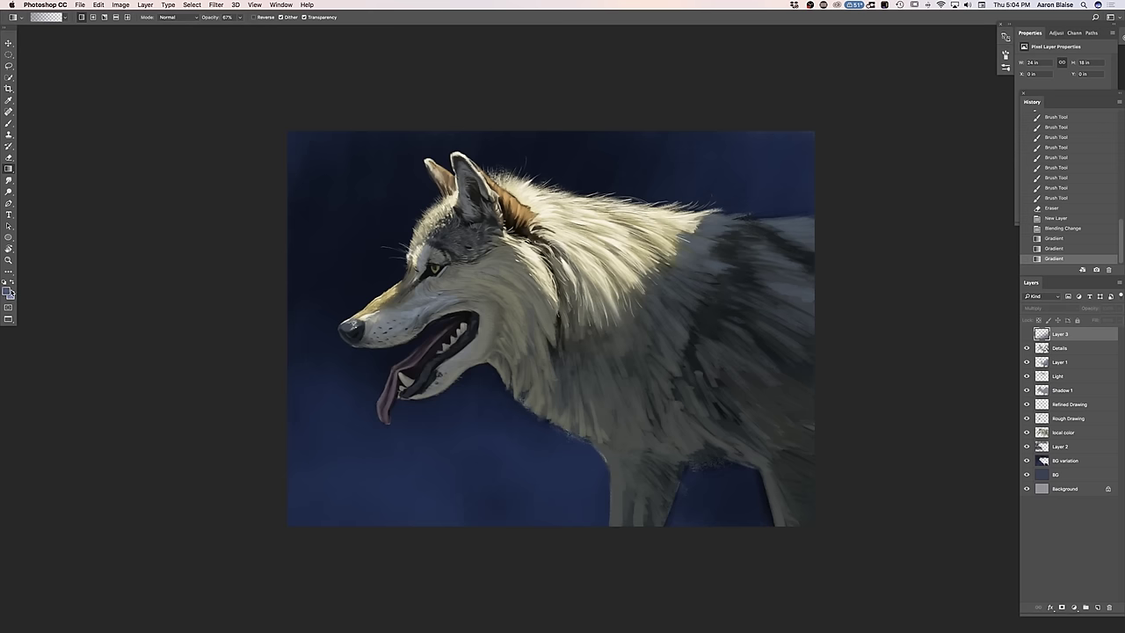
left_click(8, 292)
left_click(765, 370)
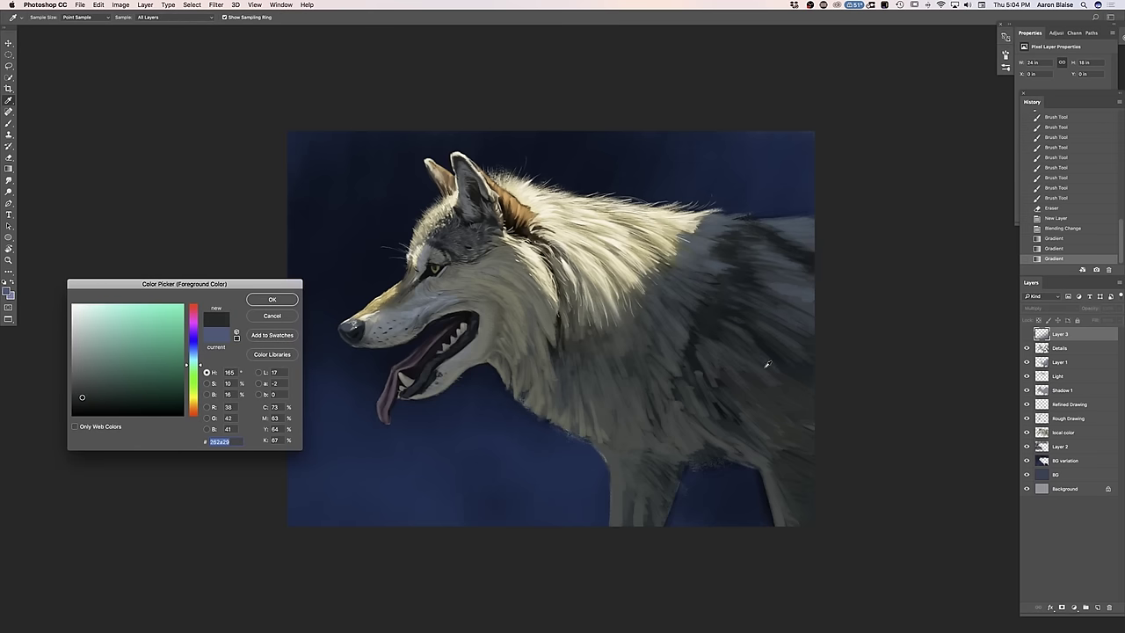
left_click(783, 384)
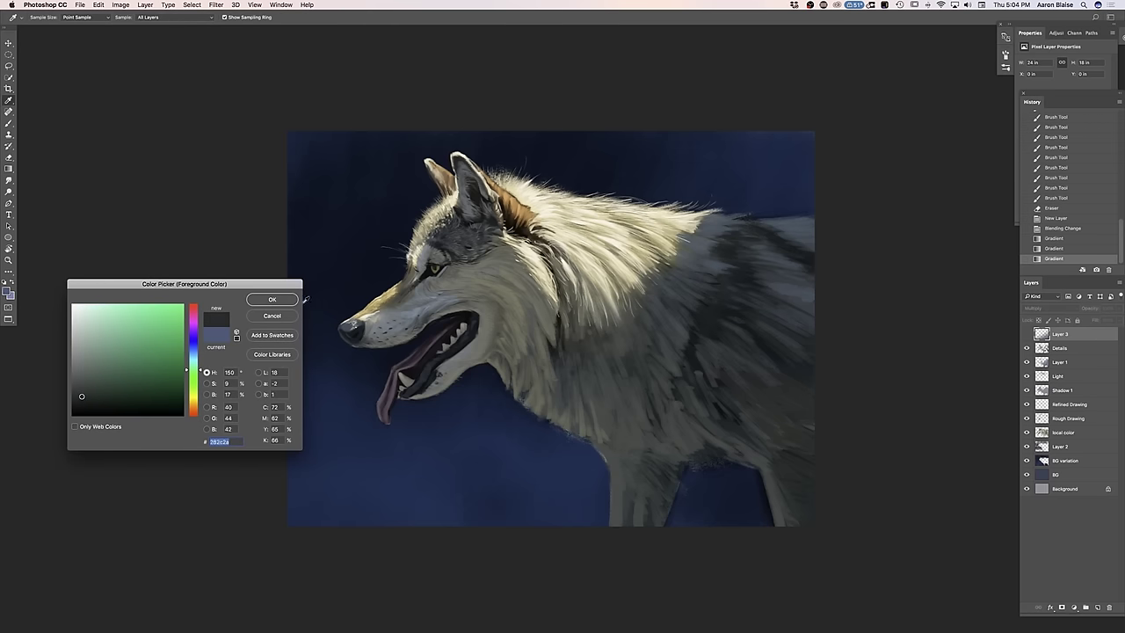
left_click(272, 299)
left_click(1027, 334)
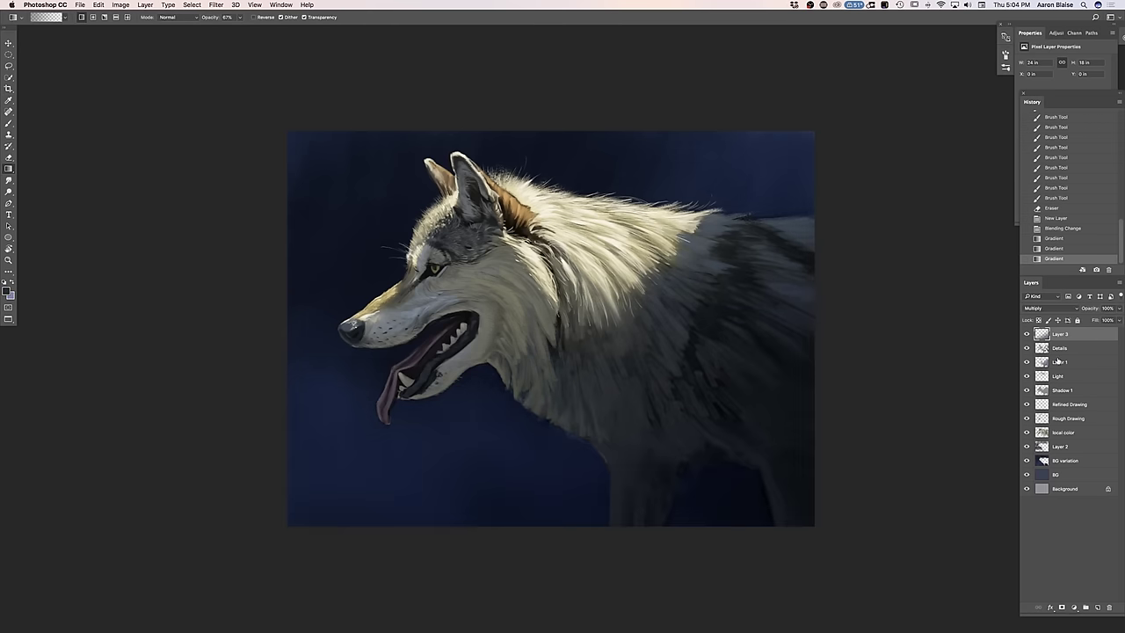
Select the Details layer and, with a smaller brush, paint dark strokes over the fur on the wolf's flank and shoulder
left_click(1055, 353)
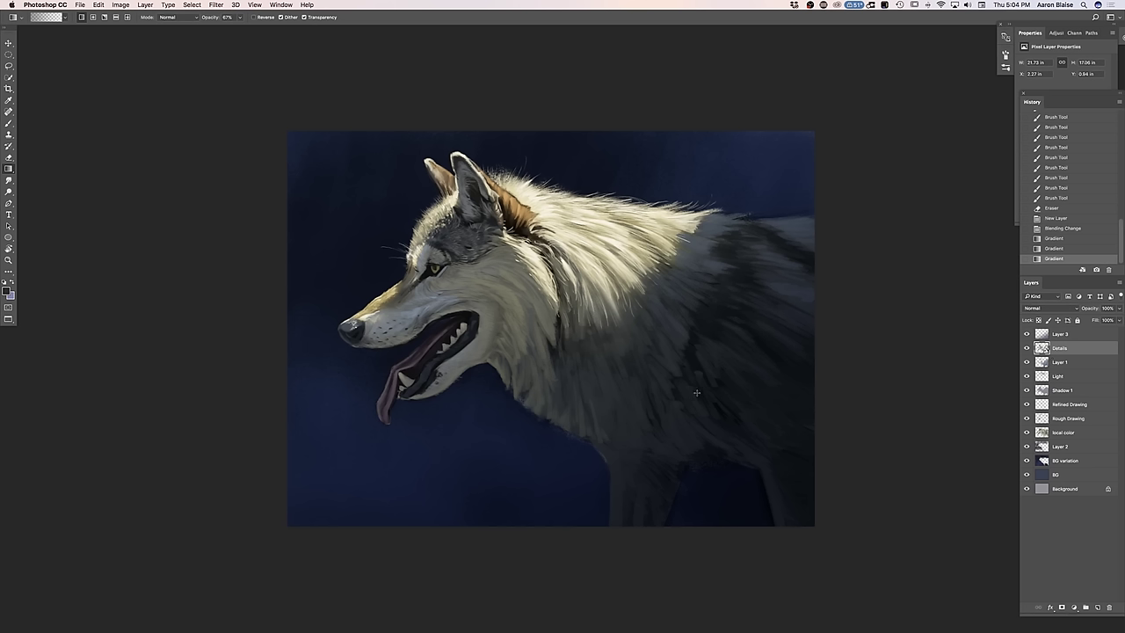
key("b")
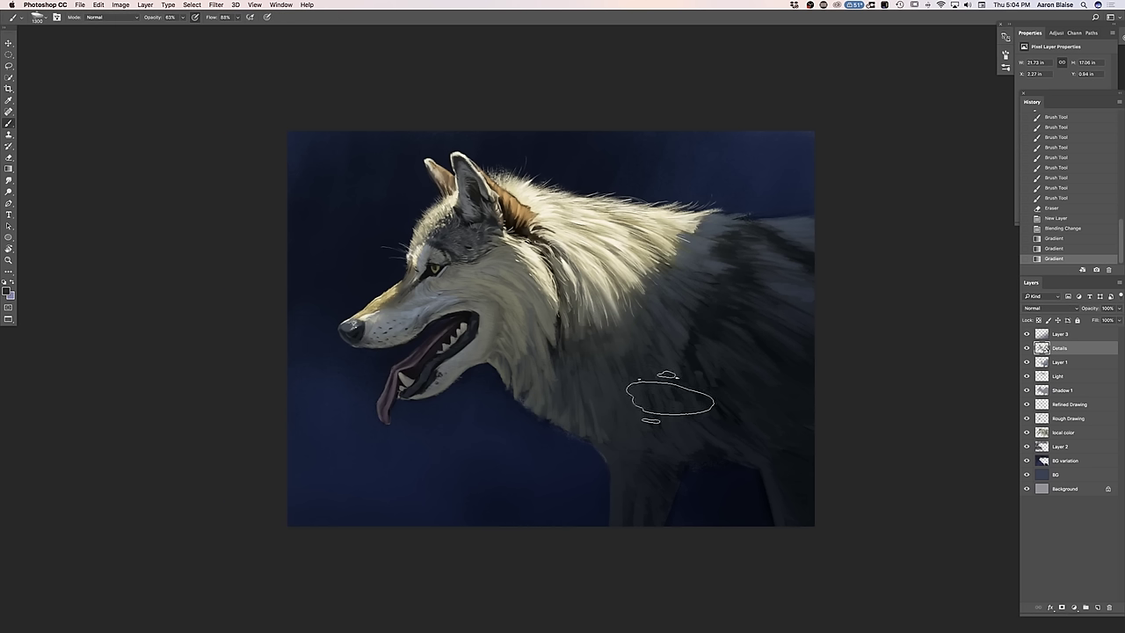
key("bracketleft")
key("bracketleft")
key("bracketleft")
key("bracketleft")
key("bracketleft")
left_click_drag(751, 338, 805, 377)
left_click_drag(782, 359, 813, 378)
left_click_drag(766, 342, 821, 367)
left_click_drag(764, 322, 785, 328)
left_click_drag(769, 319, 795, 318)
left_click_drag(783, 310, 819, 315)
mouse_move(742, 278)
left_mouse_down()
mouse_move(825, 301)
mouse_move(791, 265)
mouse_move(711, 305)
mouse_move(728, 340)
left_mouse_up()
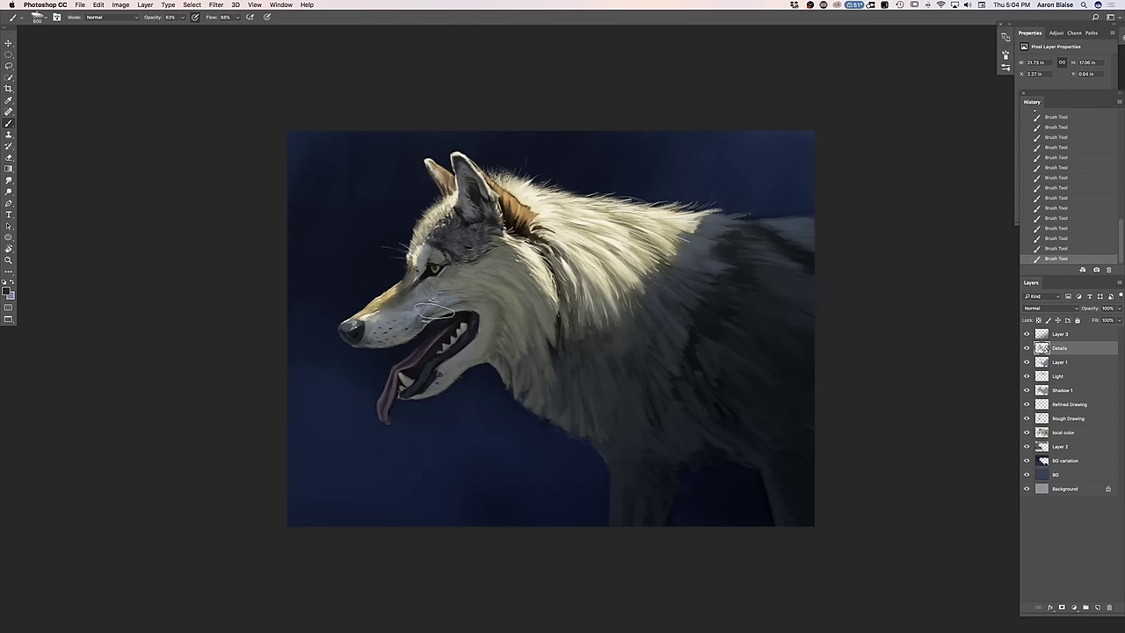
Hide Layer 3, sample a fur colour from the lower chest as foreground colour, and show the layer again
left_click(7, 291)
left_click(587, 383)
left_click(289, 300)
left_click(1027, 334)
left_click(7, 291)
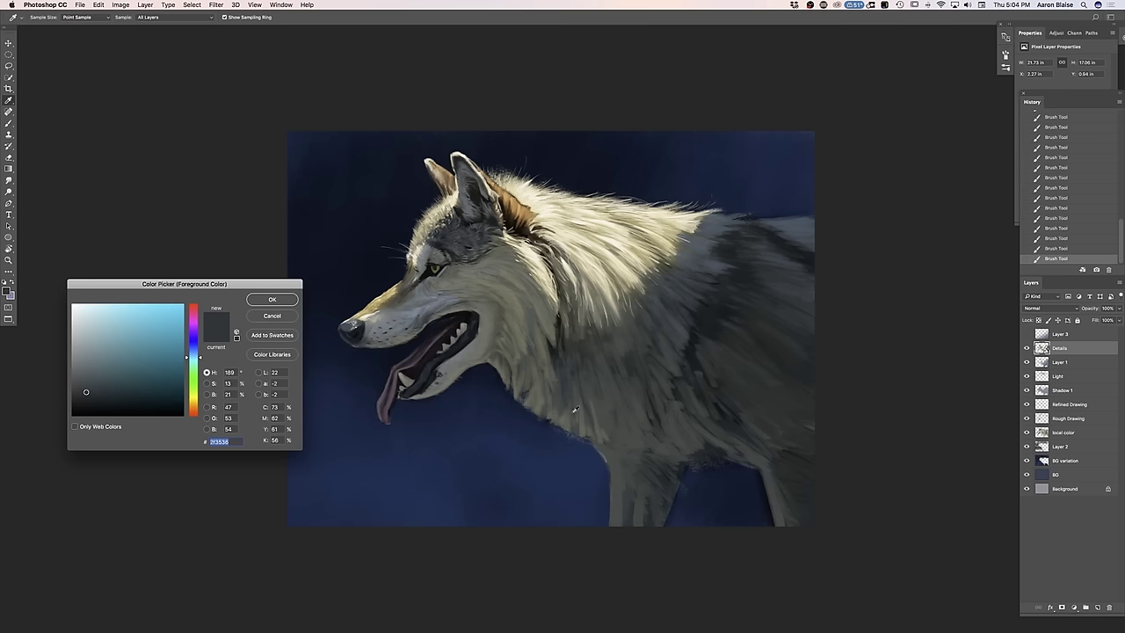
left_click(604, 411)
key("Return")
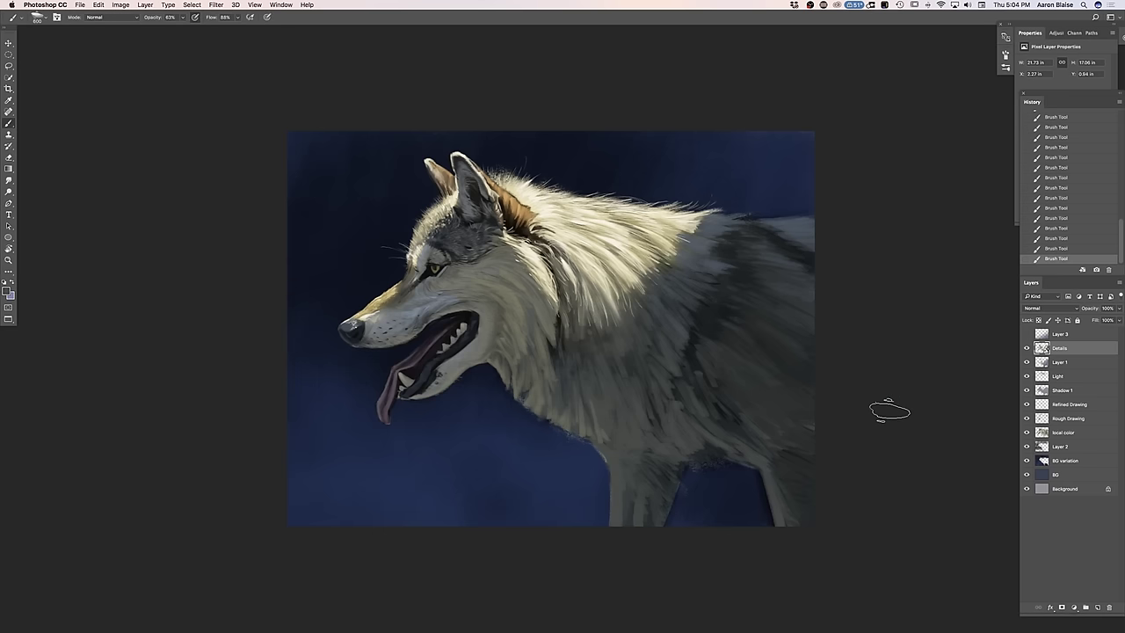
left_click(1027, 336)
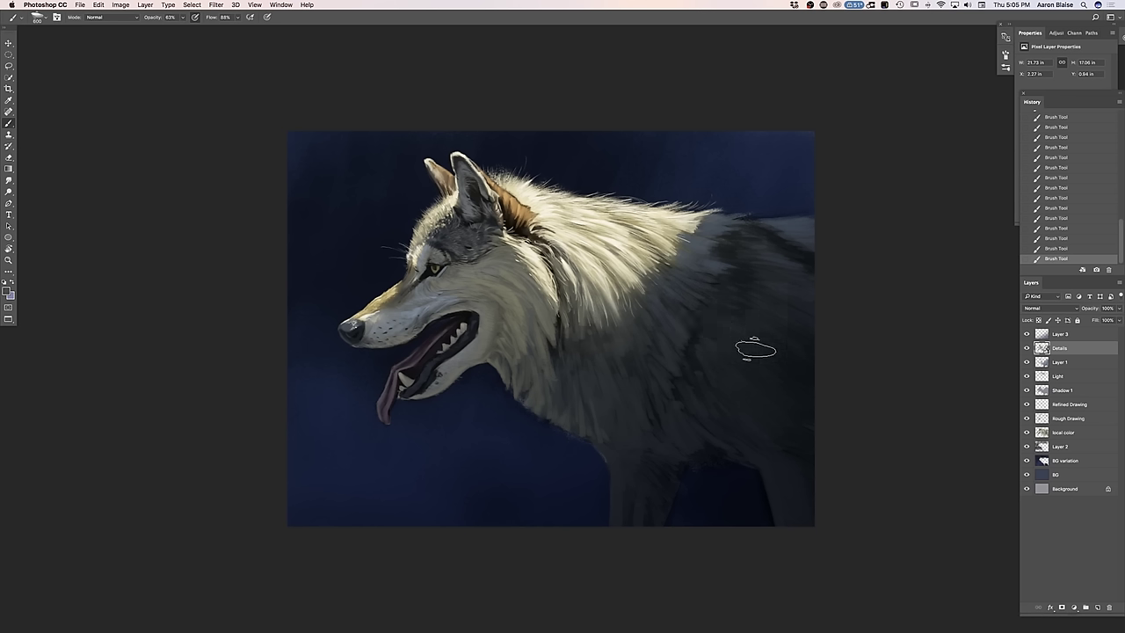
key("bracketleft")
key("bracketleft")
key("bracketleft")
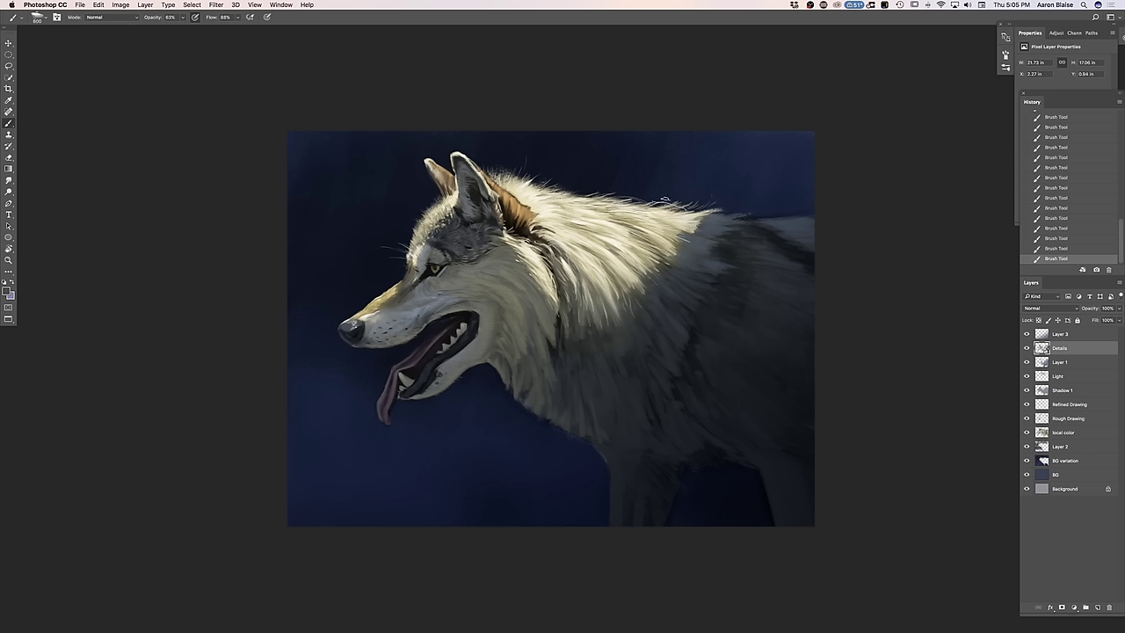
key("bracketright")
key("bracketright")
key("bracketright")
Set the foreground colour to the olive grey #616355 and add a new layer above Layer 3
left_click(7, 293)
left_click(518, 335)
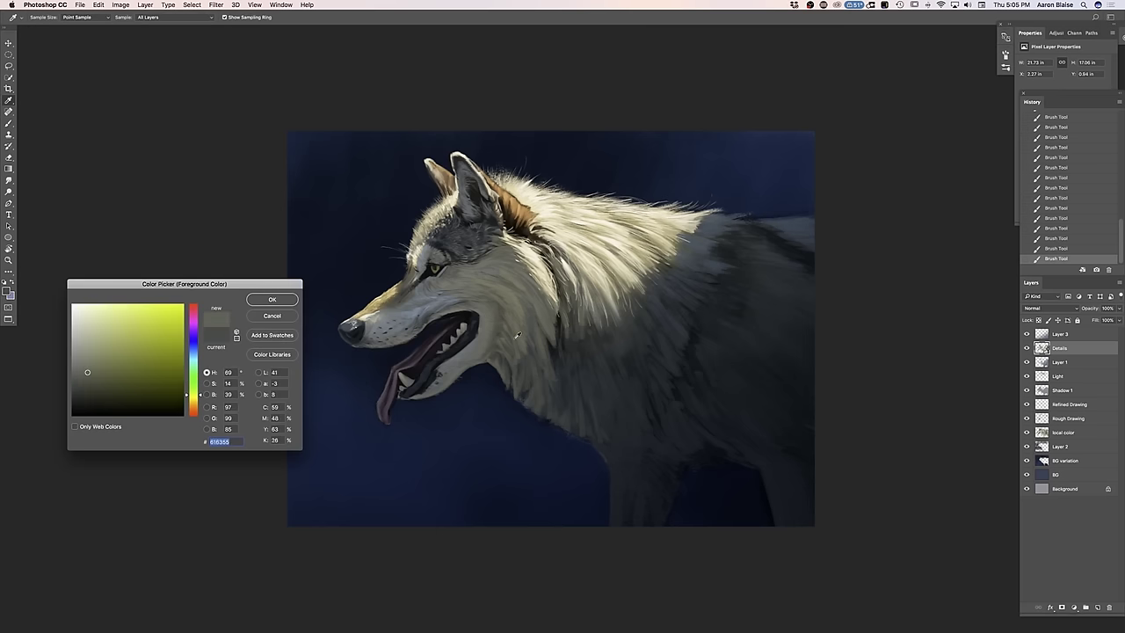
left_click(271, 298)
key("ctrl+alt+shift+n")
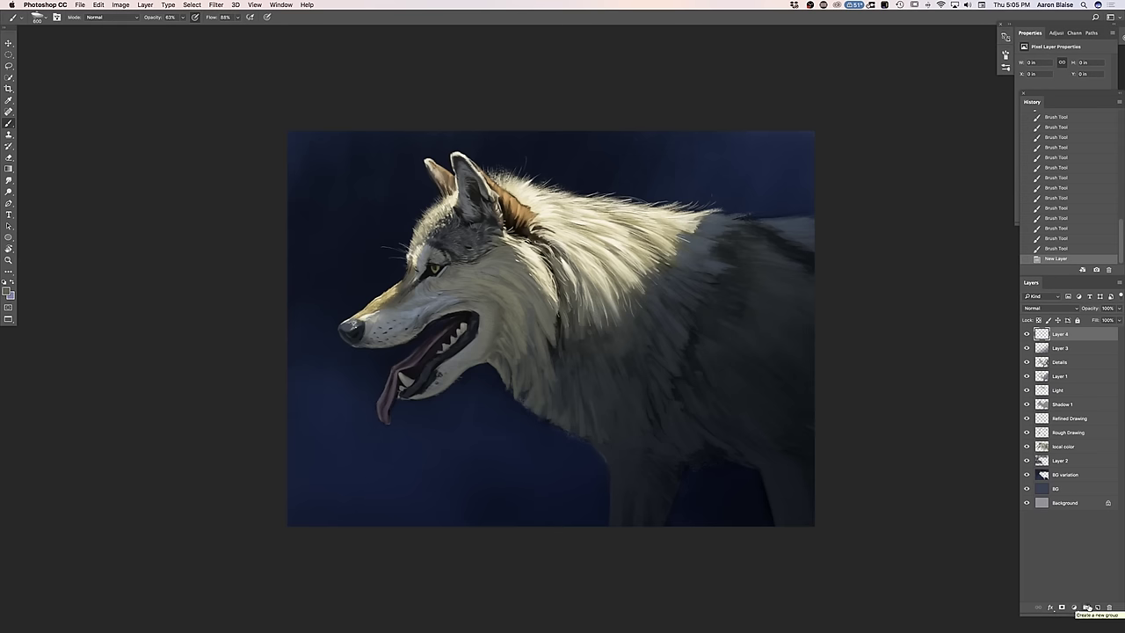
Sample a new foreground colour from the shaded fur at the base of the wolf's throat
key("ctrl+plus")
left_click(213, 493, "ctrl")
scroll(337, 533, "down", 3)
scroll(337, 533, "right", 3)
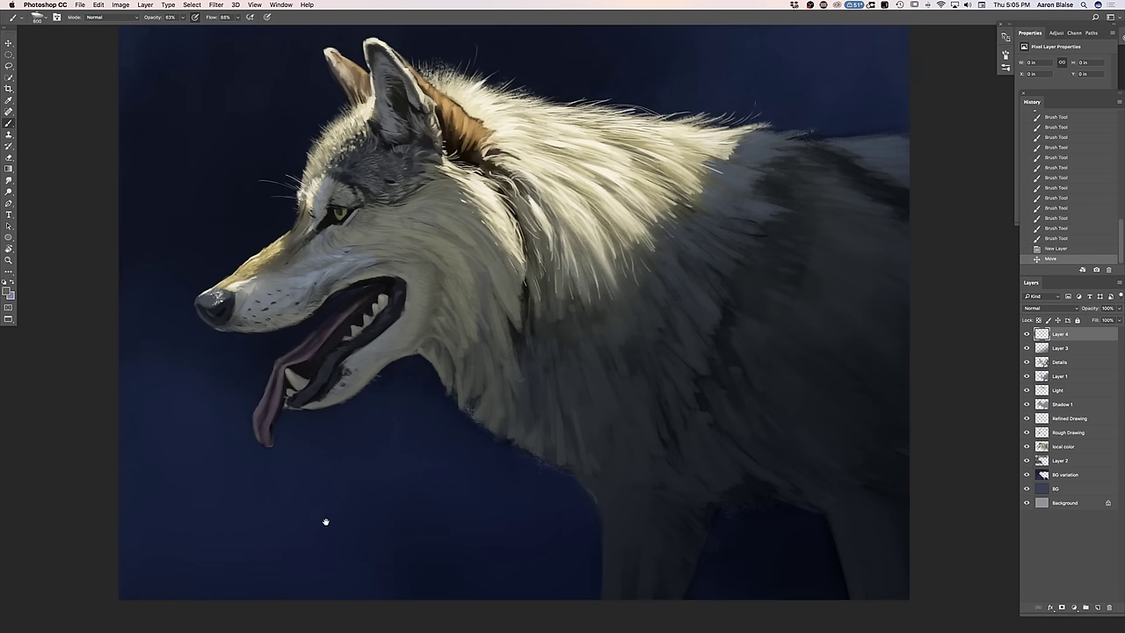
left_click(8, 292)
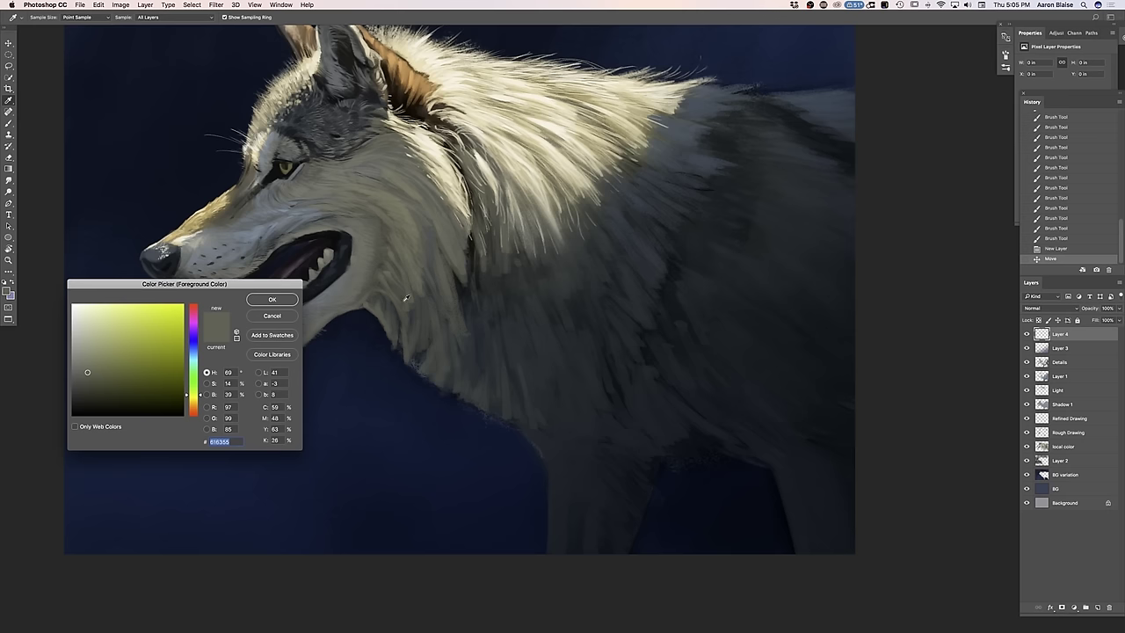
left_click(440, 353)
key("Return")
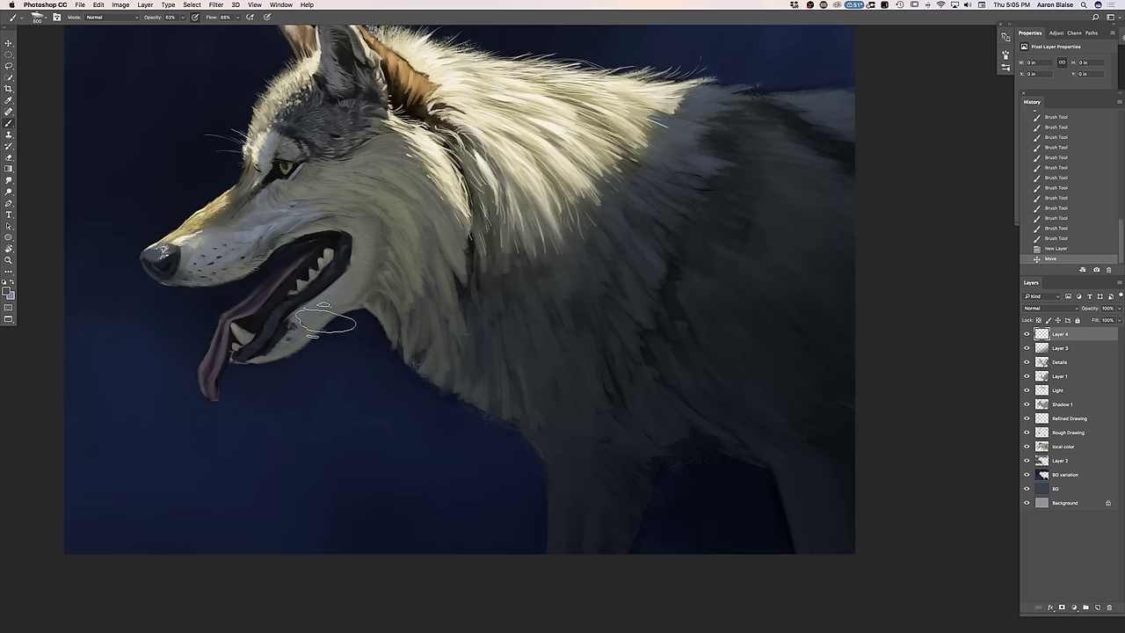
Choose the 62 px fur brush and paint short hair strokes along the lower edge of the chest
left_click(39, 16)
left_click(18, 102)
left_click(528, 417)
mouse_move(526, 419)
left_mouse_down()
mouse_move(538, 431)
mouse_move(529, 422)
left_mouse_up()
left_click_drag(518, 410, 521, 419)
mouse_move(508, 406)
left_mouse_down()
mouse_move(517, 423)
mouse_move(548, 434)
left_mouse_up()
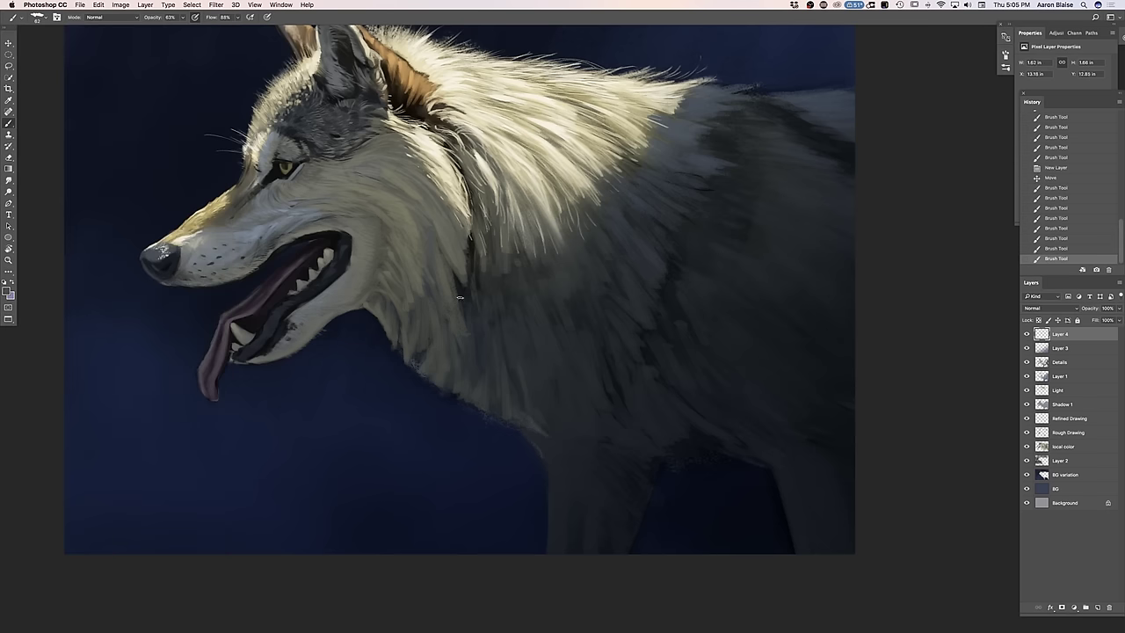
Raise the brush opacity to 100% and paint short fur strokes where the chest meets the foreleg
left_click(183, 17)
left_click_drag(183, 27, 201, 28)
left_click_drag(542, 426, 545, 435)
left_click_drag(544, 426, 552, 436)
left_click_drag(550, 426, 557, 435)
mouse_move(555, 422)
left_mouse_down()
mouse_move(568, 439)
mouse_move(596, 433)
left_mouse_up()
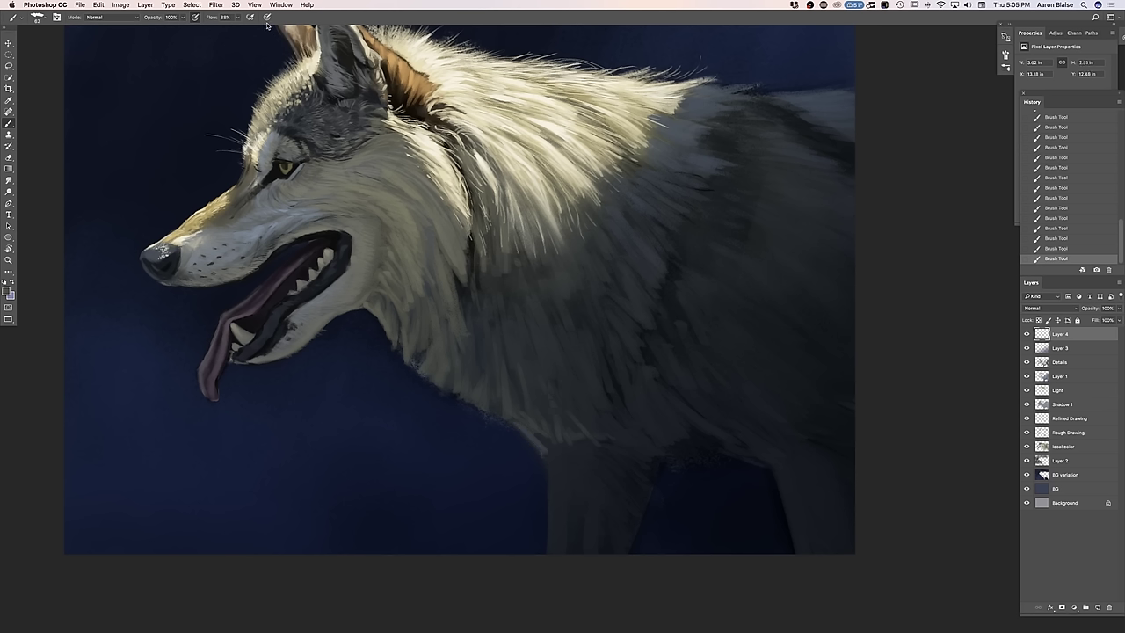
Enlarge the brush and paint a lighter rim of fur down the front edge of the foreleg
key("]")
key("]")
key("]")
key("]")
key("]")
mouse_move(539, 437)
left_mouse_down()
mouse_move(550, 467)
mouse_move(551, 436)
mouse_move(571, 464)
mouse_move(559, 504)
mouse_move(551, 451)
mouse_move(551, 554)
left_mouse_up()
key("bracketright")
key("bracketright")
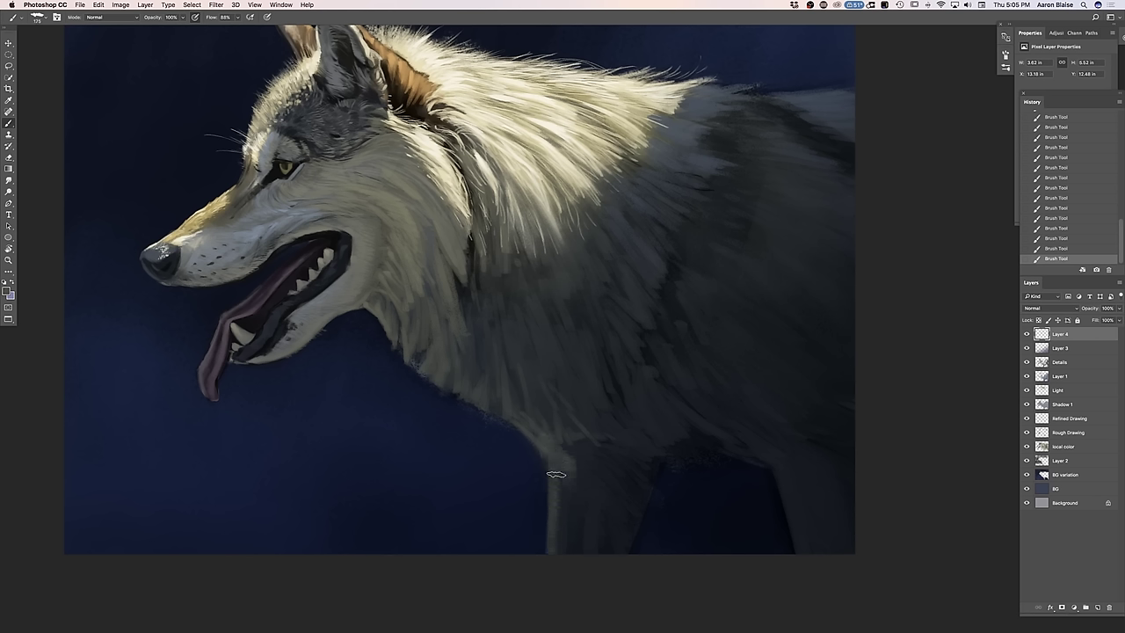
key("bracketleft")
key("bracketleft")
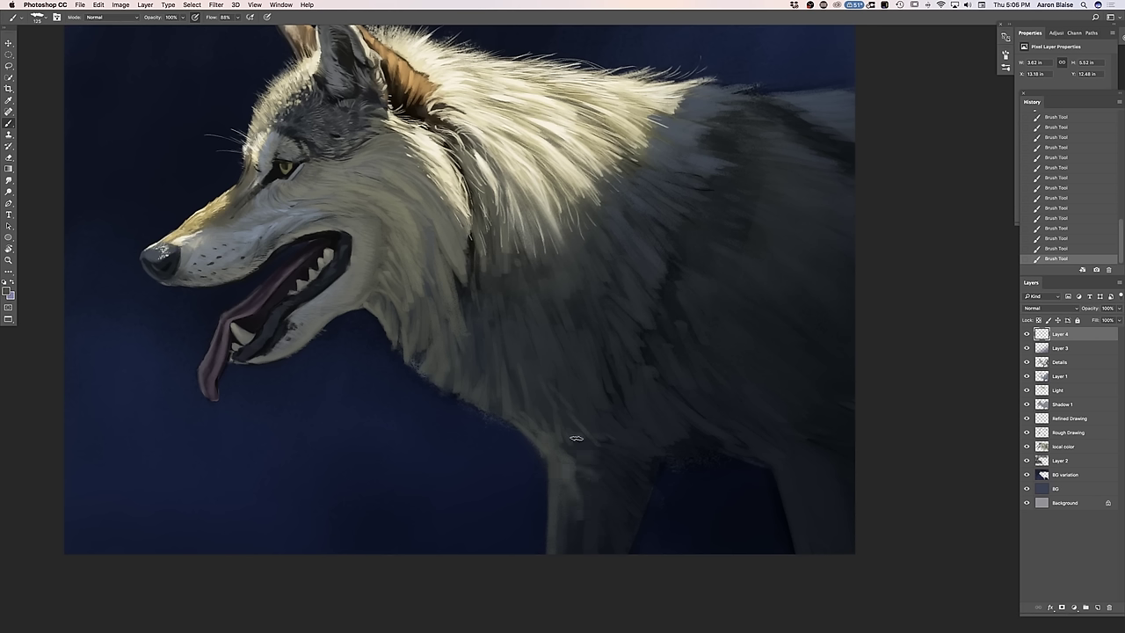
With a 150 px brush, paint lighter fur along the chest edge, the belly line and the far leg
key("bracketright")
mouse_move(571, 442)
left_mouse_down()
mouse_move(542, 384)
mouse_move(543, 435)
mouse_move(526, 397)
mouse_move(500, 420)
mouse_move(493, 387)
mouse_move(522, 405)
left_mouse_up()
mouse_move(645, 447)
left_mouse_down()
mouse_move(642, 414)
mouse_move(679, 447)
mouse_move(667, 415)
mouse_move(678, 414)
mouse_move(770, 456)
mouse_move(801, 555)
left_mouse_up()
left_click_drag(746, 446, 774, 462)
left_click_drag(719, 425, 781, 451)
key("ctrl+minus")
key("ctrl+minus")
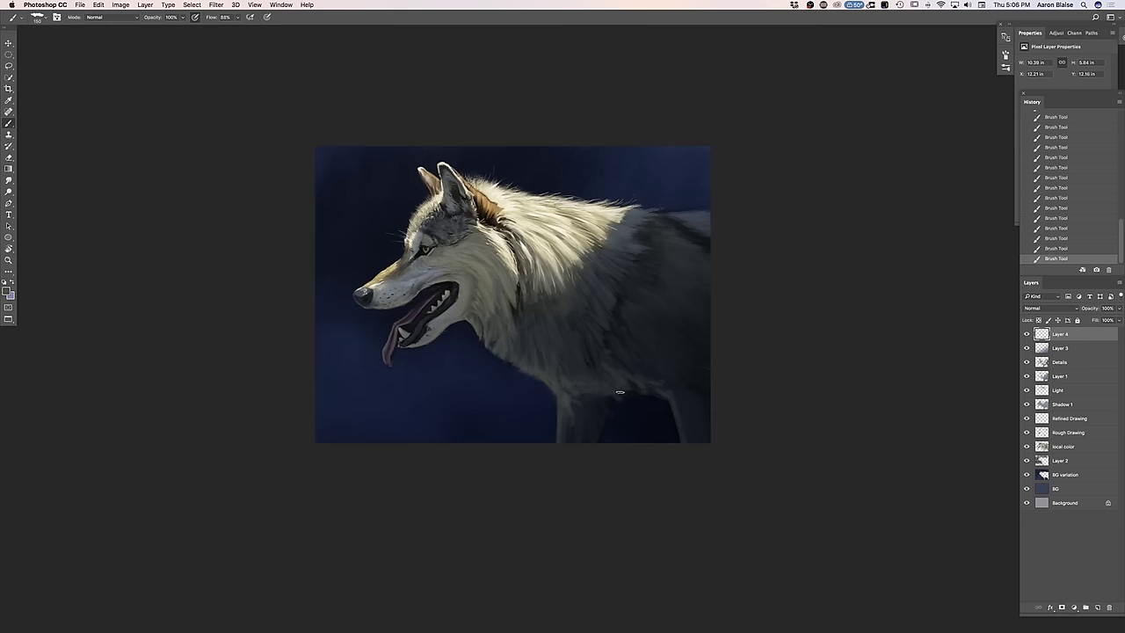
Add fur strokes on the flank, shoulder and rear edges of both legs, toggle brush-size pressure on, and save the file
key("super+equal")
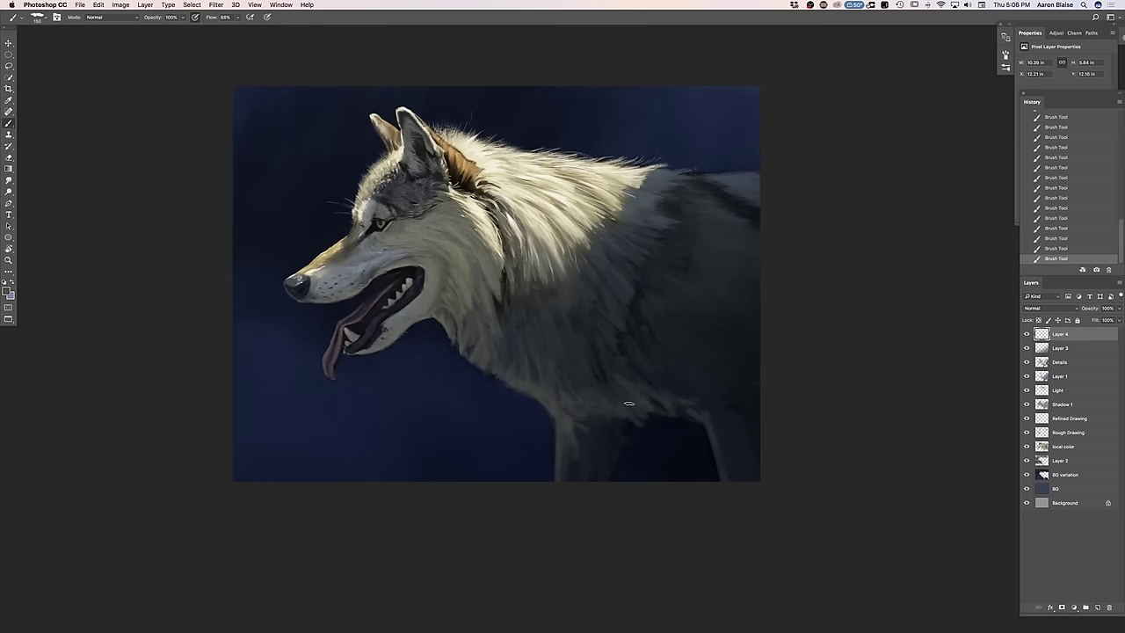
left_click_drag(628, 380, 629, 367)
mouse_move(603, 311)
left_mouse_down()
mouse_move(623, 326)
mouse_move(607, 289)
left_mouse_up()
left_click(267, 17)
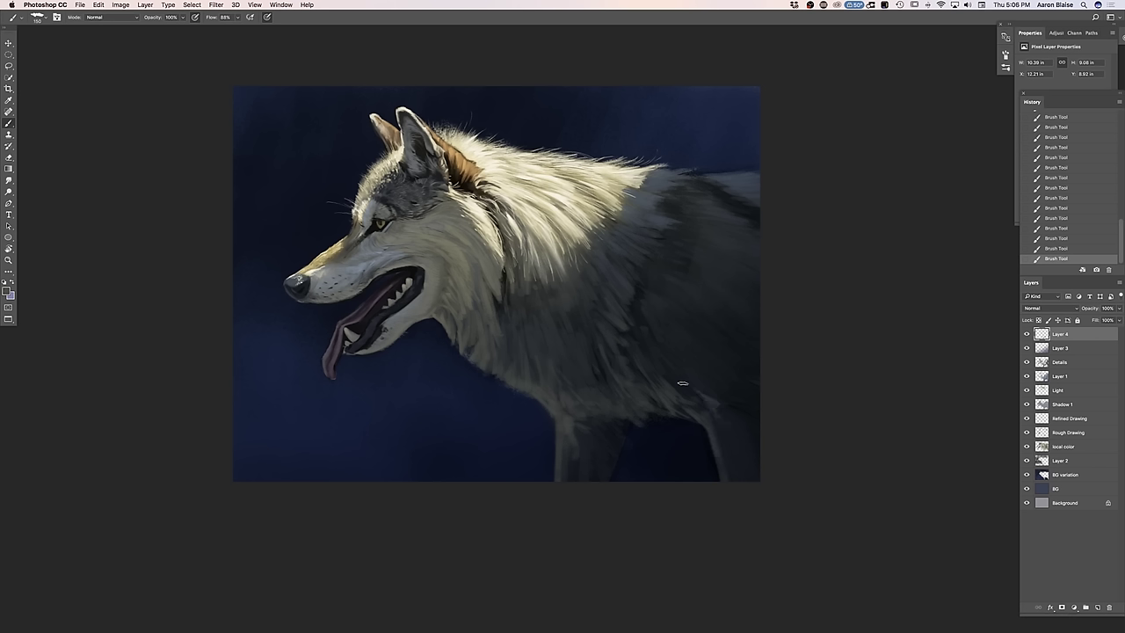
left_click_drag(714, 407, 727, 455)
left_click_drag(619, 450, 608, 487)
key("super+s")
Group all layers from Layer 4 down to BG and duplicate the group
left_click(1058, 488, "shift")
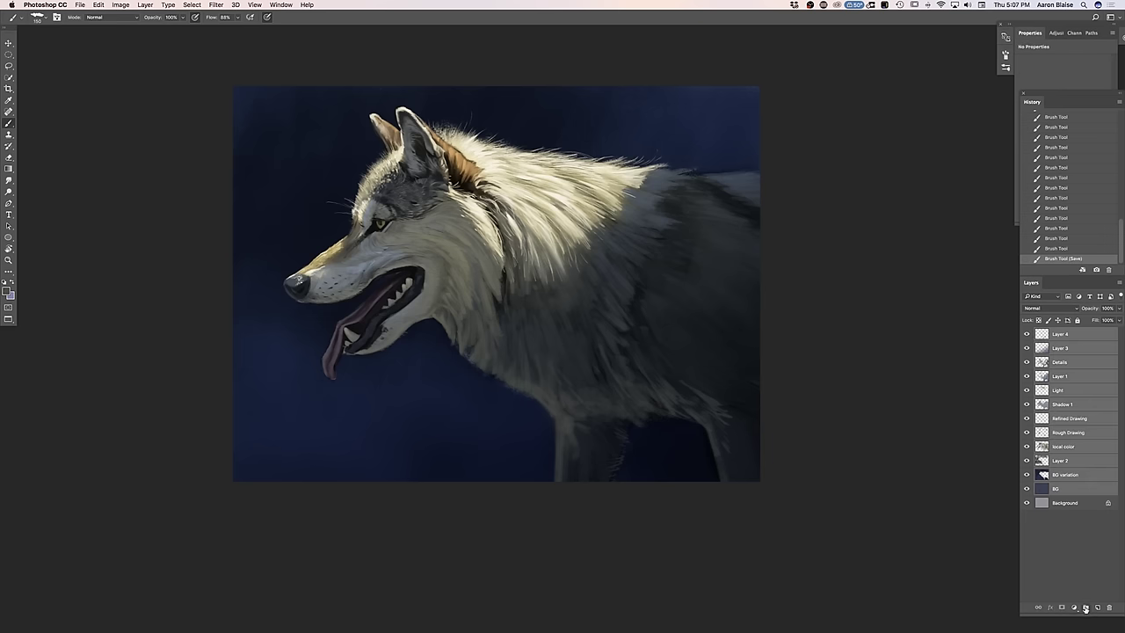
left_click(1085, 608)
left_click_drag(1055, 334, 1097, 607)
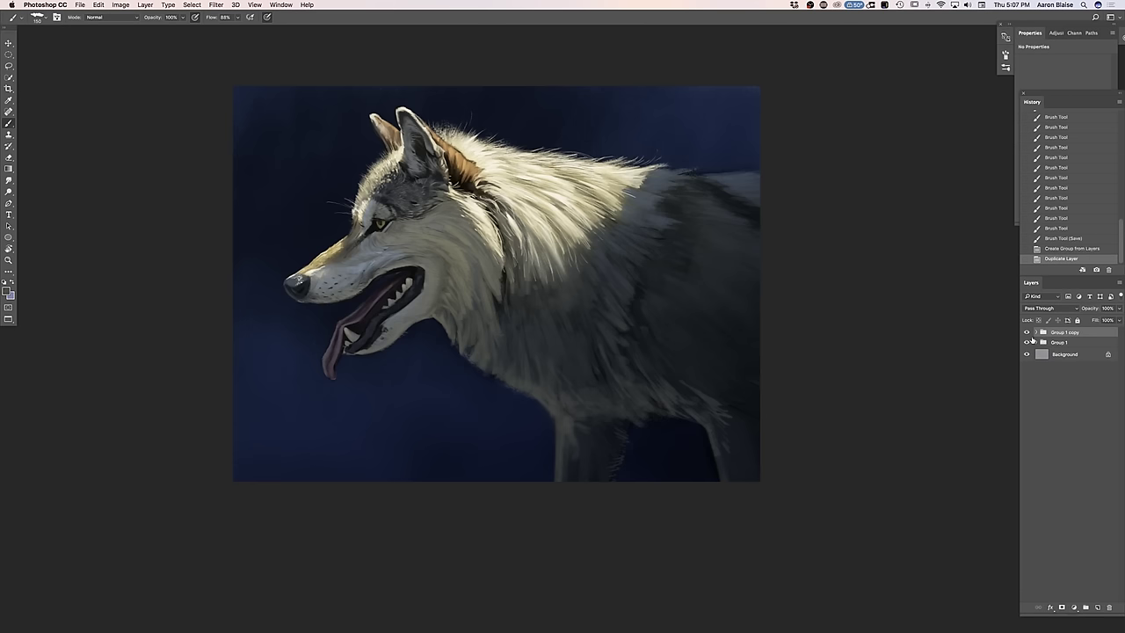
Merge the duplicated group into a single layer, with Group 1 hidden, and duplicate the merged layer
left_click(145, 5)
left_click(160, 328)
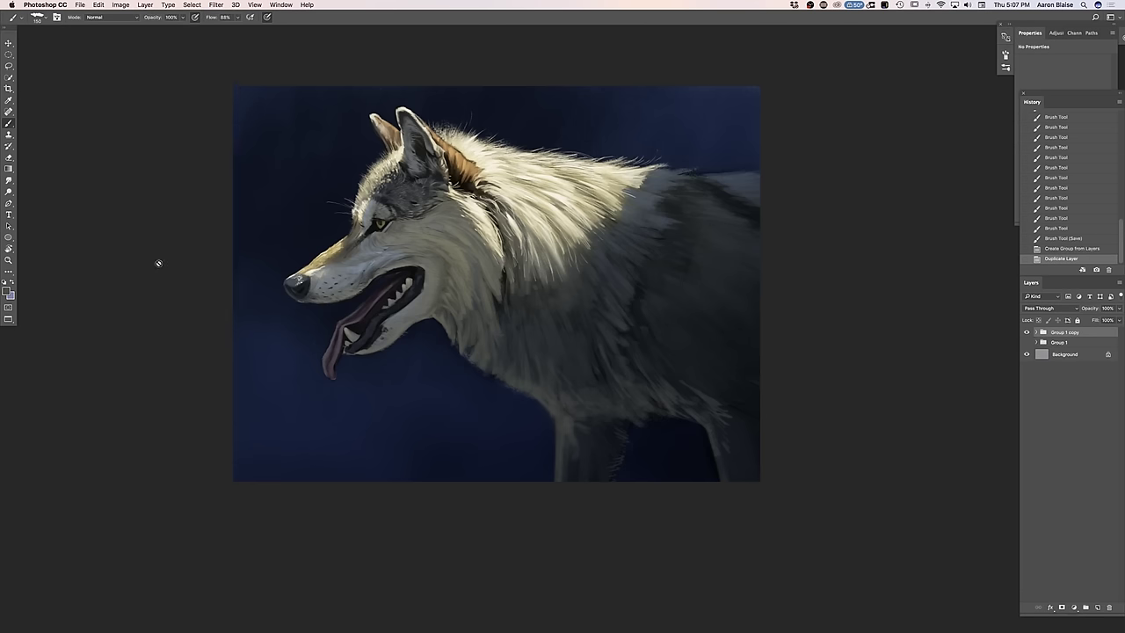
left_click(145, 4)
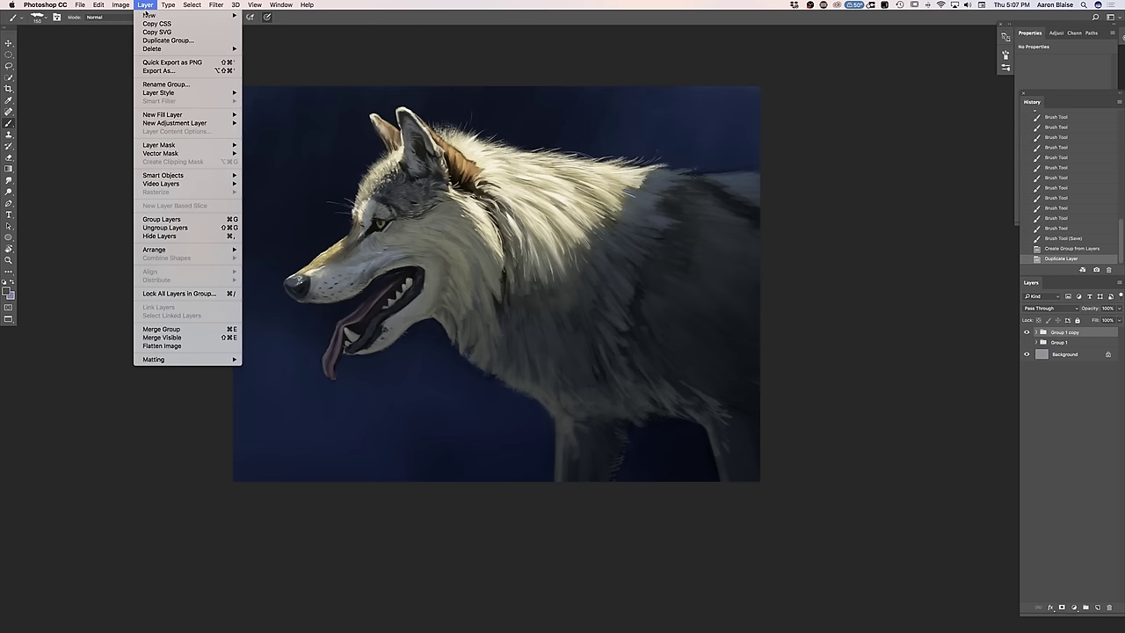
left_click(158, 328)
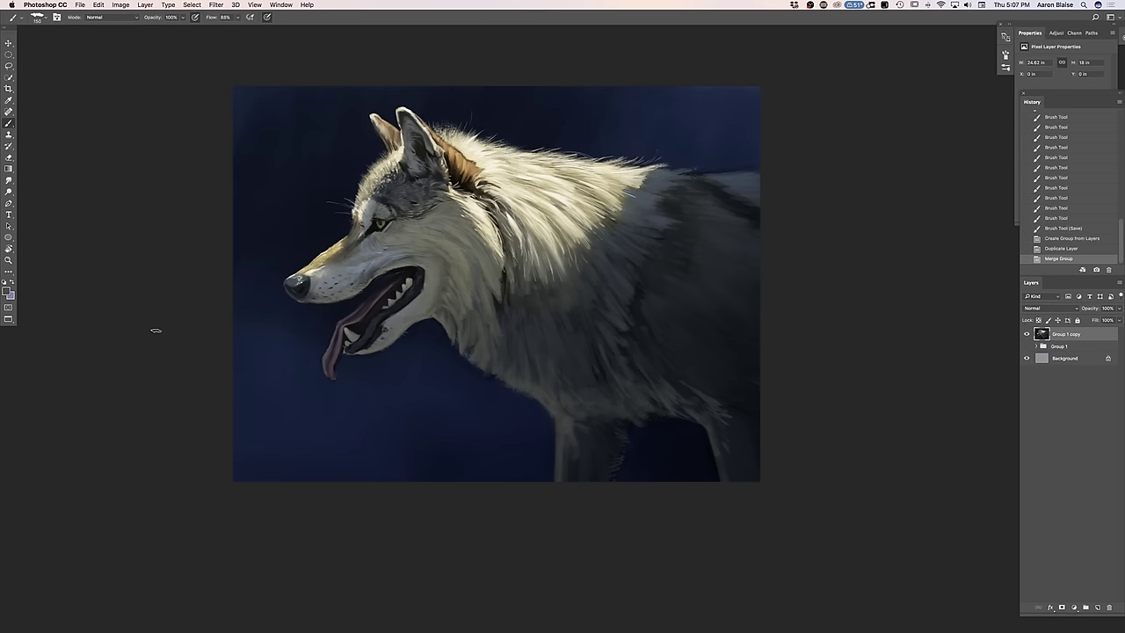
left_click_drag(1054, 335, 1096, 607)
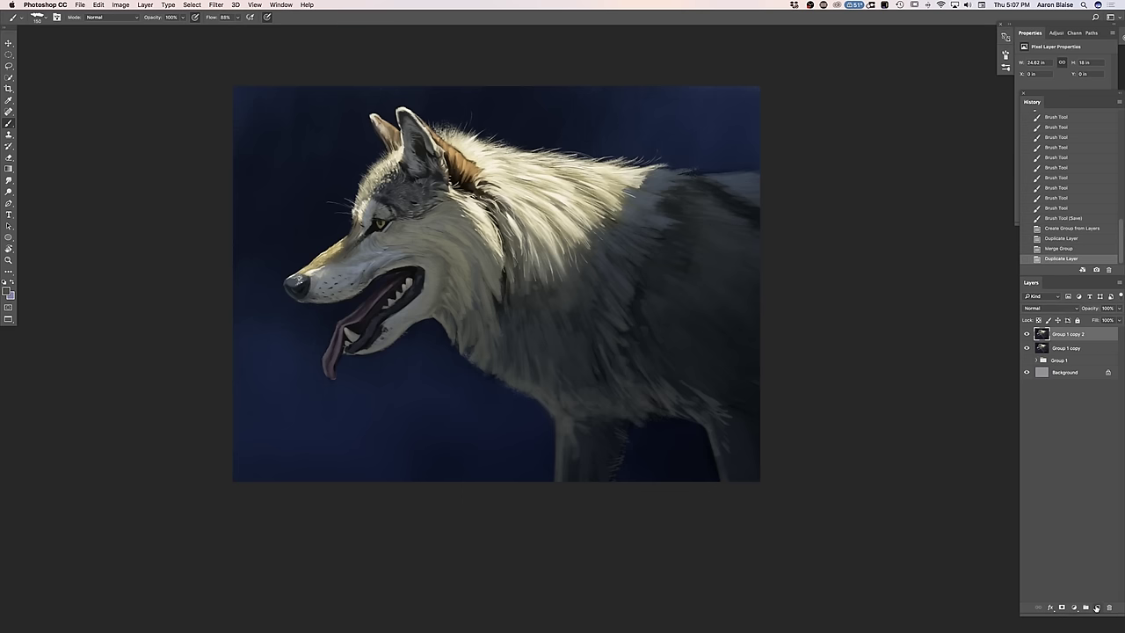
Choose a different brush preset and stroke and erase on the blue background below the wolf's jaw
key("super+equal")
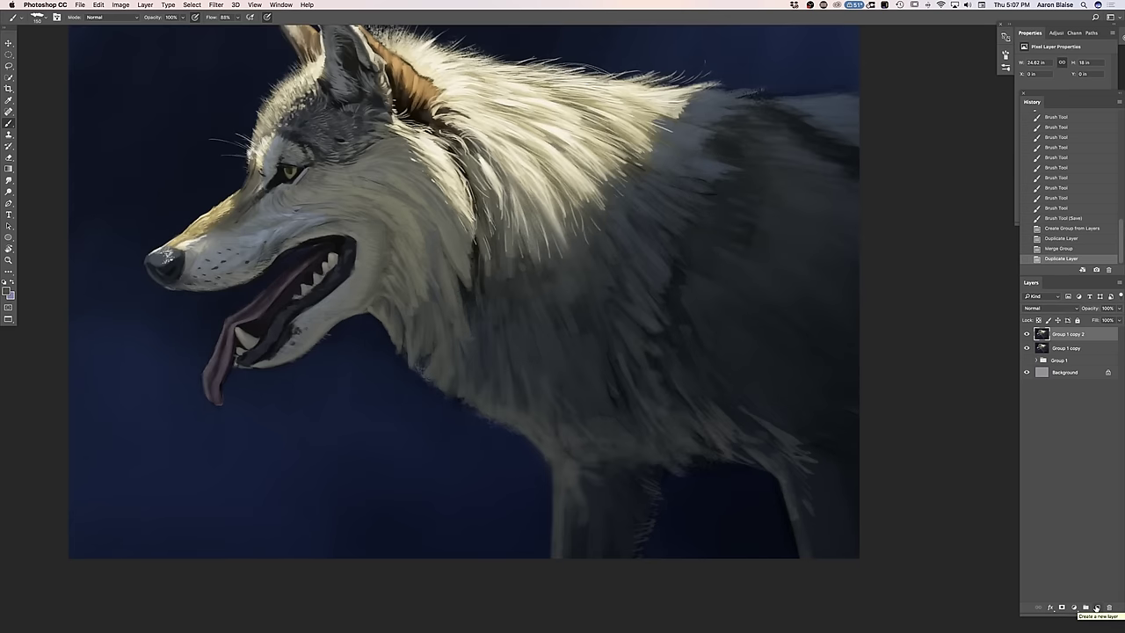
left_click(44, 18)
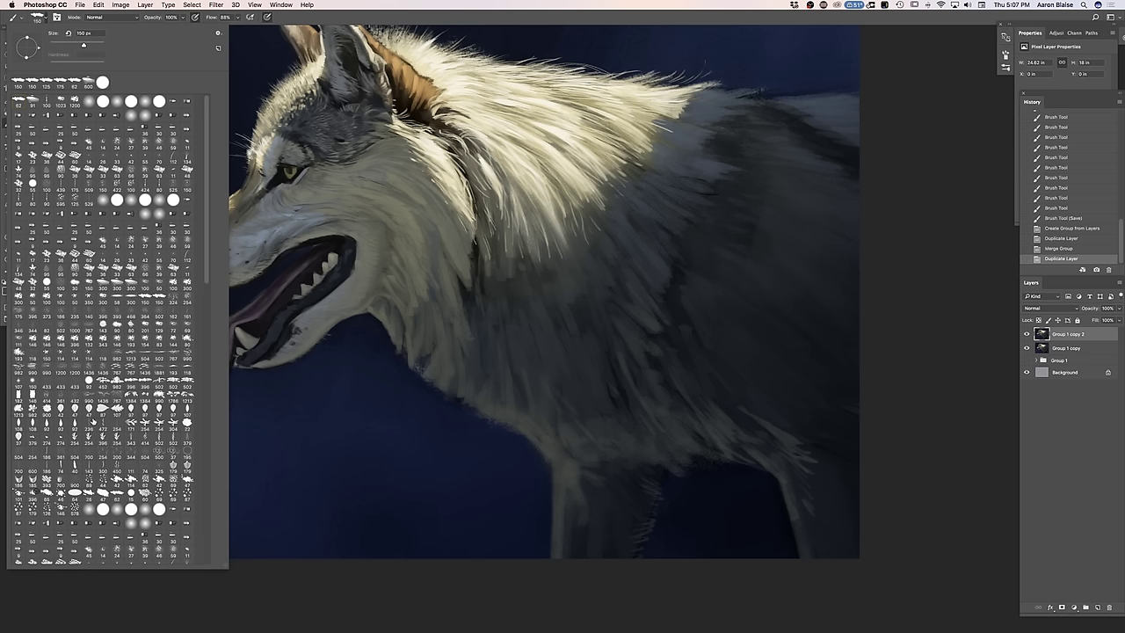
left_click(88, 426)
left_click(346, 463)
mouse_move(350, 483)
left_mouse_down()
mouse_move(342, 422)
mouse_move(284, 416)
mouse_move(342, 449)
mouse_move(326, 489)
mouse_move(295, 422)
mouse_move(307, 397)
left_mouse_up()
key("e")
With the Smudge tool at 50% strength, soften the fur edge along the throat and lower chest into the background
left_click(9, 180)
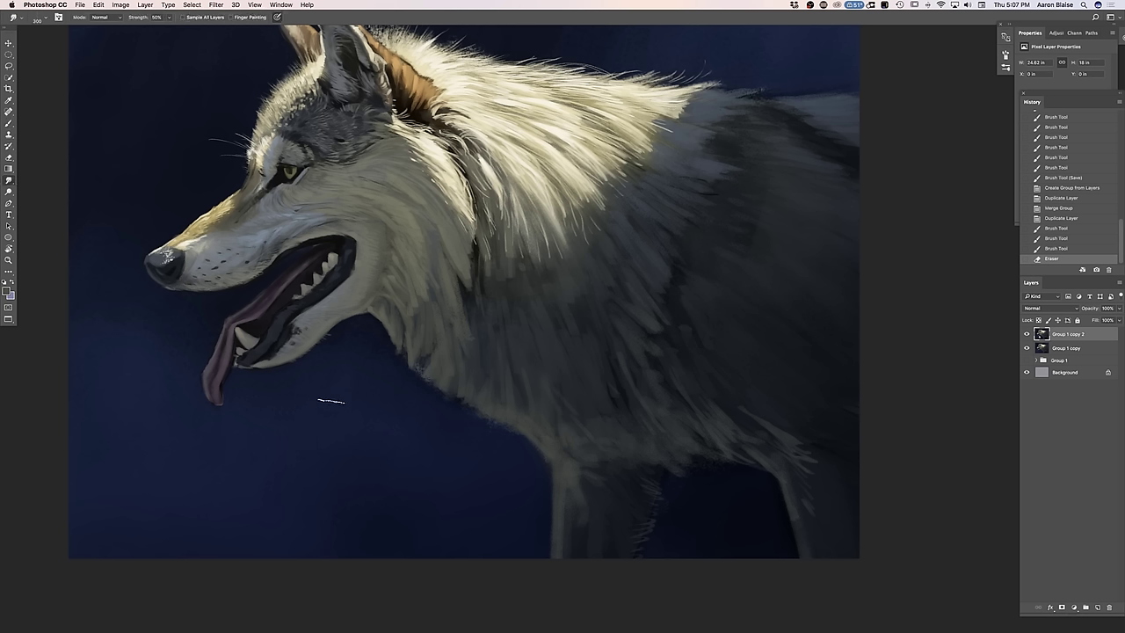
key("[")
key("bracketleft")
key("bracketleft")
mouse_move(484, 390)
left_mouse_down()
mouse_move(472, 418)
mouse_move(467, 391)
left_mouse_up()
key("bracketright")
mouse_move(474, 393)
left_mouse_down()
mouse_move(460, 424)
mouse_move(459, 383)
mouse_move(449, 406)
mouse_move(451, 356)
mouse_move(441, 397)
mouse_move(444, 352)
mouse_move(431, 386)
left_mouse_up()
left_click_drag(435, 390, 423, 382)
left_click_drag(427, 387, 413, 362)
Smudge the fur on the flank, back and ear at 50% strength, varying the brush size between areas
key("super+plus")
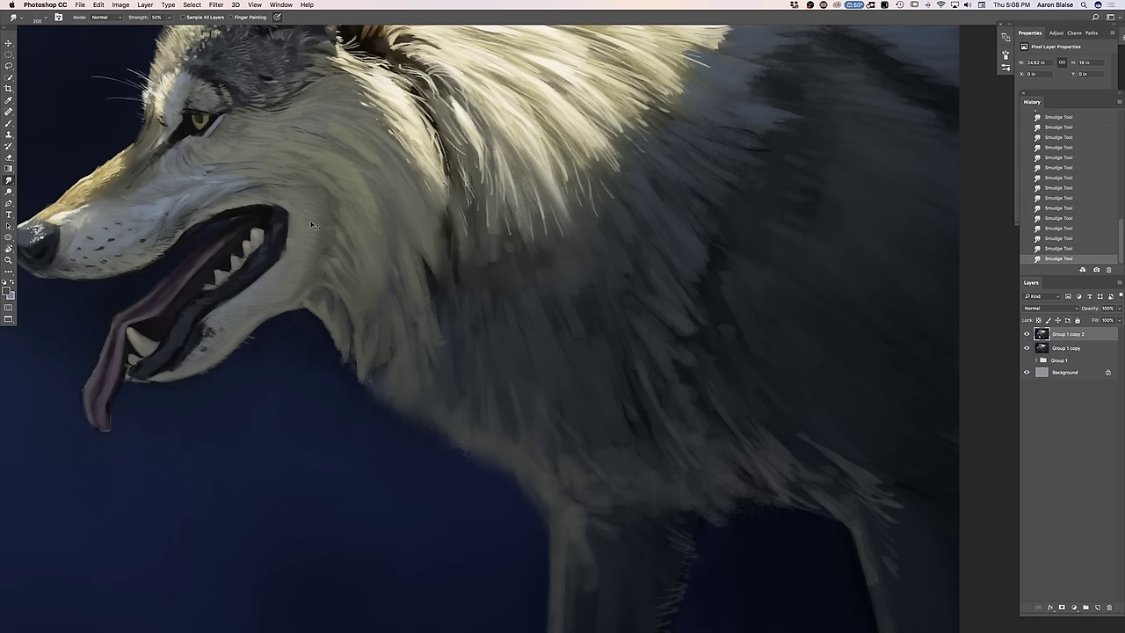
key("super+0")
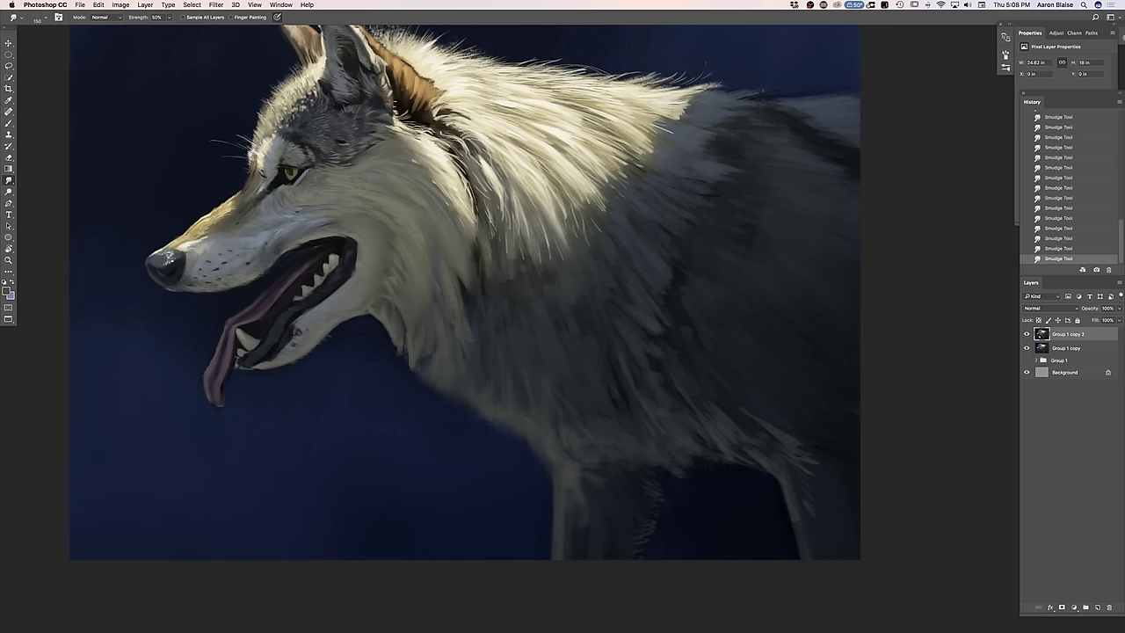
key("bracketright")
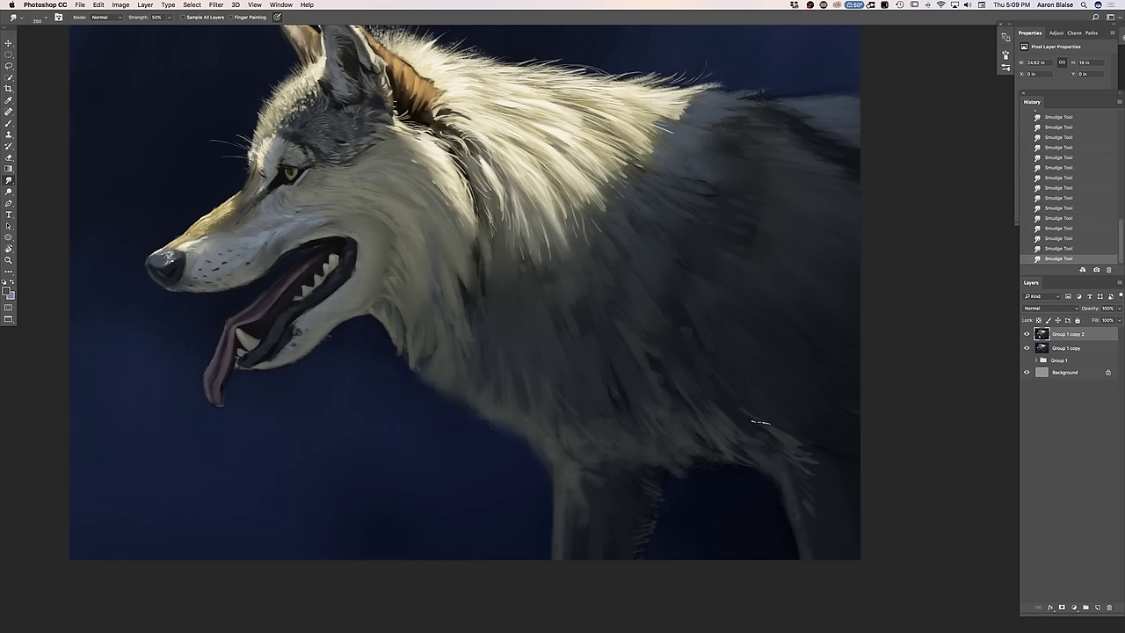
key("bracketleft")
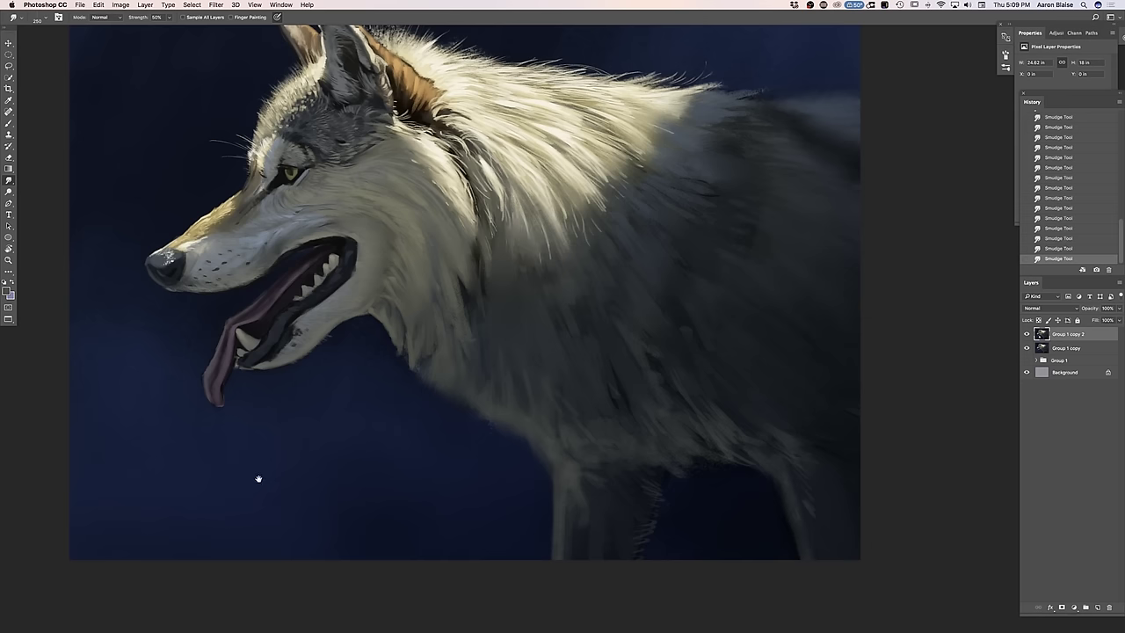
left_click_drag(254, 472, 344, 547)
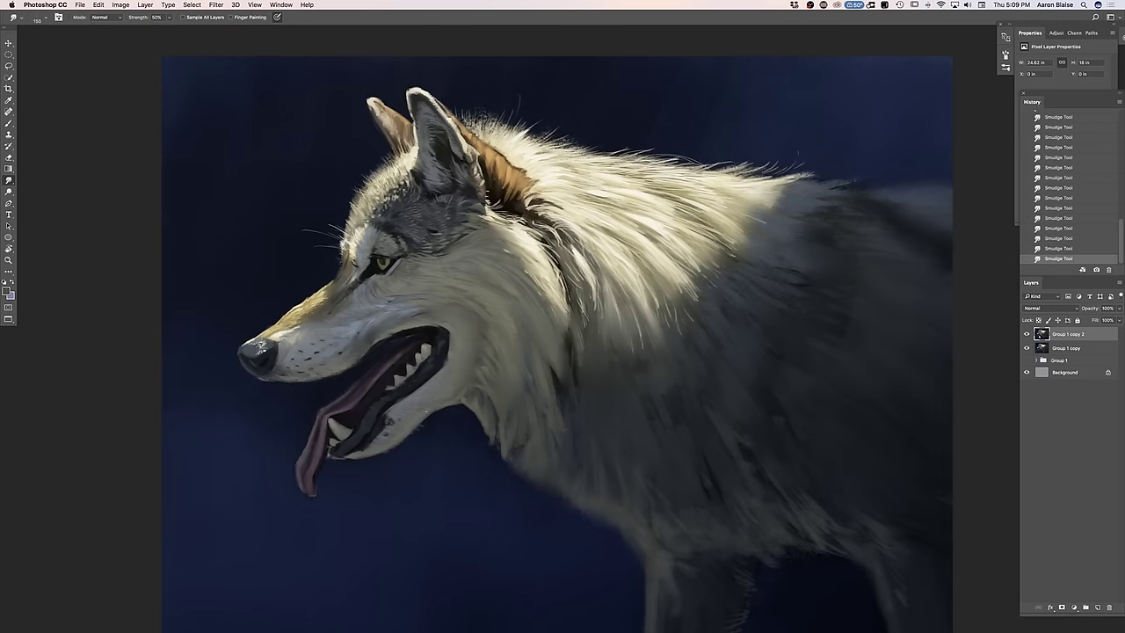
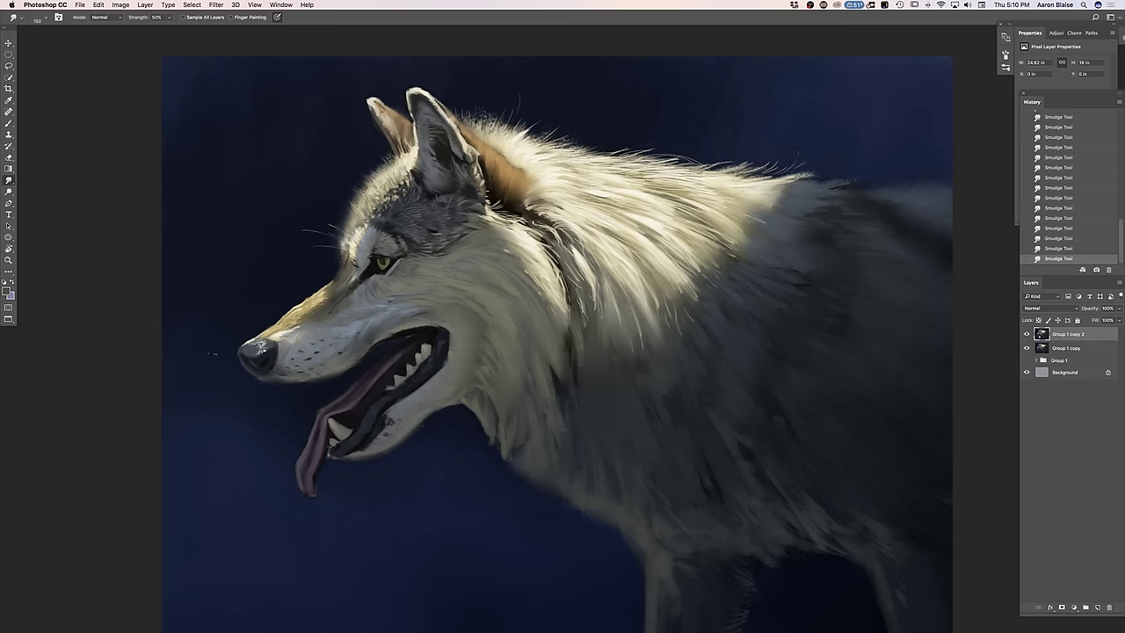
key("super+minus")
key("super+minus")
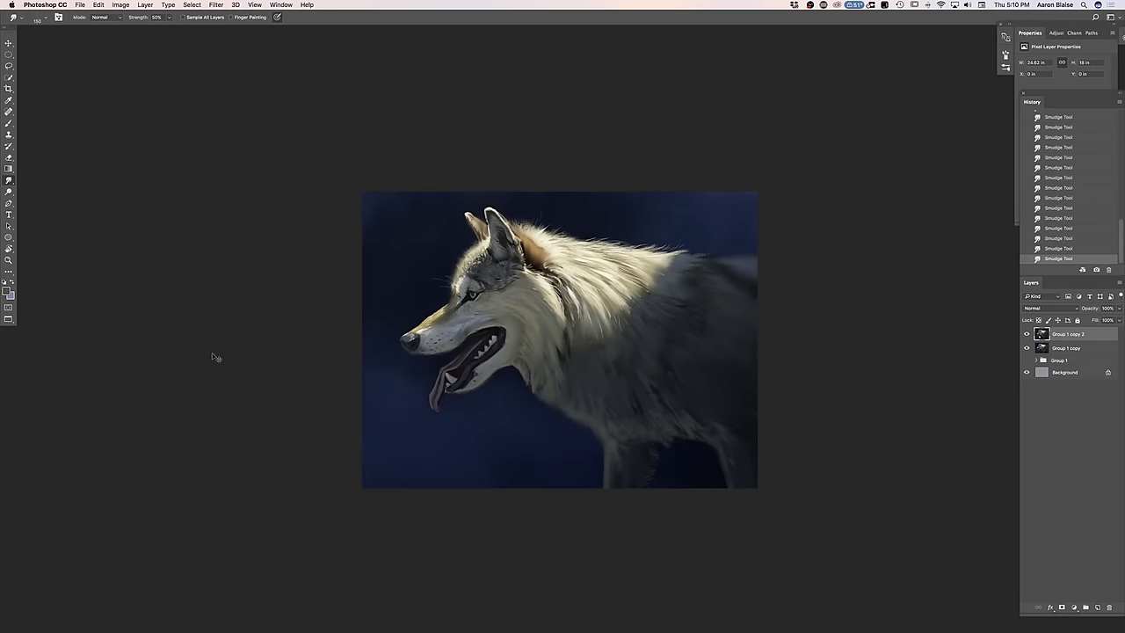
Examine the whole wolf painting at several magnifications to judge the smudged edges and overall contrast
key("super+plus")
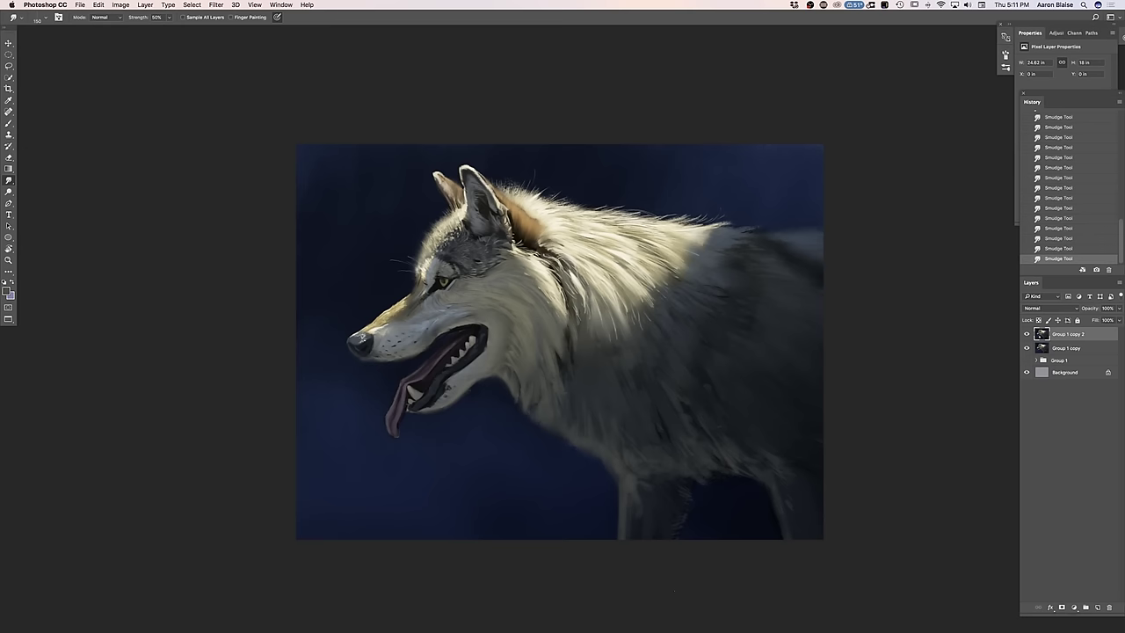
key("super+minus")
key("super+minus")
key("super+equal")
key("super+equal")
key("super+equal")
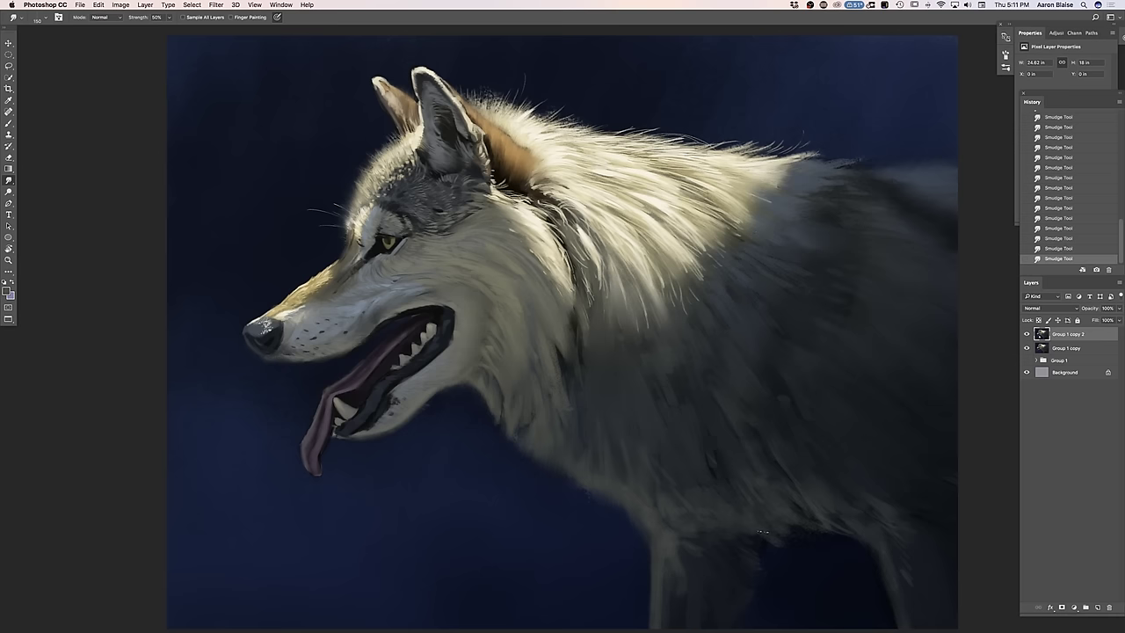
key("super+minus")
key("super+minus")
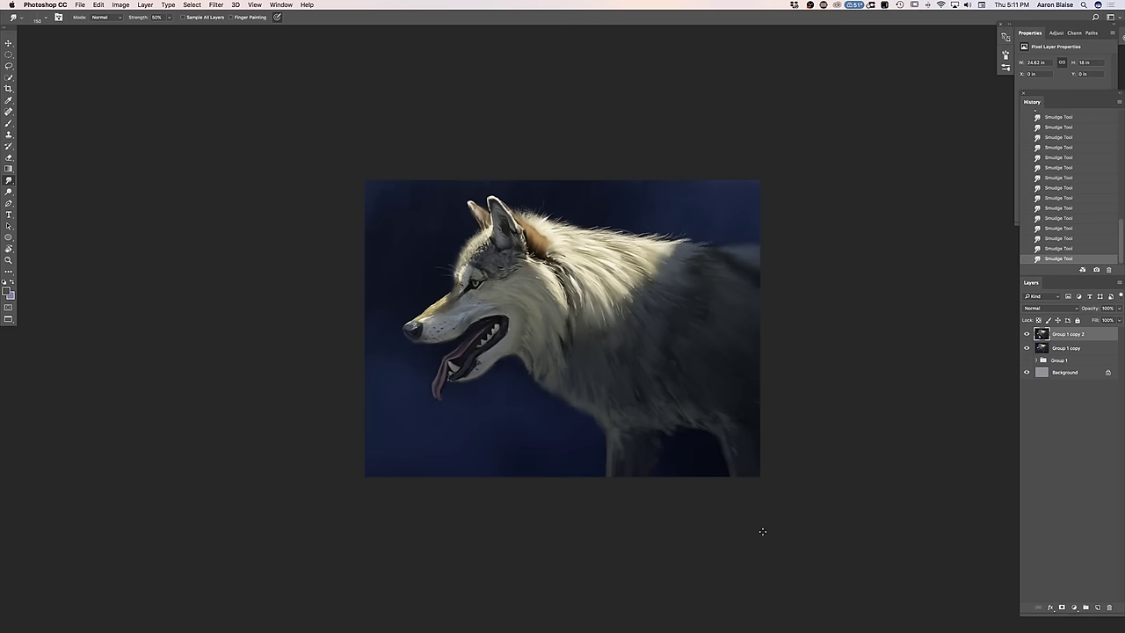
Add a new layer above the merged copies and set the brush's foreground colour to grey-green #7d7e6a, based on the neck fur
key("super+plus")
key("super+plus")
key("super+plus")
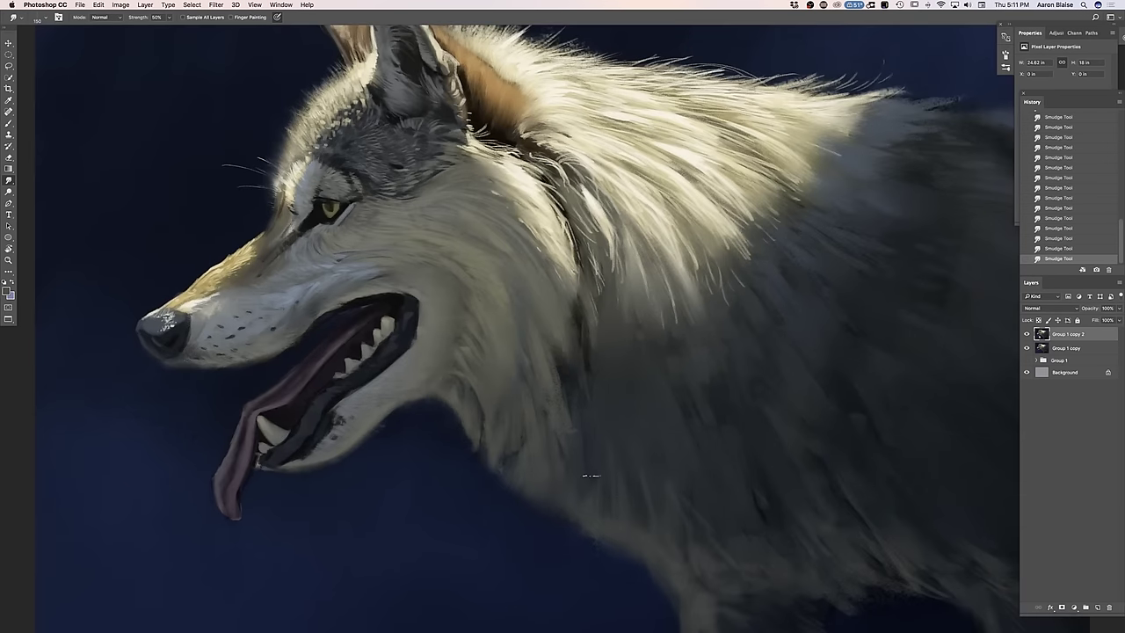
left_click(1096, 608)
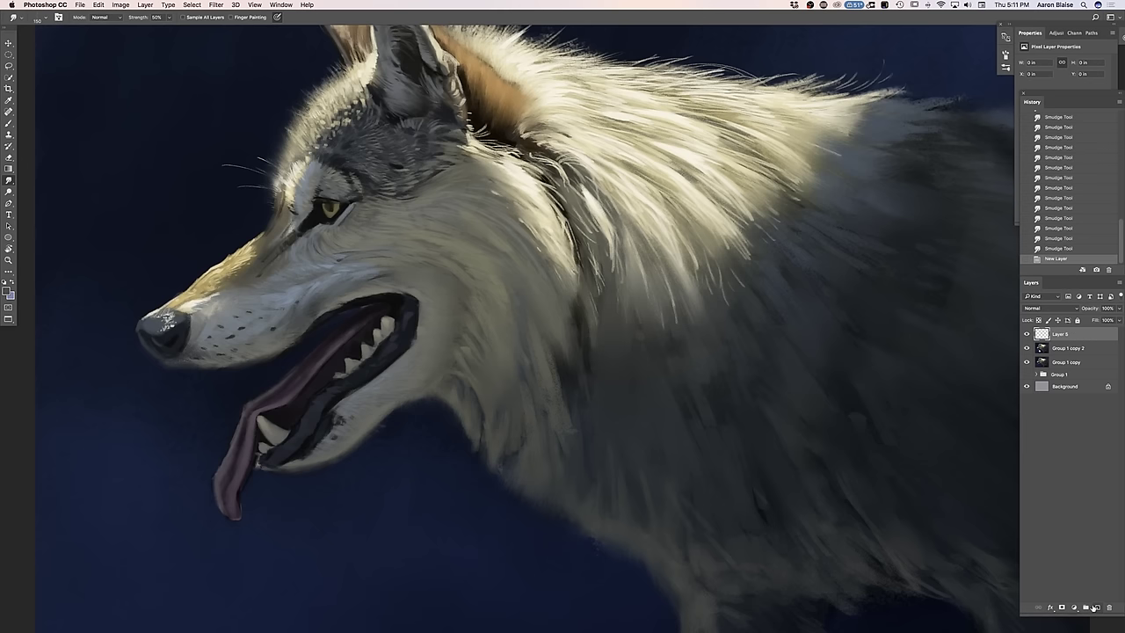
left_click(7, 292)
left_click(553, 310)
left_click(89, 360)
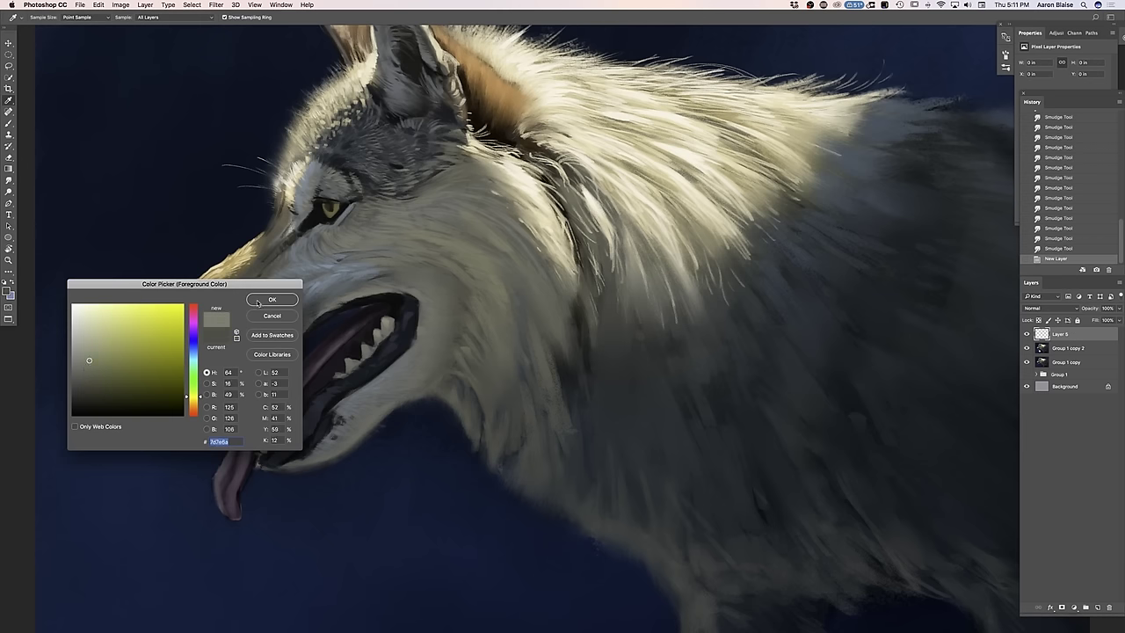
left_click(257, 299)
left_click(10, 123)
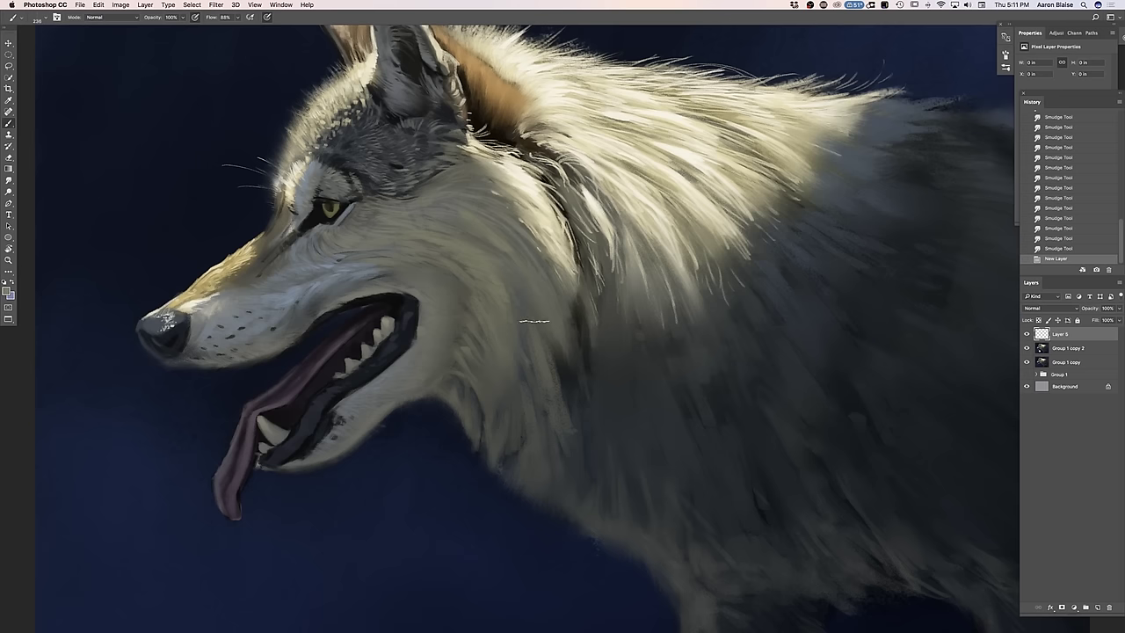
Choose a fur brush preset and paint short downward fur strokes on the neck behind the cheek and onto the shoulder
left_click(44, 20)
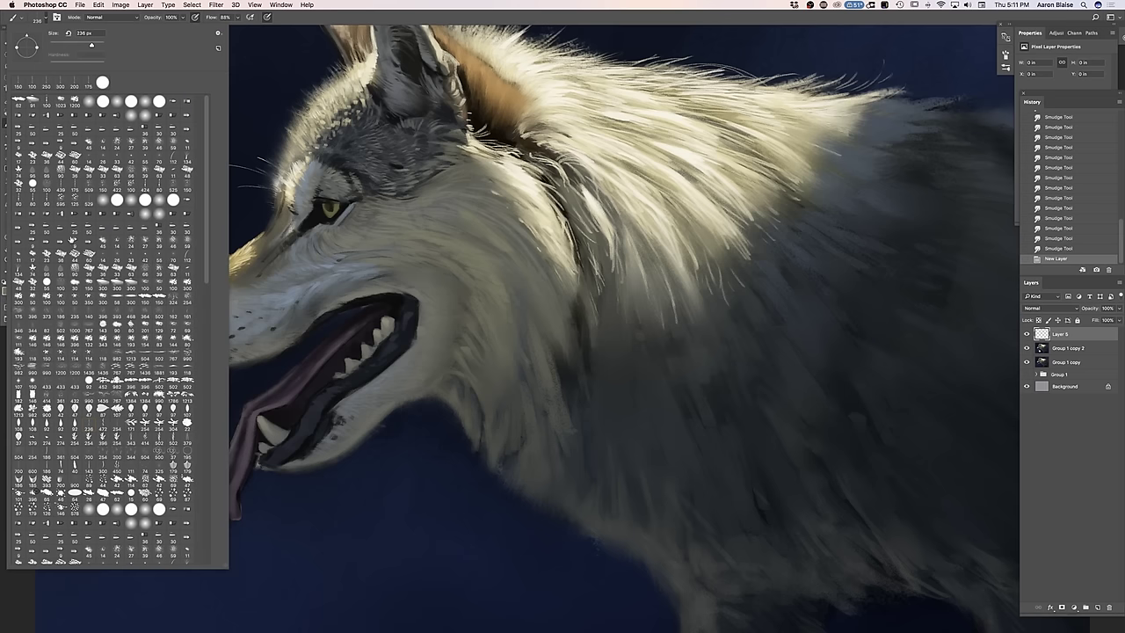
left_click(19, 100)
left_click_drag(559, 308, 569, 351)
left_click_drag(564, 319, 567, 347)
left_click(569, 371)
left_click(563, 337)
left_click(562, 323)
left_click(562, 343)
left_click(587, 332)
left_click(582, 349)
left_click(594, 352)
left_click(598, 334)
left_click(595, 347)
left_click(607, 328)
left_click(610, 348)
left_click(613, 334)
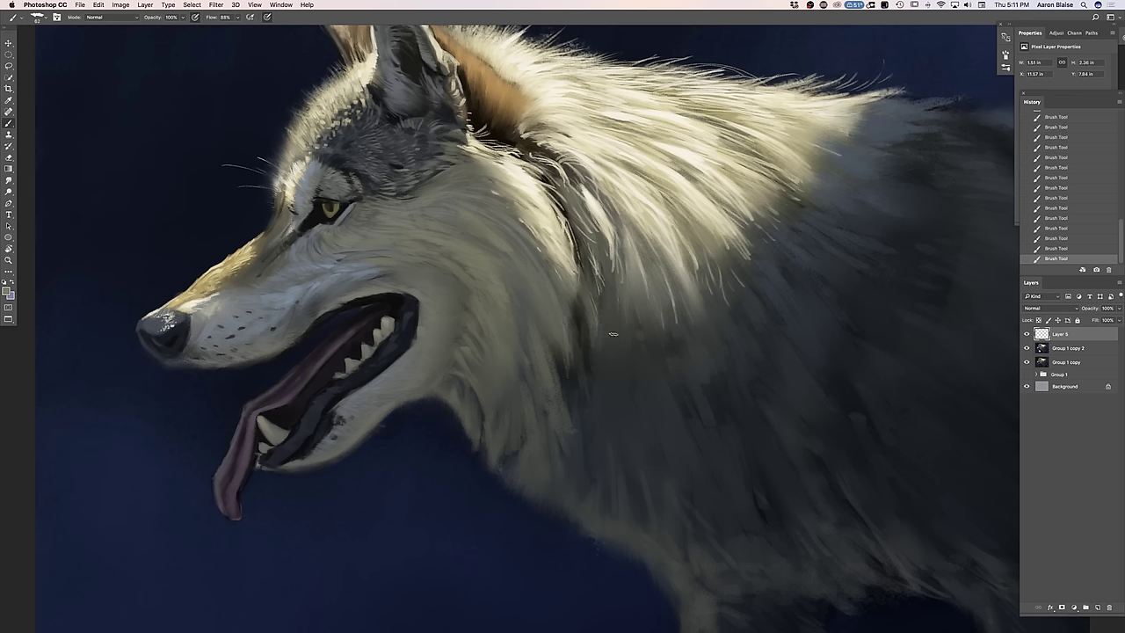
mouse_move(625, 318)
left_mouse_down()
mouse_move(626, 370)
mouse_move(615, 370)
mouse_move(627, 427)
left_mouse_up()
left_click_drag(563, 354, 570, 434)
left_click_drag(561, 392, 553, 436)
Set the foreground colour to darker grey #5e5d53 from the fur and brush strokes down the shaded shoulder toward the chest
left_click(7, 291)
left_click(500, 372)
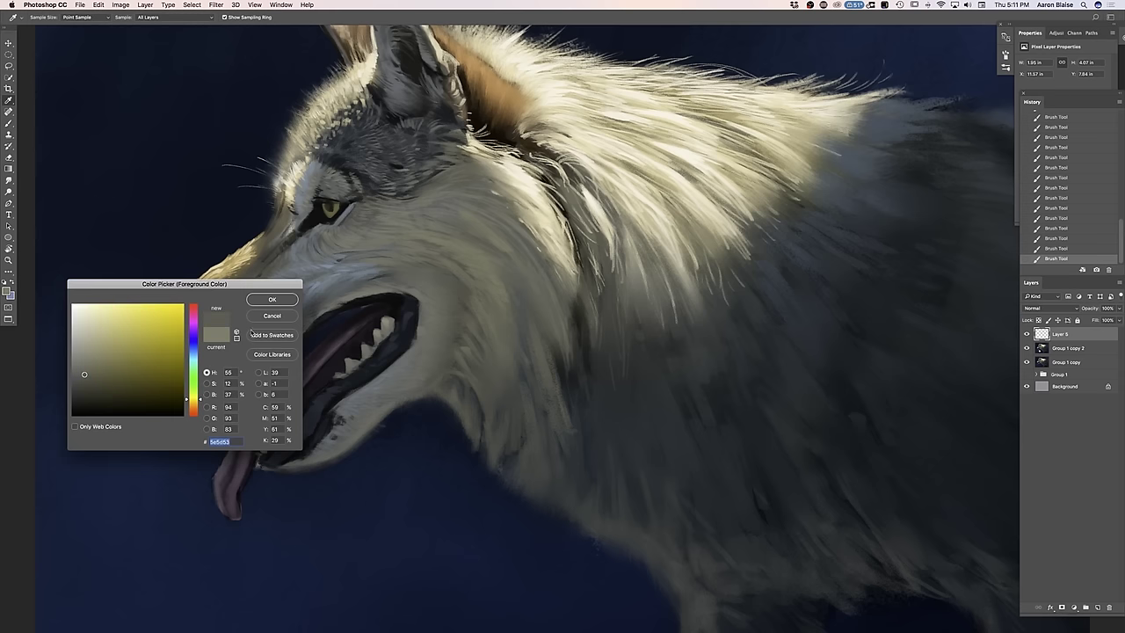
left_click(258, 301)
mouse_move(588, 369)
left_mouse_down()
mouse_move(621, 478)
mouse_move(631, 445)
mouse_move(648, 454)
mouse_move(653, 410)
mouse_move(684, 487)
mouse_move(669, 421)
mouse_move(706, 522)
mouse_move(691, 495)
mouse_move(704, 533)
mouse_move(658, 483)
mouse_move(672, 542)
mouse_move(625, 487)
mouse_move(636, 534)
left_mouse_up()
Enlarge the brush to 125 px and stroke more fur into the shaded lower neck
key("]")
key("]")
key("]")
key("]")
key("]")
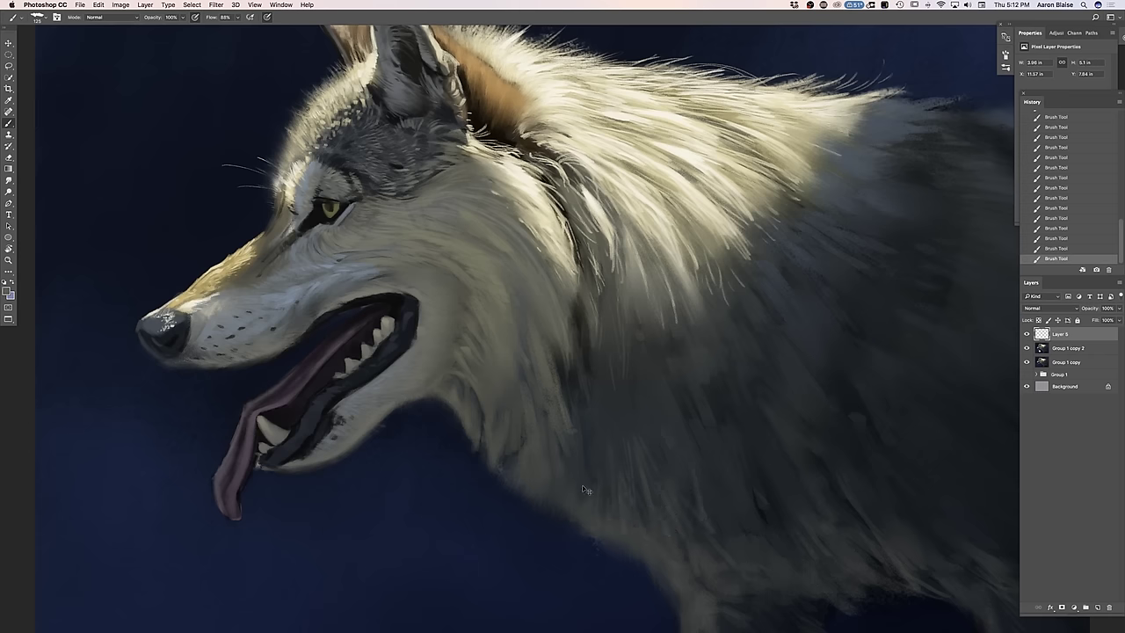
key("super+minus")
key("super+minus")
key("super+plus")
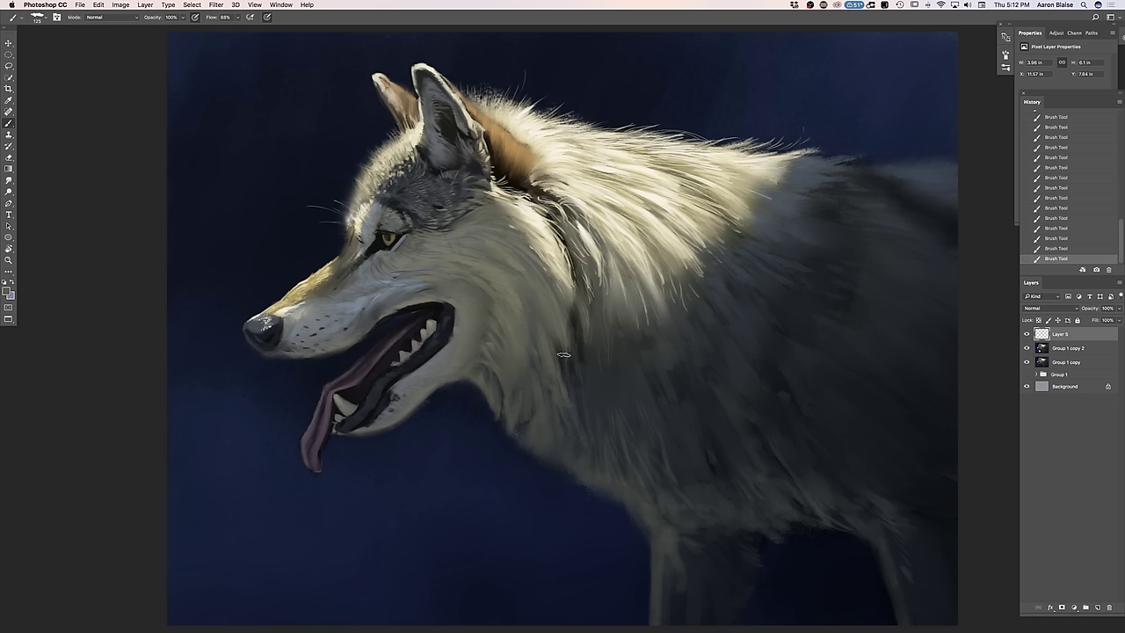
left_click_drag(563, 356, 570, 375)
Reduce the brush to 80 px and paint fur strokes where the lit mane meets the shaded shoulder
key("bracketleft")
key("bracketleft")
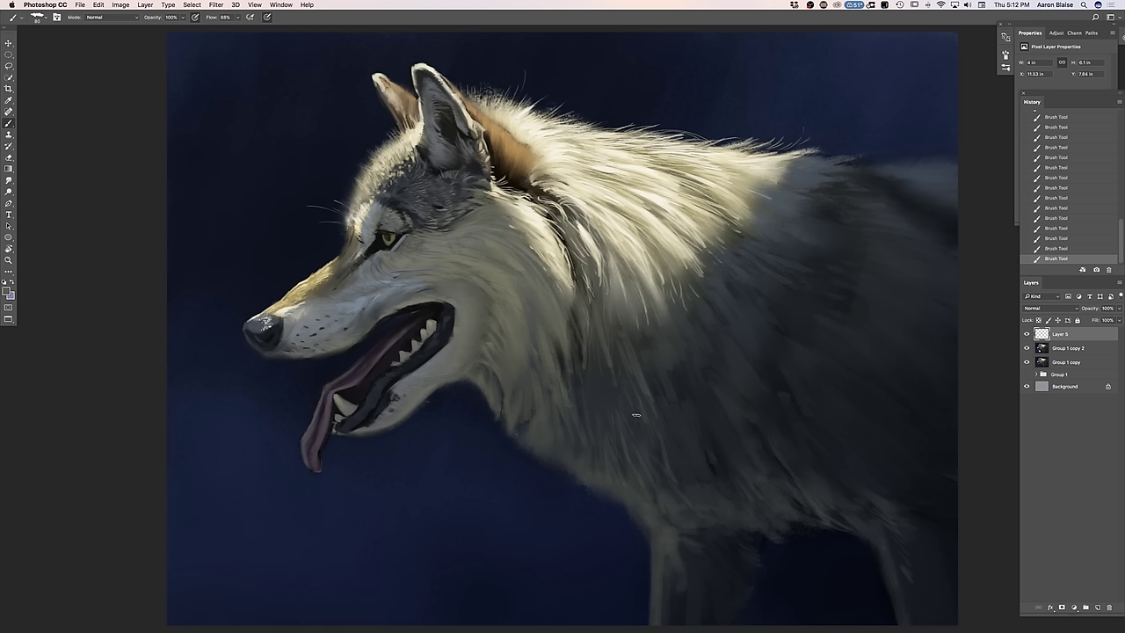
left_click_drag(668, 281, 655, 298)
left_click_drag(694, 334, 680, 349)
left_click_drag(680, 276, 722, 328)
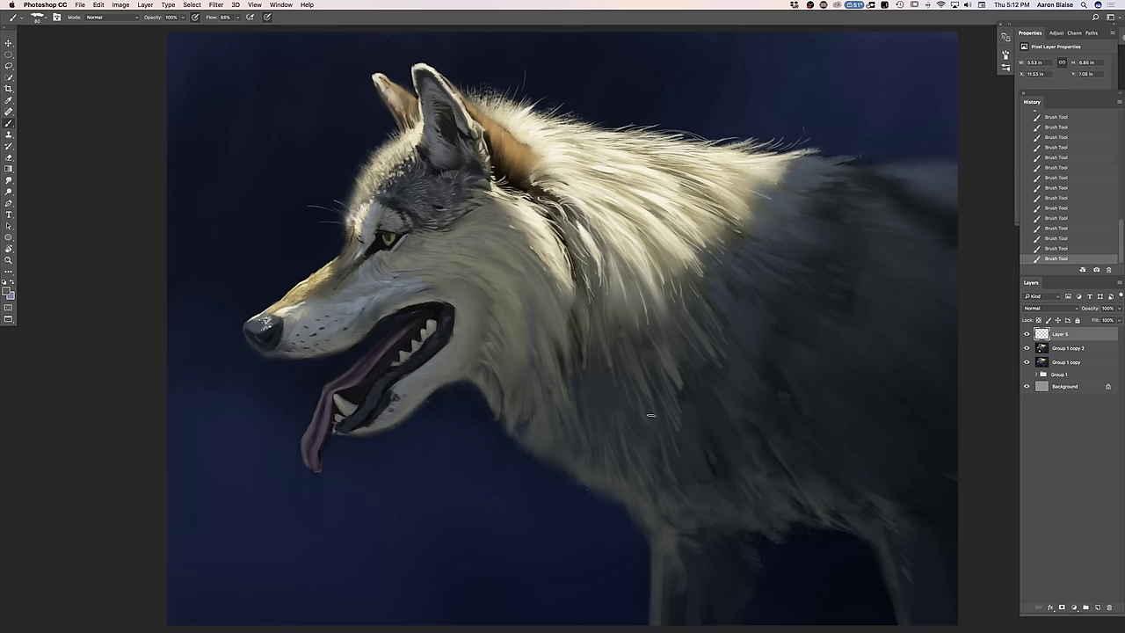
key("super+minus")
key("super+minus")
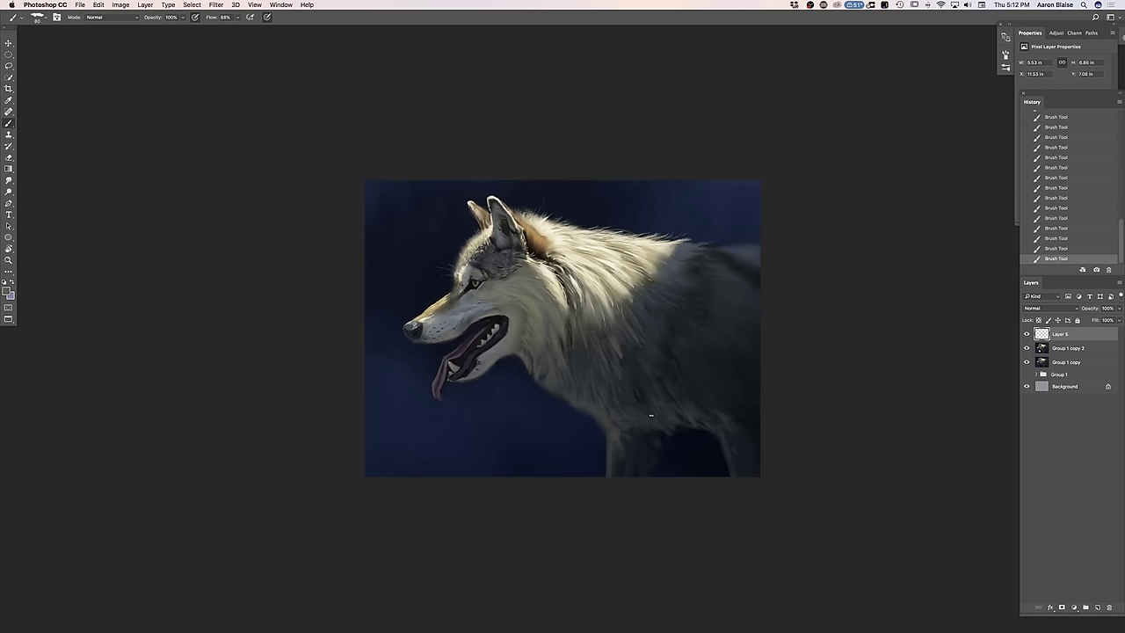
Add another layer in Multiply mode and set the foreground colour to muted blue #788da1
left_click(1096, 607)
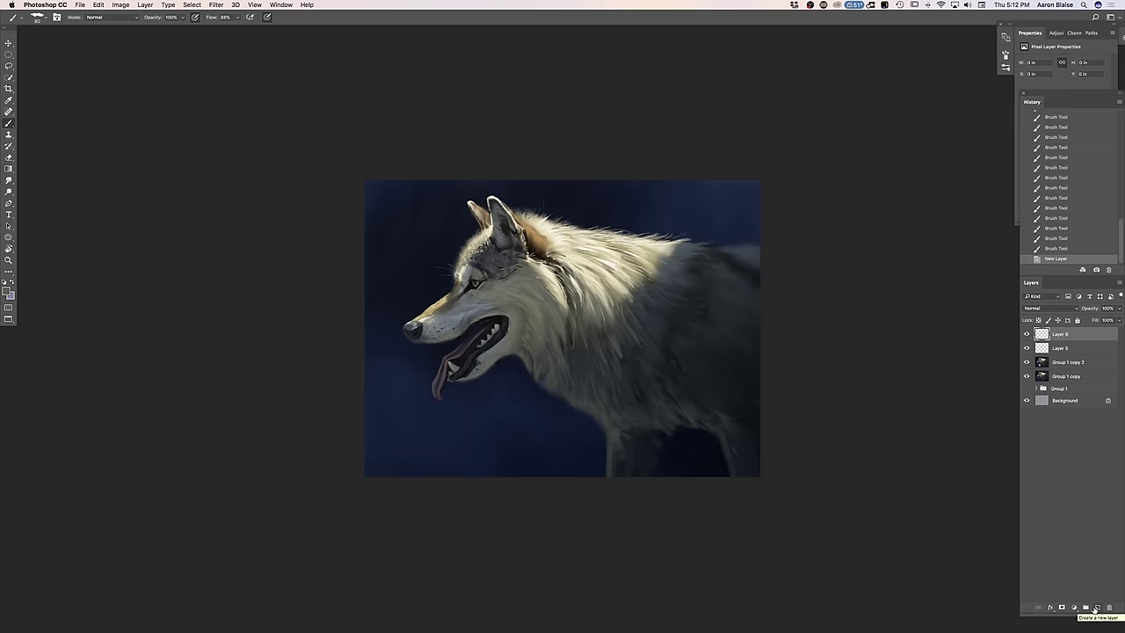
left_click(1029, 308)
left_click(1022, 340)
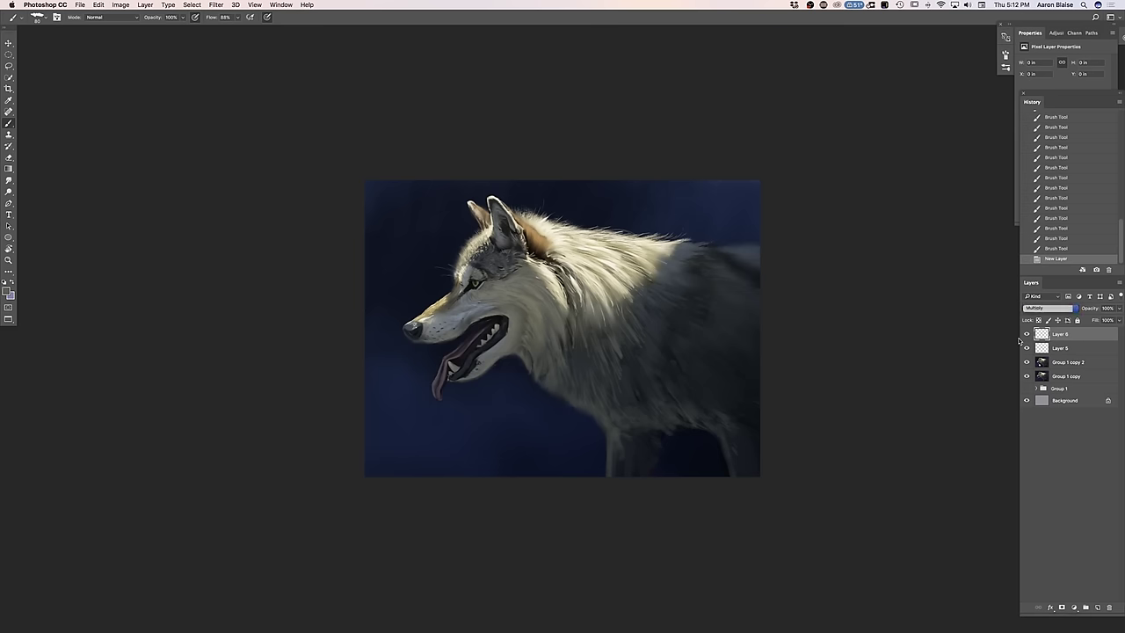
left_click(6, 291)
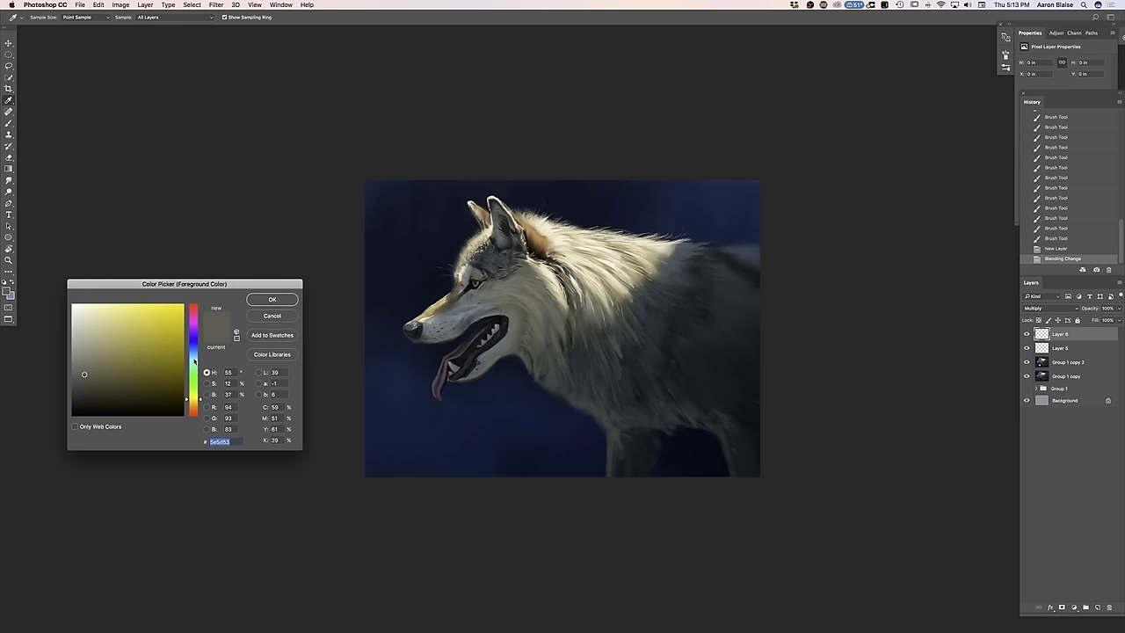
left_click(195, 352)
left_click(100, 345)
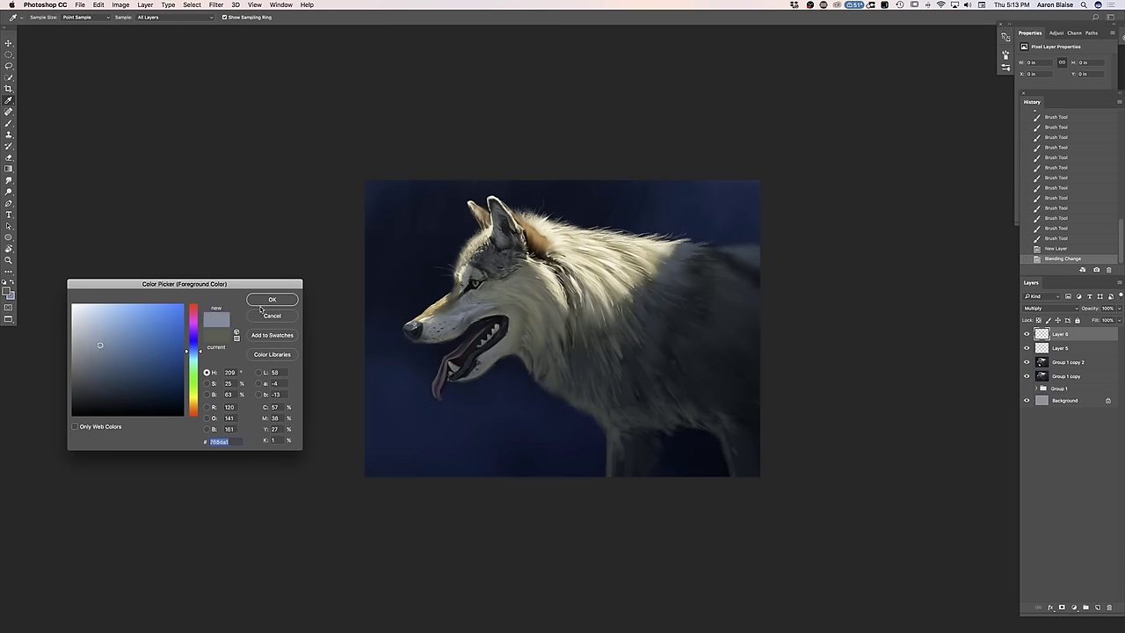
left_click(259, 303)
Darken the lower and rear parts of the painting with four gradients at 67% opacity, drawn inward from the canvas edges
key("g")
left_click_drag(691, 478, 558, 268)
left_click_drag(558, 488, 527, 329)
left_click_drag(490, 481, 475, 278)
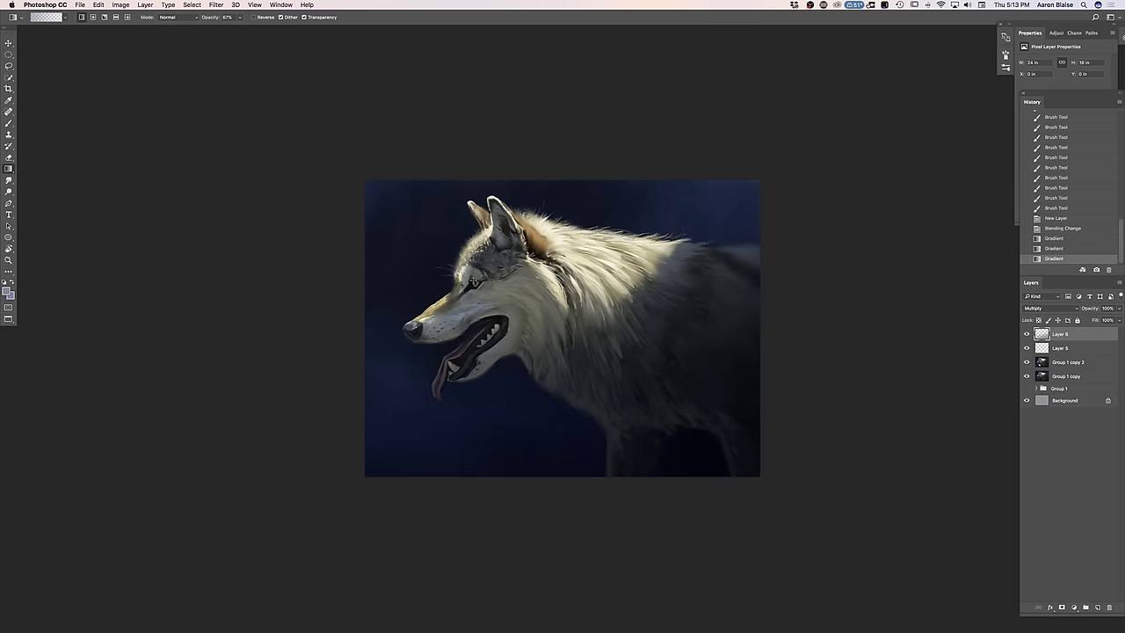
left_click_drag(772, 252, 650, 213)
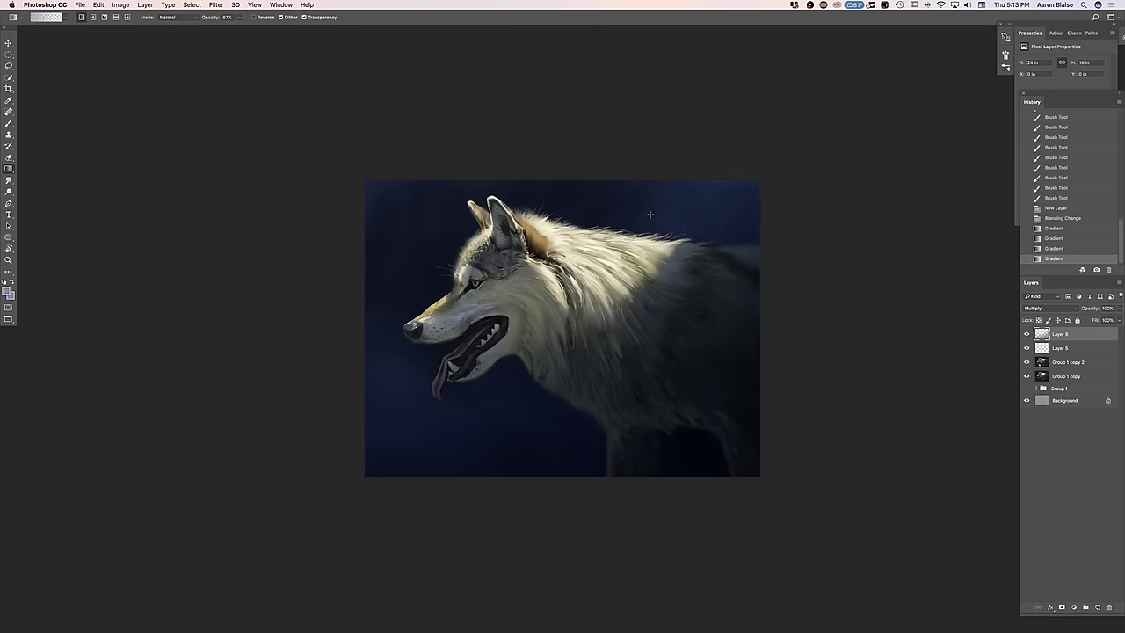
key("super+minus")
key("super+minus")
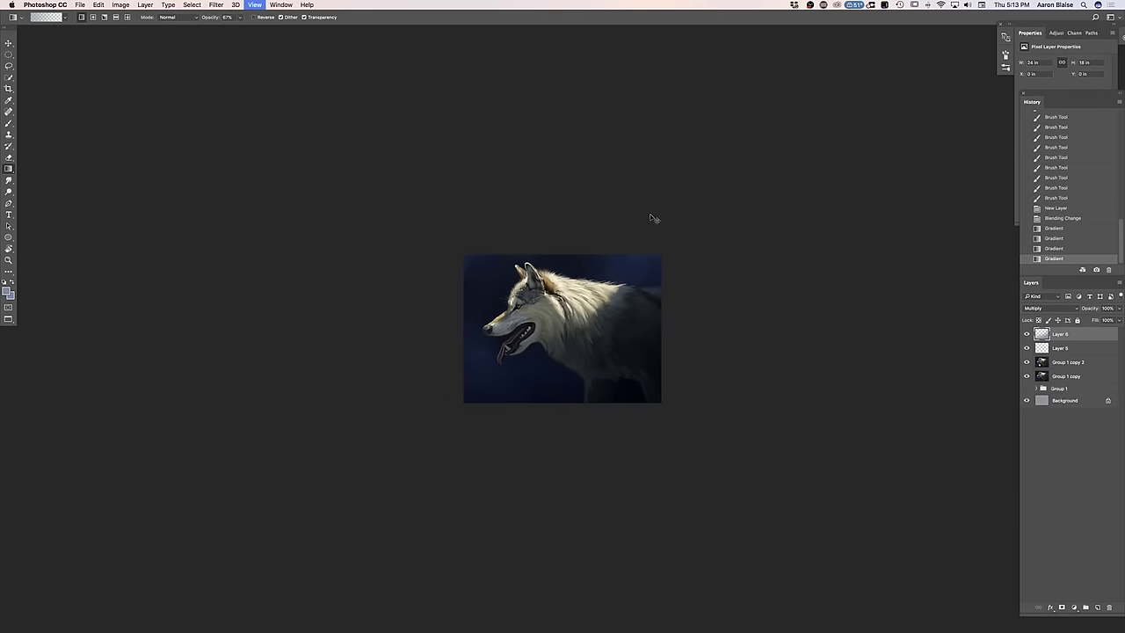
key("super+plus")
key("super+plus")
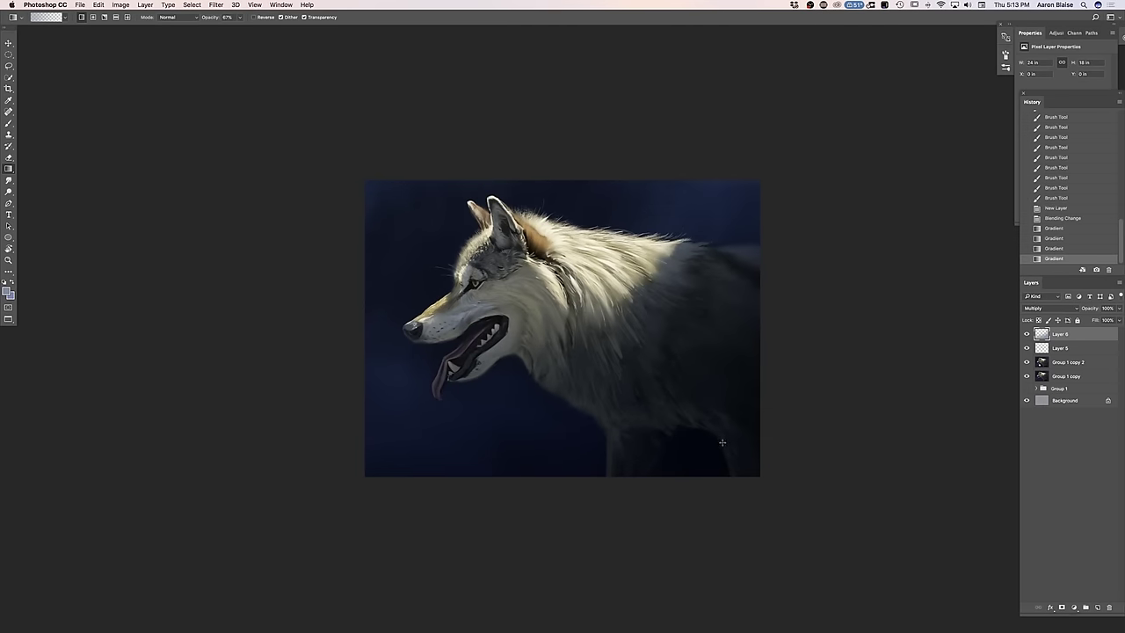
Erase parts of the Multiply gradient over the legs, belly and chest to bring back some light
key("b")
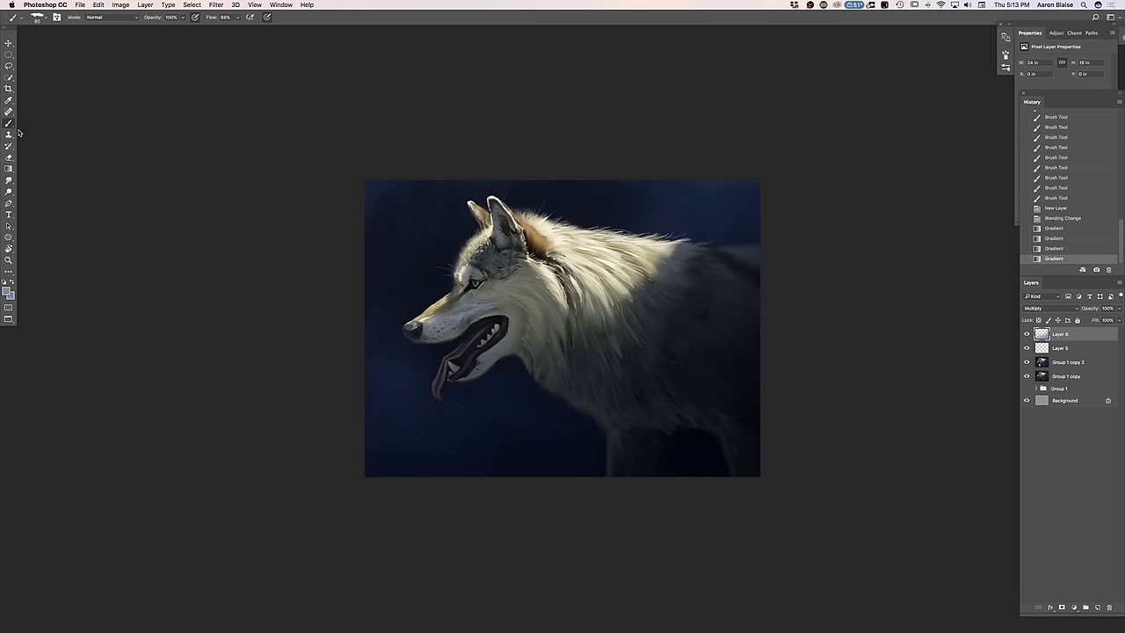
left_click_drag(722, 440, 739, 499)
left_click(742, 474)
mouse_move(706, 411)
left_mouse_down()
mouse_move(737, 439)
mouse_move(712, 408)
left_mouse_up()
mouse_move(709, 403)
left_mouse_down()
mouse_move(695, 381)
mouse_move(696, 412)
left_mouse_up()
mouse_move(615, 406)
left_mouse_down()
mouse_move(614, 476)
mouse_move(605, 463)
mouse_move(627, 439)
mouse_move(558, 373)
left_mouse_up()
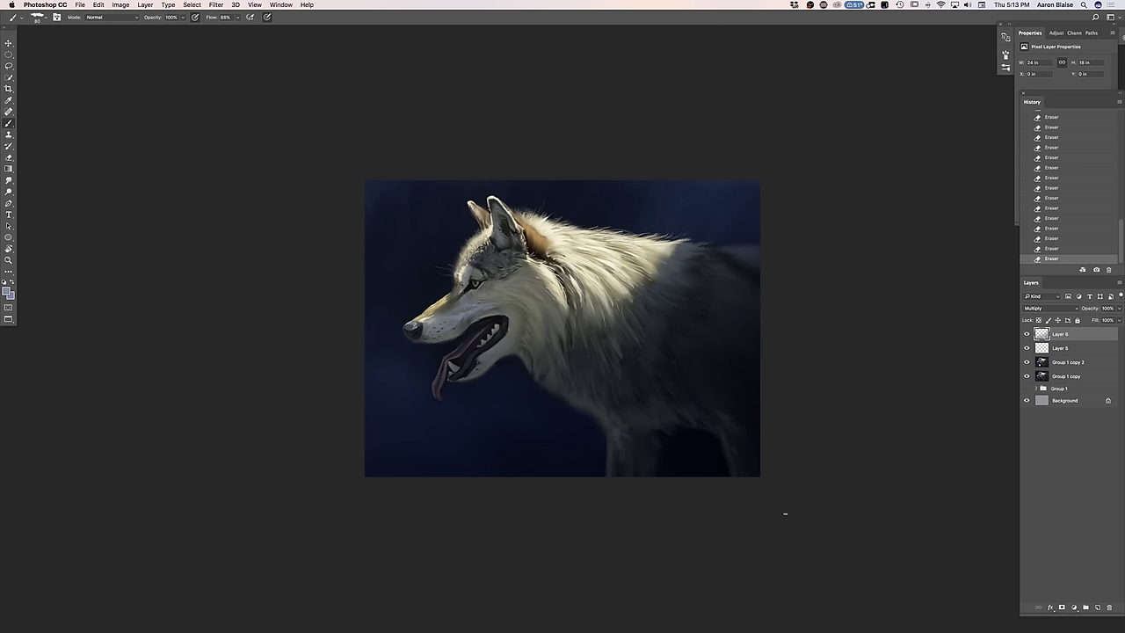
Add a new layer, sample dark blue #171e2f from between the legs, and choose a speckle brush preset
left_click(1097, 607)
left_click(7, 292)
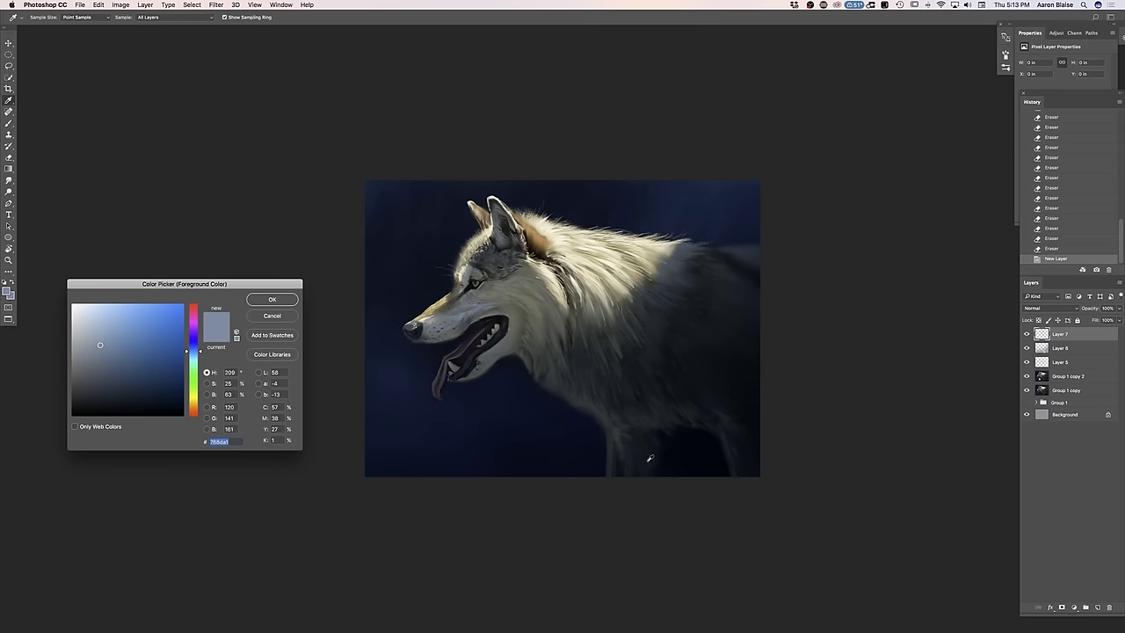
left_click(679, 451)
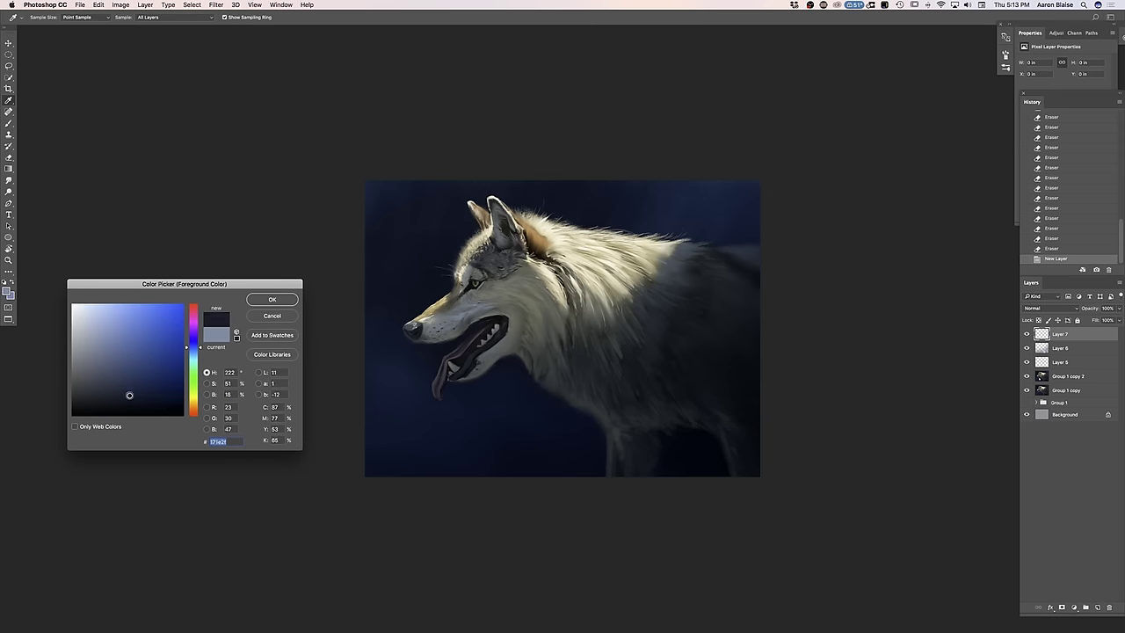
left_click(266, 301)
left_click(36, 19)
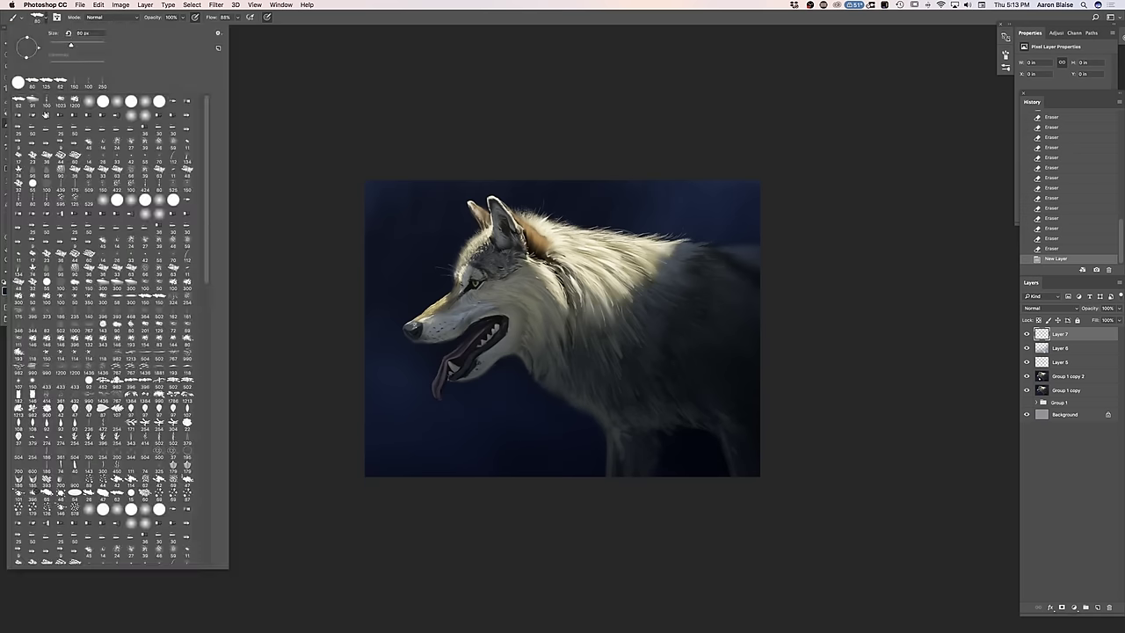
left_click_drag(203, 275, 208, 454)
left_click(120, 317)
Paint specks onto the blue background below the wolf's jaw and chest, enlarging the brush
left_click(516, 457)
left_click(514, 457)
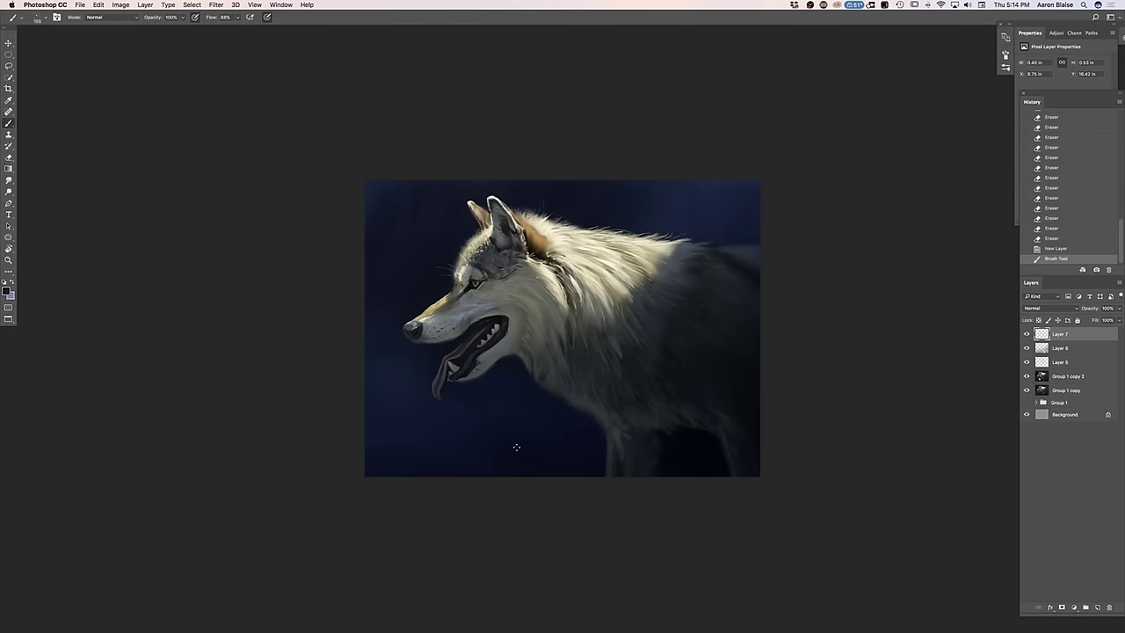
left_click_drag(574, 433, 523, 444)
left_click_drag(599, 440, 587, 432)
left_click_drag(520, 420, 545, 414)
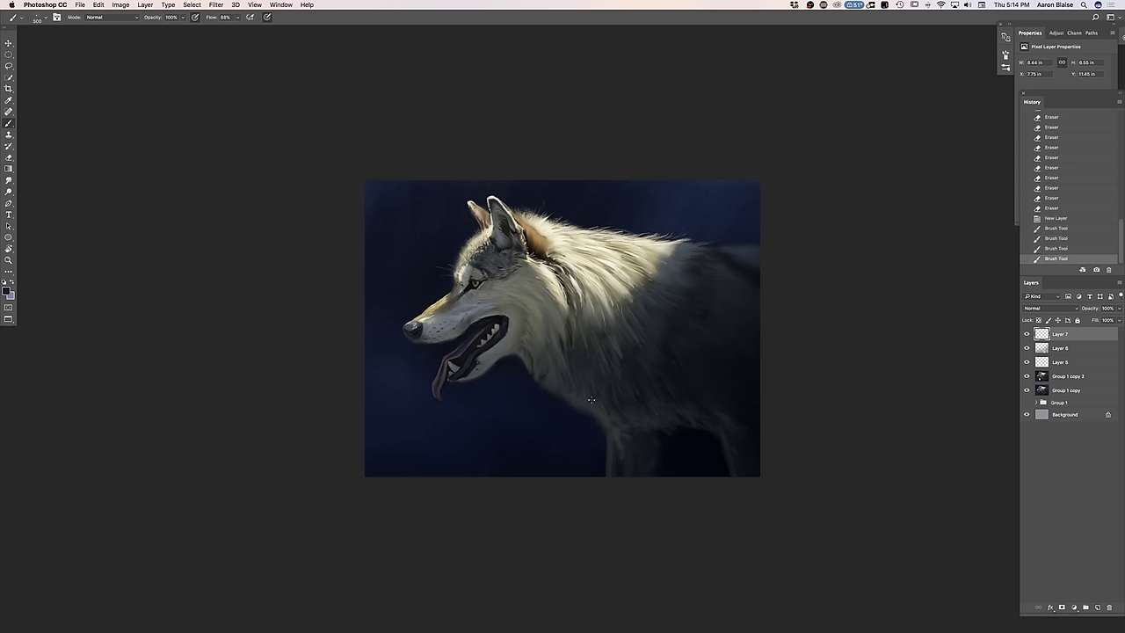
Scatter specks with a larger brush over the flank, the lower background and the sky above the back
left_click_drag(708, 339, 710, 464)
key("]")
left_click(407, 460)
left_click(573, 437)
left_click(649, 399)
left_click(733, 209)
left_click(605, 189)
left_click(605, 189)
left_click(663, 205)
left_click(735, 191)
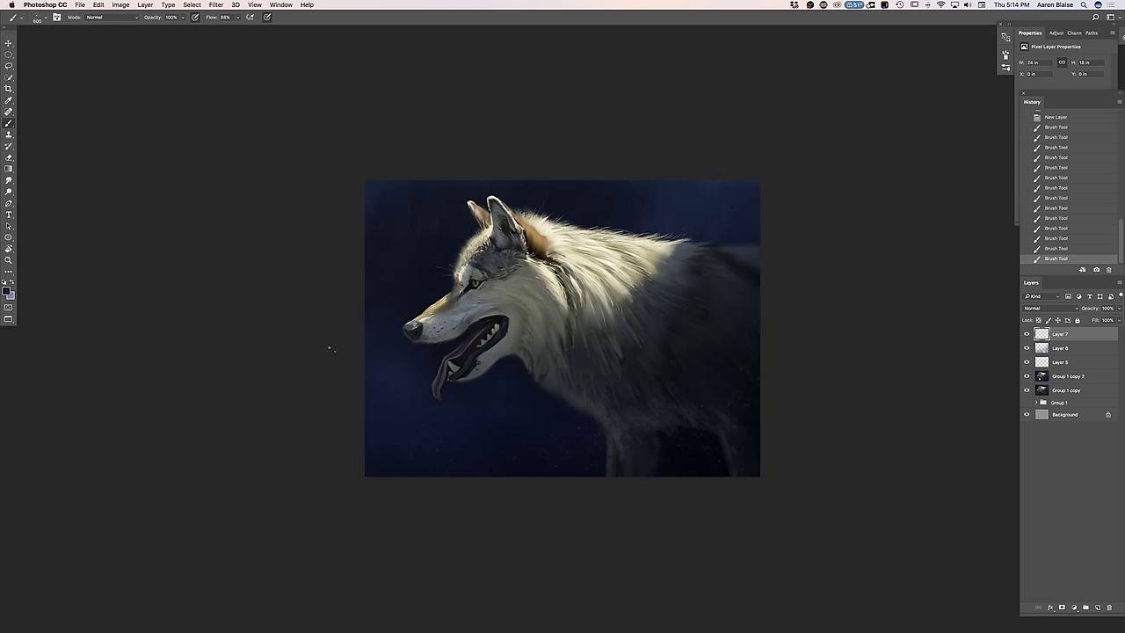
Erase the specks that fall on the wolf's flank, belly, chest and legs
left_click(390, 434)
left_click(713, 328)
left_click(712, 346)
left_click(719, 368)
left_click(740, 418)
left_click(735, 430)
left_click(730, 447)
left_click(713, 447)
left_click(674, 422)
left_click(657, 424)
left_click(605, 400)
left_click(589, 405)
left_click(583, 425)
left_click(599, 453)
left_click(622, 475)
key("super+plus")
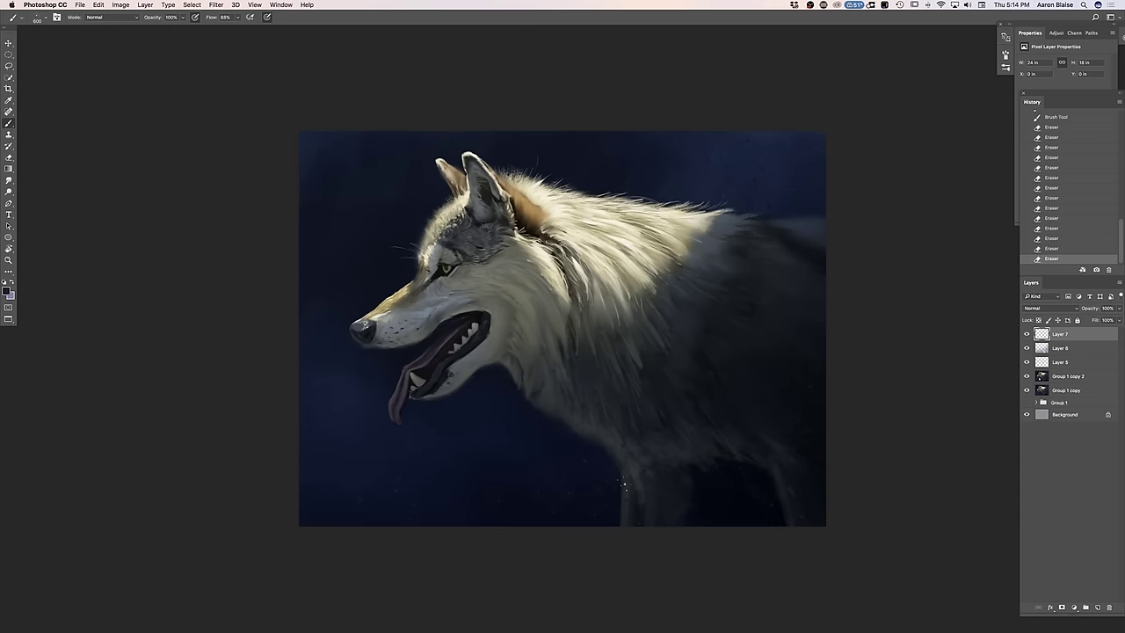
left_click(572, 367)
key("super+plus")
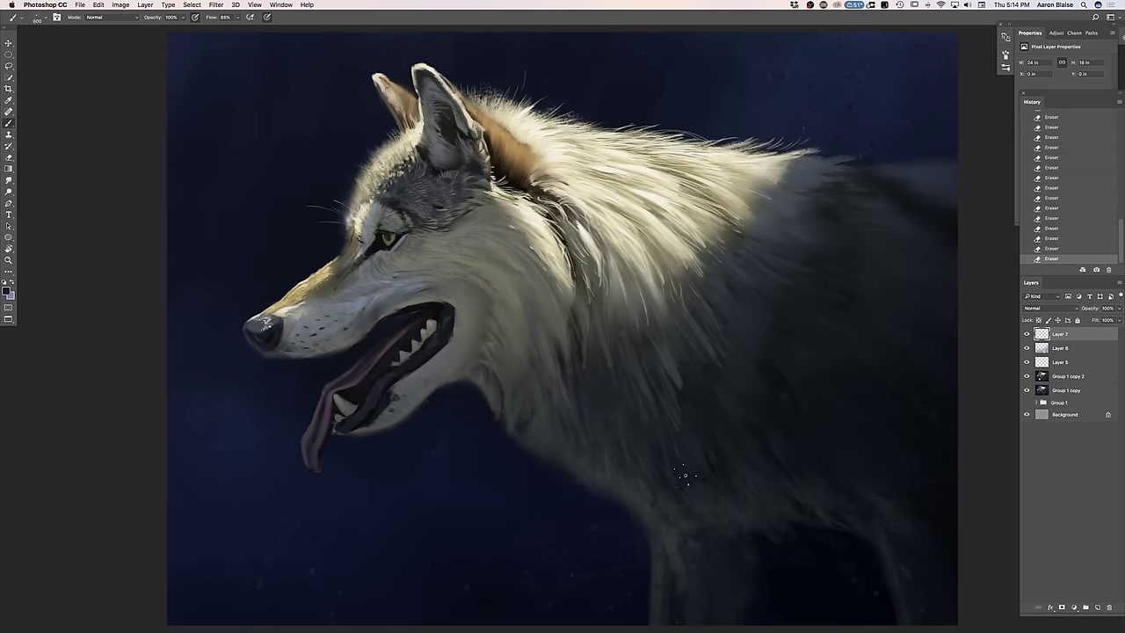
Set the foreground color to dark warm grey #32312b and choose a small textured fur brush preset
left_click(8, 295)
left_click(328, 284)
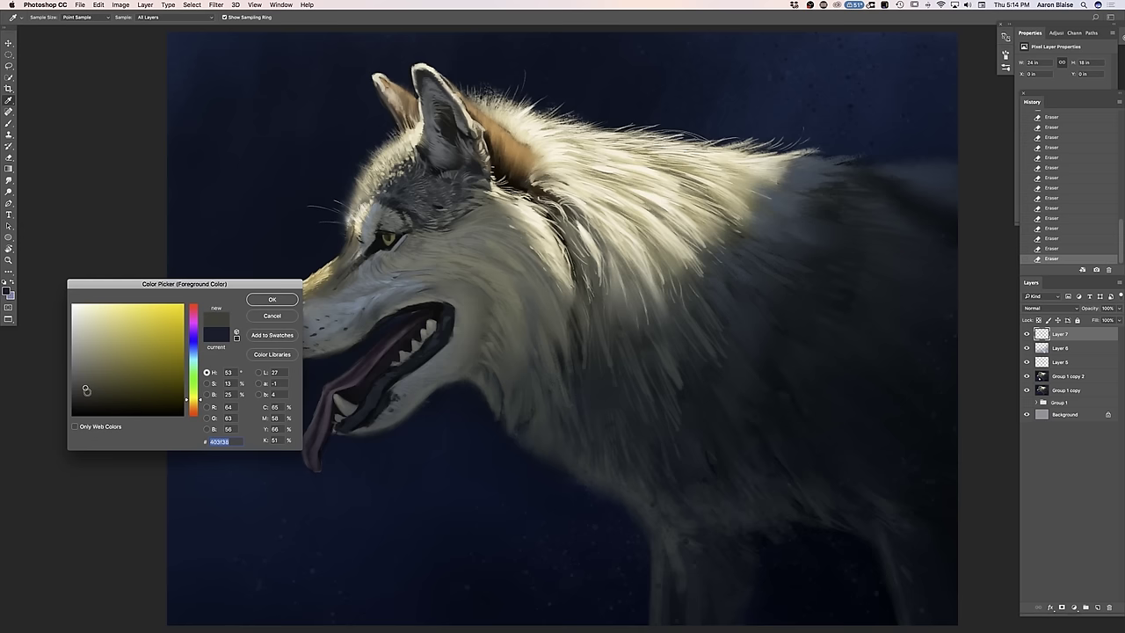
left_click(272, 299)
key("b")
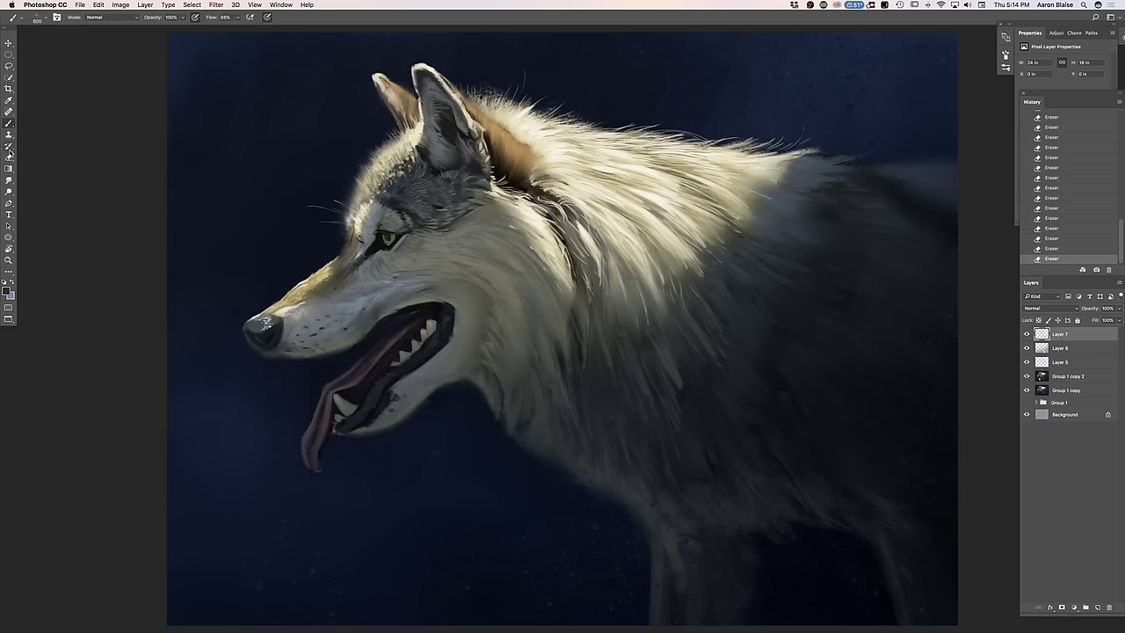
left_click(42, 19)
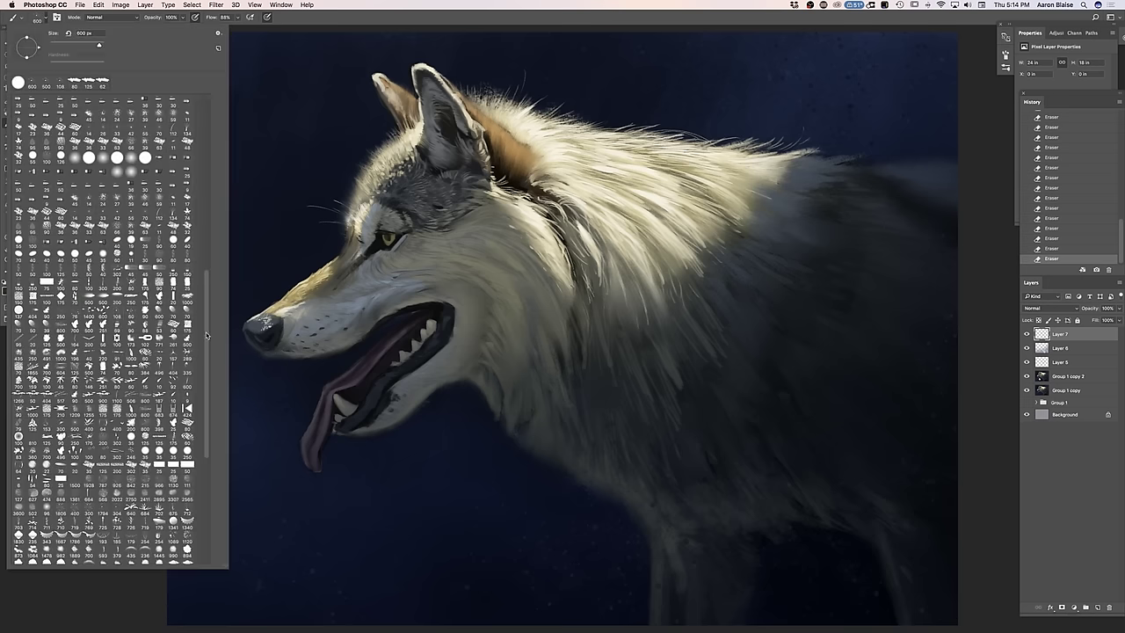
scroll(203, 132, "up", 10)
left_click(19, 101)
left_click(339, 22)
Brush short dark hair strokes along the bridge of the muzzle, from just below the brow toward the nose
left_click_drag(350, 268, 361, 258)
mouse_move(359, 262)
left_mouse_down()
mouse_move(368, 255)
mouse_move(339, 275)
mouse_move(357, 261)
left_mouse_up()
left_click_drag(353, 265, 356, 261)
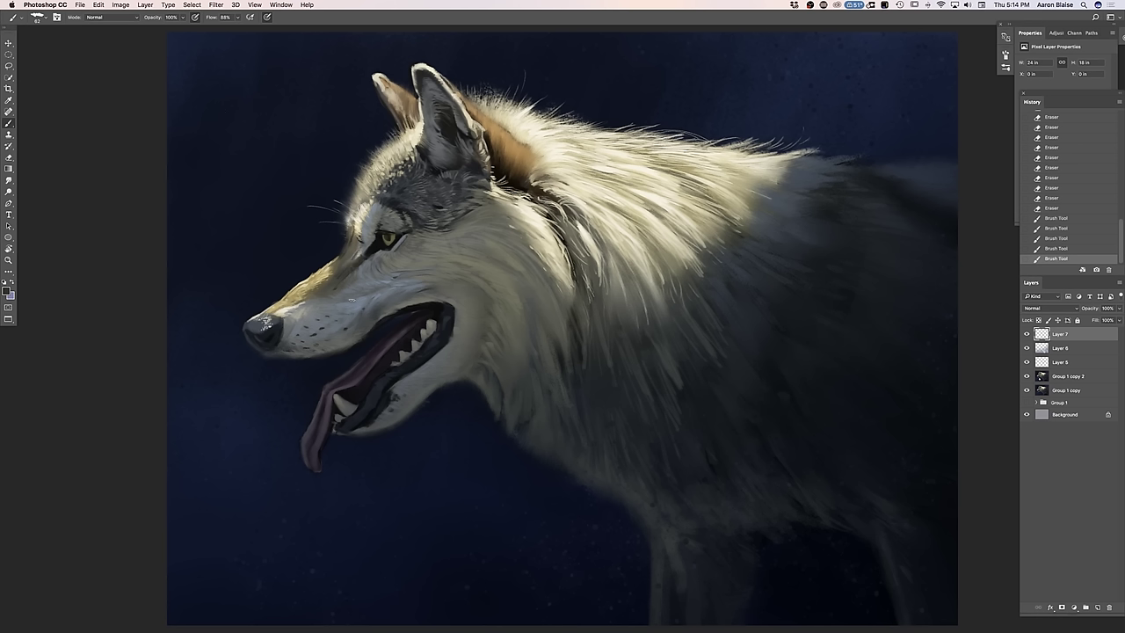
left_click_drag(349, 272, 340, 273)
left_click_drag(344, 279, 335, 278)
left_click_drag(341, 283, 334, 279)
left_click_drag(339, 284, 327, 287)
left_click_drag(330, 286, 322, 292)
left_click_drag(325, 291, 320, 295)
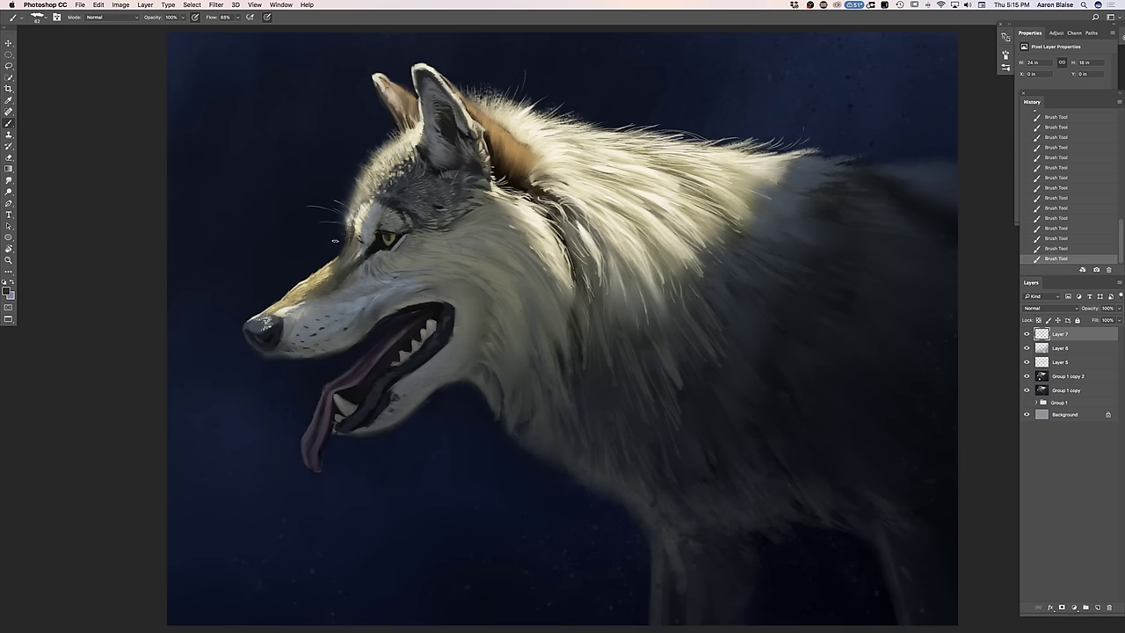
Darken the foreground color to near-black #141410
left_click(7, 292)
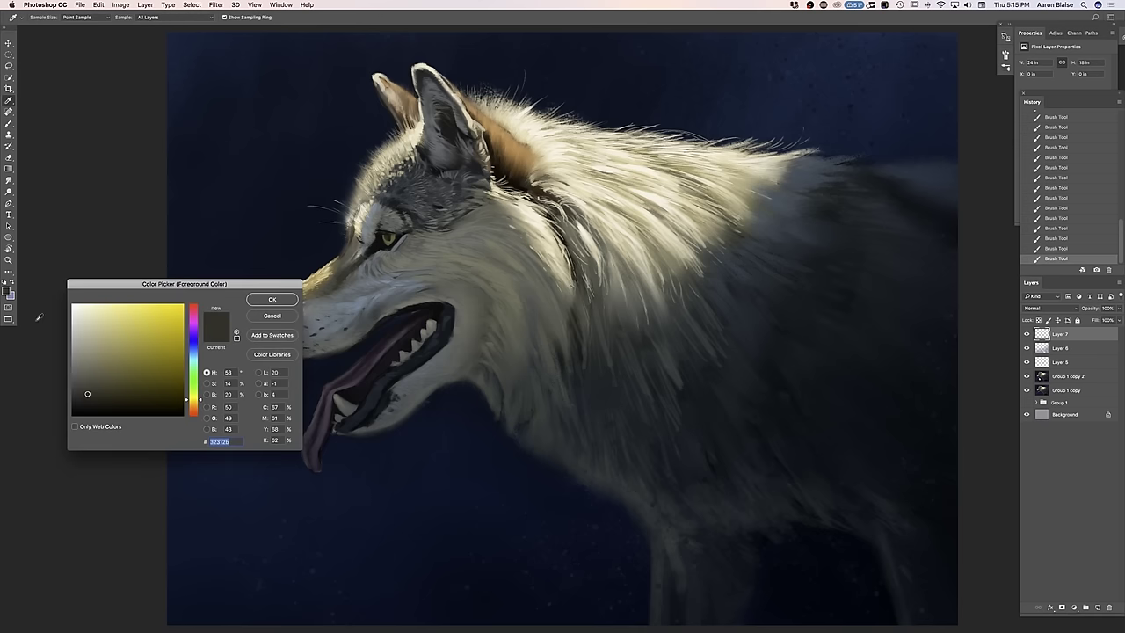
left_click_drag(94, 397, 94, 407)
left_click(261, 303)
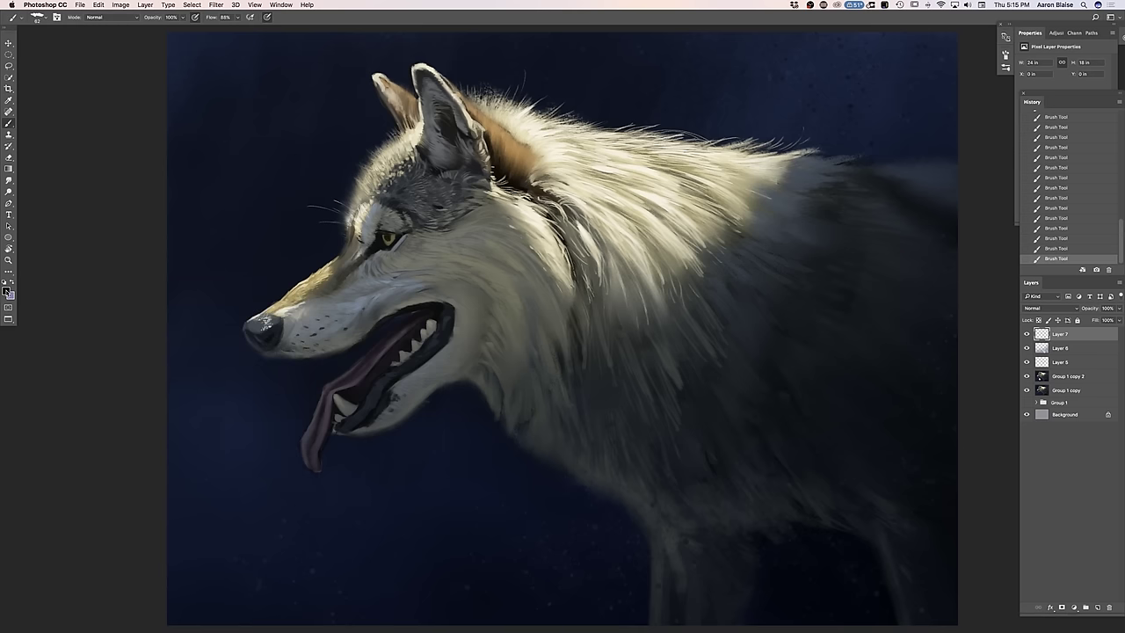
left_click(7, 293)
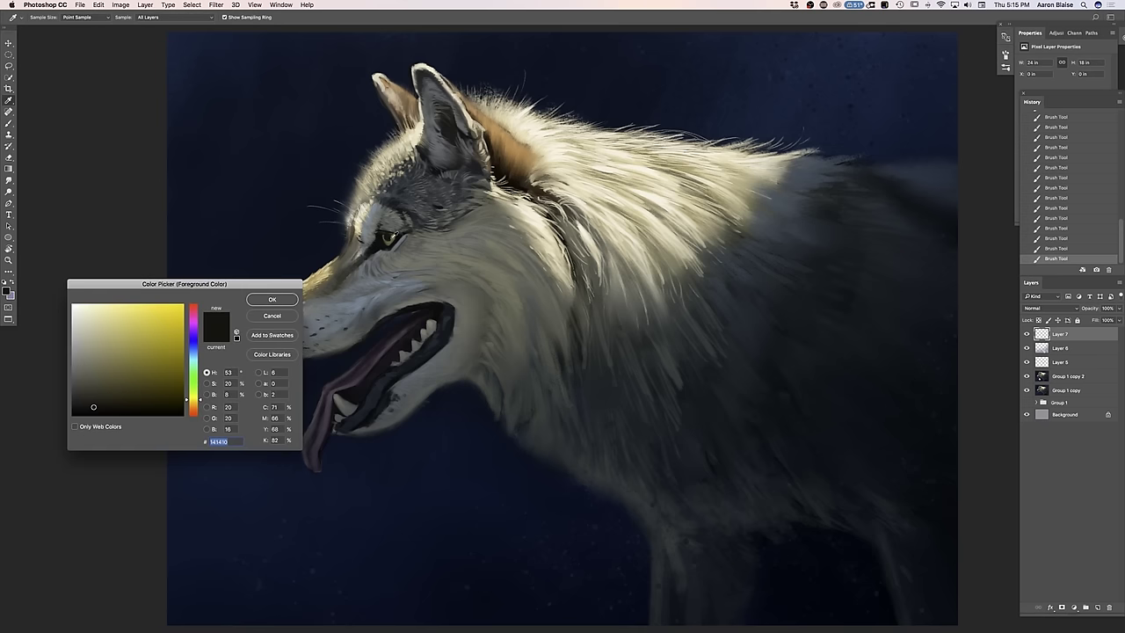
left_click(390, 243)
left_click(262, 315)
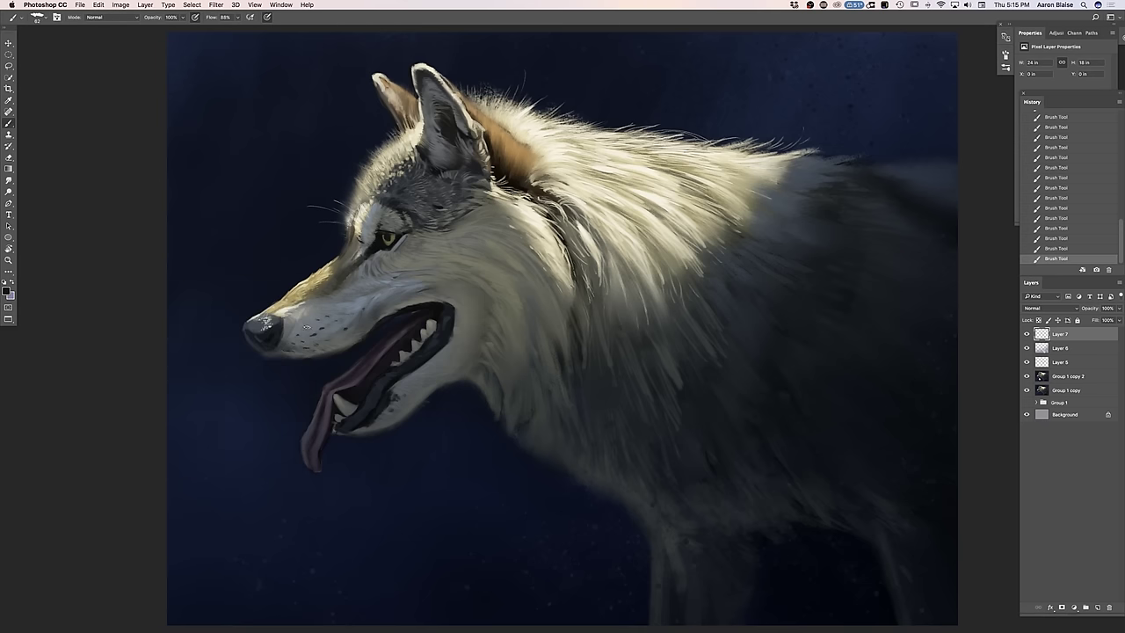
Add a new layer in Multiply mode and set the foreground color to grey-beige #949078
left_click(1097, 607)
left_click(1028, 309)
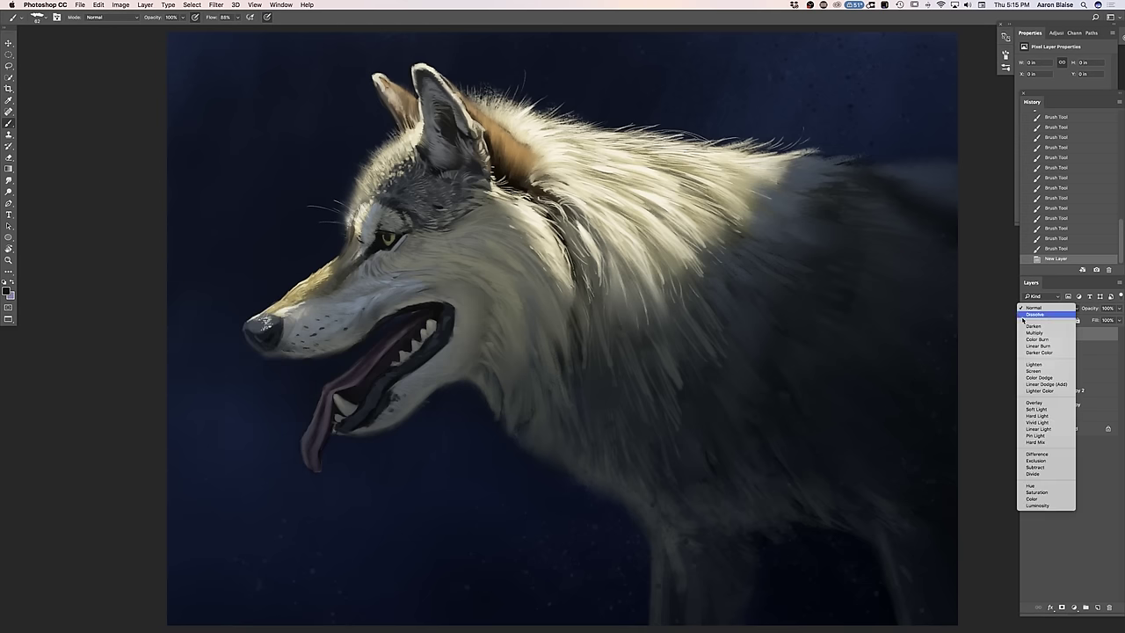
left_click(1024, 334)
left_click(8, 293)
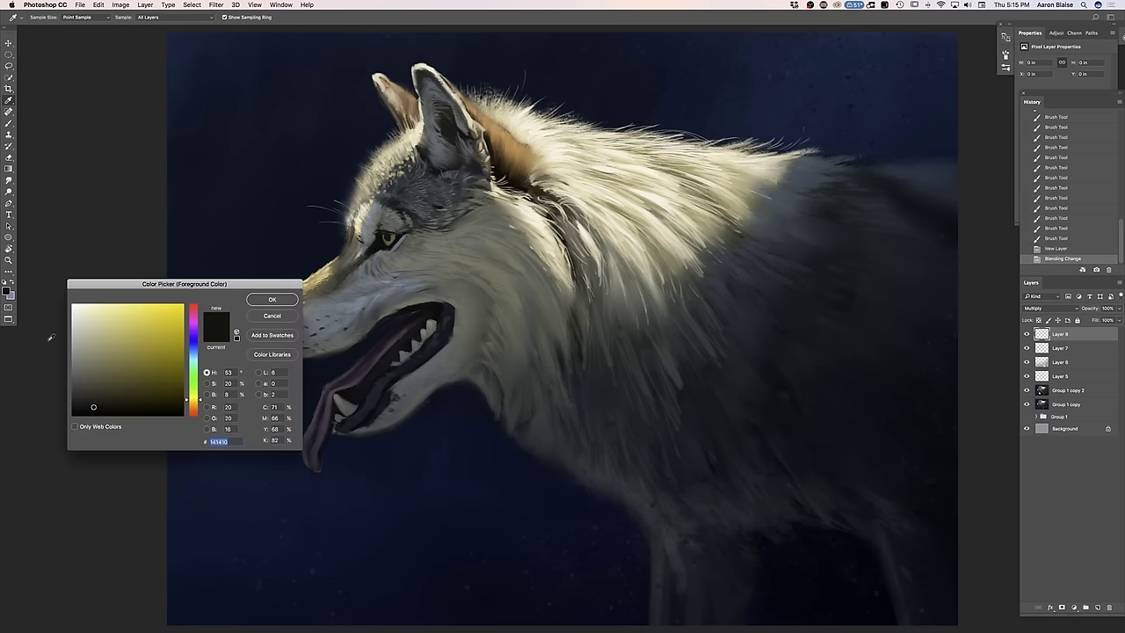
left_click(96, 350)
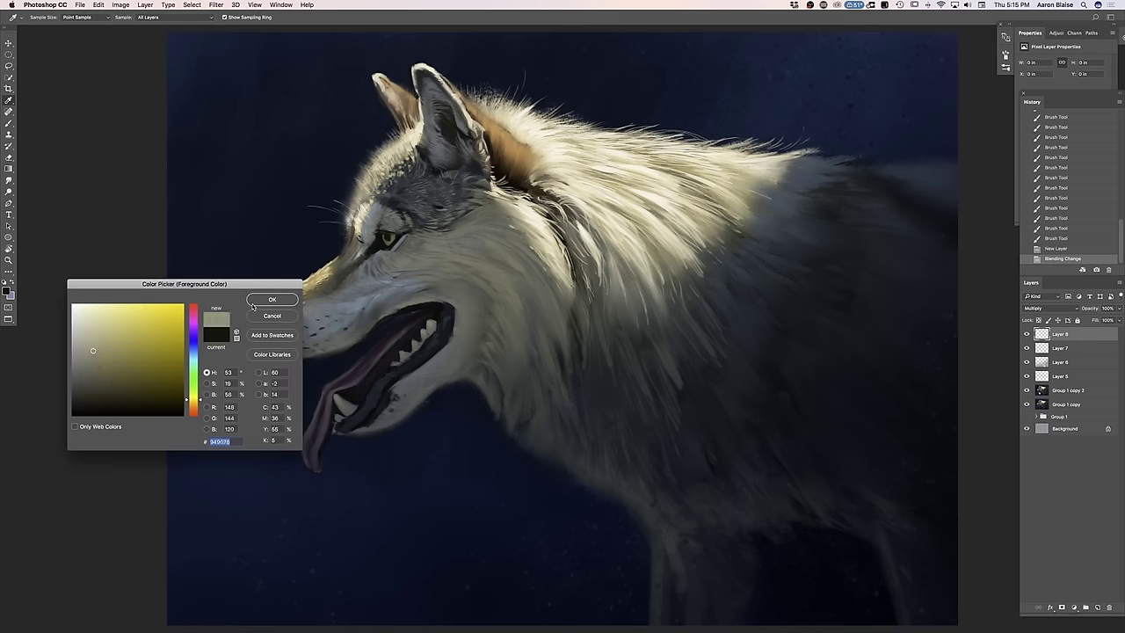
left_click(254, 303)
Dab Multiply shading over the wolf's eye and its rim, readjusting the brush color for the last strokes
left_click(391, 237)
left_click(389, 237)
left_click(388, 238)
left_click(389, 237)
left_click(391, 237)
left_click(391, 237)
left_click(392, 237)
left_click(391, 238)
left_click(390, 237)
left_click(390, 238)
left_click(389, 239)
left_click(388, 240)
left_click(388, 238)
left_click(389, 238)
left_click(387, 235)
left_click(392, 240)
left_click(8, 292)
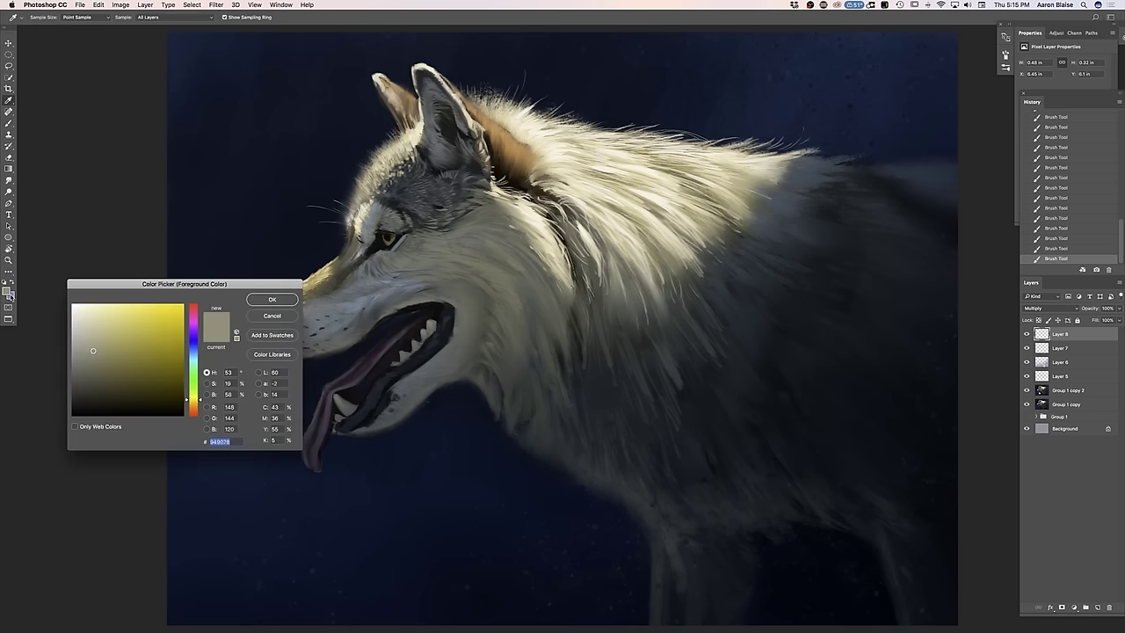
left_click(261, 304)
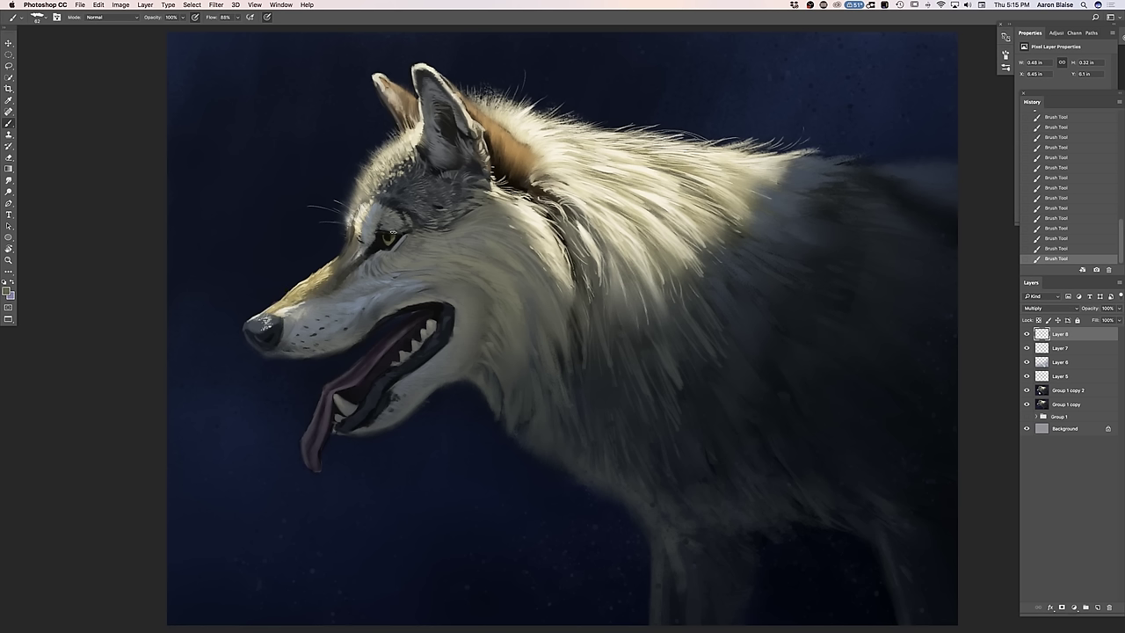
left_click(393, 235)
left_click_drag(382, 238, 393, 241)
Readjust the foreground color to a muted grey tone and add a new Normal layer on top
left_click(11, 294)
left_click(90, 354)
left_click(256, 306)
left_click(1097, 606)
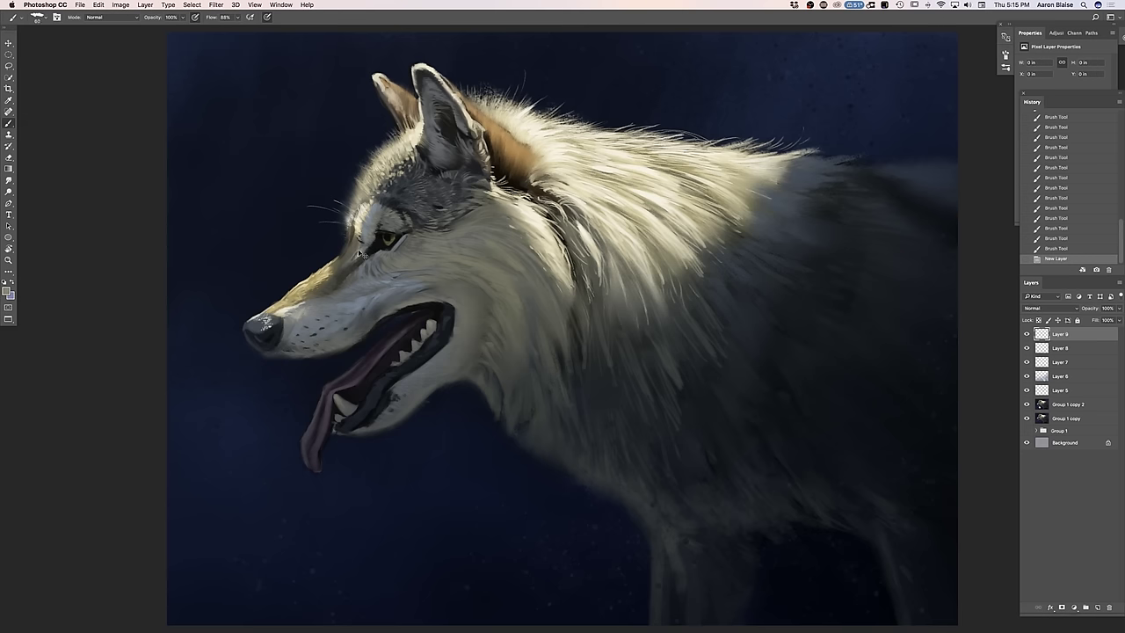
Paint short fine strokes around the wolf's upper eyelid and brow on the new layer
key("super+equal")
left_click(315, 200)
left_click_drag(313, 201, 328, 201)
left_click_drag(316, 200, 328, 201)
left_click_drag(320, 201, 334, 203)
left_click_drag(312, 201, 323, 202)
left_click(315, 202)
left_click(318, 201)
left_click(322, 200)
left_click(323, 197)
left_click(326, 193)
left_click(329, 191)
left_click_drag(329, 190, 326, 183)
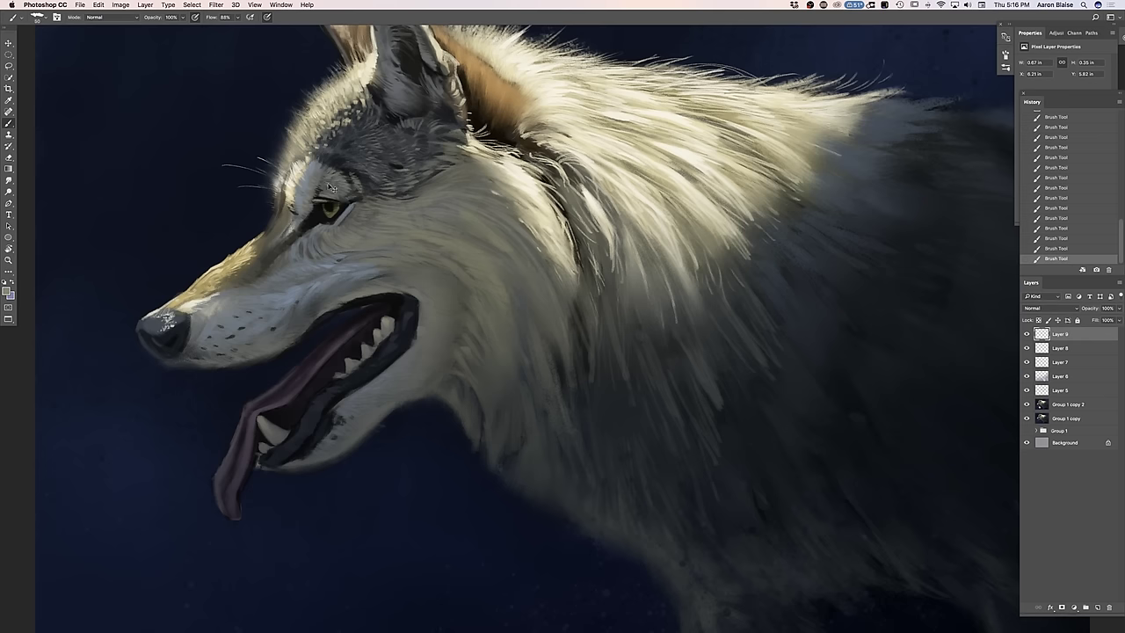
Crop the canvas on all four sides to about 21.04 × 16.6 in around the wolf
key("super+0")
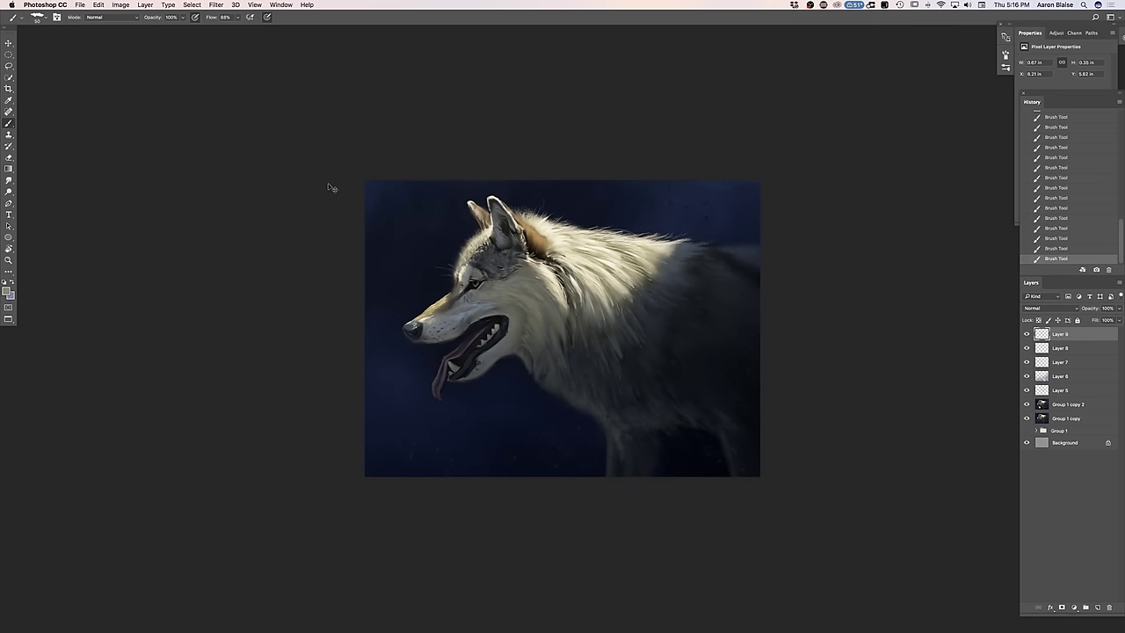
key("super+plus")
key("super+plus")
key("super+minus")
key("super+minus")
key("super+equal")
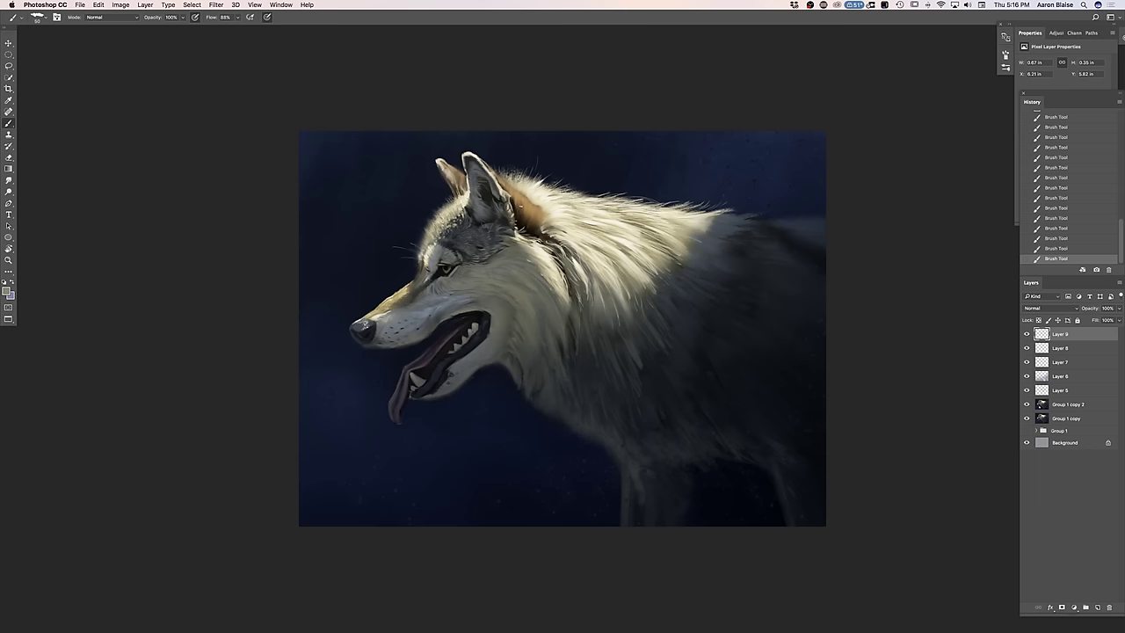
left_click(9, 89)
left_click_drag(825, 329, 806, 329)
left_click_drag(322, 328, 333, 328)
left_click_drag(562, 525, 562, 511)
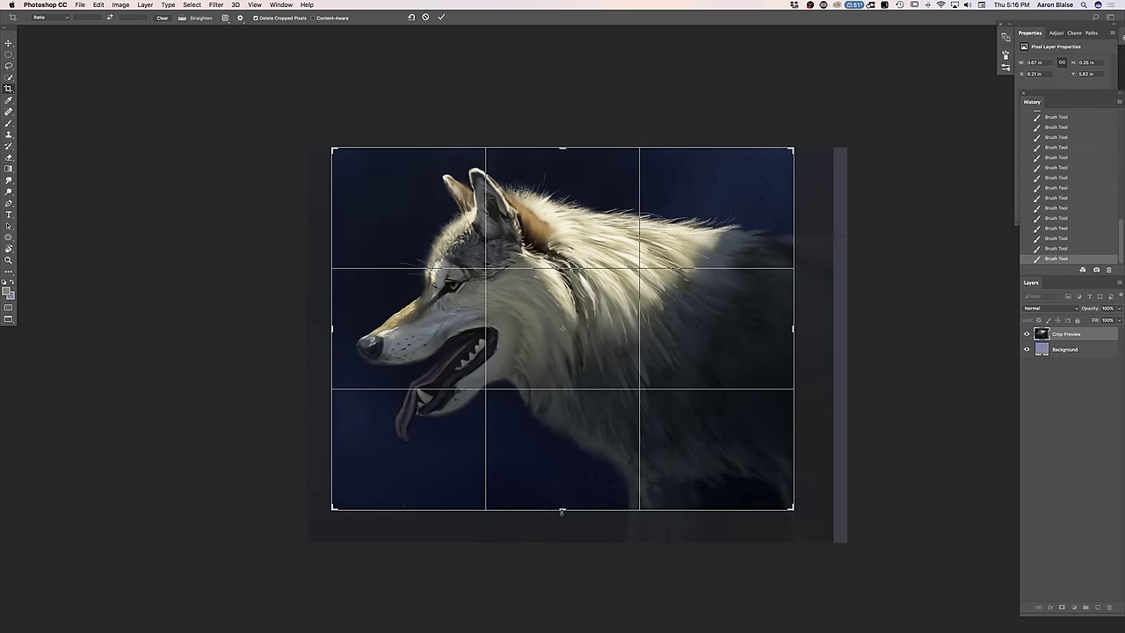
left_click_drag(561, 511, 563, 517)
left_click_drag(562, 144, 560, 142)
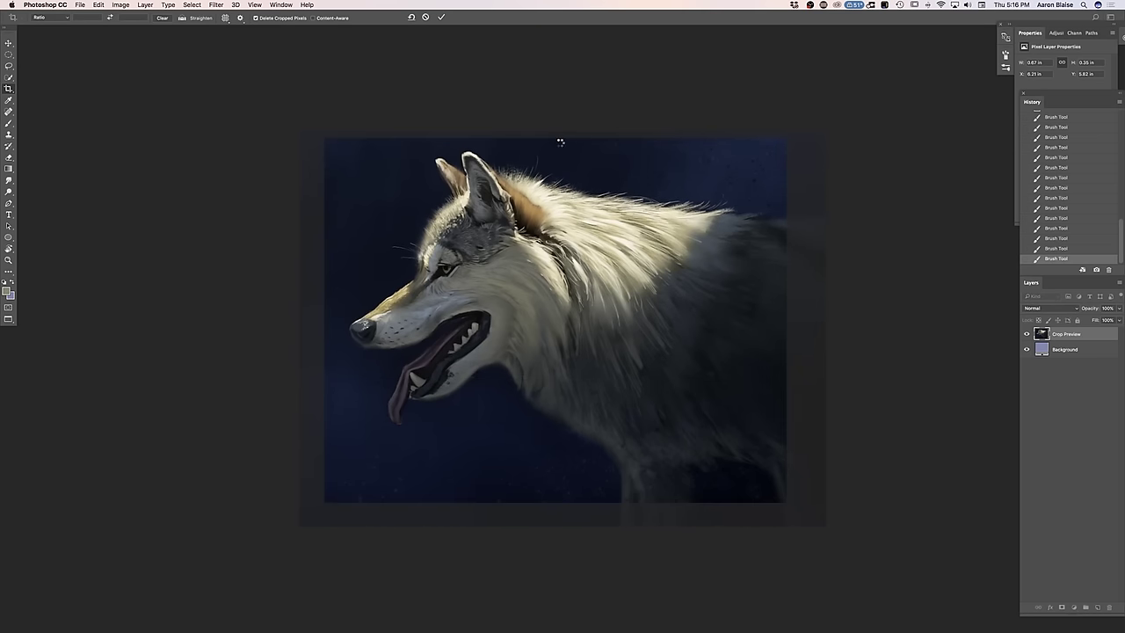
key("Return")
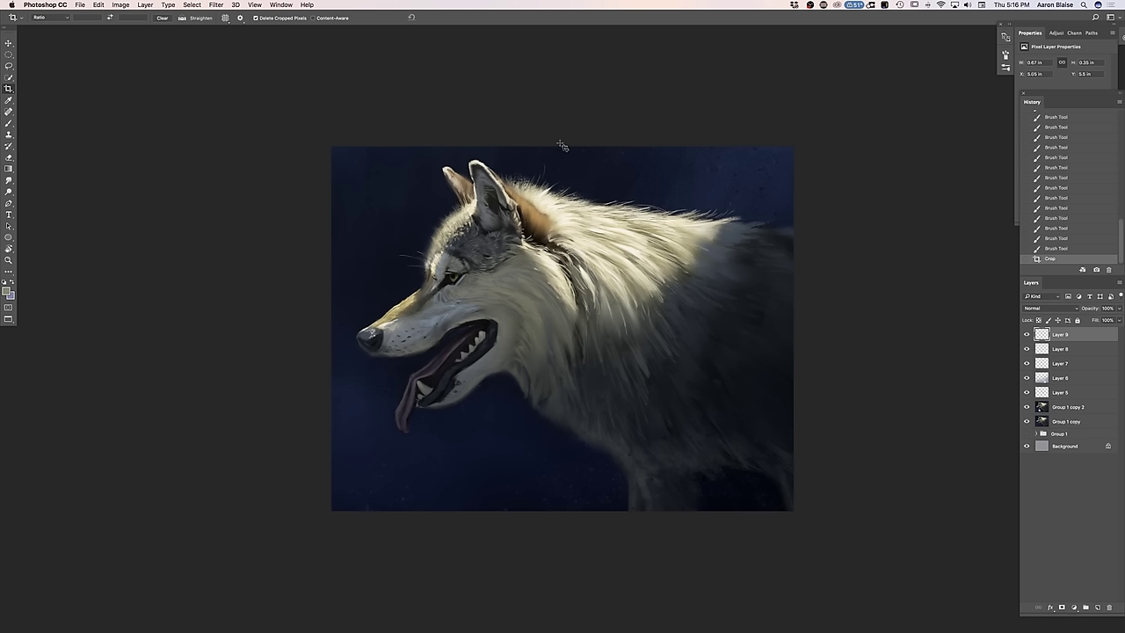
Try a 74 px Tilt-Shift blur on the top layer, with an angled sharp band over the head and neck
left_click(216, 4)
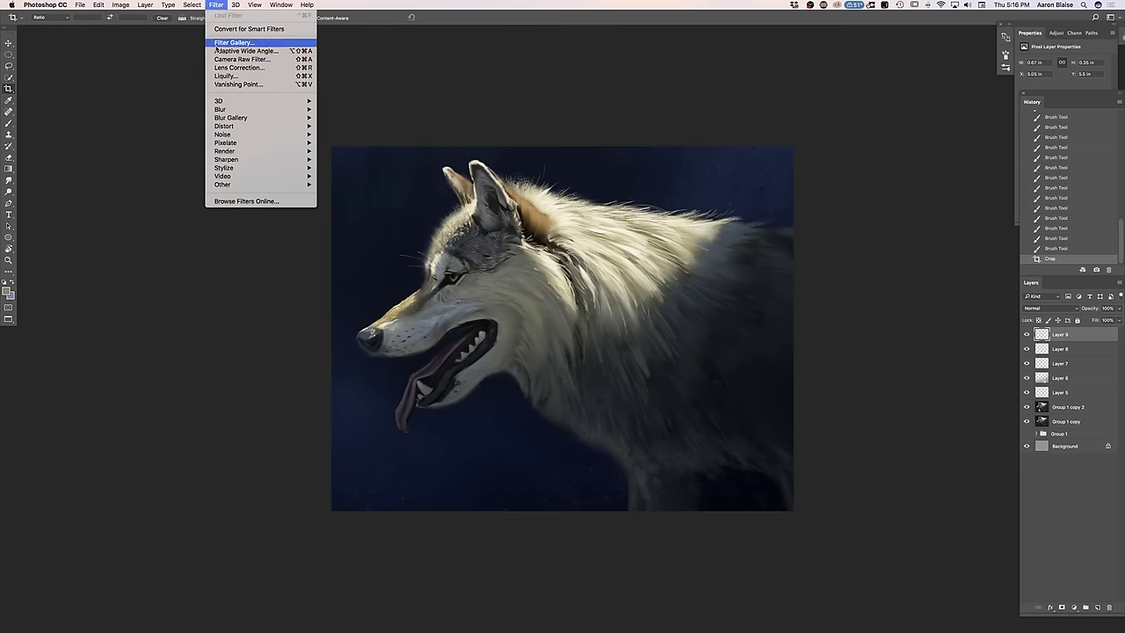
mouse_move(221, 110)
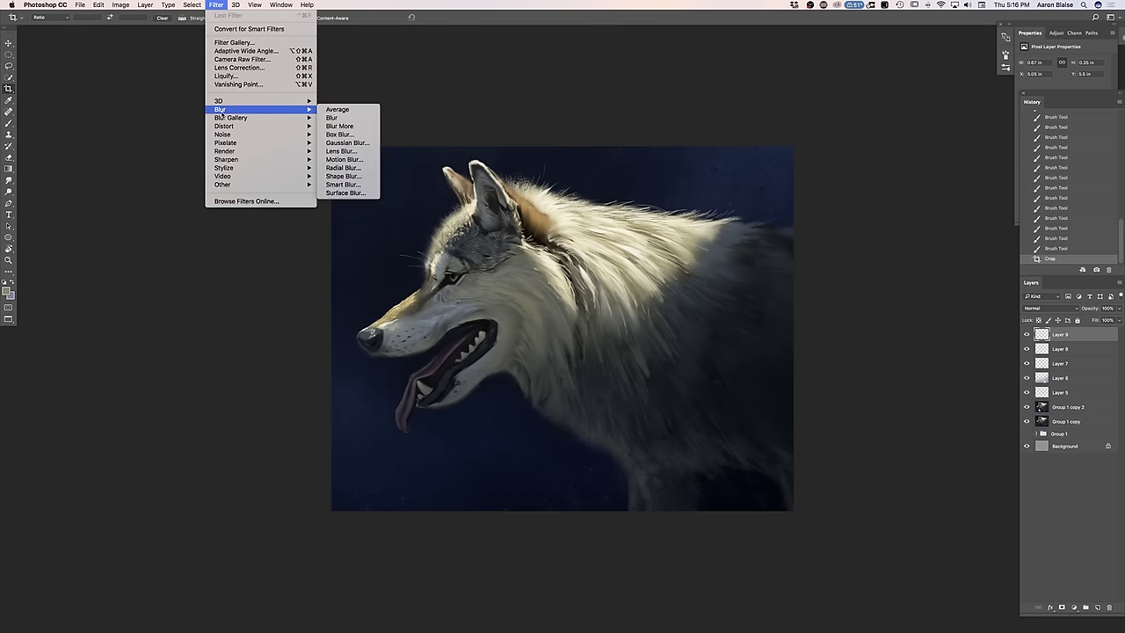
left_click(328, 134)
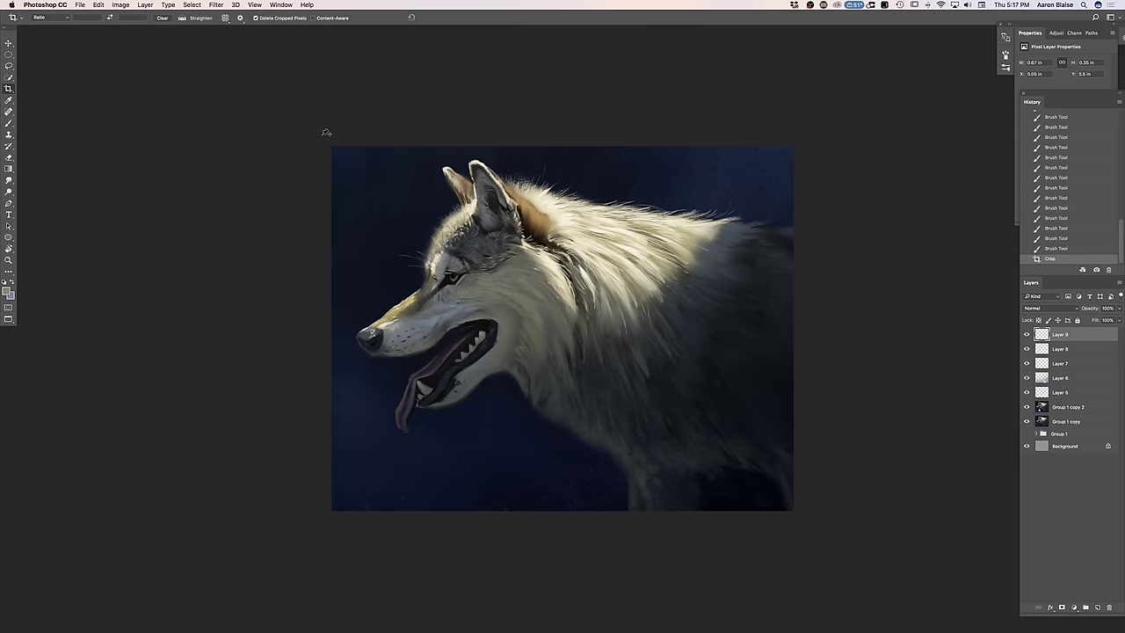
left_click_drag(560, 367, 516, 311)
left_click_drag(516, 393, 369, 331)
left_click_drag(469, 385, 587, 431)
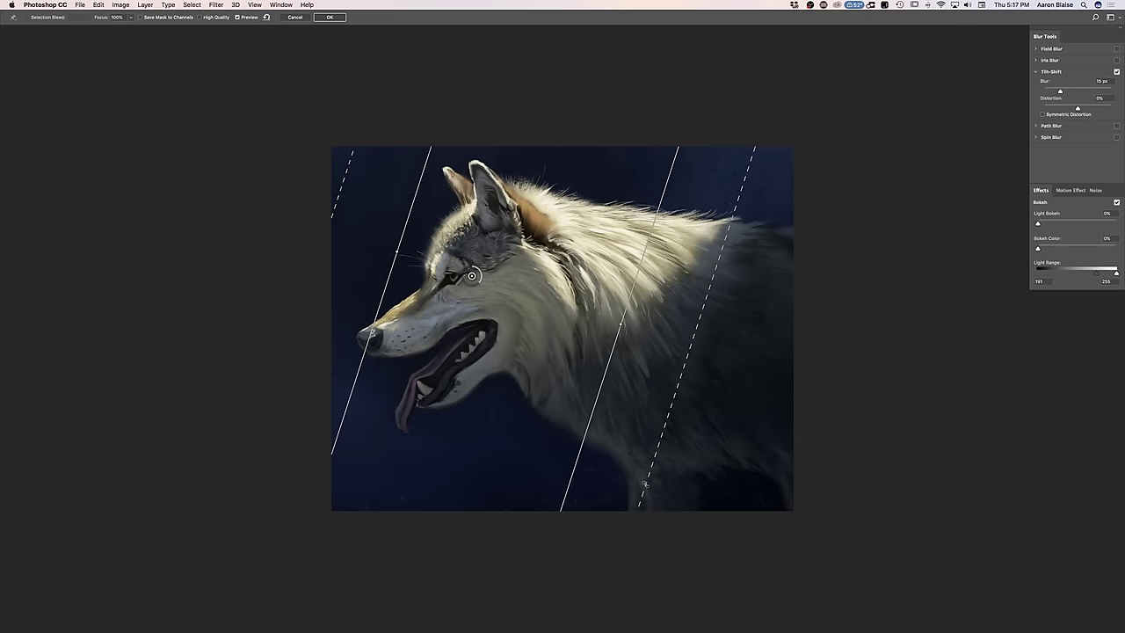
left_click_drag(702, 503, 705, 500)
left_click(1071, 91)
key("h")
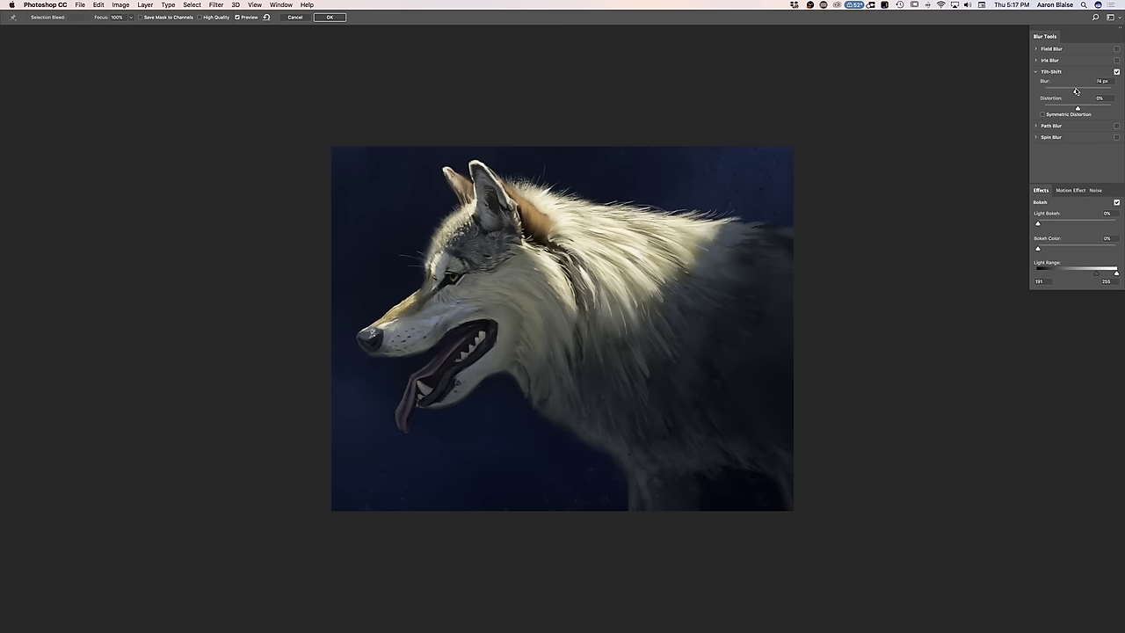
key("Return")
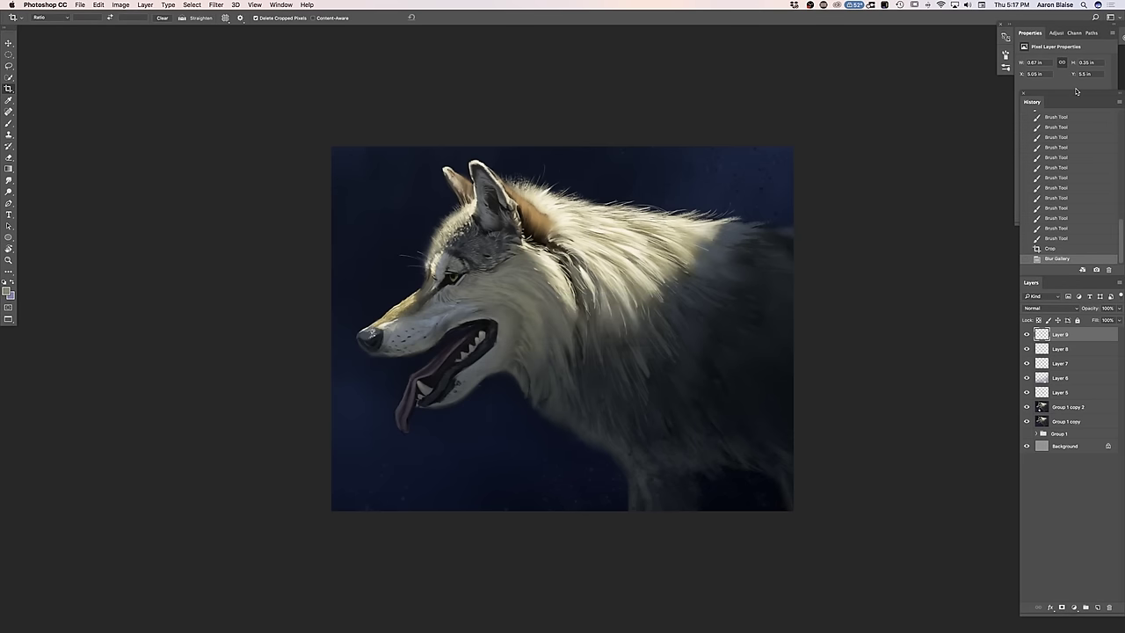
key("super+z")
Toggle the visibility of Group 1 copy 2 and try merging it with all the layers above it
left_click(1026, 407)
left_click(1026, 407)
left_click(1026, 408)
left_click(1026, 408)
left_click(1059, 408, "shift")
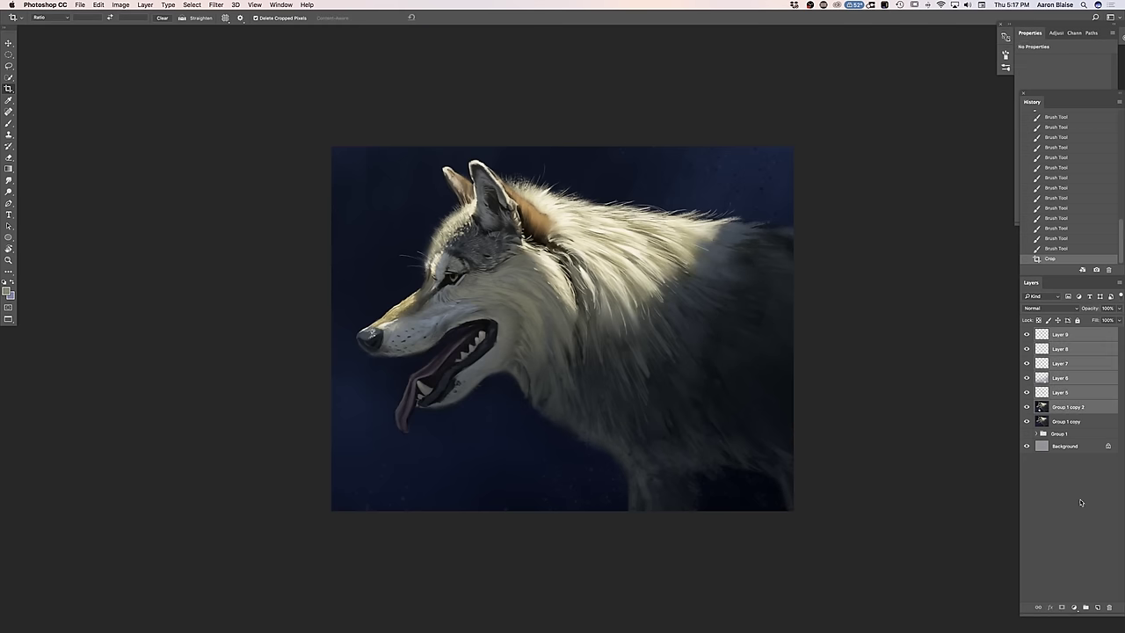
left_click(145, 5)
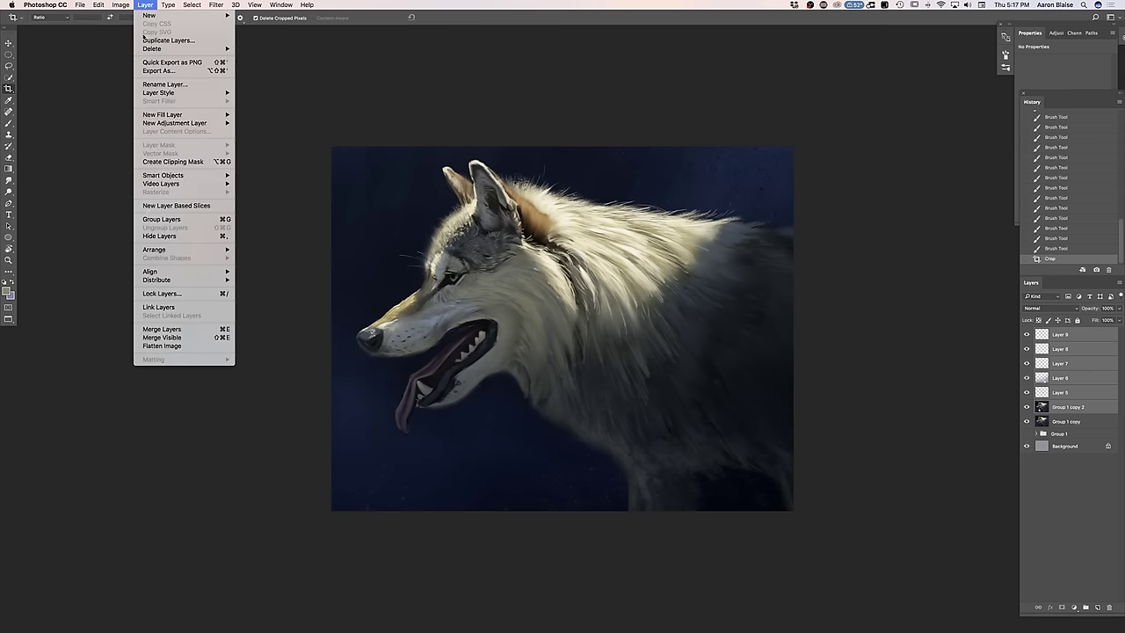
left_click(162, 329)
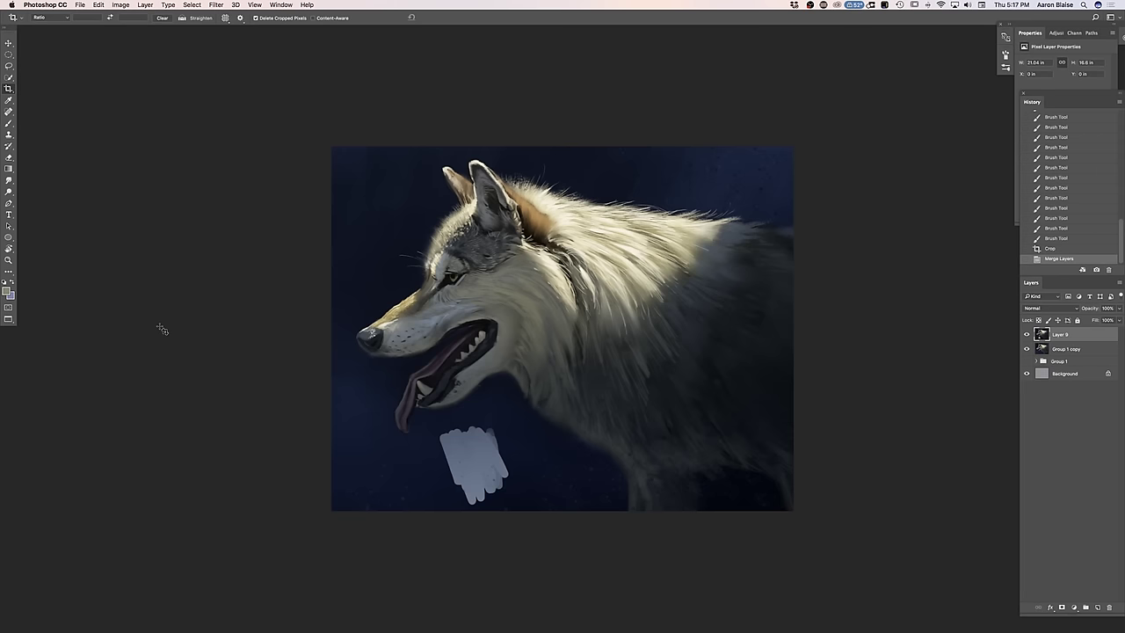
key("super+z")
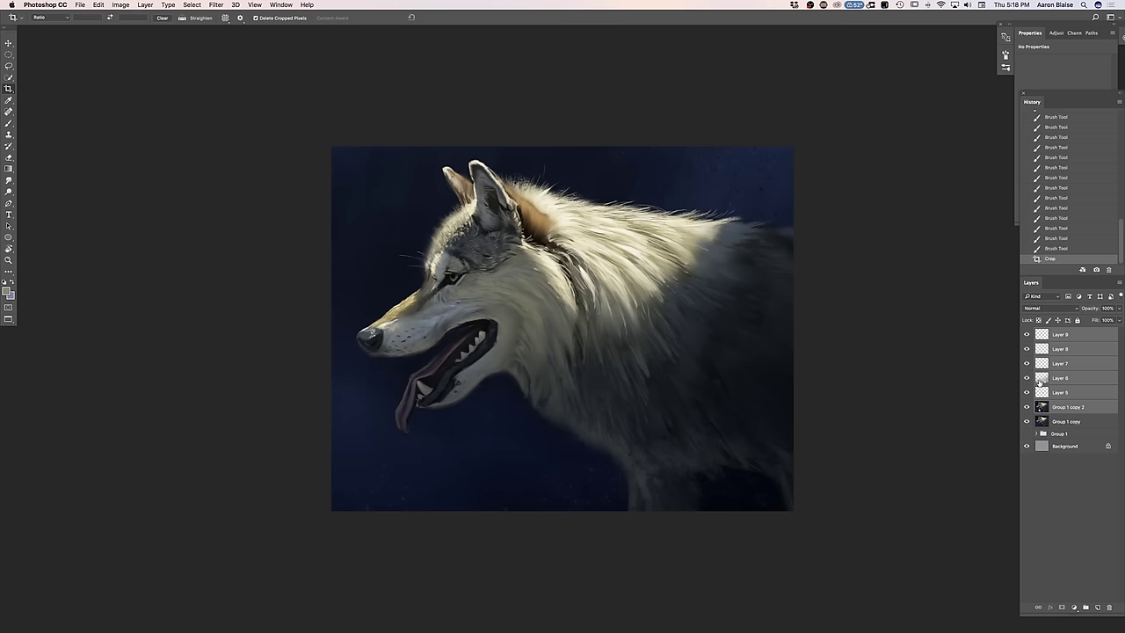
Merge all layers from Layer 9 down to Group 1 copy into one layer and duplicate it
left_click(1058, 337)
left_click(1062, 426, "shift")
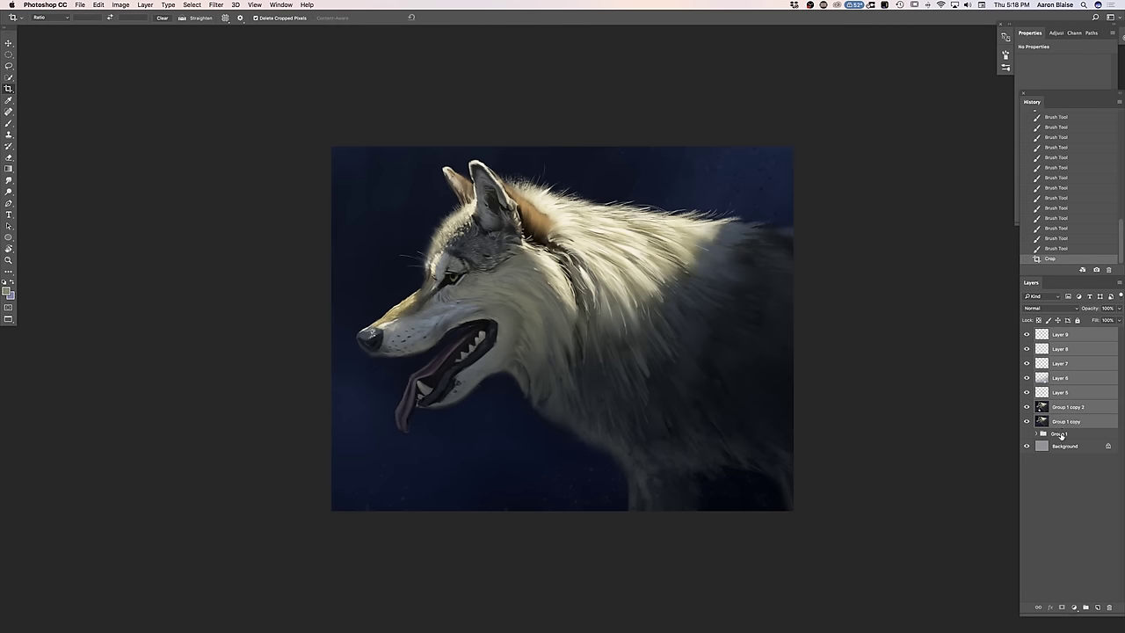
left_click(145, 5)
left_click(158, 327)
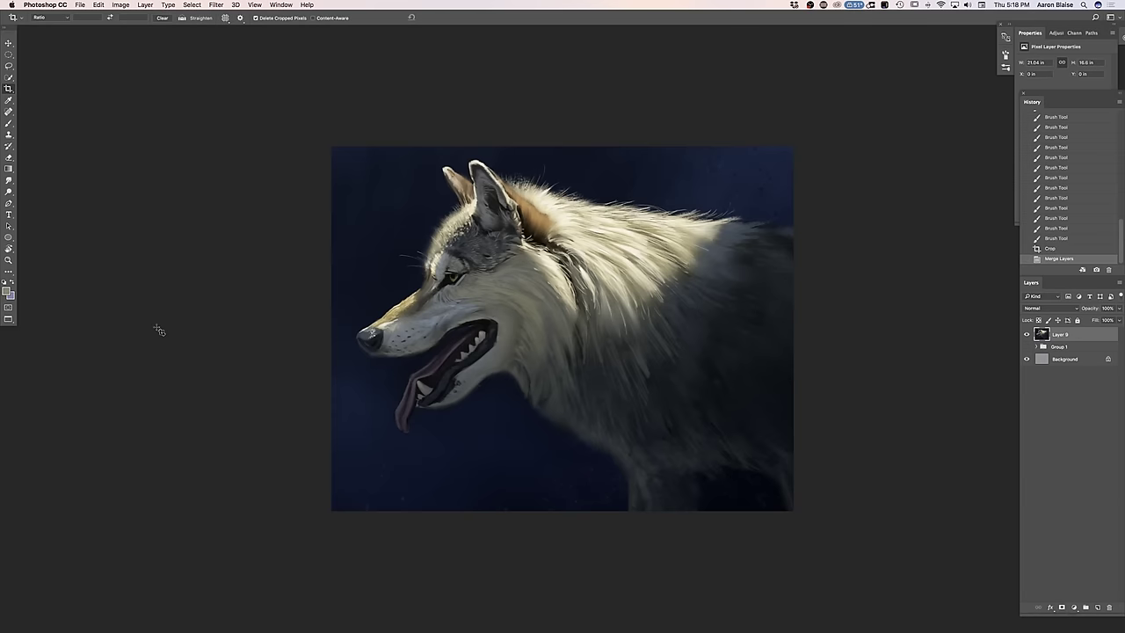
left_click_drag(1061, 337, 1097, 608)
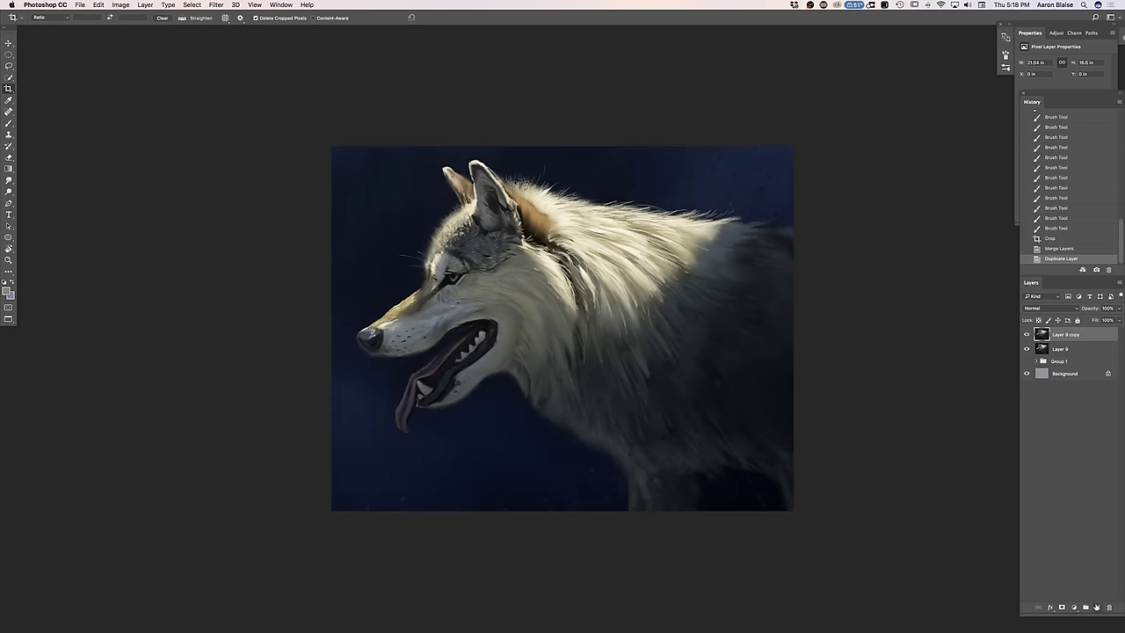
Start a Tilt-Shift blur on Layer 9 copy, with a slanted band widened to keep the head and neck sharp
left_click(215, 4)
mouse_move(217, 104)
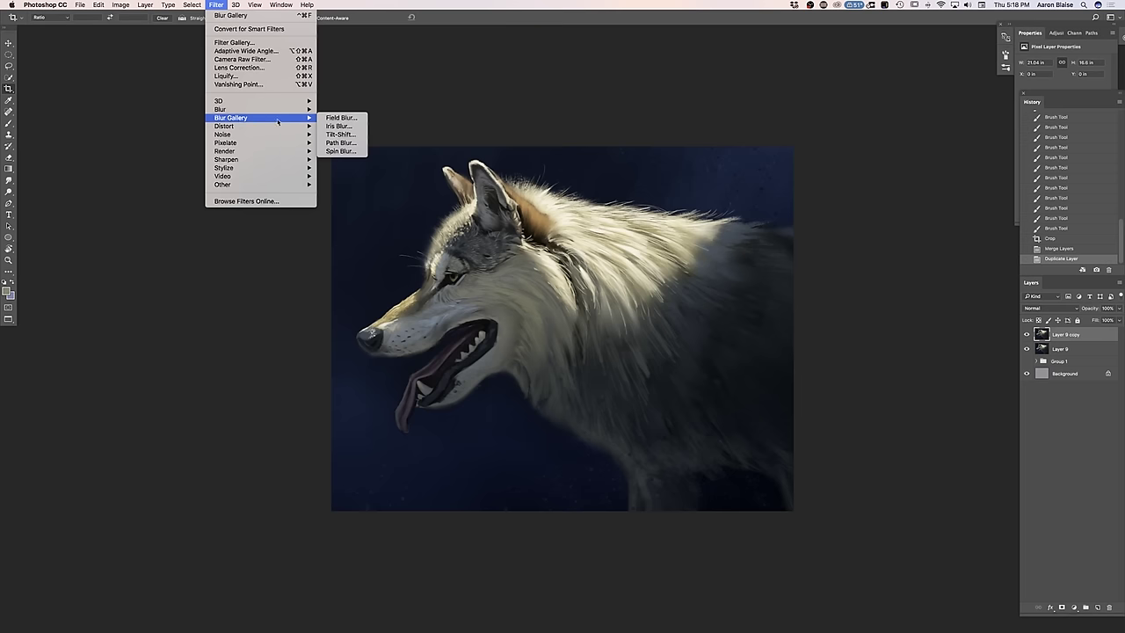
left_click(329, 134)
left_click_drag(562, 365, 524, 316)
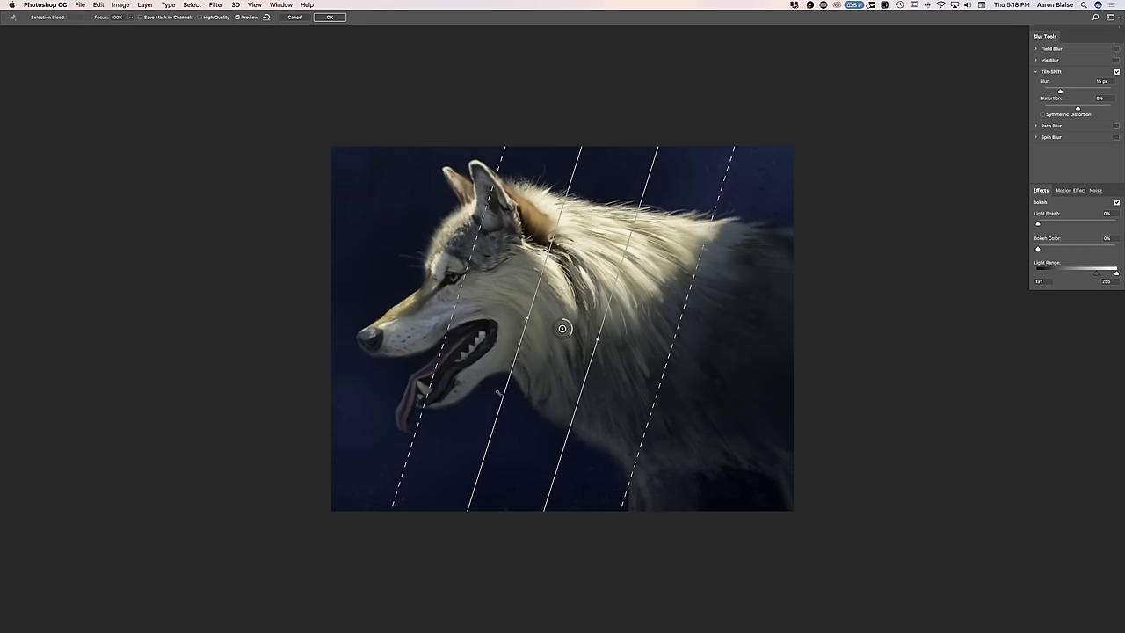
left_click_drag(500, 400, 392, 342)
left_click_drag(562, 455, 593, 442)
left_click_drag(659, 462, 705, 480)
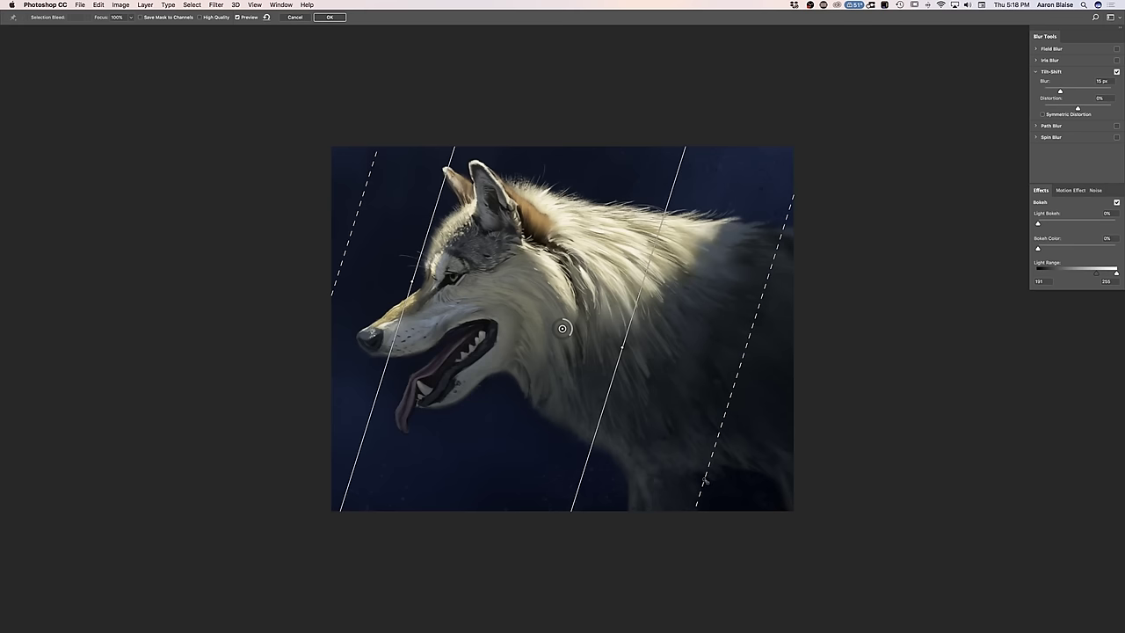
Set the Tilt-Shift blur to 29 px and apply it
left_click(1067, 90)
key("Return")
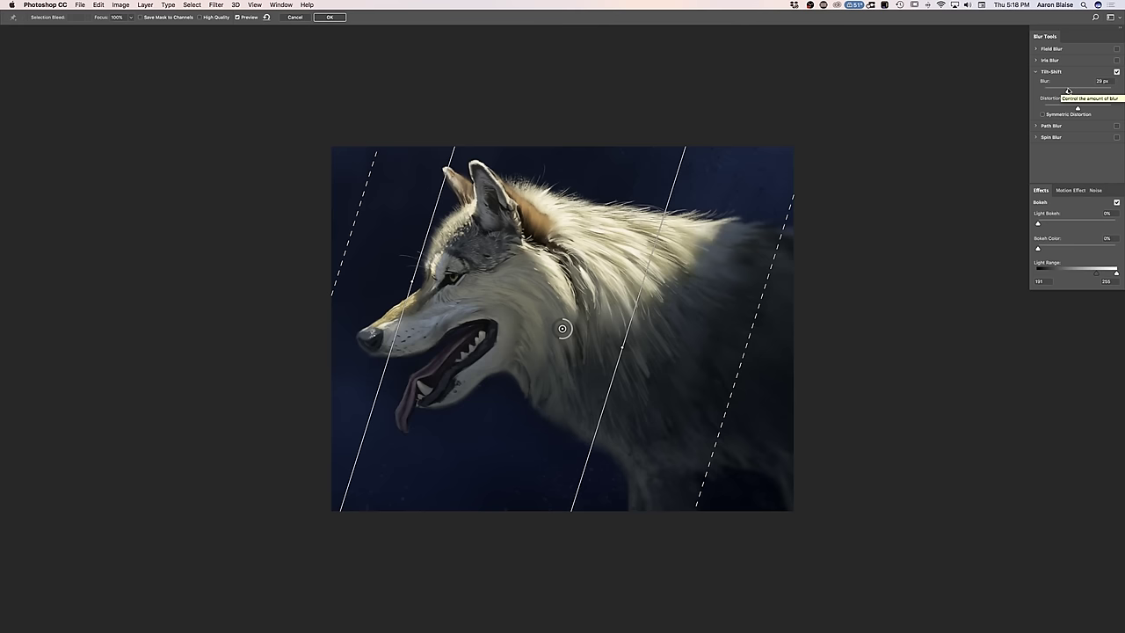
key("h")
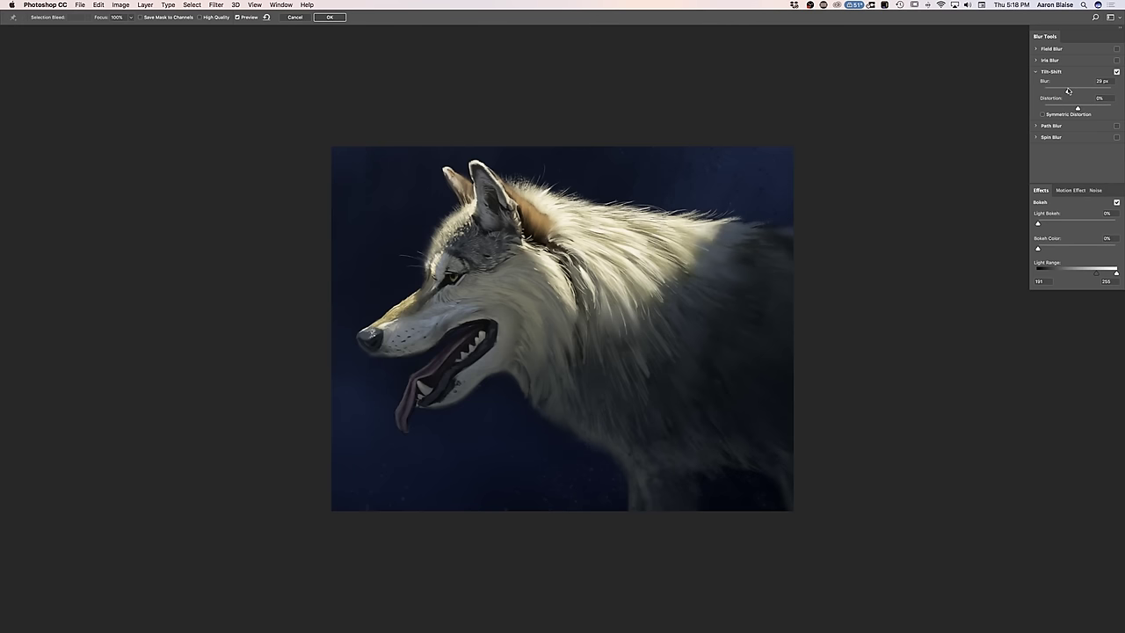
key("Return")
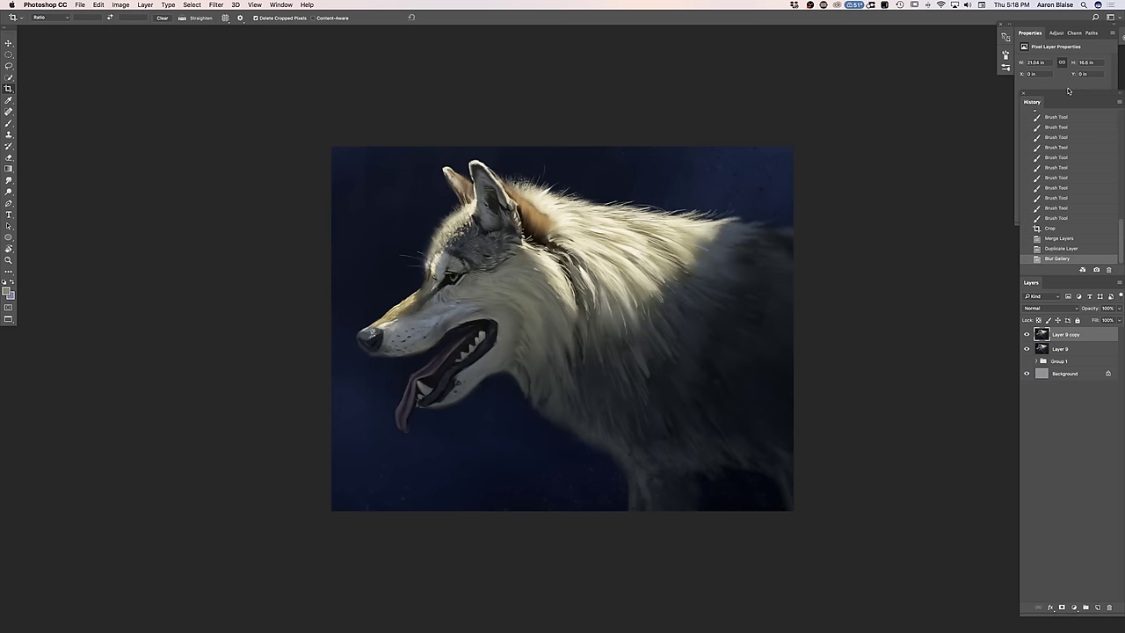
key("super+equal")
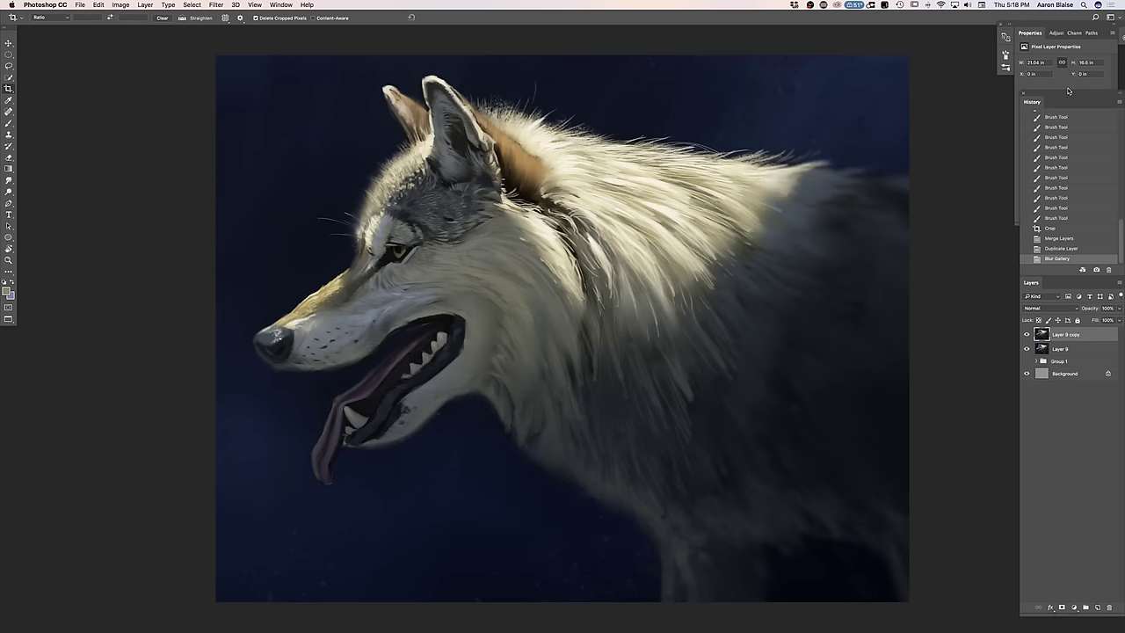
key("super+minus")
Duplicate Layer 9 copy and slightly raise the duplicate's saturation with a Hue/Saturation adjustment
left_click_drag(1059, 335, 1099, 607)
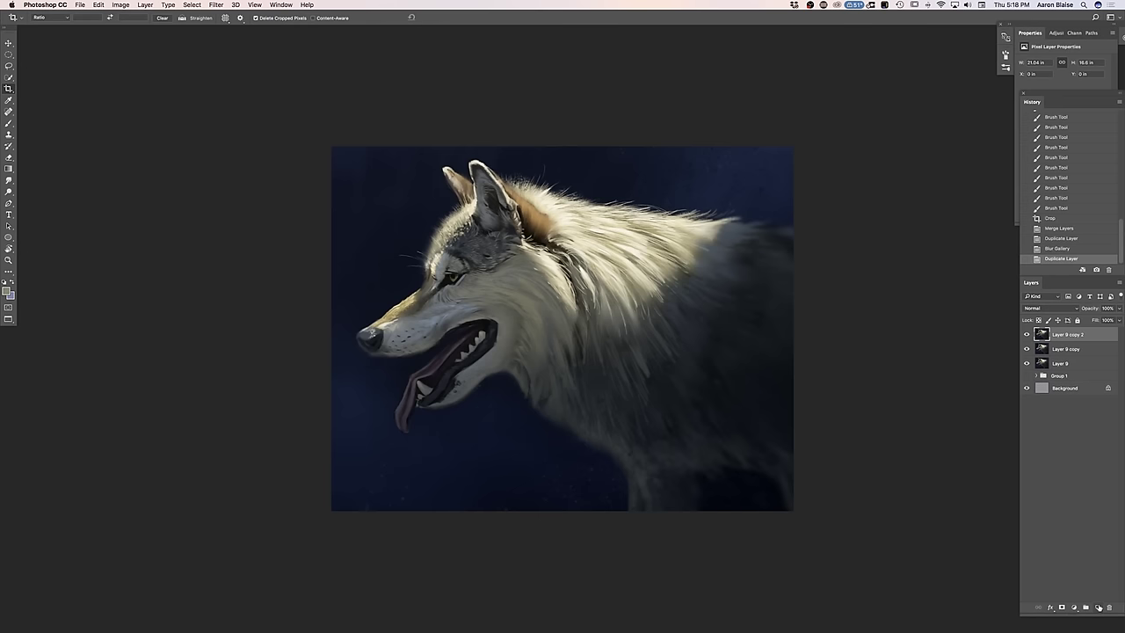
left_click(121, 6)
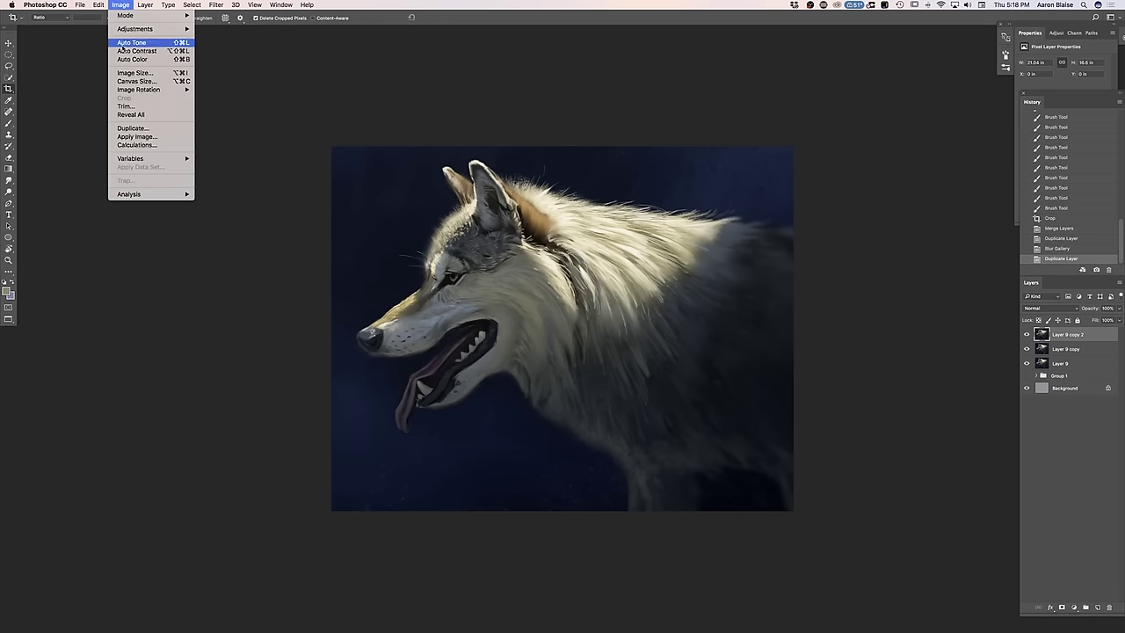
mouse_move(132, 29)
left_click(215, 76)
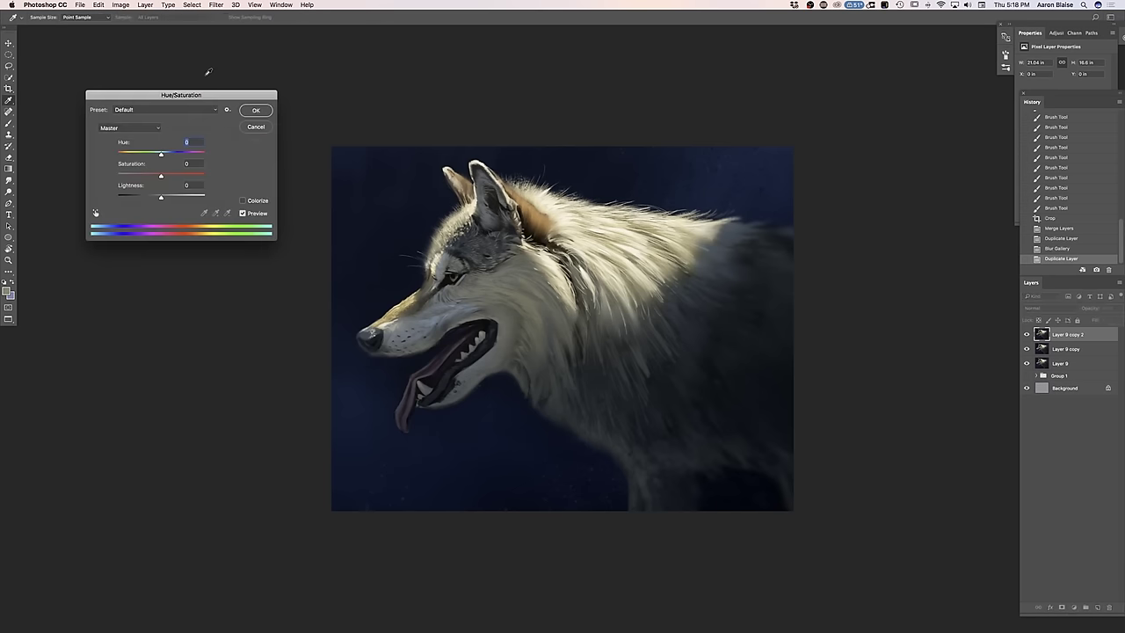
left_click_drag(162, 177, 173, 179)
left_click_drag(174, 178, 172, 178)
left_click(245, 115)
key("c")
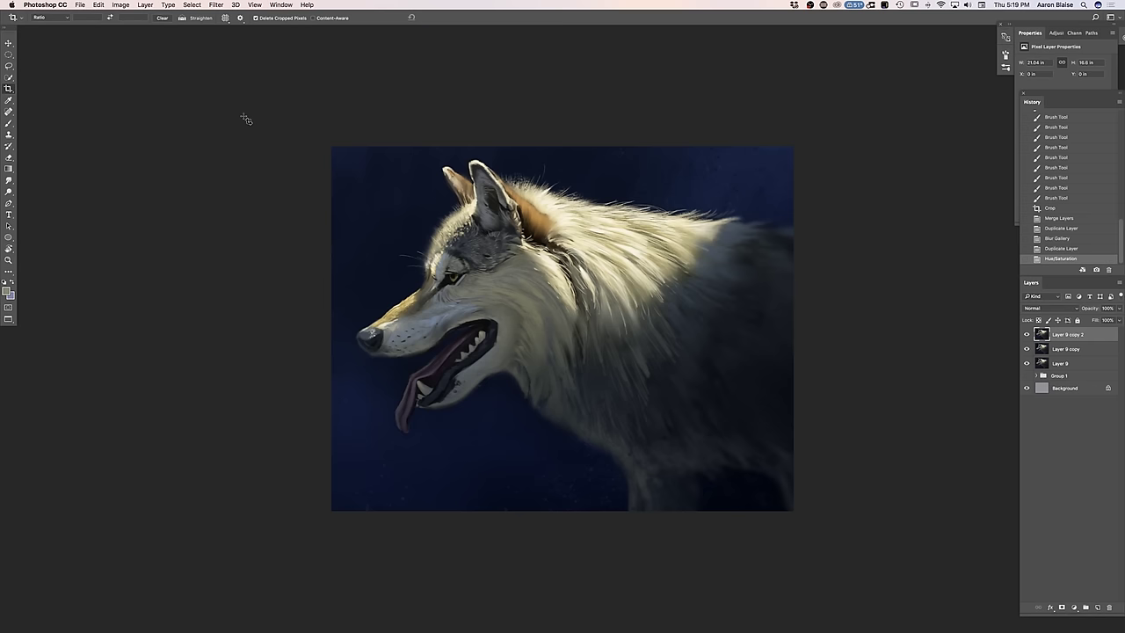
key("super+plus")
key("super+plus")
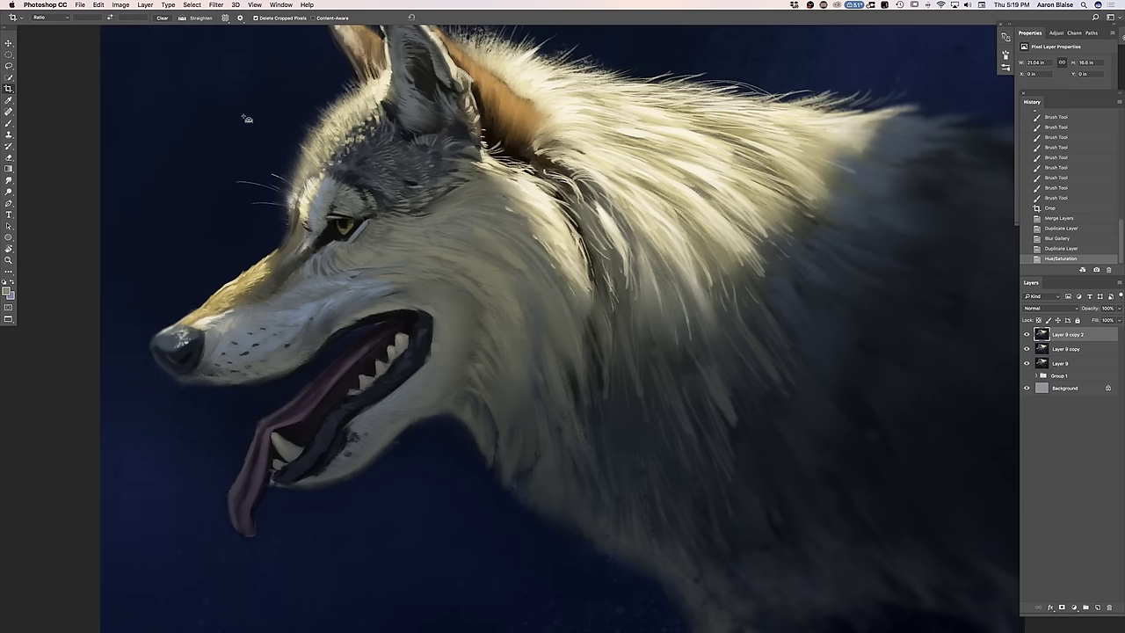
key("super+minus")
key("super+minus")
key("super+minus")
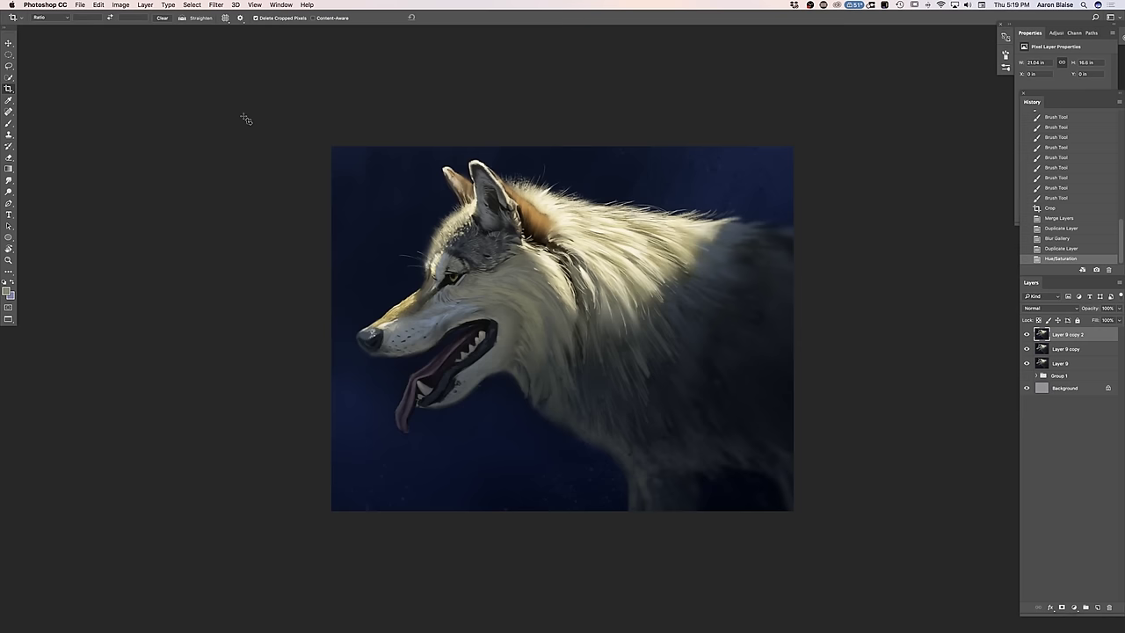
Set up the Smudge tool with the 578 px dotted brush tip and reduce the brush to a small size
key("super+plus")
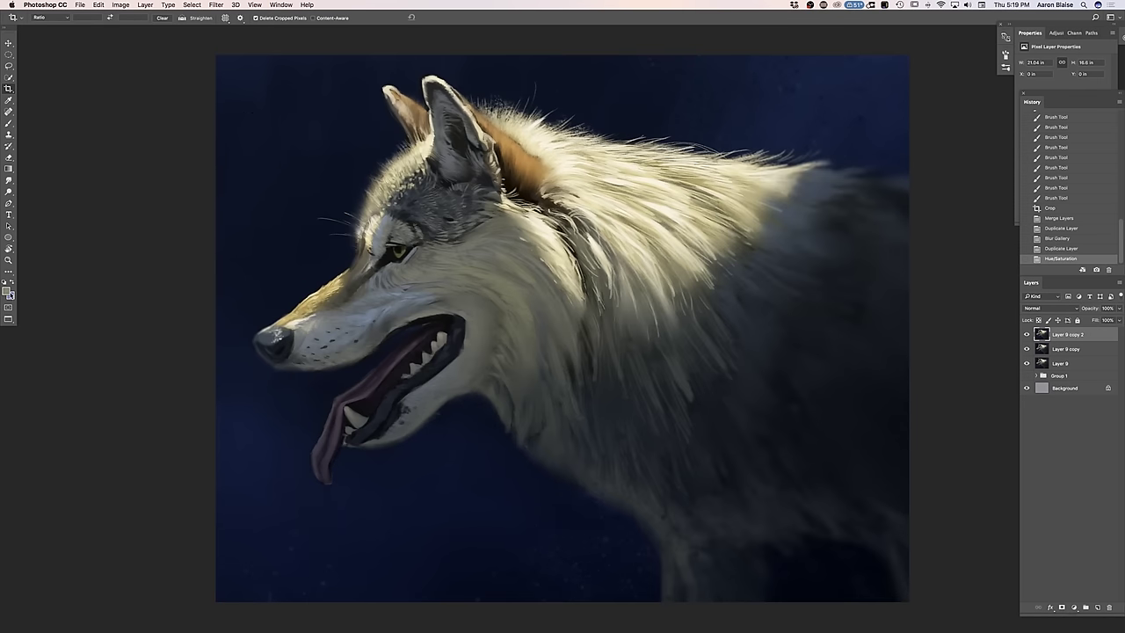
left_click(9, 181)
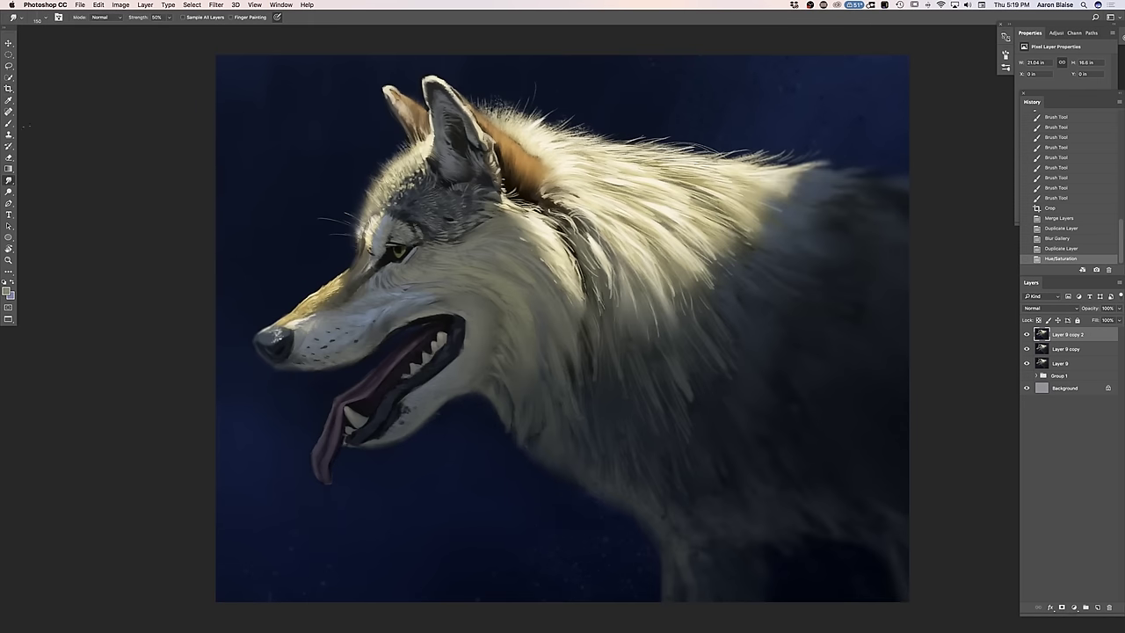
left_click(39, 20)
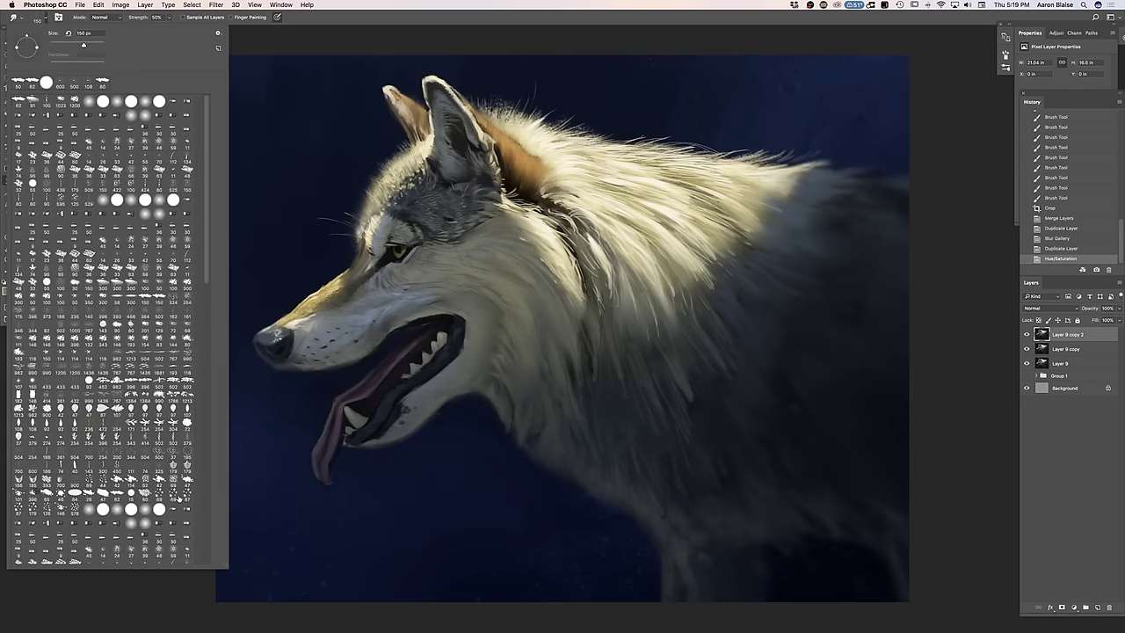
left_click(81, 508)
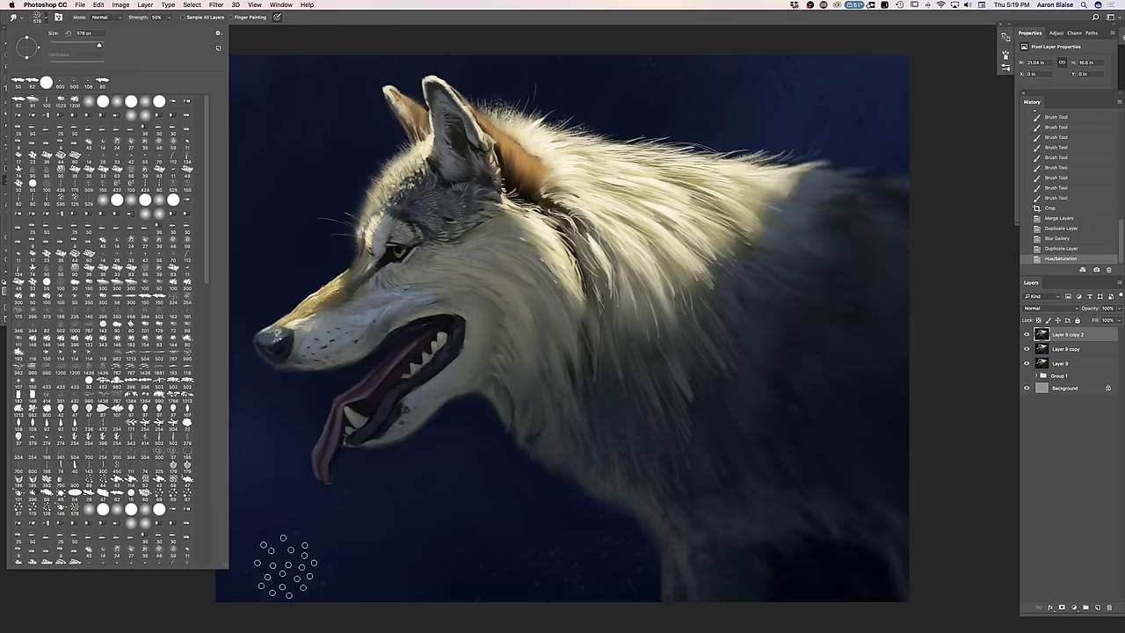
left_click(421, 484)
key("[")
key("[")
key("[")
key("[")
key("[")
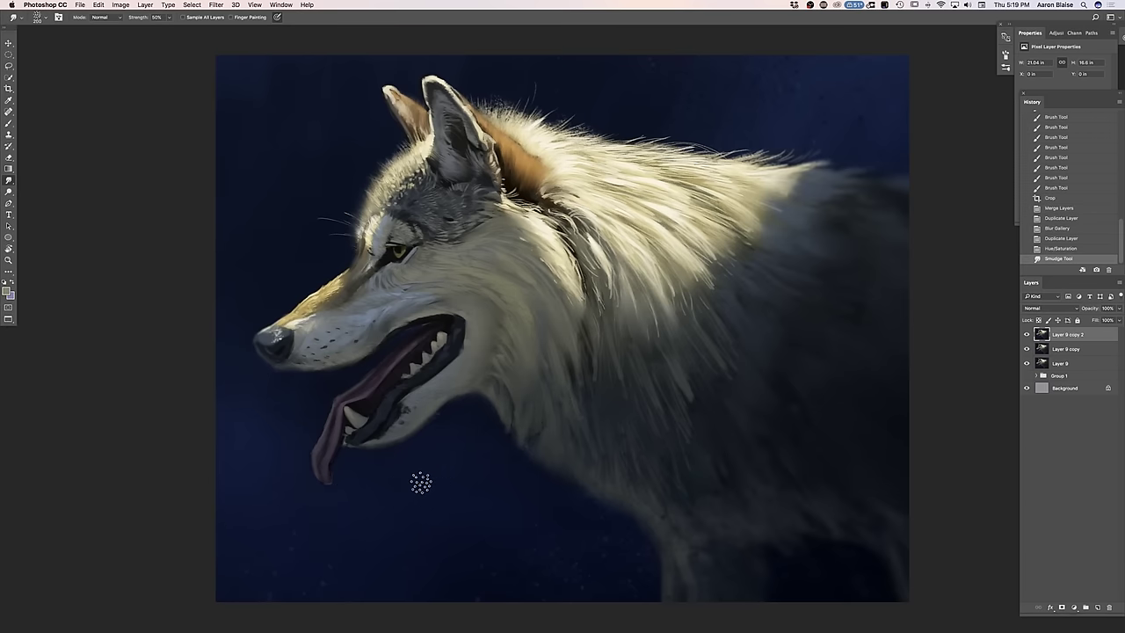
key("bracketleft")
key("bracketleft")
key("bracketleft")
key("bracketleft")
Smudge the fur edge along the underside of the lower jaw, from the throat towards the chin
key("super+equal")
left_click_drag(401, 429, 401, 436)
left_click_drag(400, 434, 395, 443)
left_click_drag(394, 444, 350, 483)
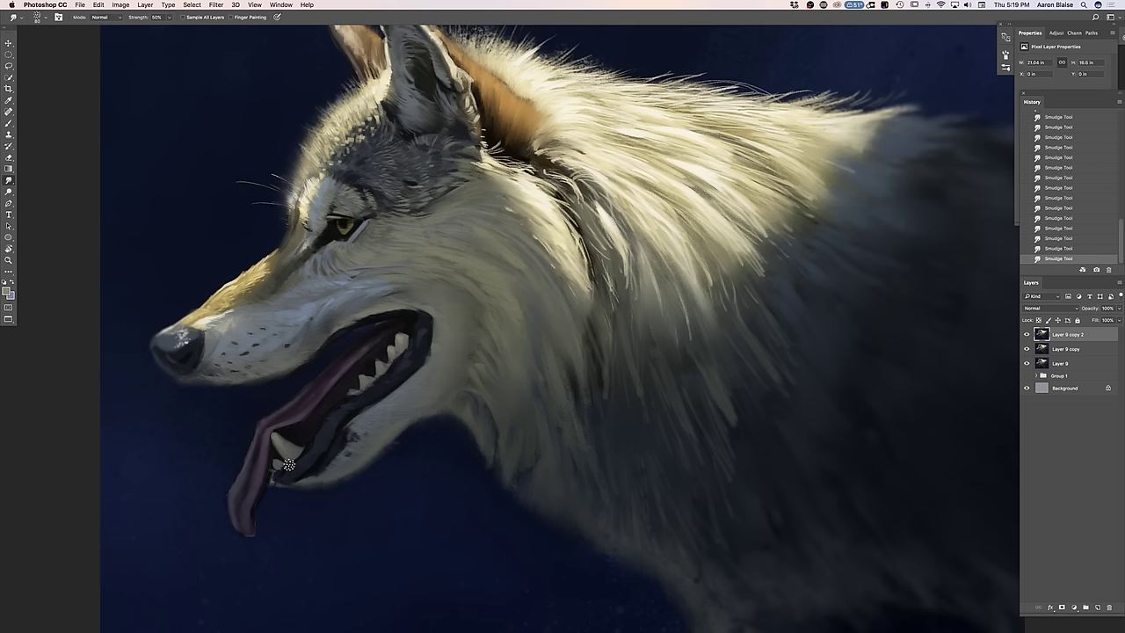
Lower the Smudge strength to 35% and soften the paint around the brow and muzzle
key("p")
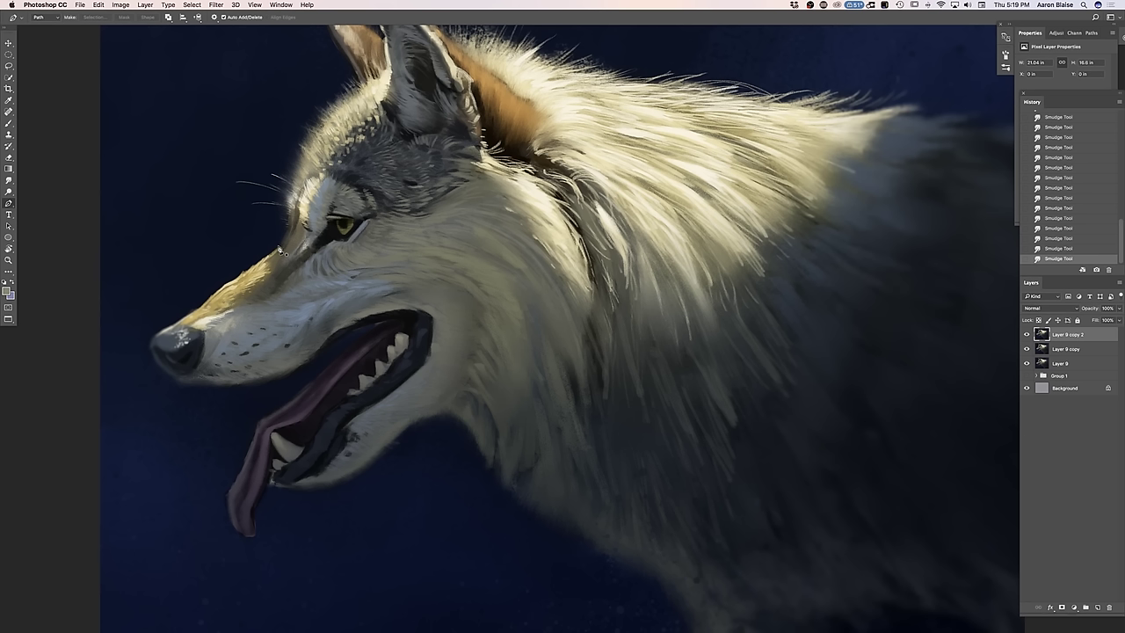
left_click(8, 181)
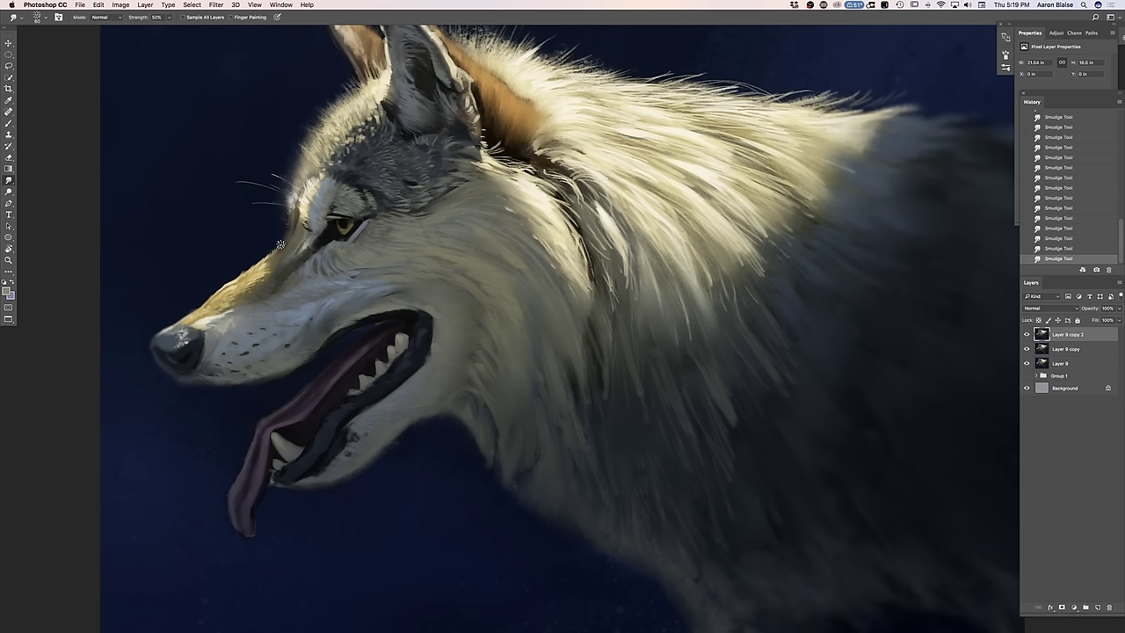
left_click(169, 18)
left_click_drag(170, 28, 163, 28)
left_click(287, 220)
key("super+equal")
left_click_drag(154, 463, 480, 528)
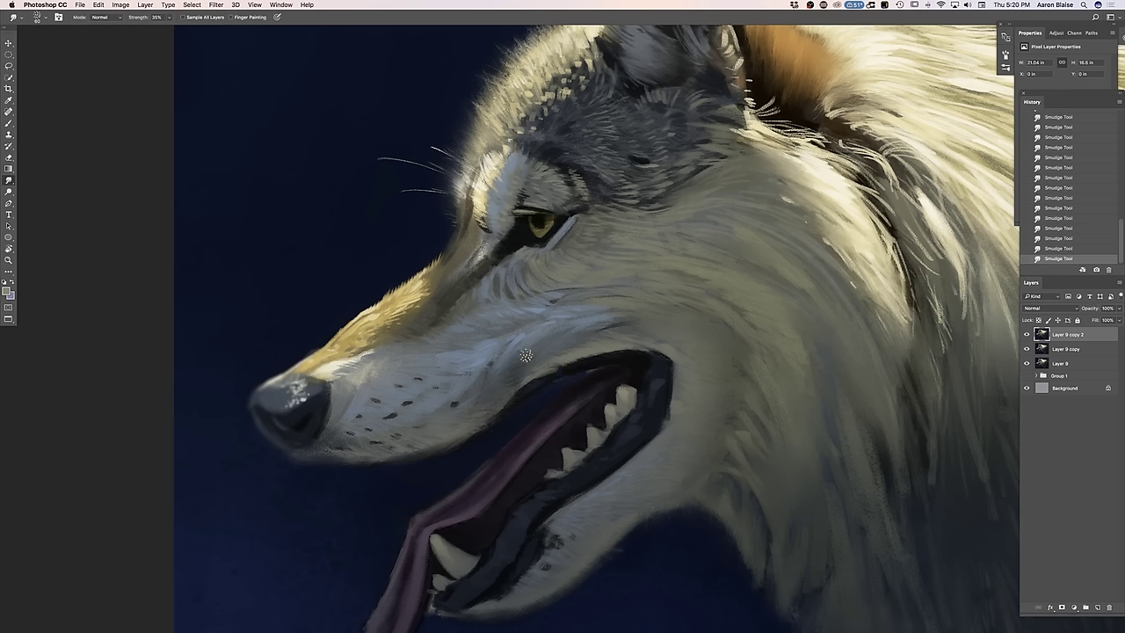
Set the Smudge strength to 47% and blend the fur around the muzzle, eye and ears
left_click(167, 20)
left_click(534, 378)
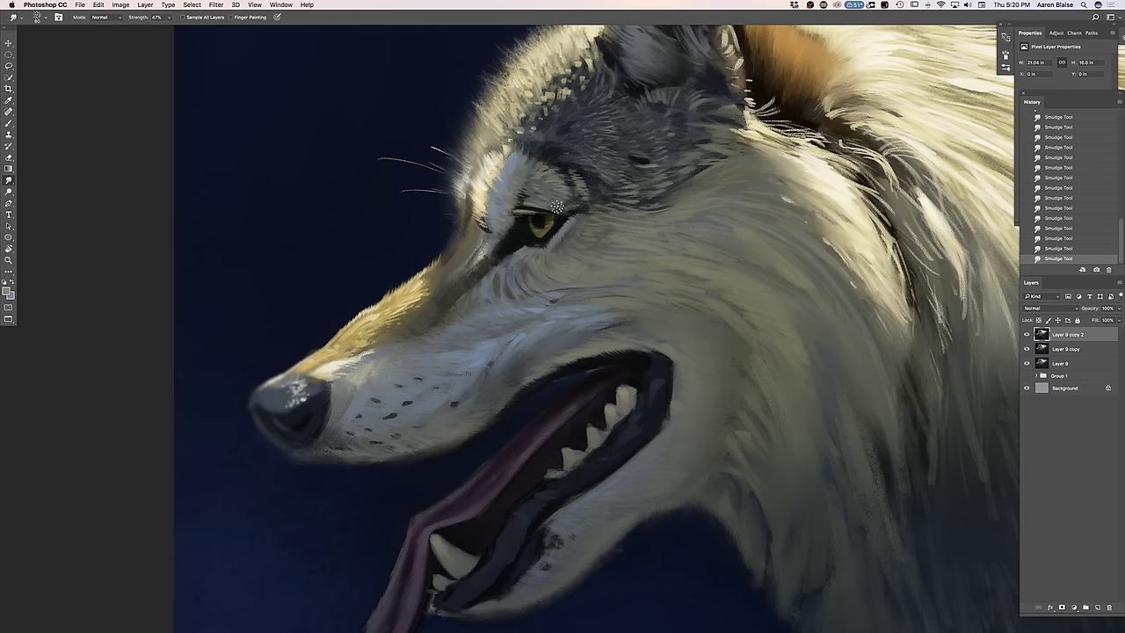
key("super+minus")
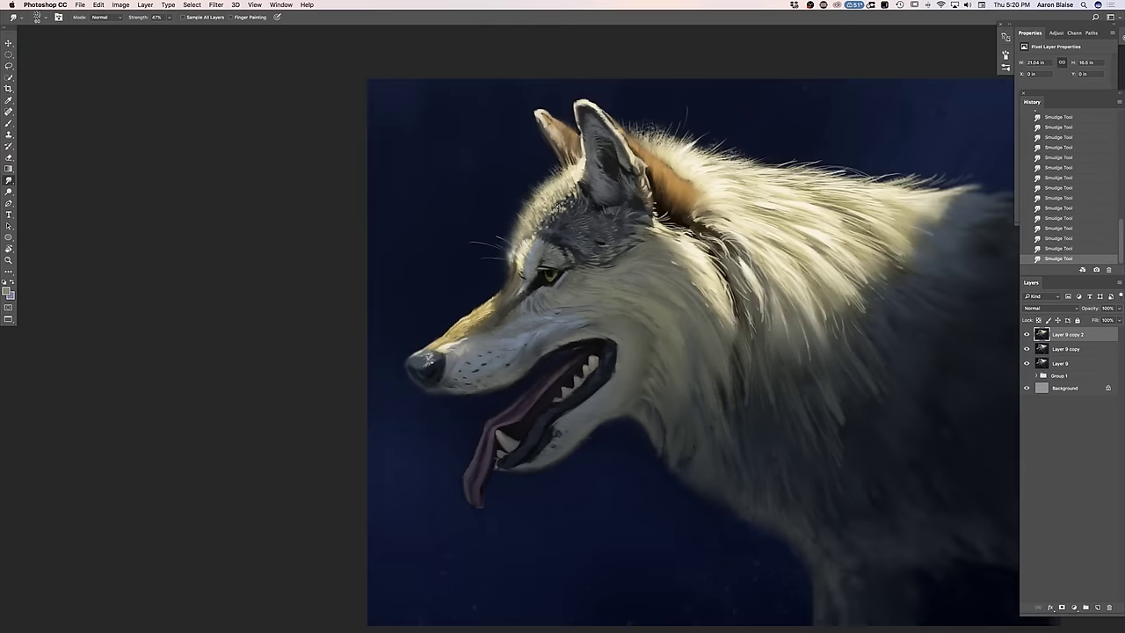
key("super+plus")
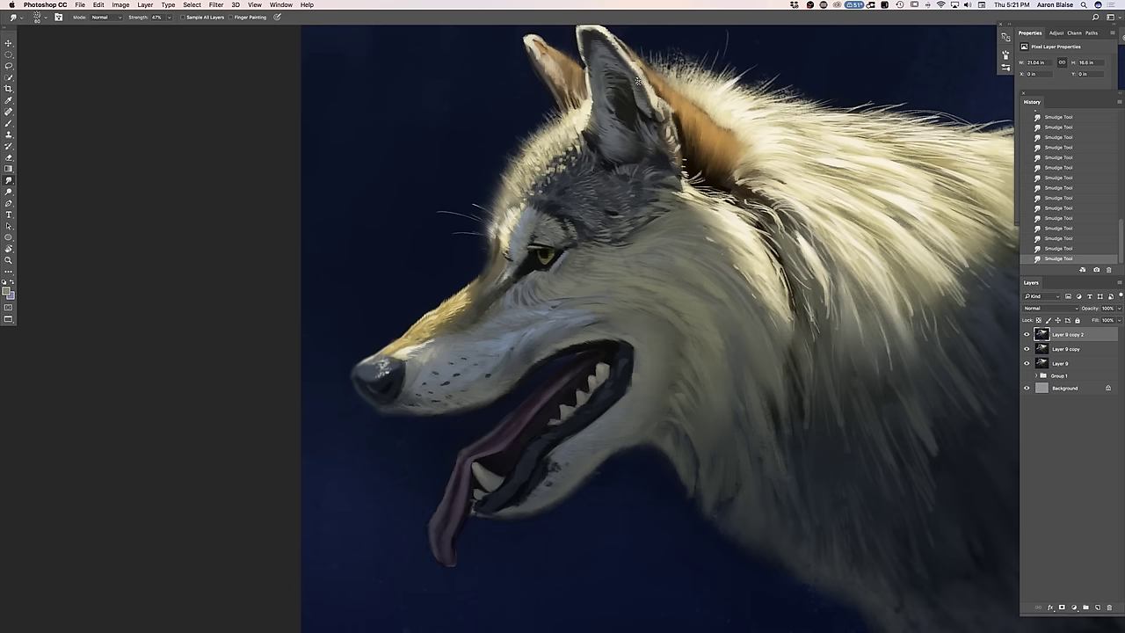
scroll(247, 346, "up", 5)
scroll(246, 346, "right", 1)
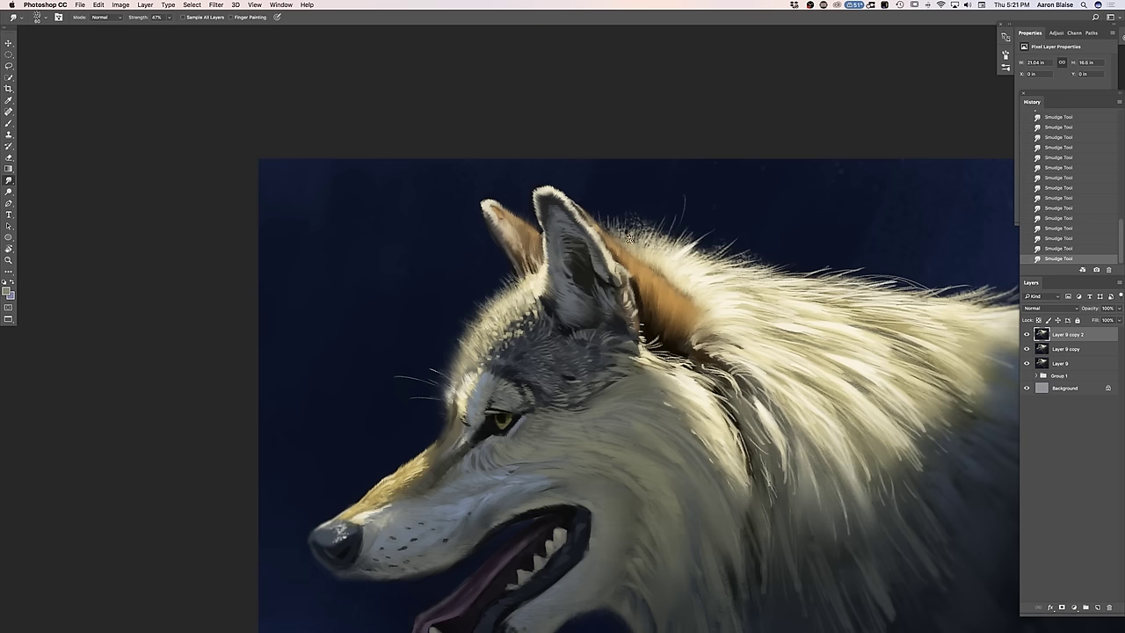
Save the wolf painting, Wolf Fur Demo.psd
key("super+minus")
key("super+minus")
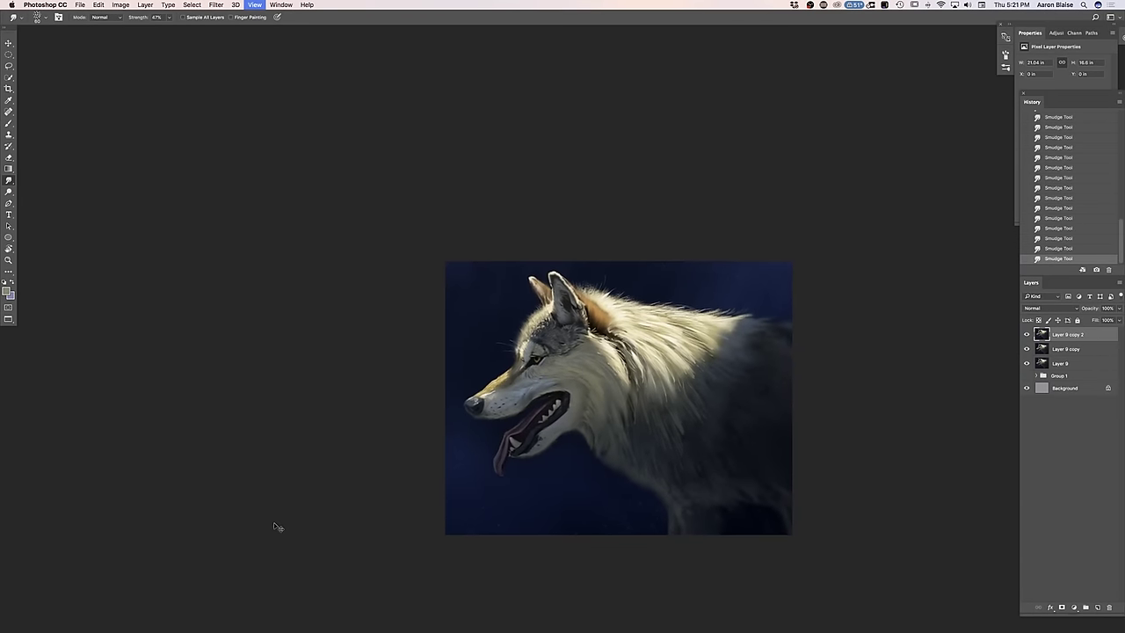
key("super+plus")
left_click_drag(317, 522, 252, 455)
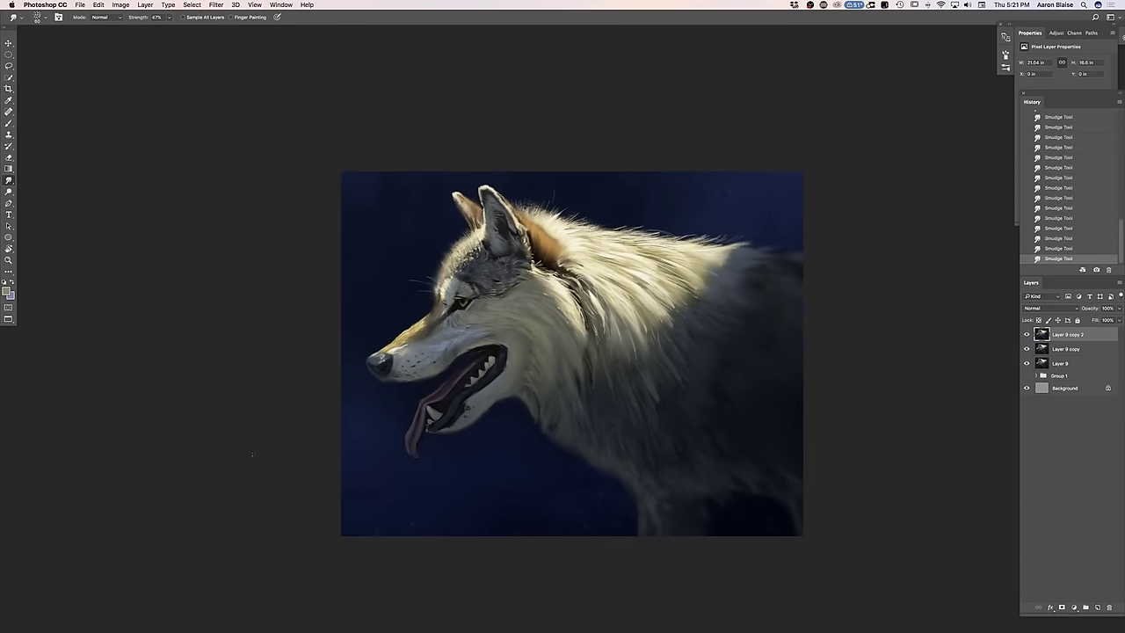
left_click(81, 10)
left_click(88, 96)
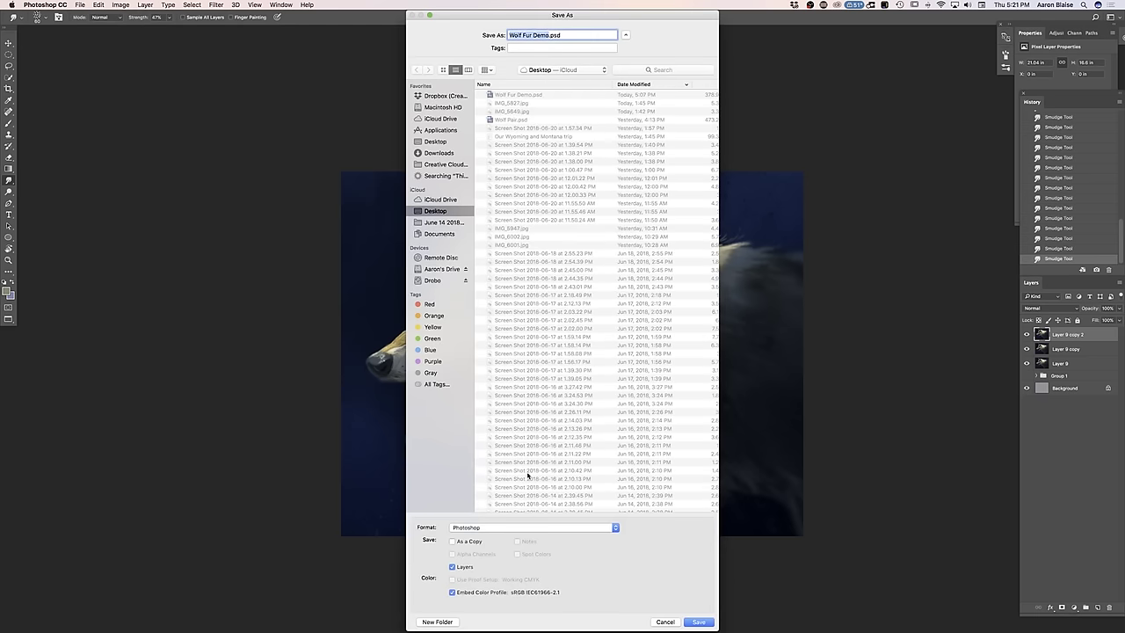
left_click(665, 622)
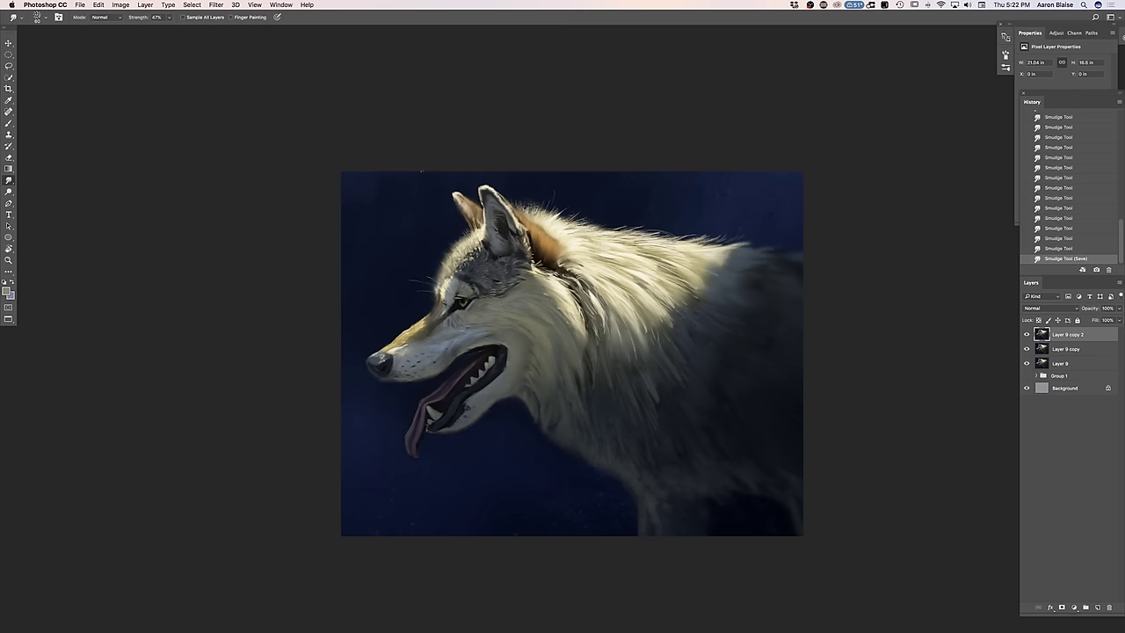
Duplicate Layer 9 copy 2 and set up a 50 px soft round brush with 9% opacity and a different blending mode
left_click_drag(1060, 338, 1097, 606)
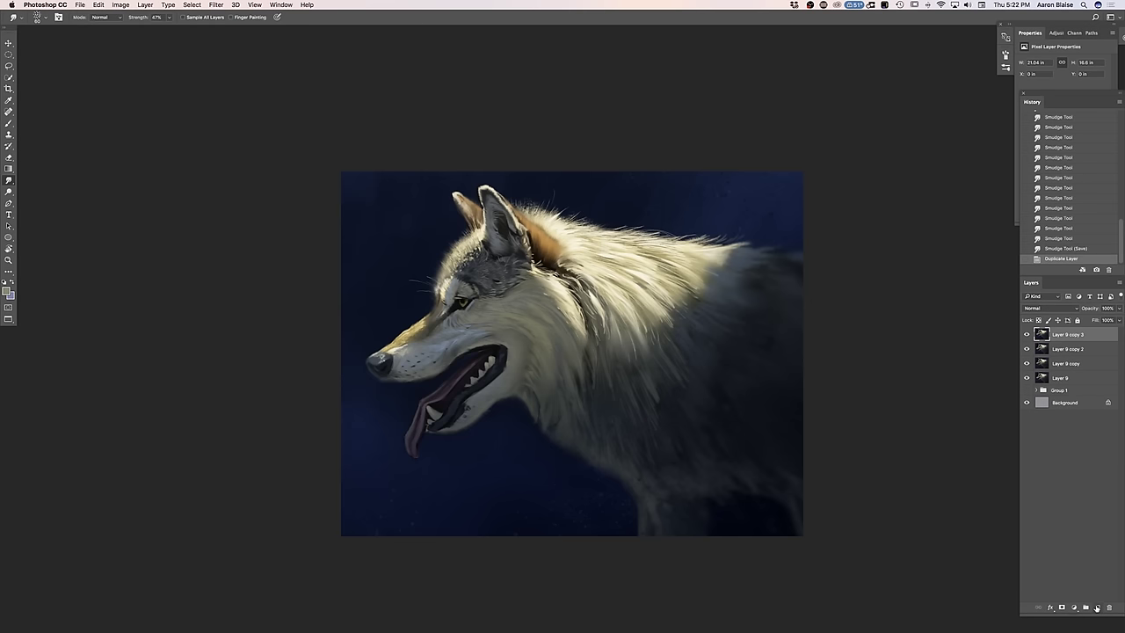
left_click(9, 124)
left_click(42, 17)
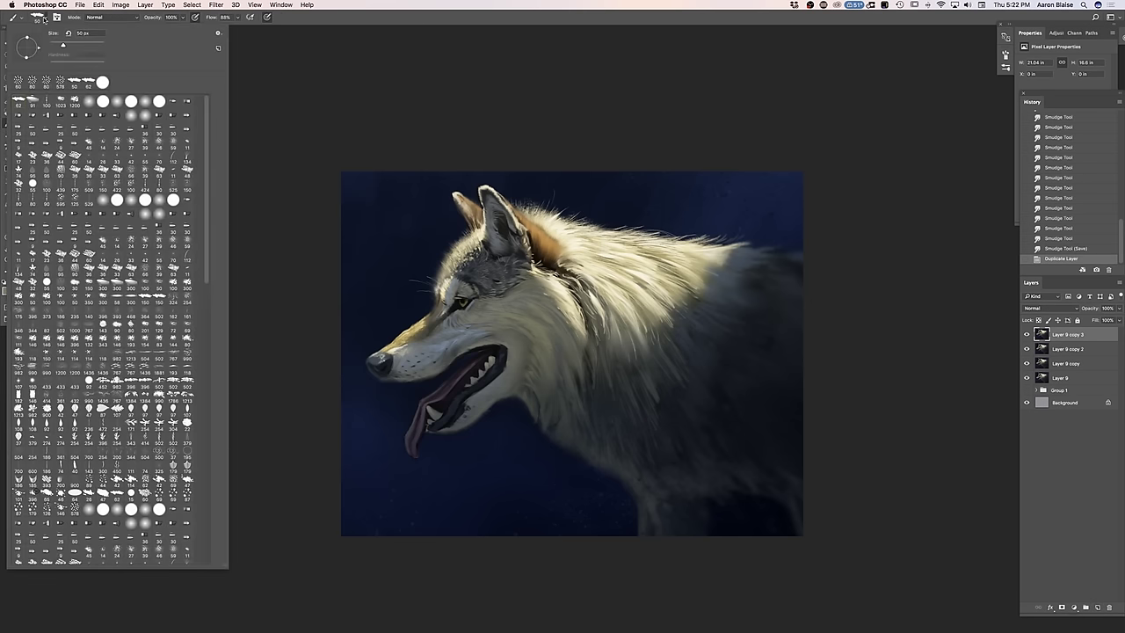
left_click(93, 102)
left_click(308, 128)
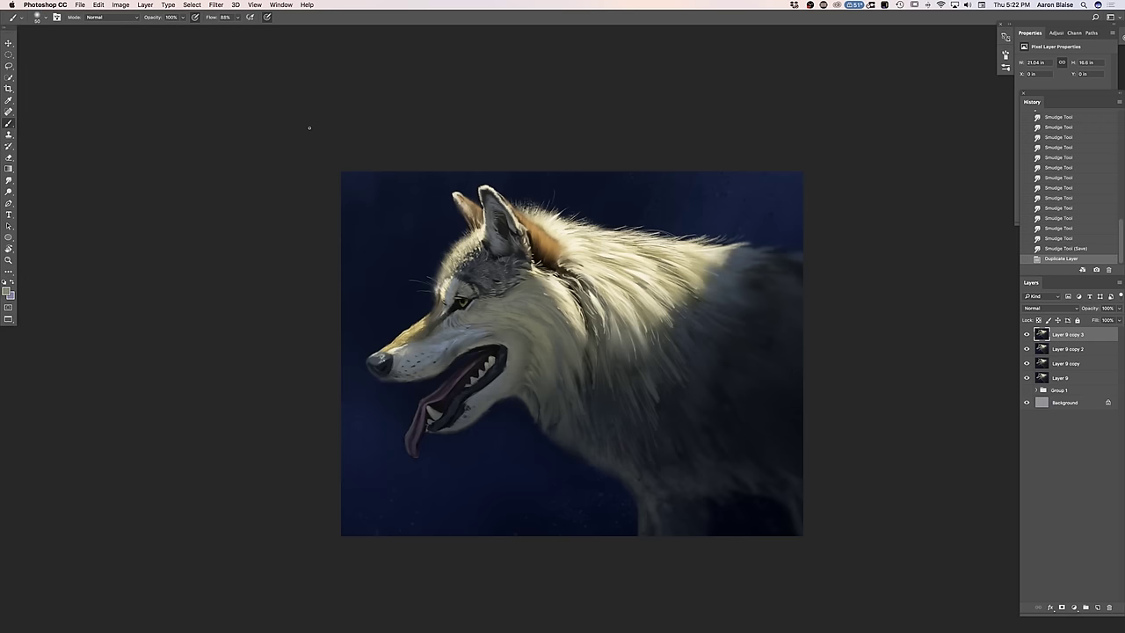
left_click(182, 18)
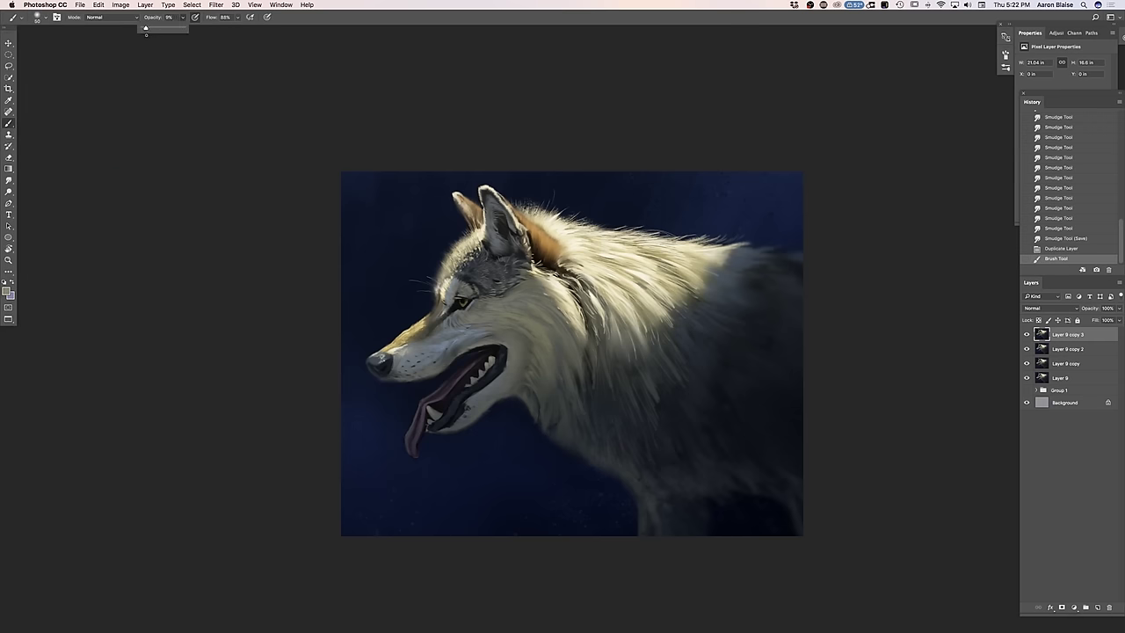
left_click(111, 17)
left_click(106, 103)
Set the foreground colour to a warm pale orange, f1ca8e, for the glow
left_click(7, 292)
left_click(195, 405)
left_click(114, 315)
left_click(133, 311)
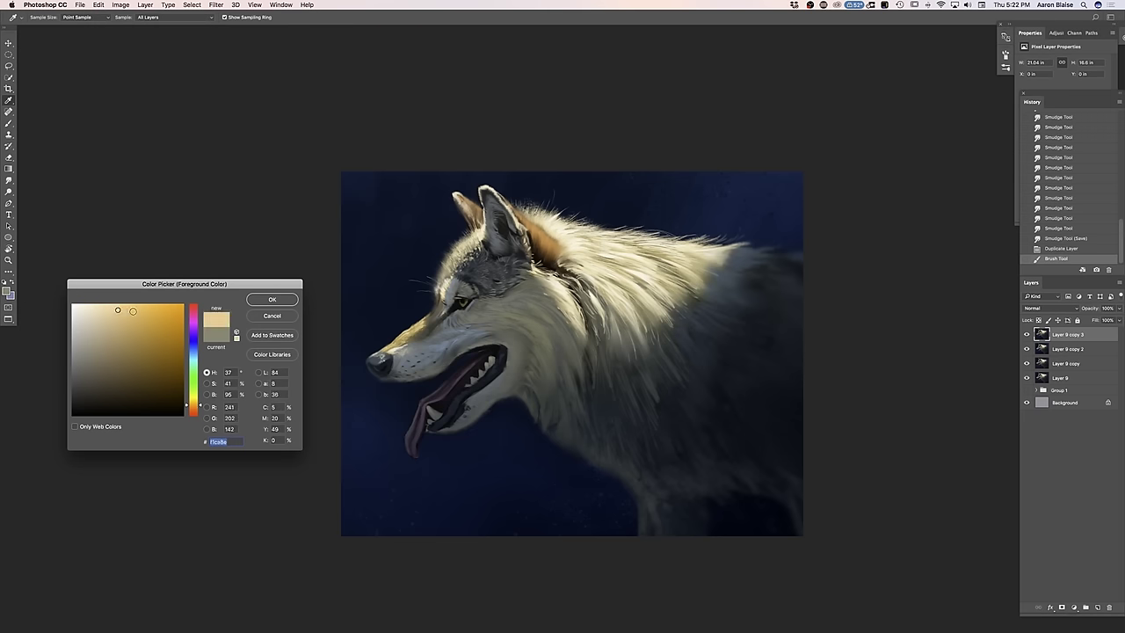
left_click(257, 301)
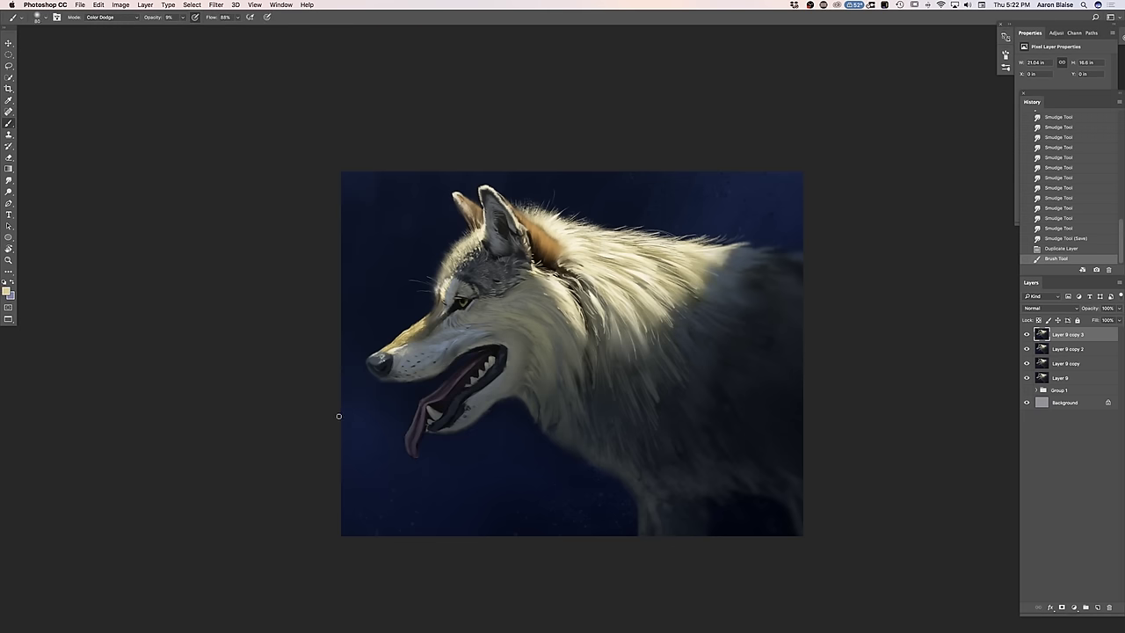
Dab Color Dodge glow at 9% opacity onto the top of the nose and along the front of the muzzle bridge
left_click(378, 348)
left_click(379, 347)
left_click(379, 347)
left_click(380, 349)
left_click(380, 350)
left_click(378, 351)
left_click(379, 353)
left_click(378, 351)
left_click(380, 356)
left_click(382, 358)
left_click(382, 355)
left_click(385, 350)
left_click(387, 344)
left_click(390, 338)
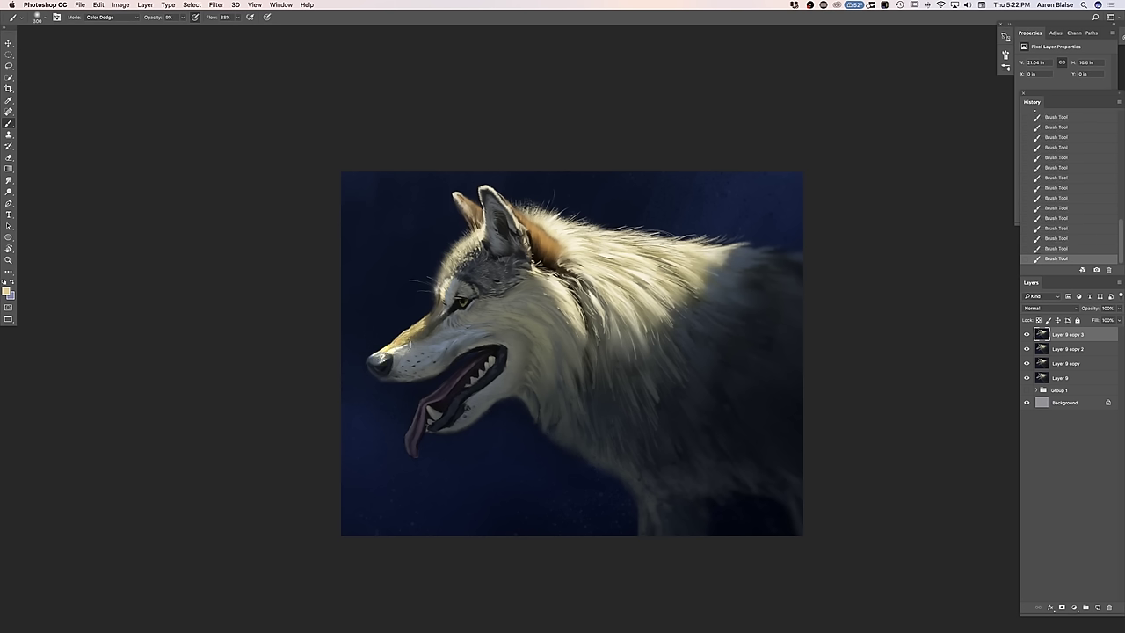
Brush broader Color Dodge glow over the upper muzzle, forehead, neck ruff and mane with a brush of 300 to 800 px
mouse_move(403, 323)
left_mouse_down()
mouse_move(427, 323)
mouse_move(406, 321)
left_mouse_up()
mouse_move(448, 279)
left_mouse_down()
mouse_move(455, 250)
mouse_move(453, 269)
left_mouse_up()
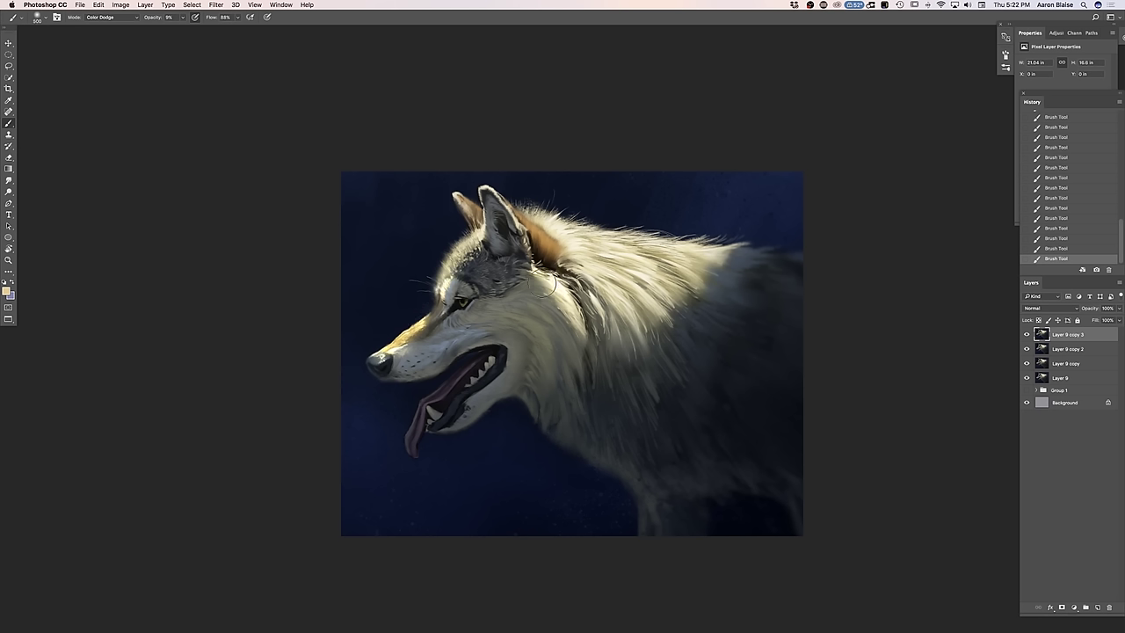
mouse_move(568, 328)
left_mouse_down()
mouse_move(537, 296)
mouse_move(585, 365)
left_mouse_up()
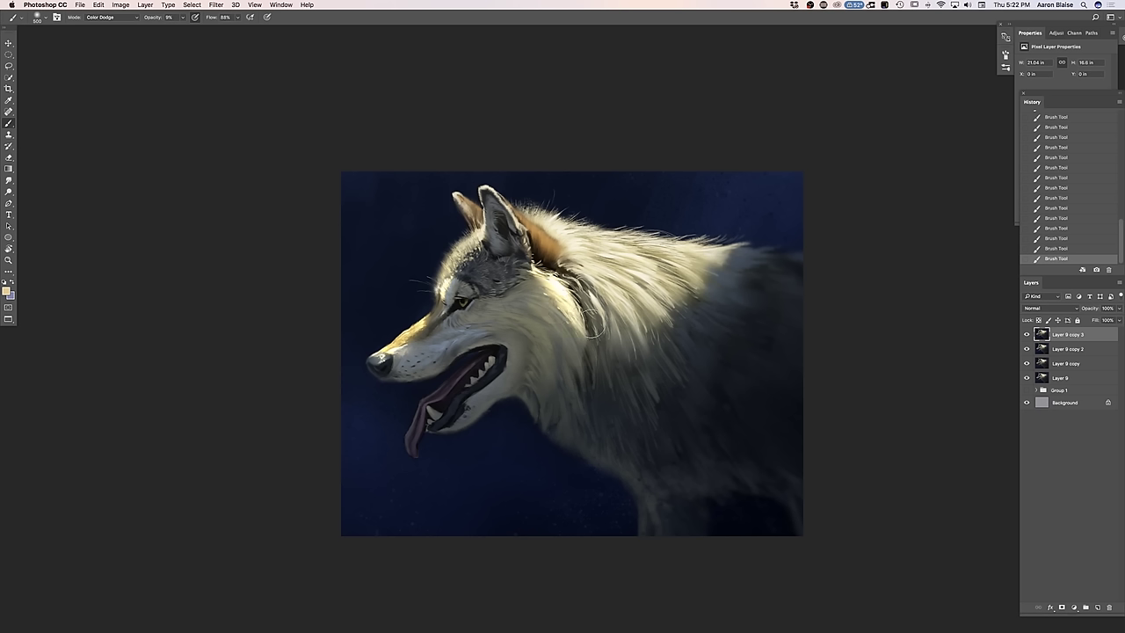
left_click_drag(569, 254, 555, 213)
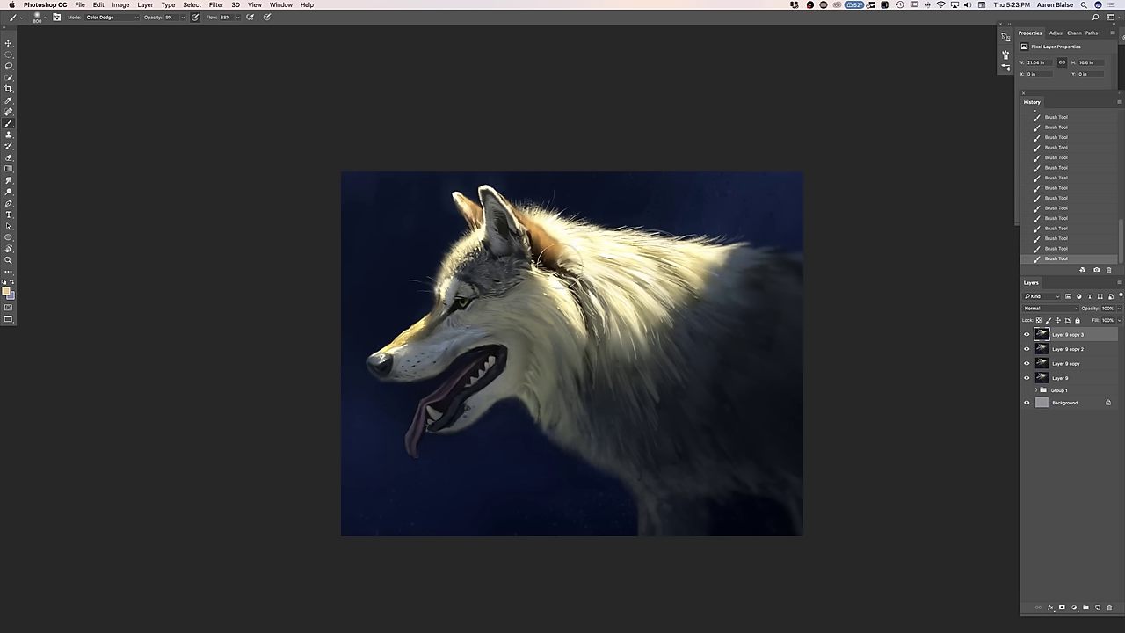
Reduce the brush size to 150 px and erase lightly around the tongue and chin
key("[")
key("[")
key("[")
key("[")
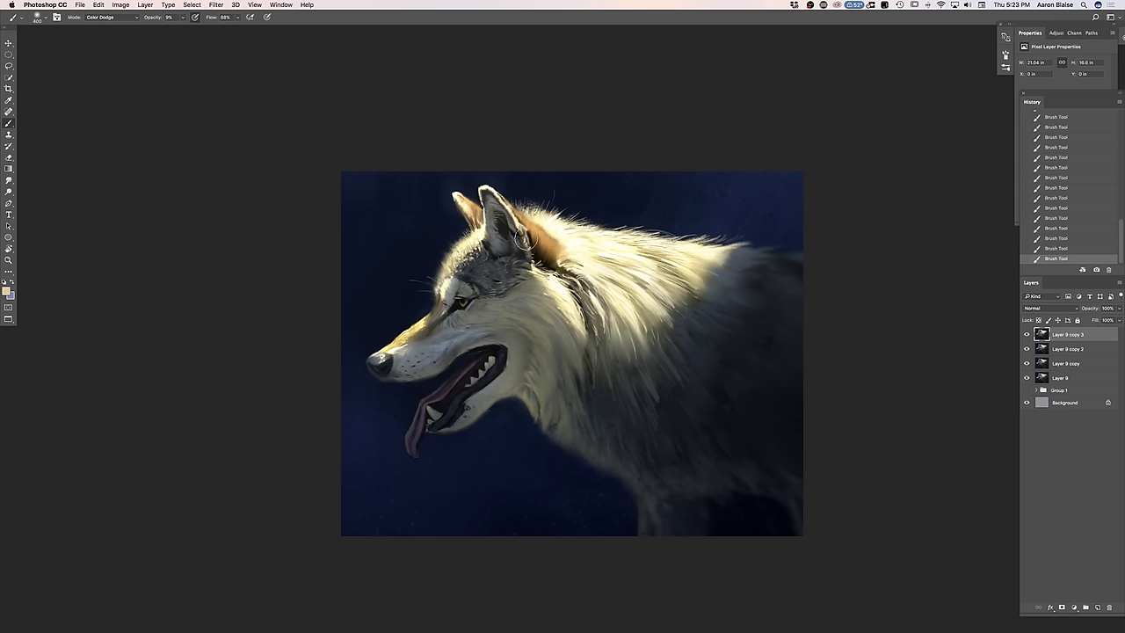
key("[")
key("bracketleft")
key("bracketleft")
key("bracketleft")
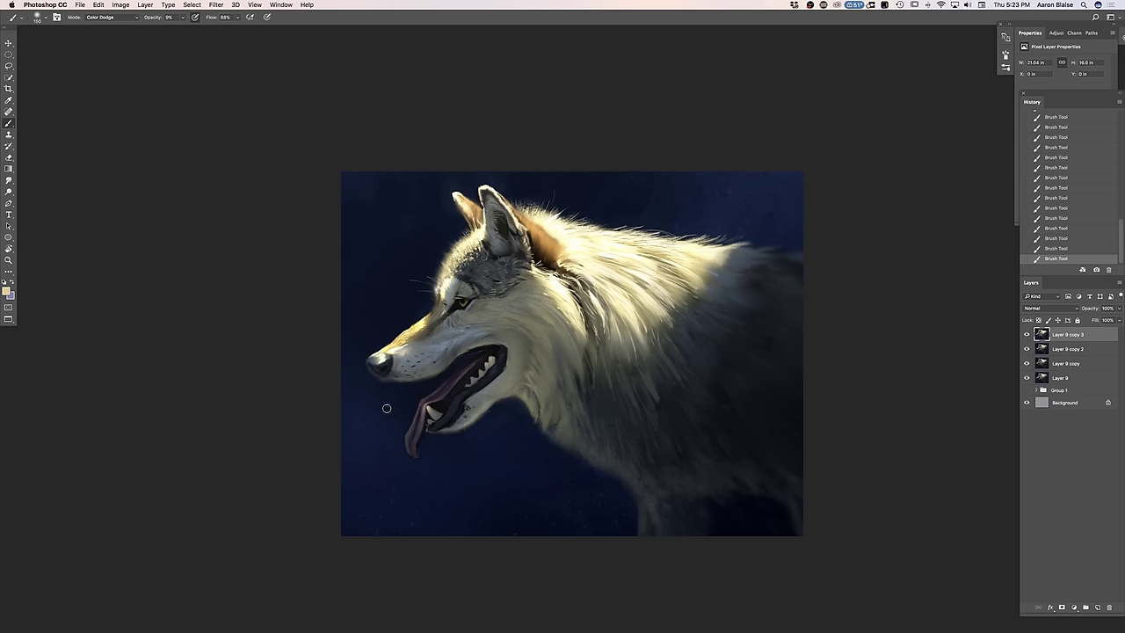
left_click(427, 407)
left_click(446, 448)
Dab more Color Dodge glow along the muzzle bridge up towards the brow with the 150 px brush
key("super+equal")
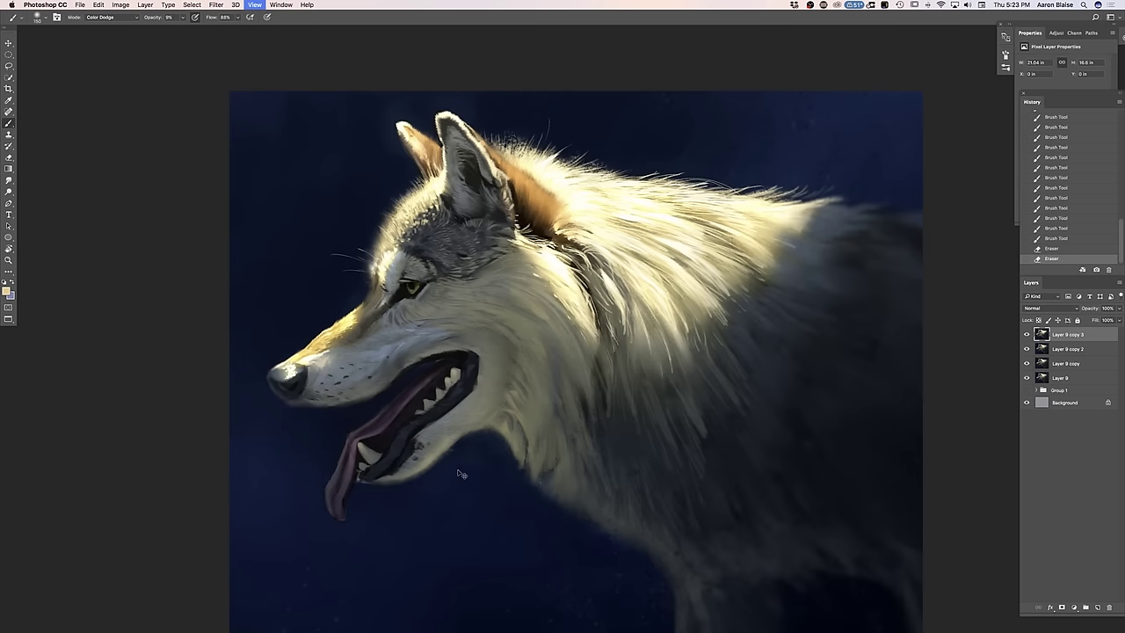
left_click(311, 343)
left_click(315, 339)
left_click(314, 341)
left_click(312, 340)
left_click(312, 338)
left_click(341, 314)
left_click(350, 310)
left_click(356, 305)
left_click(362, 302)
left_click(364, 303)
left_click(359, 316)
left_click(360, 313)
left_click(365, 313)
left_click(366, 314)
left_click(366, 313)
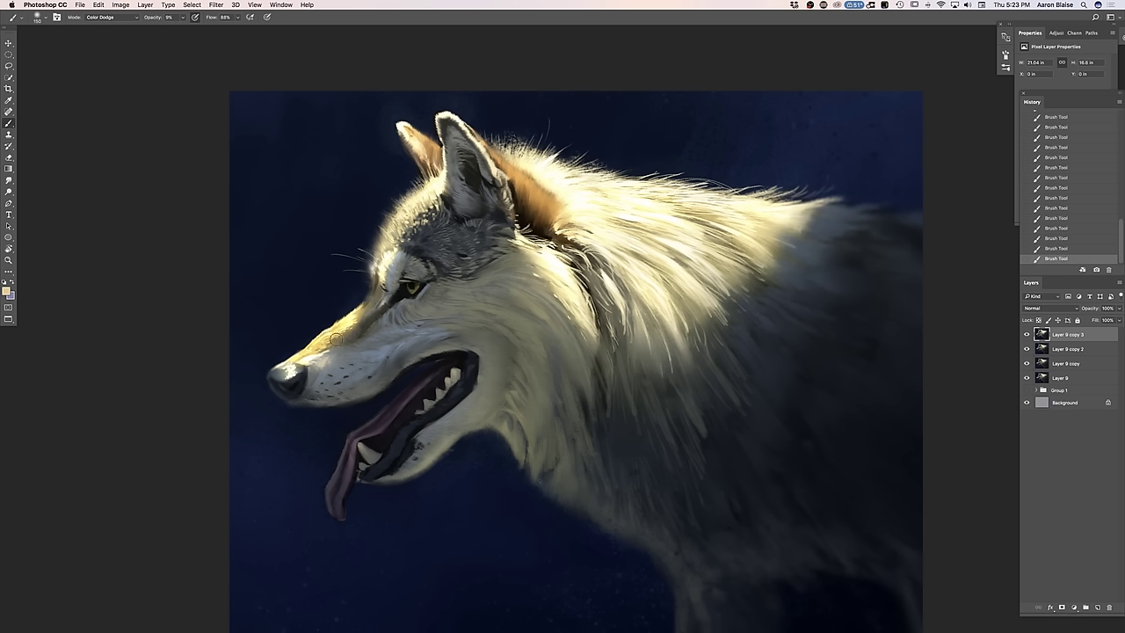
Refine the glow along the top edge of the muzzle with short brush strokes and erase the excess
left_click_drag(355, 304, 347, 320)
mouse_move(348, 312)
left_mouse_down()
mouse_move(334, 327)
mouse_move(344, 328)
left_mouse_up()
left_click_drag(341, 329, 334, 336)
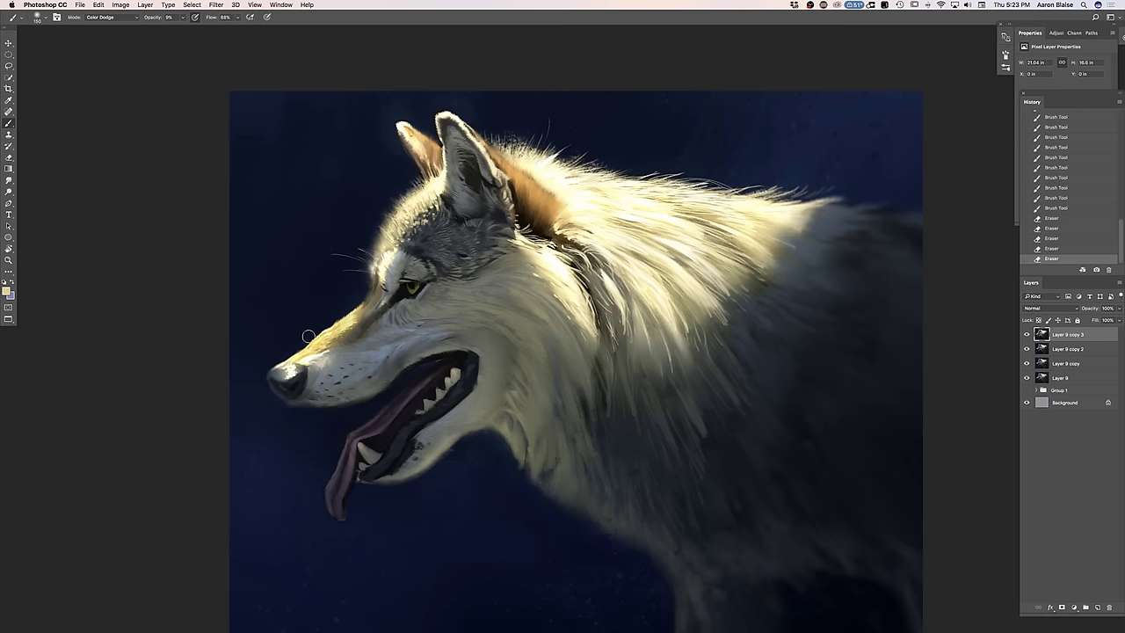
key("super+minus")
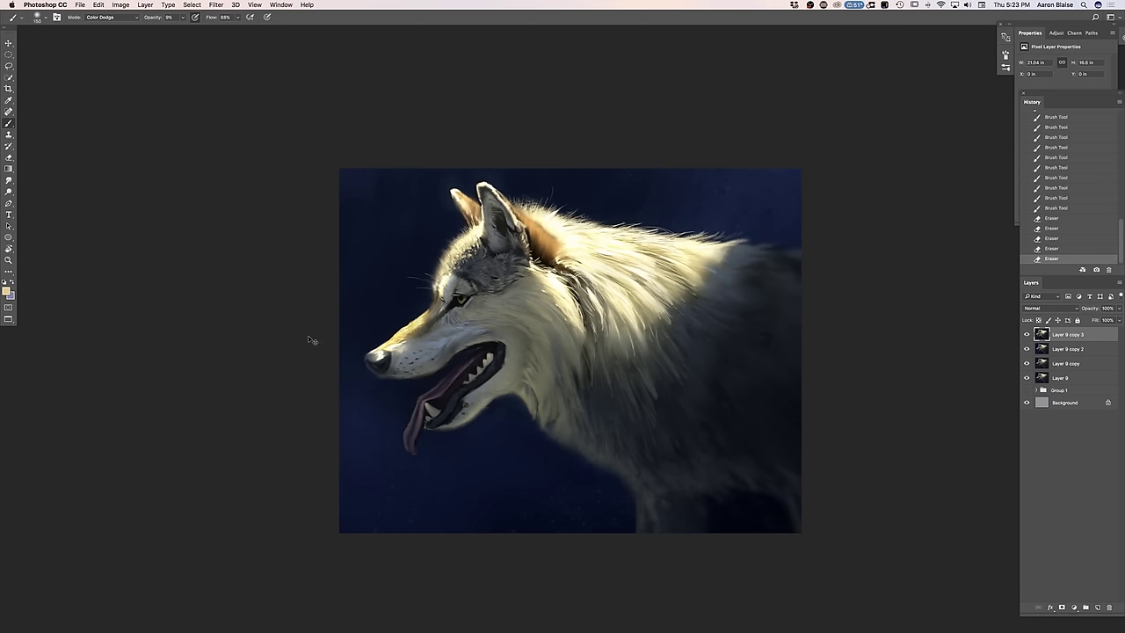
key("super+minus")
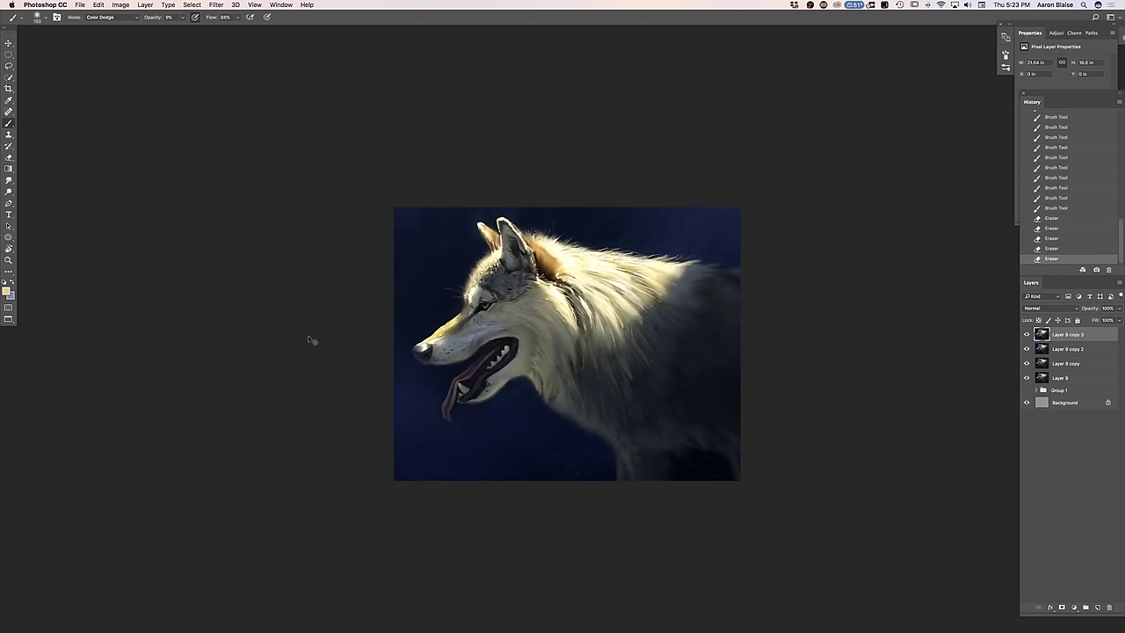
key("super+0")
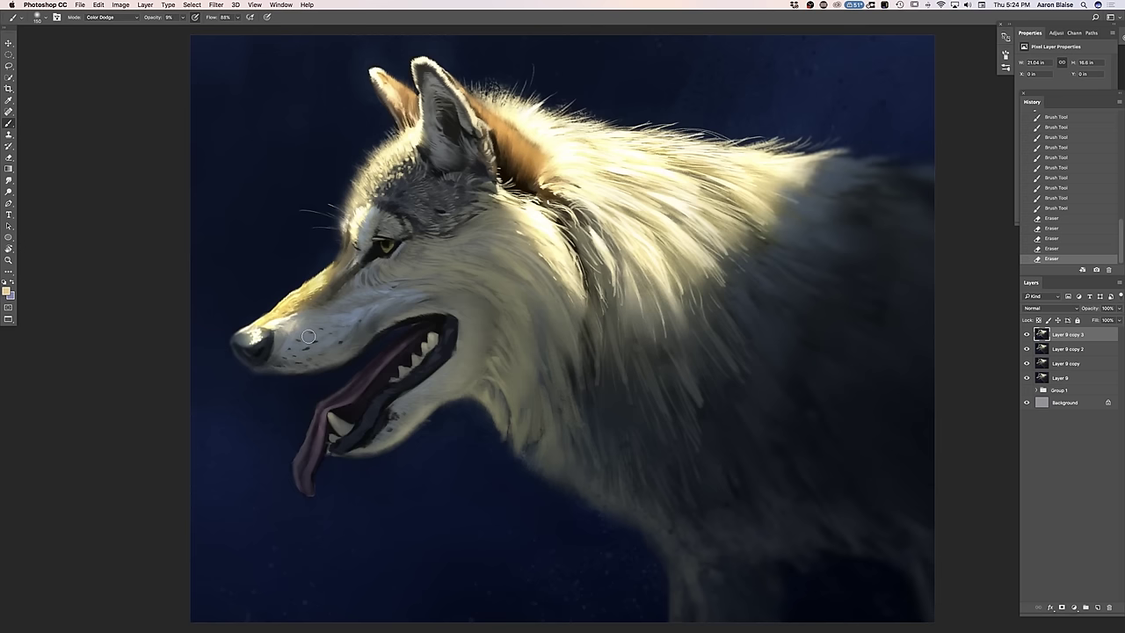
Add a new layer above the painting and sample dark grey 373c39 from the shoulder fur as the foreground colour
left_click(1096, 607)
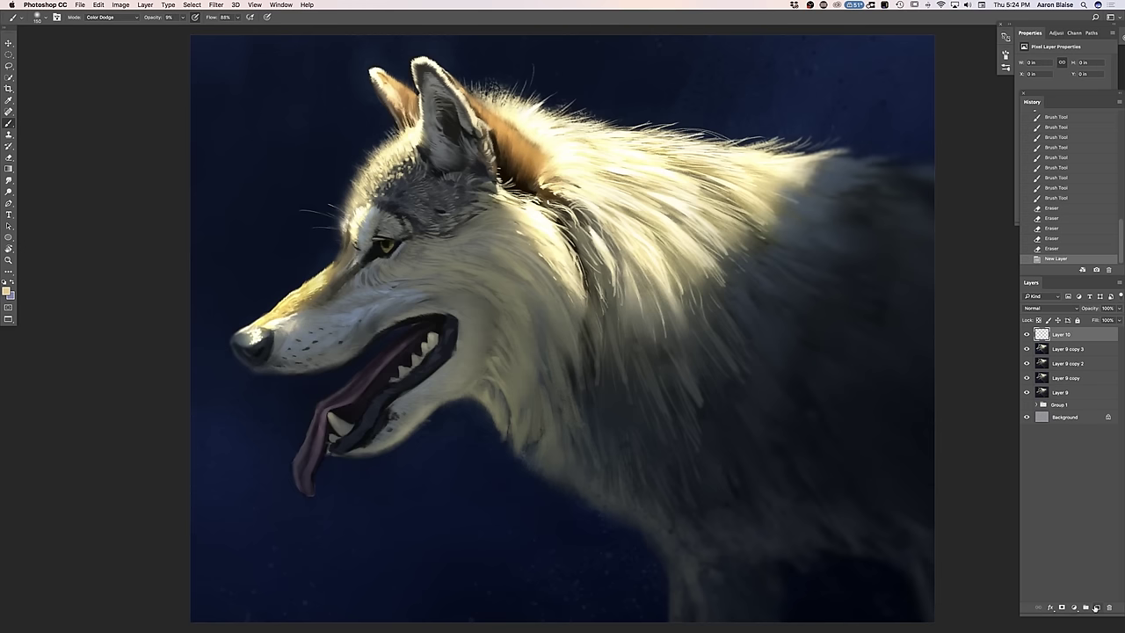
left_click(7, 291)
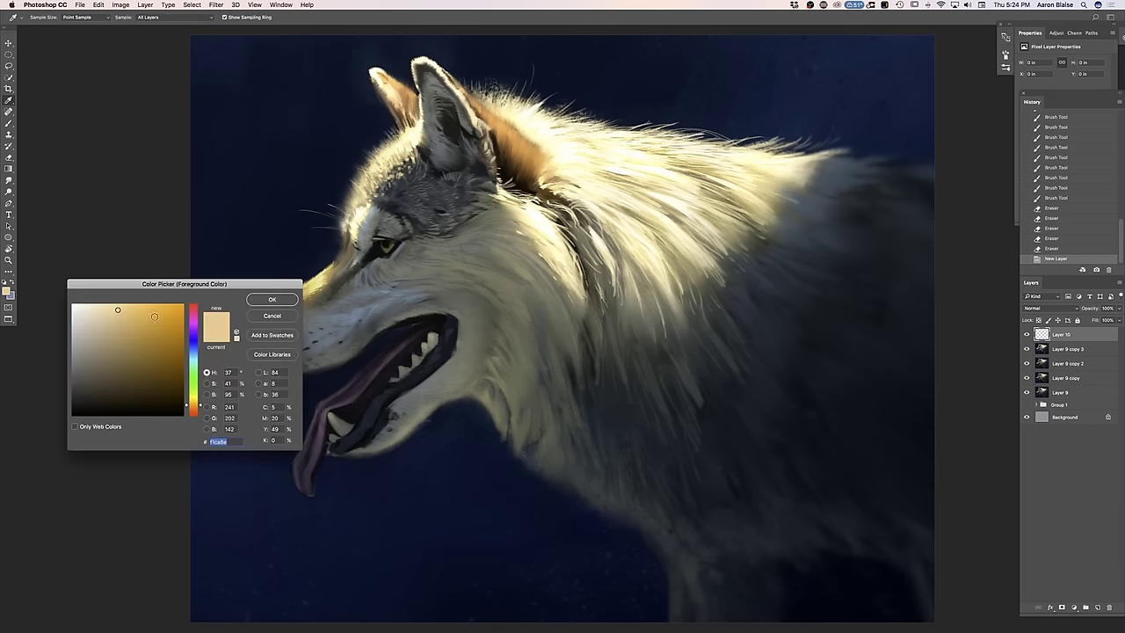
left_click(694, 397)
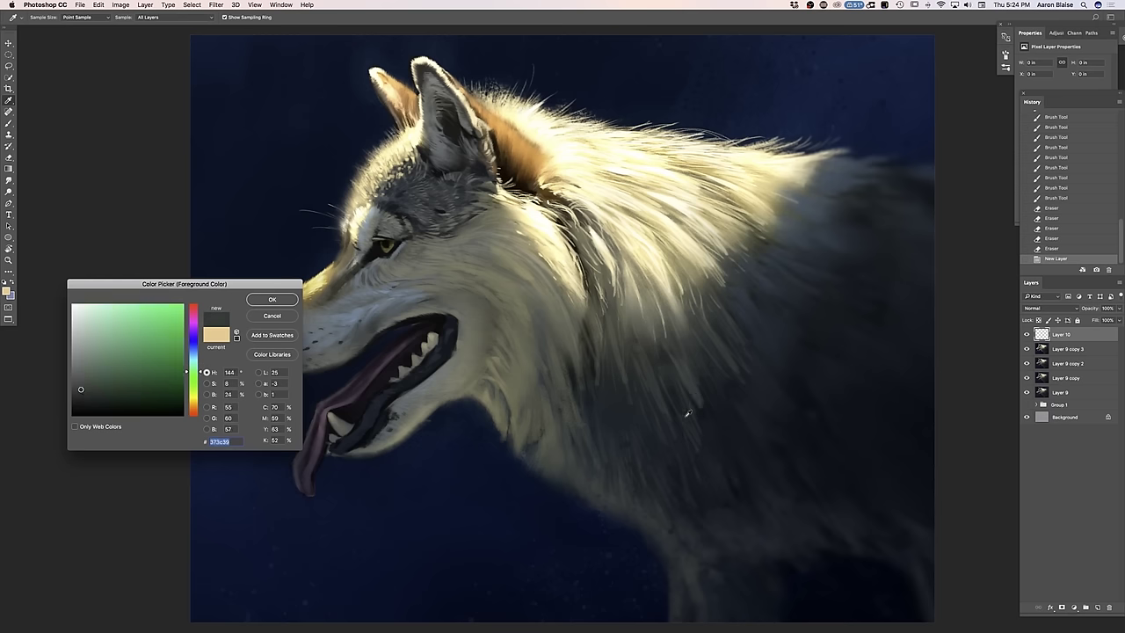
left_click(273, 299)
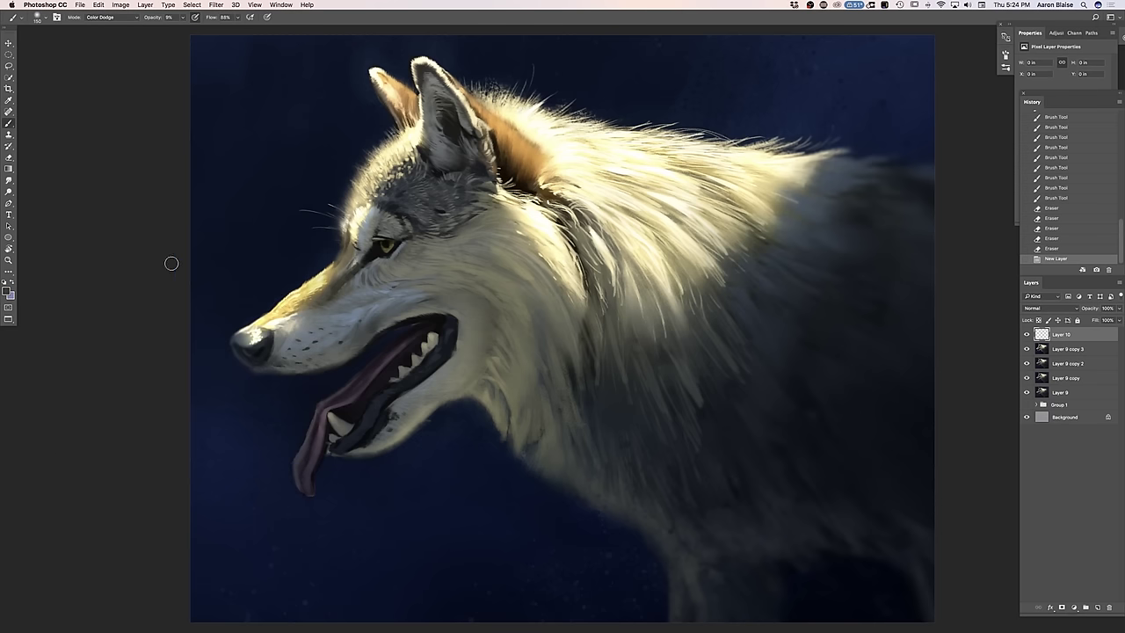
Set the brush to Normal mode at 100% opacity and choose a flat textured brush preset
left_click(107, 17)
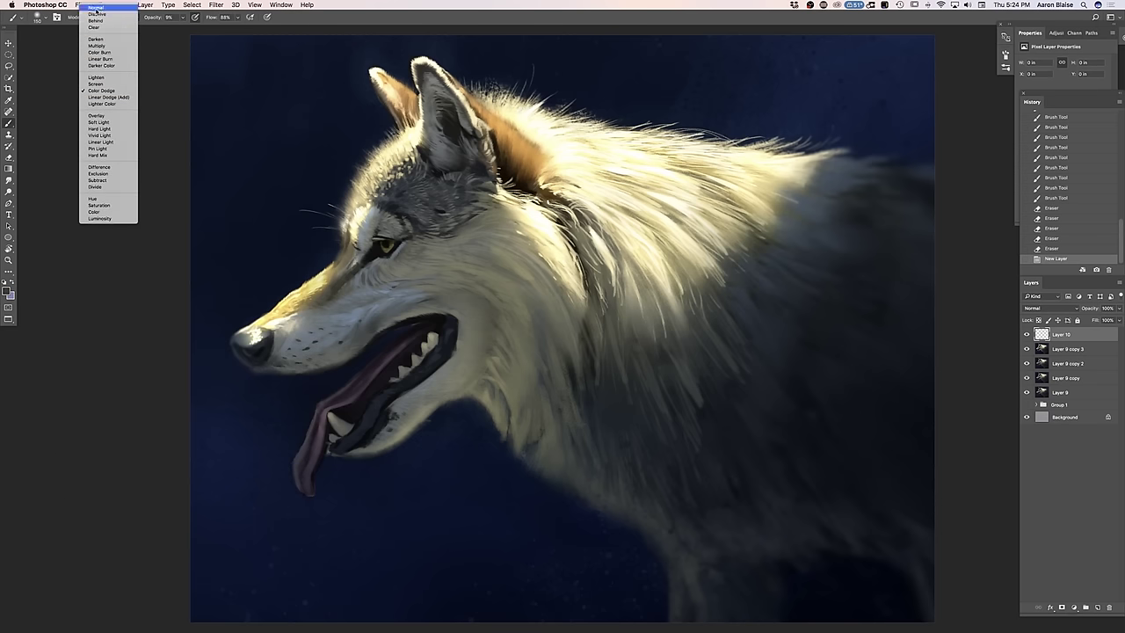
left_click(97, 7)
left_click(183, 16)
left_click_drag(182, 27, 231, 36)
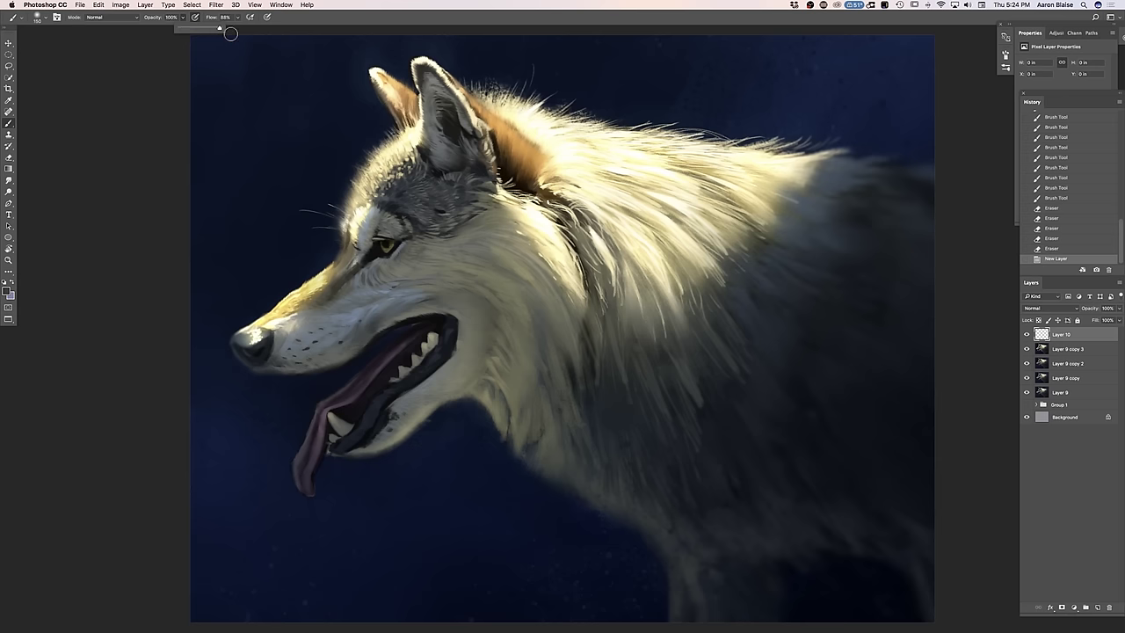
left_click(39, 18)
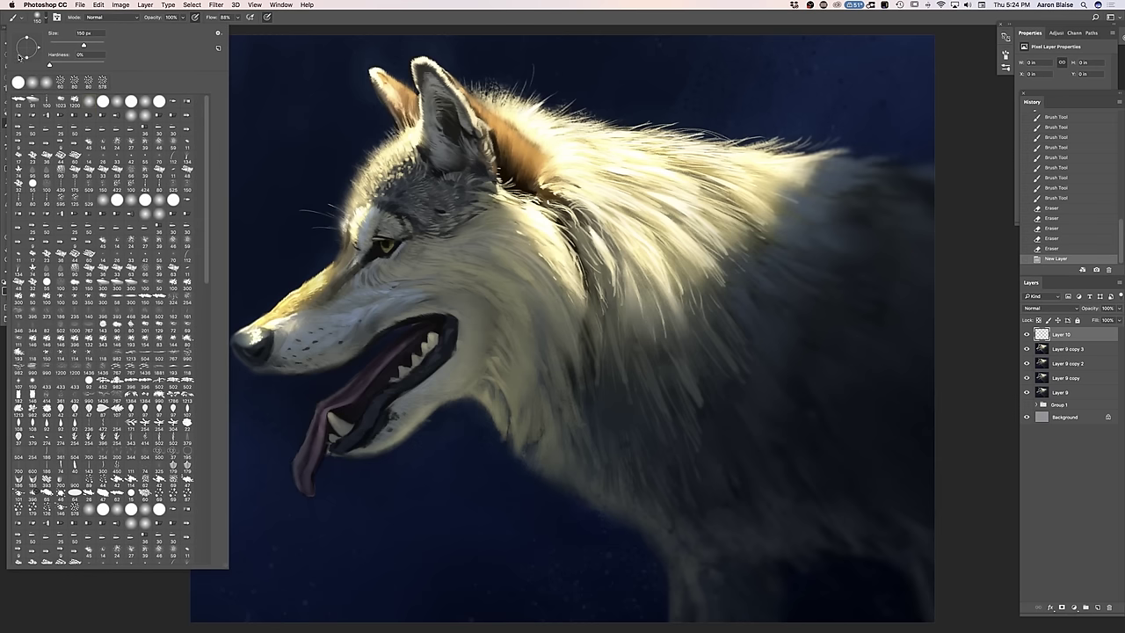
left_click(21, 103)
left_click(282, 28)
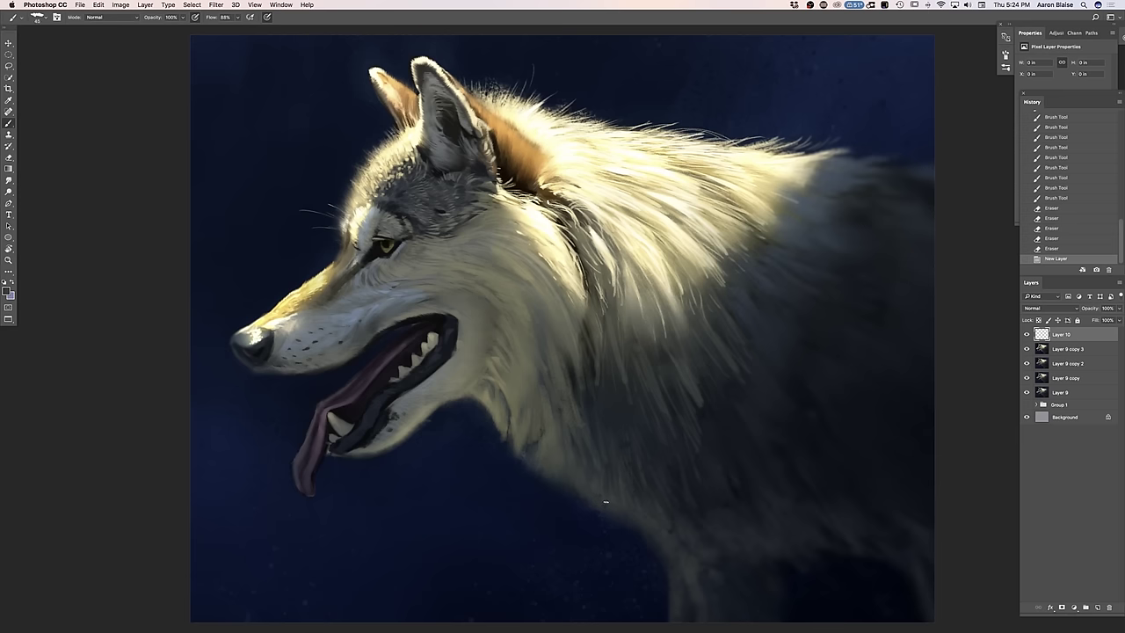
Sign the artist's name in the lower-right corner of the painting with a 25 px brush
scroll(535, 532, "down", 5)
scroll(535, 533, "right", 5)
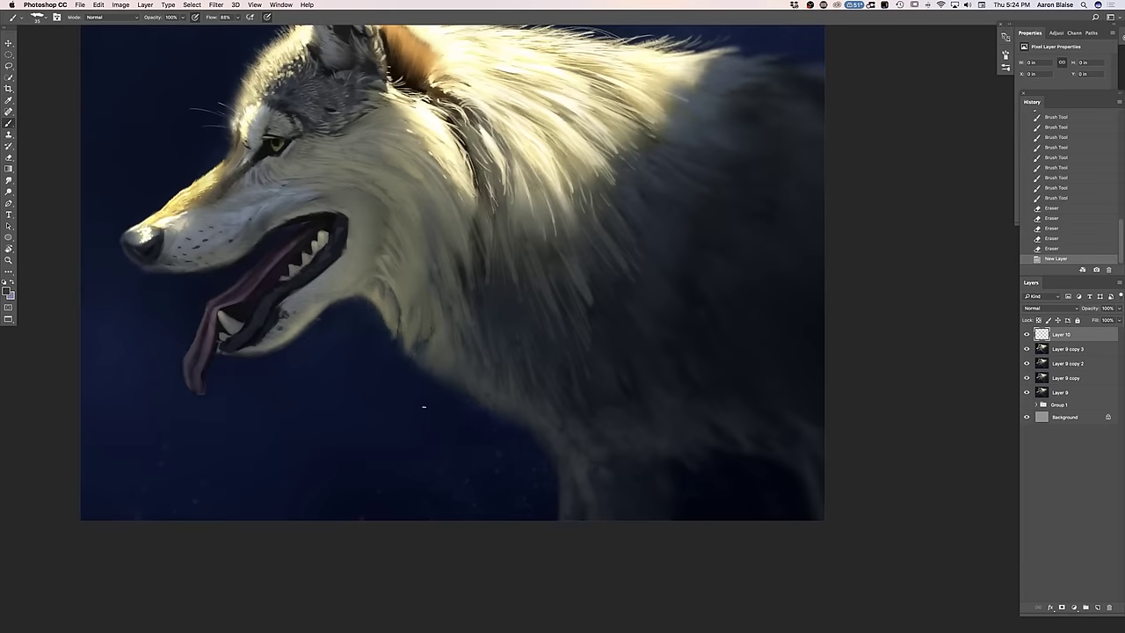
key("bracketleft")
scroll(679, 490, "up", 2)
mouse_move(714, 521)
left_mouse_down()
mouse_move(701, 554)
mouse_move(722, 543)
mouse_move(772, 553)
mouse_move(826, 531)
left_mouse_up()
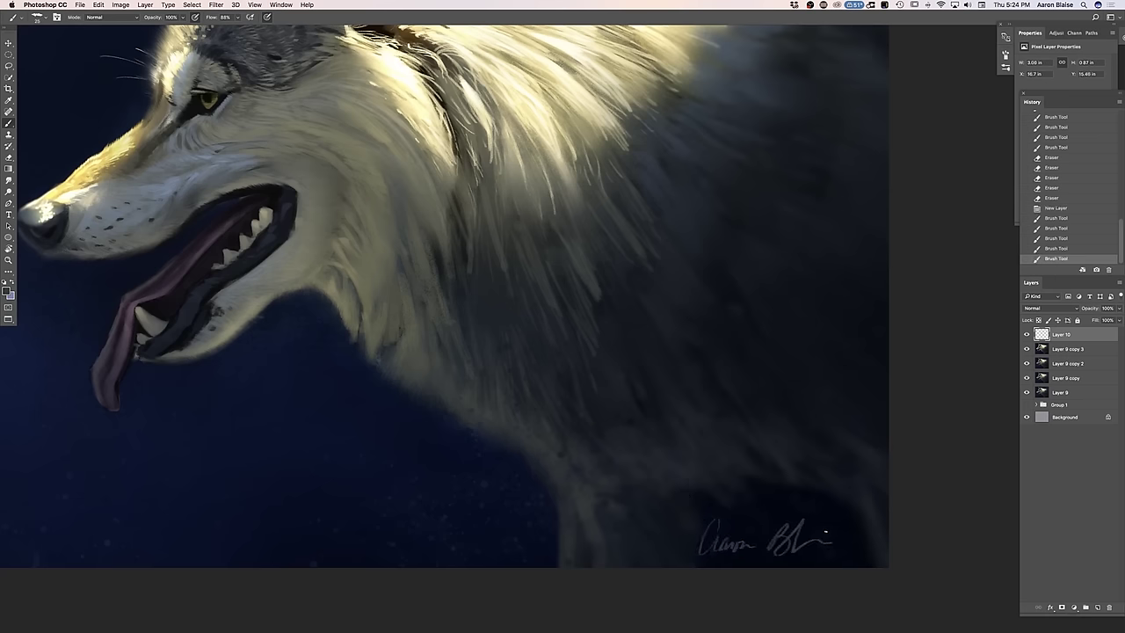
Add a new layer directly below the signature layer and sample olive grey 6c6754 from the neck fur as the foreground colour
key("super+minus")
key("super+minus")
key("super+minus")
key("super+plus")
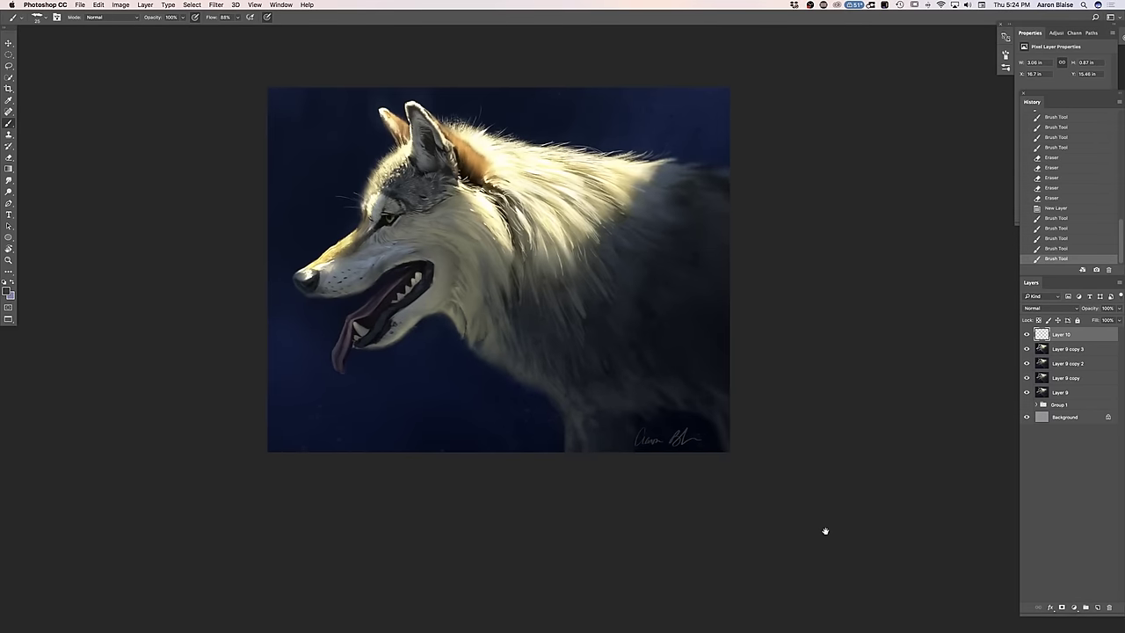
left_click_drag(826, 531, 824, 586)
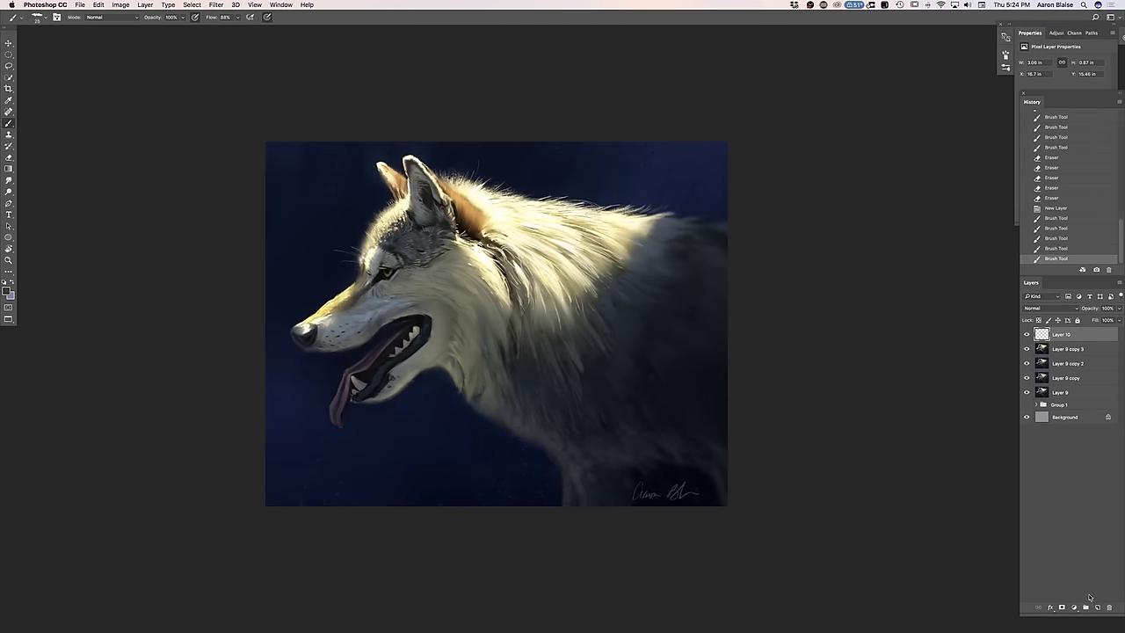
left_click(1058, 350)
left_click(1095, 607)
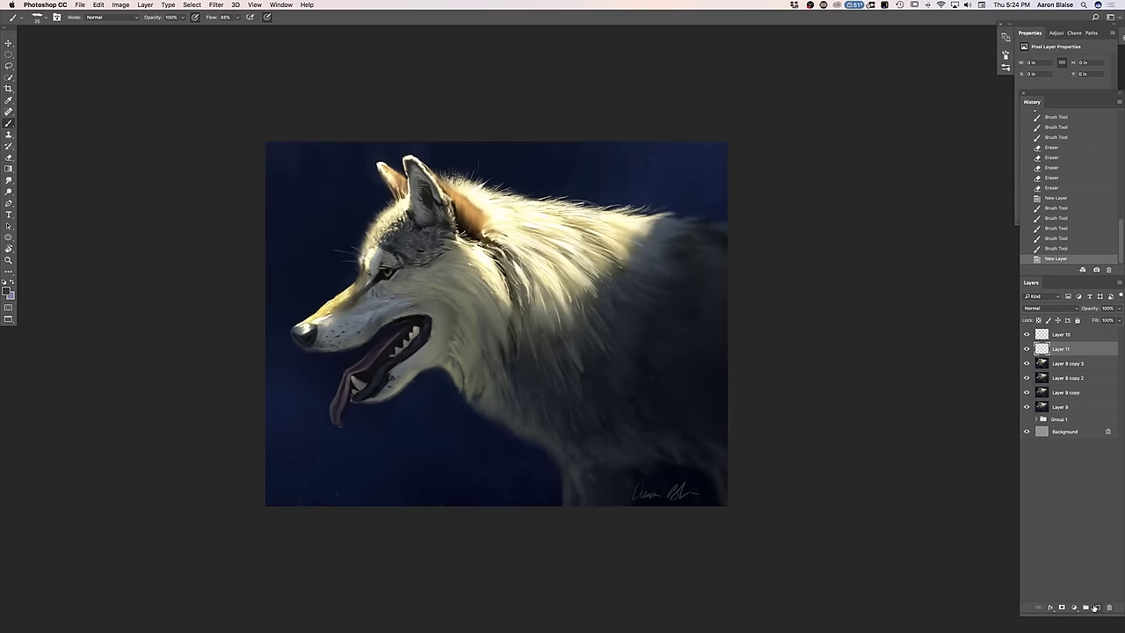
left_click(7, 292)
left_click(459, 373)
left_click(472, 353)
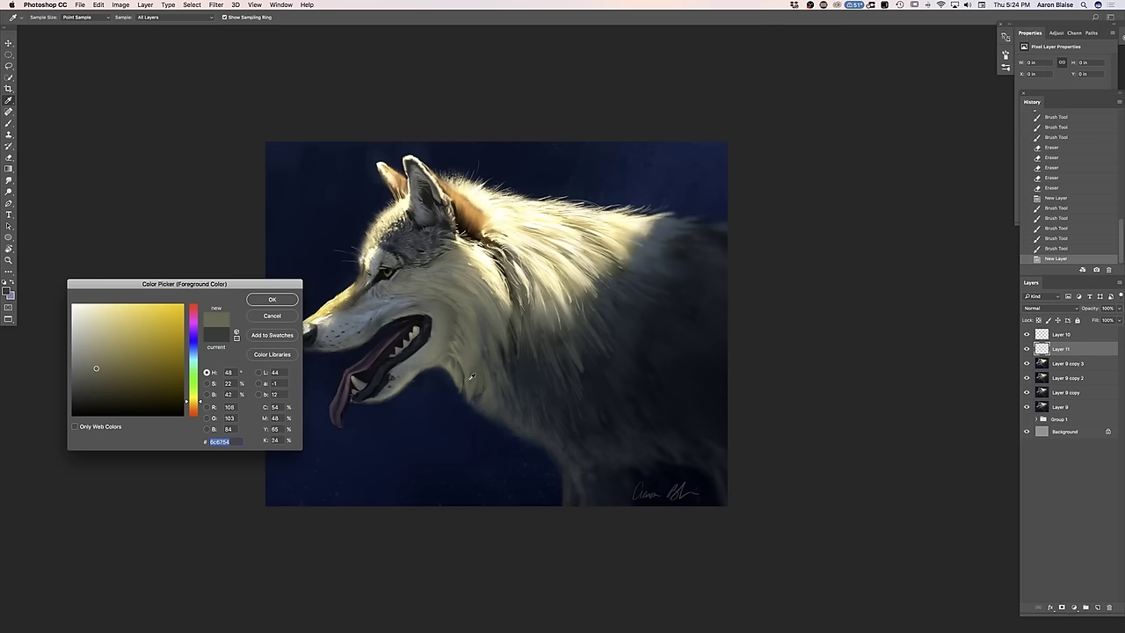
left_click(260, 300)
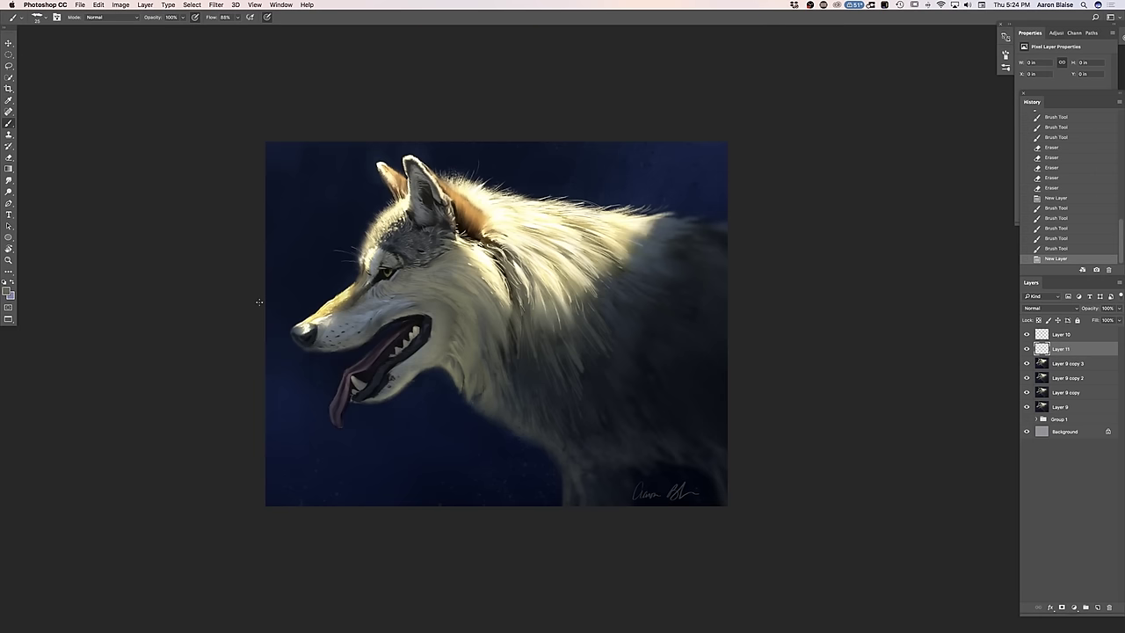
Choose a different textured brush preset suited to painting fur strands
key("super+equal")
key("super+equal")
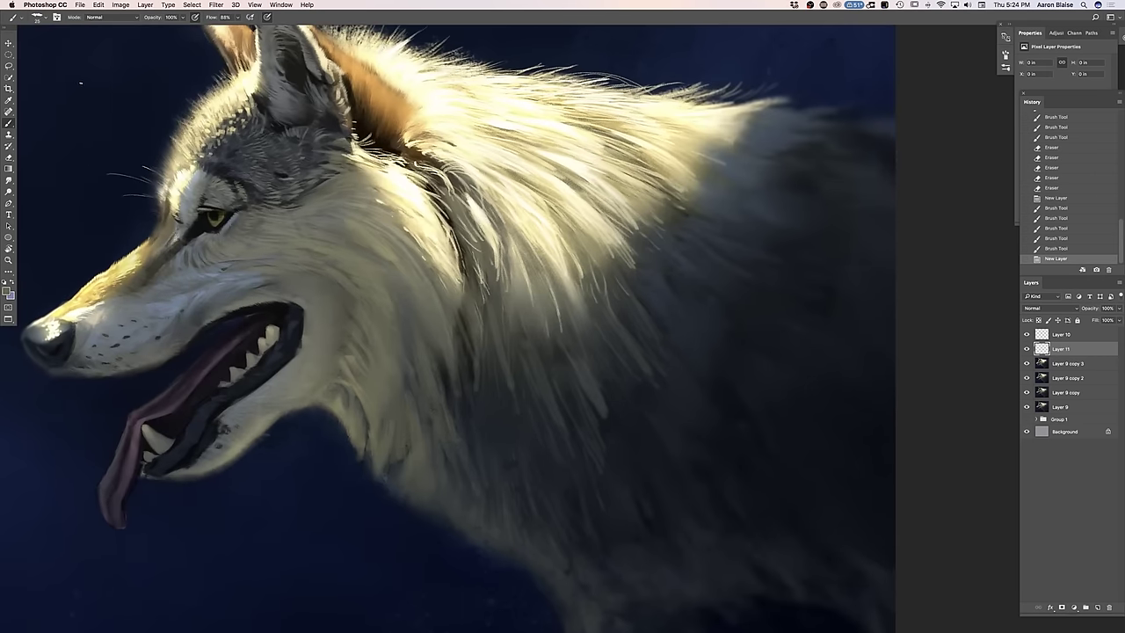
left_click(37, 18)
left_click(46, 102)
Paint fine fur strands down the throat, neck and shaded chest, enlarging the brush to 150 px
left_click_drag(381, 363, 410, 389)
left_click_drag(430, 322, 474, 432)
key("bracketright")
key("bracketright")
left_click_drag(462, 356, 479, 450)
left_click_drag(471, 333, 482, 414)
left_click_drag(473, 339, 482, 396)
left_click_drag(473, 312, 497, 439)
left_click_drag(492, 378, 499, 489)
mouse_move(502, 356)
left_mouse_down()
mouse_move(520, 474)
mouse_move(533, 451)
left_mouse_up()
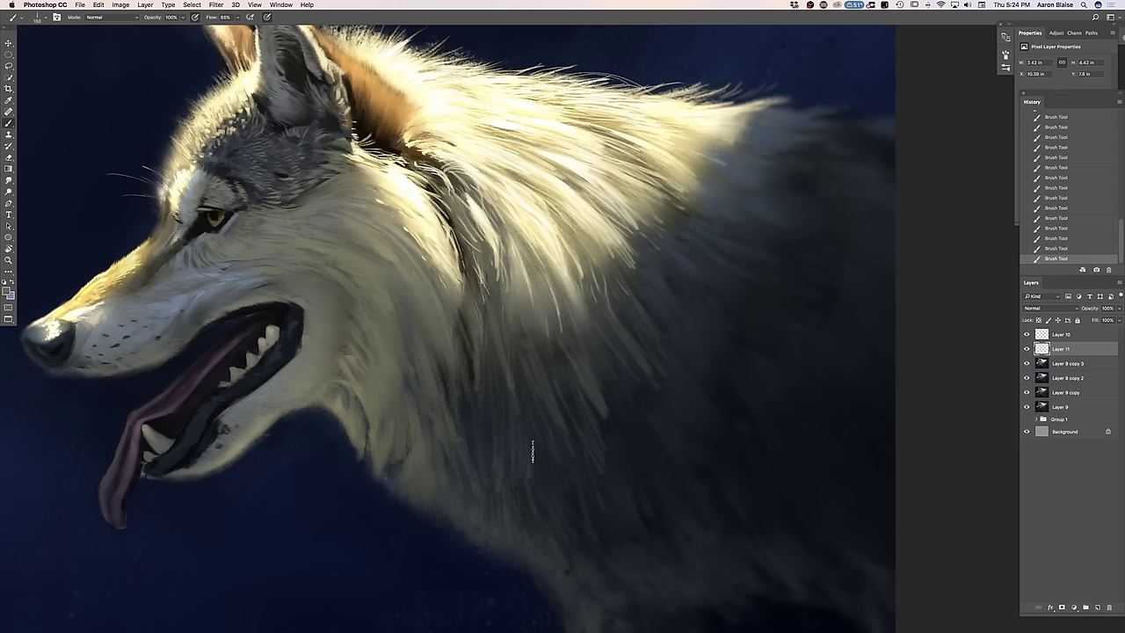
left_click_drag(515, 355, 554, 453)
left_click_drag(518, 323, 573, 430)
left_click_drag(432, 317, 426, 331)
left_click_drag(413, 286, 411, 290)
left_click_drag(388, 246, 393, 372)
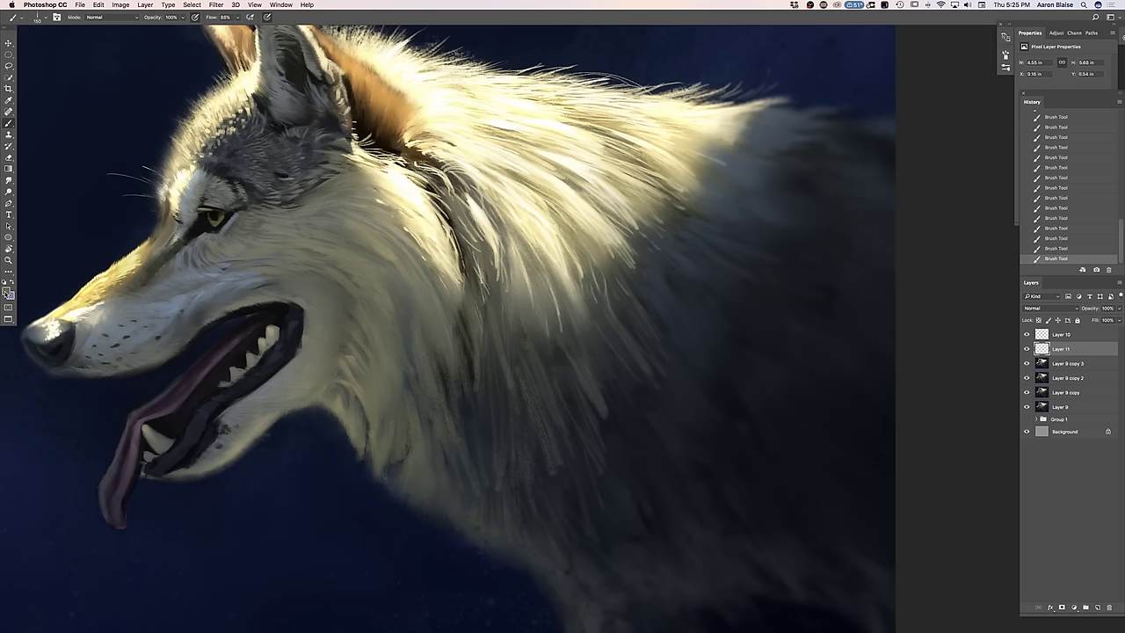
Set the foreground colour to 818067 and paint lighter fur strands over the cheek, throat and behind the mouth
left_click(8, 292)
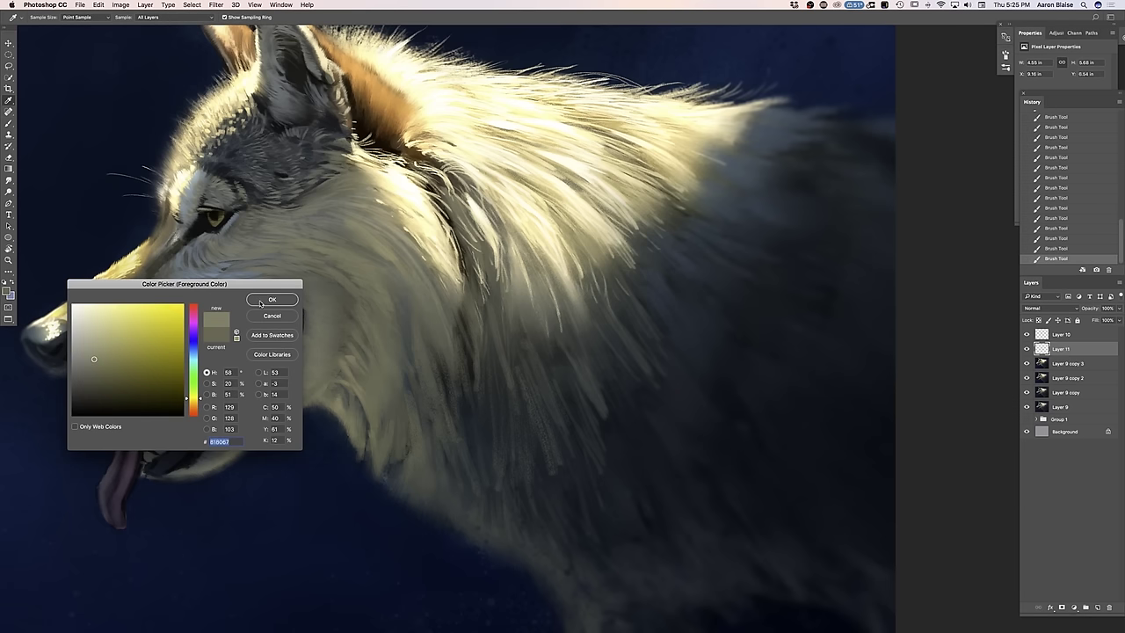
left_click(260, 303)
mouse_move(351, 250)
left_mouse_down()
mouse_move(398, 328)
mouse_move(379, 266)
mouse_move(403, 342)
left_mouse_up()
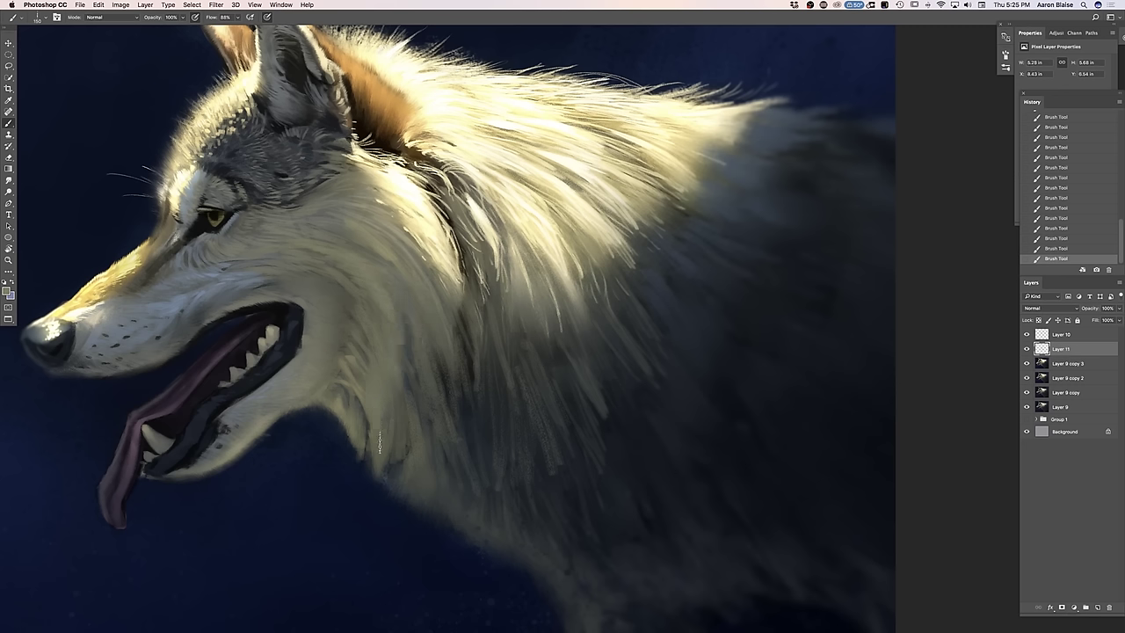
left_click_drag(303, 326, 307, 299)
left_click_drag(322, 284, 272, 287)
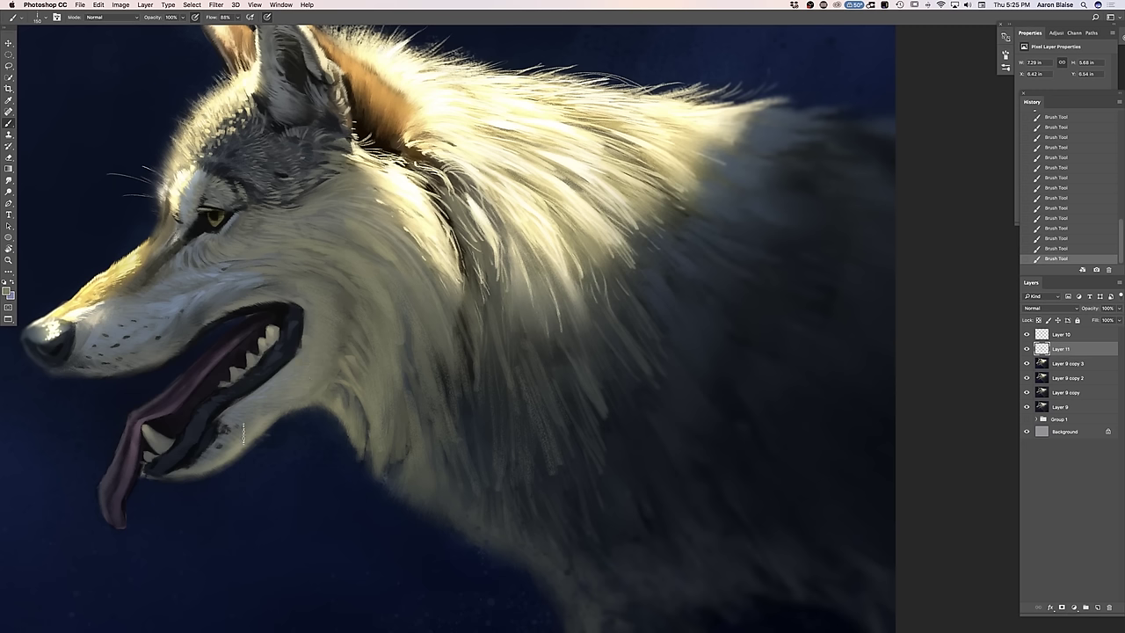
Paint a few more fur strands above the mouth corner and over the back of the mane, and save the painting
left_click_drag(293, 288, 247, 286)
mouse_move(615, 189)
left_mouse_down()
mouse_move(650, 220)
mouse_move(670, 207)
mouse_move(690, 215)
left_mouse_up()
mouse_move(659, 167)
left_mouse_down()
mouse_move(693, 190)
mouse_move(689, 175)
left_mouse_up()
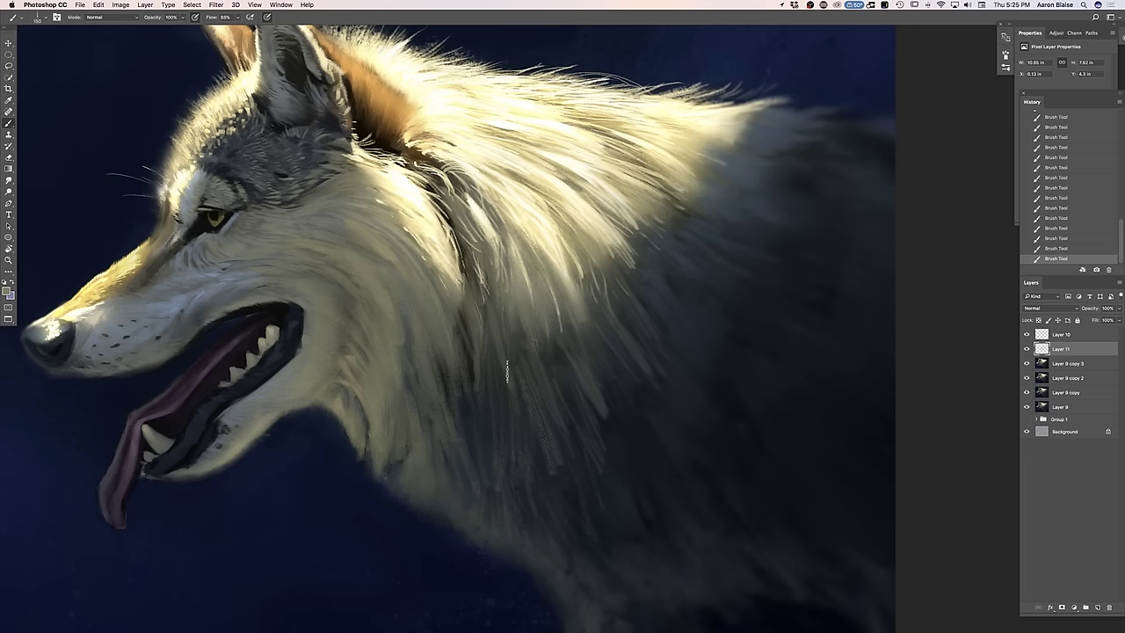
scroll(507, 370, "down", 5)
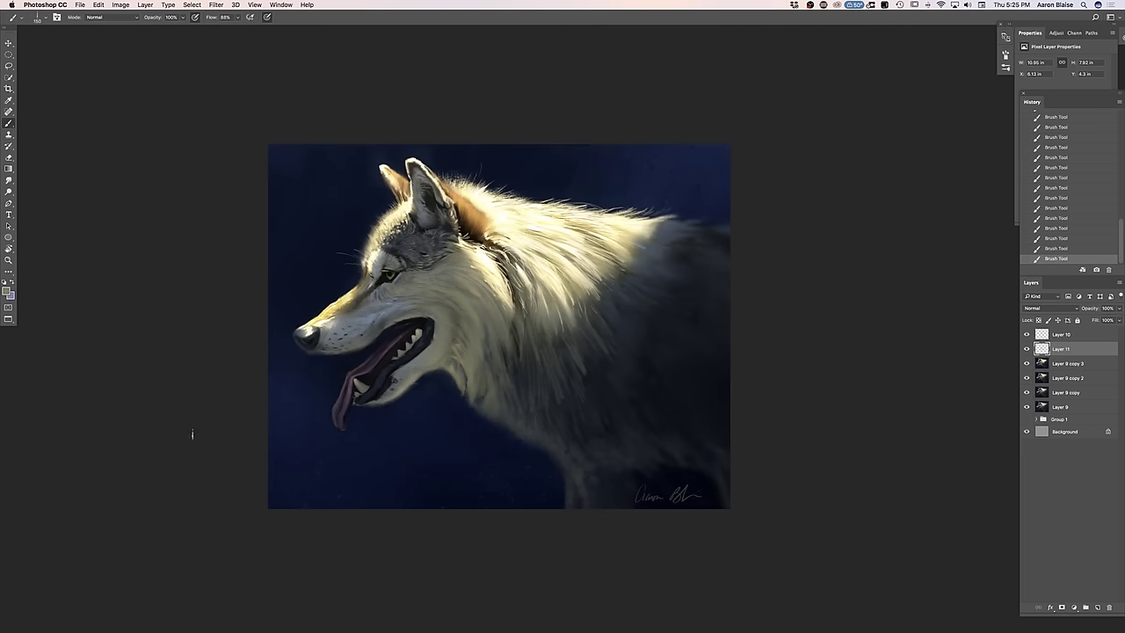
key("super+s")
key("ctrl+0")
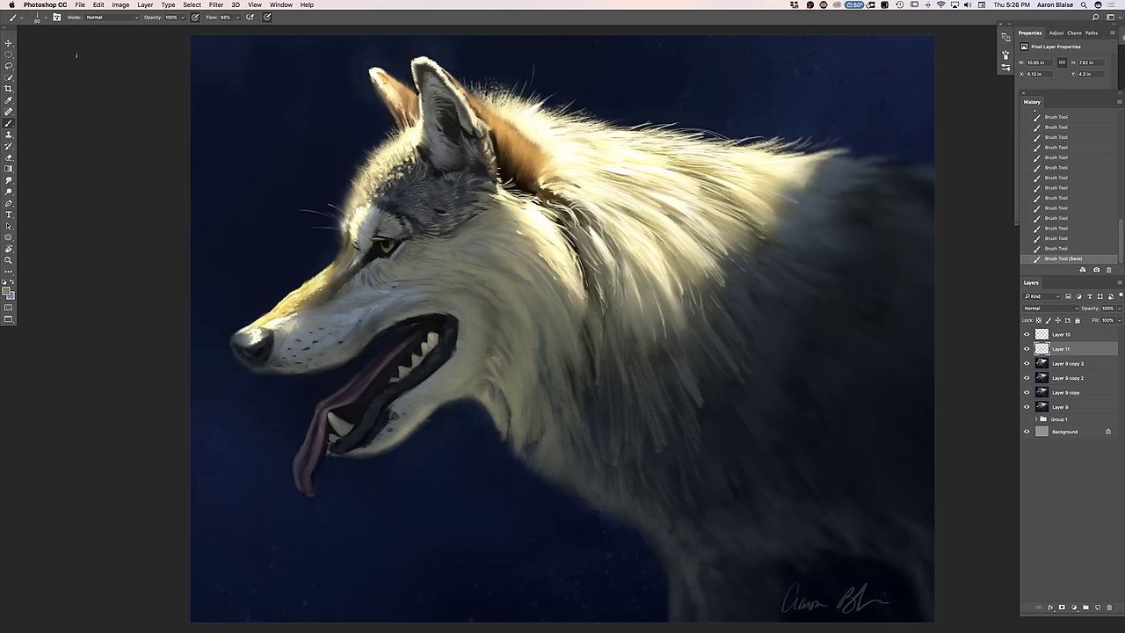
Switch to the first textured brush preset in the main brush list and set the foreground colour to near-black 181a19
left_click(38, 18)
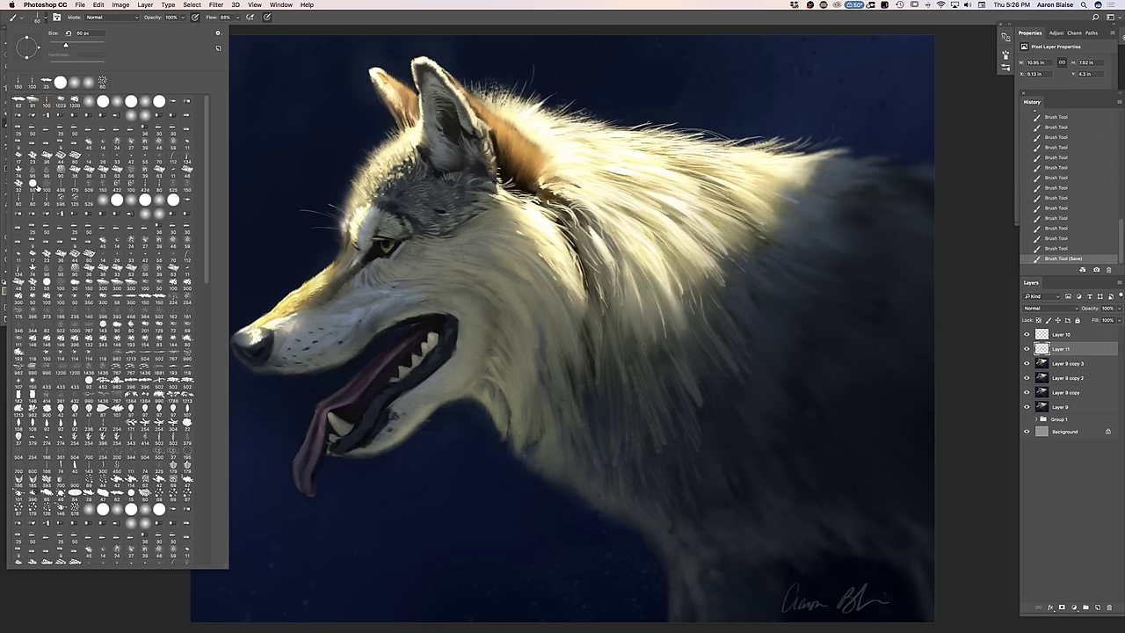
left_click(17, 102)
left_click(296, 44)
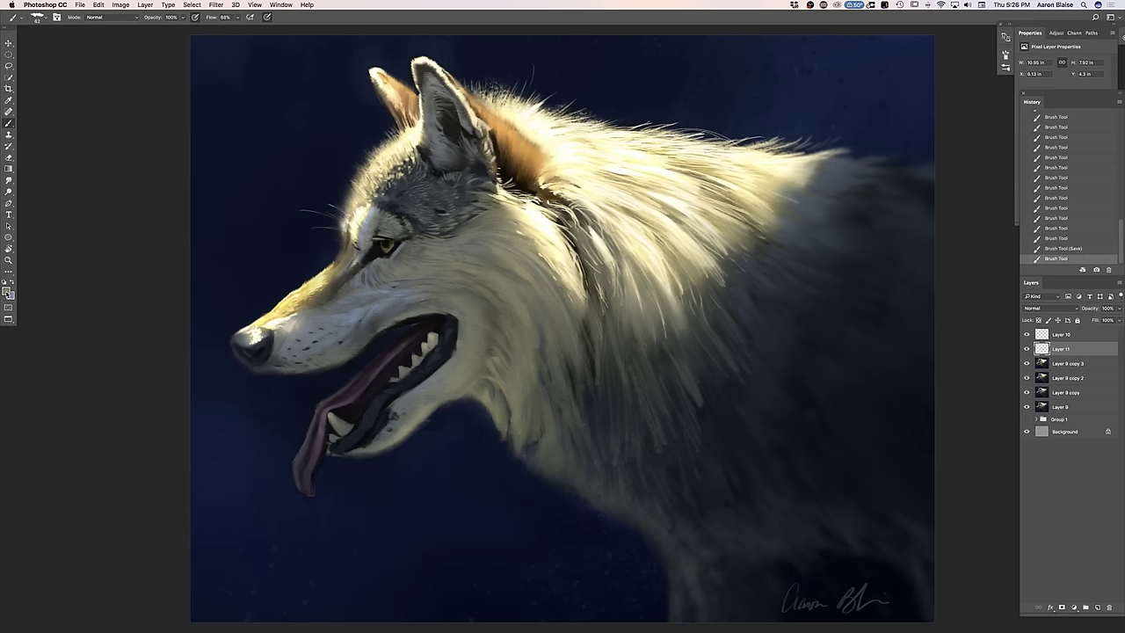
left_click(7, 292)
left_click(310, 347)
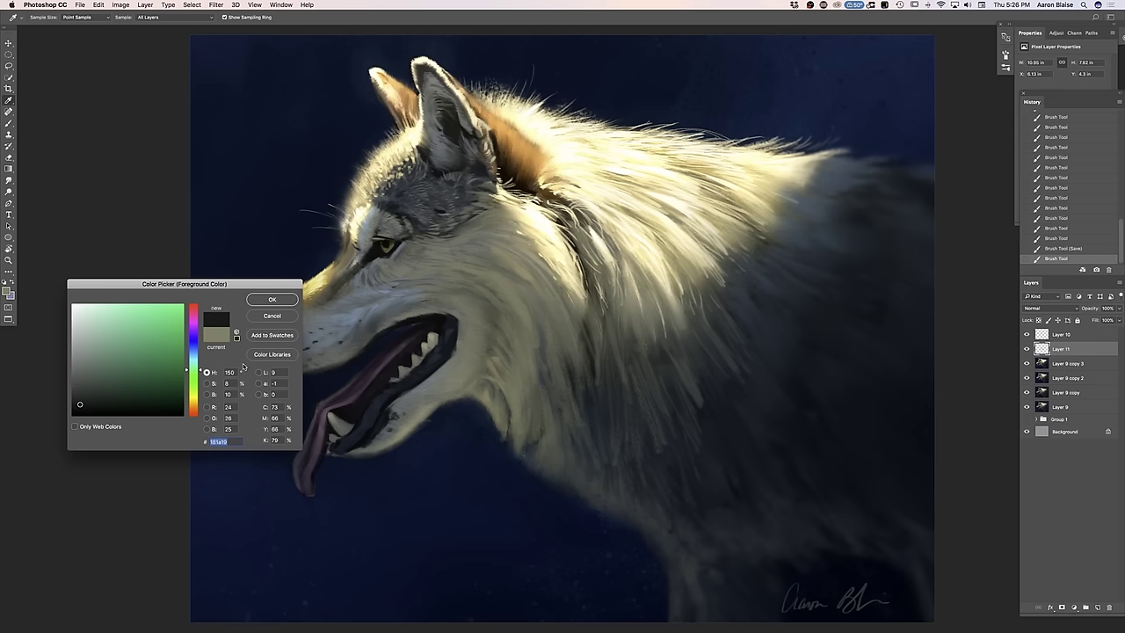
left_click(262, 302)
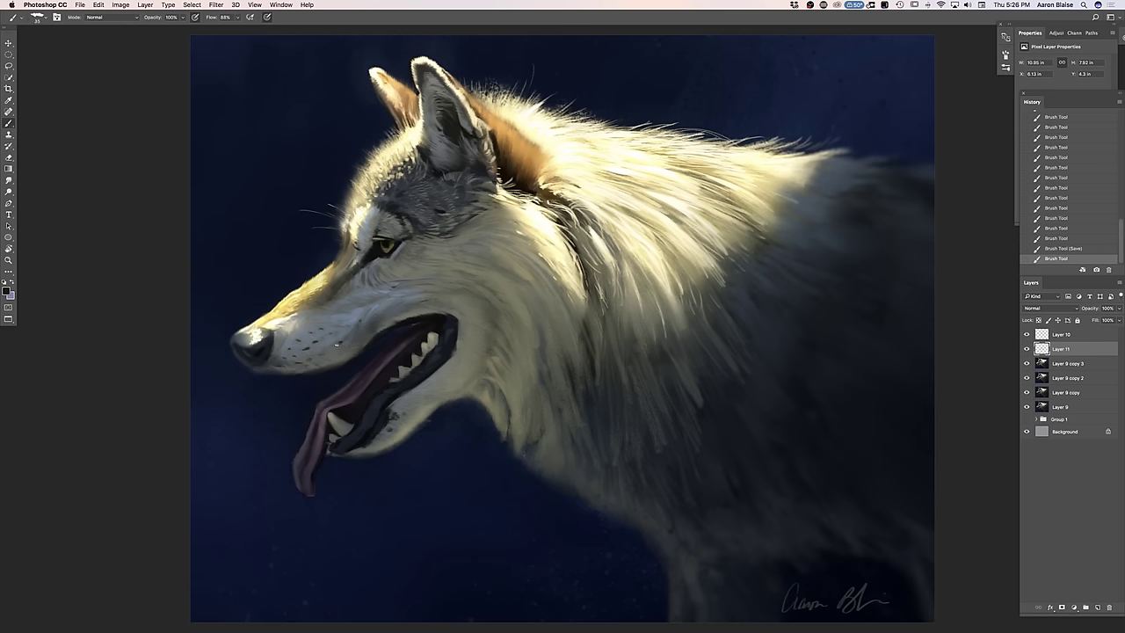
Reduce the brush to 20 px and dab small dark whisker spots and short marks along the muzzle above the upper lip
key("bracketleft")
left_click(343, 341)
left_click(348, 332)
left_click(320, 343)
left_click(385, 322)
left_click_drag(319, 351, 346, 369)
left_click(362, 320)
left_click(370, 317)
left_click(376, 313)
left_click(383, 309)
left_click(390, 305)
left_click_drag(391, 304, 405, 298)
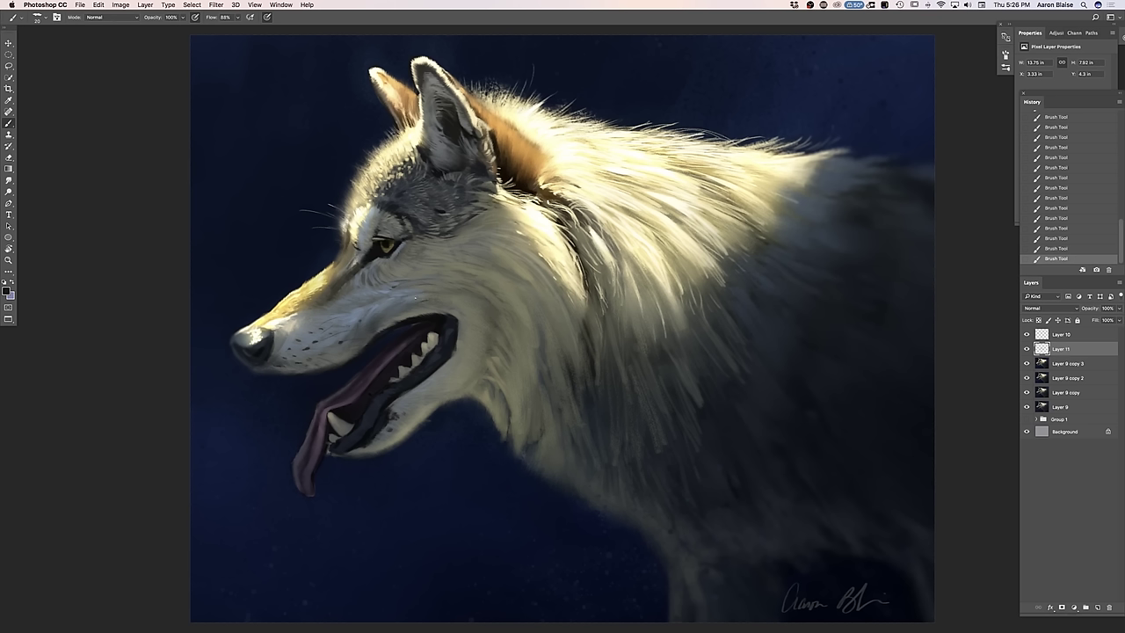